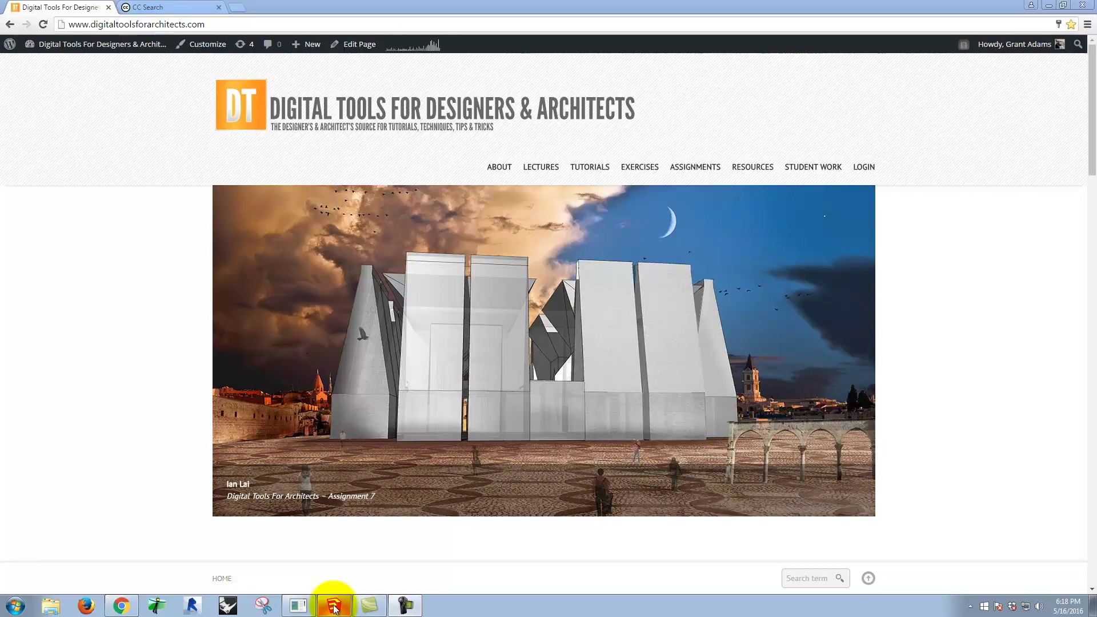
# - Use CC Search to look on Flickr for modifiable images matching "yosemite meadow"
pyautogui.click(181, 5)
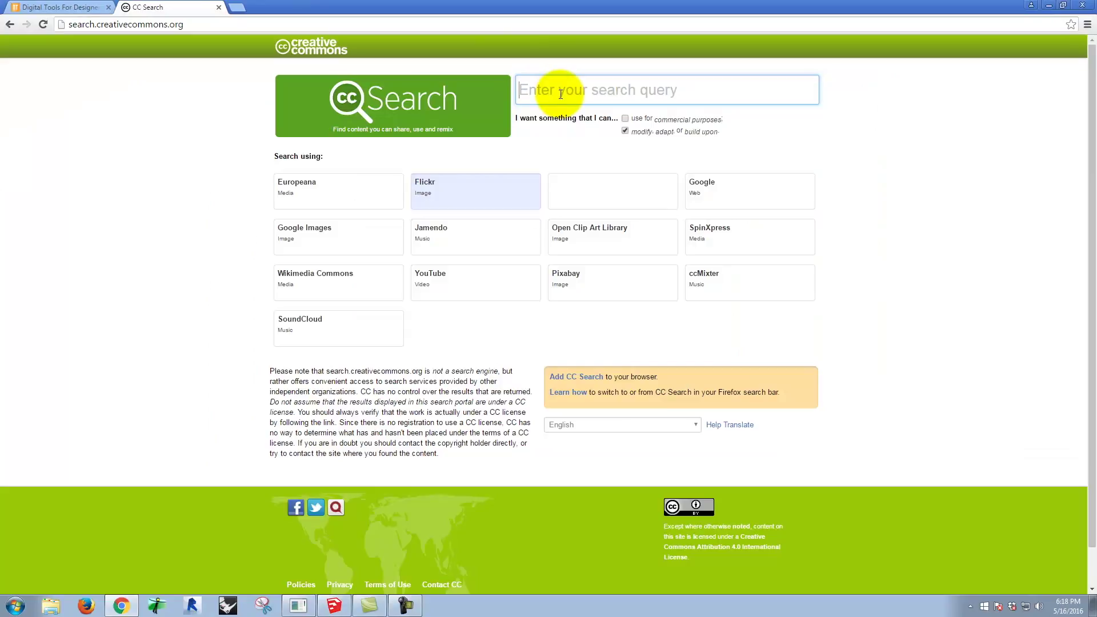
pyautogui.write('yosemite meadow')
pyautogui.press('Return')
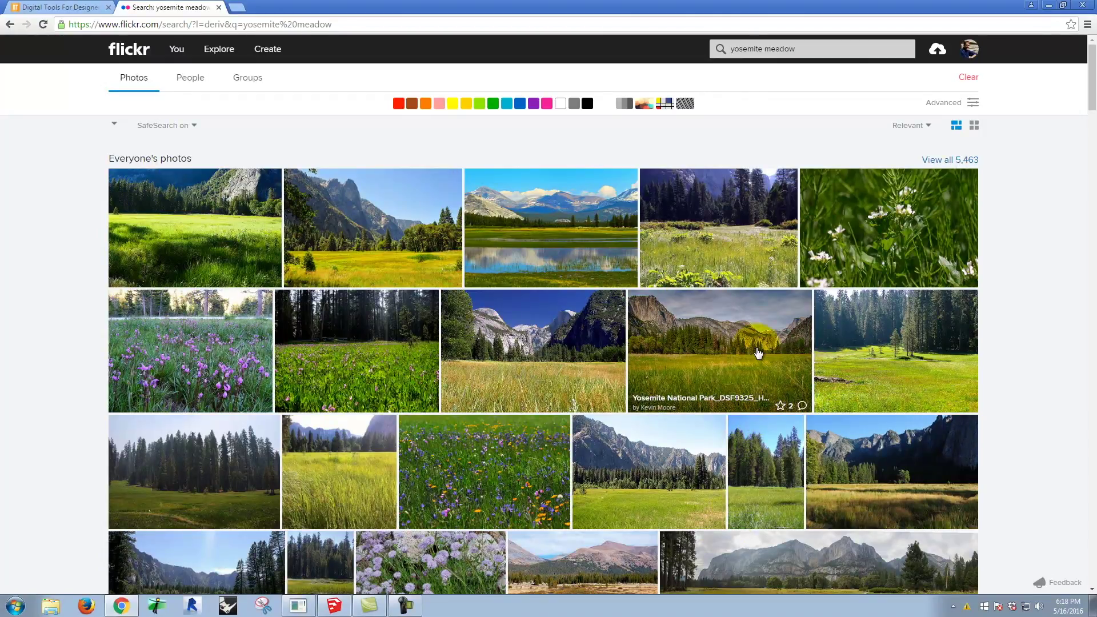
# - Switch to SketchUp and apply the HiddenLine style from the Default Styles collection to the building model
pyautogui.click(1052, 7)
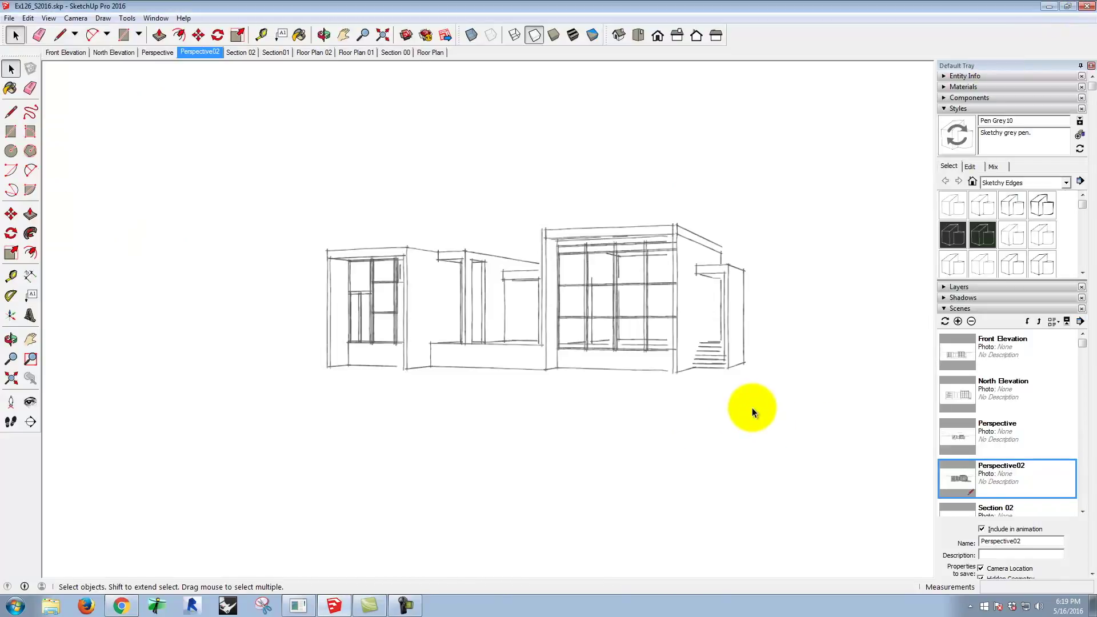
pyautogui.moveTo(557, 210); pyautogui.dragTo(530, 387)
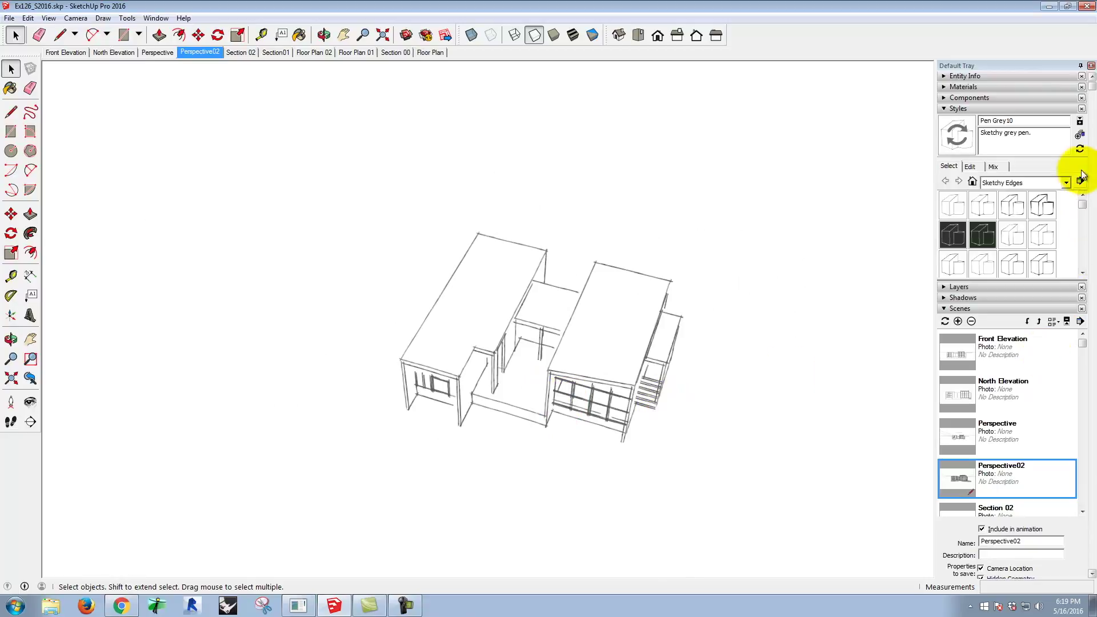
pyautogui.click(1019, 183)
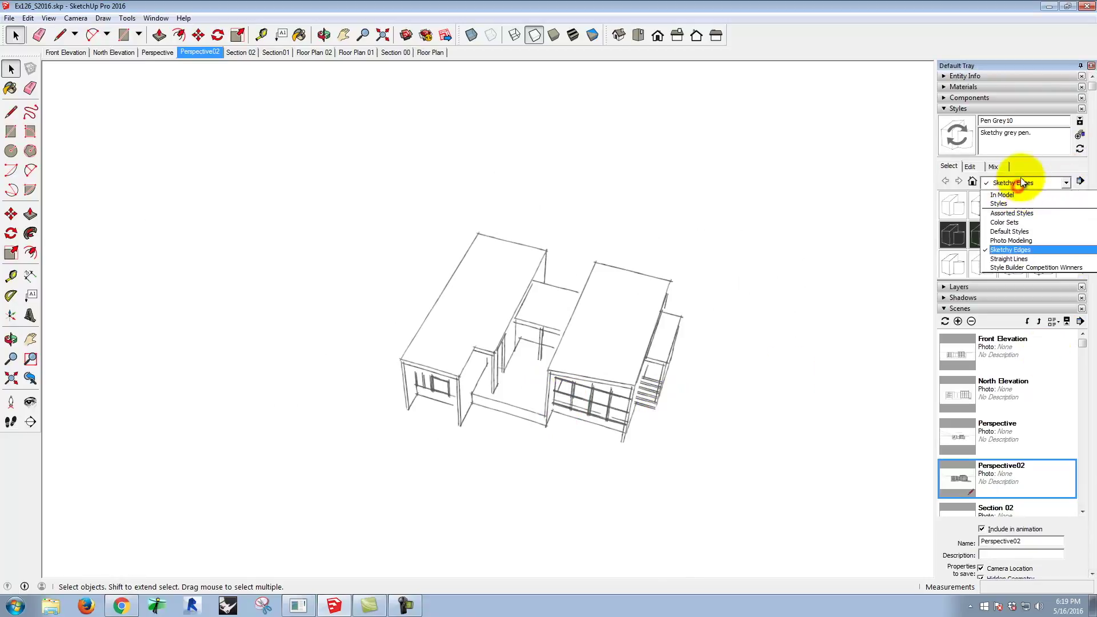
pyautogui.click(1029, 232)
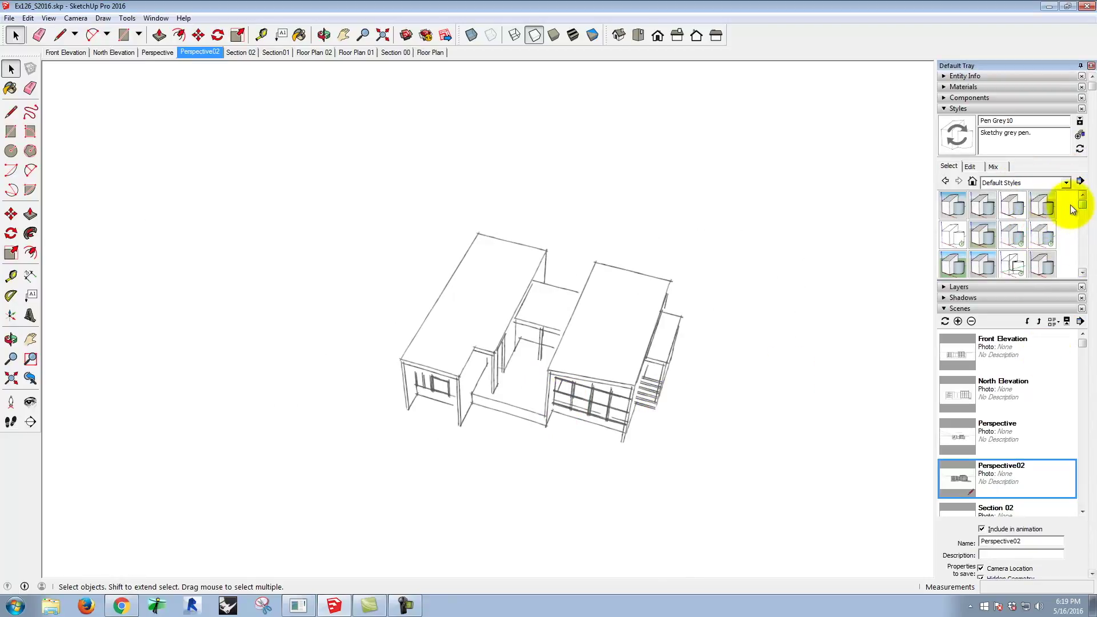
pyautogui.click(951, 237)
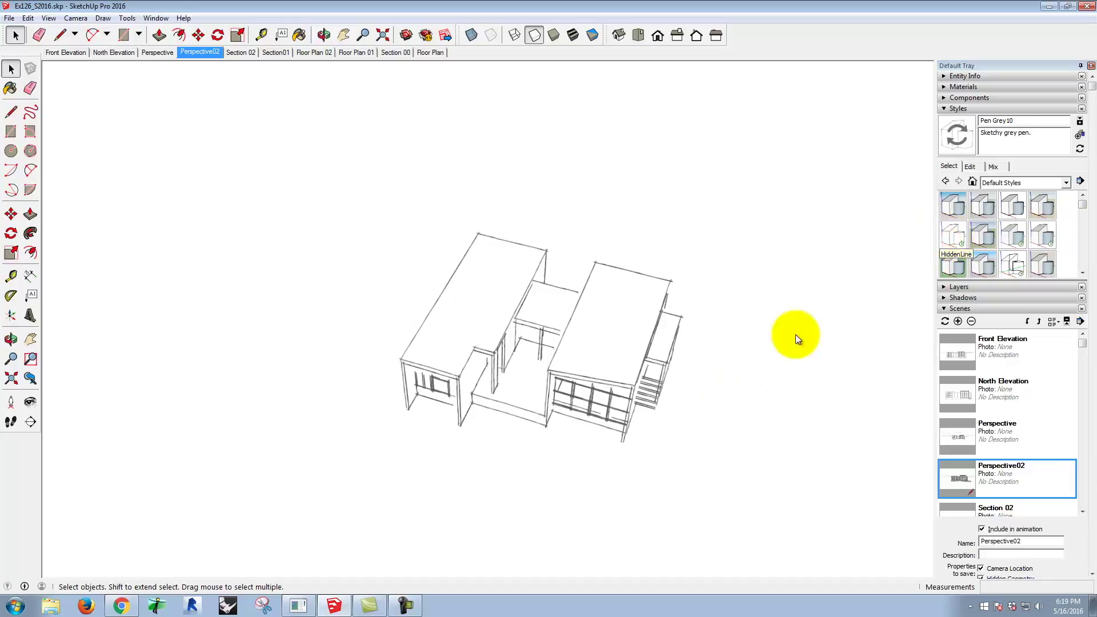
pyautogui.click(951, 237)
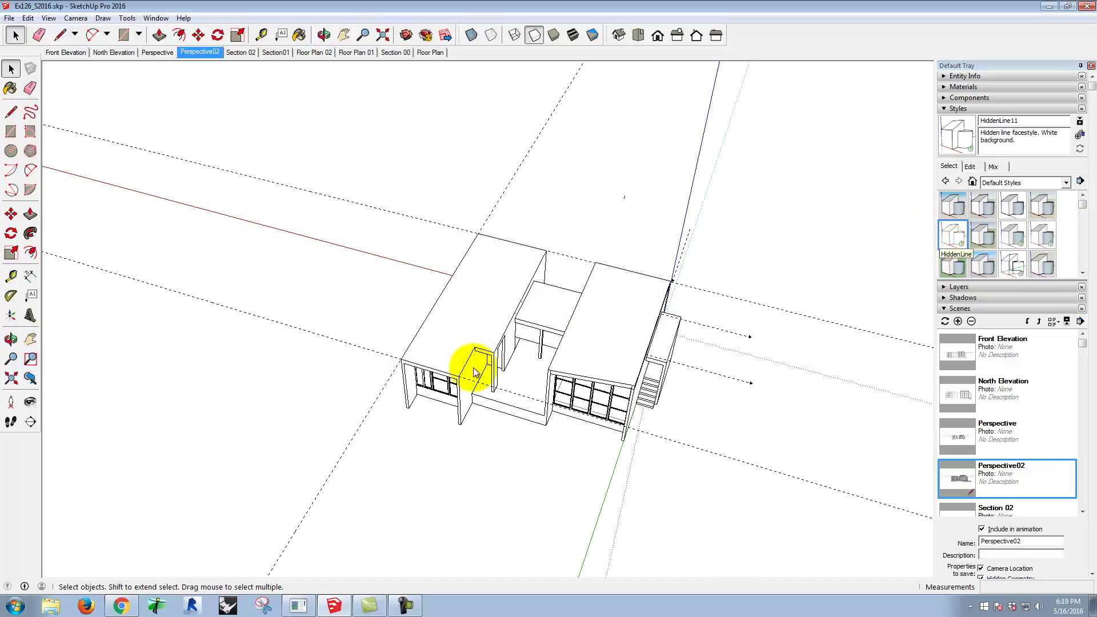
# - Turn on the model's shadows and set the shadow time to 11:53 AM
pyautogui.click(50, 18)
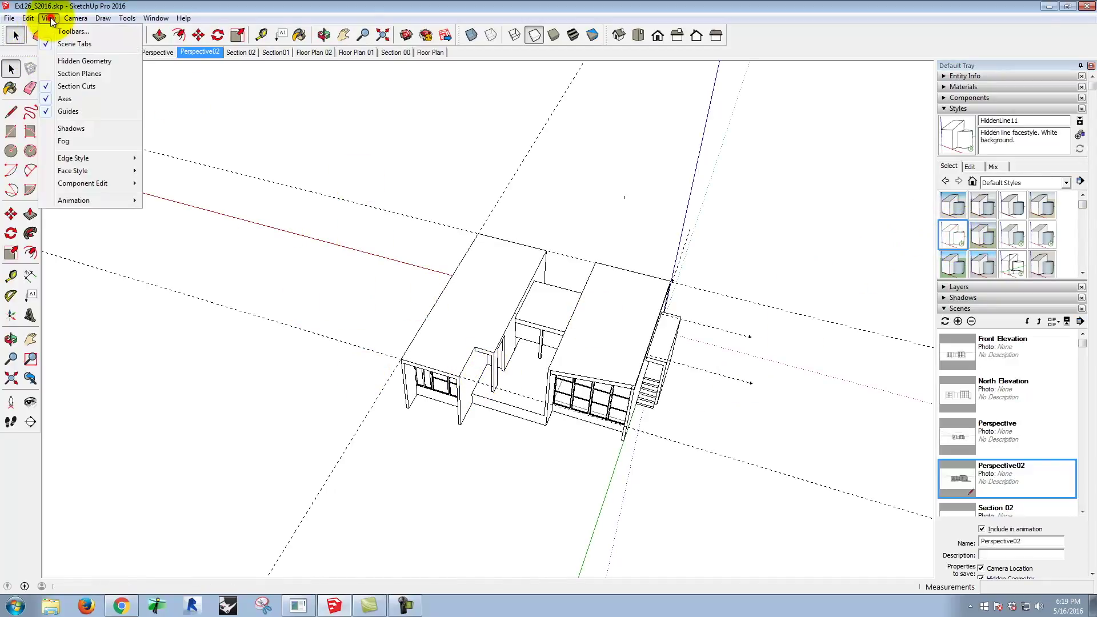
pyautogui.click(71, 132)
pyautogui.moveTo(453, 417); pyautogui.dragTo(588, 354)
pyautogui.press('space')
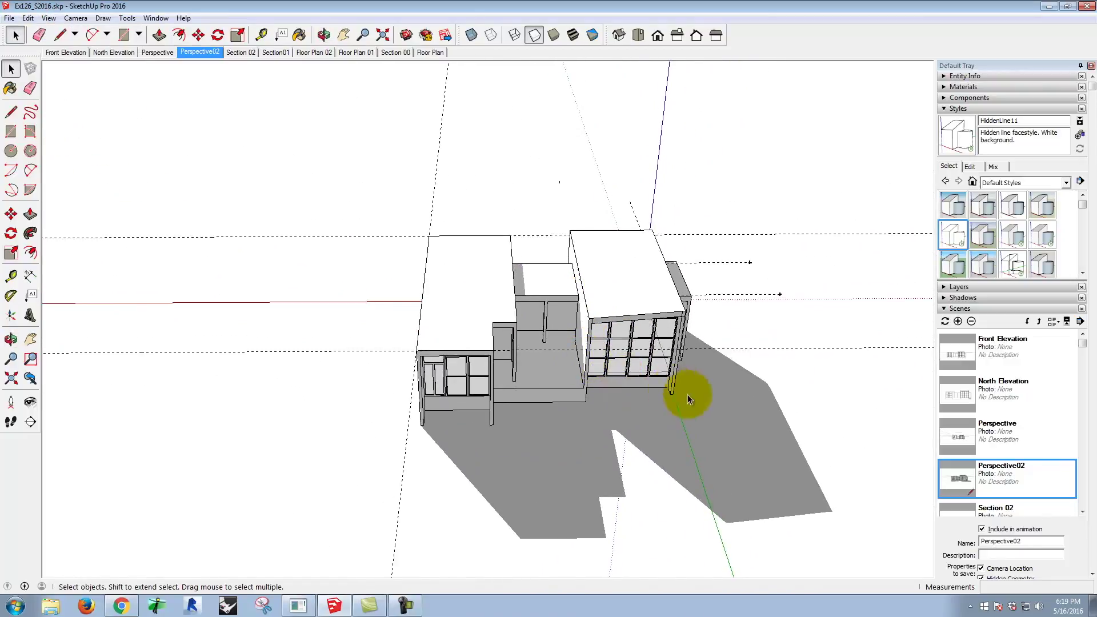
pyautogui.click(966, 298)
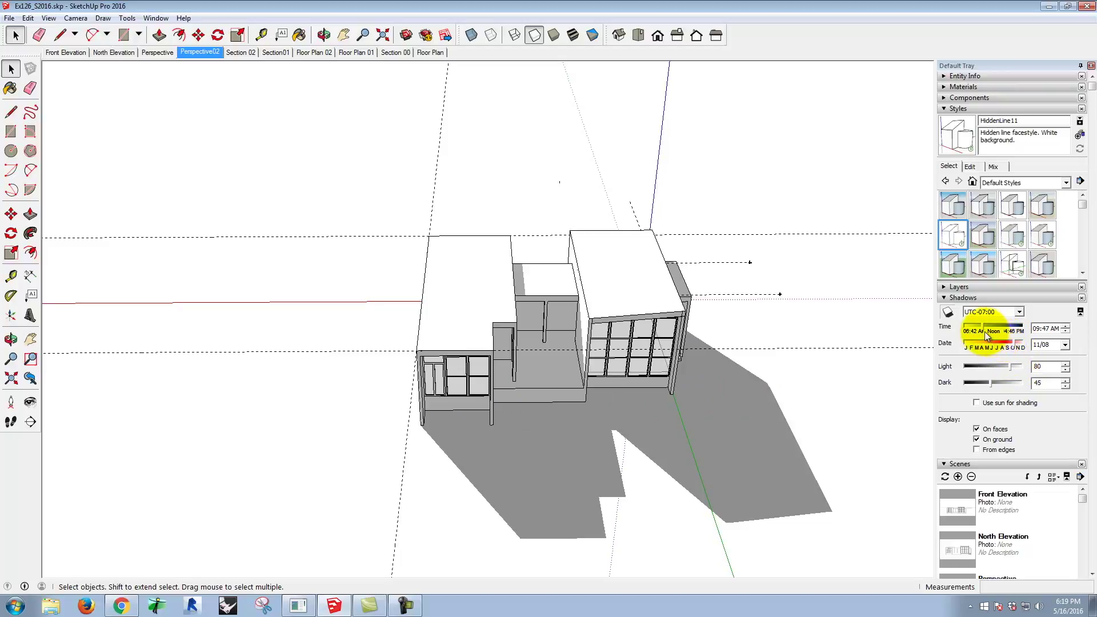
pyautogui.moveTo(984, 332)
pyautogui.mouseDown()
pyautogui.moveTo(973, 329)
pyautogui.moveTo(1009, 329)
pyautogui.moveTo(999, 328)
pyautogui.mouseUp()
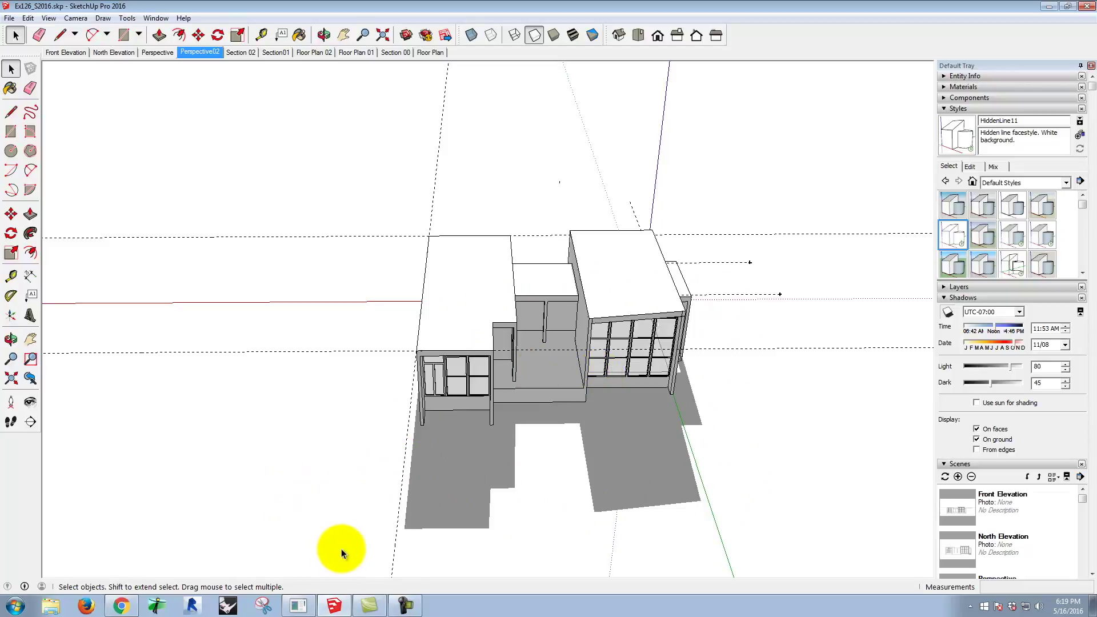
# - Switch back to Chrome and open the "Yosemite Meadows" photo from the Flickr results in its own tab for viewing
pyautogui.click(121, 605)
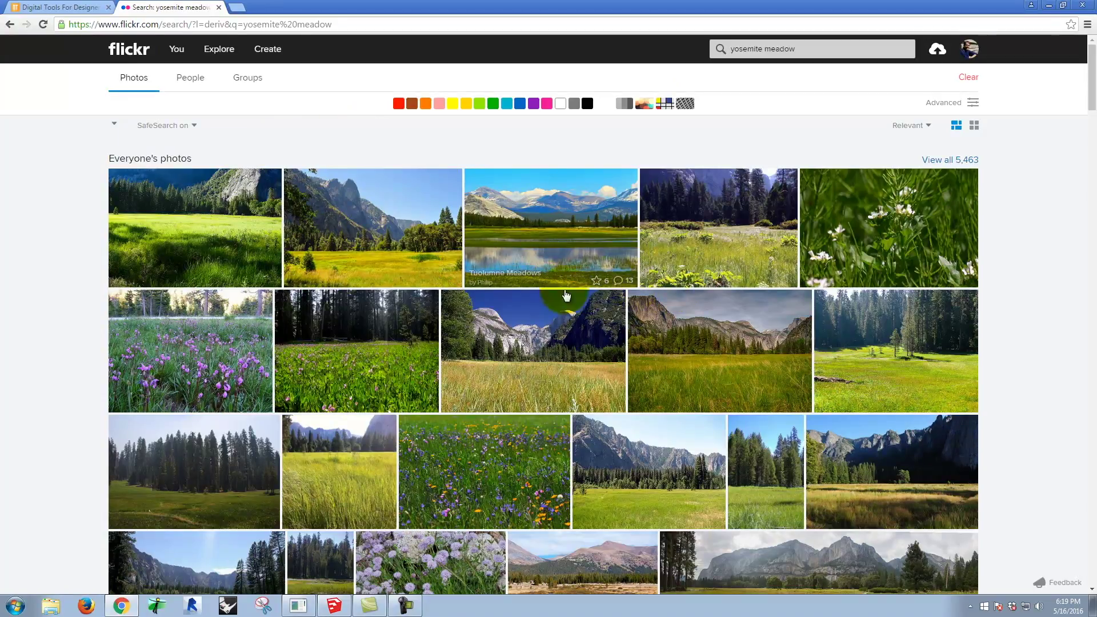
pyautogui.scroll(-3, 681, 326)
pyautogui.scroll(-2, 820, 411)
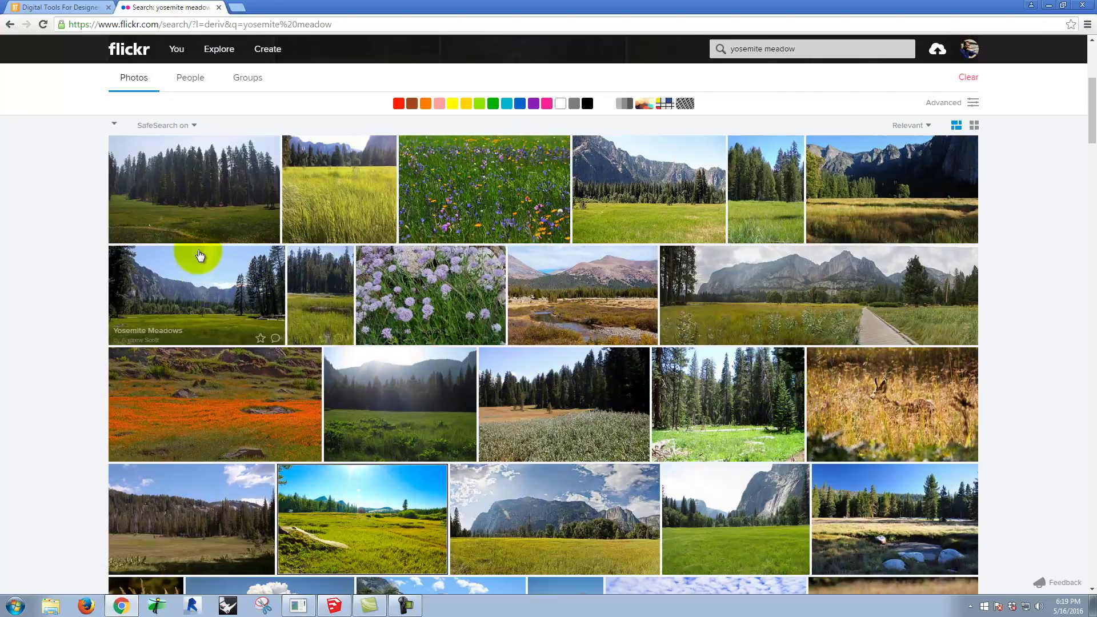
pyautogui.click(212, 286)
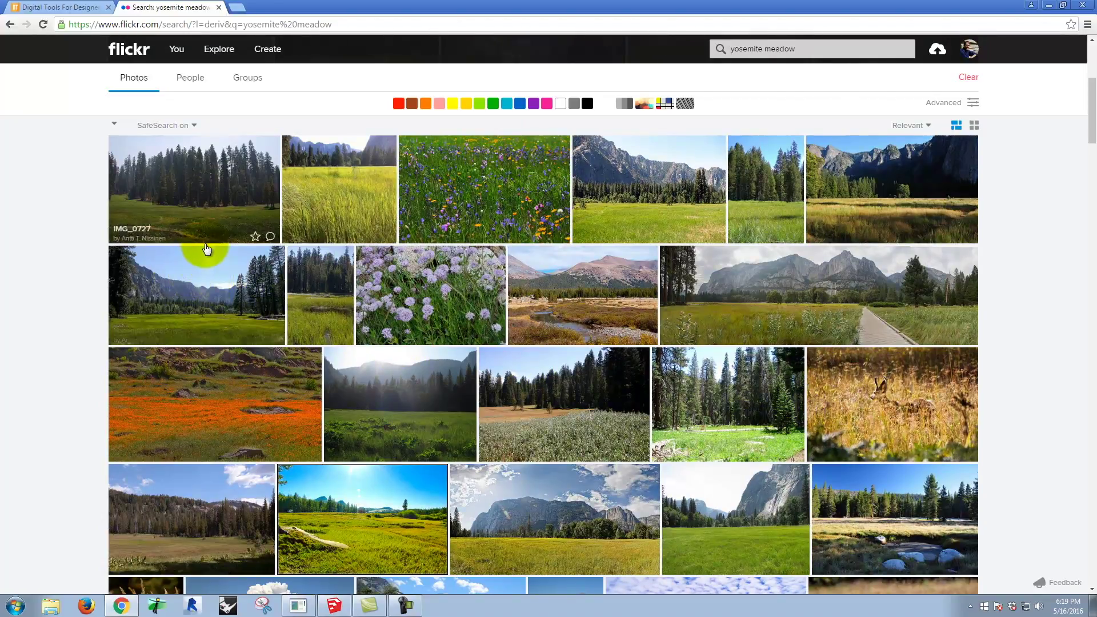
pyautogui.rightClick(219, 275)
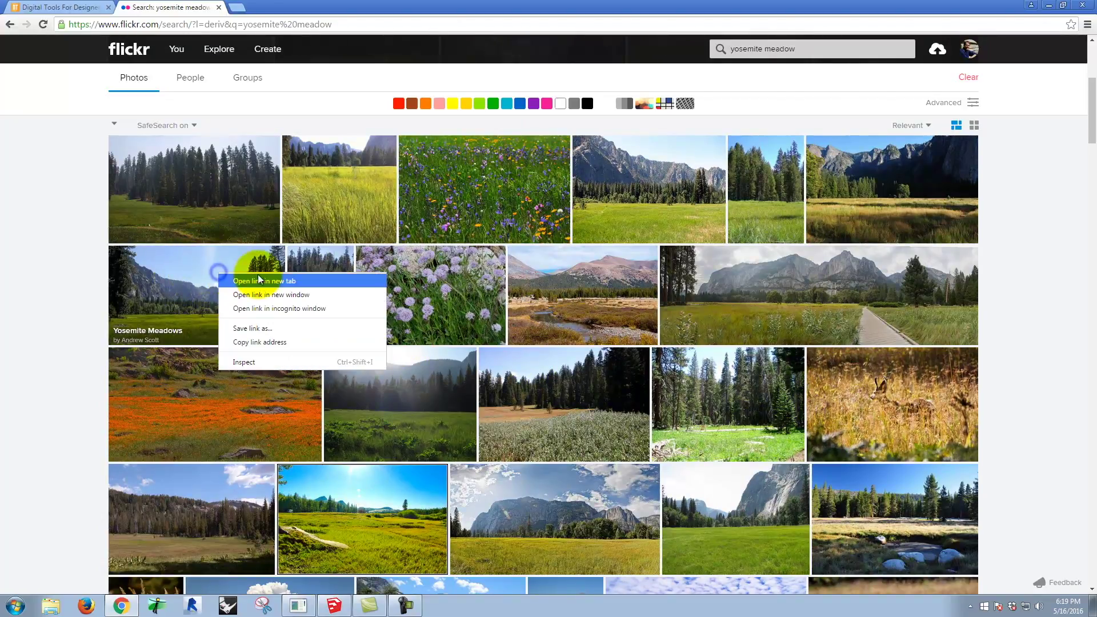
pyautogui.click(266, 281)
pyautogui.click(294, 7)
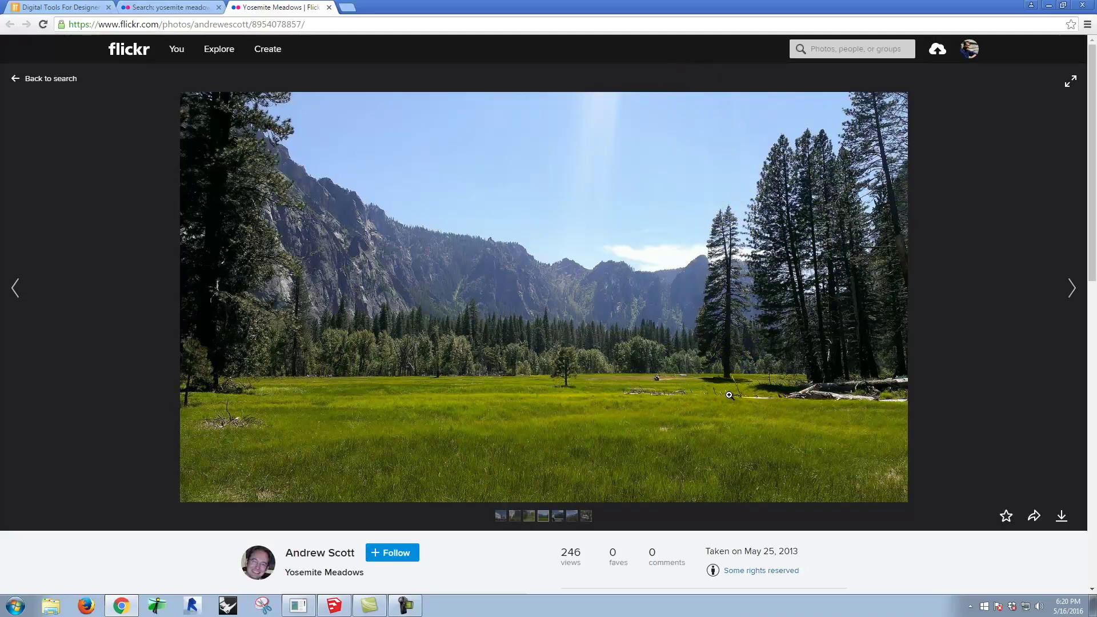
# - Return to the search results and open the backlit meadow photo IMG_6502 in a separate tab for viewing
pyautogui.click(188, 7)
pyautogui.scroll(-1, 521, 400)
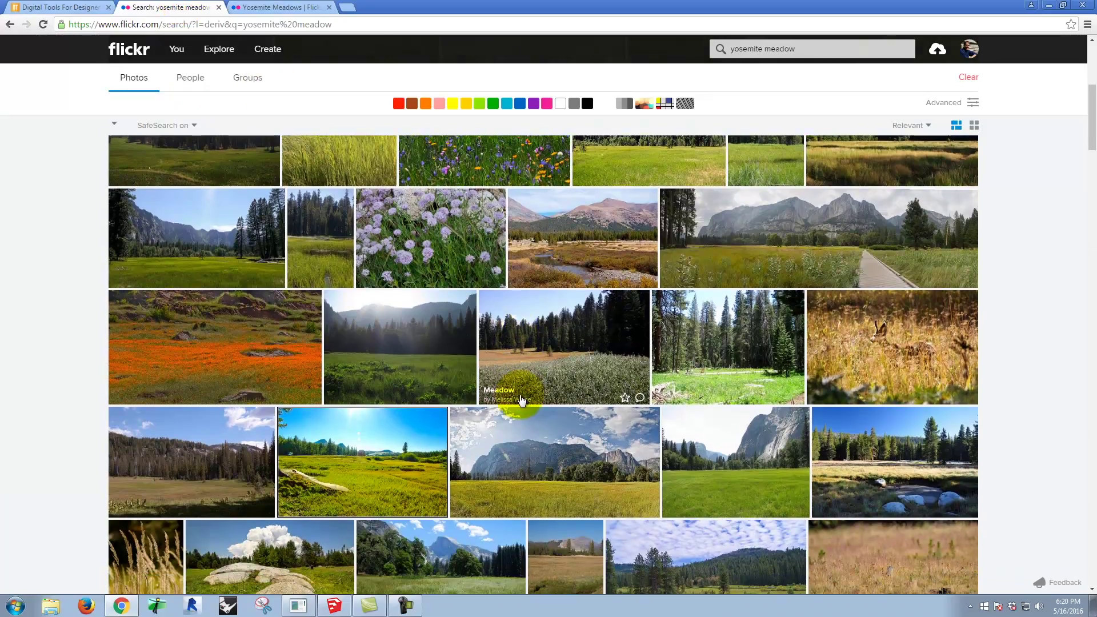
pyautogui.scroll(-1, 589, 393)
pyautogui.rightClick(394, 279)
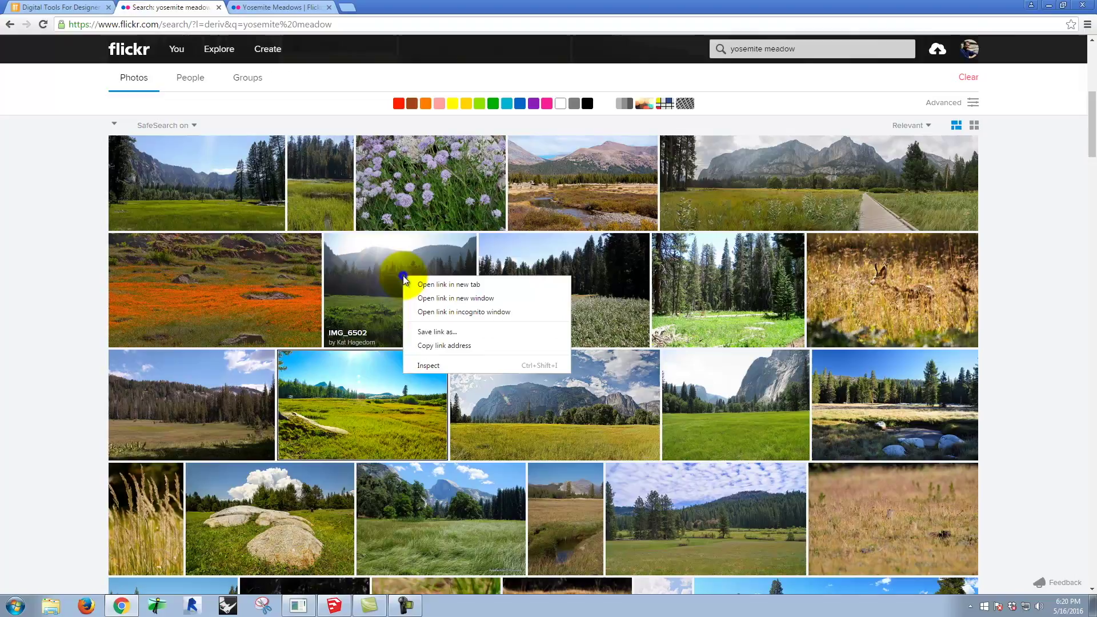
pyautogui.click(406, 287)
pyautogui.click(384, 7)
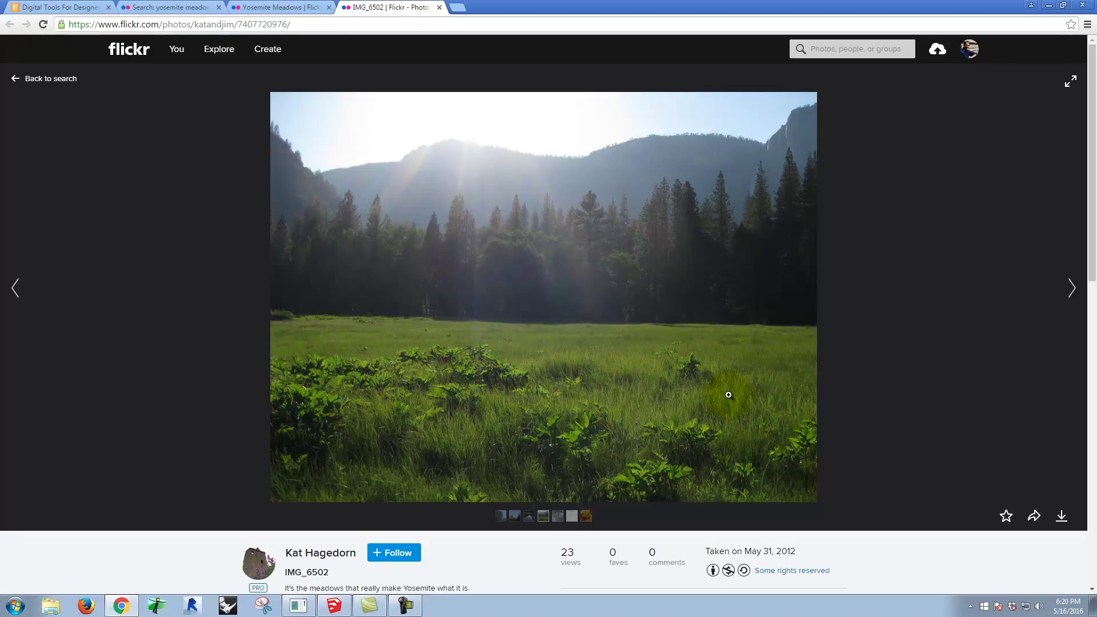
# - Browse further through the search results and open the "Tuolumne Meadows" photo with long tree shadows in a new tab
pyautogui.click(160, 7)
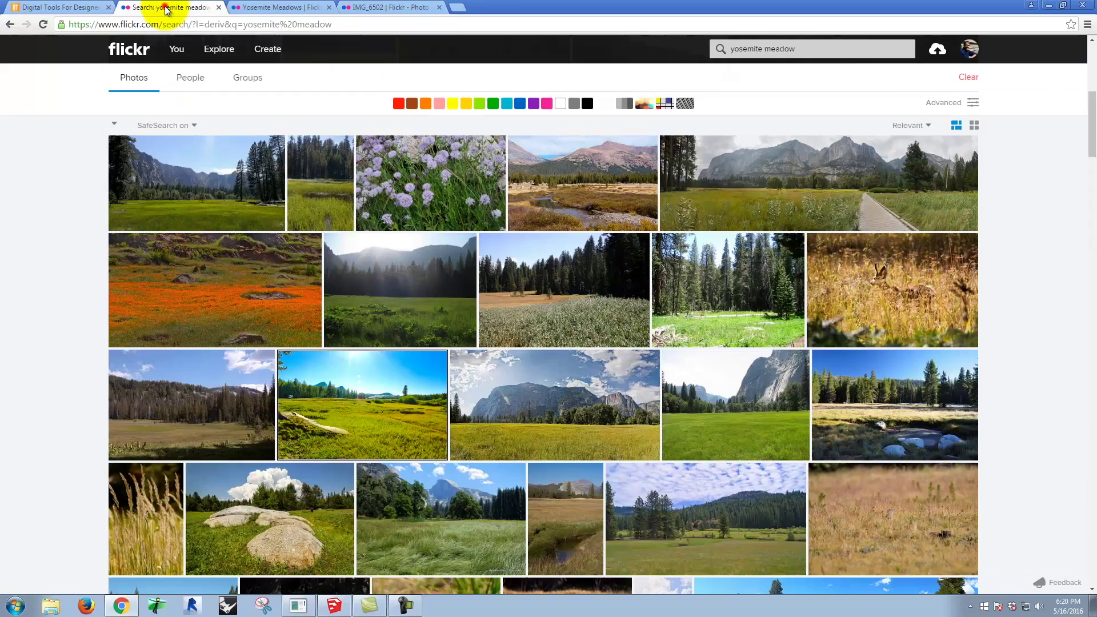
pyautogui.scroll(-2, 690, 416)
pyautogui.scroll(-2, 751, 438)
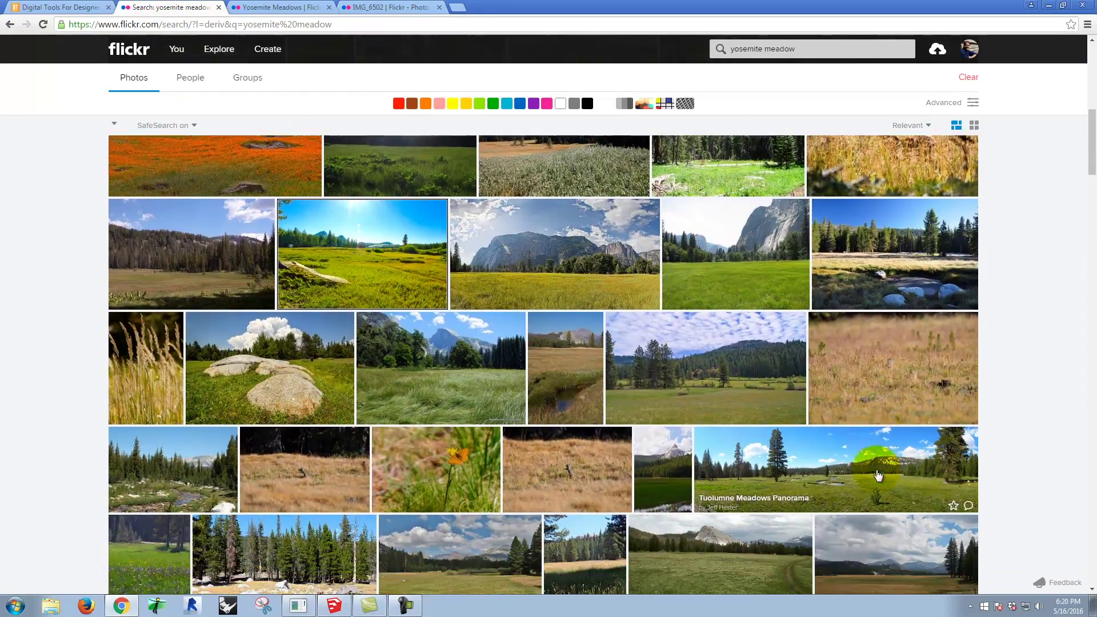
pyautogui.scroll(-1, 829, 480)
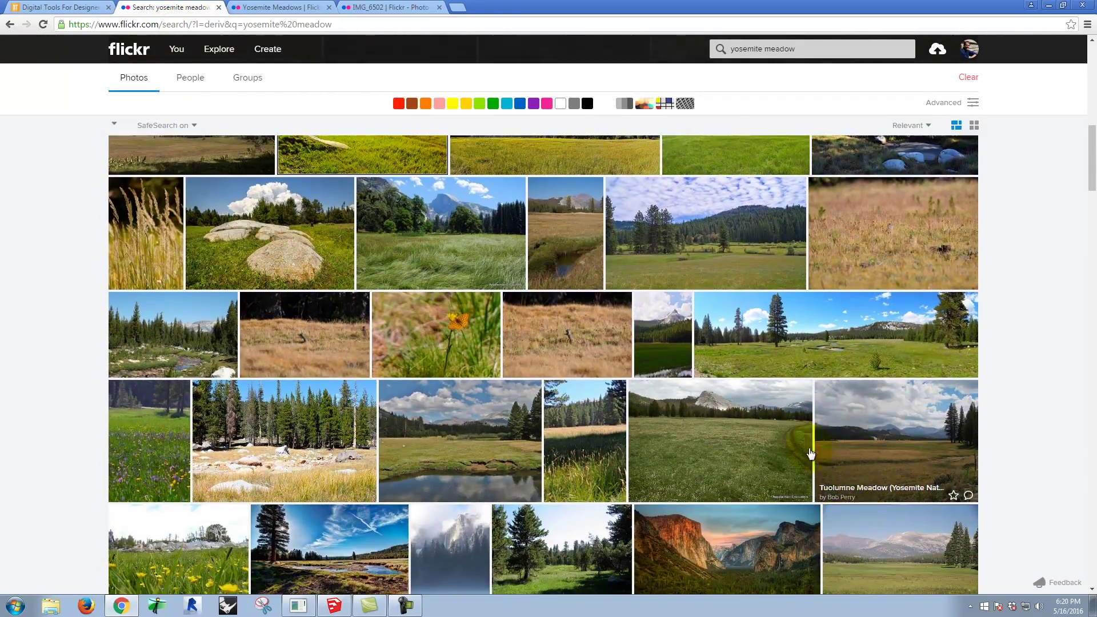
pyautogui.scroll(-1, 728, 288)
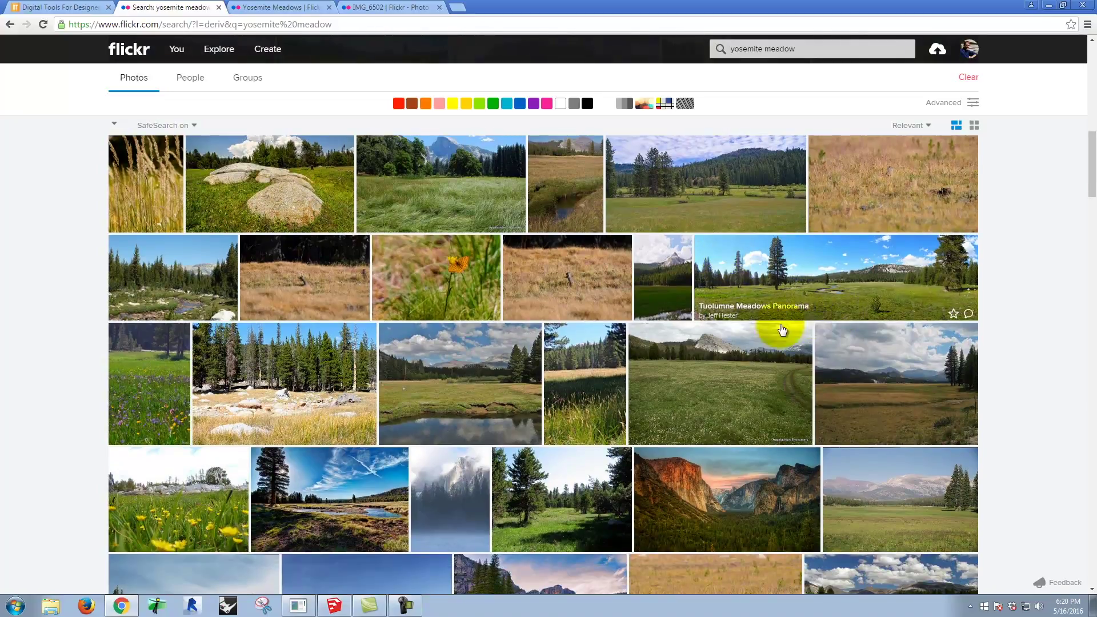
pyautogui.scroll(-3, 779, 330)
pyautogui.scroll(2, 796, 373)
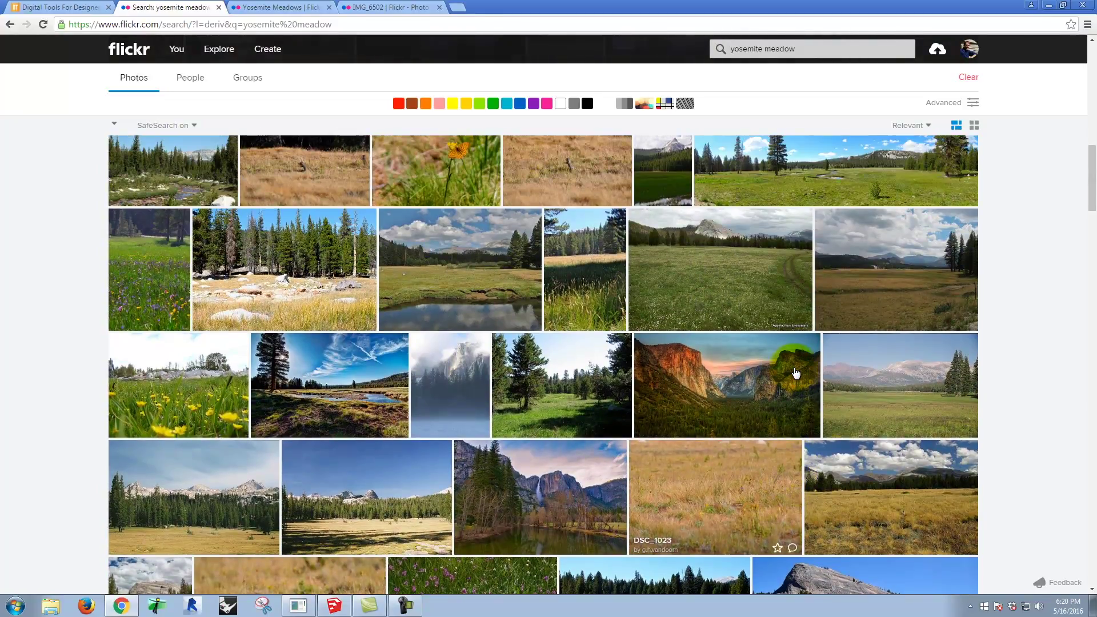
pyautogui.scroll(-1, 797, 373)
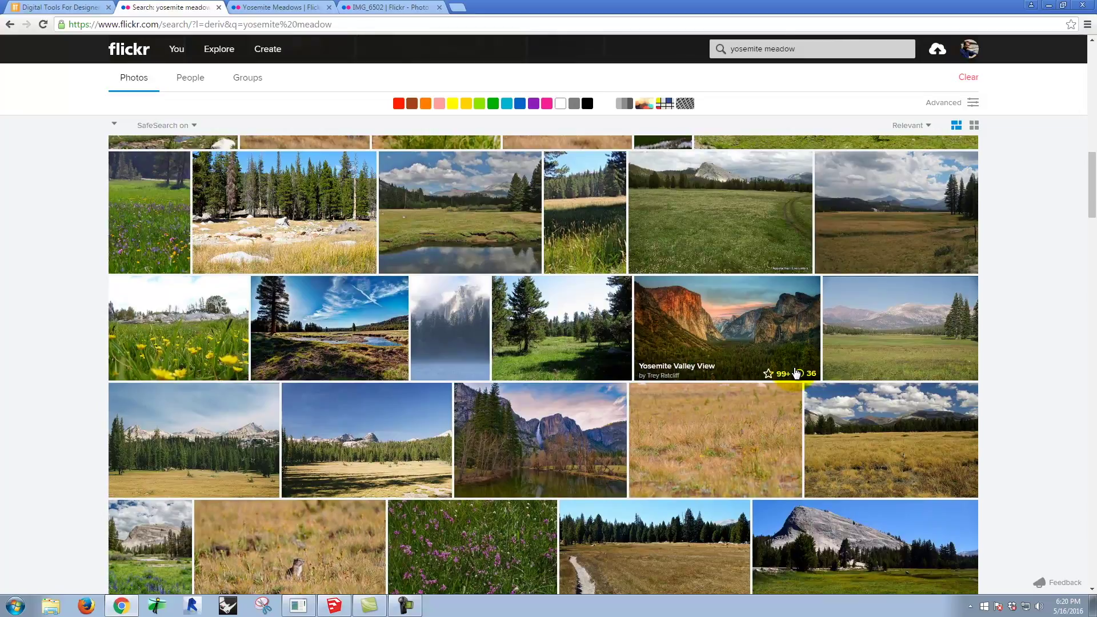
pyautogui.scroll(-2, 796, 373)
pyautogui.scroll(-1, 797, 373)
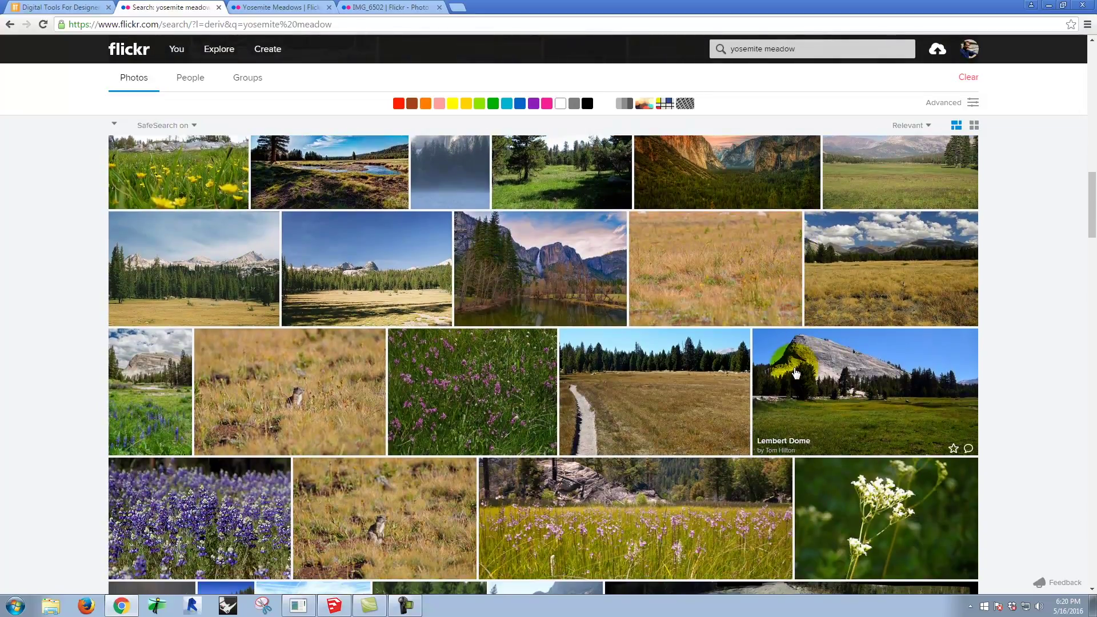
pyautogui.scroll(-1, 797, 372)
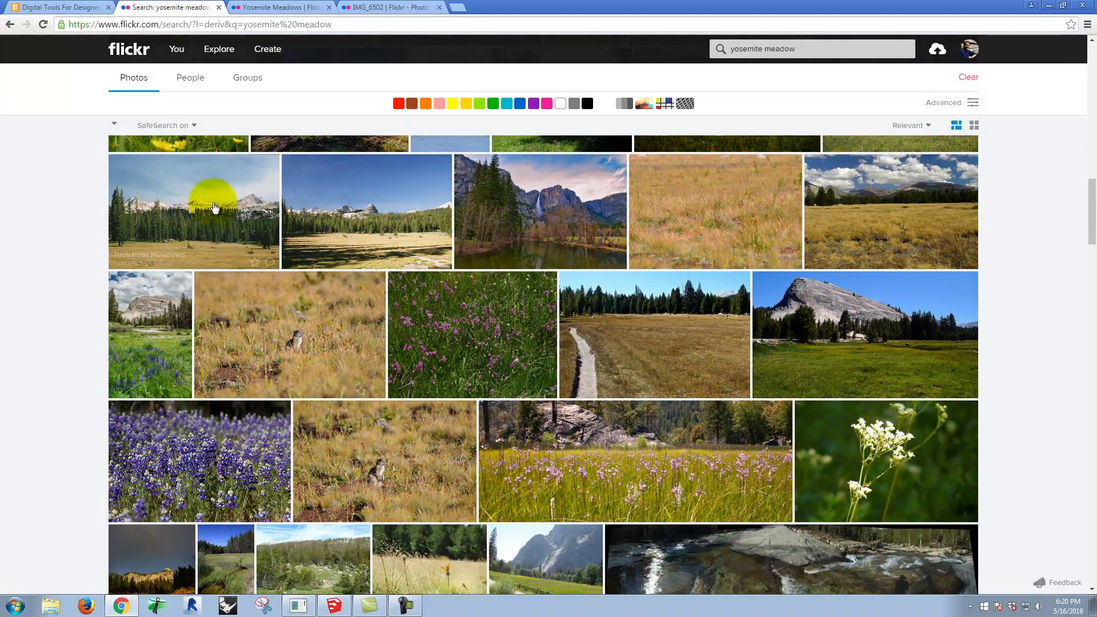
pyautogui.rightClick(345, 192)
pyautogui.click(389, 198)
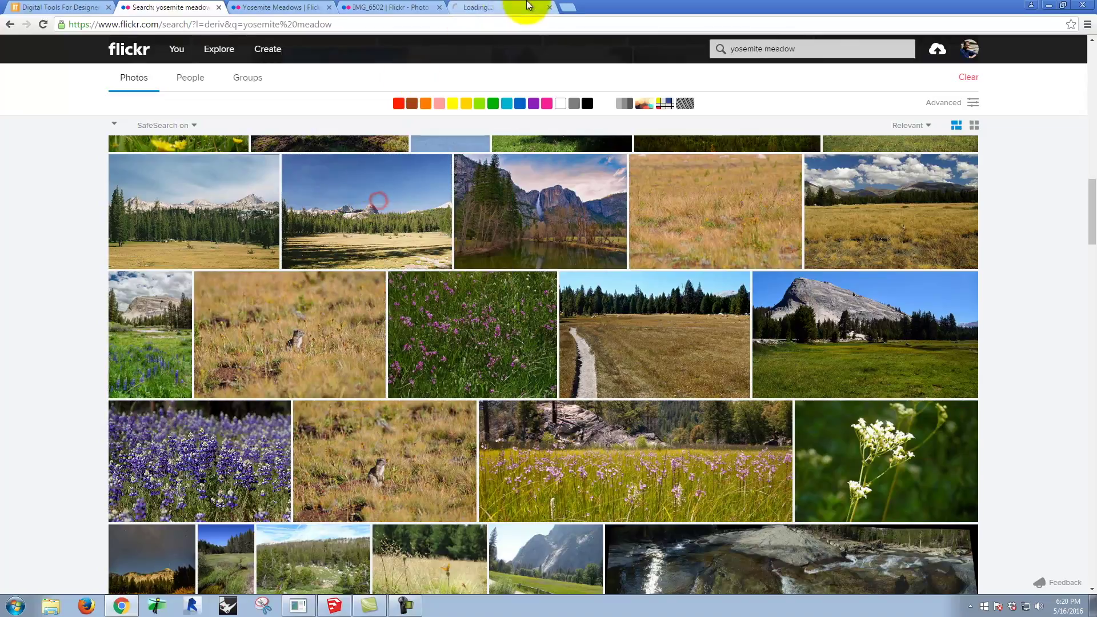
pyautogui.click(526, 7)
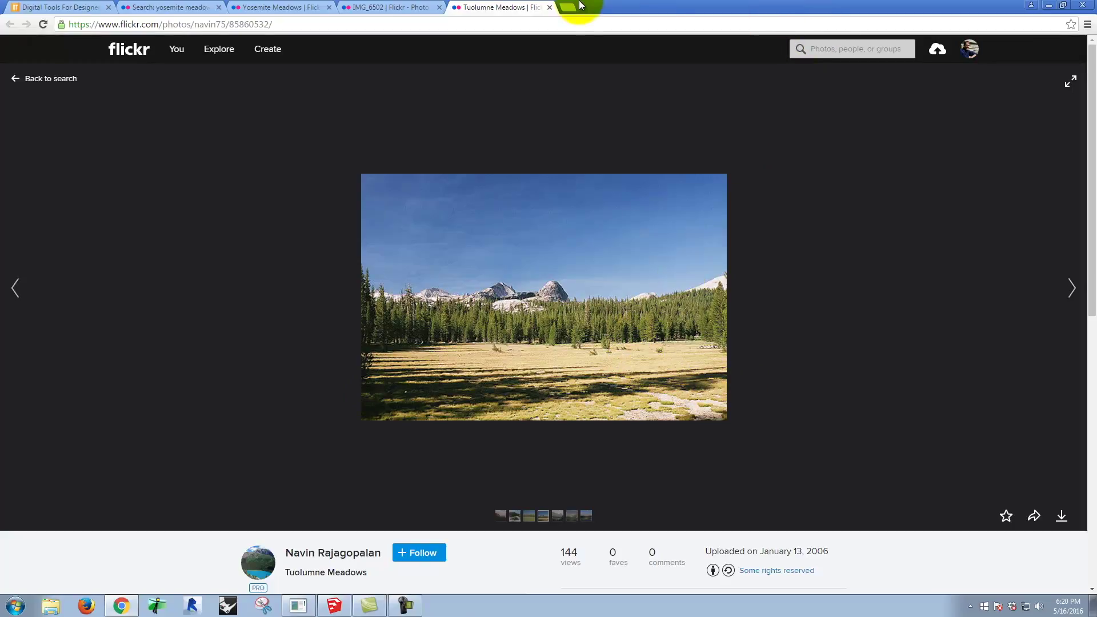
# - Return to the search results, browse further down, and open the "Meadow in Yosemite Valley" photo in a new tab
pyautogui.click(177, 7)
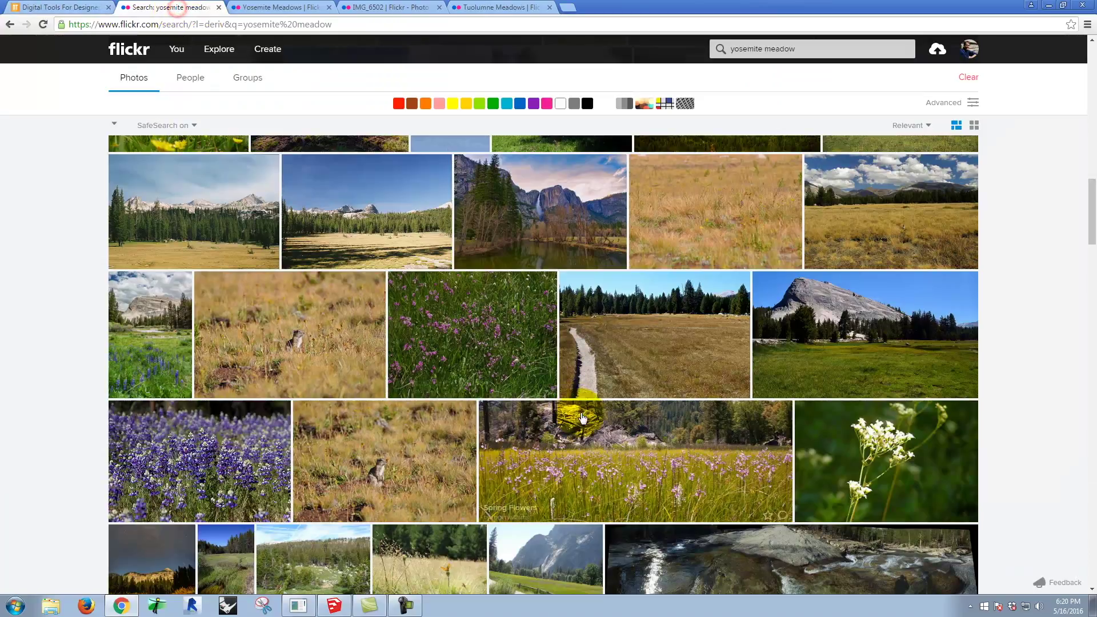
pyautogui.scroll(-2, 692, 505)
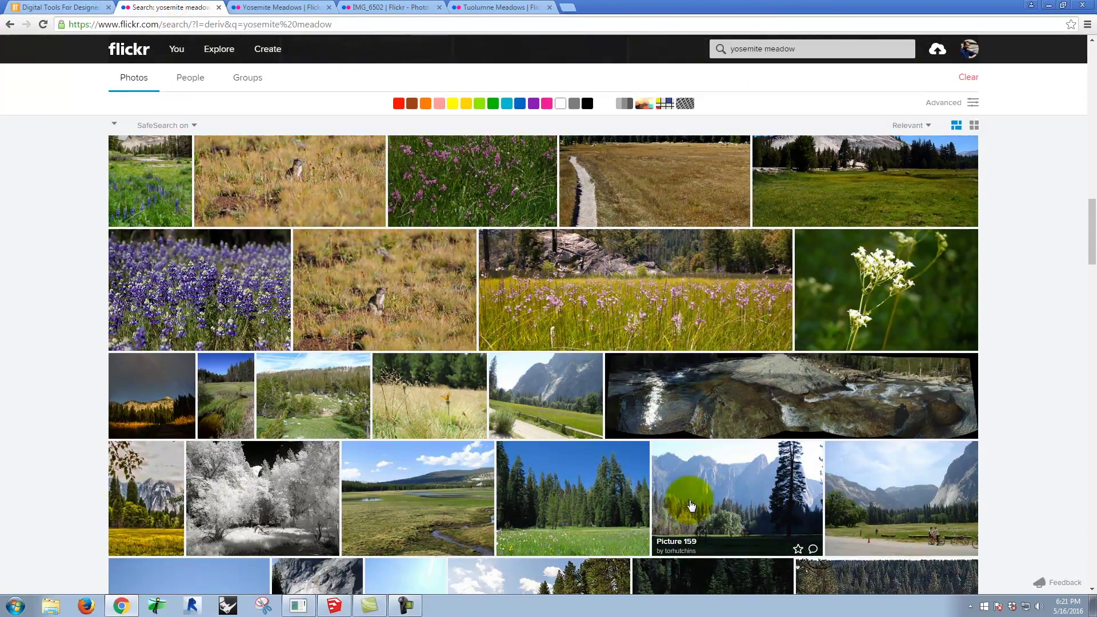
pyautogui.scroll(-3, 691, 505)
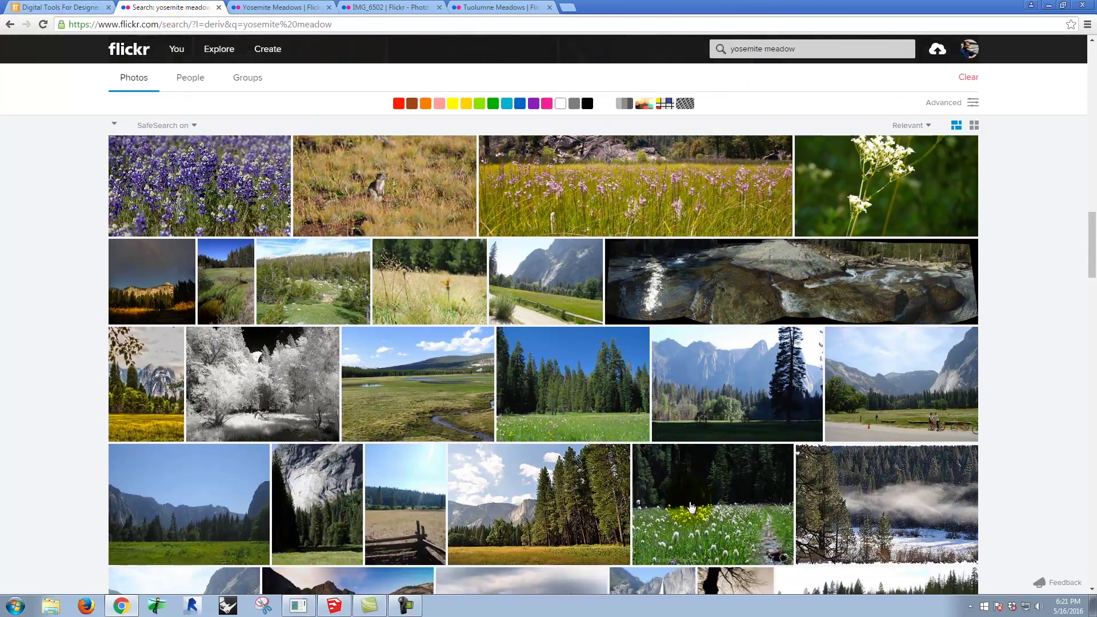
pyautogui.scroll(-3, 708, 504)
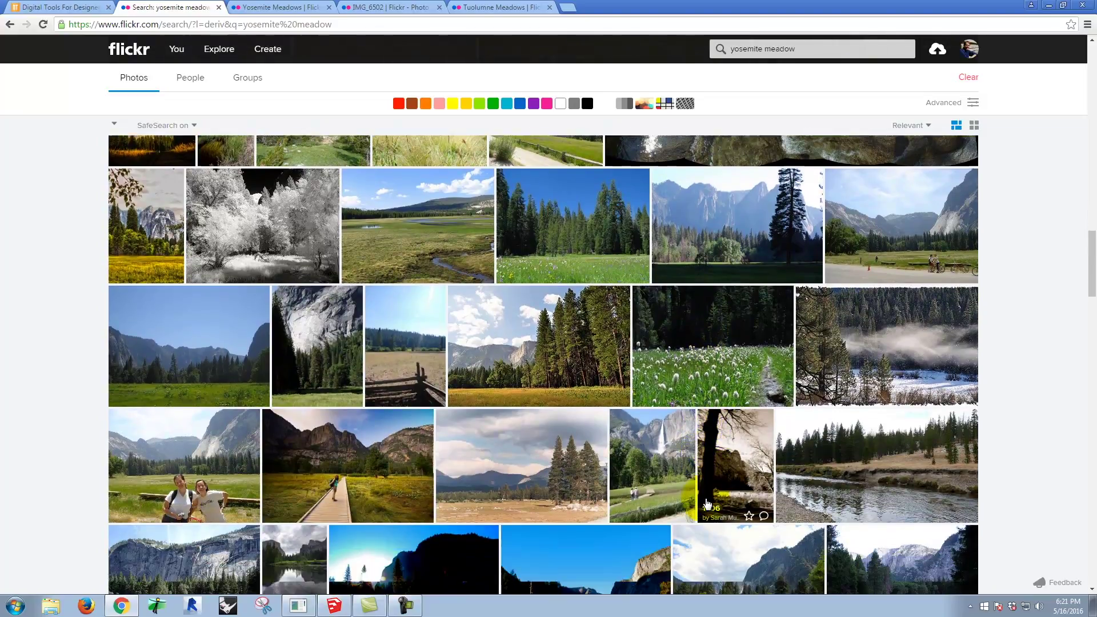
pyautogui.scroll(-3, 707, 504)
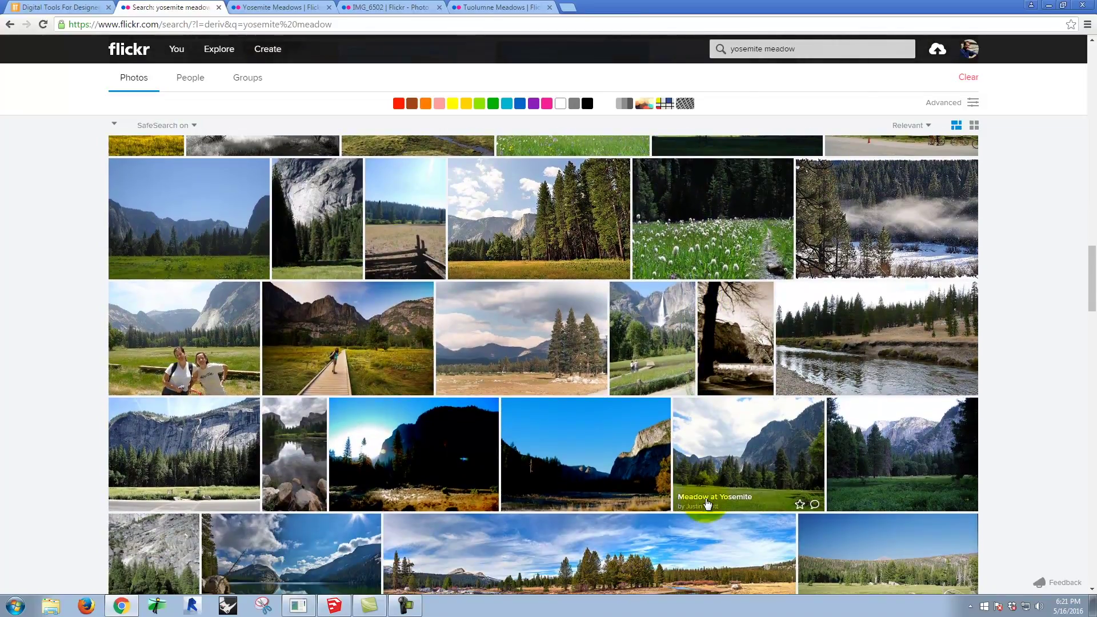
pyautogui.scroll(-3, 810, 519)
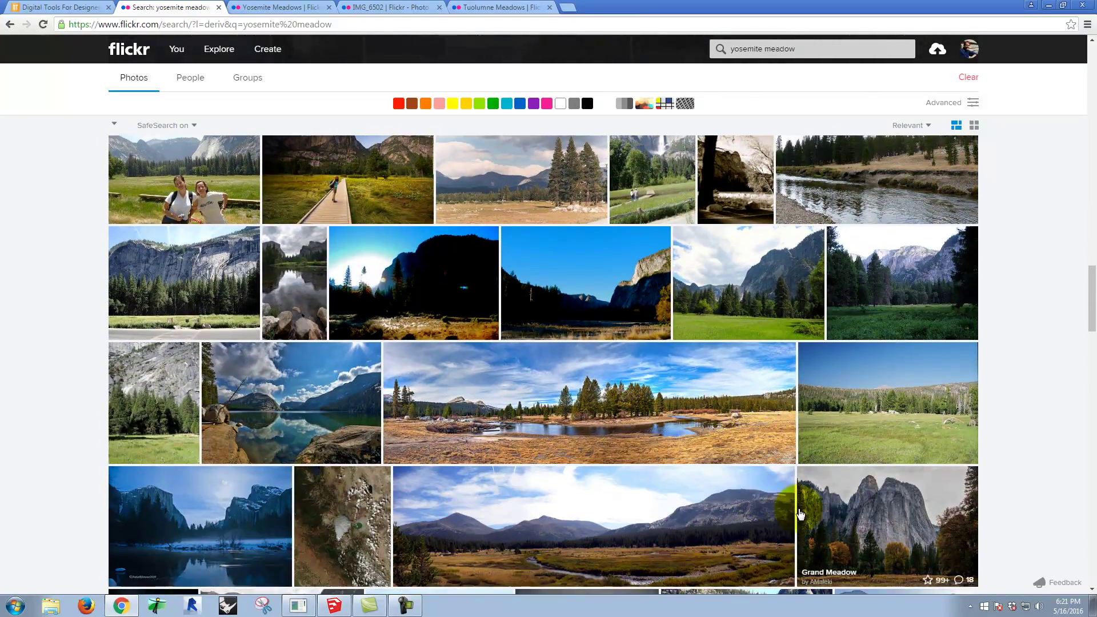
pyautogui.scroll(-2, 801, 514)
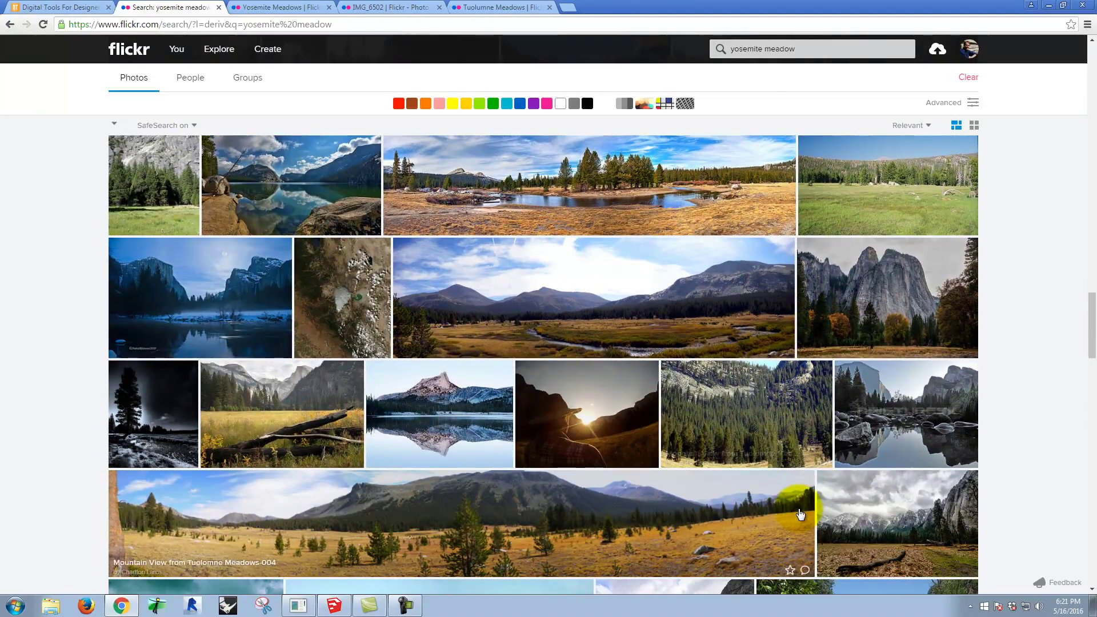
pyautogui.scroll(-5, 801, 515)
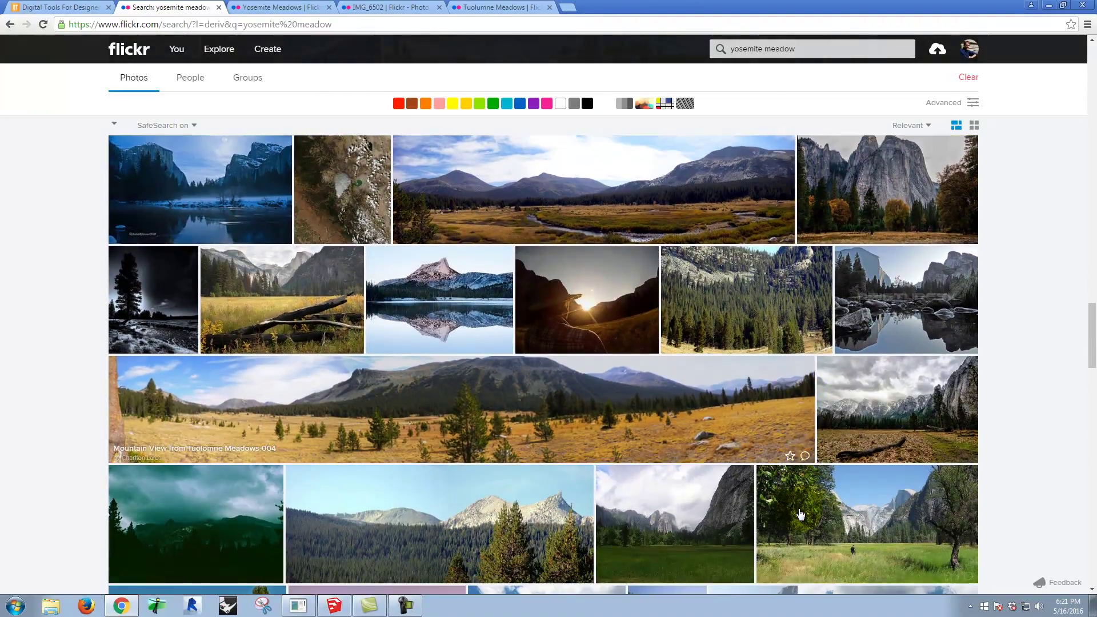
pyautogui.scroll(-3, 799, 513)
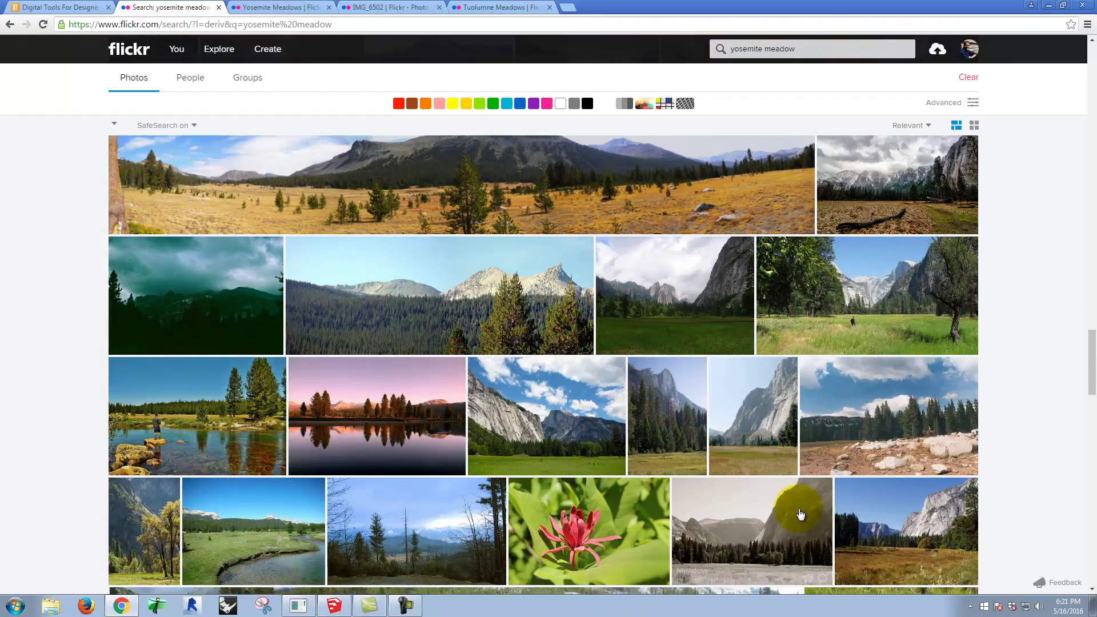
pyautogui.scroll(-4, 801, 515)
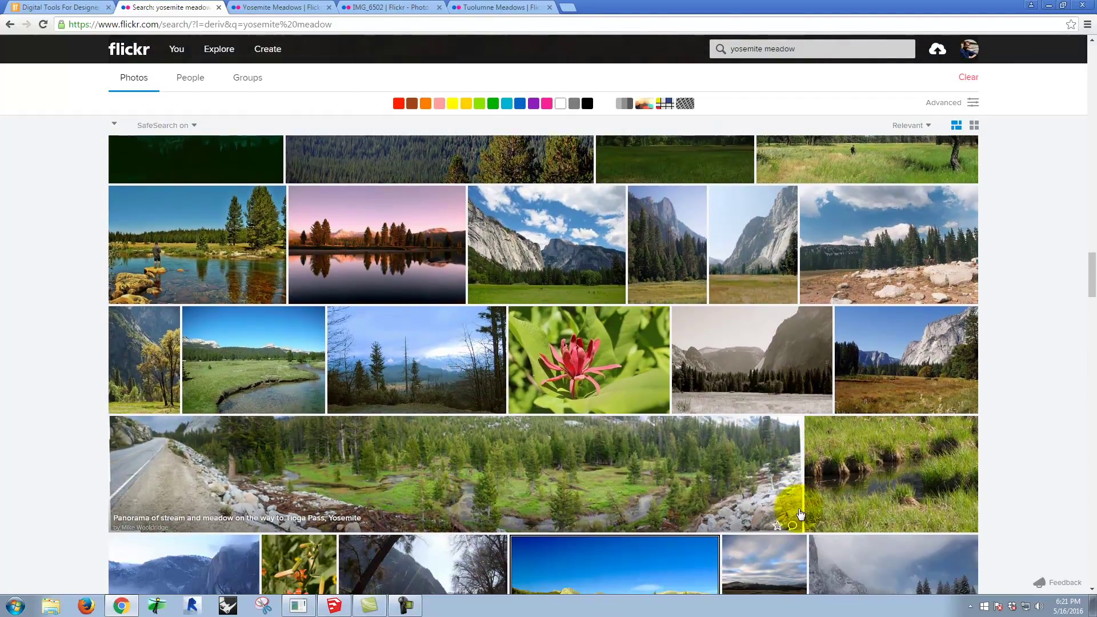
pyautogui.scroll(-5, 801, 514)
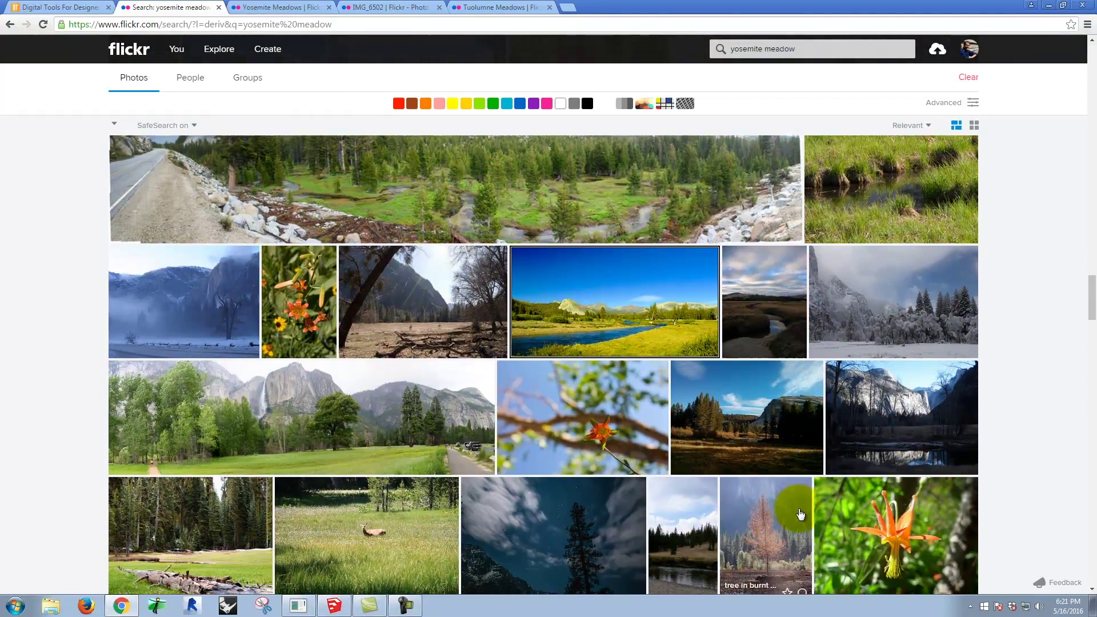
pyautogui.scroll(-3, 801, 514)
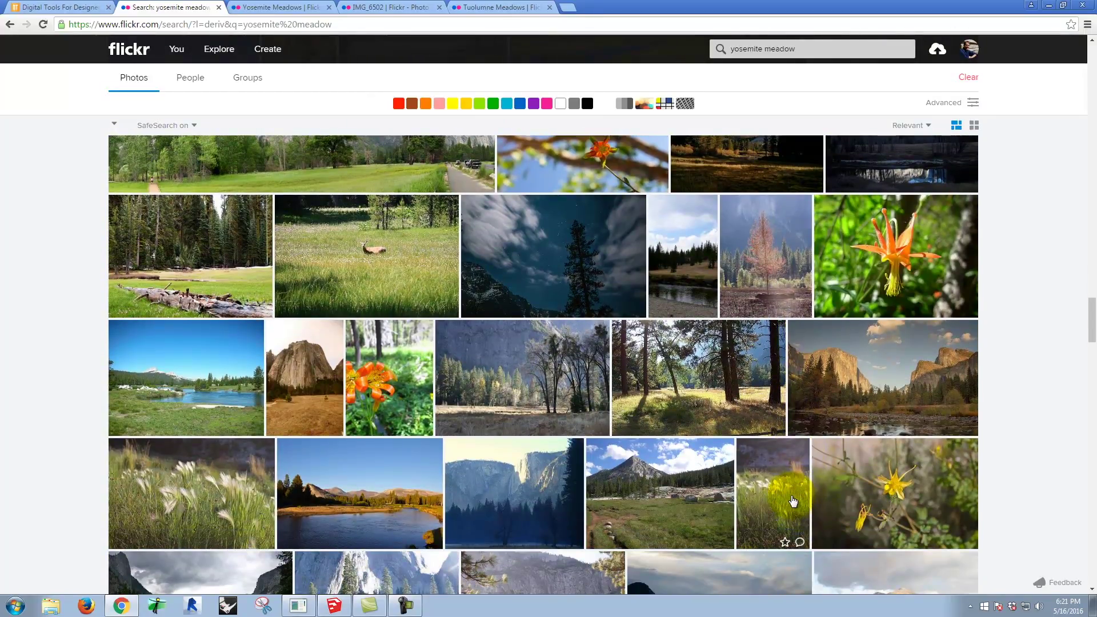
pyautogui.scroll(-3, 795, 503)
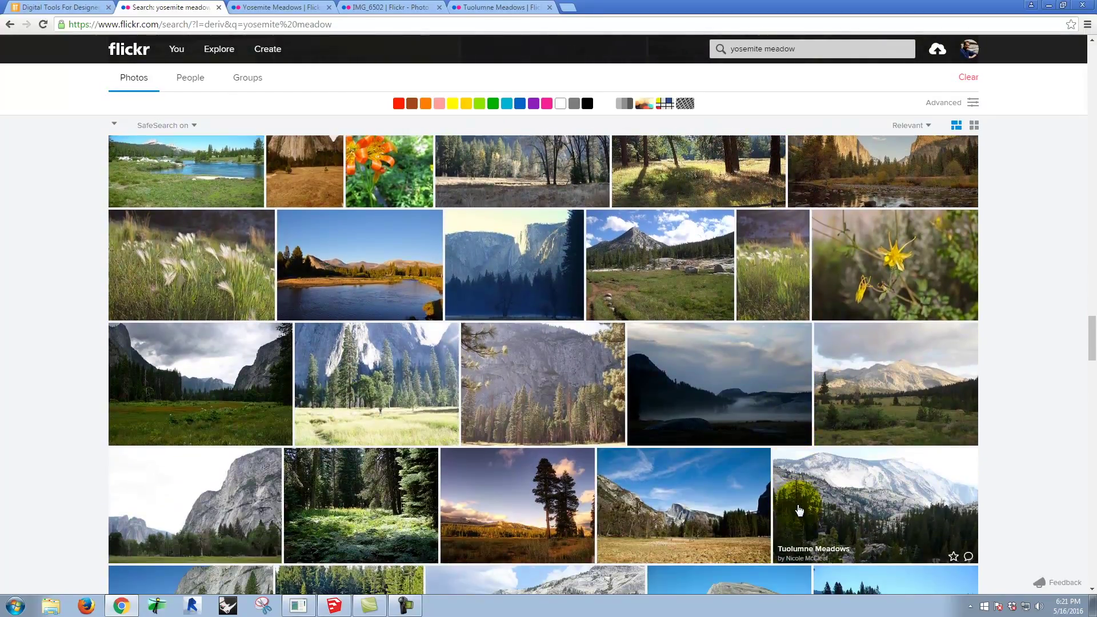
pyautogui.scroll(-4, 799, 510)
pyautogui.scroll(-4, 799, 509)
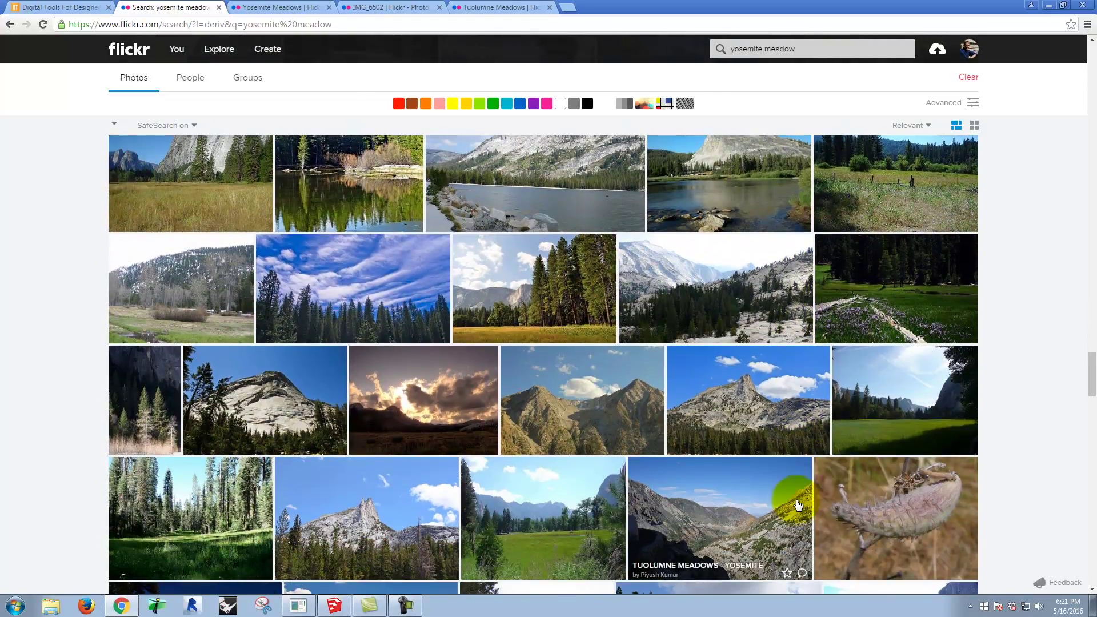
pyautogui.scroll(-3, 799, 505)
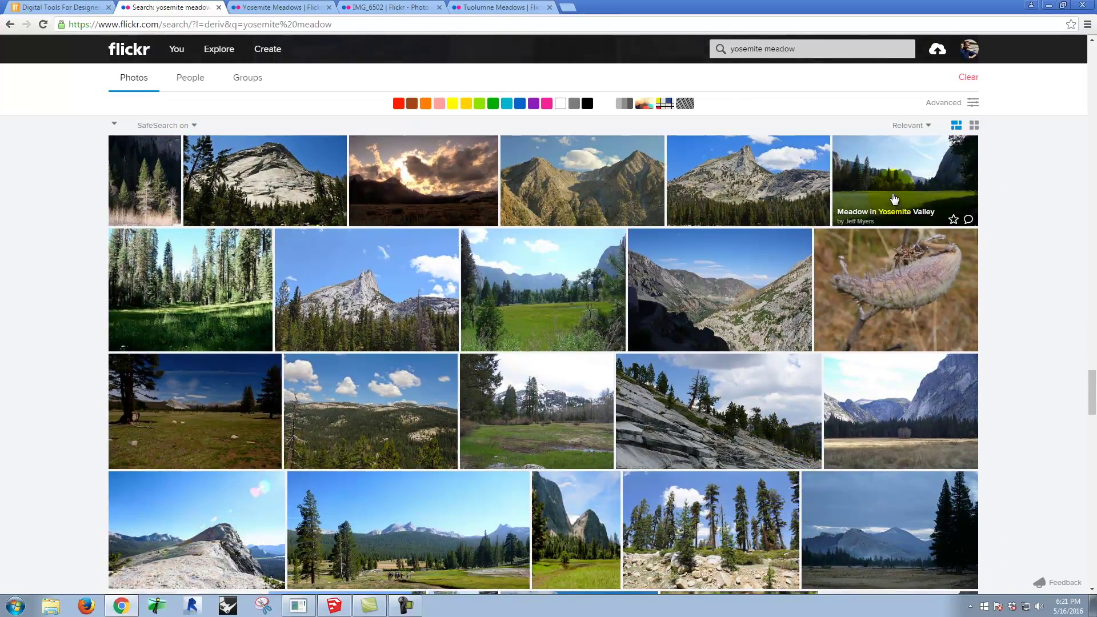
pyautogui.rightClick(917, 199)
pyautogui.click(937, 205)
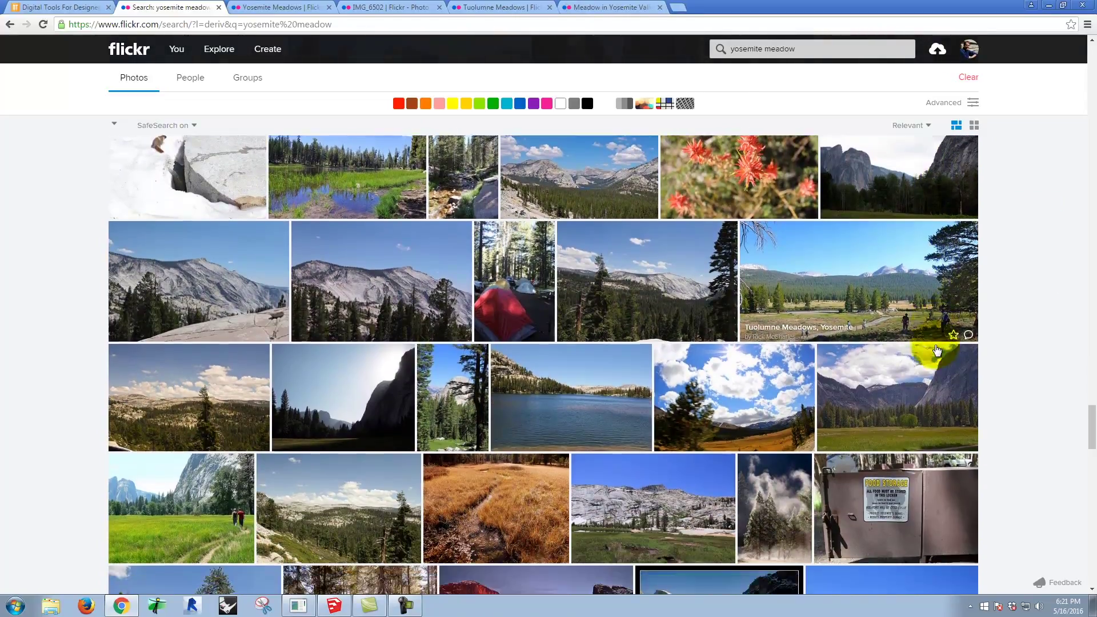
# - Browse more results and open the "Tuolumne Meadows" photo with a sunlit boulder in the foreground in a new tab
pyautogui.scroll(-2, 937, 350)
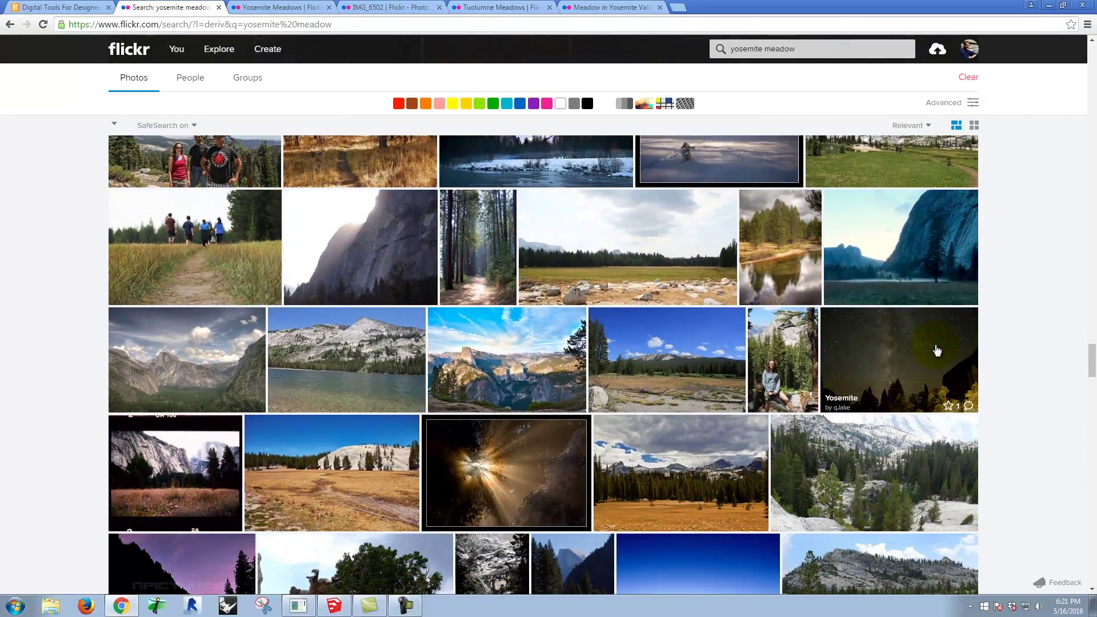
pyautogui.scroll(-3, 938, 350)
pyautogui.scroll(-4, 937, 350)
pyautogui.scroll(-5, 938, 350)
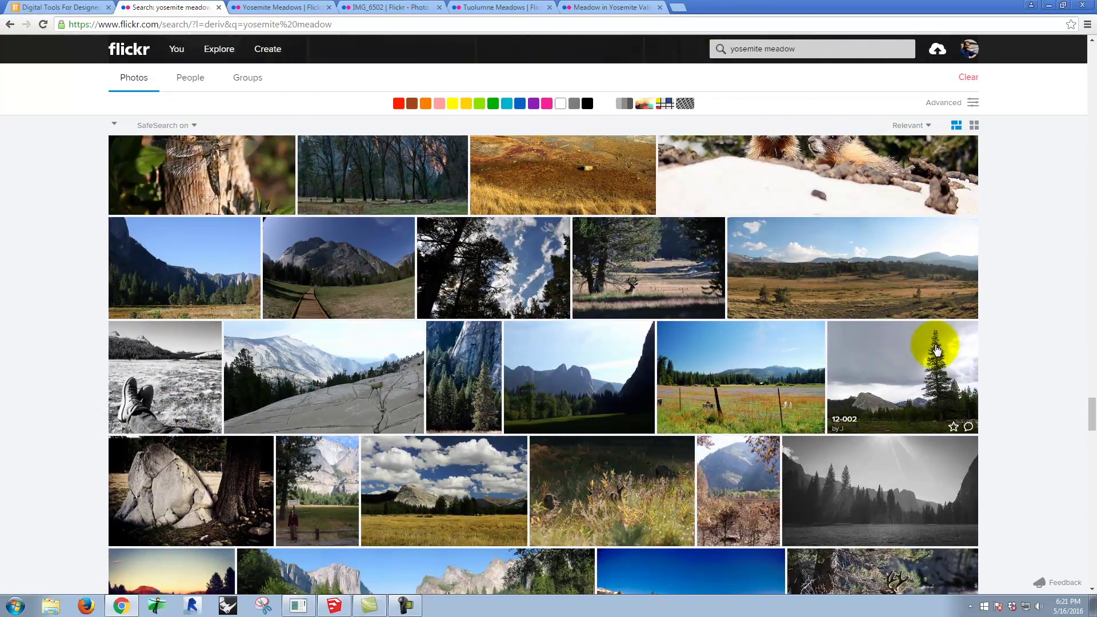
pyautogui.scroll(-3, 938, 350)
pyautogui.scroll(-2, 938, 350)
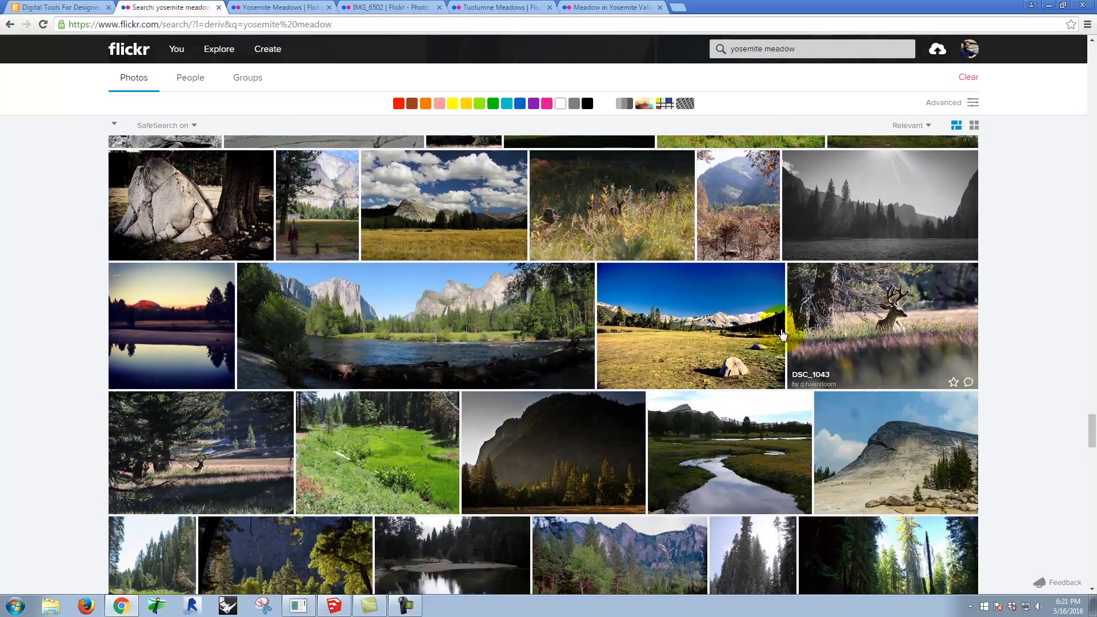
pyautogui.rightClick(745, 330)
pyautogui.click(755, 336)
# - Look further through the results and open the "Yosemite" photo of a granite cliff behind a meadow in a new tab
pyautogui.scroll(-3, 746, 335)
pyautogui.scroll(-4, 746, 335)
pyautogui.scroll(-5, 803, 346)
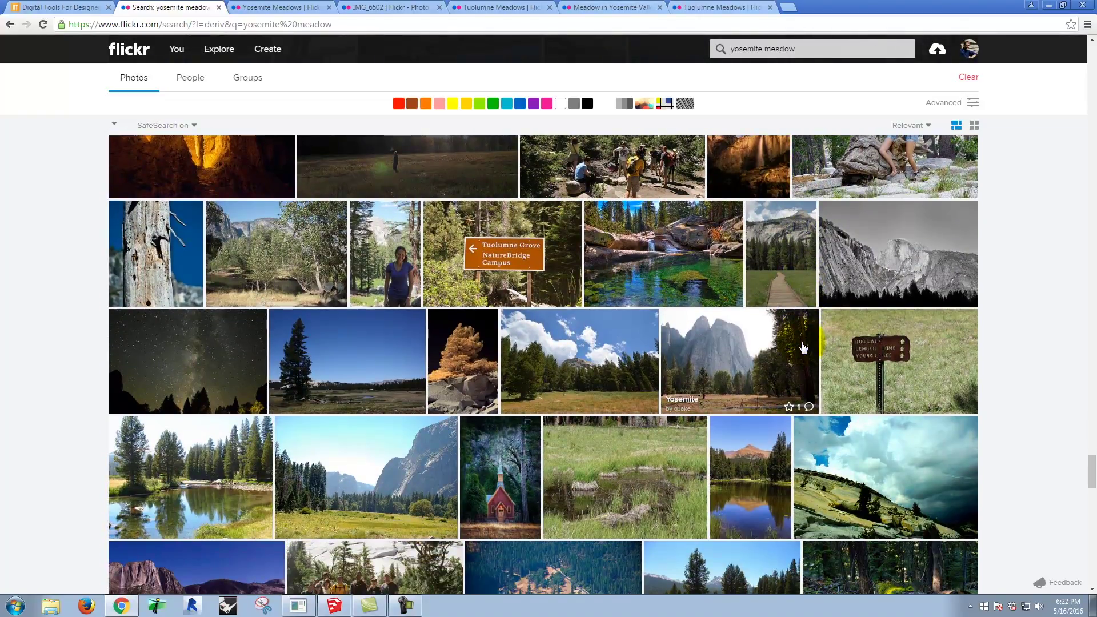
pyautogui.scroll(-1, 803, 347)
pyautogui.rightClick(744, 301)
pyautogui.click(769, 308)
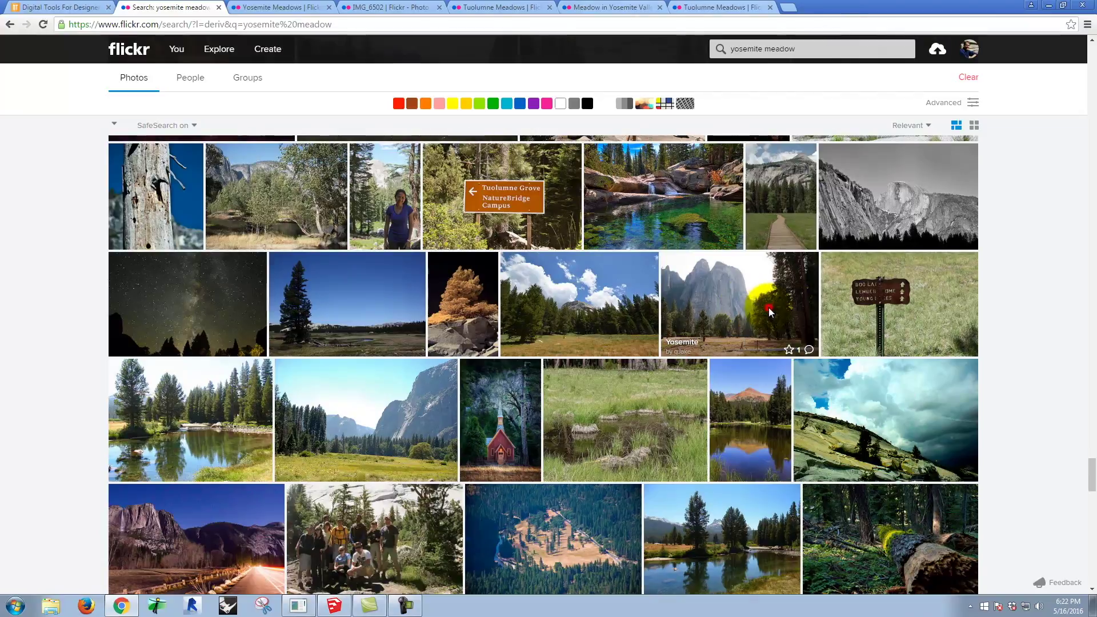
# - Open the "Forest at Half Dome in Yosemite National Park" photo from the results in a new tab
pyautogui.scroll(-1, 702, 305)
pyautogui.scroll(-1, 702, 305)
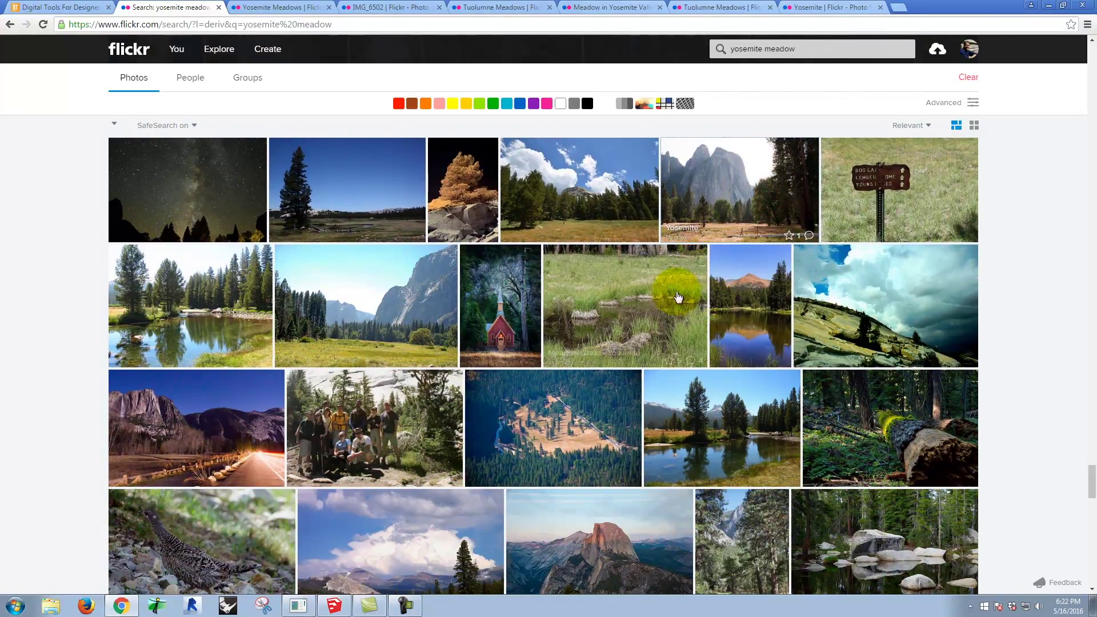
pyautogui.rightClick(569, 184)
pyautogui.click(579, 193)
# - Continue down the results and open the "Tuolumne Meadows" photo with the low sun over the field in a new tab
pyautogui.scroll(-6, 583, 206)
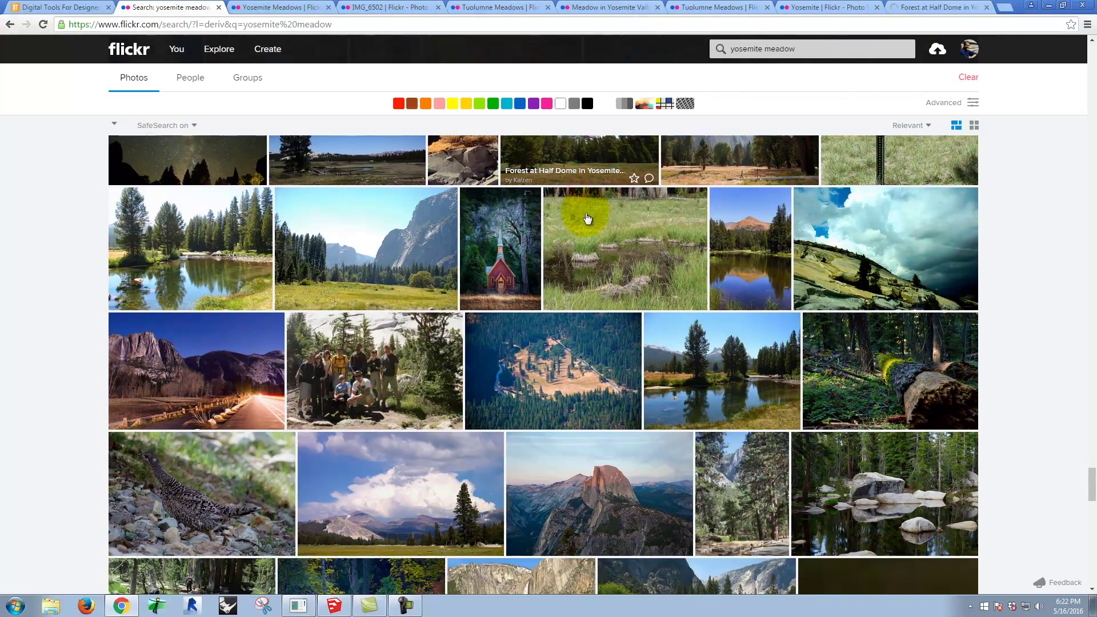
pyautogui.scroll(-6, 588, 218)
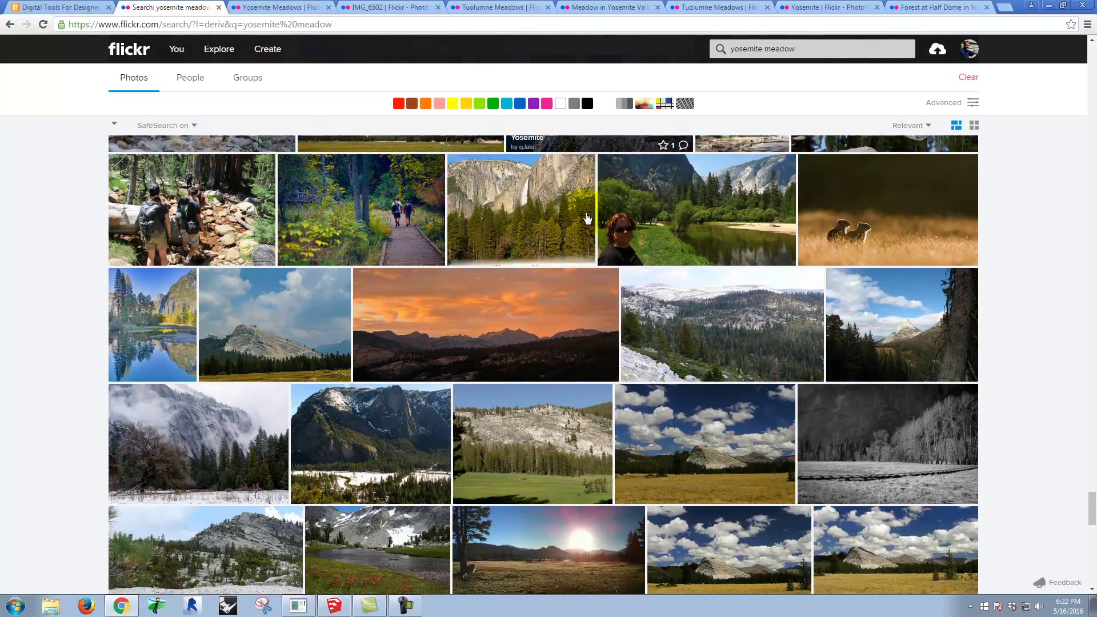
pyautogui.scroll(-1, 590, 219)
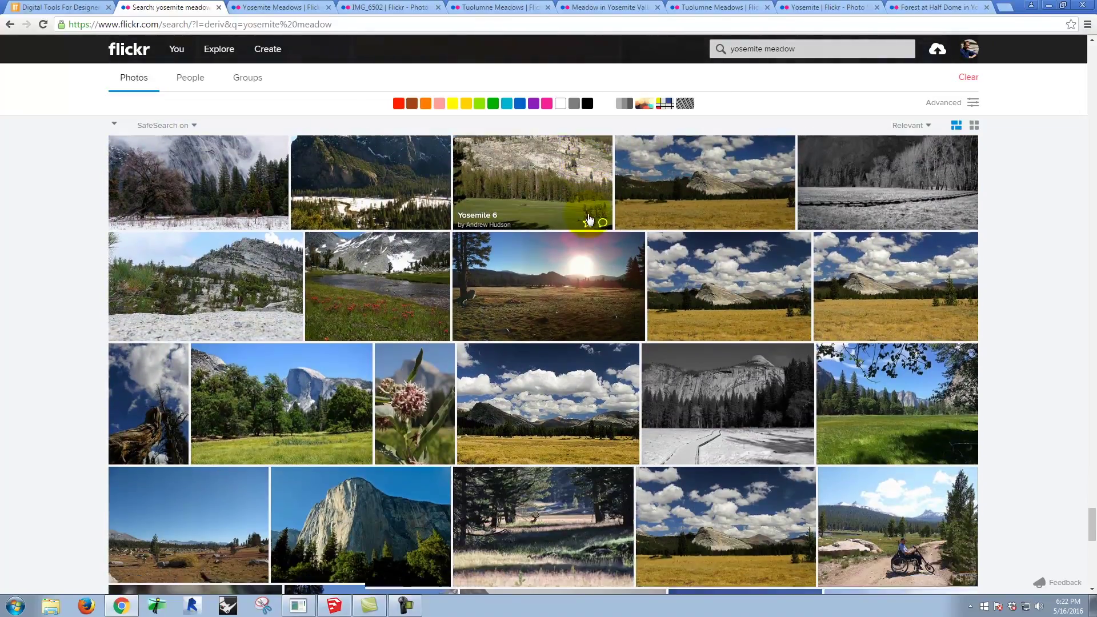
pyautogui.rightClick(571, 284)
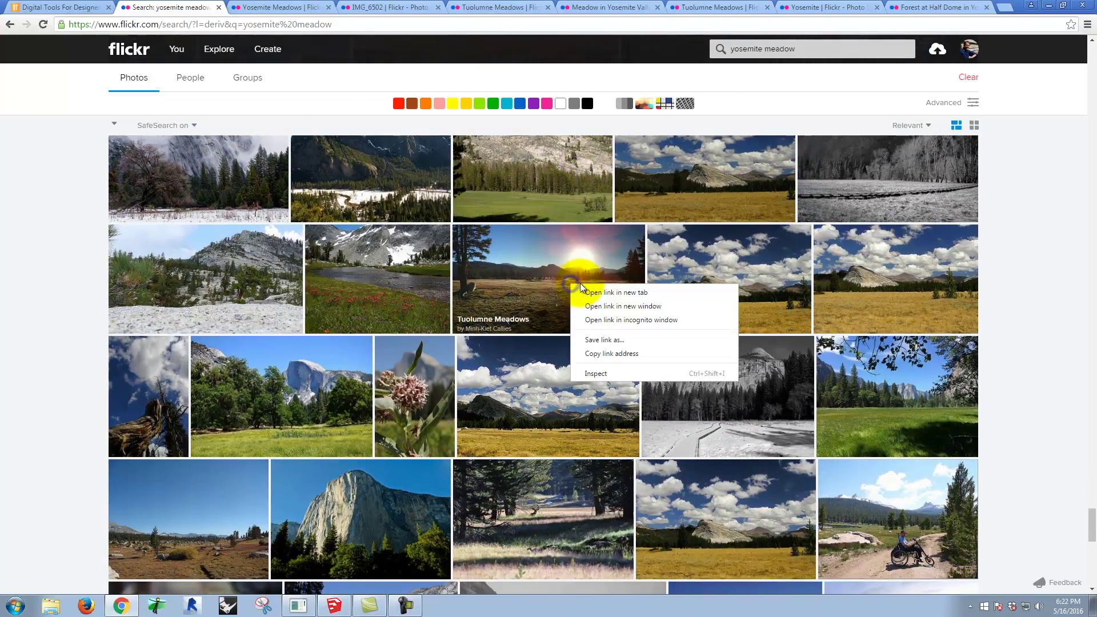
pyautogui.click(610, 291)
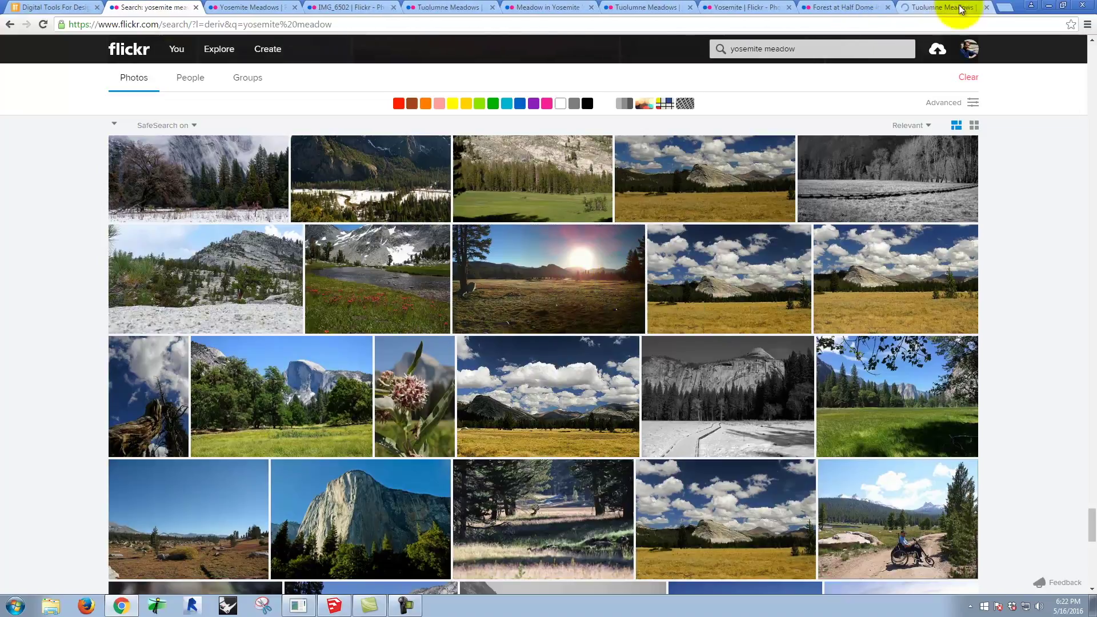
# - Review the opened candidate photos one after another, comparing their sun direction, shadows, viewpoint and resolution for use as a background
pyautogui.click(961, 8)
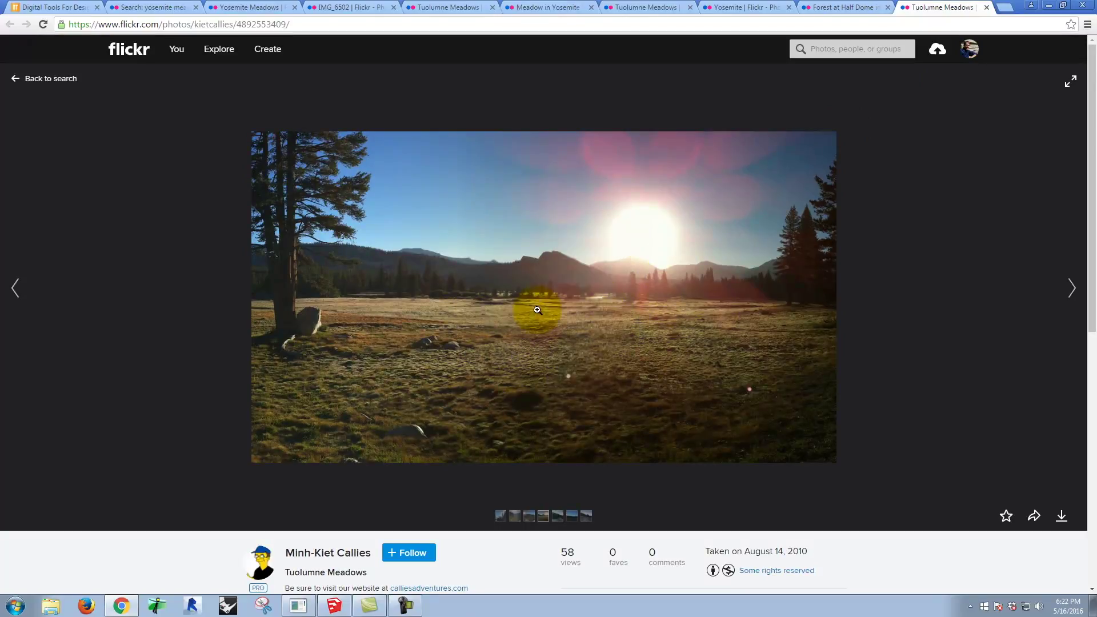
pyautogui.click(850, 7)
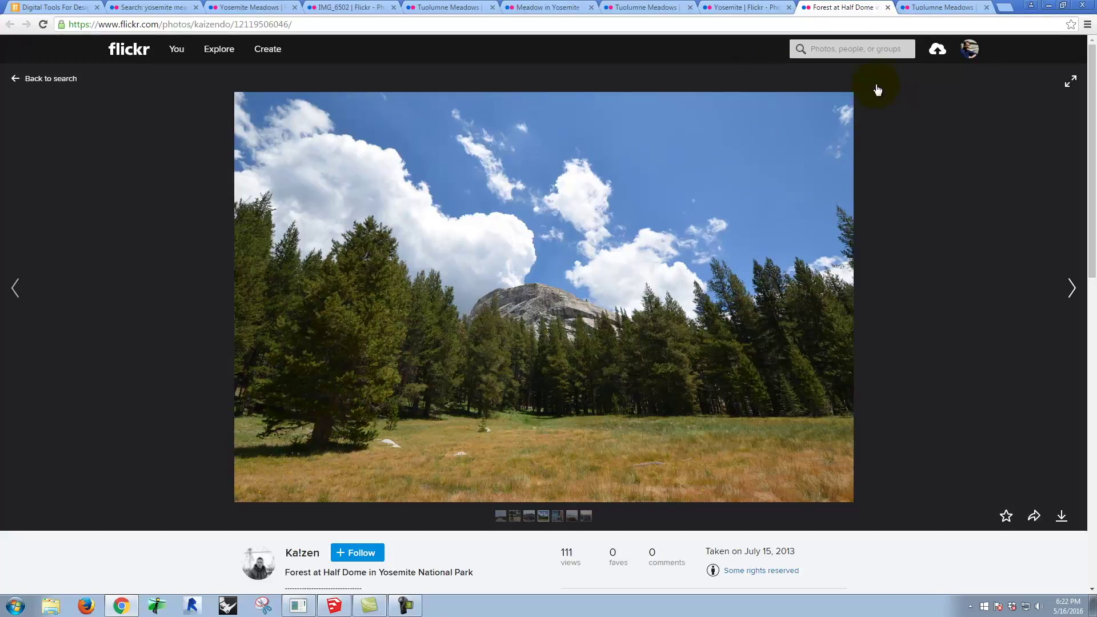
pyautogui.click(747, 6)
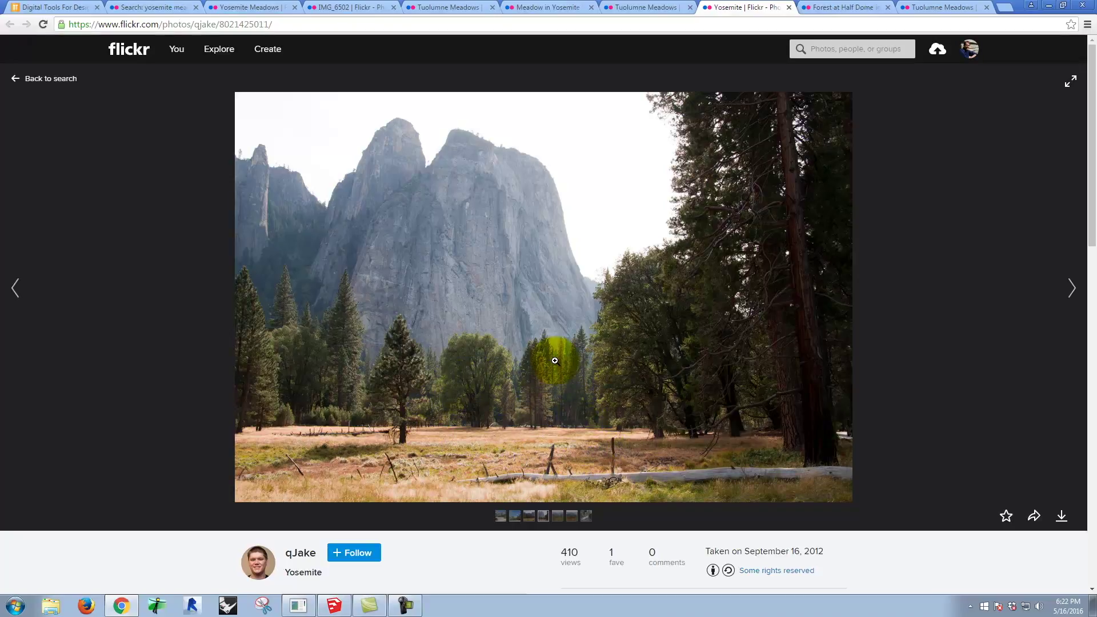
pyautogui.click(657, 6)
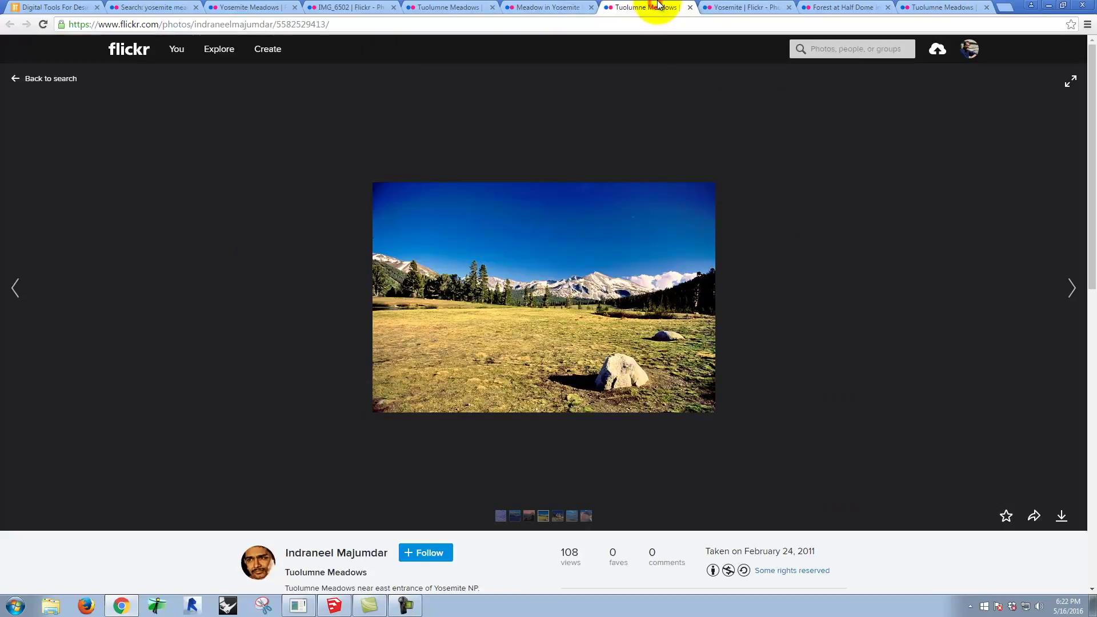
pyautogui.click(558, 8)
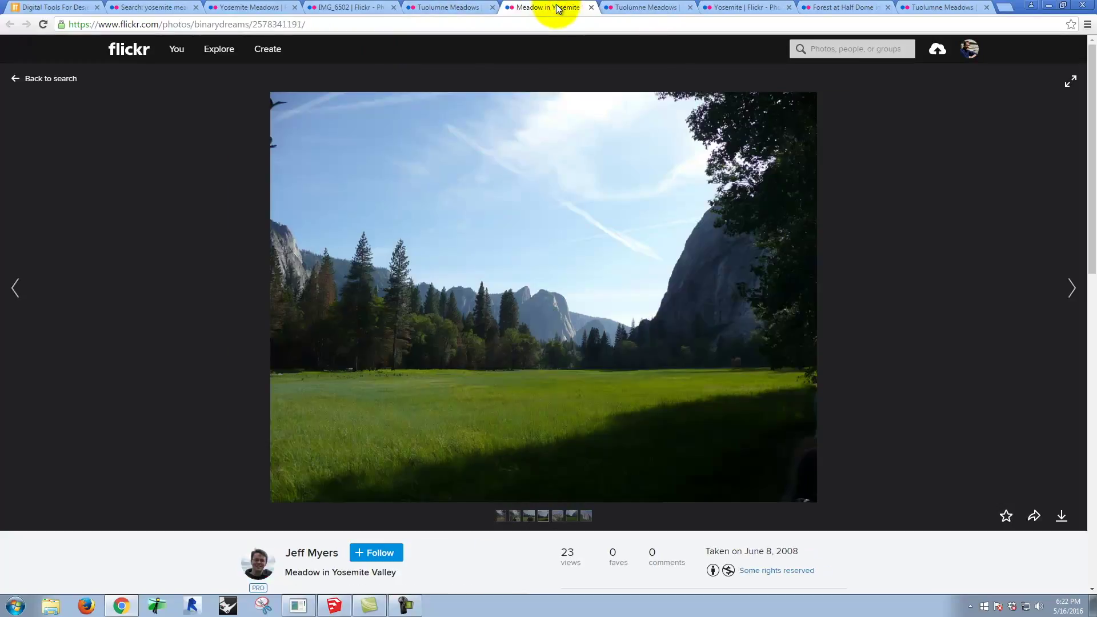
pyautogui.click(449, 6)
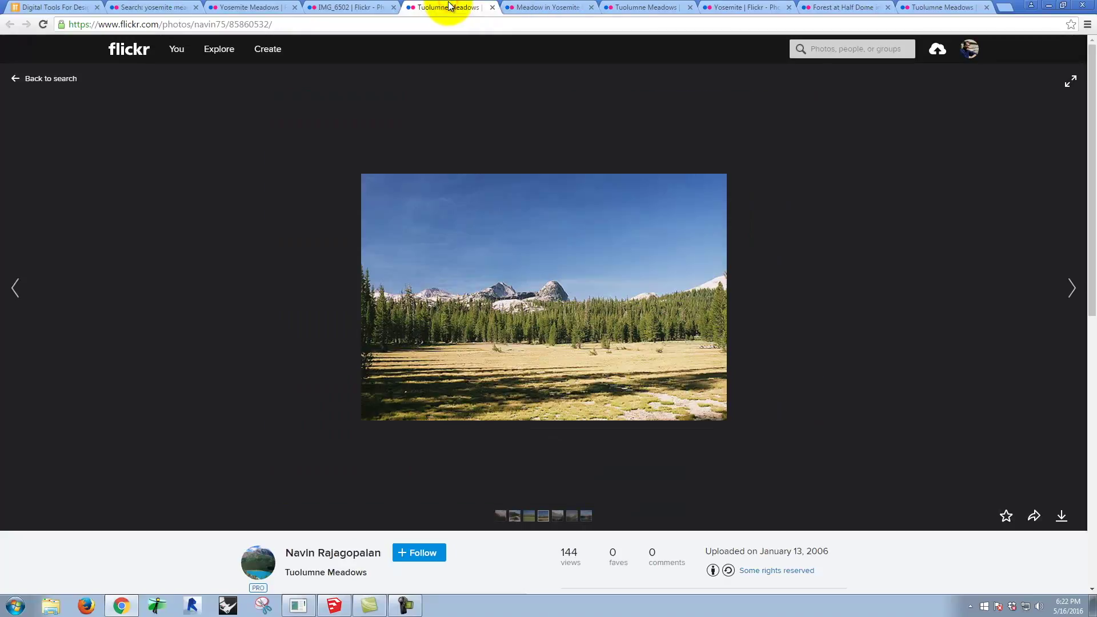
pyautogui.click(366, 7)
# - Go back to the "Yosemite Meadows" photo with the green meadow and download it as a JPG
pyautogui.click(274, 8)
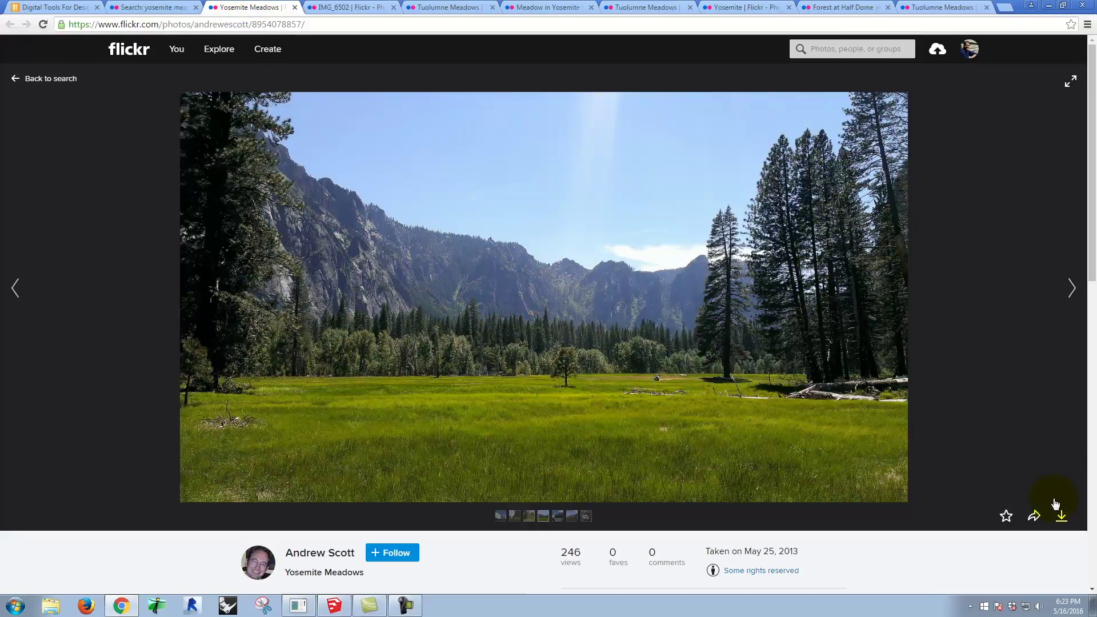
pyautogui.click(1062, 518)
pyautogui.click(1036, 470)
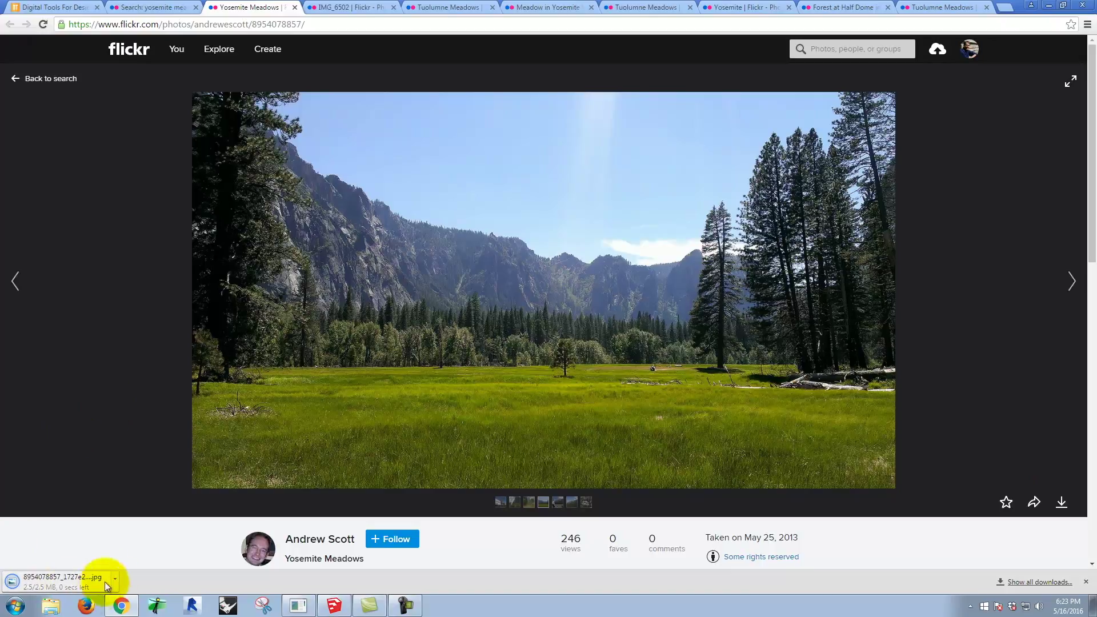
pyautogui.click(114, 582)
pyautogui.click(148, 543)
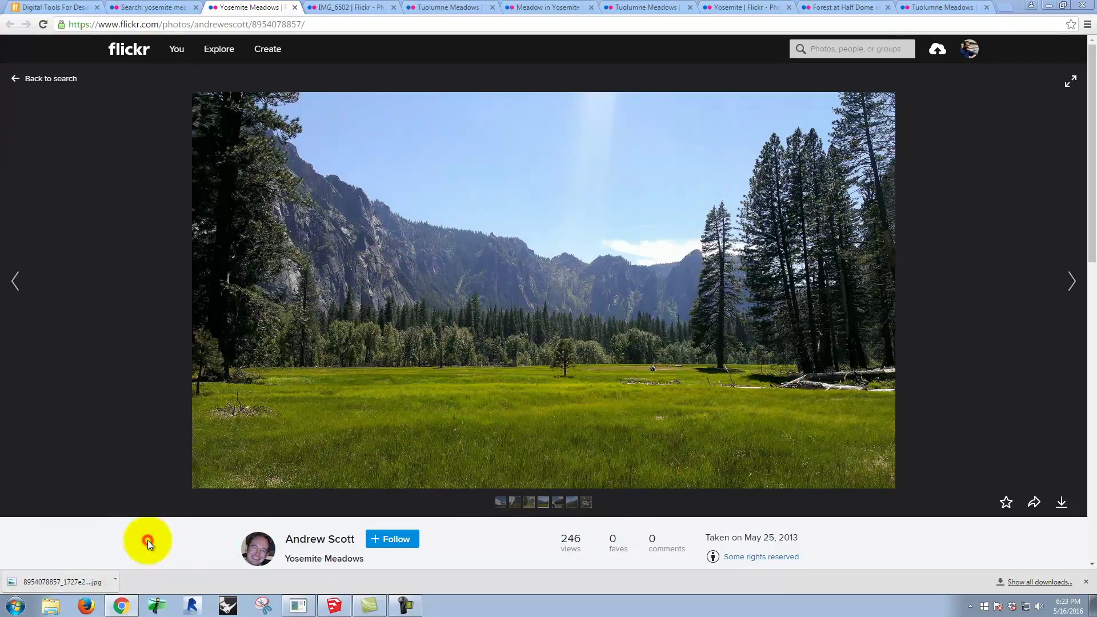
pyautogui.rightClick(480, 334)
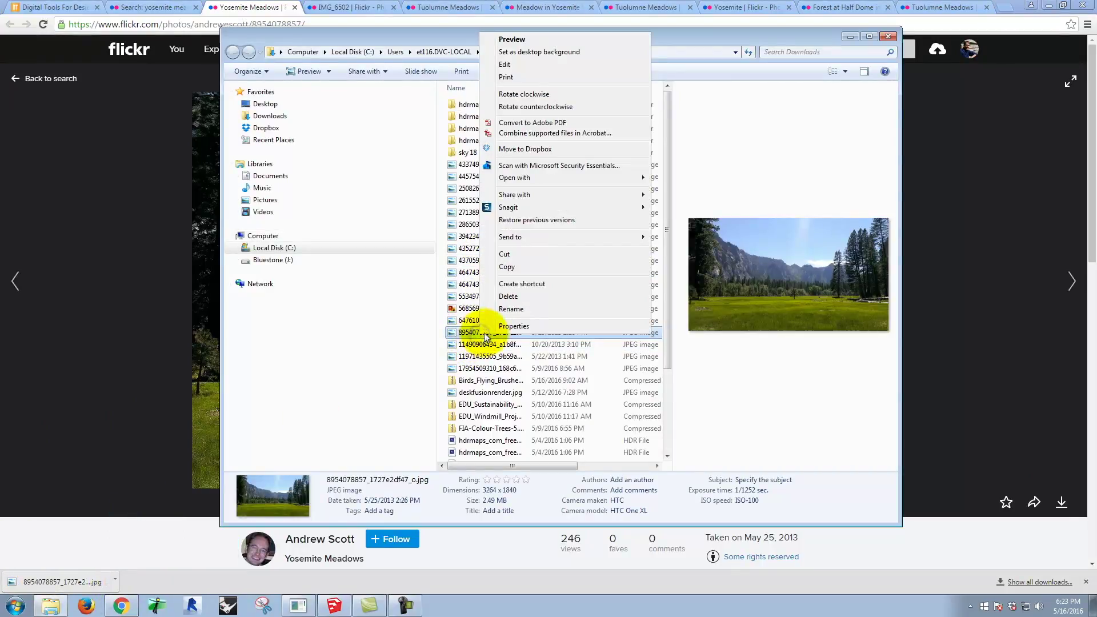
pyautogui.click(506, 267)
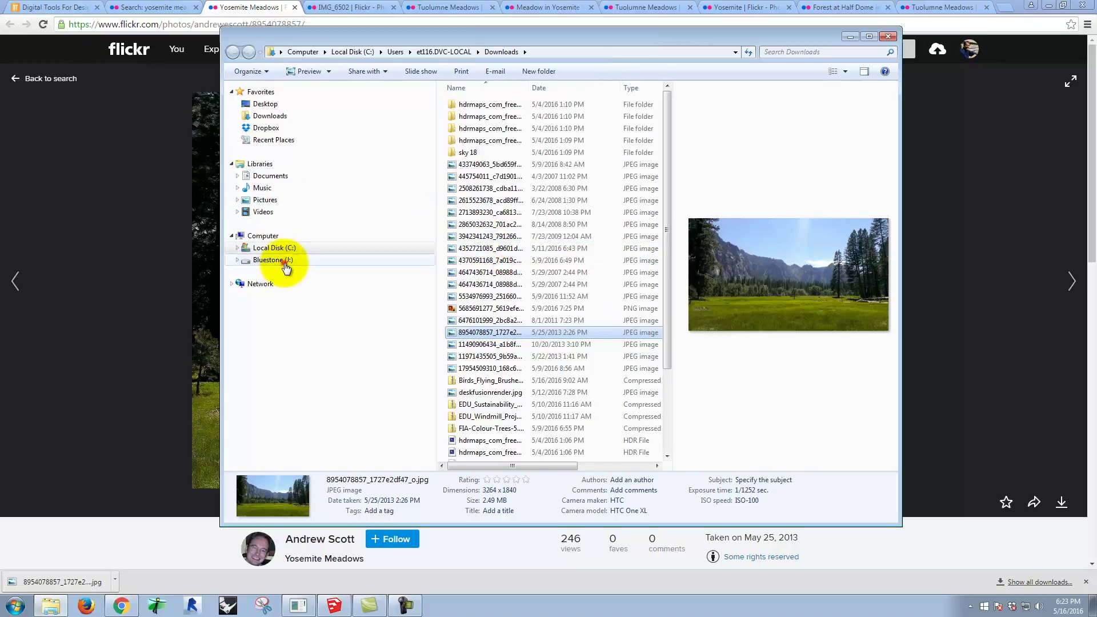
# - Create a new folder named S2016e inside Dropbox > A135 Exercises > Ex130 on the Bluestone (J:) drive
pyautogui.click(284, 261)
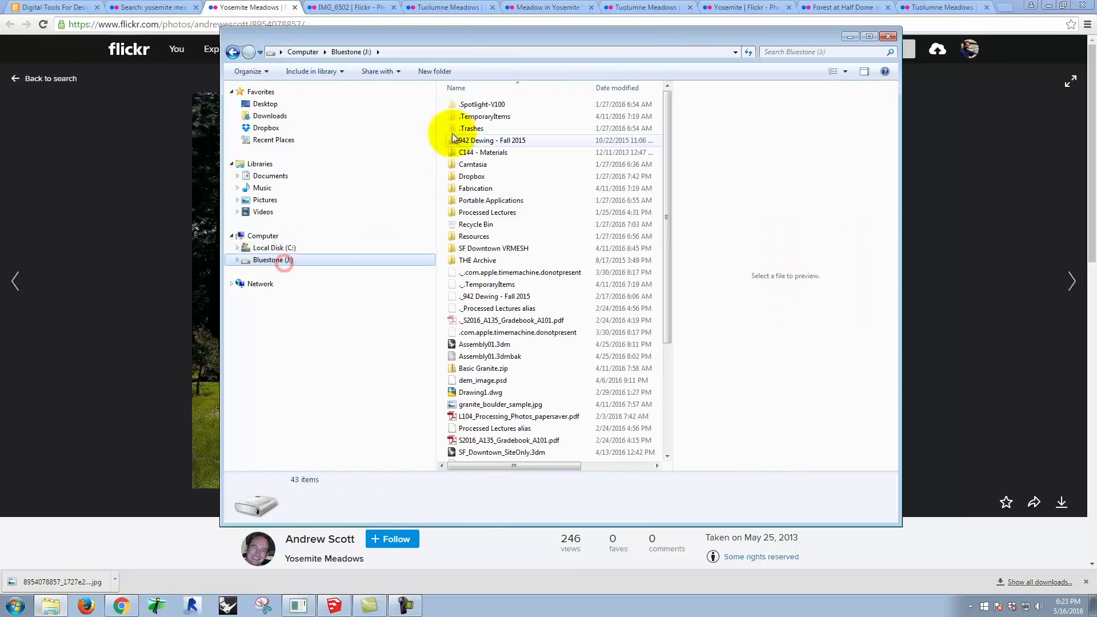
pyautogui.doubleClick(482, 176)
pyautogui.doubleClick(479, 118)
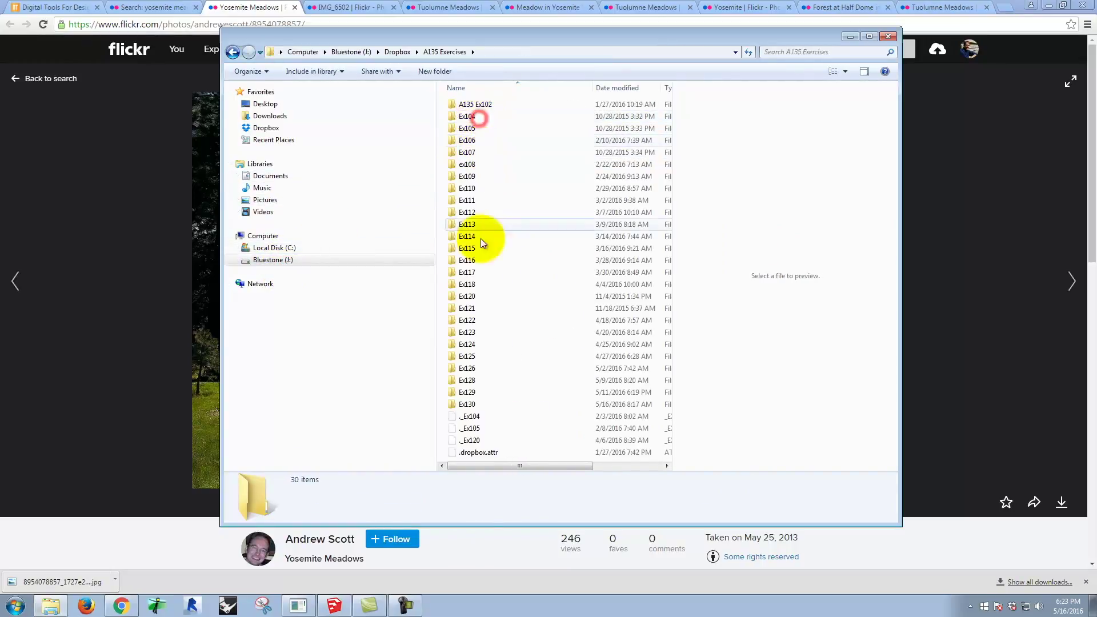
pyautogui.doubleClick(466, 404)
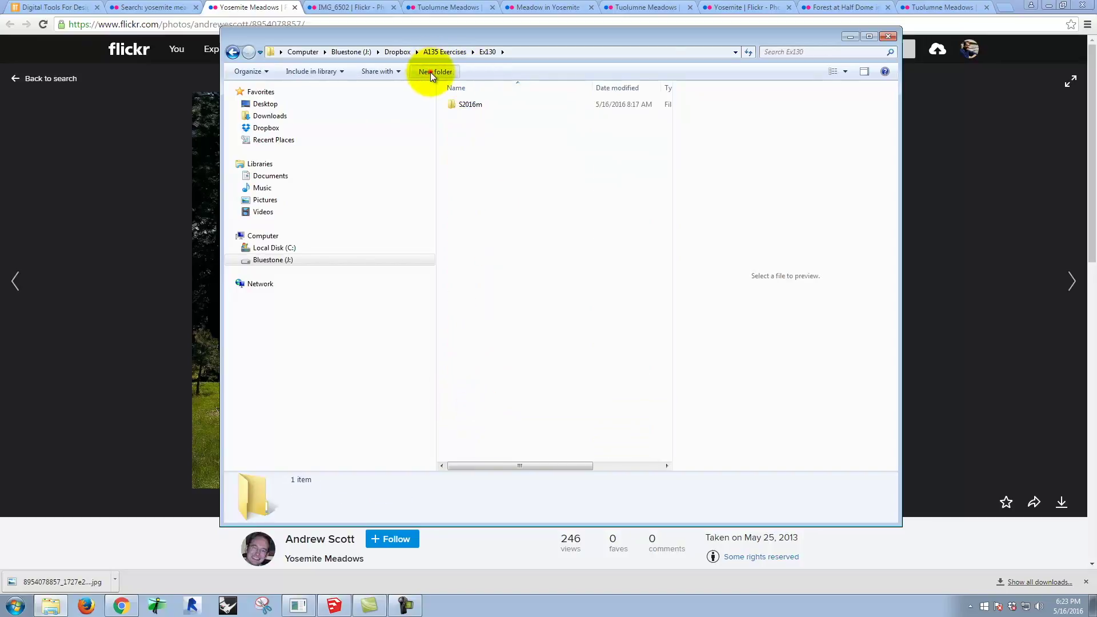
pyautogui.click(431, 72)
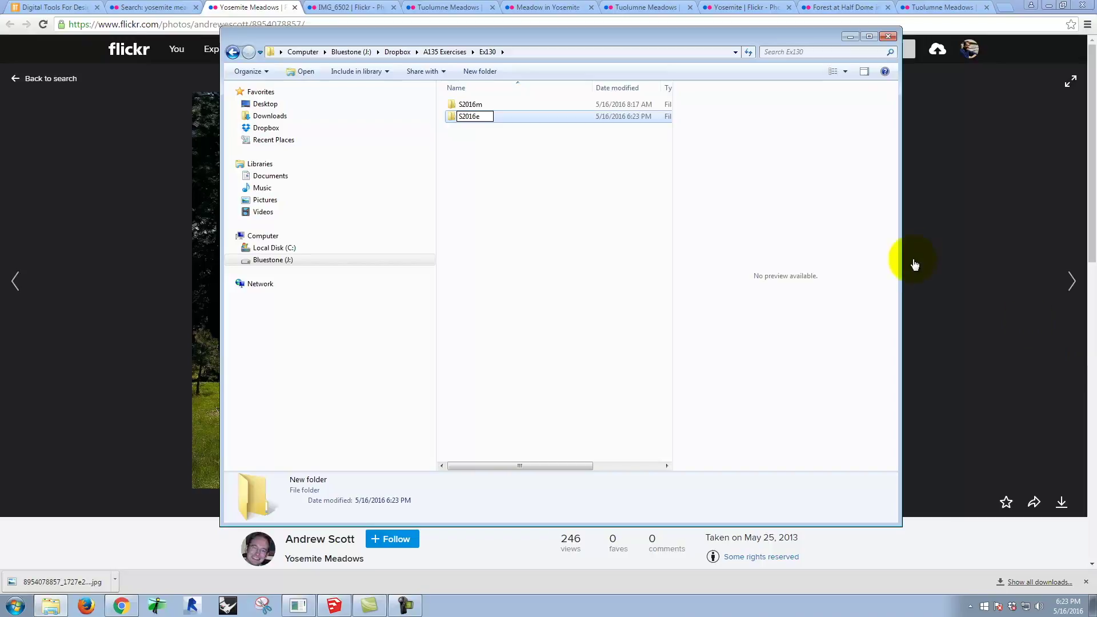
# - Paste the copied meadow photo into the S2016e folder
pyautogui.doubleClick(535, 116)
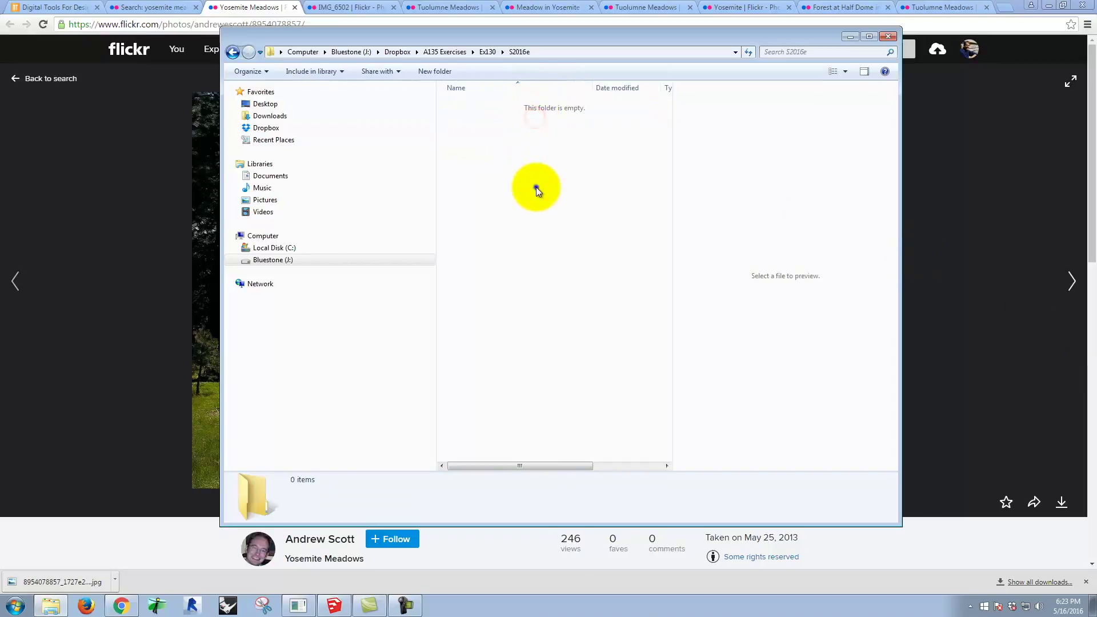
pyautogui.rightClick(536, 187)
pyautogui.click(579, 282)
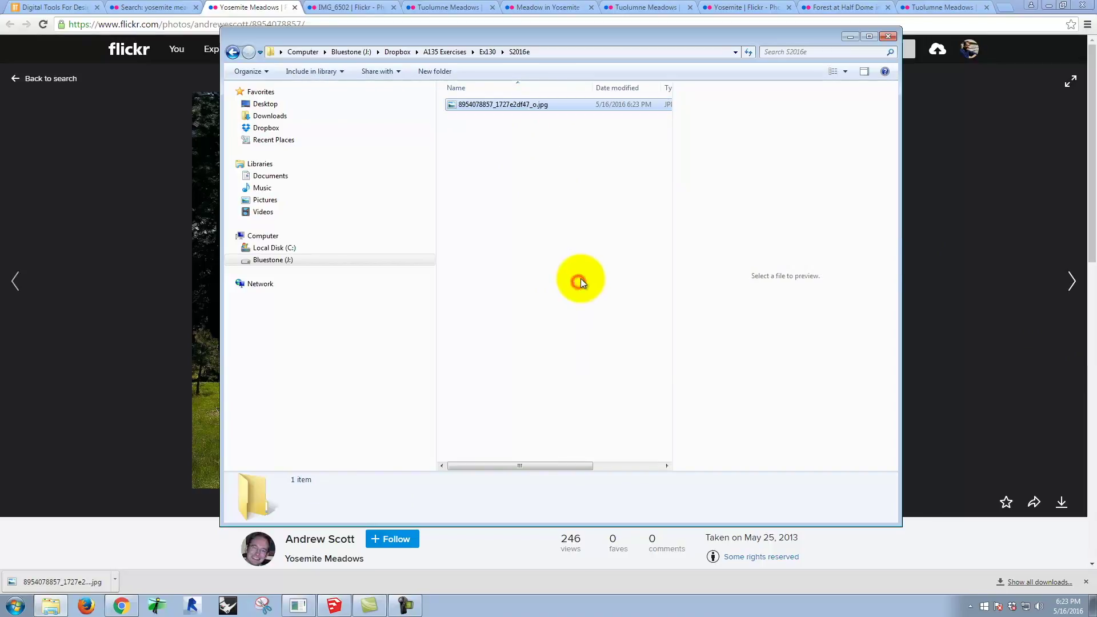
pyautogui.click(563, 143)
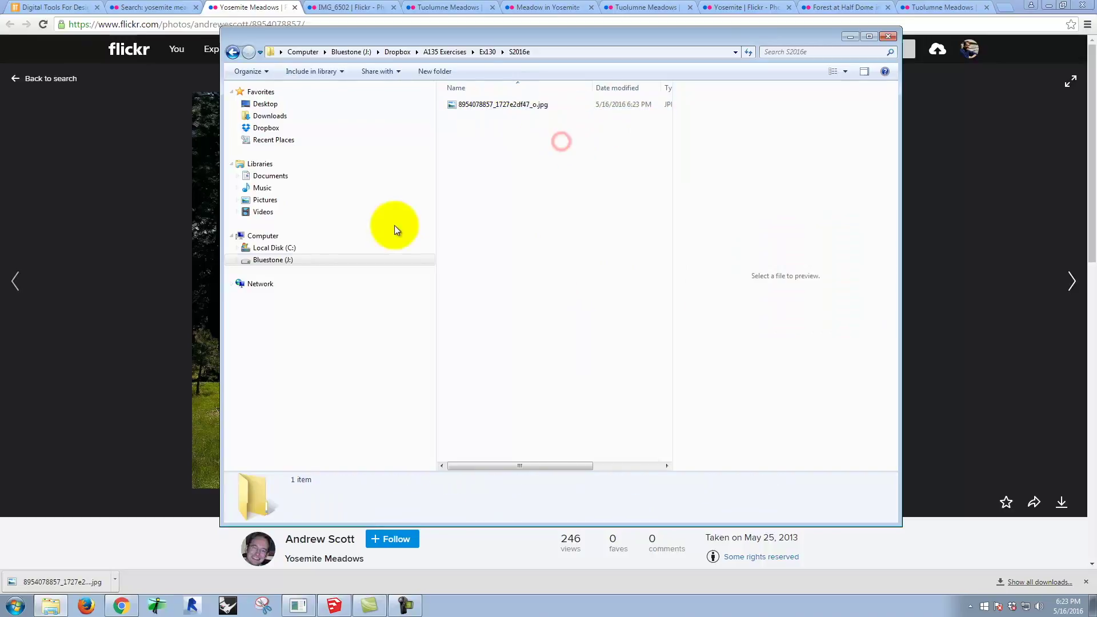
# - Open the pasted meadow photo with Adobe Photoshop CS6
pyautogui.click(514, 108)
pyautogui.rightClick(513, 108)
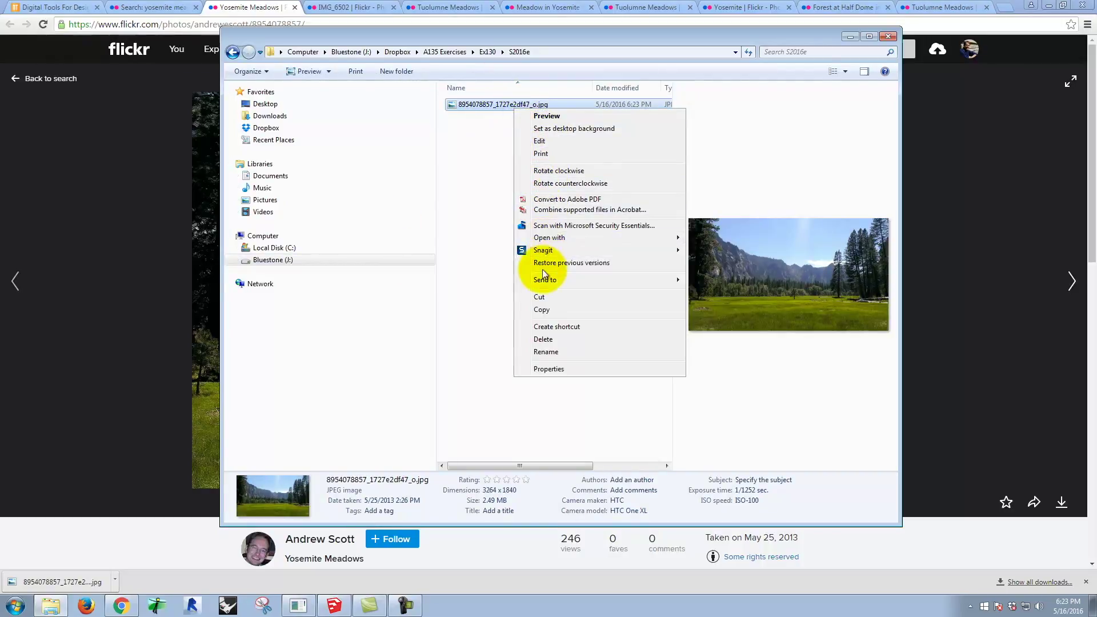
pyautogui.moveTo(564, 241)
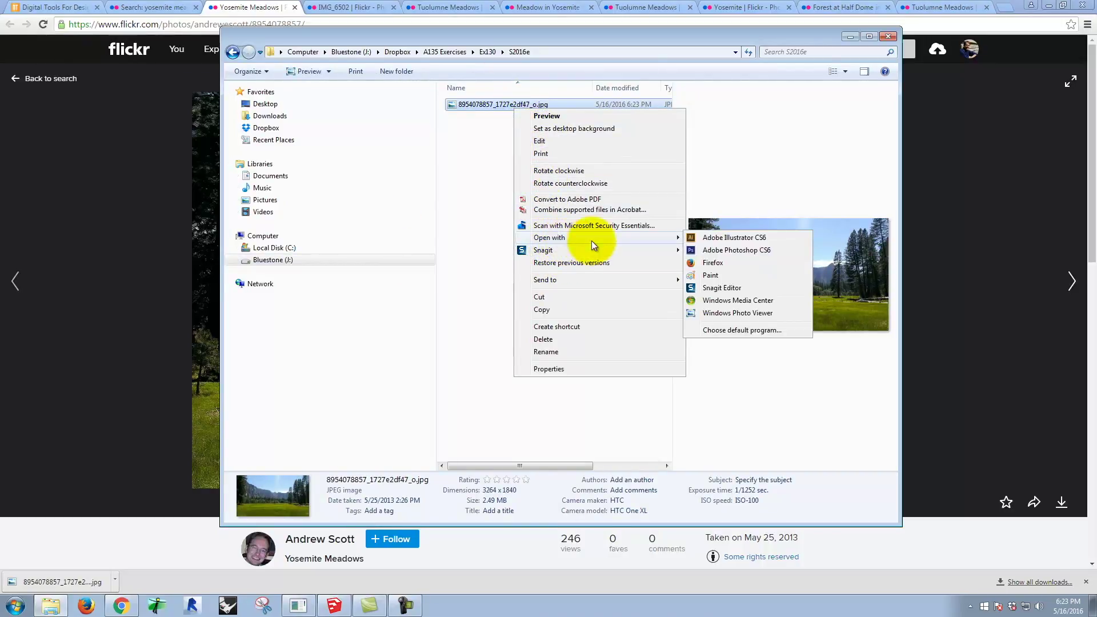
pyautogui.click(733, 250)
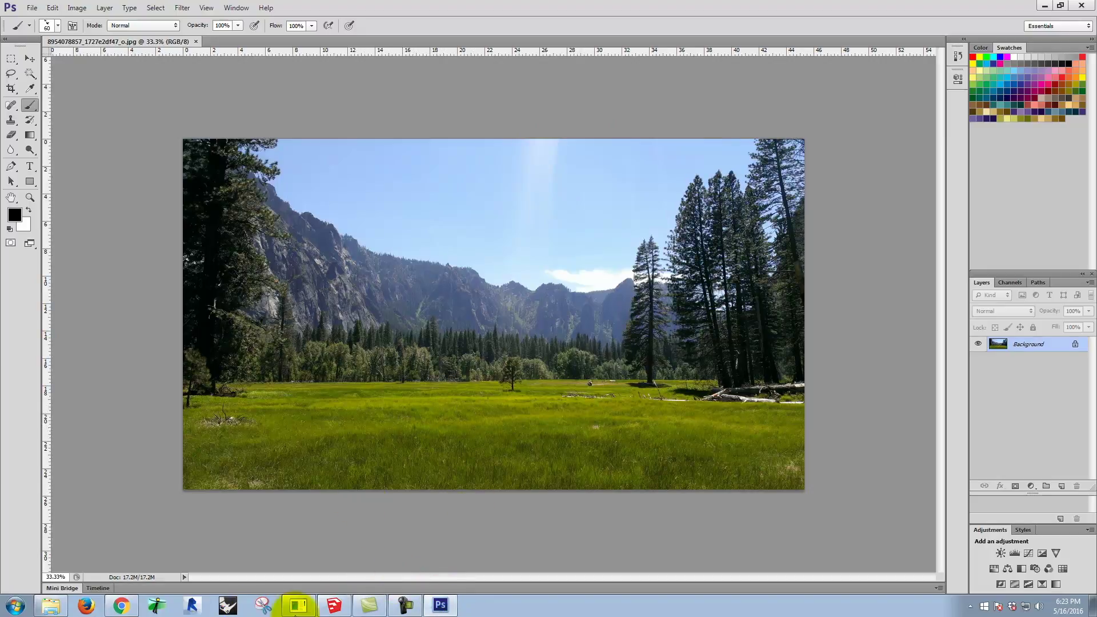
# - Switch to SketchUp, set the shadow time to 12:47 PM and orbit to a view of the building's glazed front and the ground before it
pyautogui.click(334, 605)
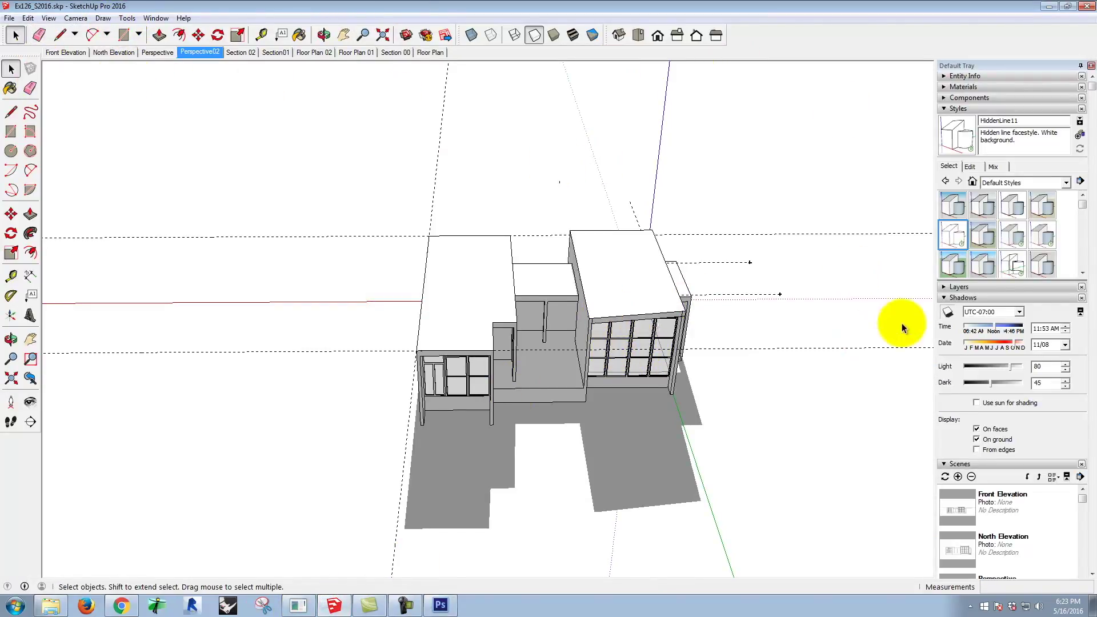
pyautogui.moveTo(995, 327); pyautogui.dragTo(1001, 327)
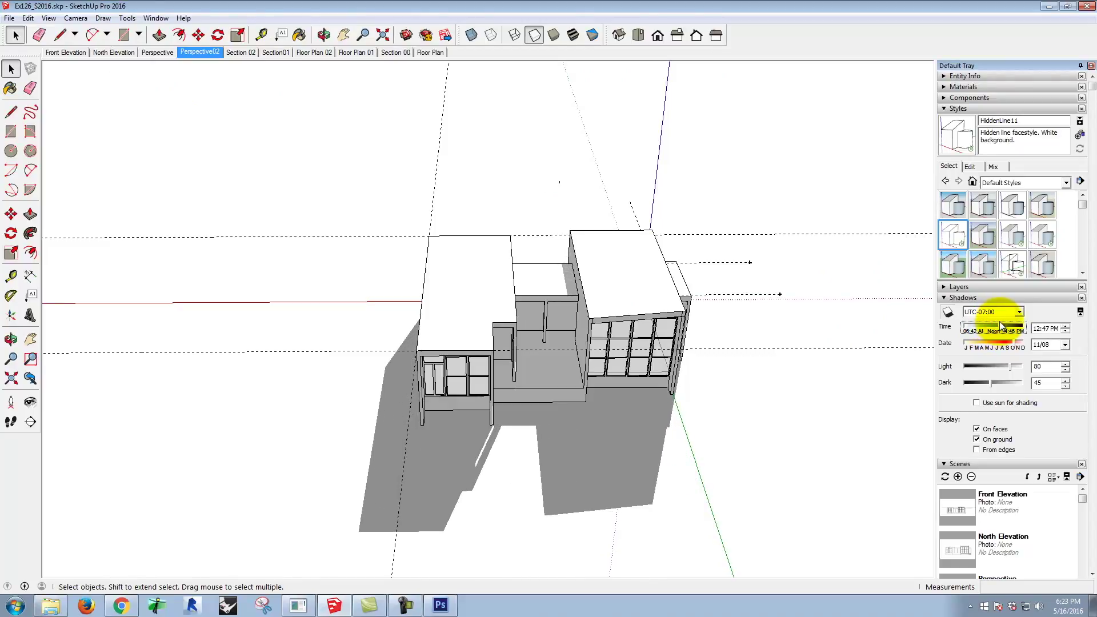
pyautogui.moveTo(559, 264); pyautogui.dragTo(522, 162)
pyautogui.press('space')
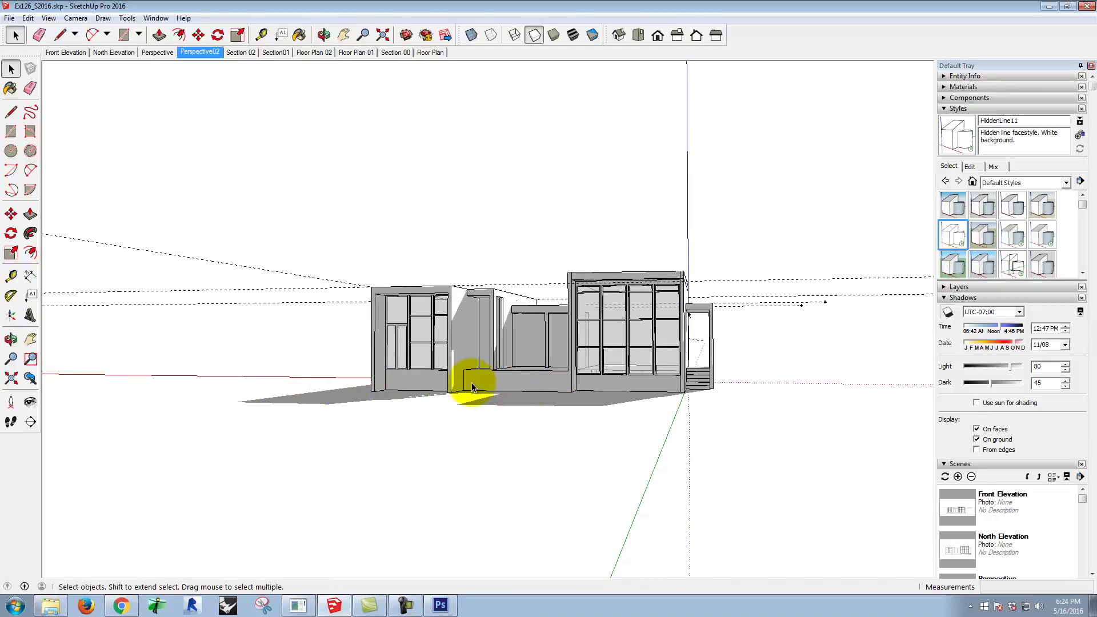
pyautogui.press('o')
pyautogui.moveTo(595, 318); pyautogui.dragTo(411, 343)
pyautogui.press('space')
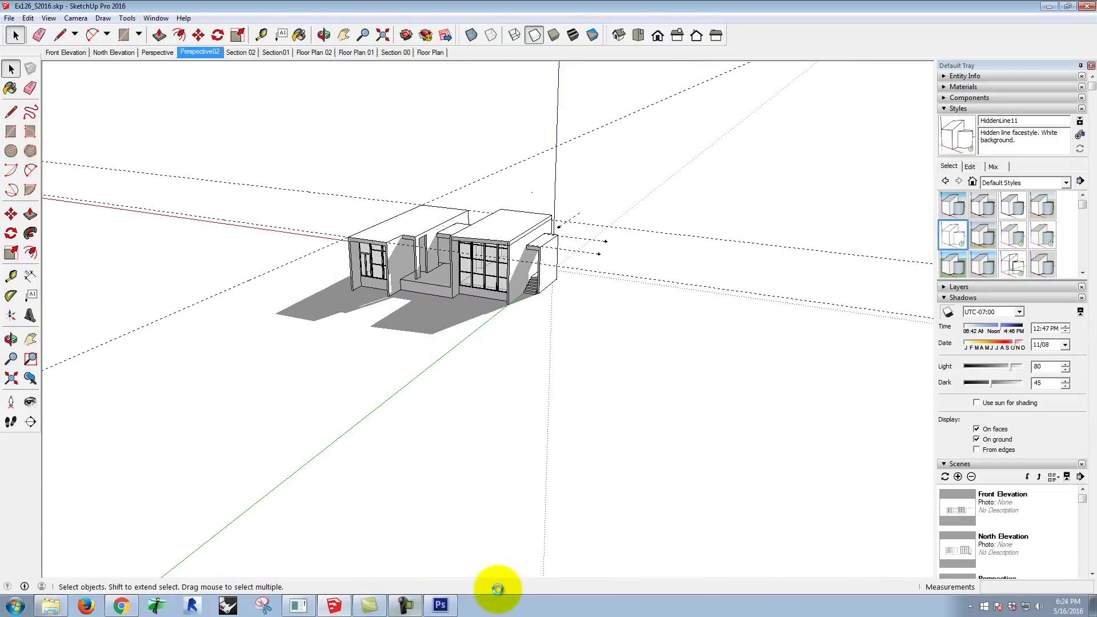
# - Check the meadow photo's viewpoint in Photoshop and return to the SketchUp model
pyautogui.click(439, 604)
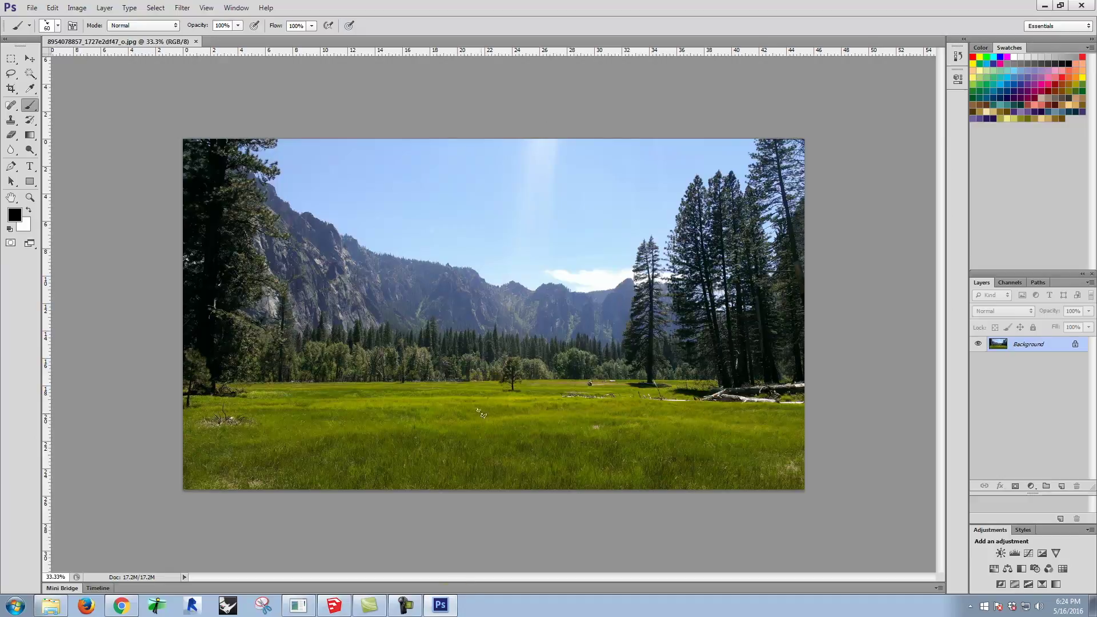
pyautogui.click(334, 605)
pyautogui.click(405, 134)
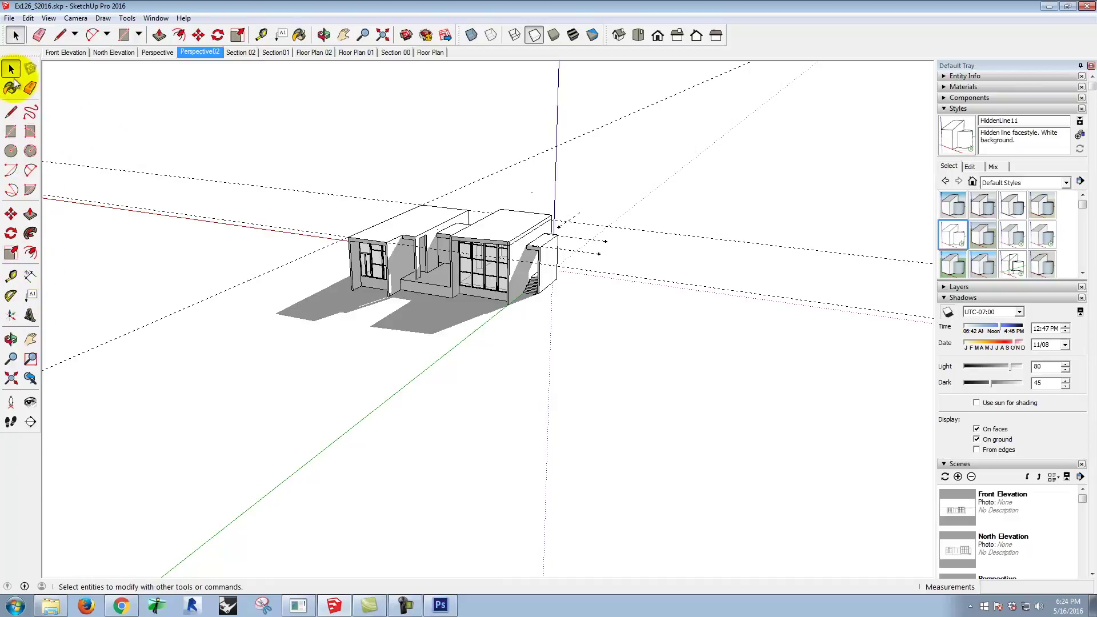
# - Position the camera on the ground in front of the building at 5' 6" eye height and look around to frame the whole facade
pyautogui.click(11, 403)
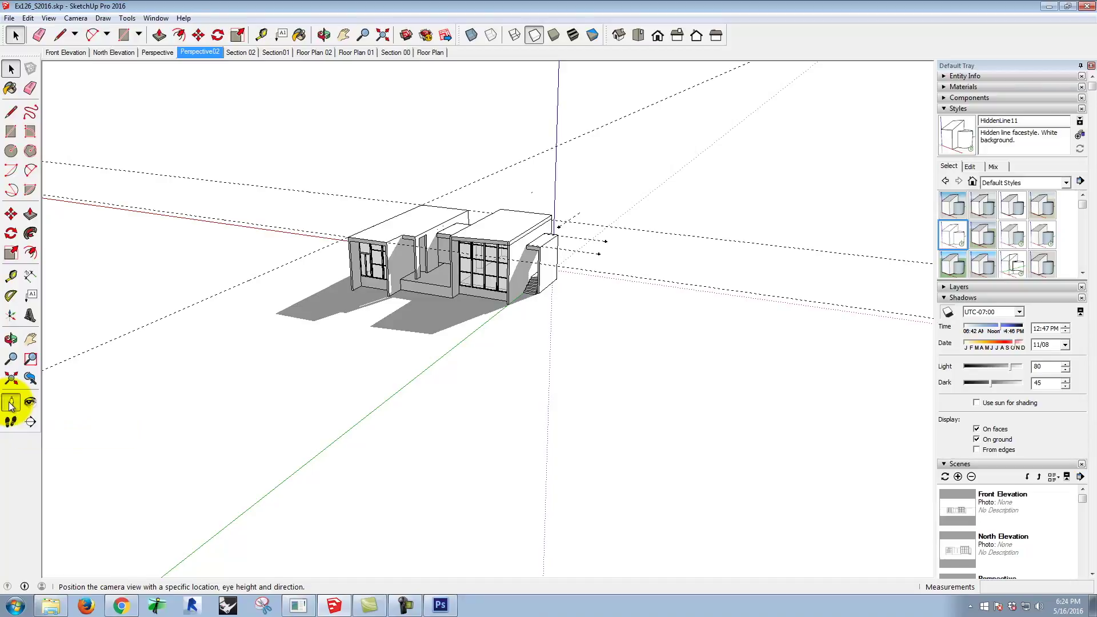
pyautogui.click(439, 460)
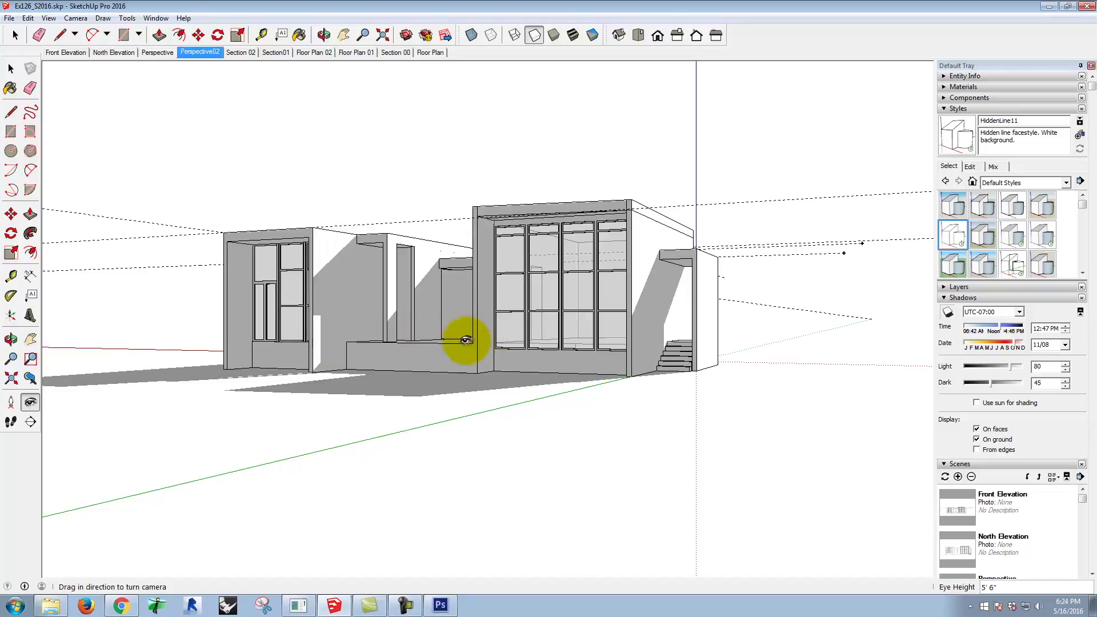
pyautogui.moveTo(495, 337); pyautogui.dragTo(469, 338)
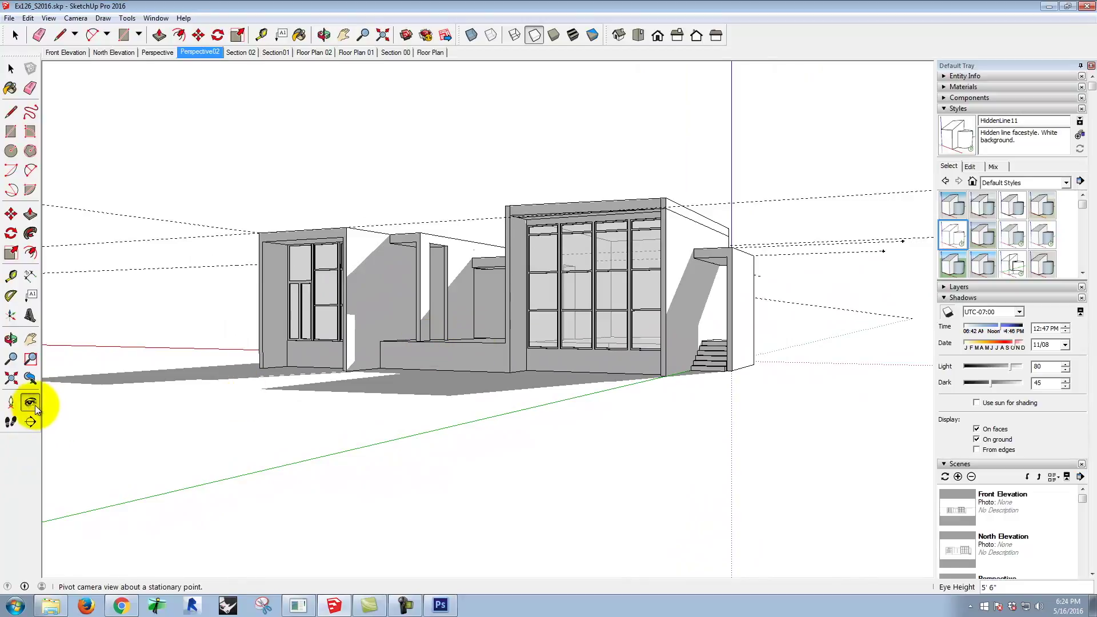
pyautogui.moveTo(441, 318); pyautogui.dragTo(385, 338)
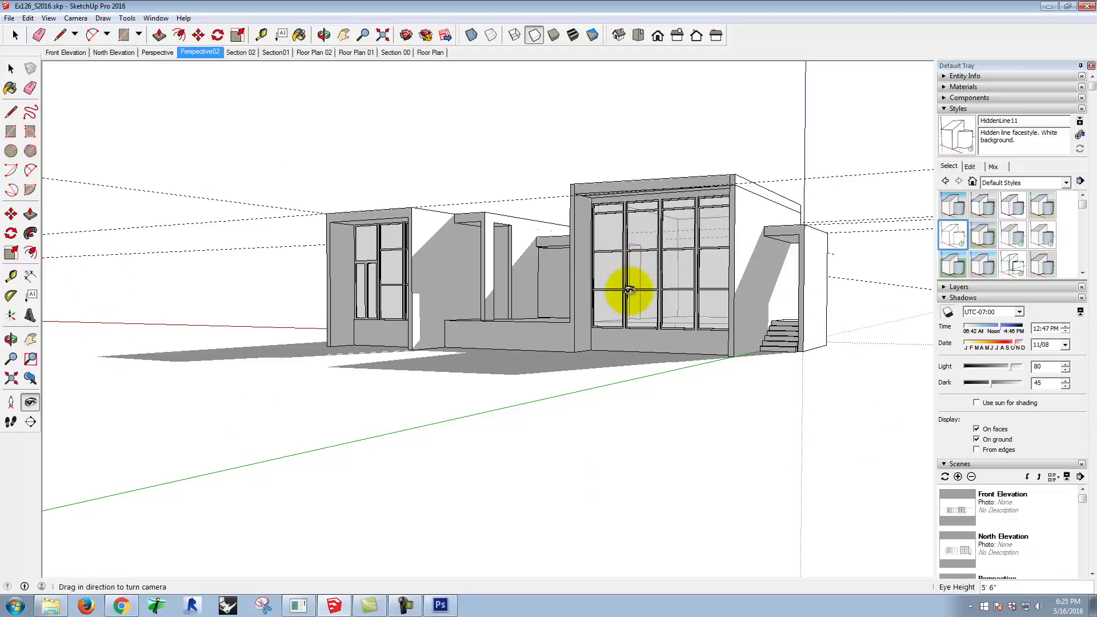
# - Check the photo's lighting in Photoshop, then set the SketchUp shadows to 11:47 AM on 10/13 to match it
pyautogui.click(440, 606)
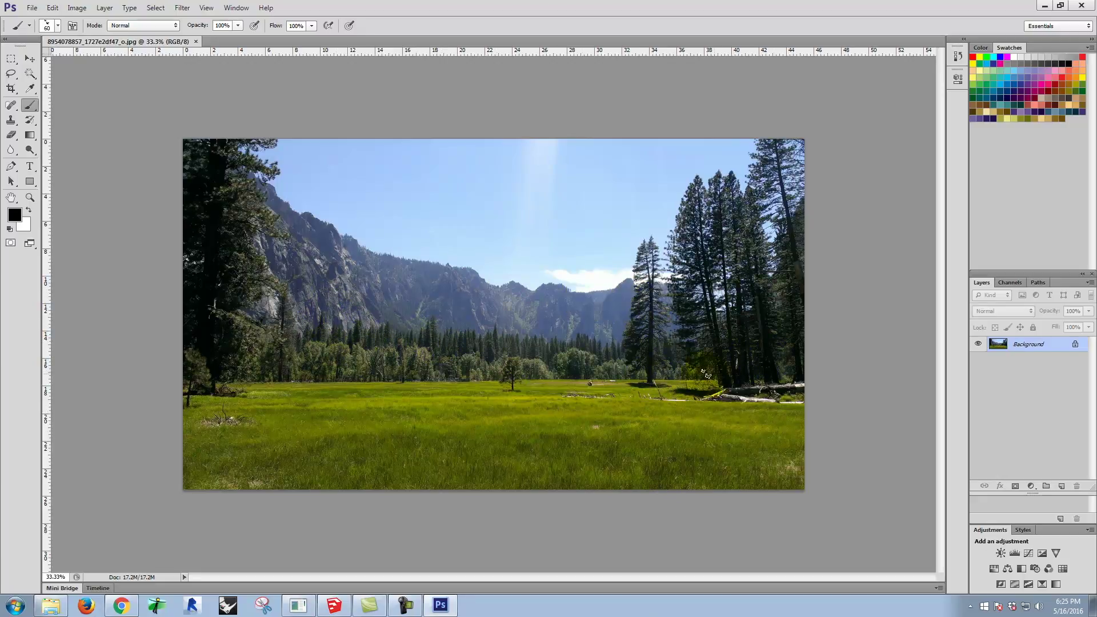
pyautogui.click(1045, 5)
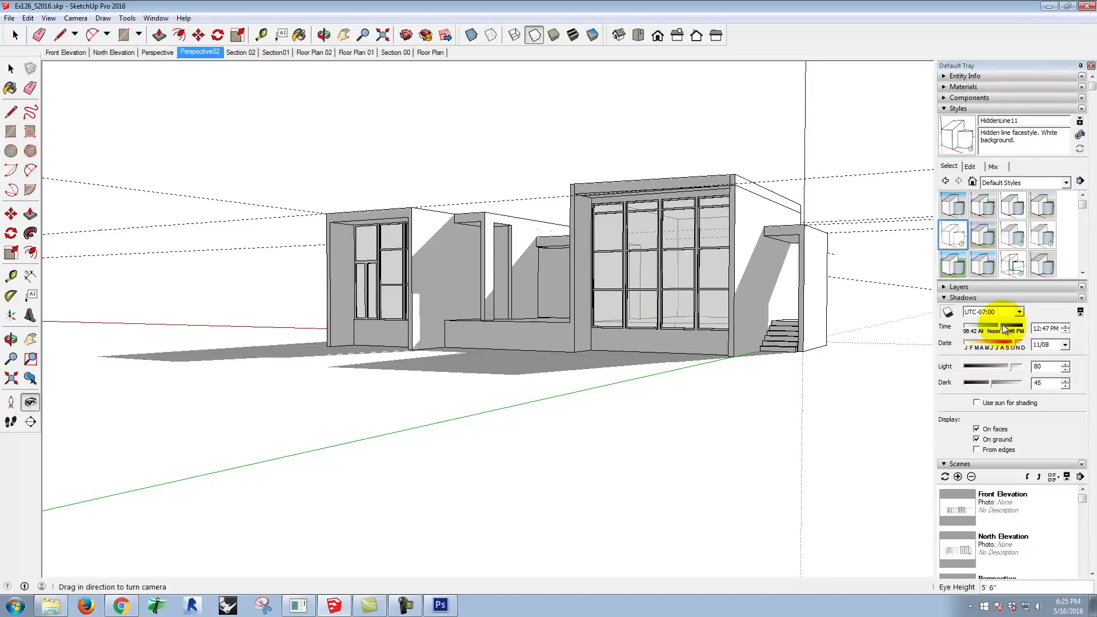
pyautogui.moveTo(1001, 329); pyautogui.dragTo(995, 330)
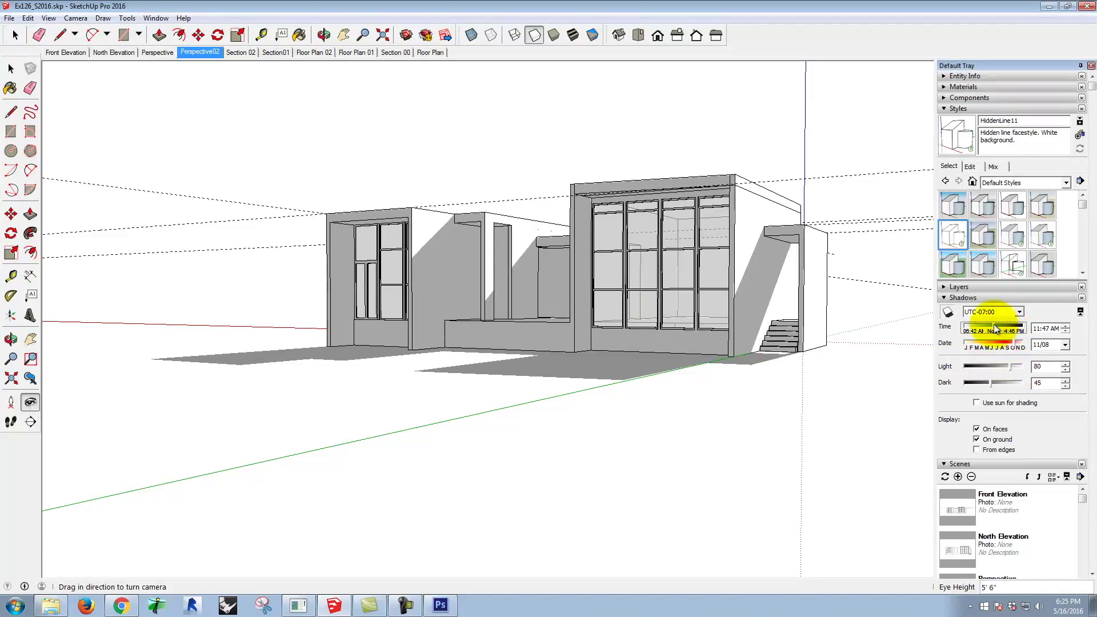
pyautogui.moveTo(1016, 344); pyautogui.dragTo(1009, 342)
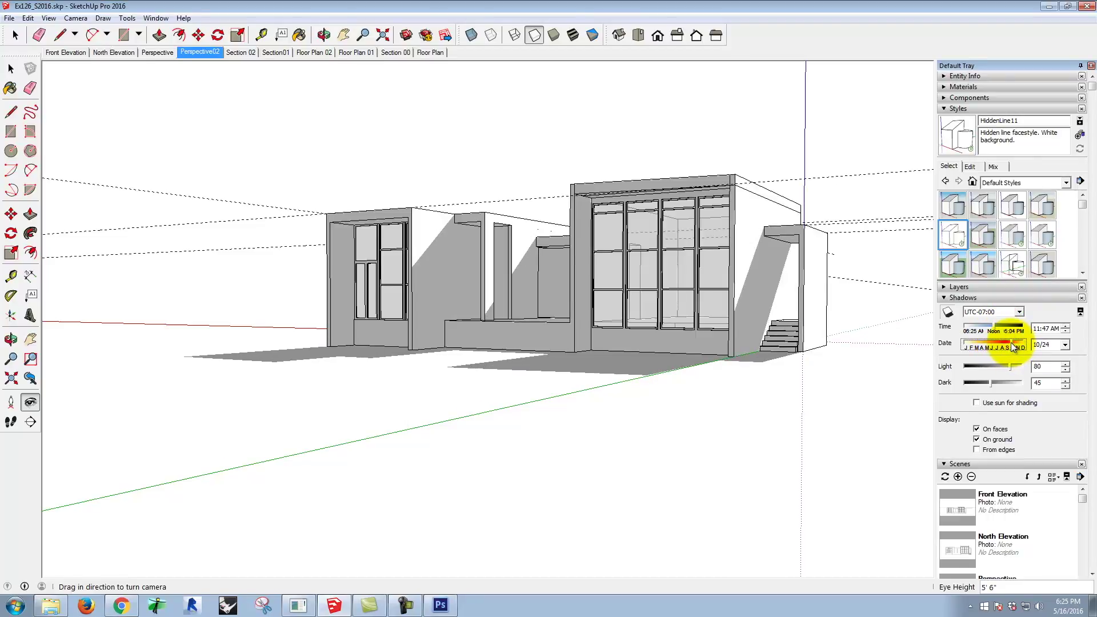
pyautogui.moveTo(1009, 342); pyautogui.dragTo(1010, 342)
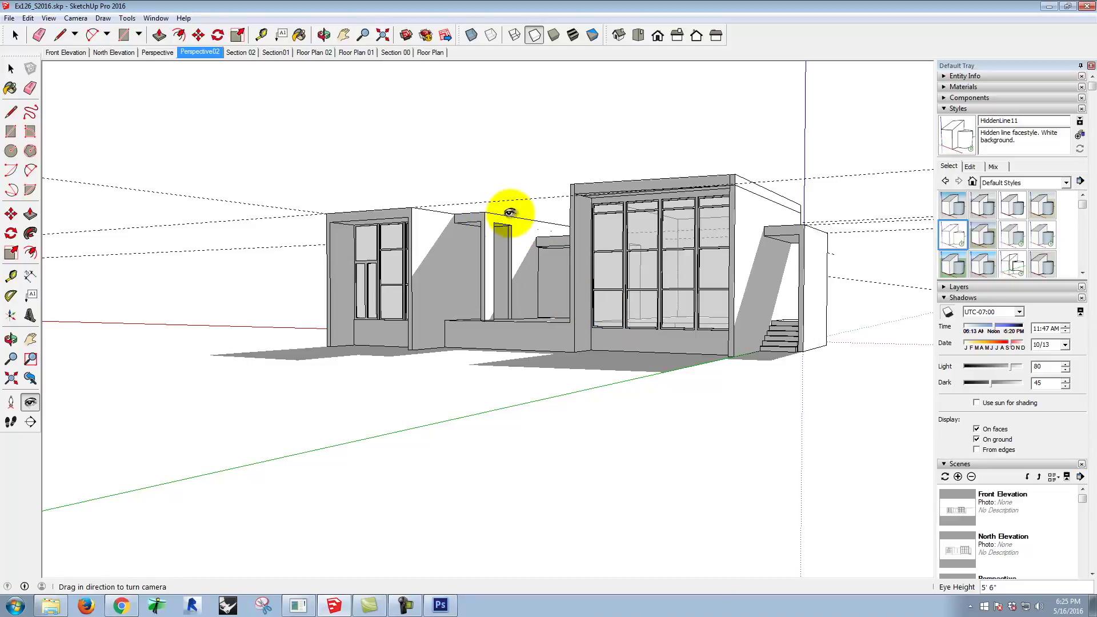
# - Apply the 3D Printing Style to the model and start exporting the view as a 2D graphic
pyautogui.click(954, 205)
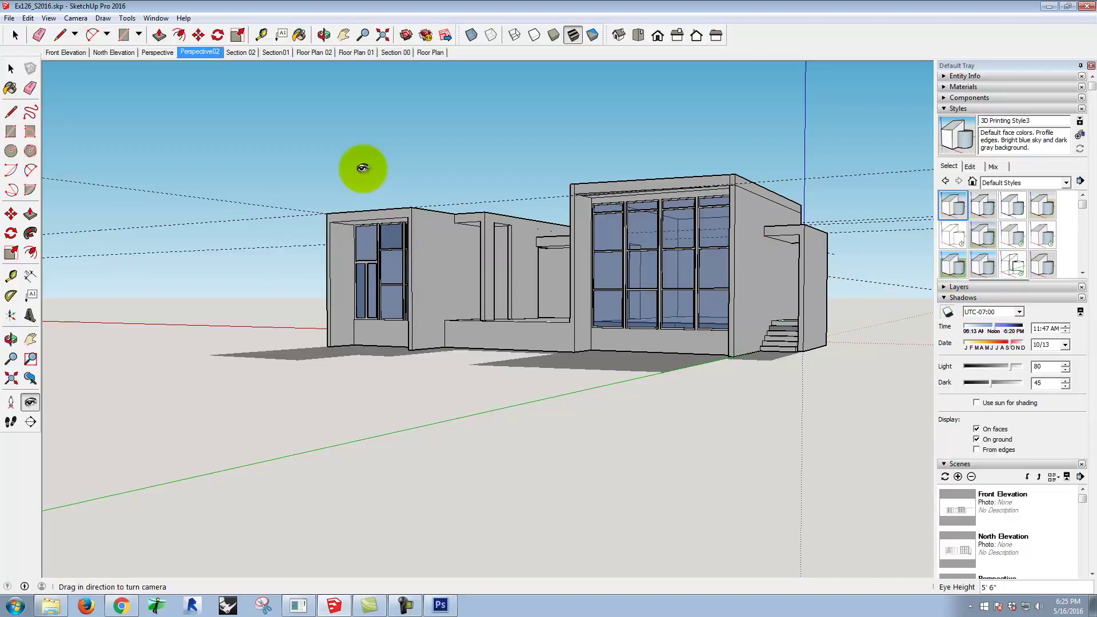
pyautogui.click(10, 19)
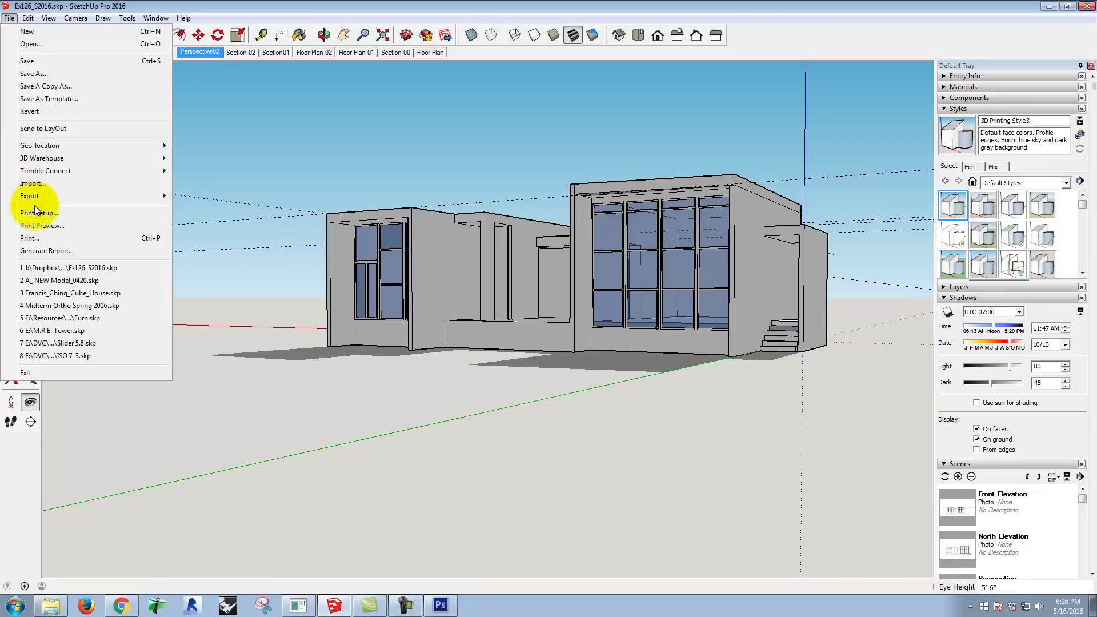
pyautogui.moveTo(40, 195)
pyautogui.click(246, 209)
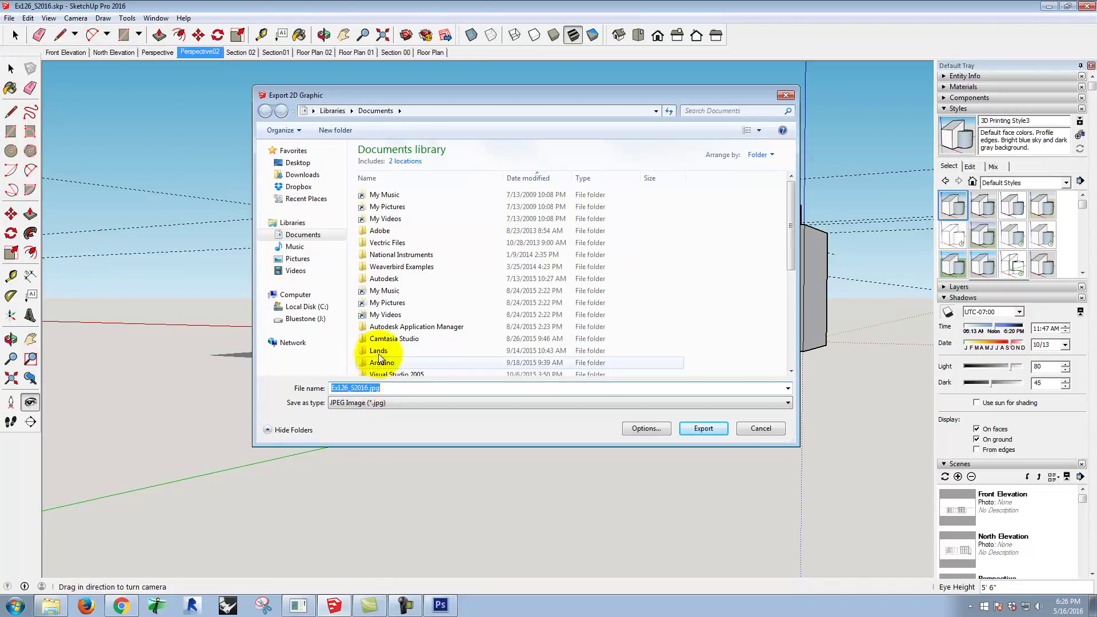
# - Choose the S2016e folder under Bluestone (J:) > Dropbox > A135 Exercises > Ex130 as the export location
pyautogui.click(291, 320)
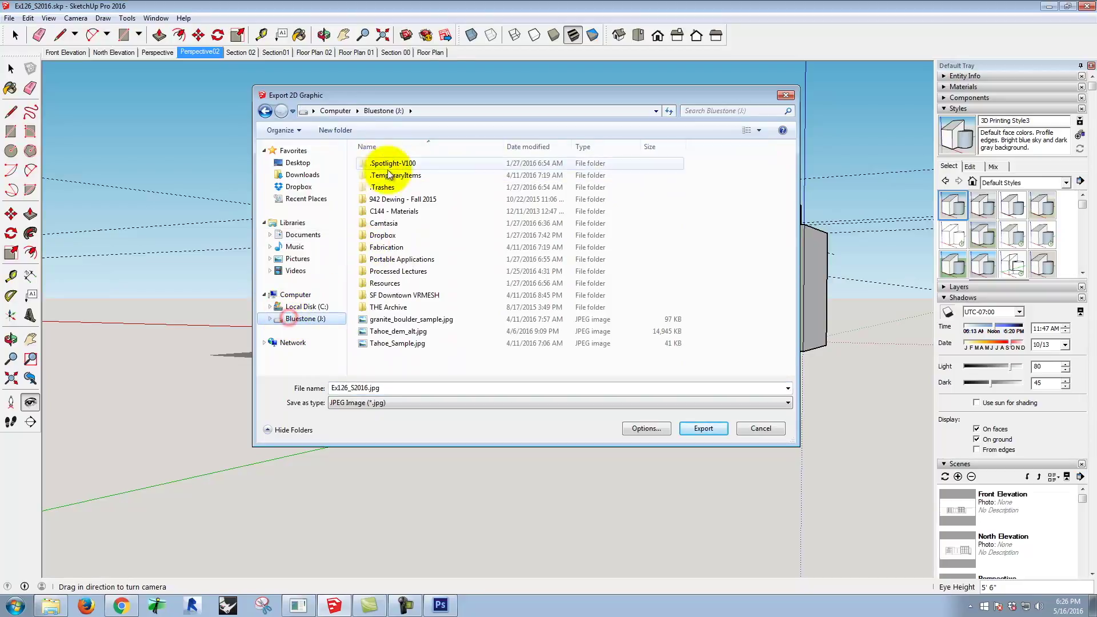
pyautogui.doubleClick(381, 233)
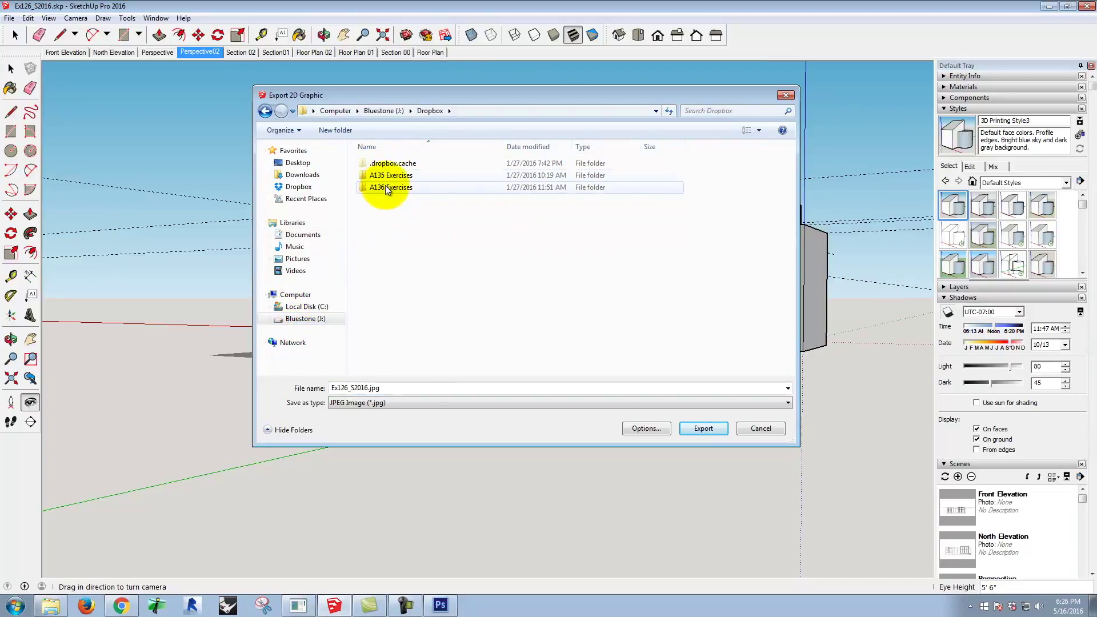
pyautogui.doubleClick(382, 177)
pyautogui.scroll(-8, 380, 308)
pyautogui.doubleClick(382, 371)
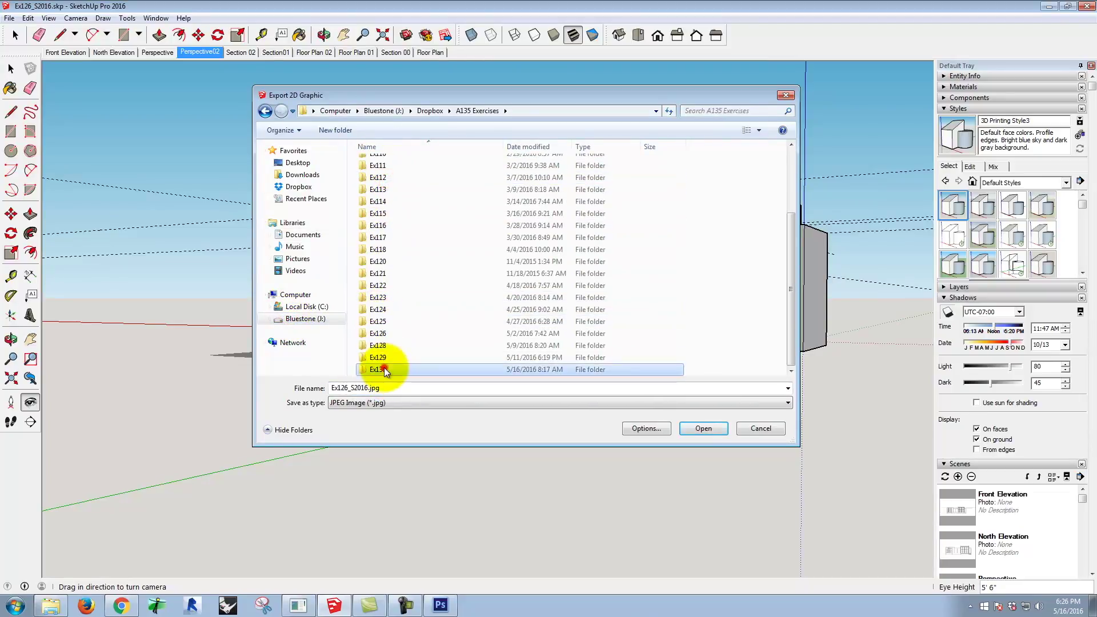
pyautogui.click(390, 164)
pyautogui.doubleClick(390, 163)
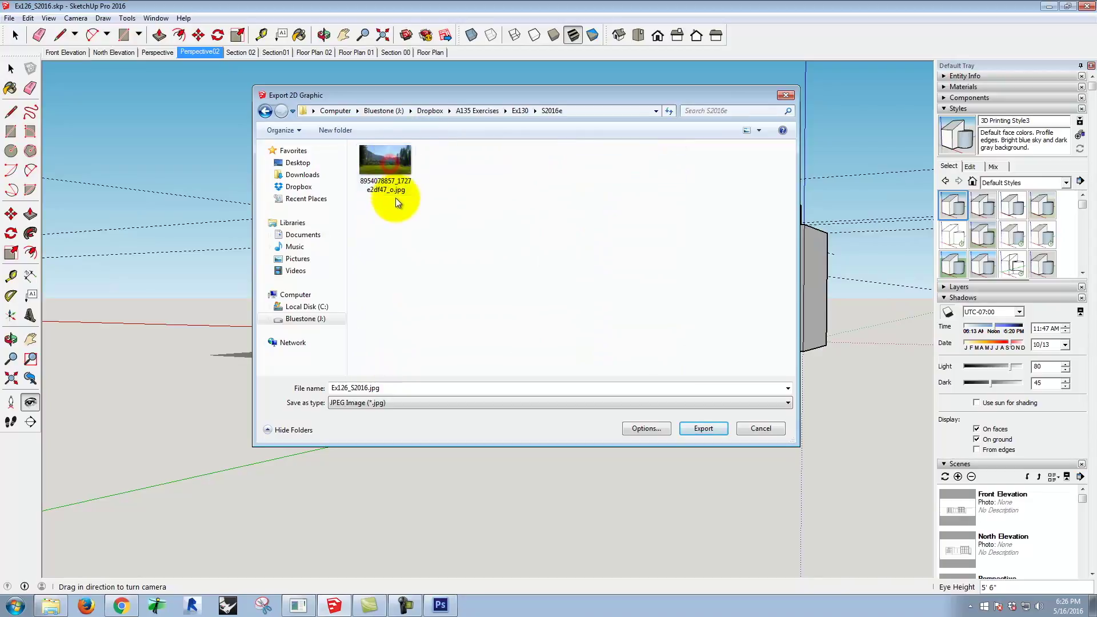
# - Name the exported JPEG Ex130_S2016e_color.jpg
pyautogui.click(355, 385)
pyautogui.click(369, 388)
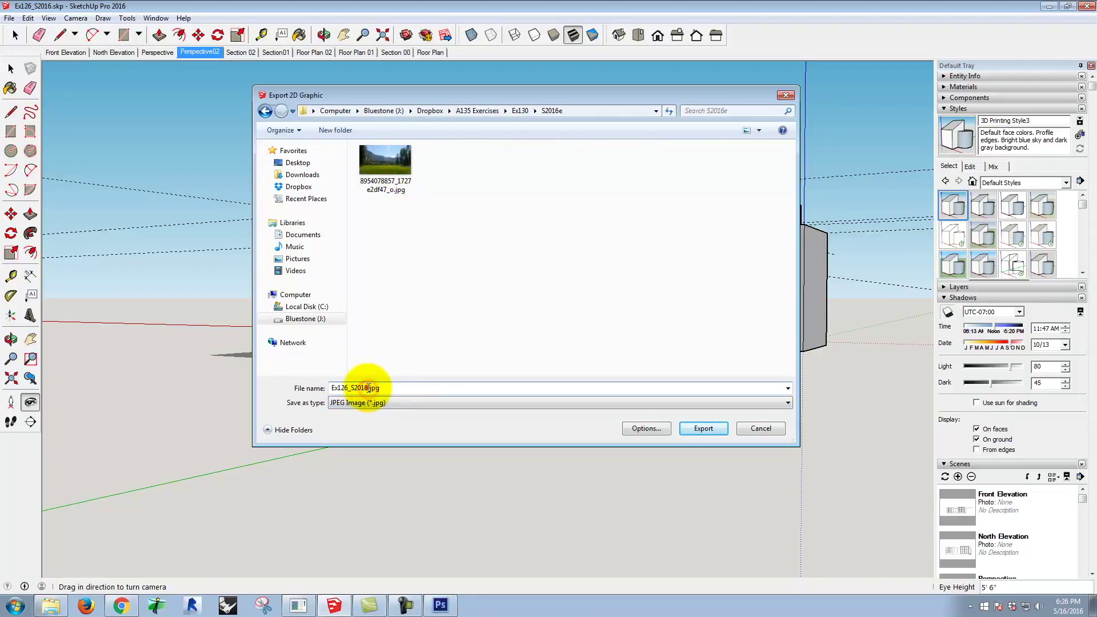
pyautogui.moveTo(368, 388); pyautogui.dragTo(274, 368)
pyautogui.write('Ex13')
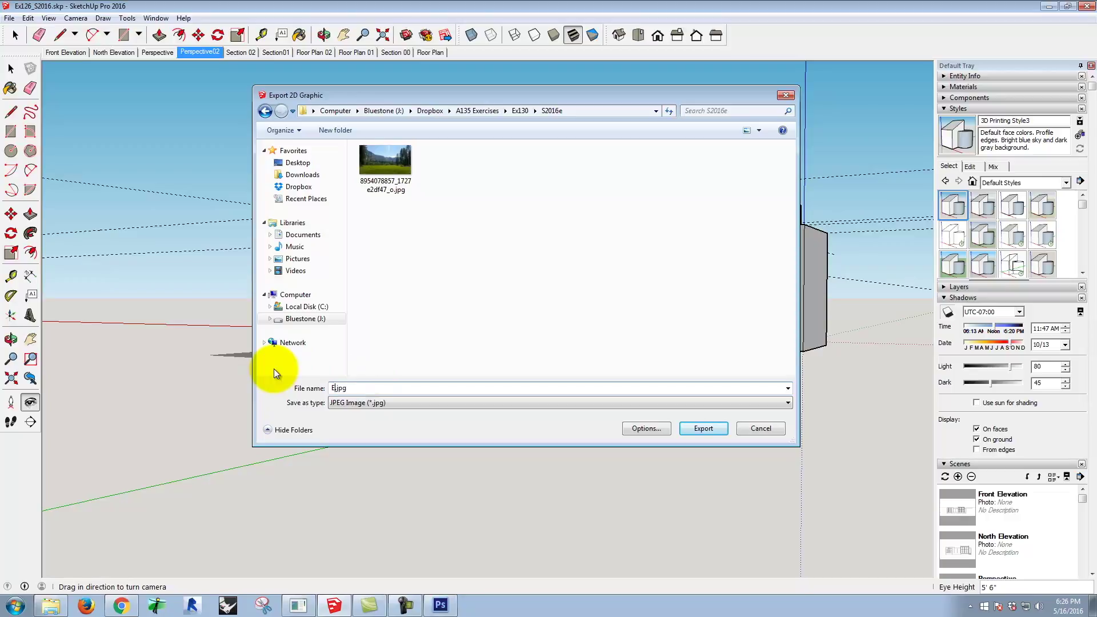
pyautogui.write('0_S2')
pyautogui.write('016dr')
pyautogui.press('BackSpace')
pyautogui.write('e')
pyautogui.press('BackSpace')
pyautogui.press('BackSpace')
pyautogui.write('e_')
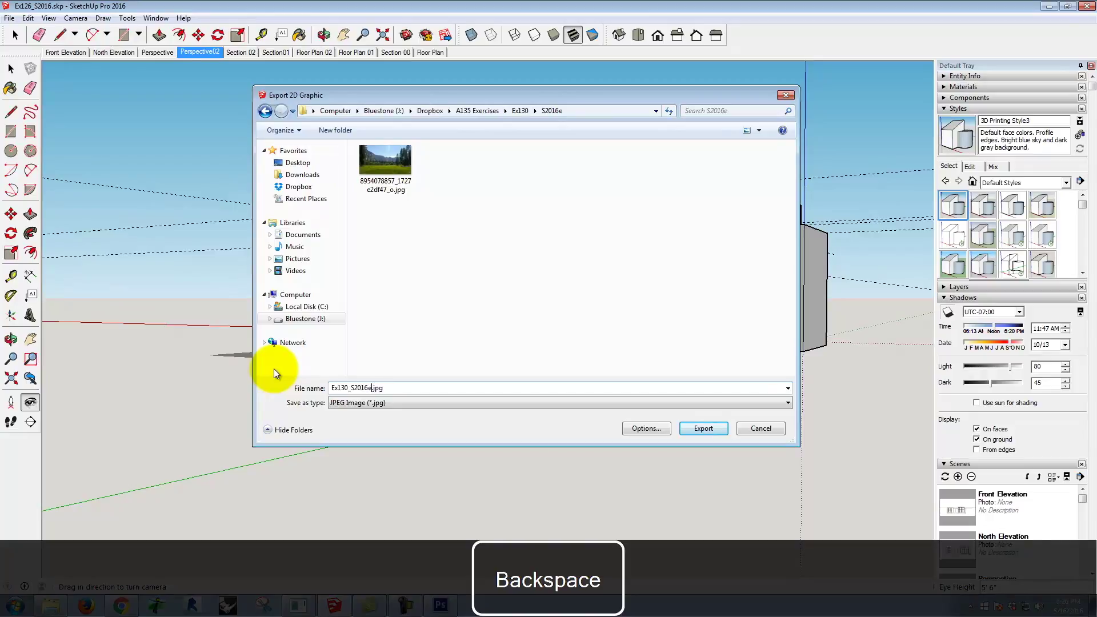
pyautogui.write('color')
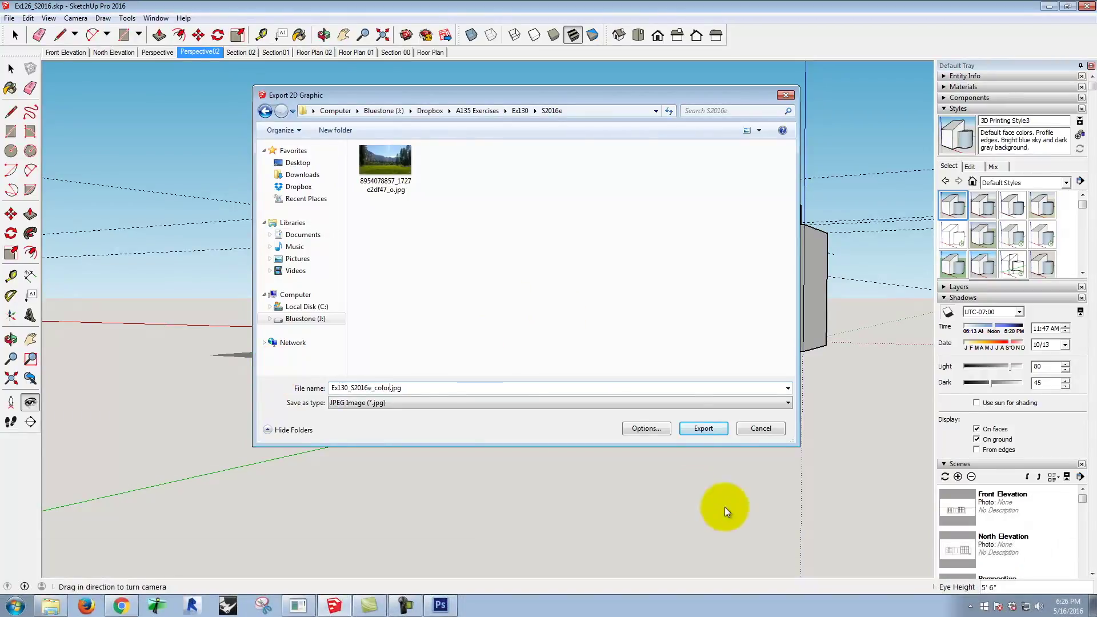
# - Set the export image width to 4000 pixels in the JPG options and export the view
pyautogui.click(647, 428)
pyautogui.doubleClick(497, 235)
pyautogui.write('4000')
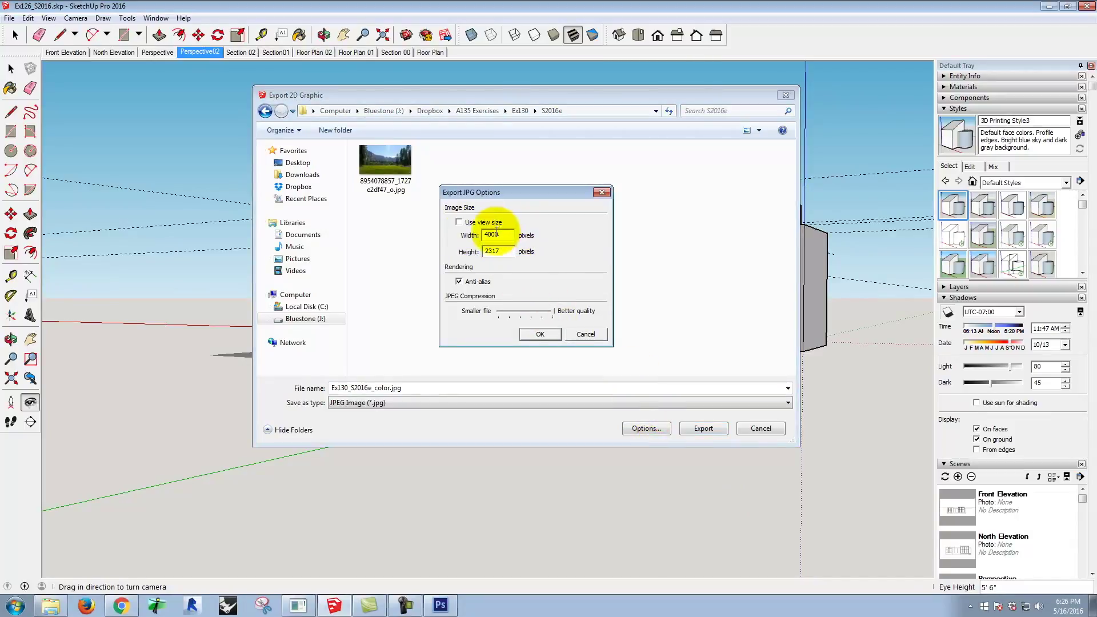
pyautogui.click(542, 334)
pyautogui.click(712, 431)
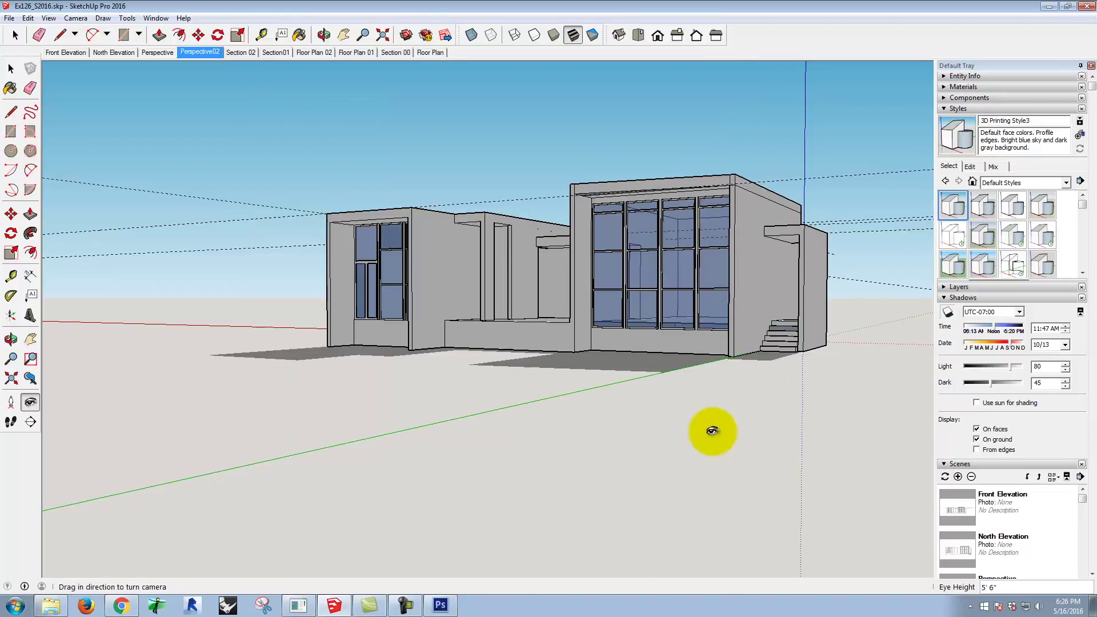
# - Switch to Photoshop and place Ex130_S2016e_color.jpg from the Ex130 > S2016e folder into the meadow photo
pyautogui.click(441, 605)
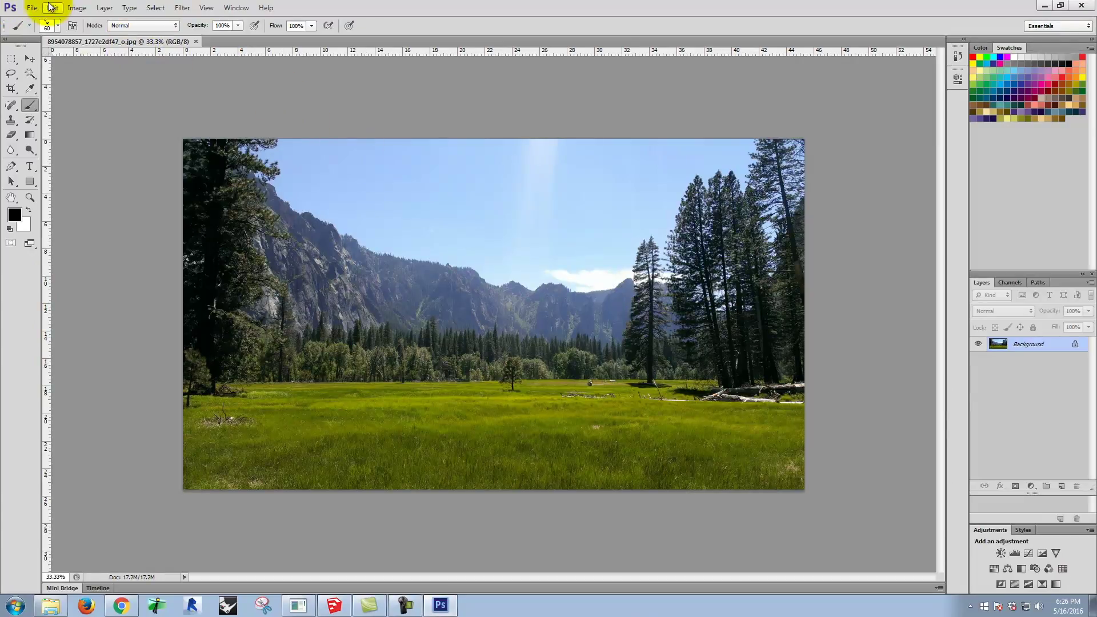
pyautogui.click(32, 8)
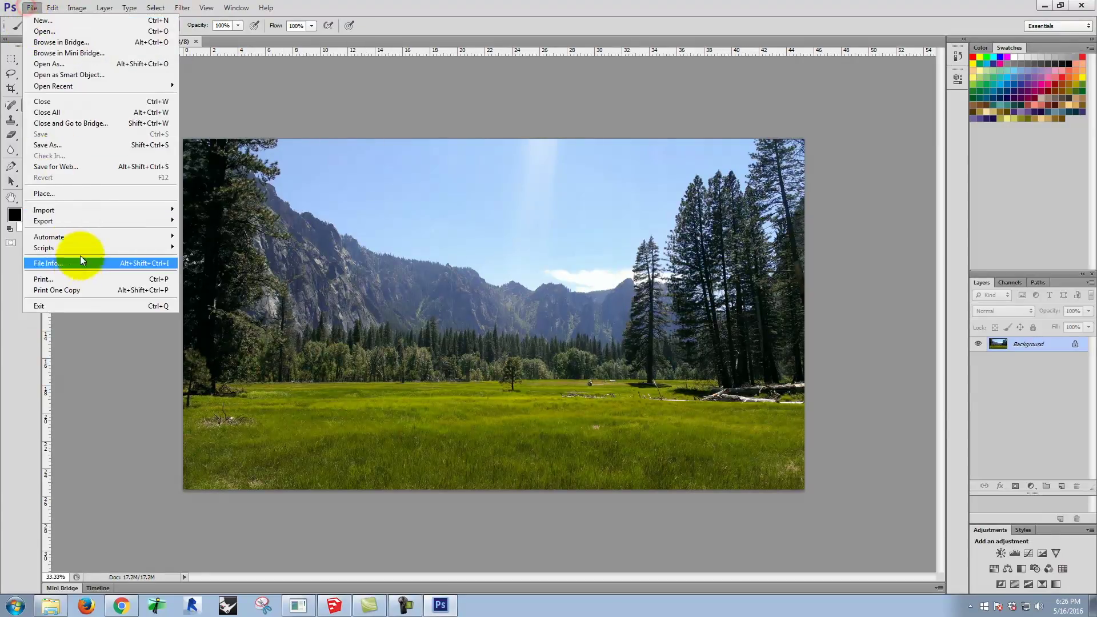
pyautogui.click(80, 193)
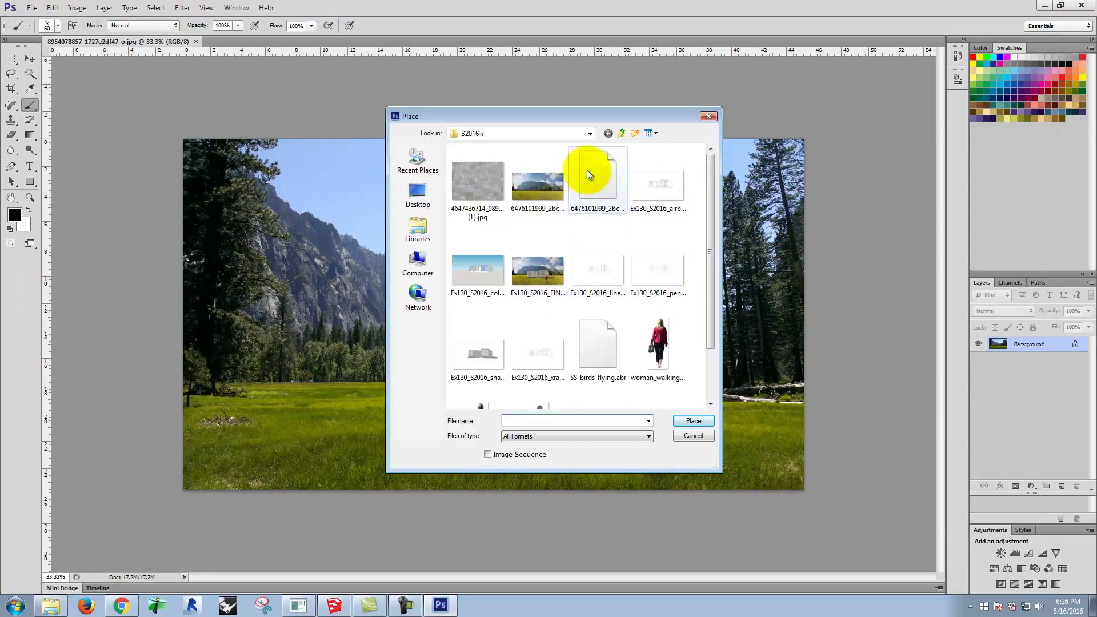
pyautogui.click(622, 132)
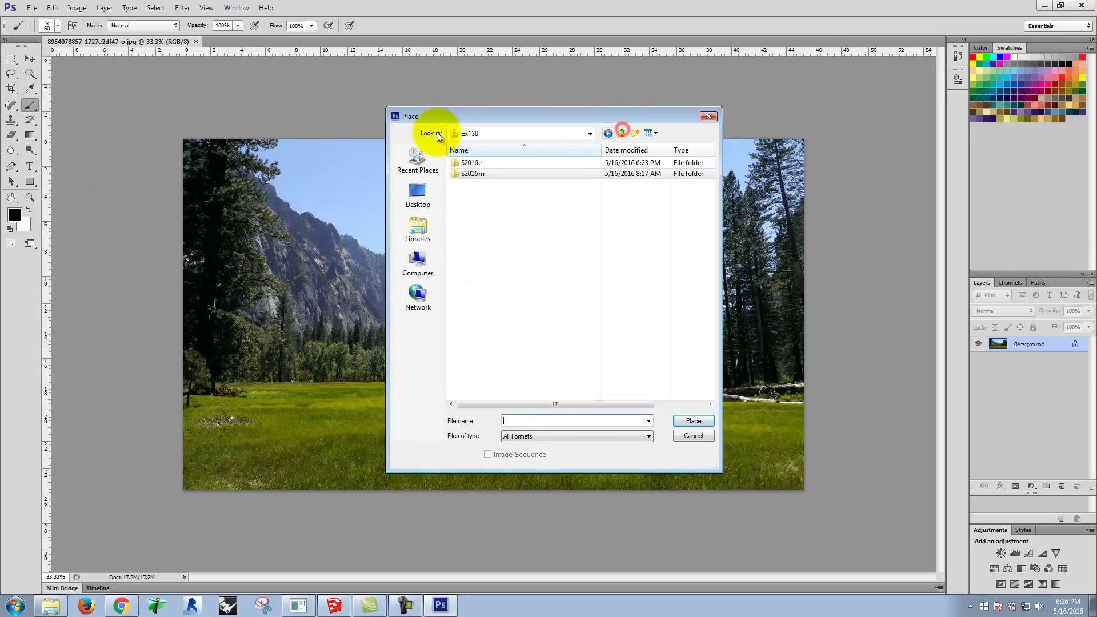
pyautogui.doubleClick(482, 162)
pyautogui.click(540, 184)
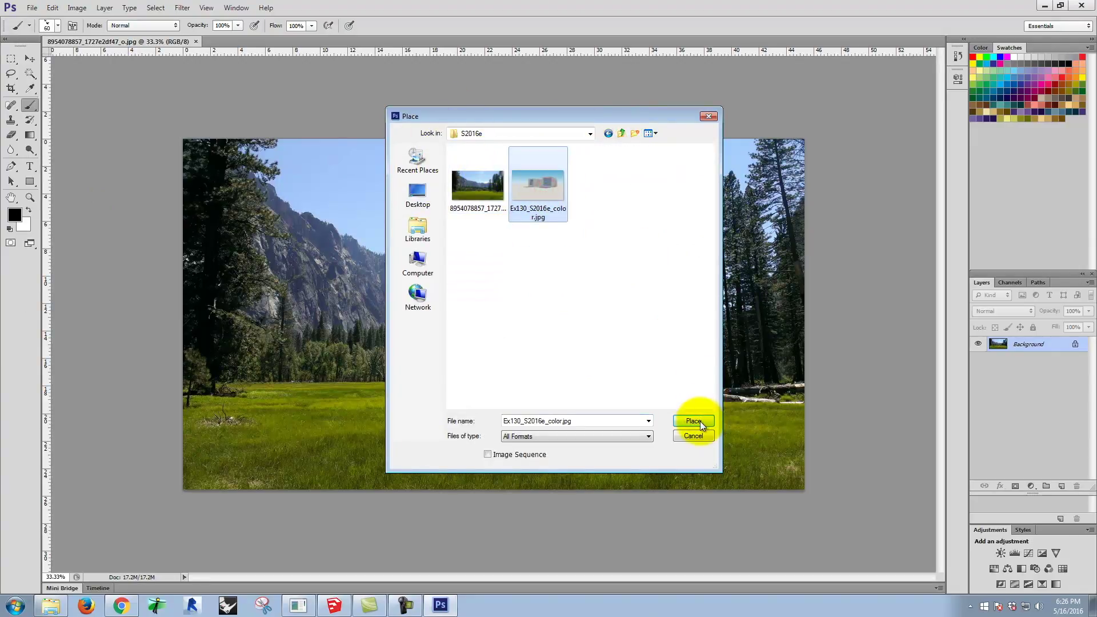
pyautogui.click(699, 421)
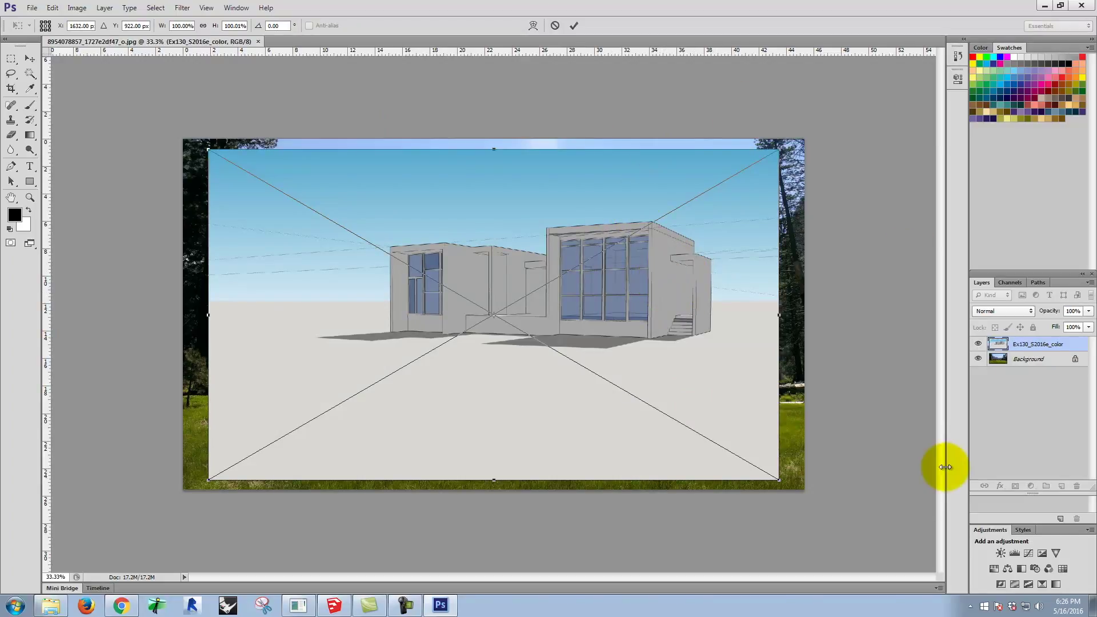
# - Set the placed render's blend mode to Multiply, move it to about X 1500, Y 1344 px on the meadow, and commit the placement
pyautogui.click(1004, 311)
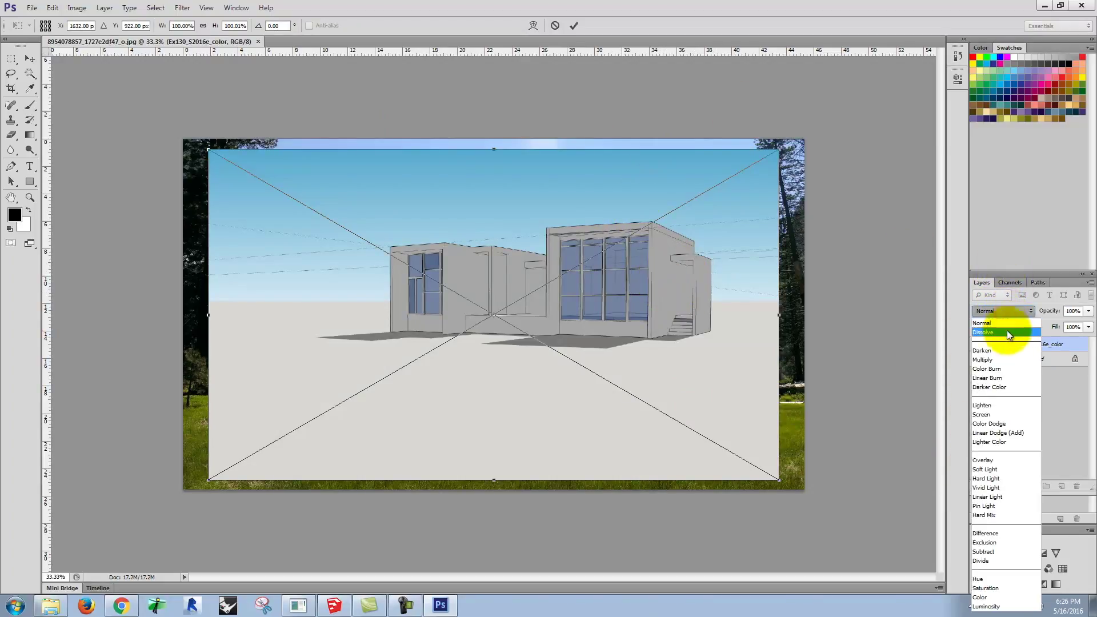
pyautogui.click(1010, 361)
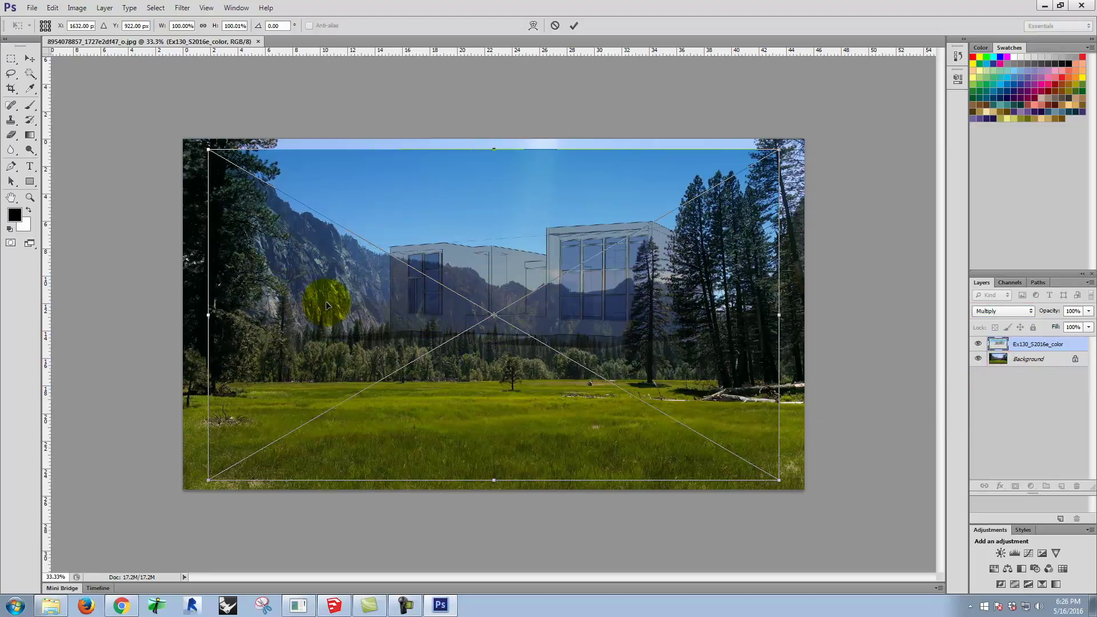
pyautogui.moveTo(328, 301); pyautogui.dragTo(446, 232)
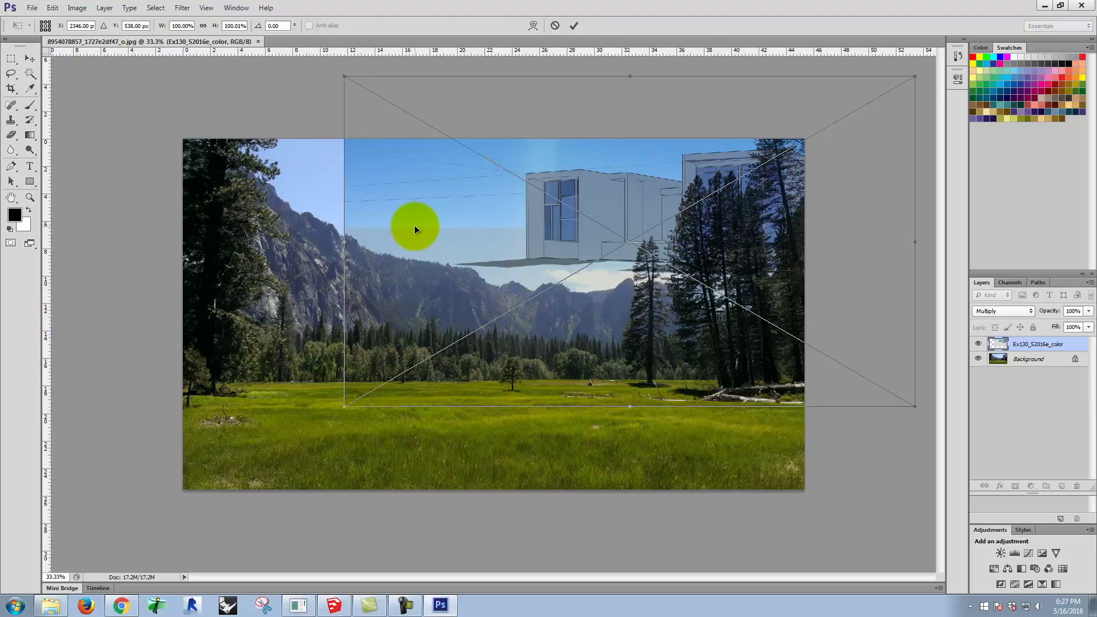
pyautogui.moveTo(423, 233); pyautogui.dragTo(275, 386)
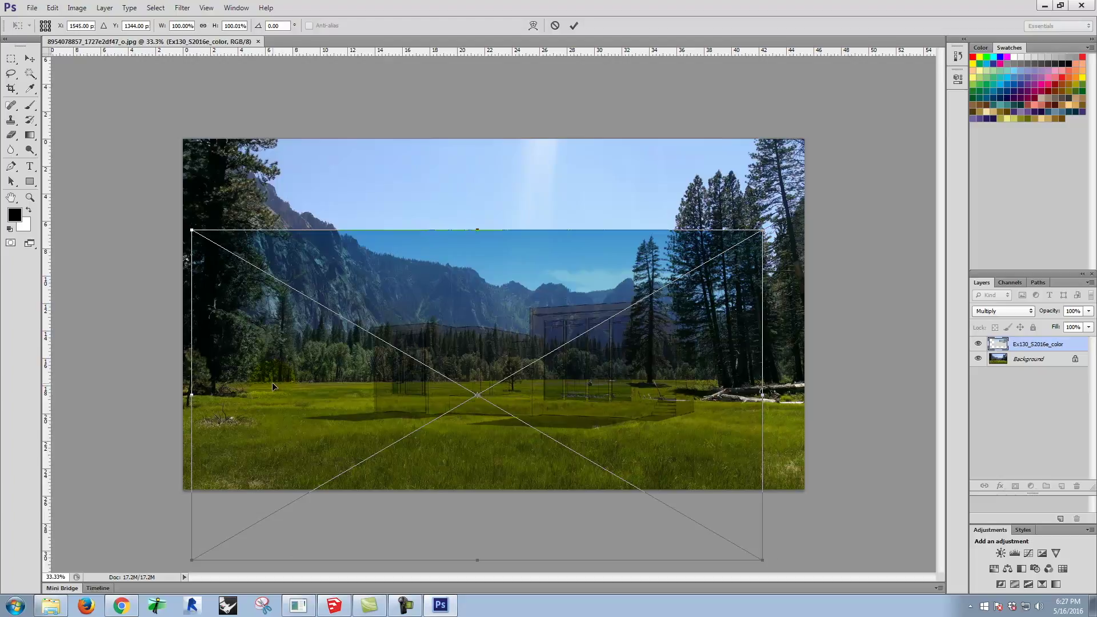
pyautogui.moveTo(272, 383); pyautogui.dragTo(269, 383)
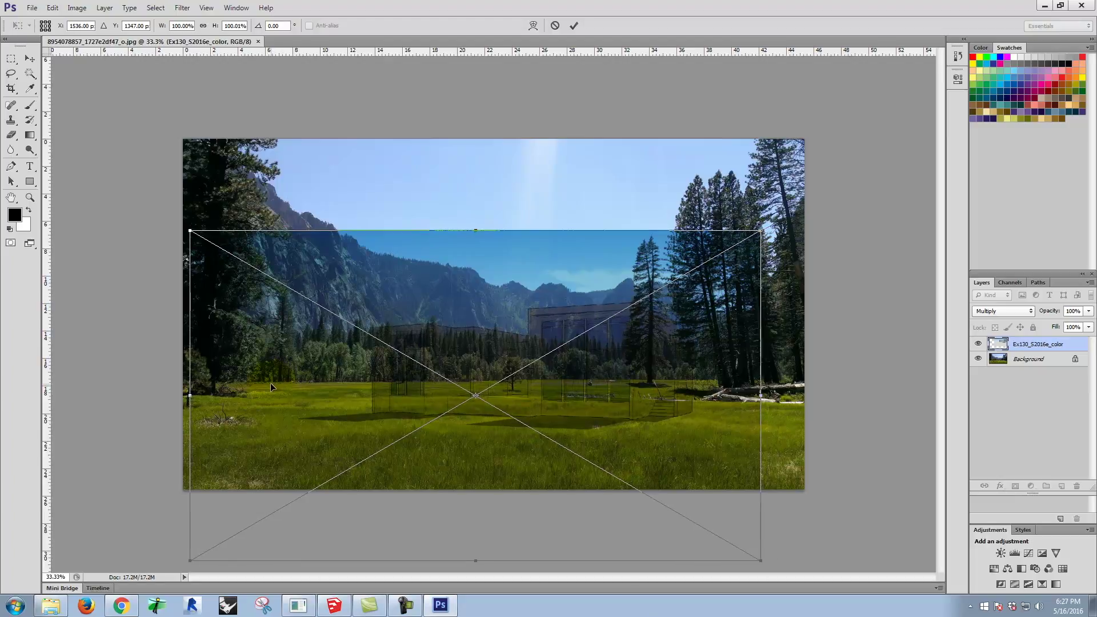
pyautogui.moveTo(614, 373); pyautogui.dragTo(745, 200)
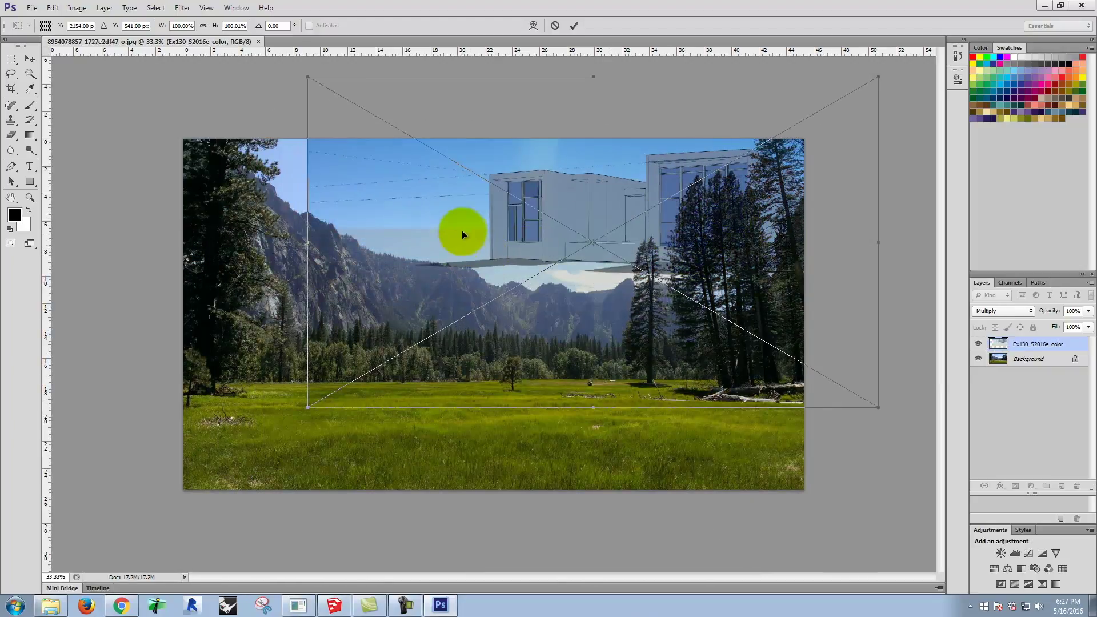
pyautogui.moveTo(463, 230); pyautogui.dragTo(335, 379)
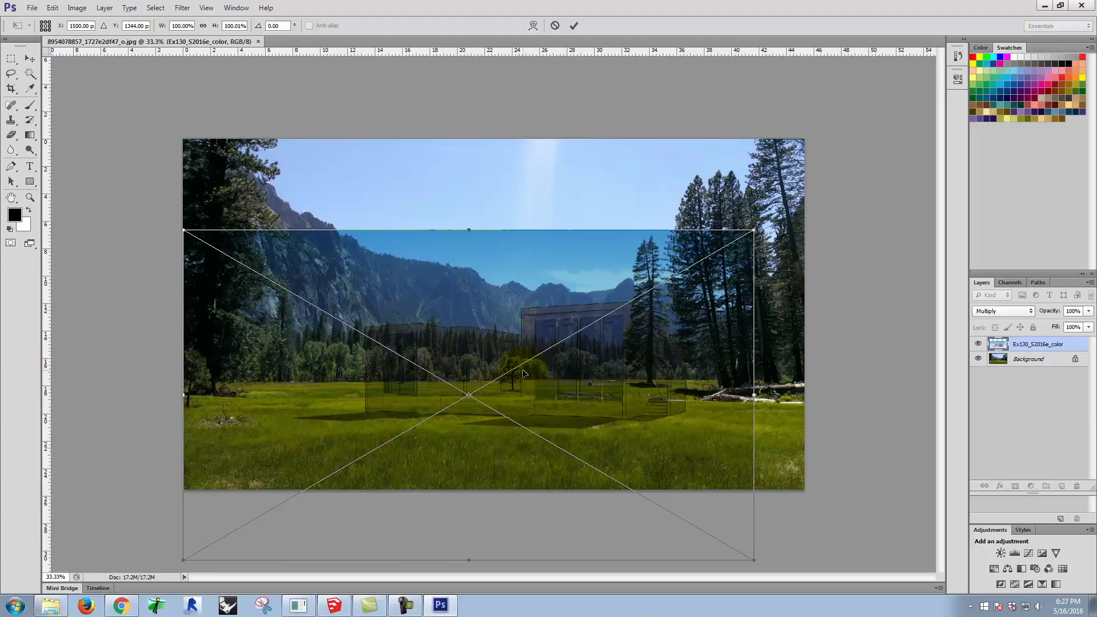
pyautogui.click(407, 322)
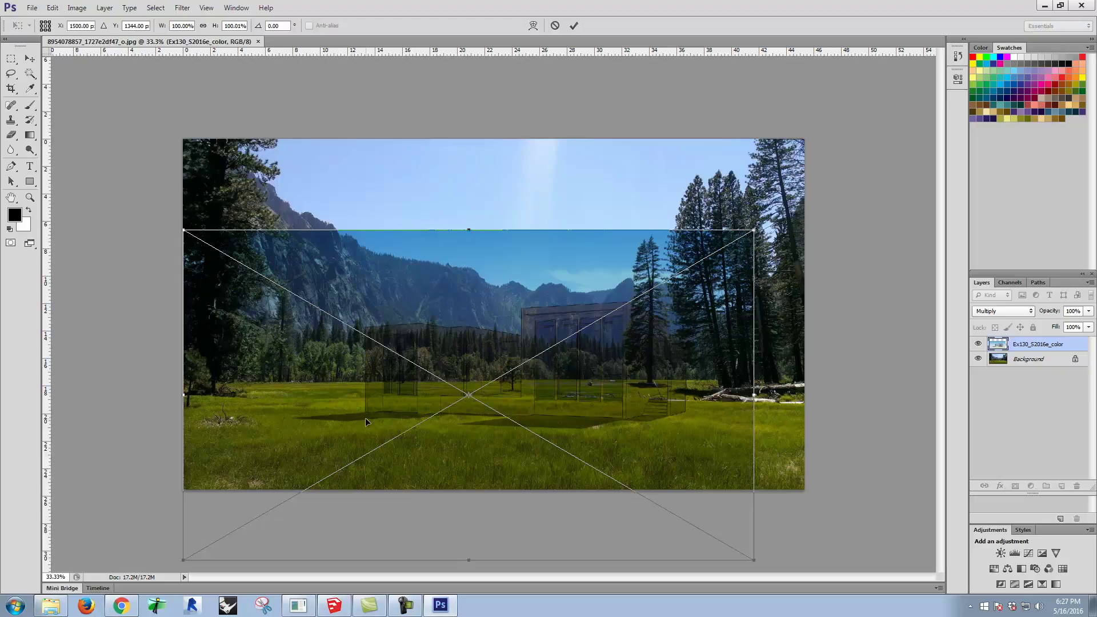
pyautogui.click(575, 26)
# - Set the Ex130_S2016e_color layer's blend mode back to Normal and its opacity to 65%
pyautogui.press('b')
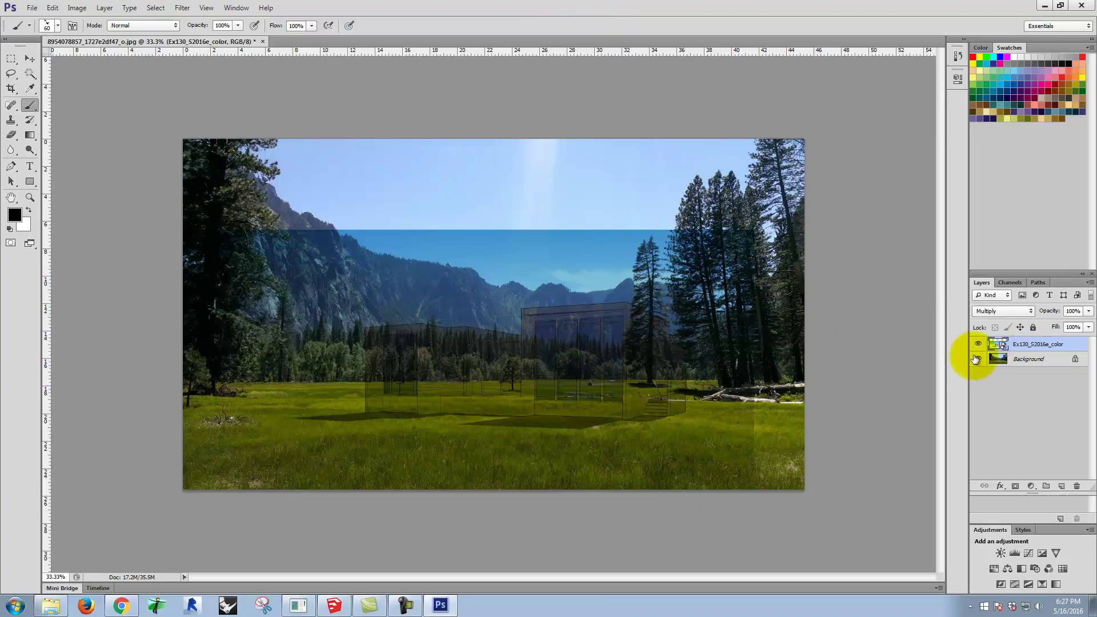
pyautogui.click(1015, 306)
pyautogui.click(992, 321)
pyautogui.click(1088, 311)
pyautogui.moveTo(1086, 324); pyautogui.dragTo(1068, 327)
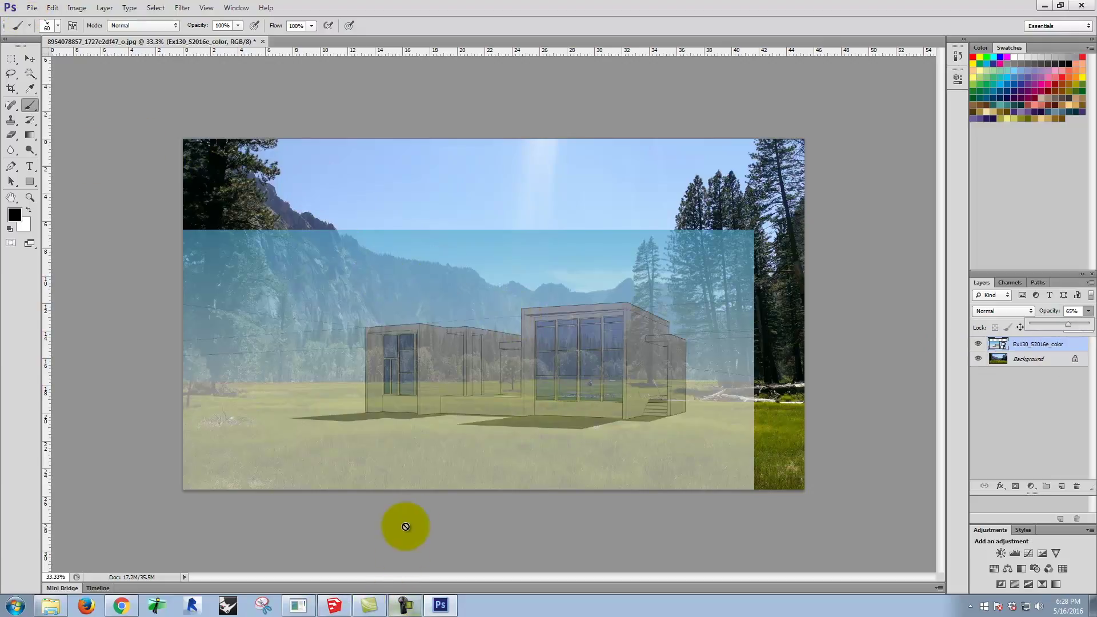
# - Switch to SketchUp and save the current view as a new scene named Perspective03
pyautogui.click(338, 600)
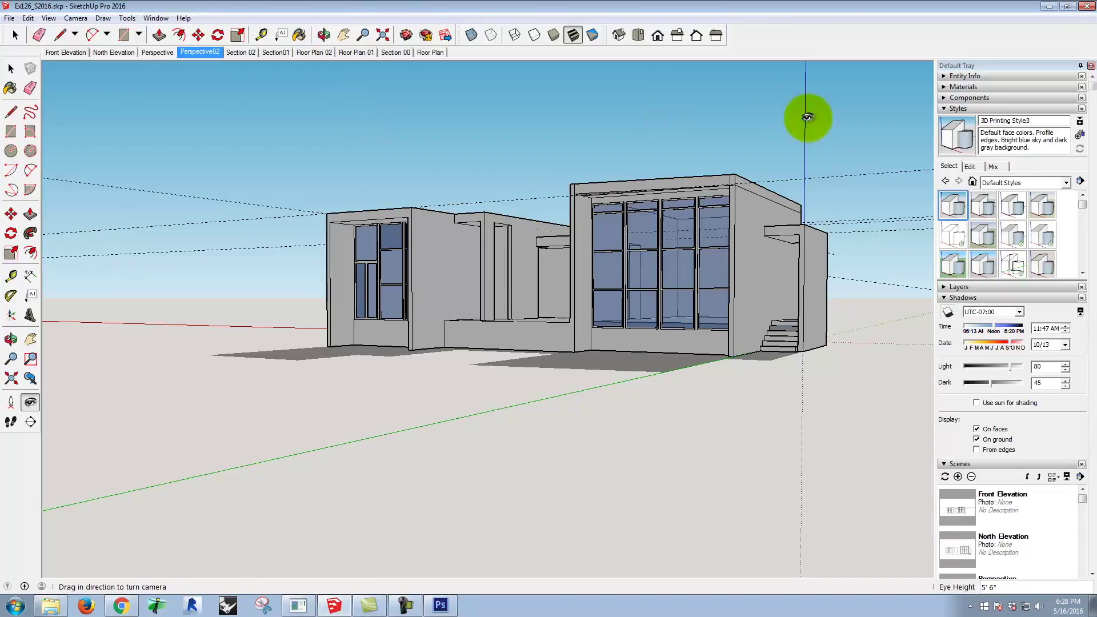
pyautogui.click(983, 108)
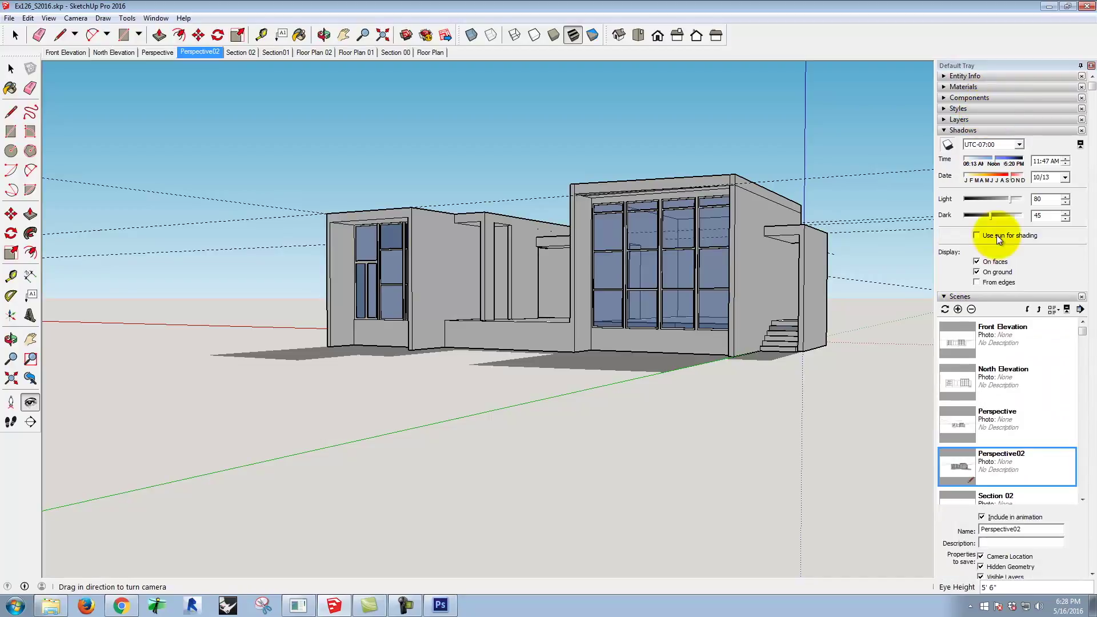
pyautogui.click(958, 310)
pyautogui.click(1018, 529)
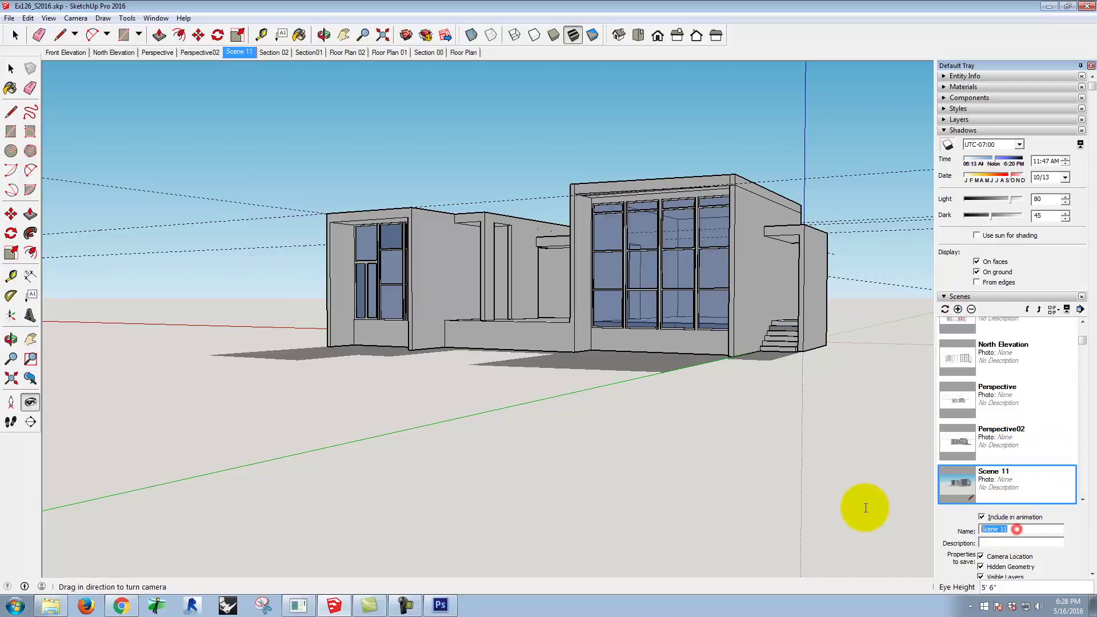
pyautogui.write('Per')
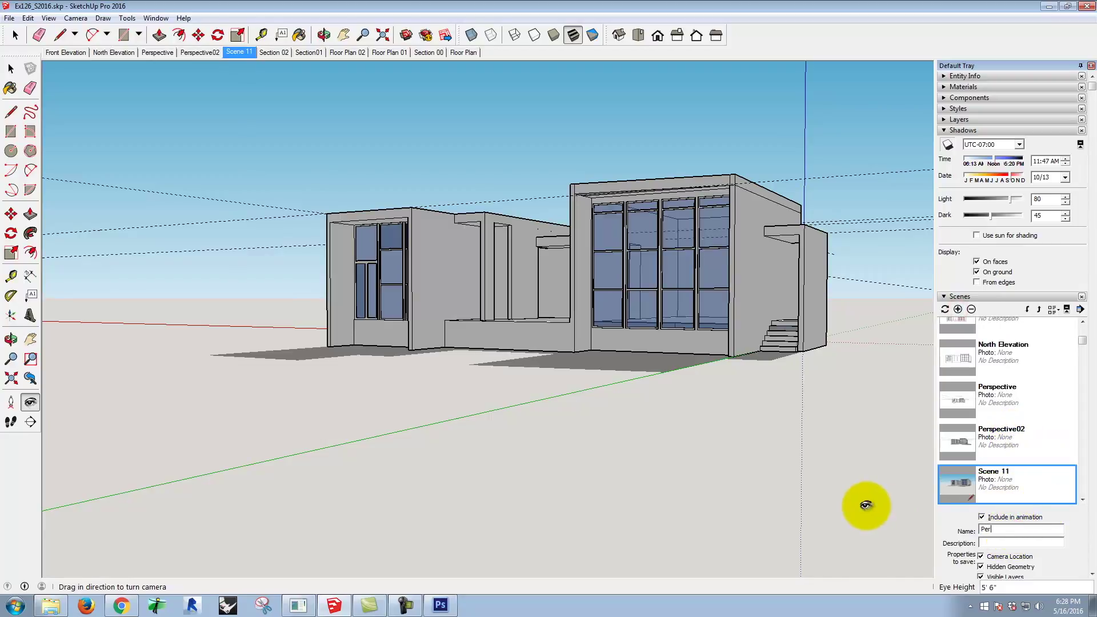
pyautogui.write('spective03')
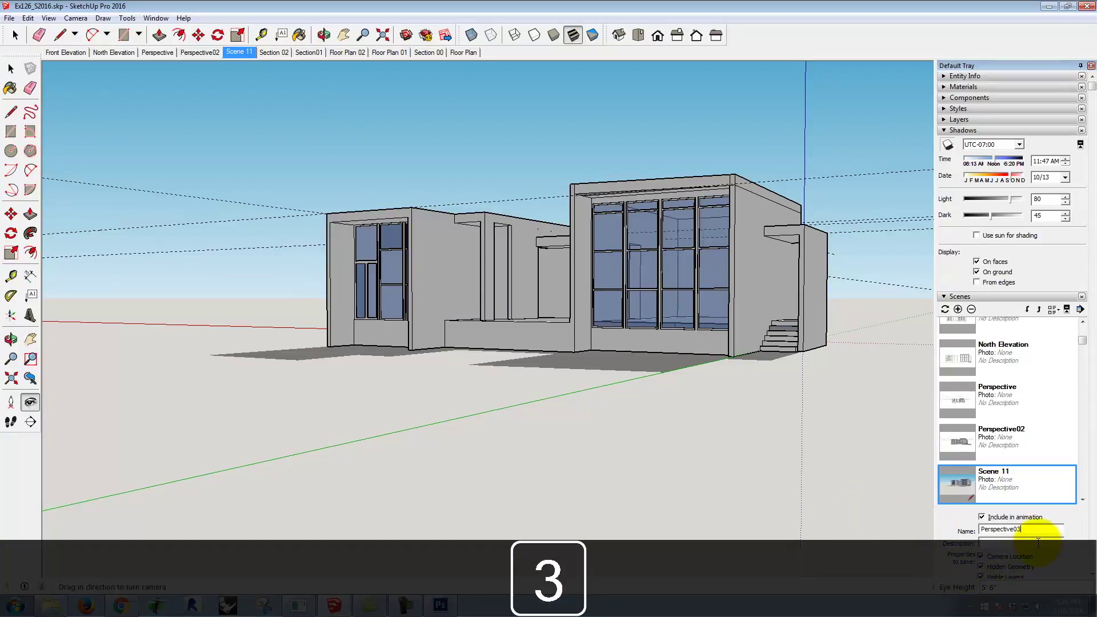
pyautogui.press('Return')
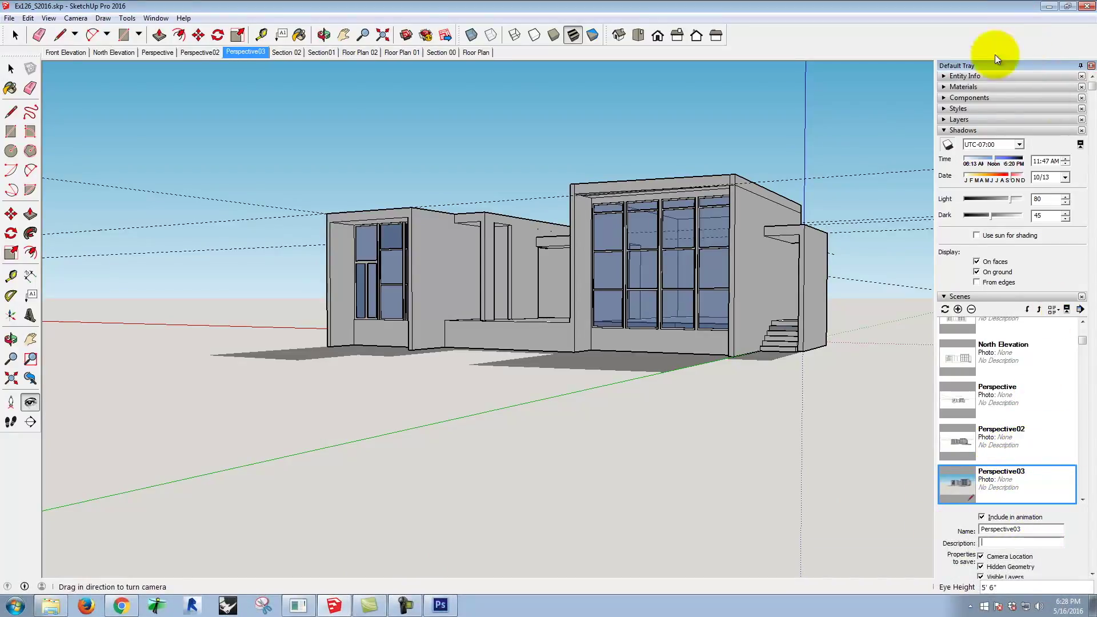
# - Apply the Hidden Line style with a white background to the model and turn off shadows
pyautogui.click(962, 108)
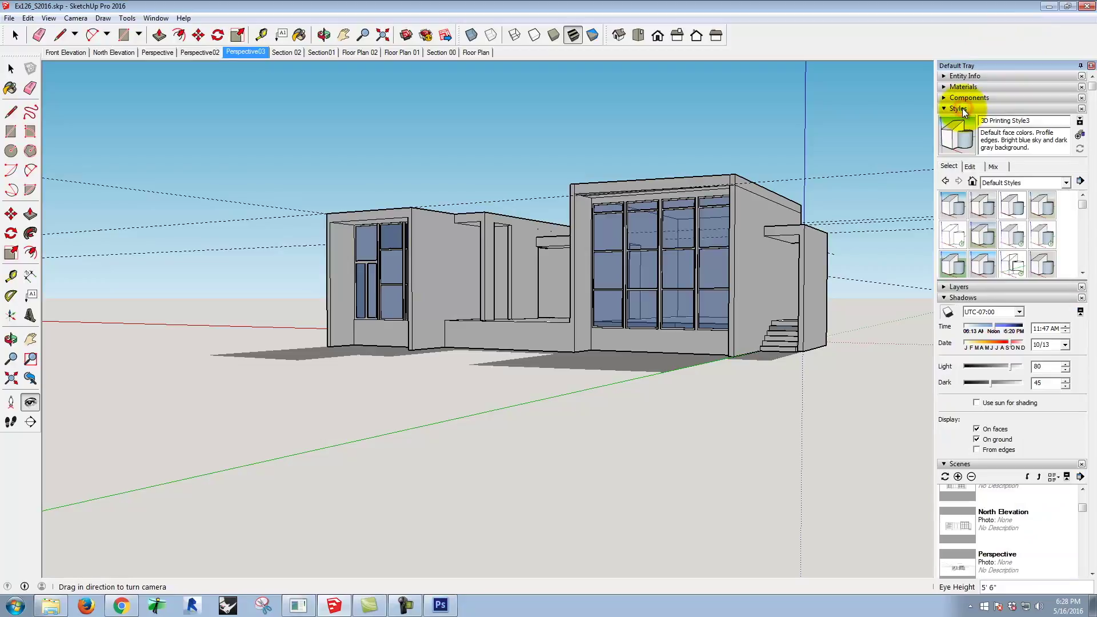
pyautogui.click(954, 239)
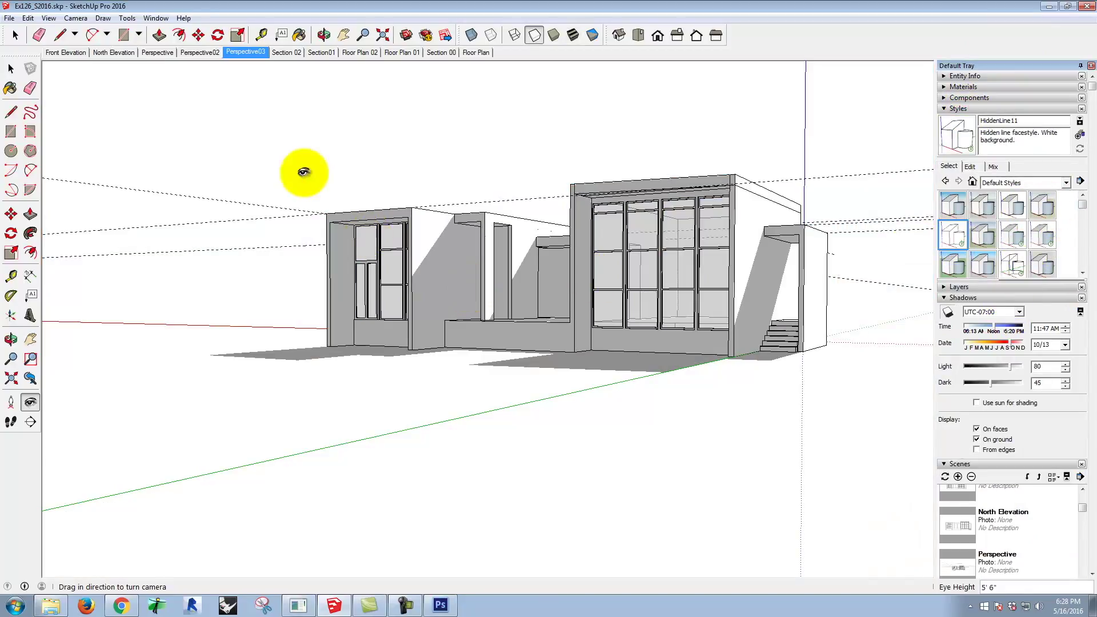
pyautogui.click(48, 18)
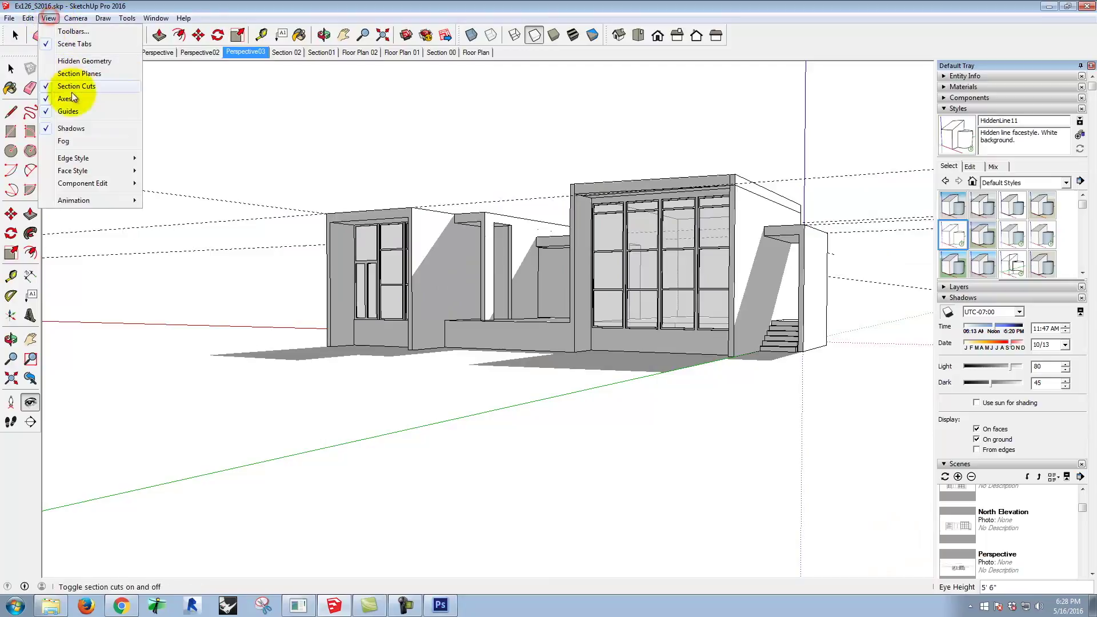
pyautogui.click(67, 129)
# - Hide the guides and the axes so only the building's linework is displayed
pyautogui.click(49, 18)
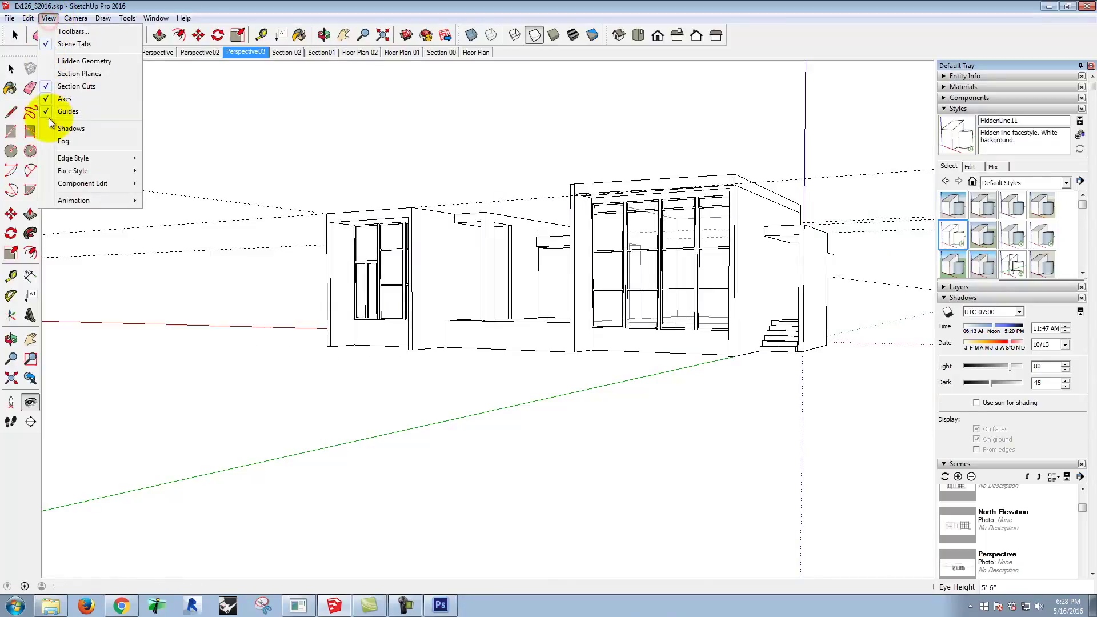
pyautogui.click(67, 112)
pyautogui.click(49, 18)
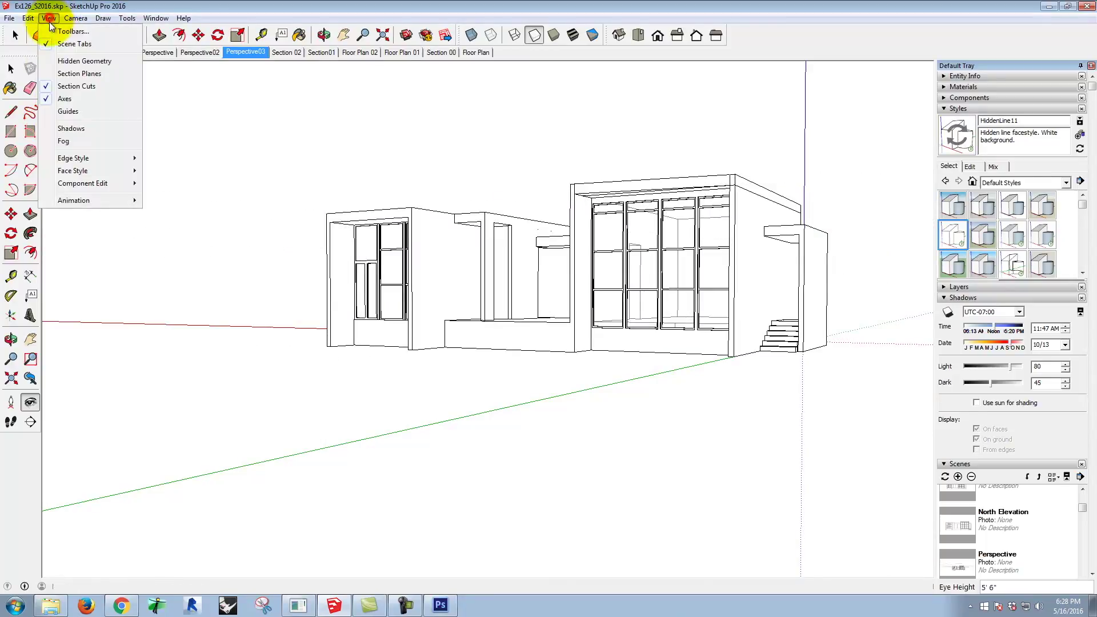
pyautogui.click(66, 99)
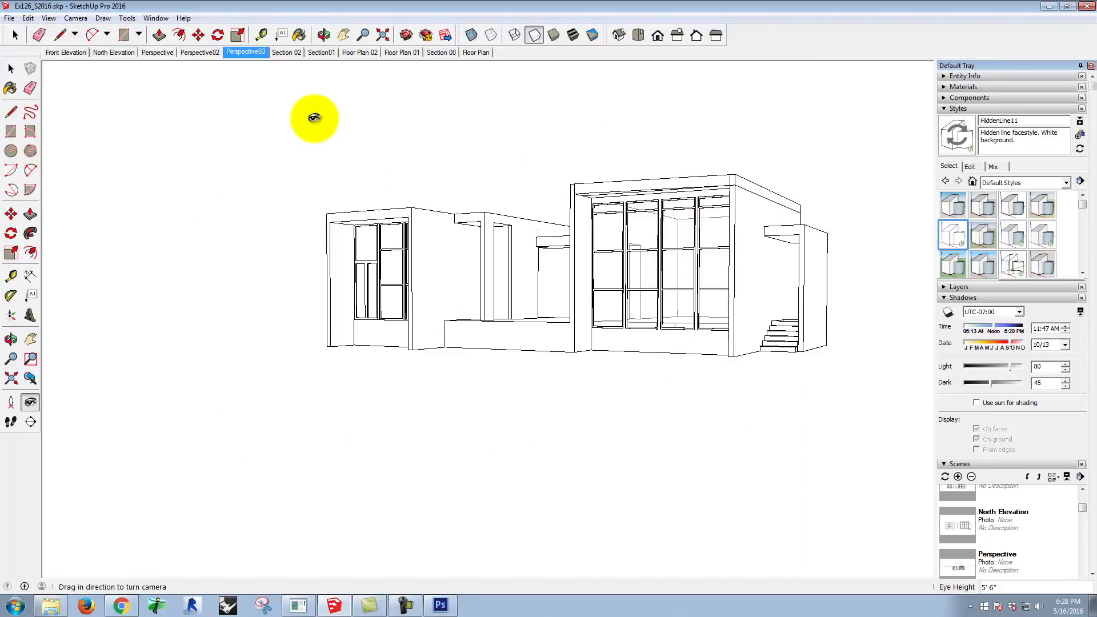
# - Export the hidden-line view as a 2D JPEG named Ex130_S2016e_lines.jpg in the S2016e folder
pyautogui.click(7, 19)
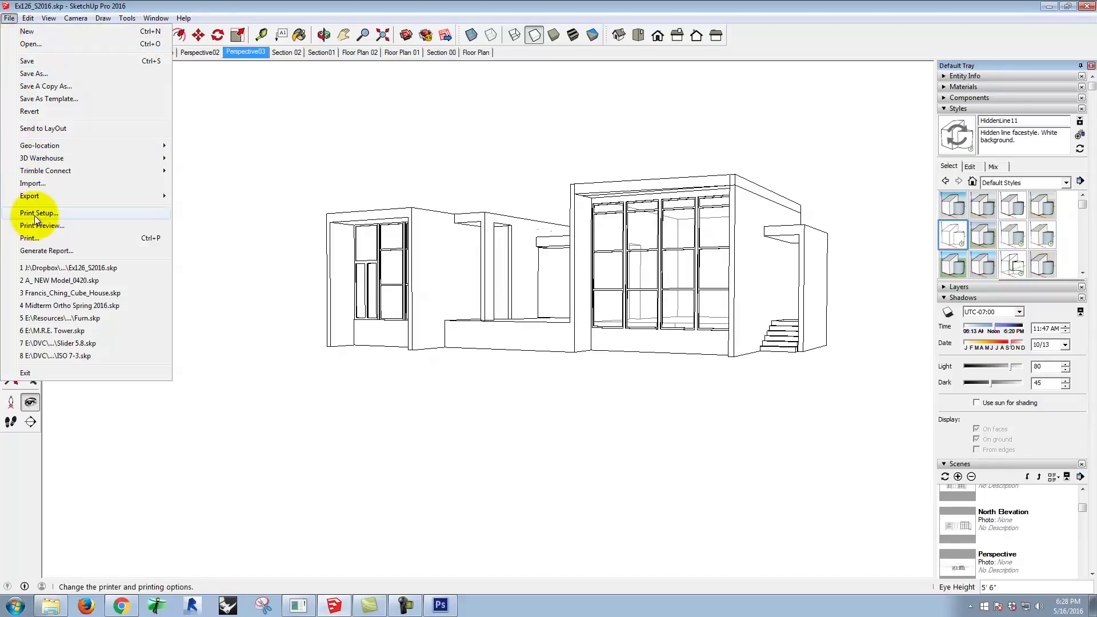
pyautogui.moveTo(36, 195)
pyautogui.click(200, 208)
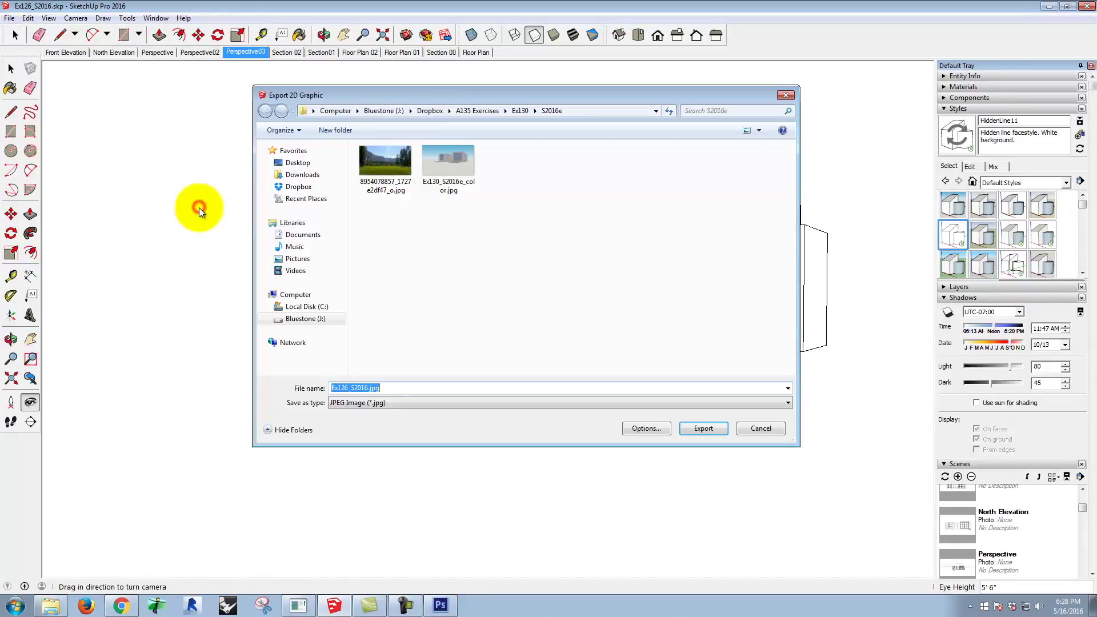
pyautogui.click(452, 163)
pyautogui.doubleClick(391, 386)
pyautogui.click(391, 387)
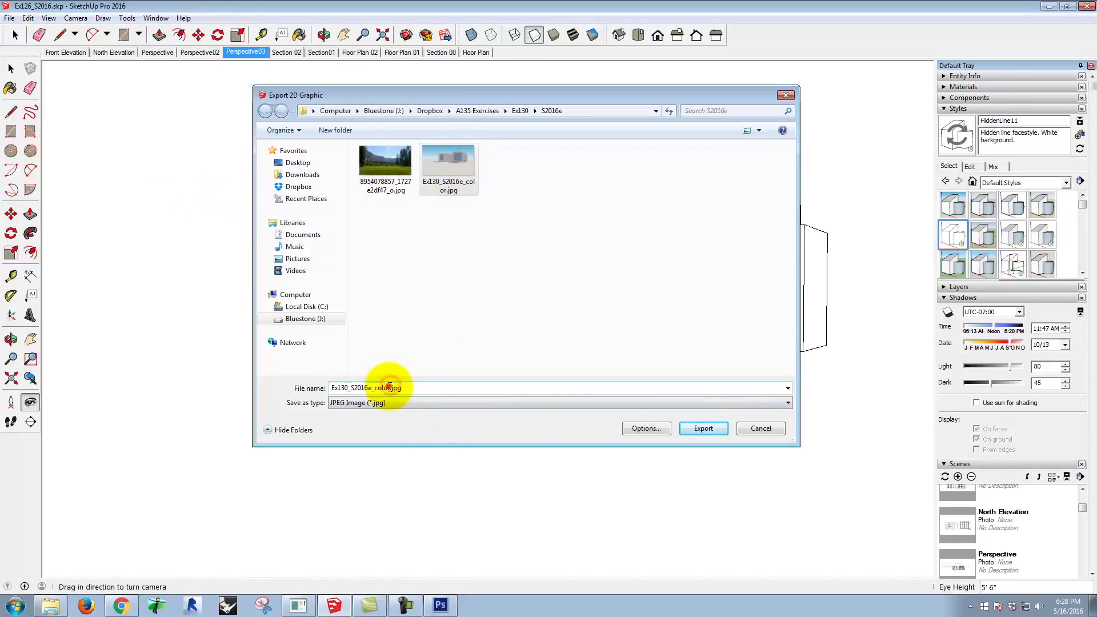
pyautogui.press('BackSpace')
pyautogui.press('BackSpace')
pyautogui.press('BackSpace')
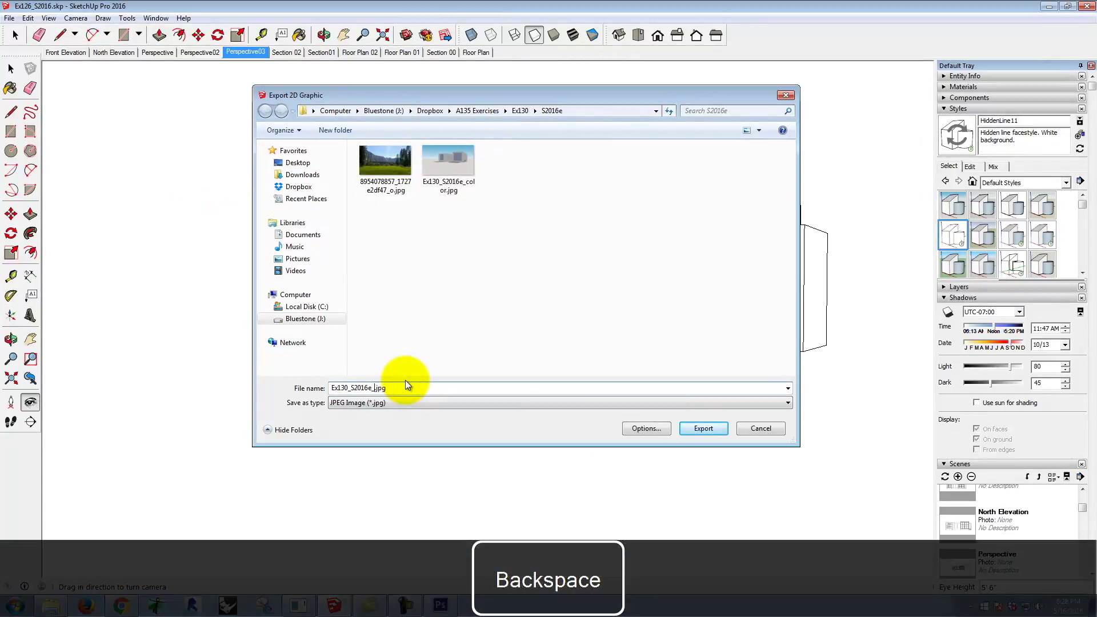
pyautogui.click(708, 429)
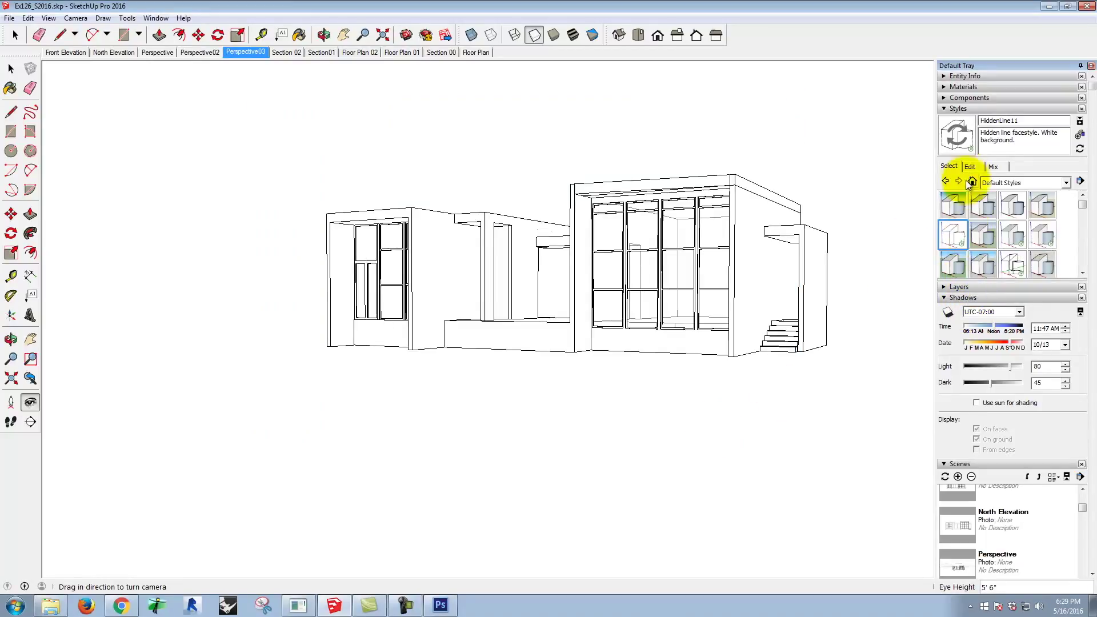
# - Turn on X-ray face display and export the view as the 2D JPEG Ex130_S2016e_xray.jpg
pyautogui.click(970, 166)
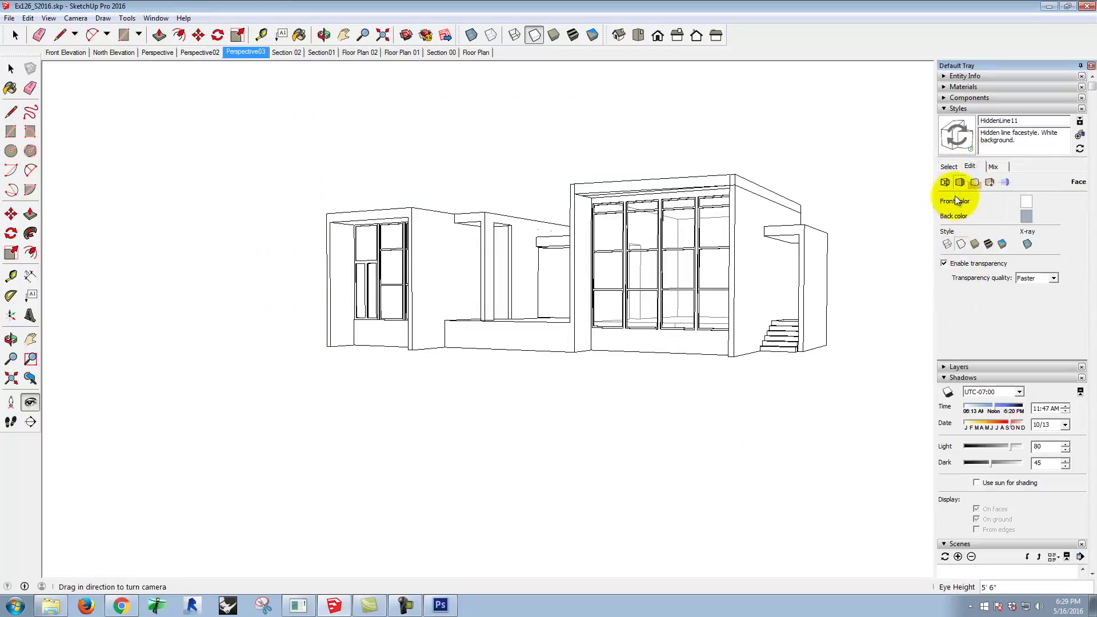
pyautogui.click(1029, 245)
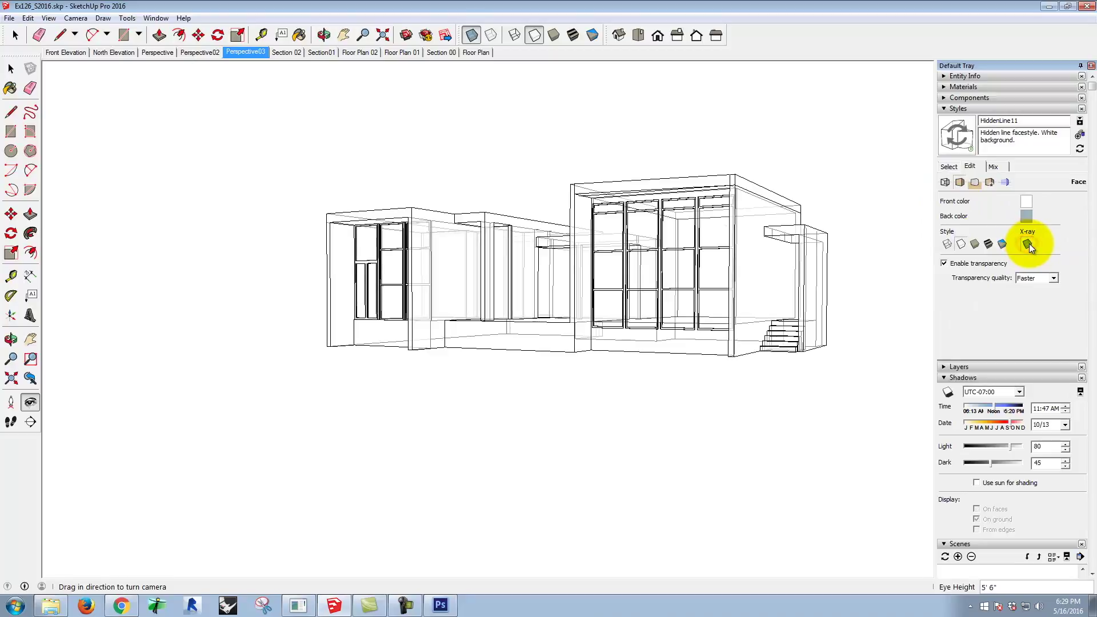
pyautogui.click(10, 18)
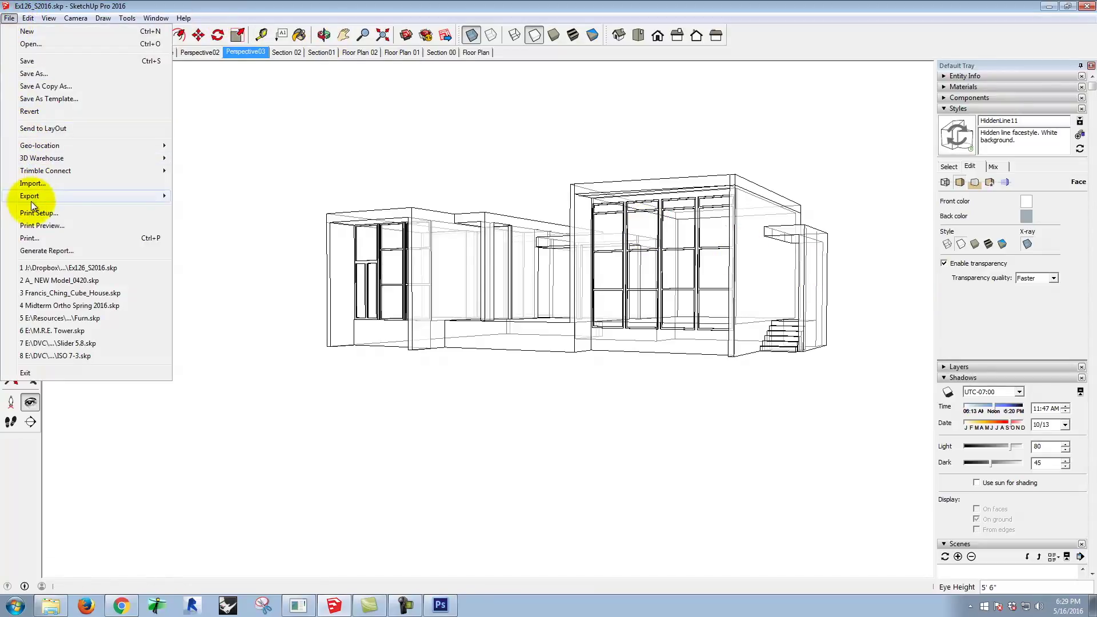
pyautogui.moveTo(31, 197)
pyautogui.click(246, 214)
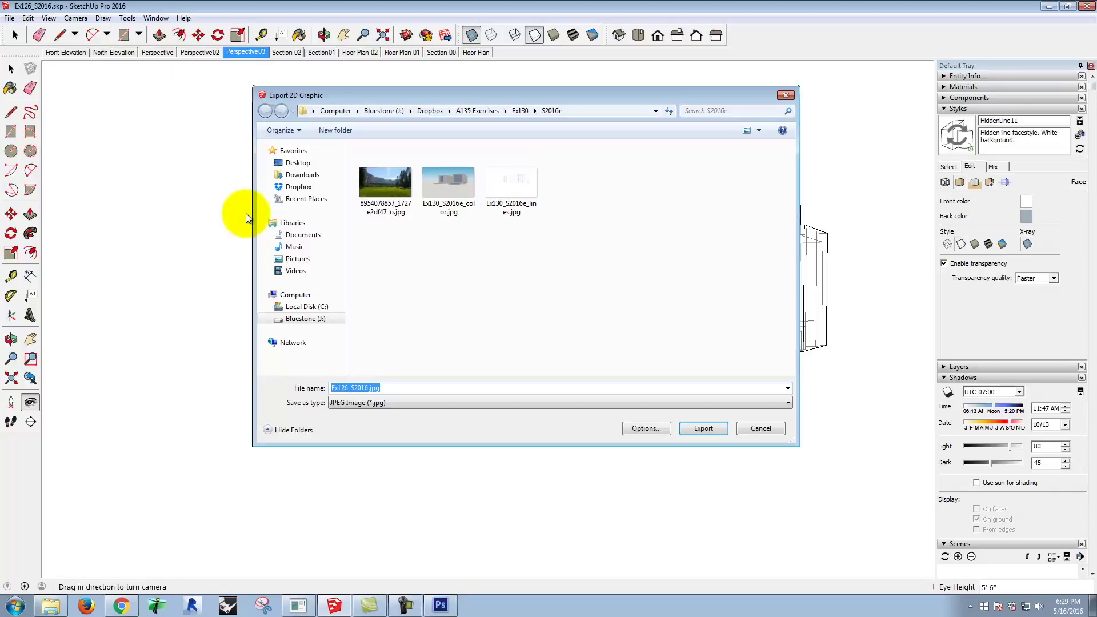
pyautogui.click(519, 183)
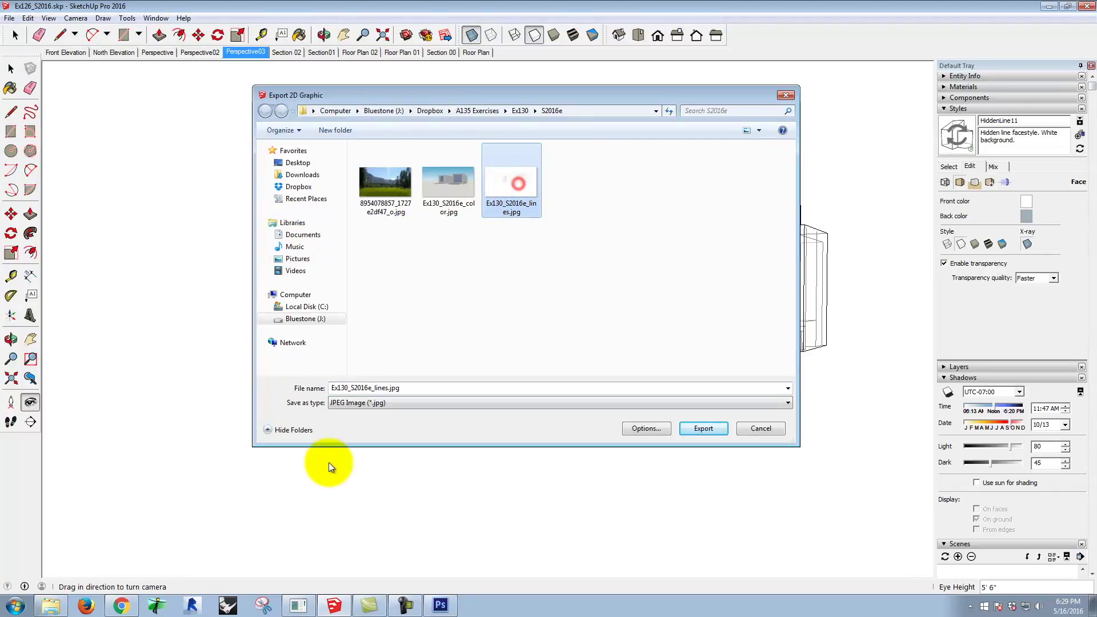
pyautogui.click(383, 389)
pyautogui.click(385, 389)
pyautogui.press('BackSpace')
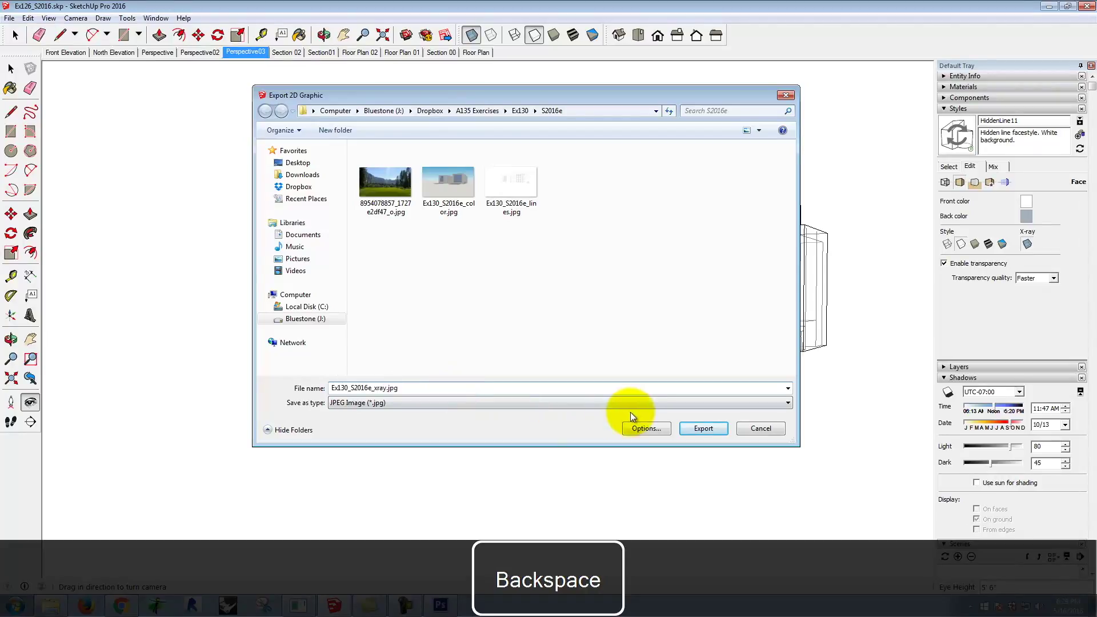
pyautogui.click(714, 427)
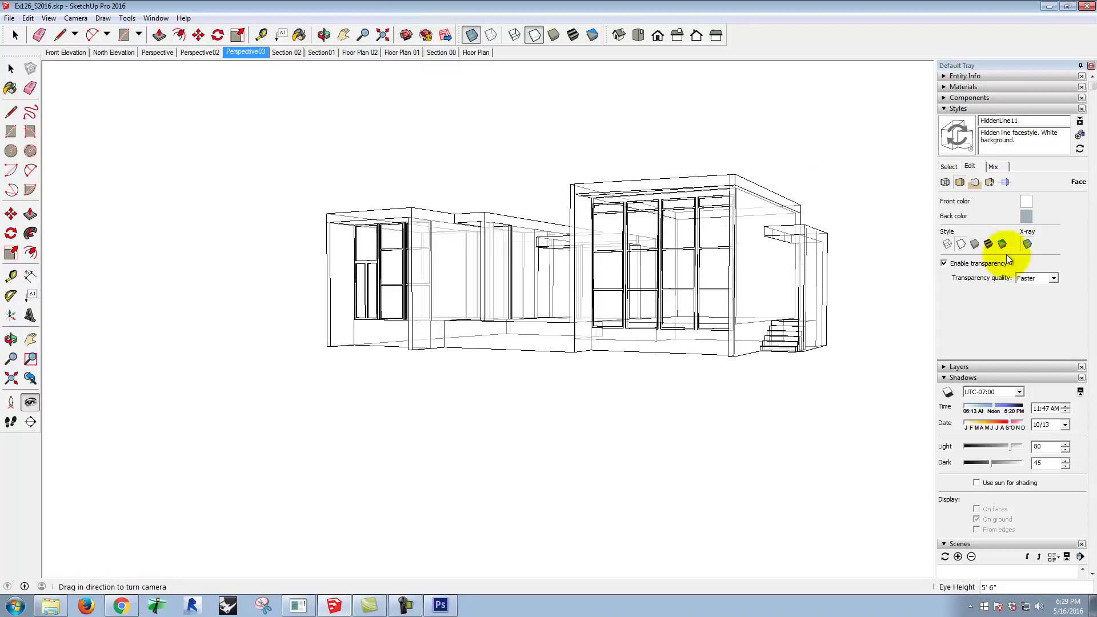
# - Turn off X-ray in the current style and disable the display of all edges
pyautogui.click(1027, 244)
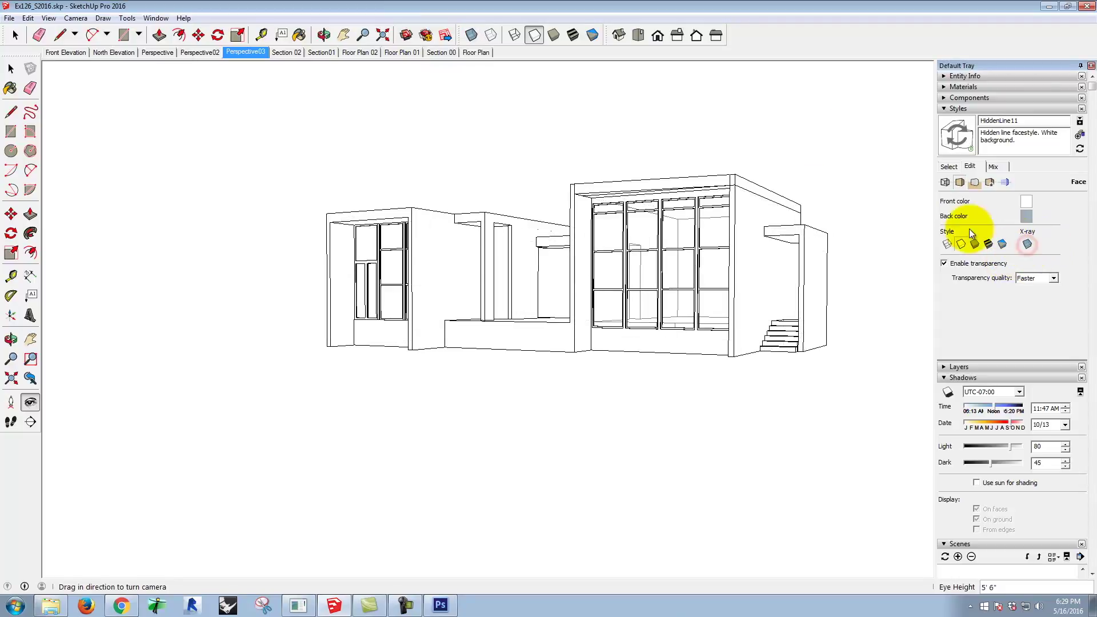
pyautogui.click(946, 182)
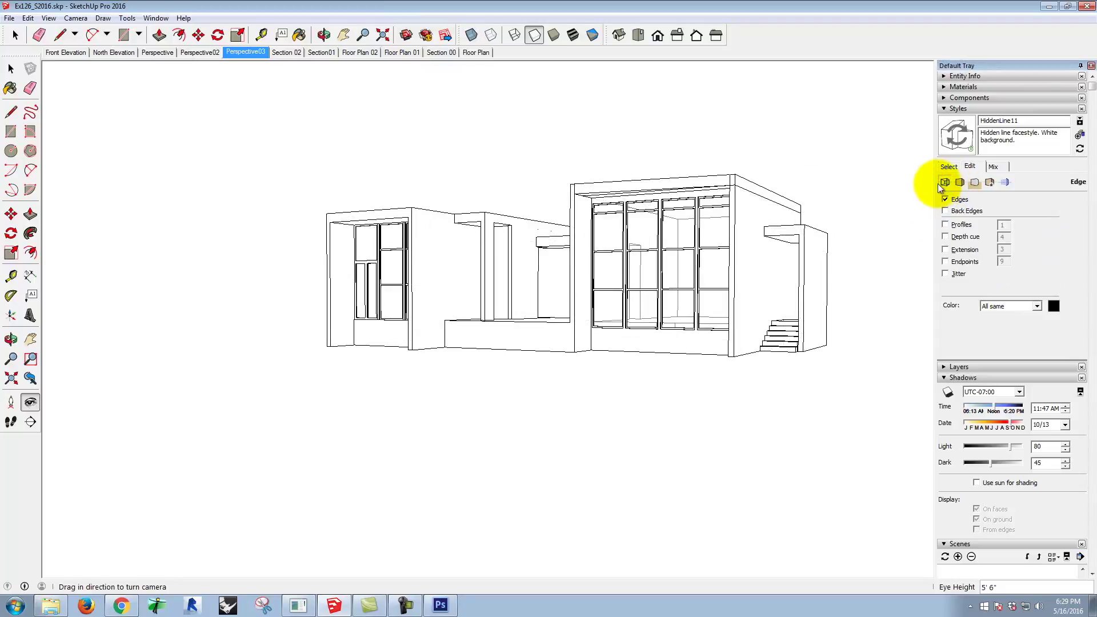
pyautogui.click(946, 199)
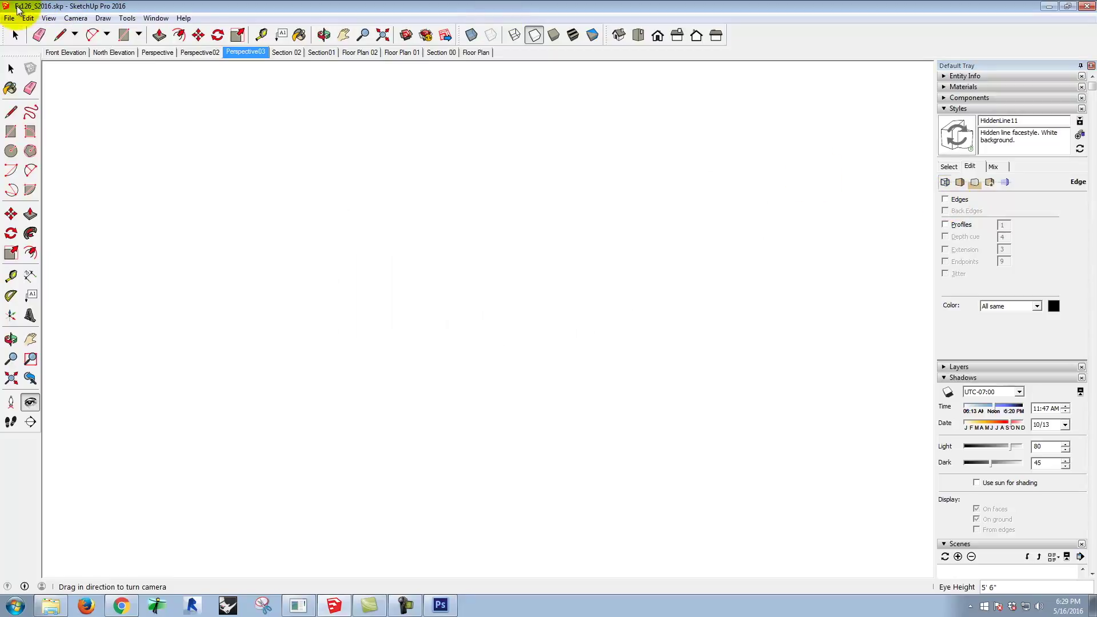
# - Turn on shadows so only the building's shadows are displayed on the white background
pyautogui.click(46, 18)
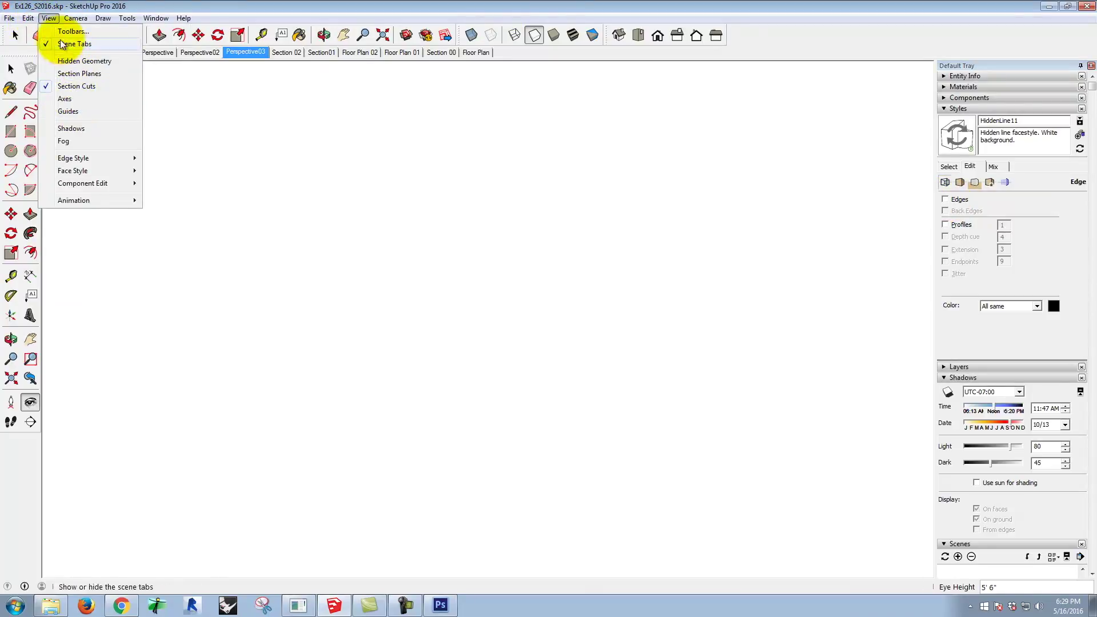
pyautogui.moveTo(32, 21)
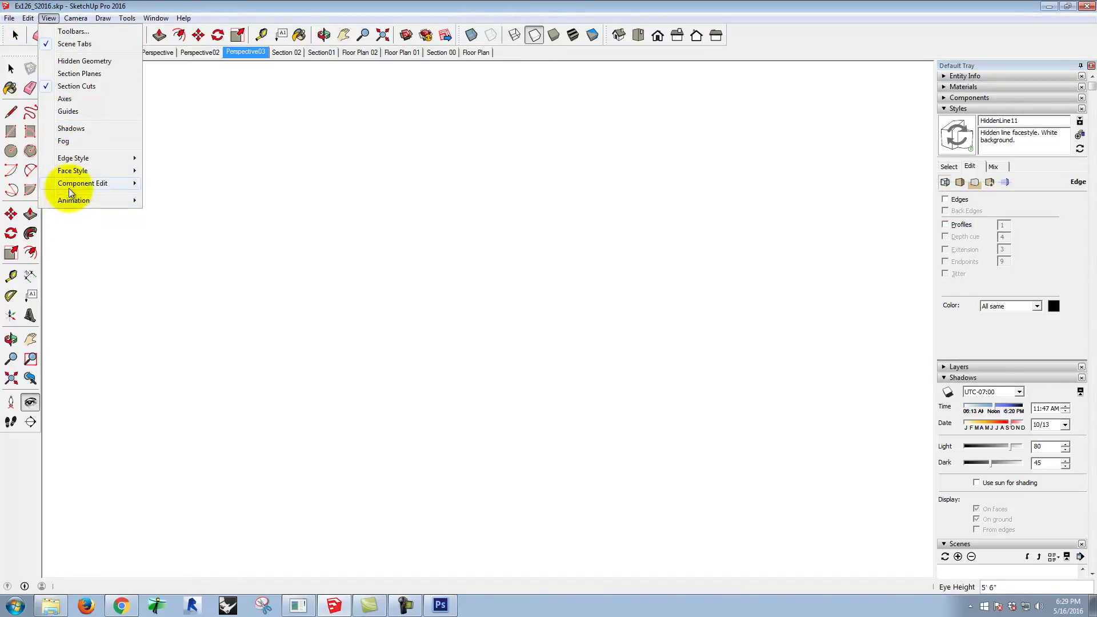
pyautogui.click(77, 133)
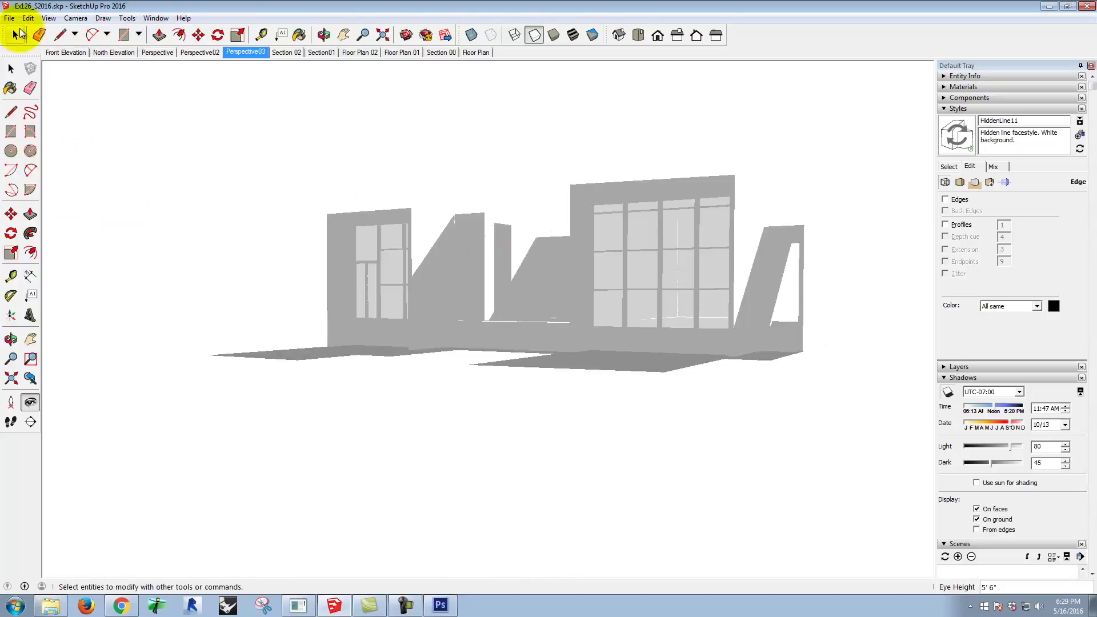
# - Export the shadows-only view as the 2D JPEG Ex130_S2016e_shadows.jpg in the same folder
pyautogui.click(9, 18)
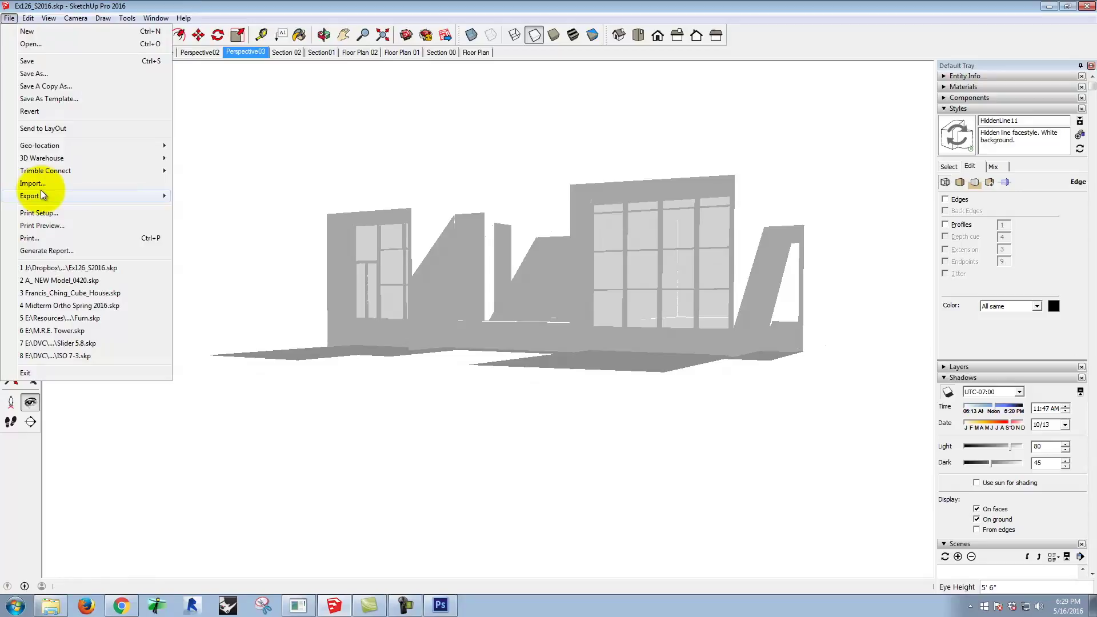
pyautogui.moveTo(41, 194)
pyautogui.click(231, 199)
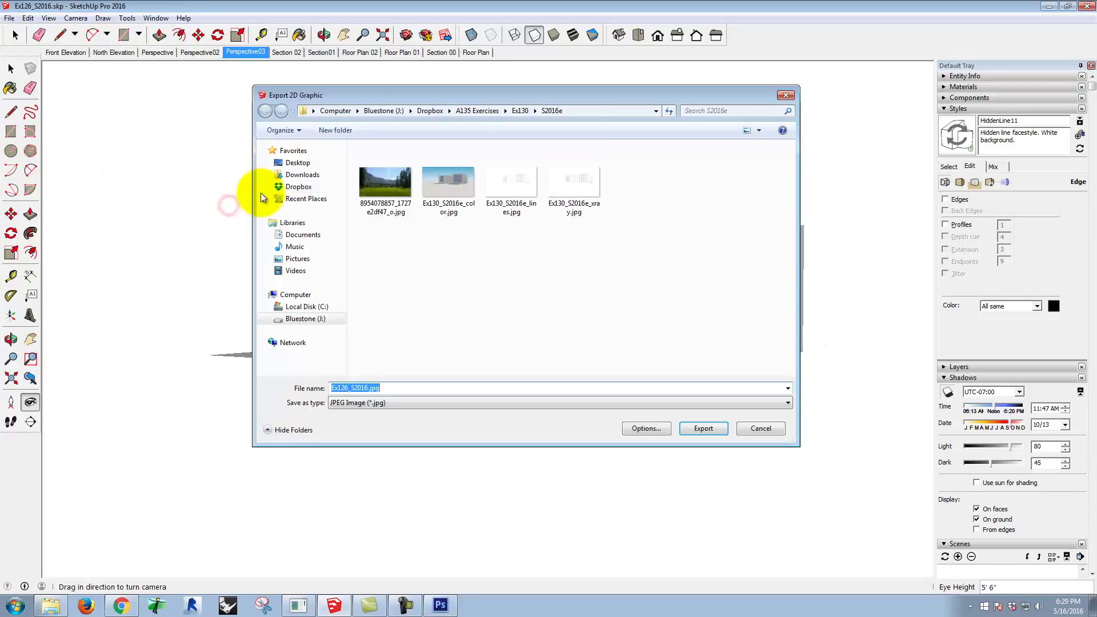
pyautogui.click(577, 186)
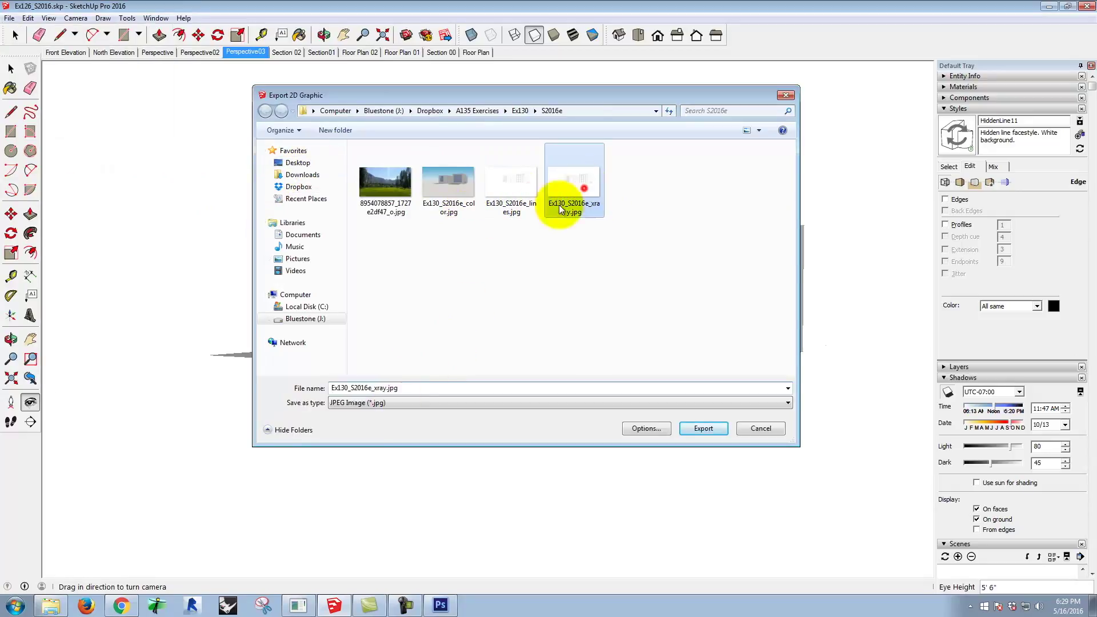
pyautogui.click(393, 388)
pyautogui.click(385, 387)
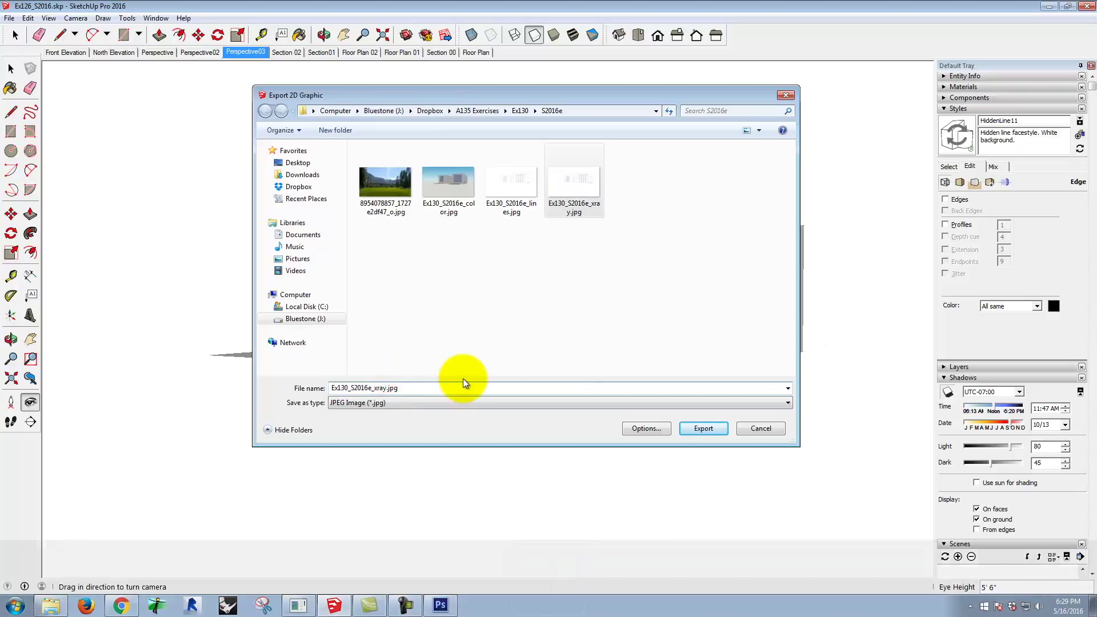
pyautogui.press('Right')
pyautogui.press('Right')
pyautogui.press('BackSpace')
pyautogui.press('BackSpace')
pyautogui.press('BackSpace')
pyautogui.press('BackSpace')
pyautogui.write('shadows')
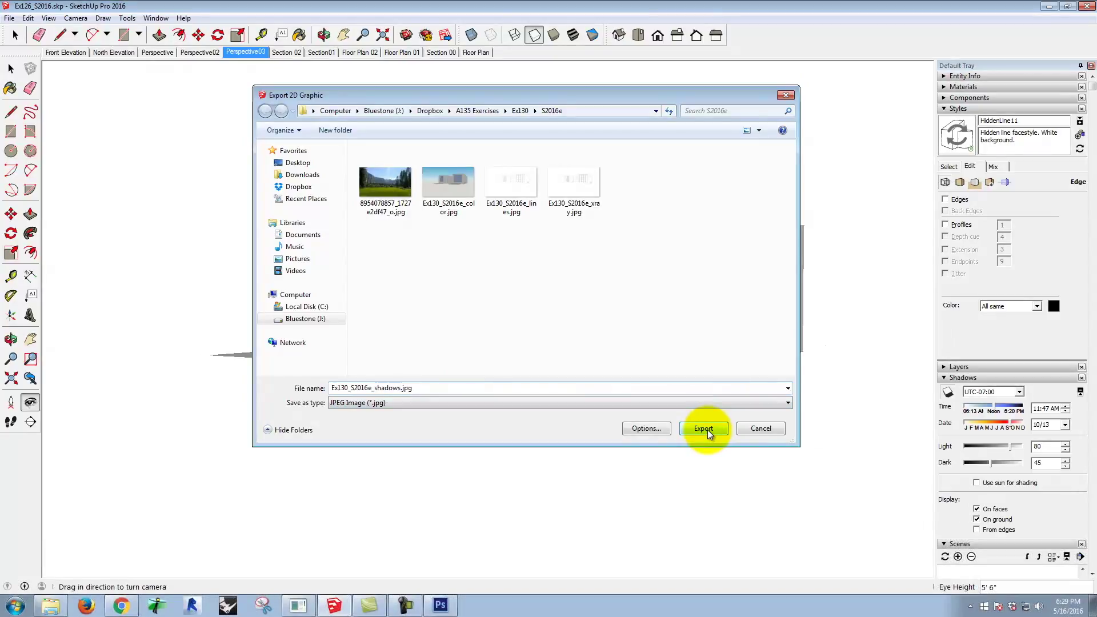
pyautogui.click(708, 429)
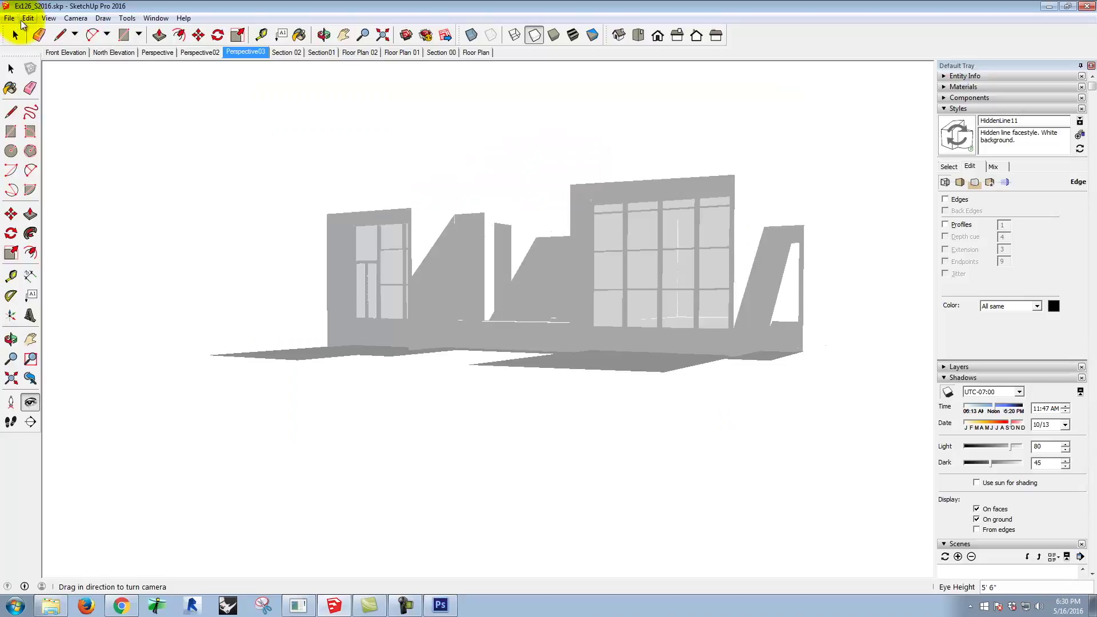
# - Turn off the shadows in the model view
pyautogui.click(27, 19)
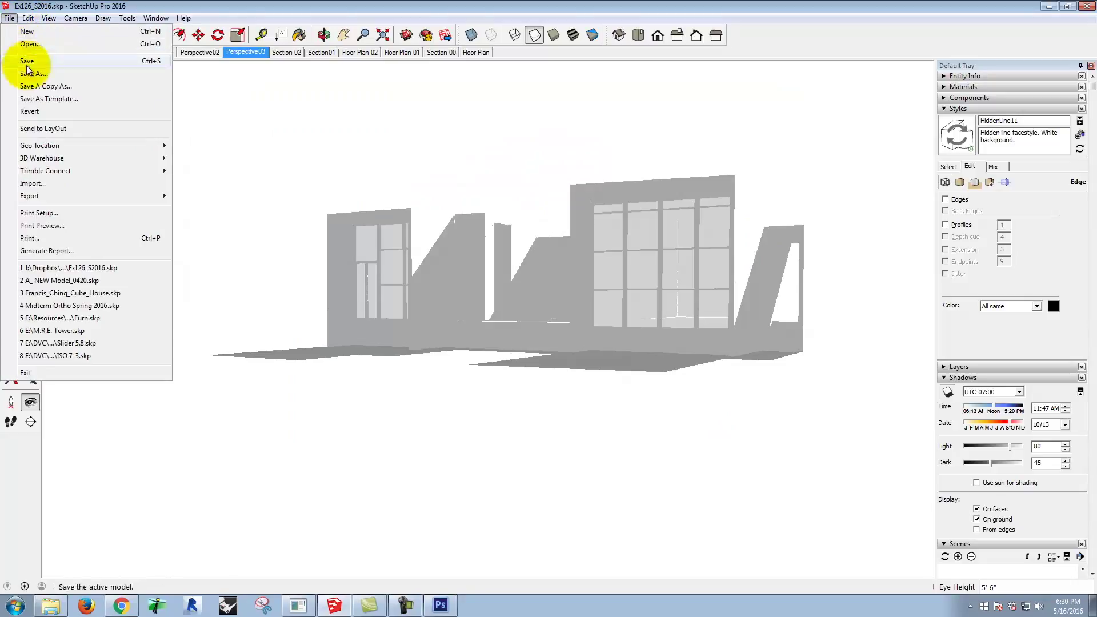
pyautogui.moveTo(44, 25)
pyautogui.click(68, 128)
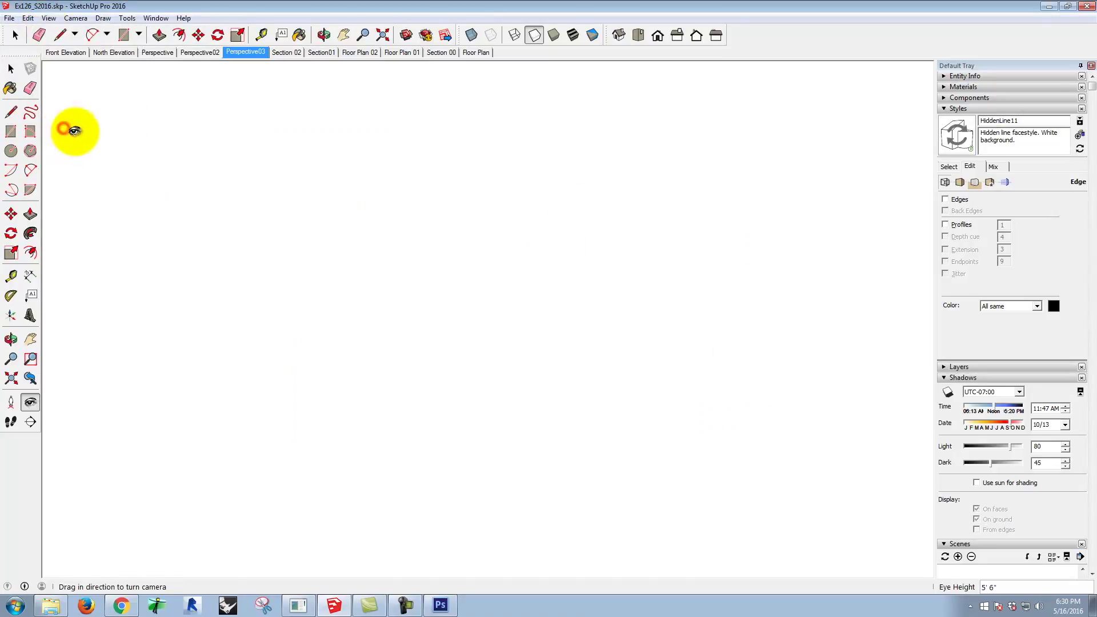
# - Apply the Airbrush with Endpoints style from the Sketchy Edges collection to the model
pyautogui.click(995, 108)
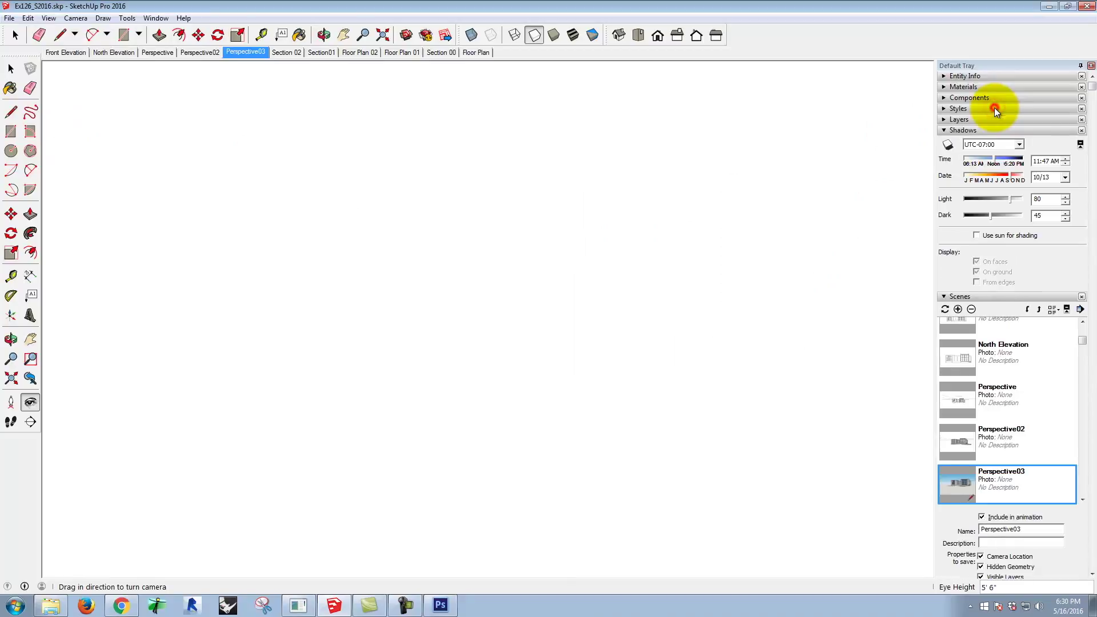
pyautogui.click(994, 108)
pyautogui.click(948, 166)
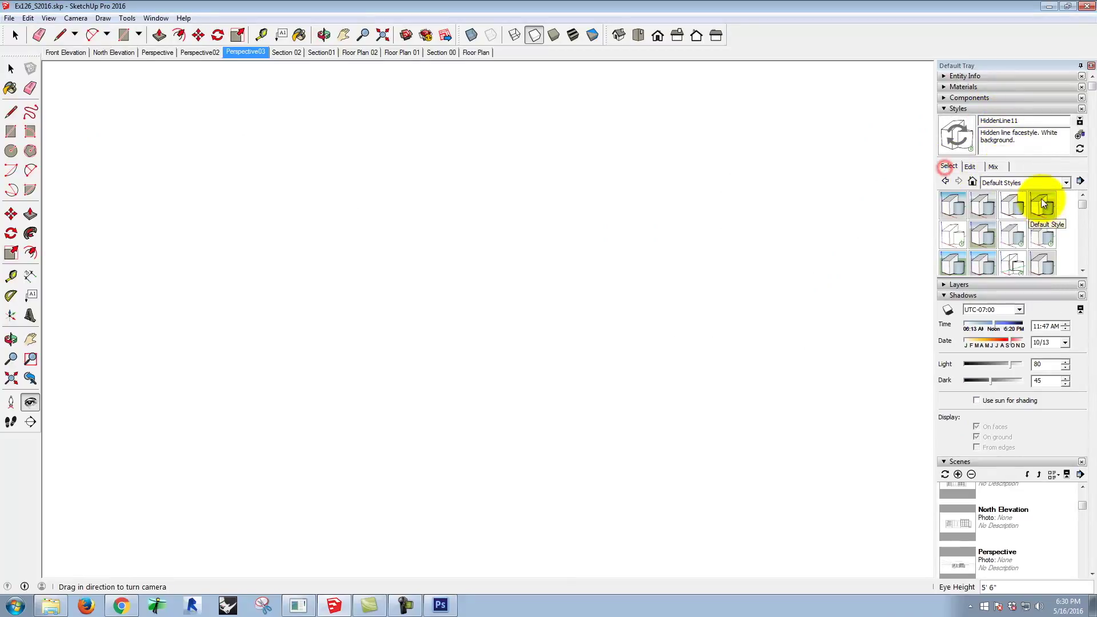
pyautogui.click(1029, 183)
pyautogui.click(1011, 249)
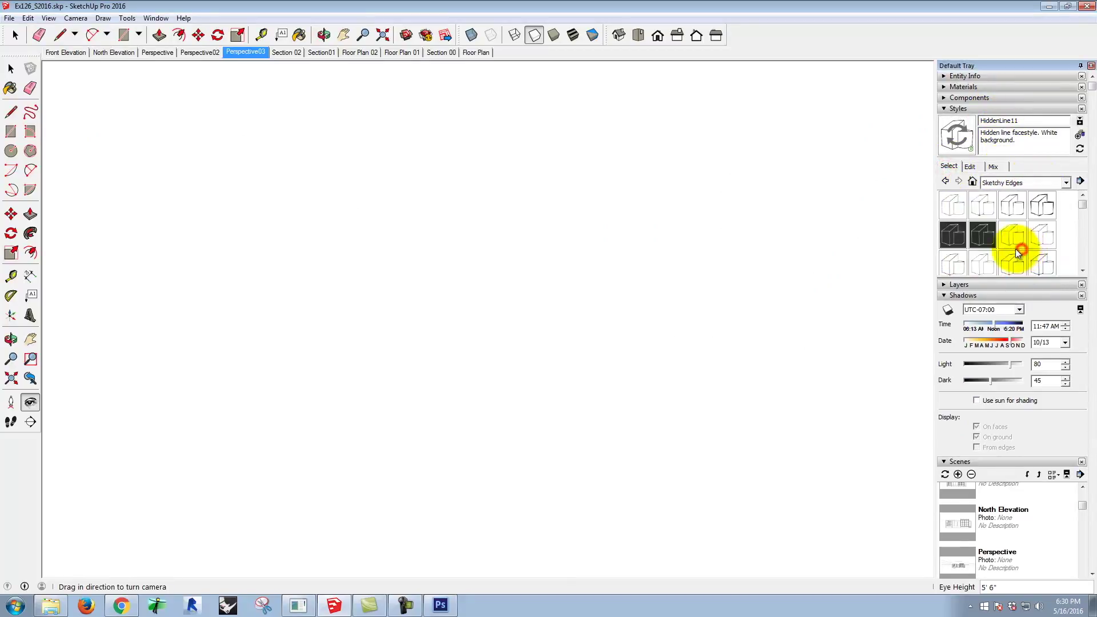
pyautogui.click(984, 206)
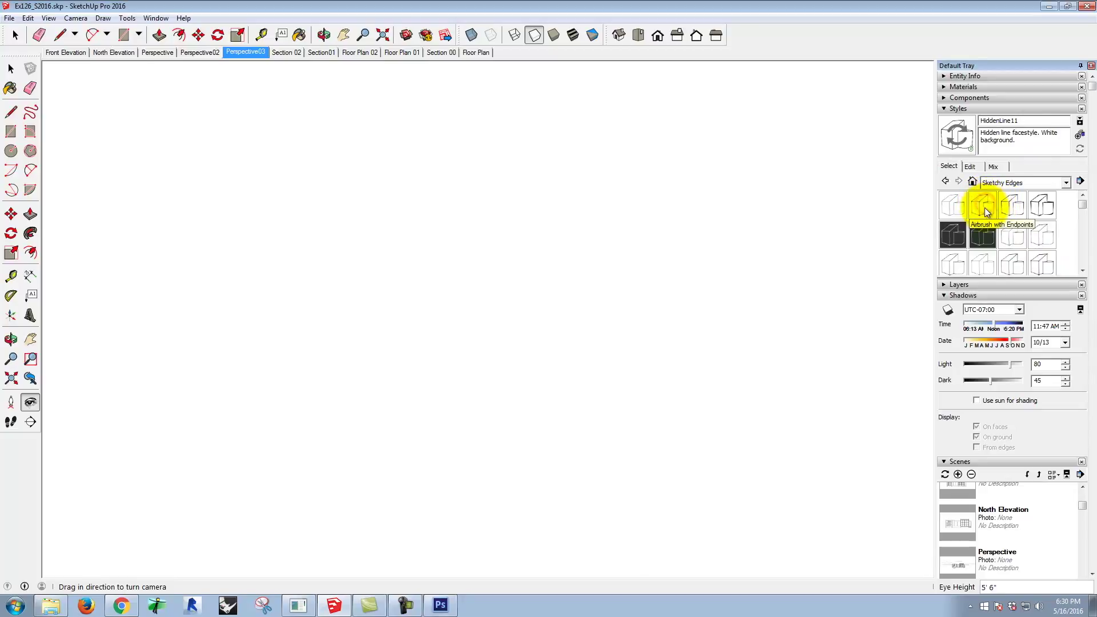
# - Hide the section cuts, section planes and guides so only the building's sketchy linework is displayed
pyautogui.click(48, 18)
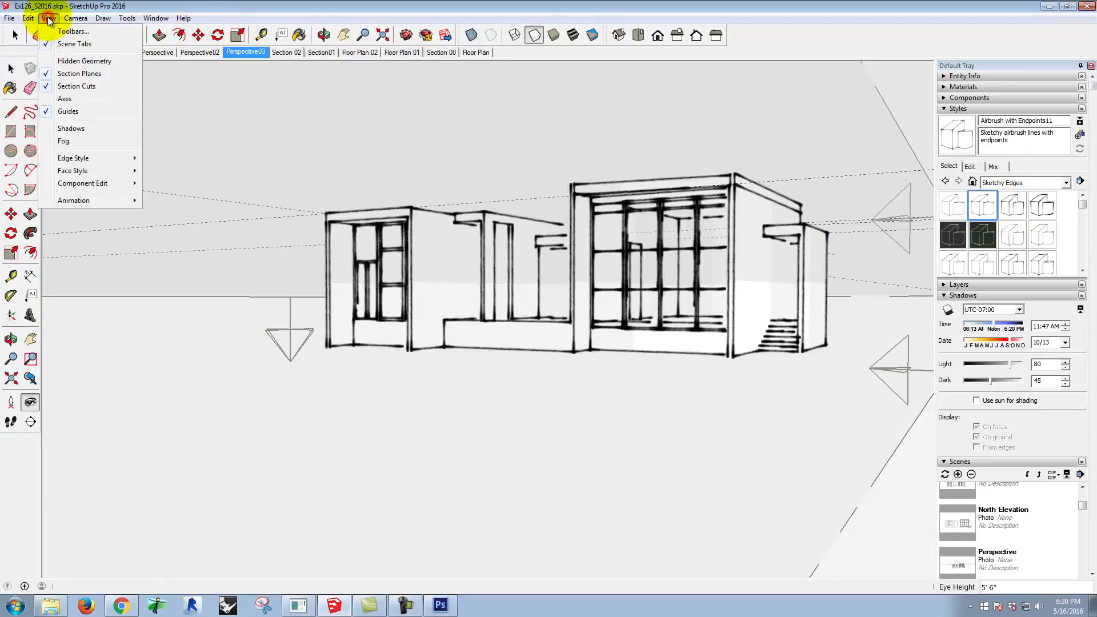
pyautogui.click(74, 87)
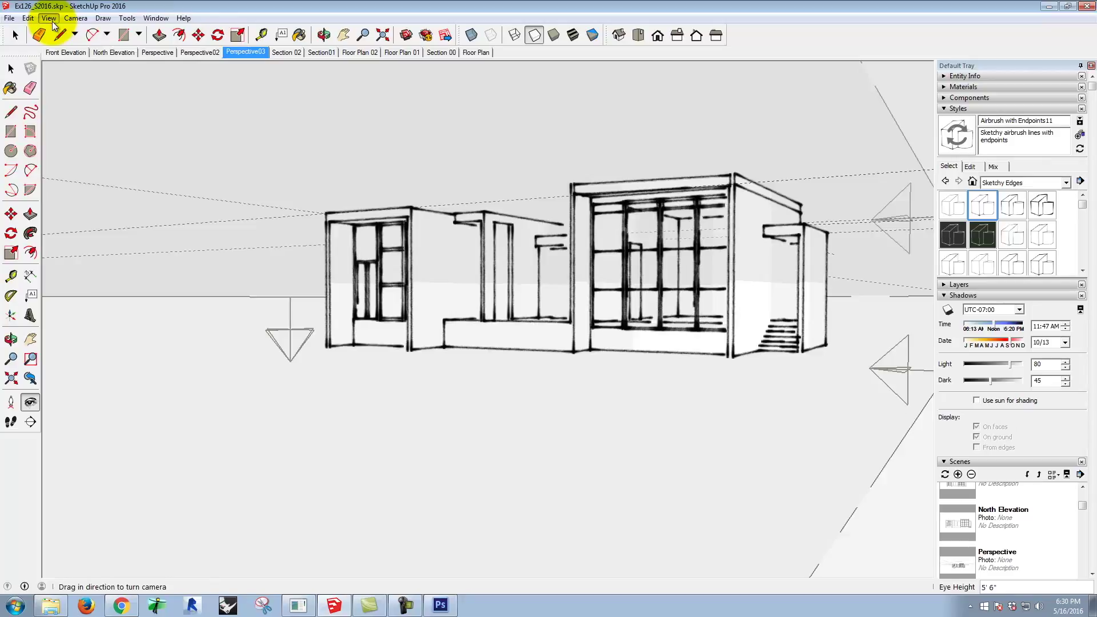
pyautogui.click(50, 17)
pyautogui.click(64, 73)
pyautogui.click(49, 17)
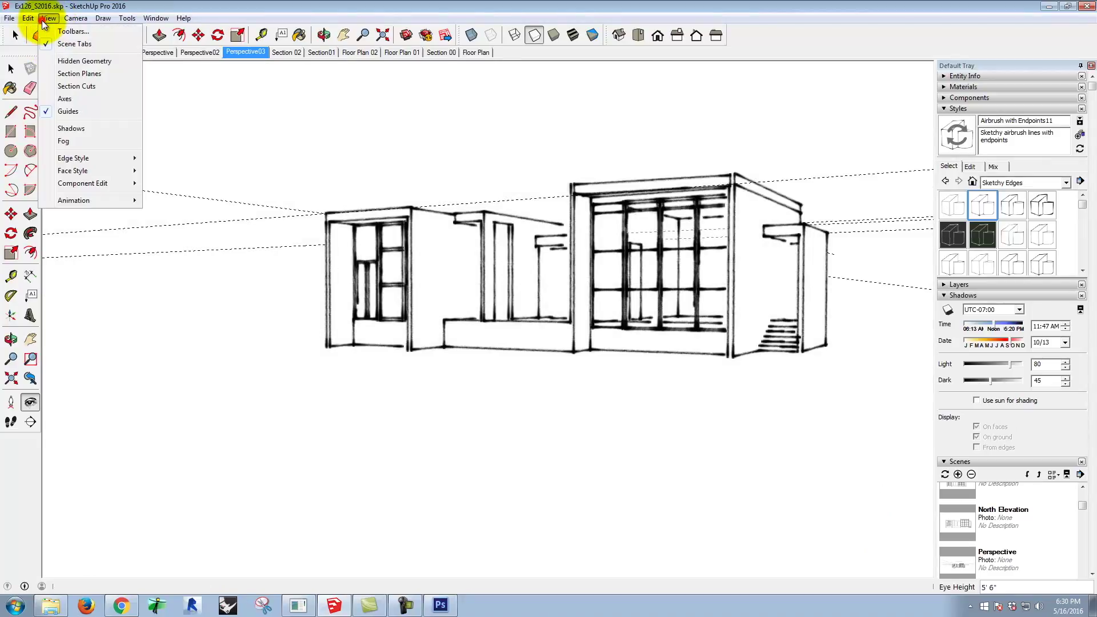
pyautogui.click(68, 112)
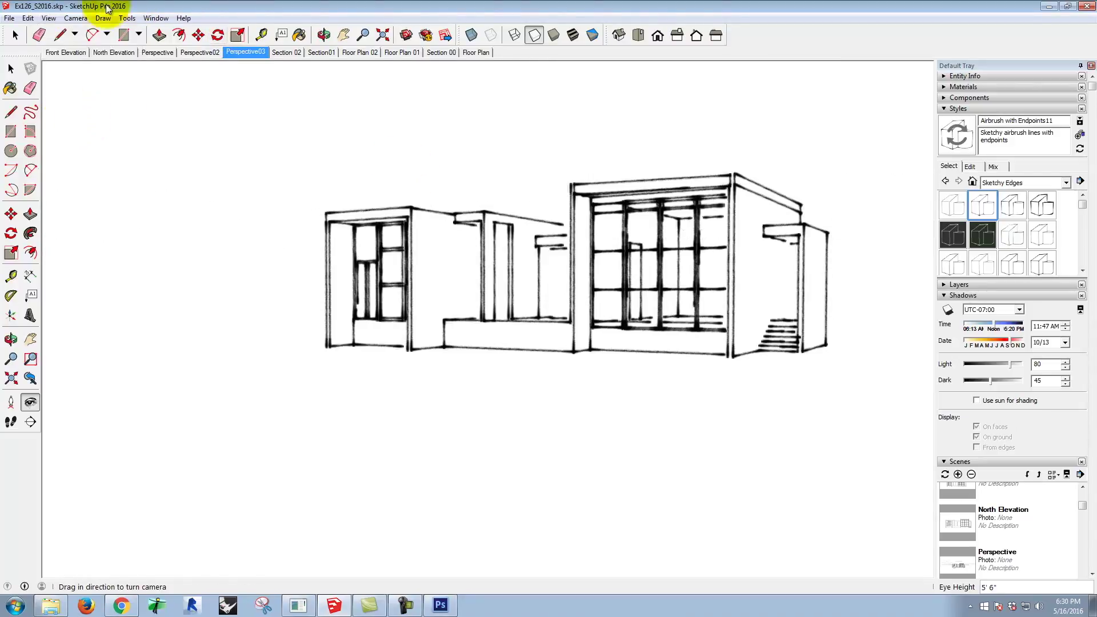
# - Export the airbrush-style view as the 2D JPEG Ex130_S2016e_airbrush.jpg in the S2016e folder
pyautogui.click(9, 18)
pyautogui.moveTo(53, 196)
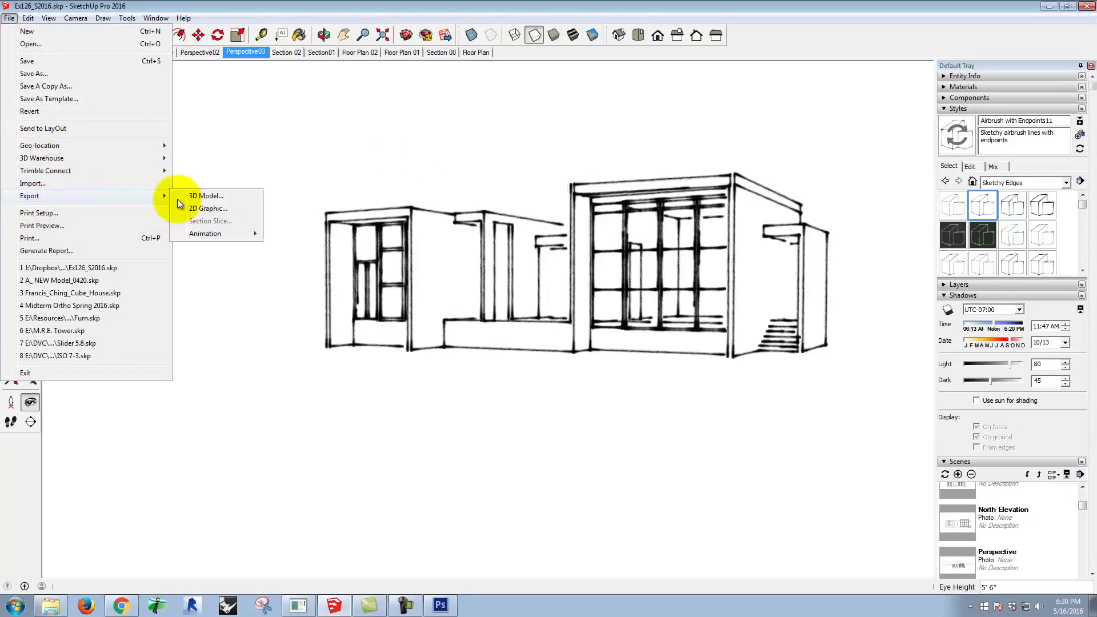
pyautogui.click(217, 205)
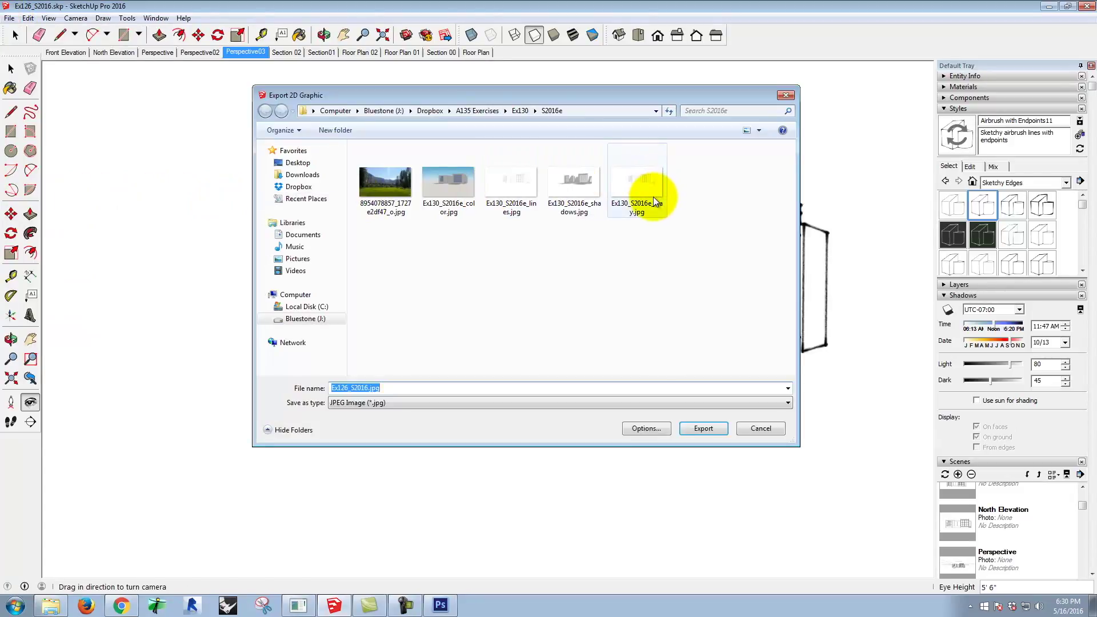
pyautogui.click(637, 188)
pyautogui.doubleClick(390, 389)
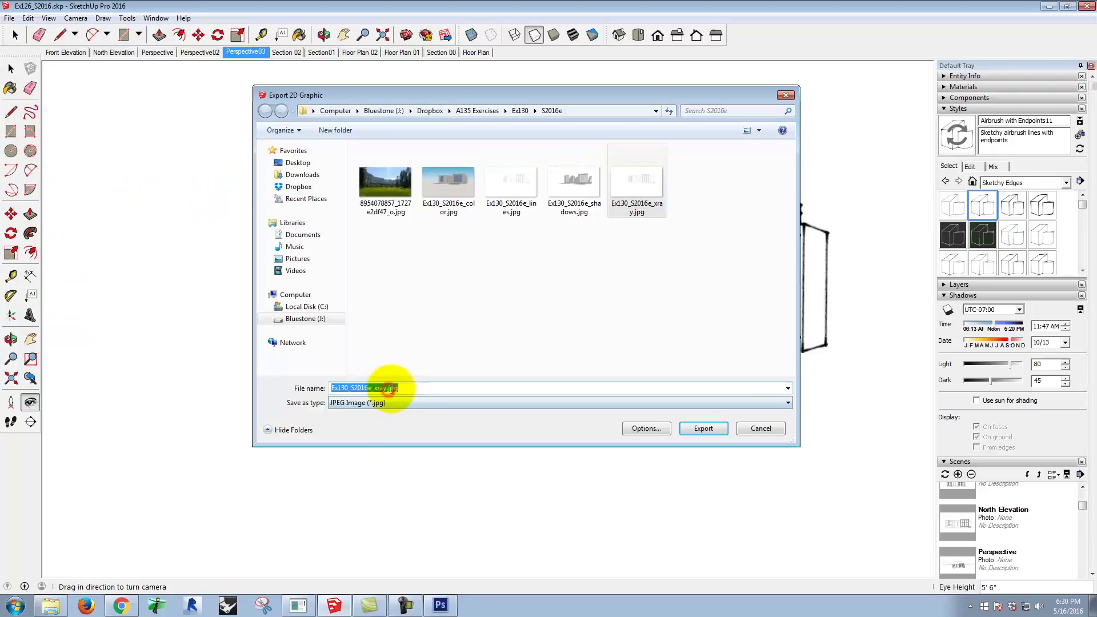
pyautogui.click(399, 388)
pyautogui.press('BackSpace')
pyautogui.press('BackSpace')
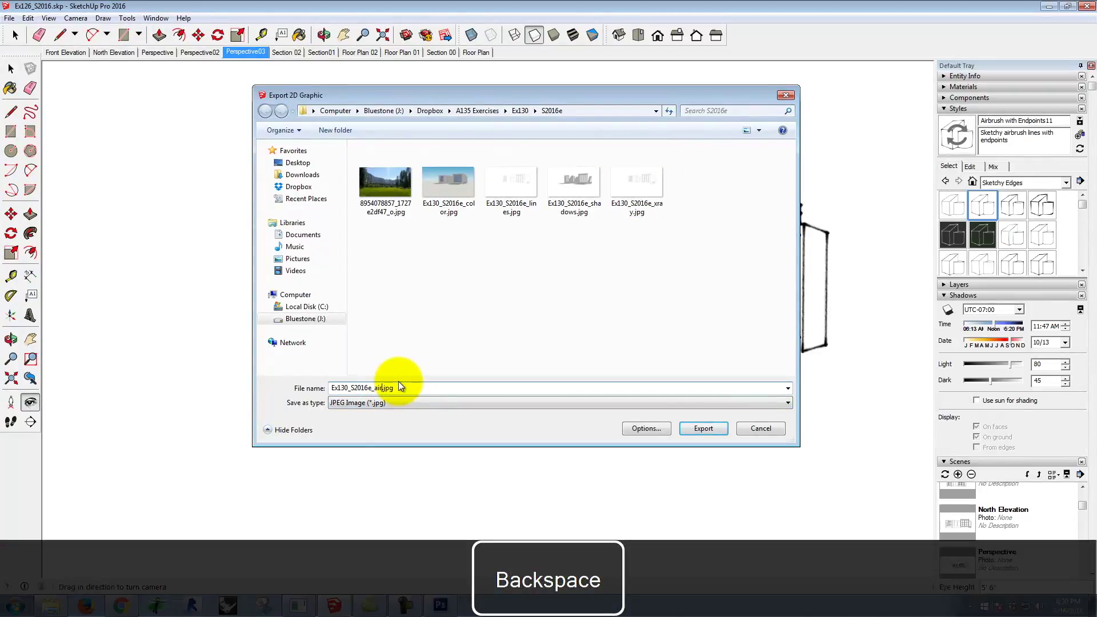
pyautogui.write('airbrush')
pyautogui.click(703, 428)
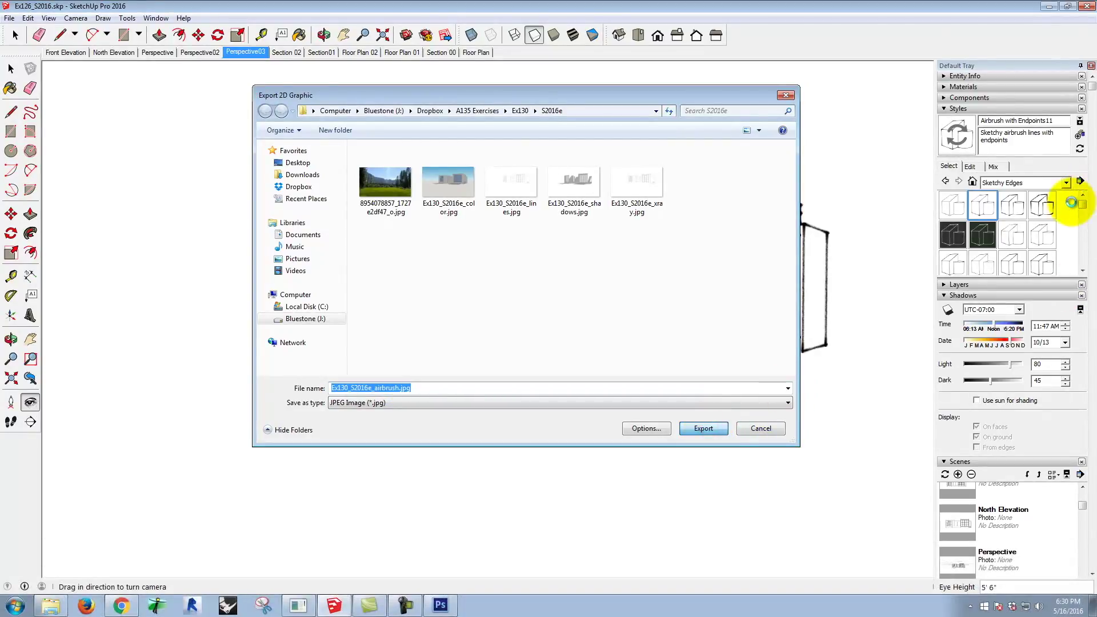
# - Apply the Pen Grey style from the Sketchy Edges collection and hide the guides, section cuts and section planes
pyautogui.scroll(-3, 1075, 218)
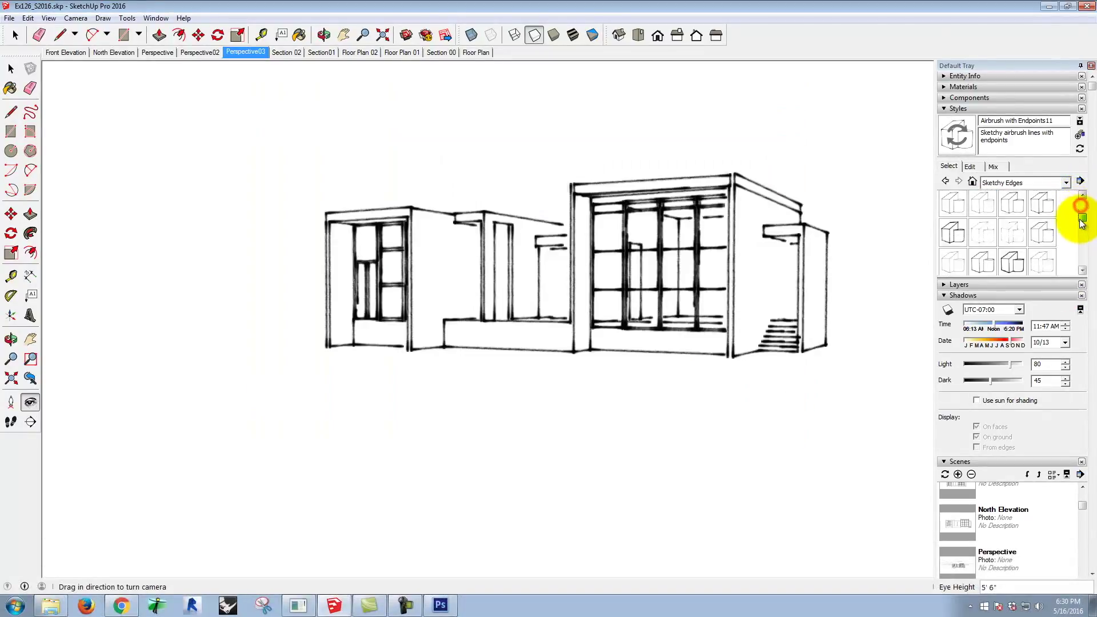
pyautogui.click(1008, 266)
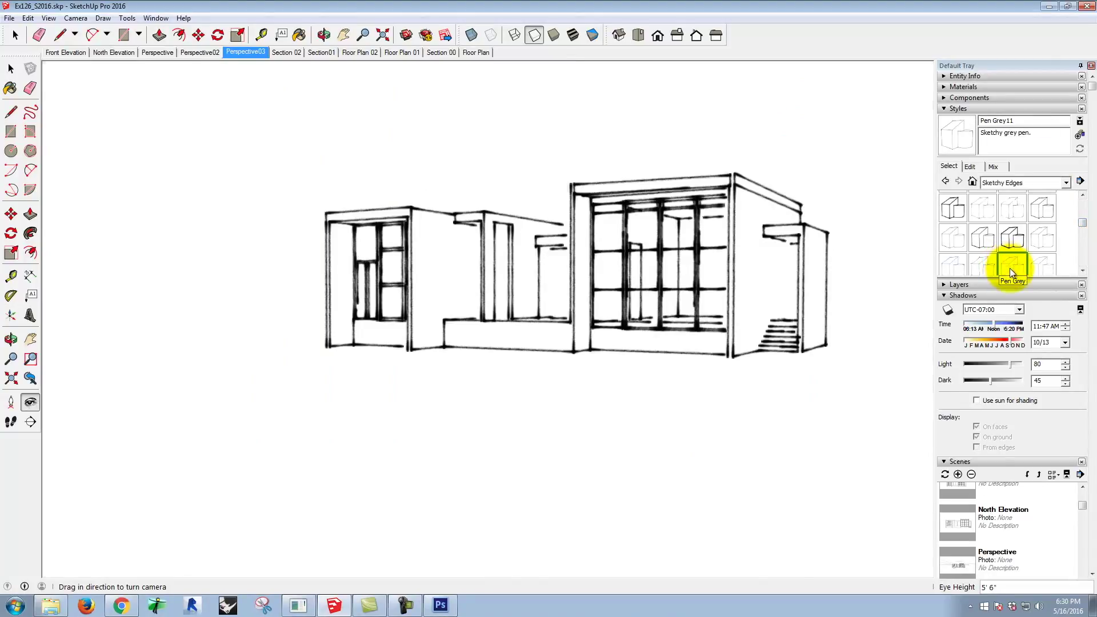
pyautogui.click(50, 18)
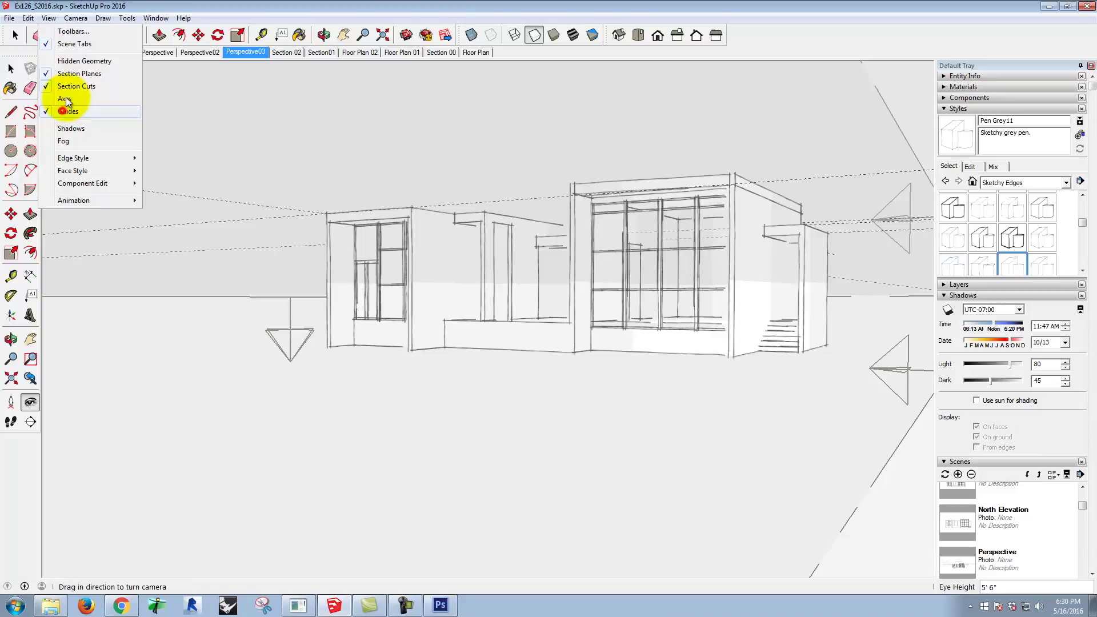
pyautogui.click(64, 110)
pyautogui.click(48, 18)
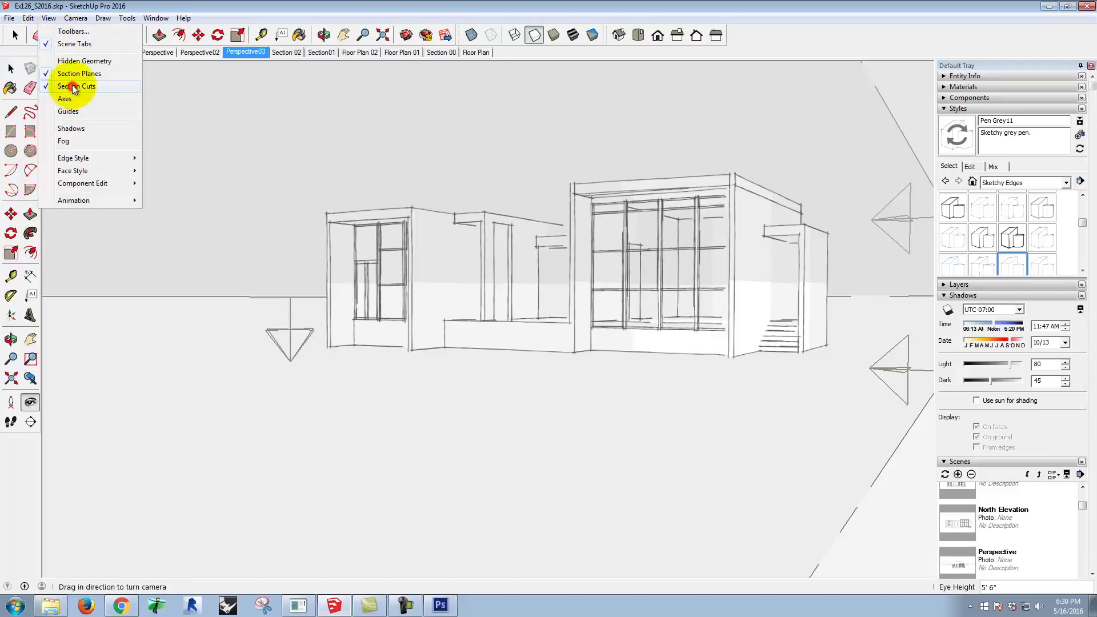
pyautogui.click(73, 87)
pyautogui.click(49, 19)
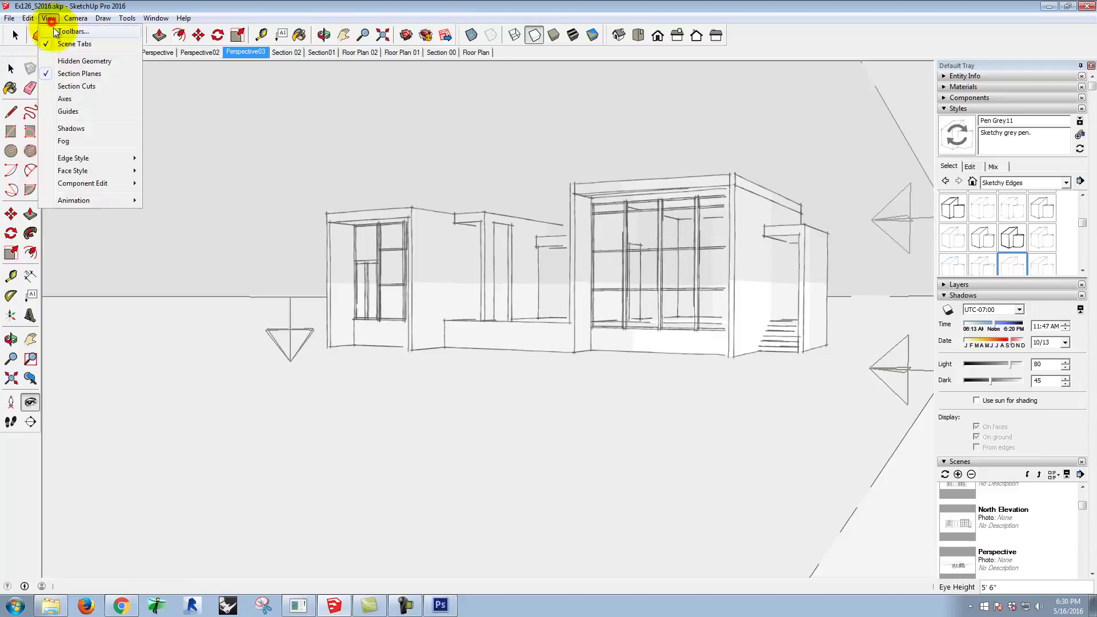
pyautogui.click(68, 78)
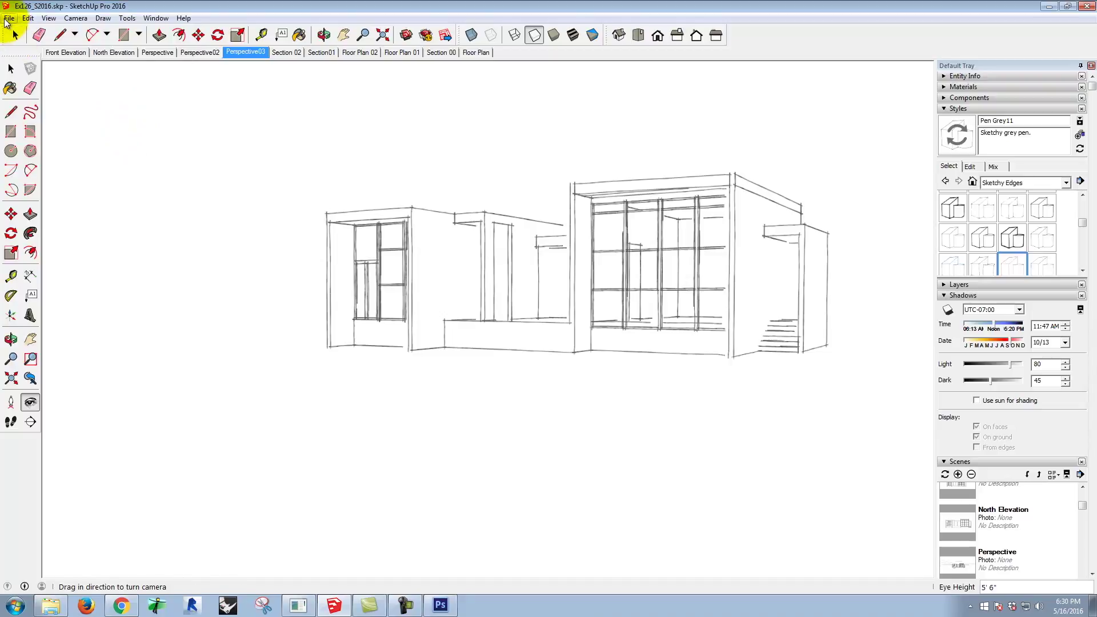
# - Export the grey pen view as the 2D JPEG Ex130_S2016e_penGray.jpg in the same folder
pyautogui.click(9, 19)
pyautogui.moveTo(44, 198)
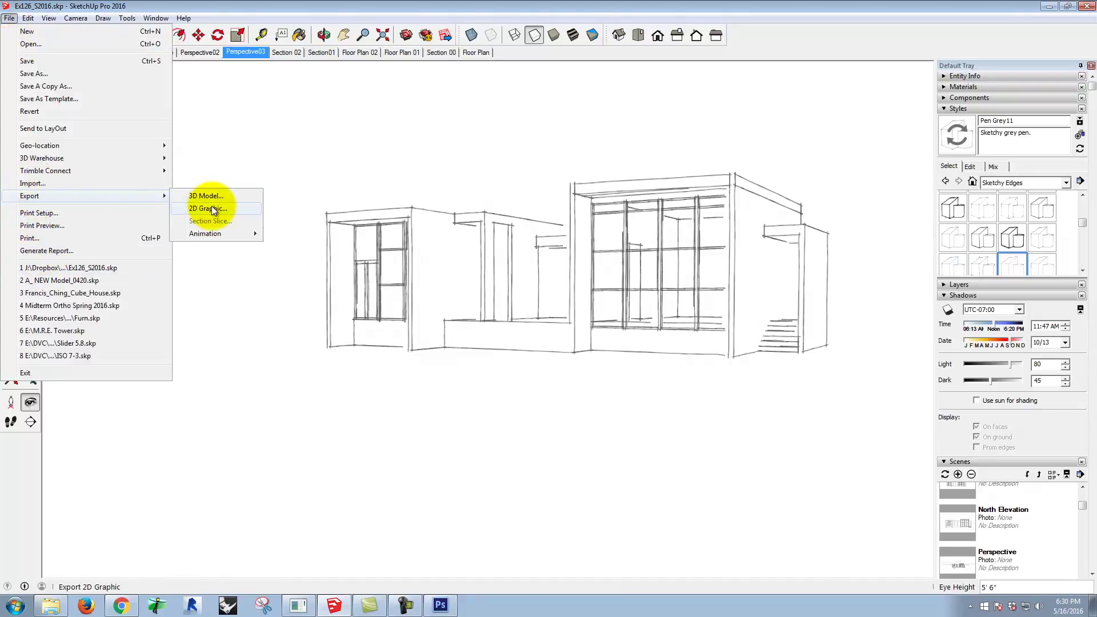
pyautogui.click(211, 209)
pyautogui.click(696, 188)
pyautogui.doubleClick(384, 389)
pyautogui.click(385, 389)
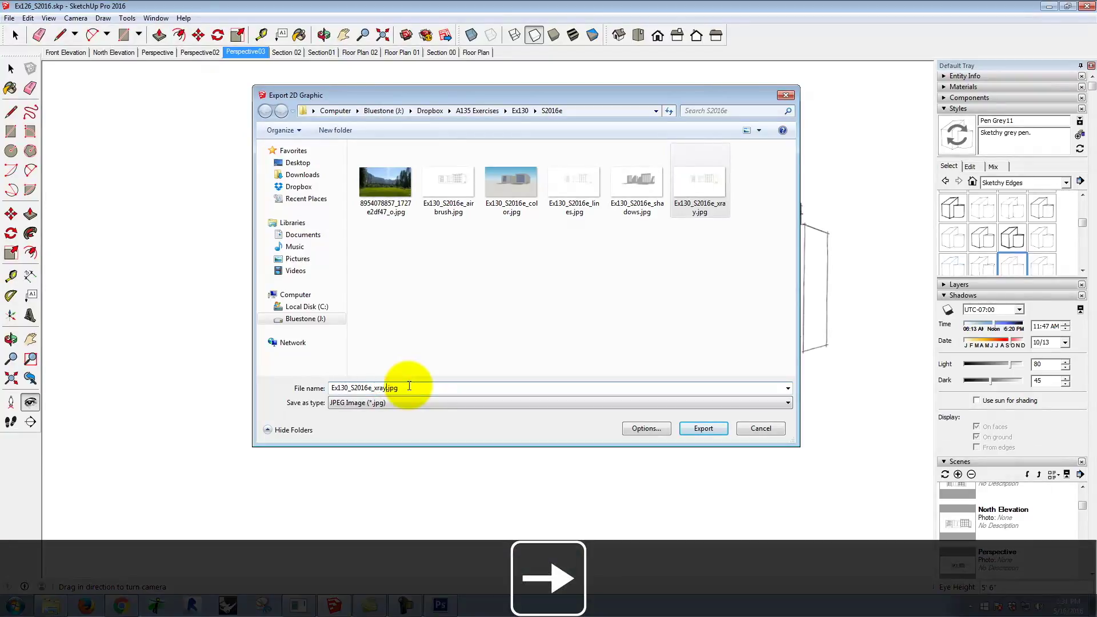
pyautogui.press('BackSpace')
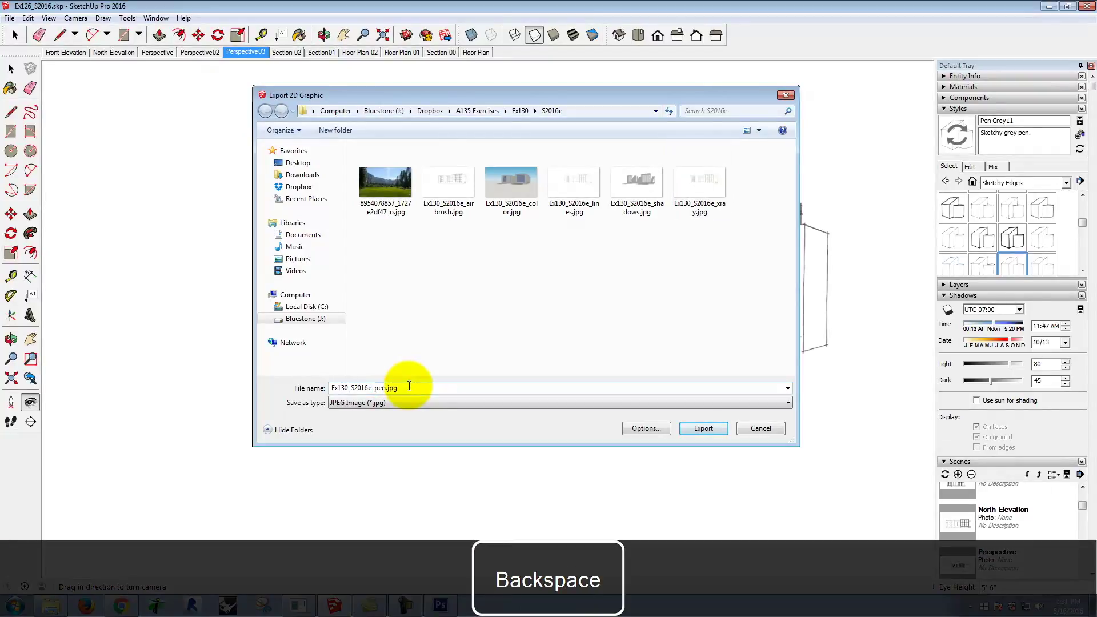
pyautogui.click(704, 429)
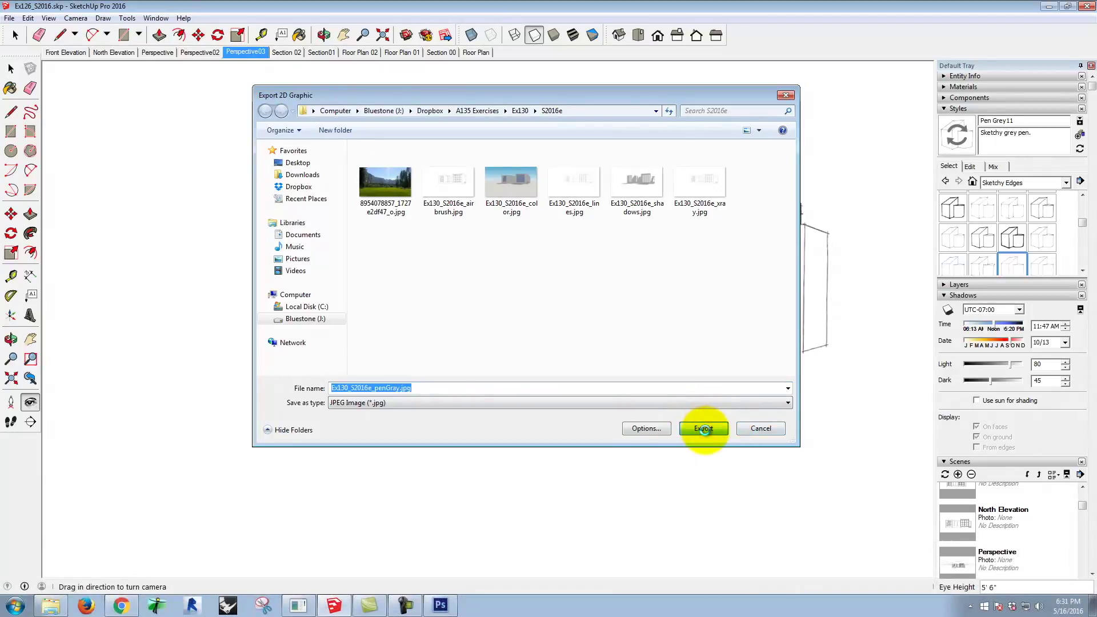
# - Switch to Photoshop and place Ex130_S2016e_lines.jpg over the color image, aligned with it at X 1500 px, Y 1344 px
pyautogui.click(442, 604)
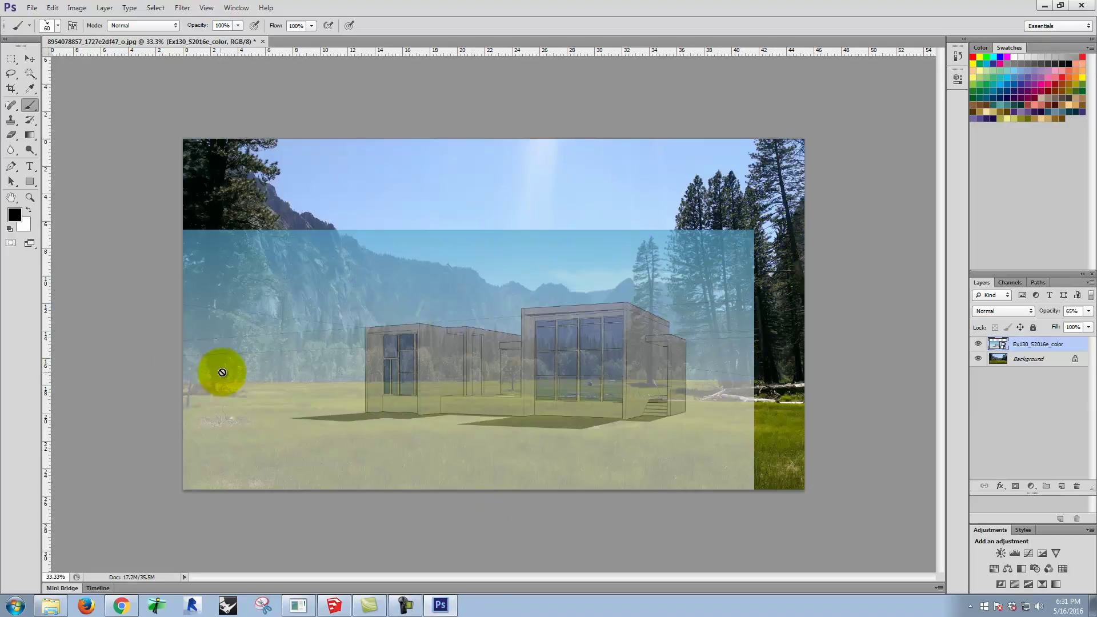
pyautogui.click(32, 8)
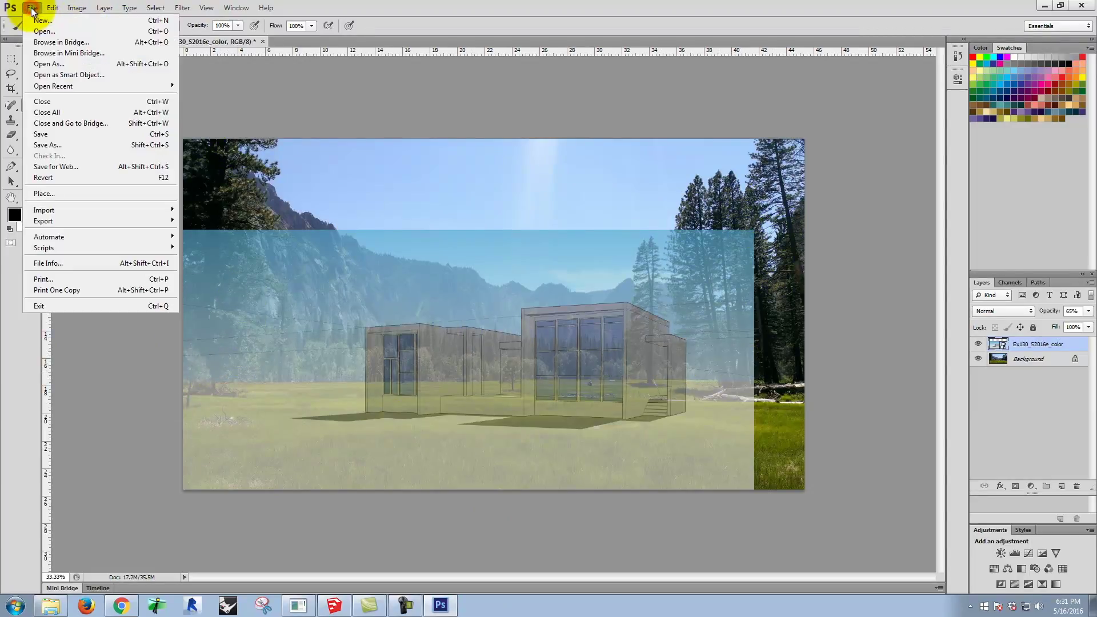
pyautogui.click(50, 198)
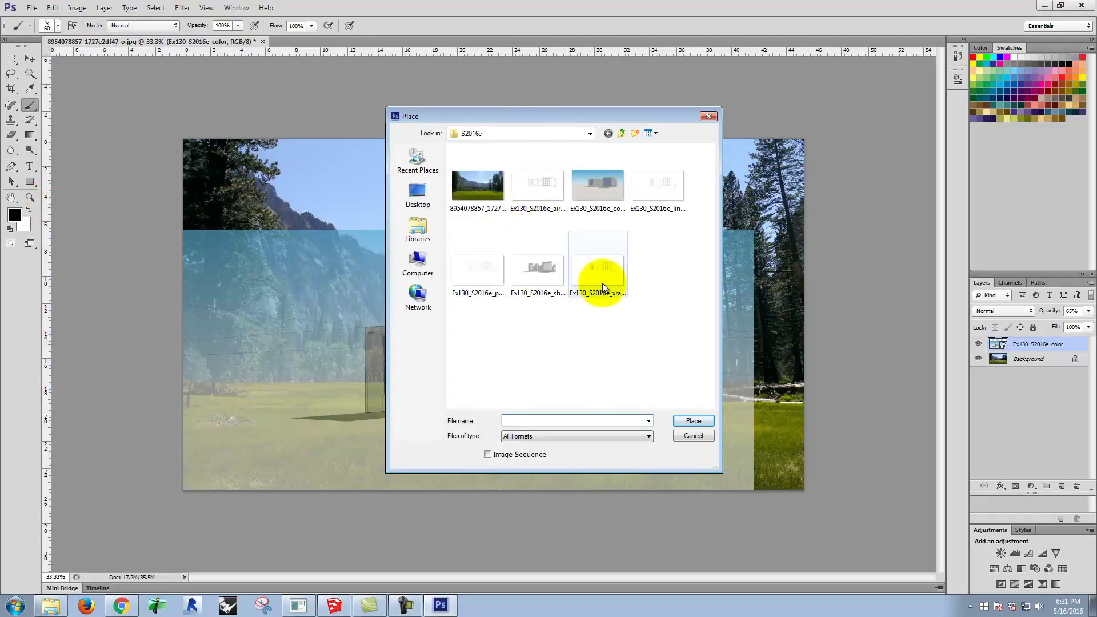
pyautogui.click(662, 187)
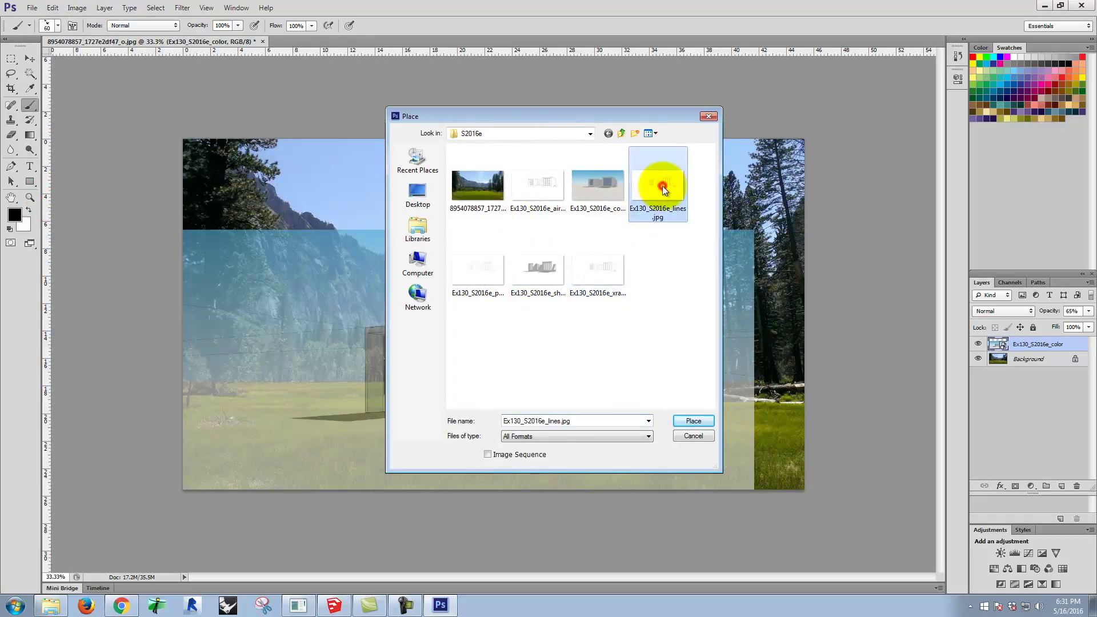
pyautogui.click(693, 420)
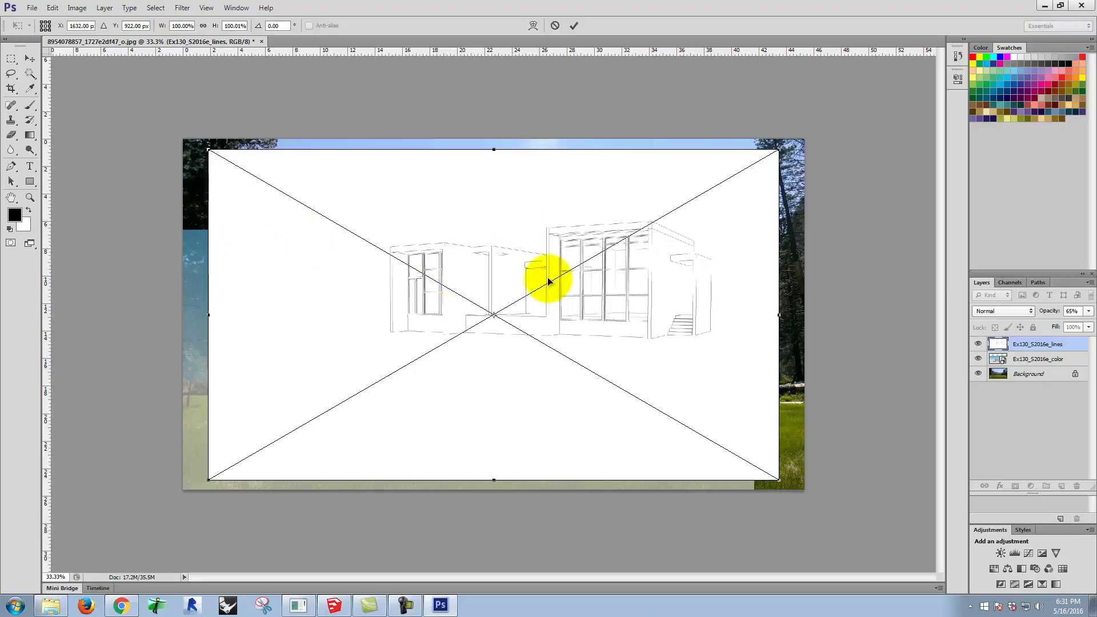
pyautogui.moveTo(617, 188); pyautogui.dragTo(592, 269)
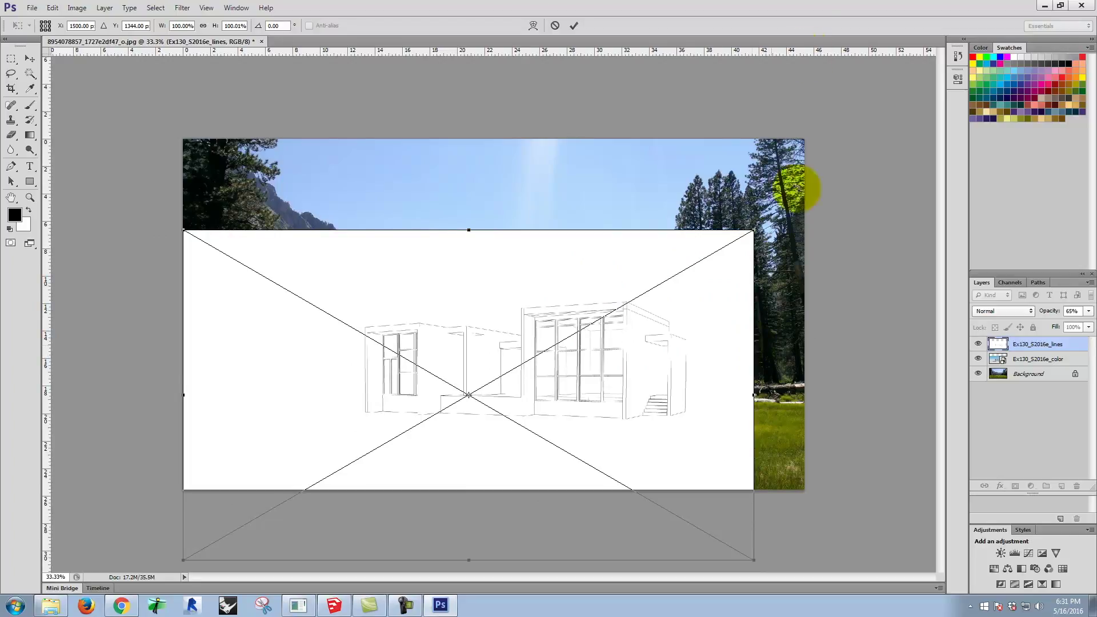
pyautogui.click(576, 27)
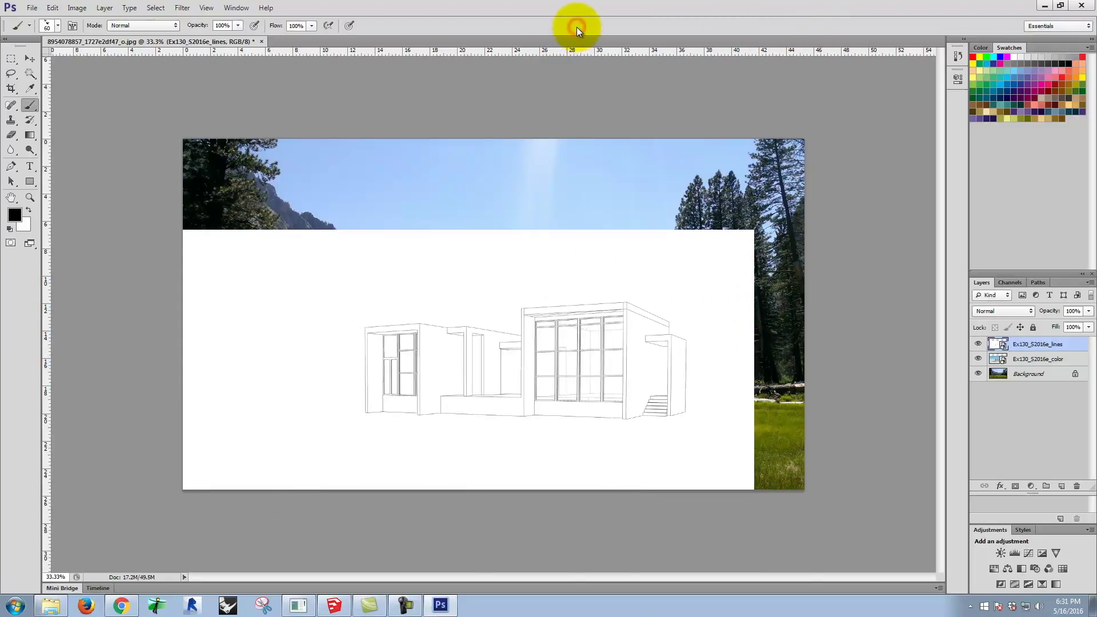
# - Place Ex130_S2016e_shadows.jpg above the lines layer, aligned with it at X 1500 px, Y 1344 px
pyautogui.click(32, 8)
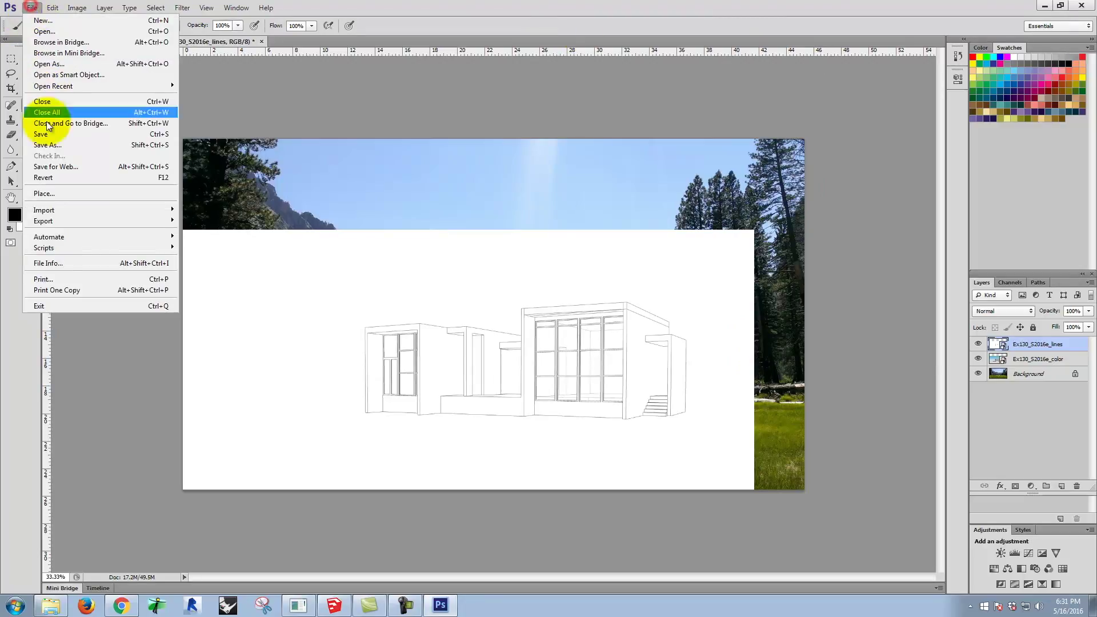
pyautogui.click(43, 193)
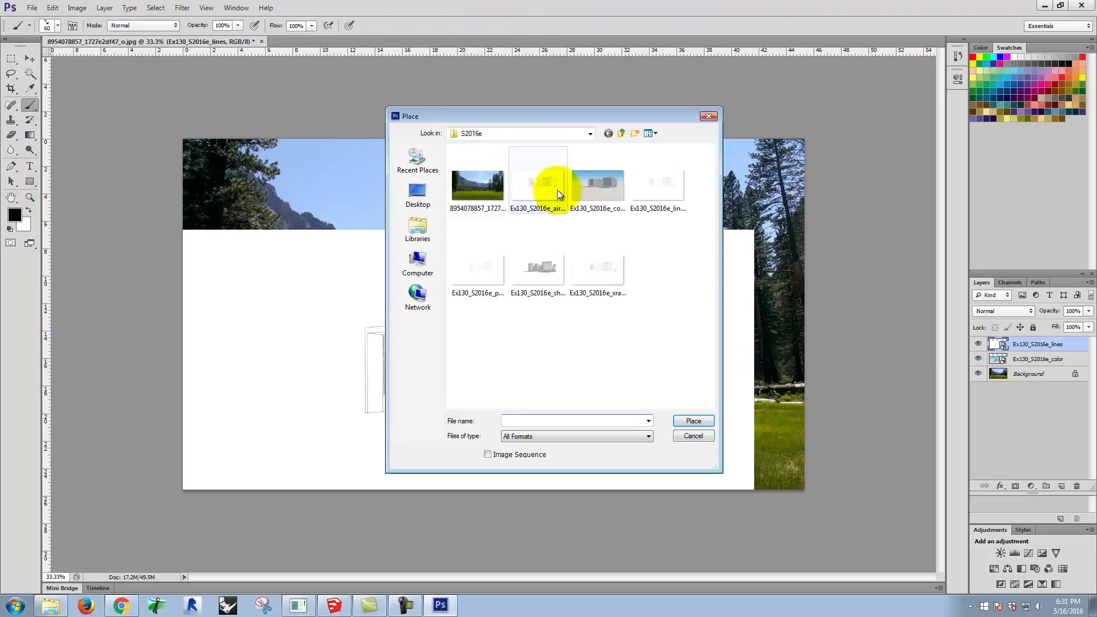
pyautogui.click(544, 276)
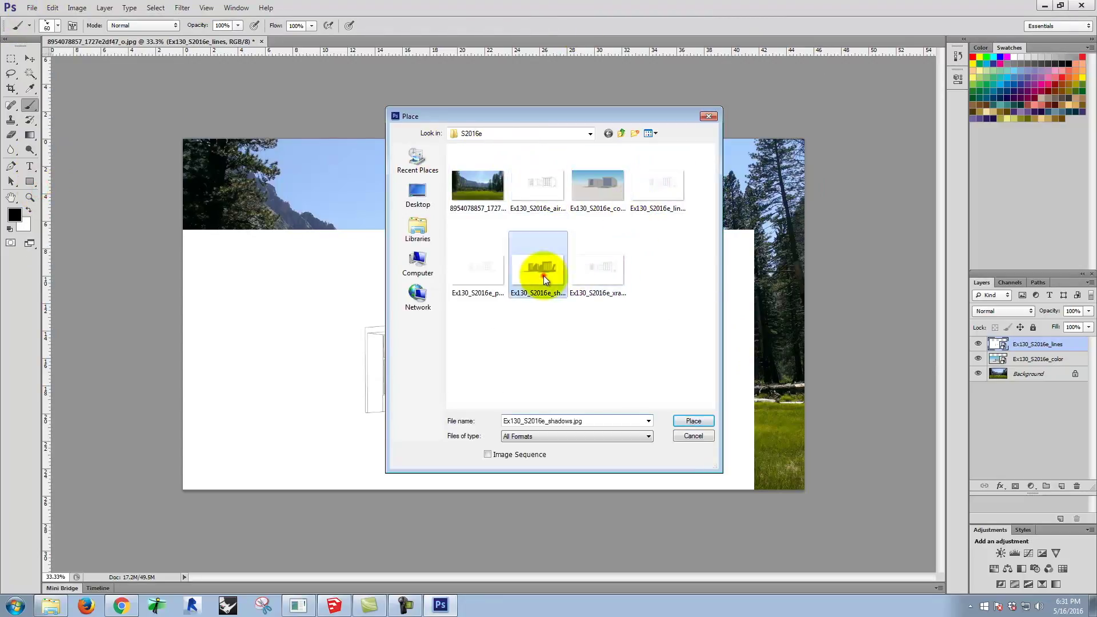
pyautogui.click(694, 420)
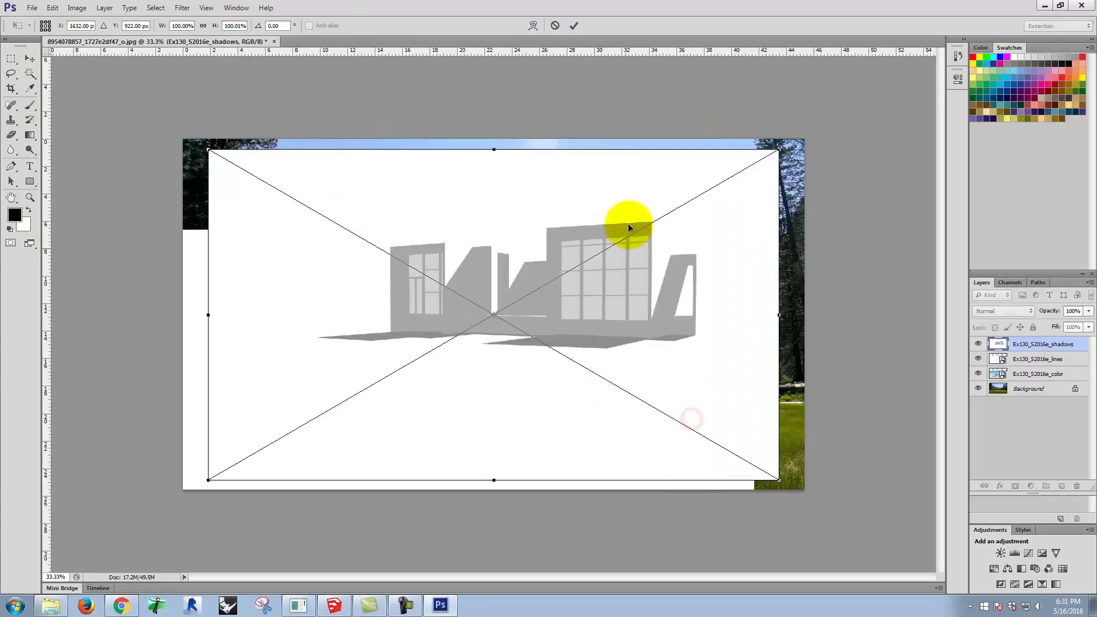
pyautogui.moveTo(646, 232); pyautogui.dragTo(636, 280)
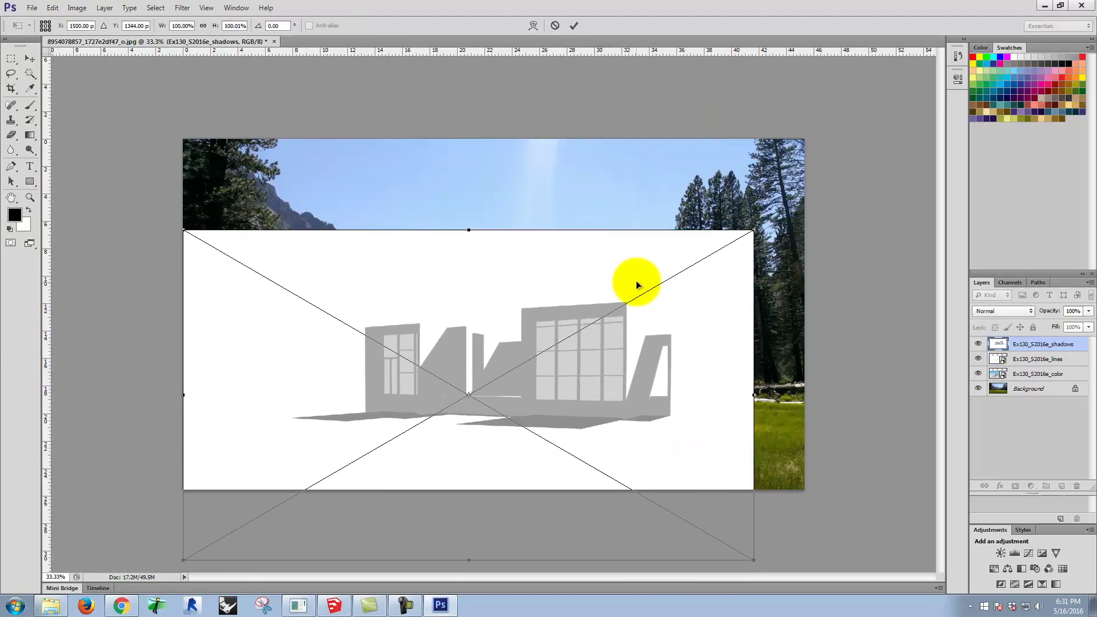
pyautogui.click(31, 7)
pyautogui.click(26, 10)
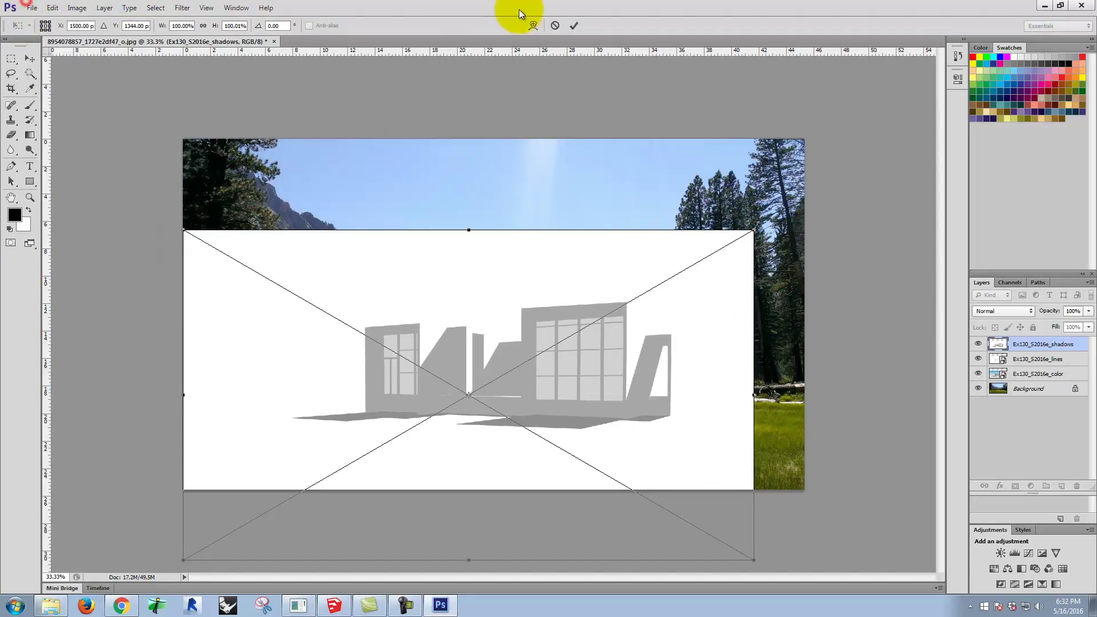
pyautogui.click(575, 25)
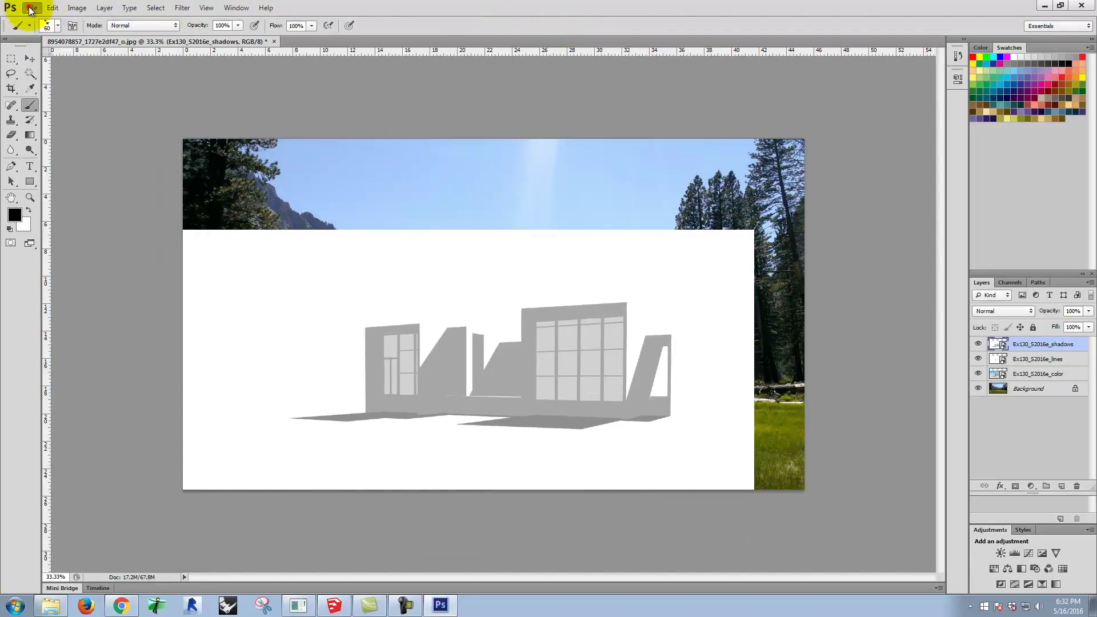
# - Place Ex130_S2016e_xray.jpg above the shadows layer, aligned with it at X 1500 px, Y 1344 px
pyautogui.click(30, 8)
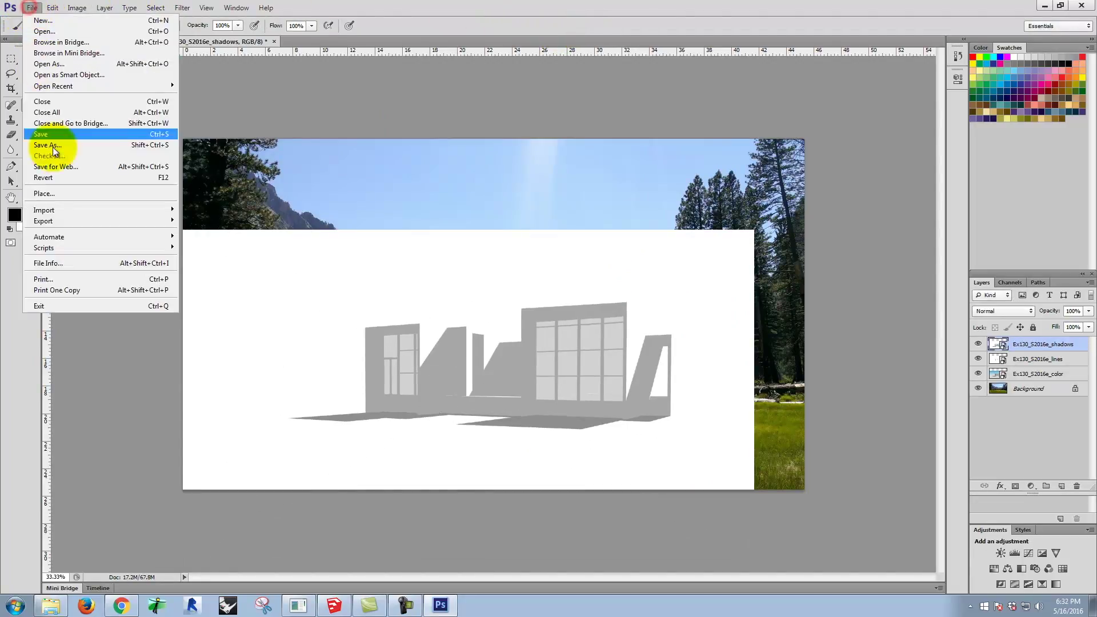
pyautogui.click(56, 196)
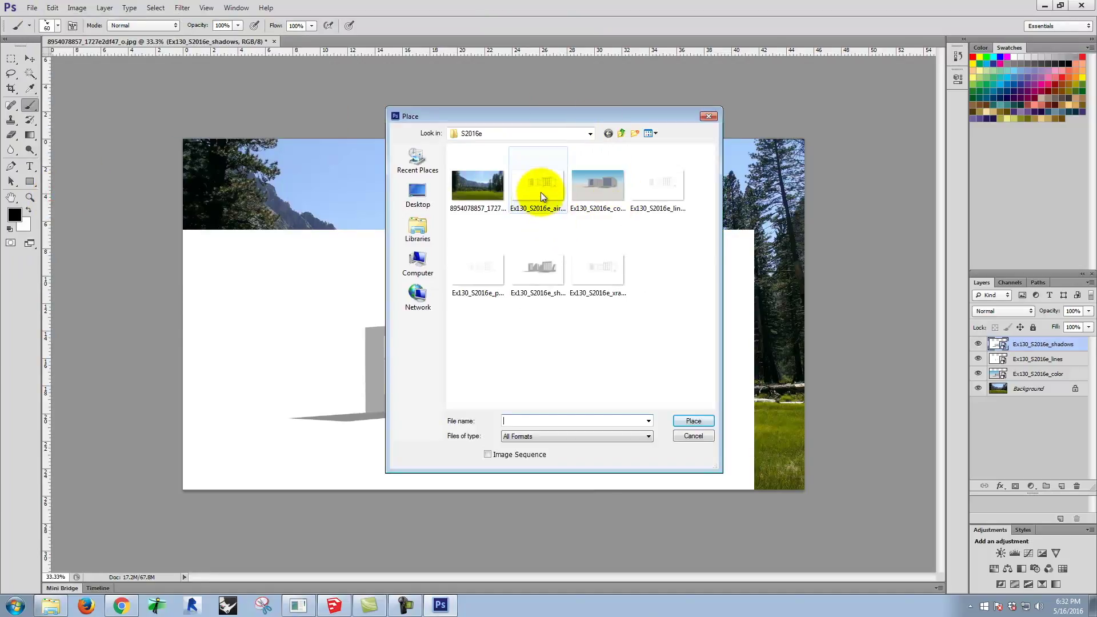
pyautogui.click(609, 274)
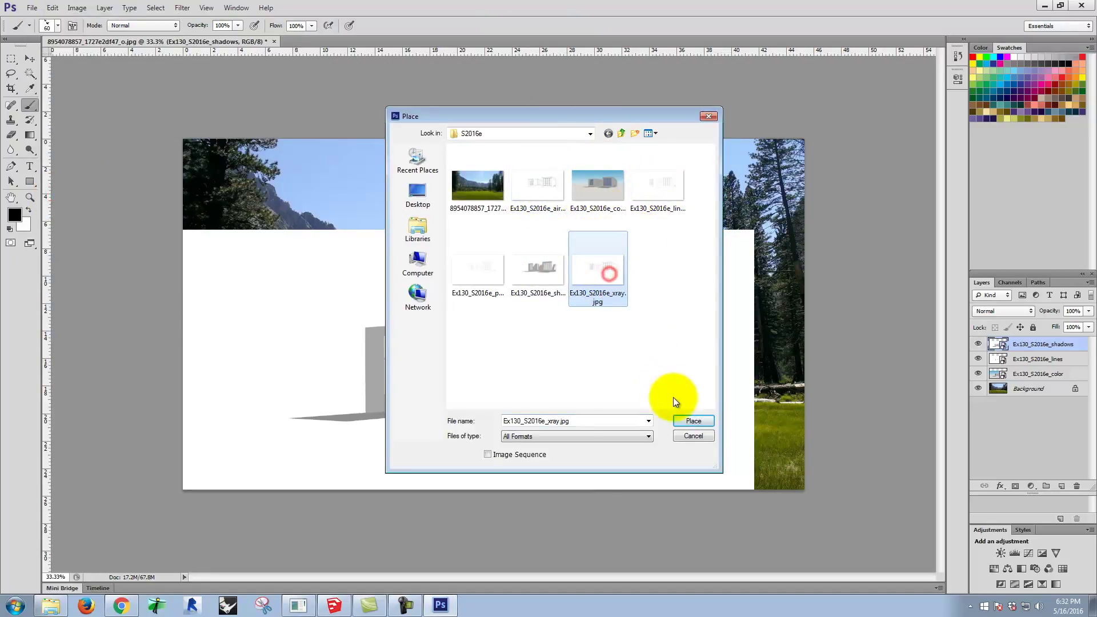
pyautogui.click(693, 421)
pyautogui.moveTo(642, 184); pyautogui.dragTo(615, 266)
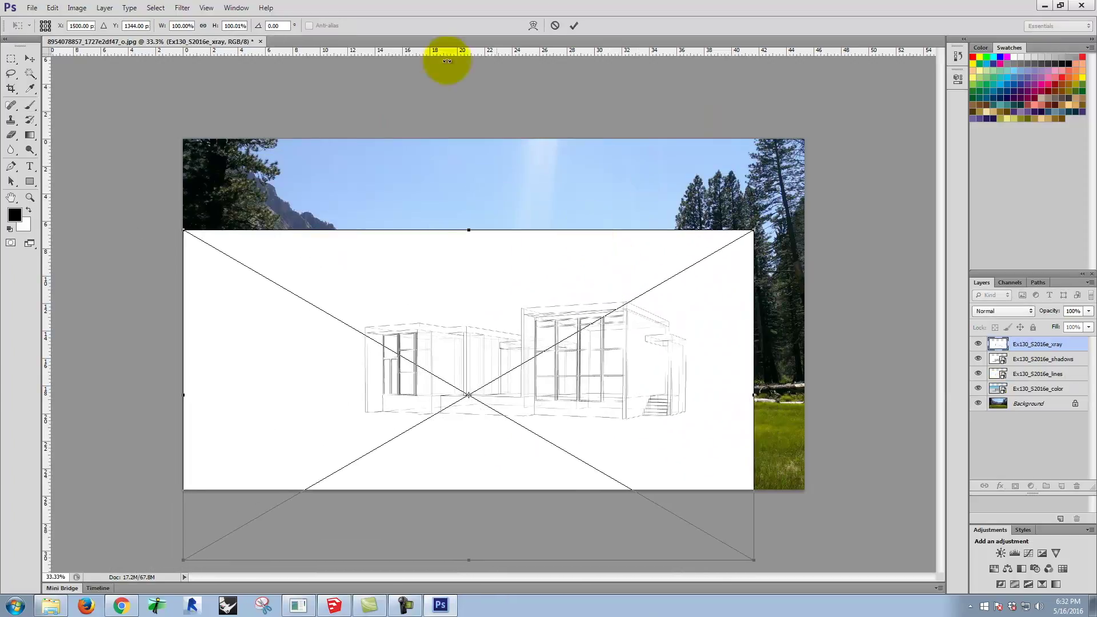
pyautogui.click(30, 8)
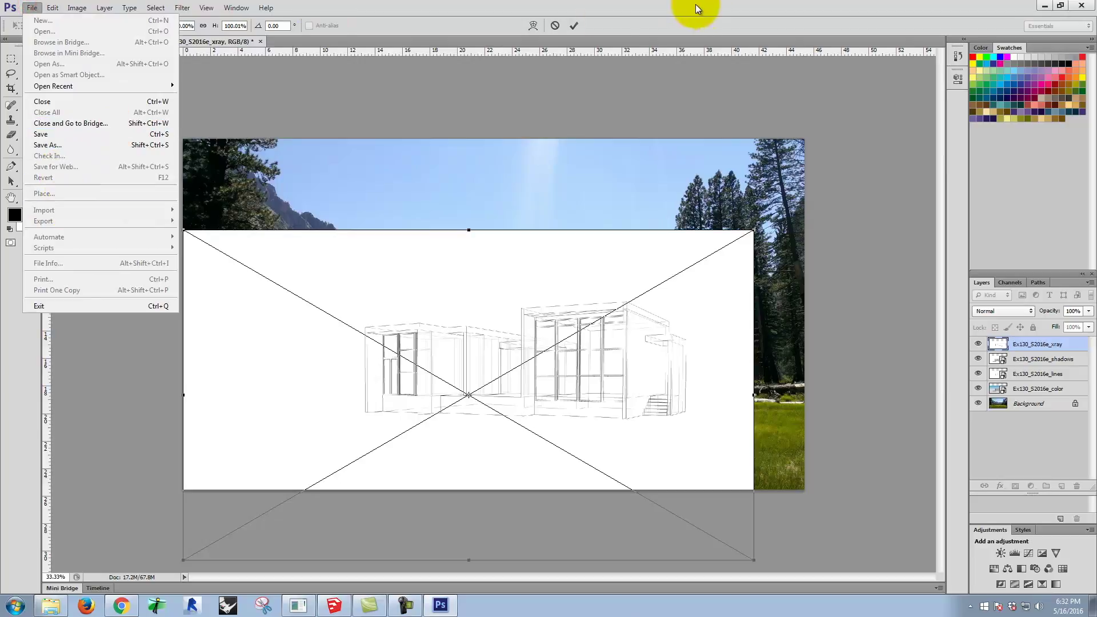
pyautogui.click(574, 26)
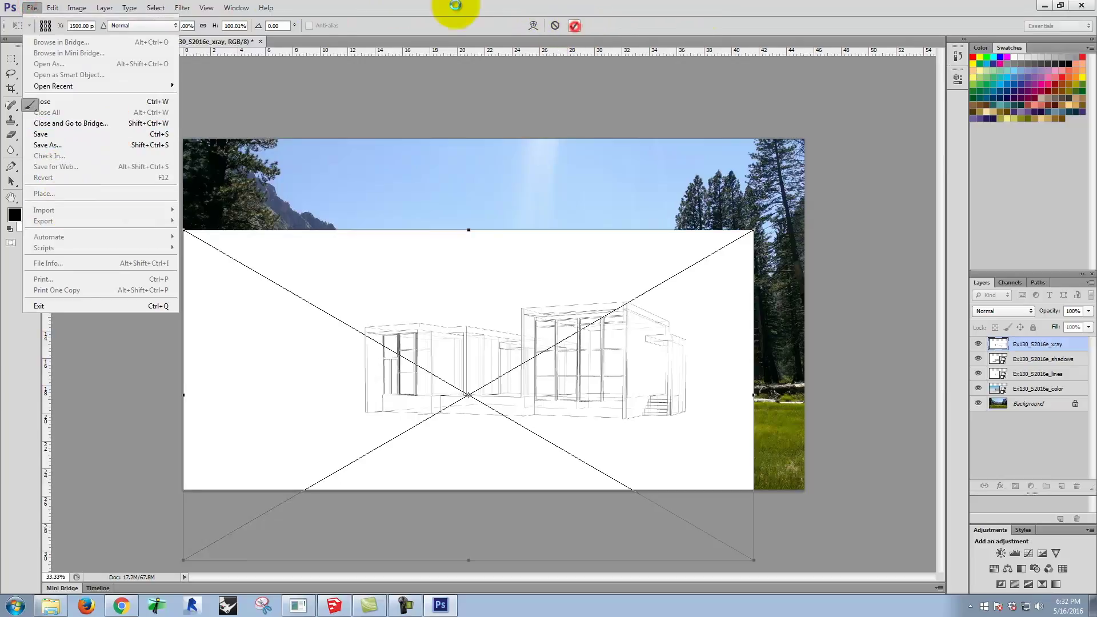
# - Place Ex130_S2016e_airbrush.jpg above the X-ray layer, aligned with it at X 1500 px
pyautogui.click(32, 8)
pyautogui.click(67, 195)
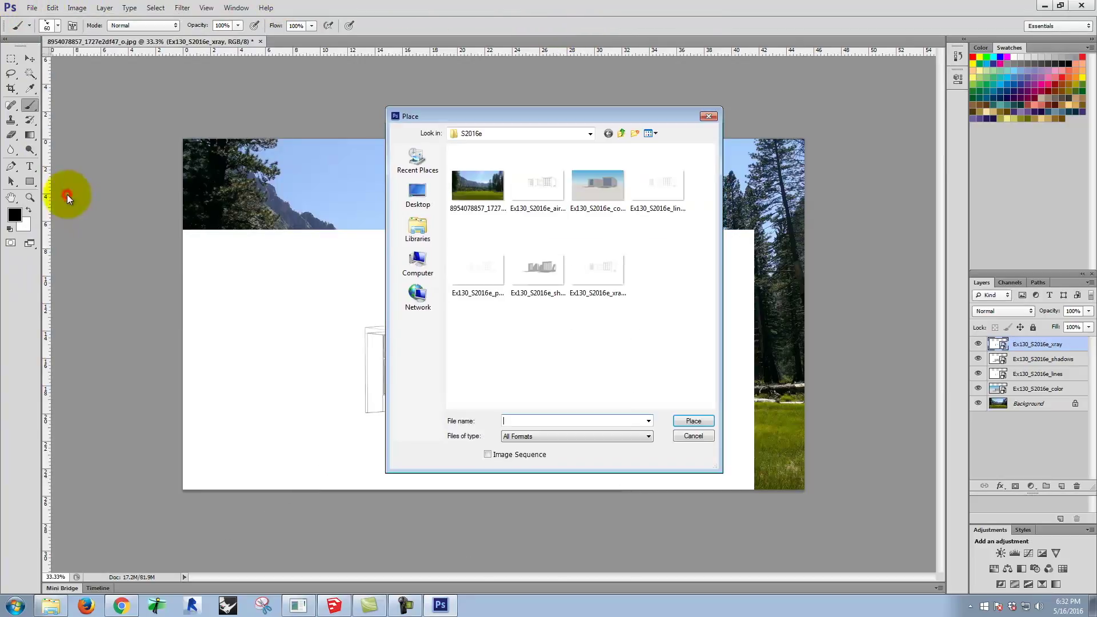
pyautogui.click(547, 194)
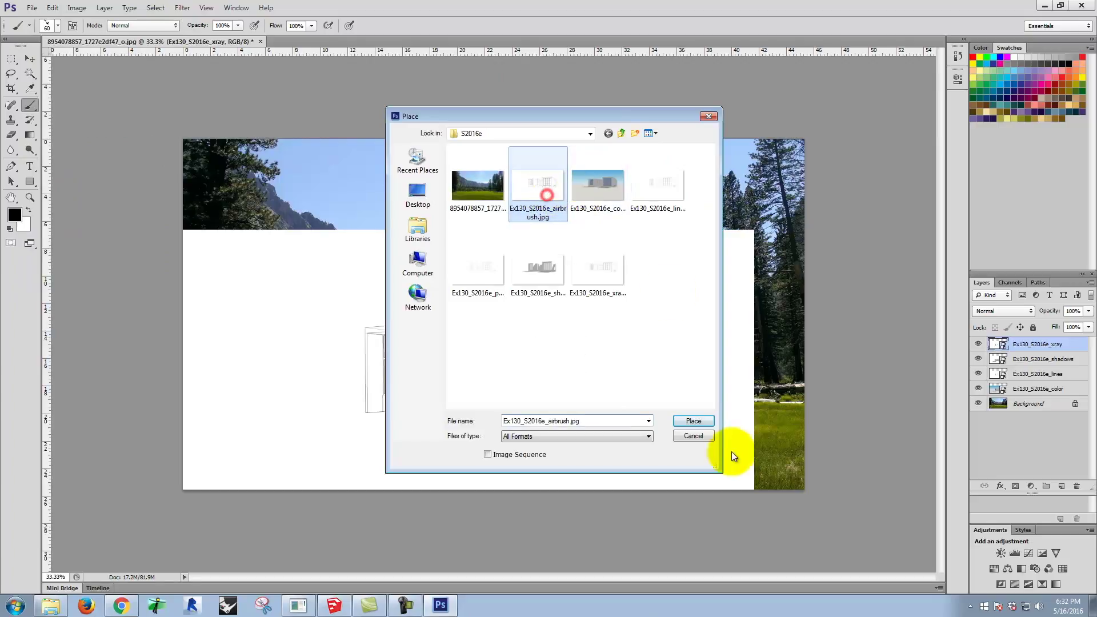
pyautogui.click(693, 420)
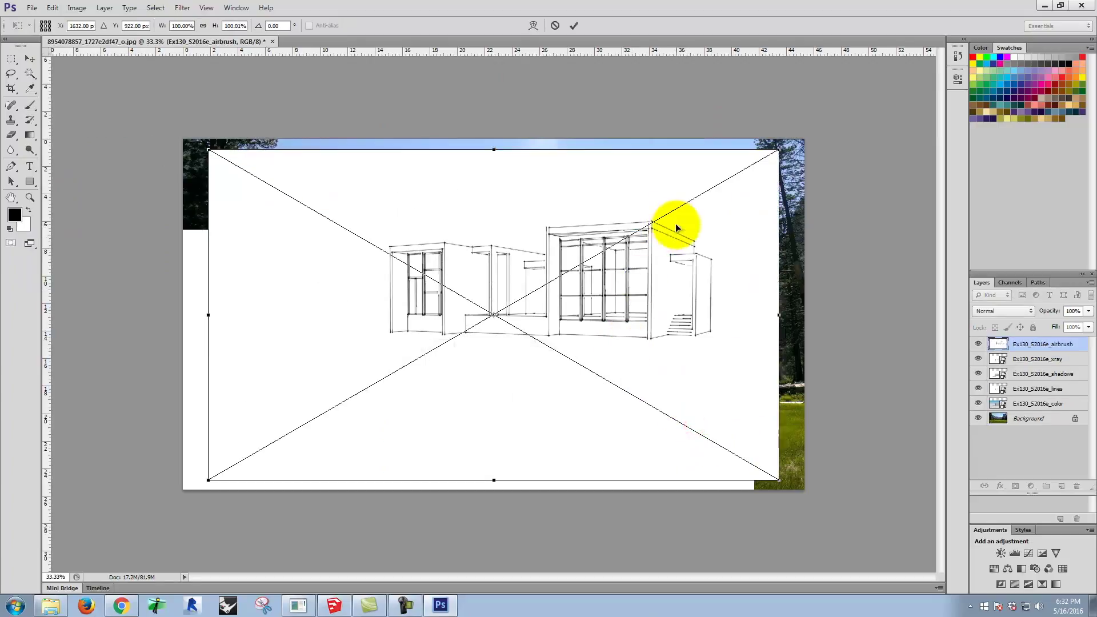
pyautogui.moveTo(620, 245)
pyautogui.mouseDown()
pyautogui.moveTo(493, 392)
pyautogui.moveTo(594, 328)
pyautogui.mouseUp()
pyautogui.click(574, 26)
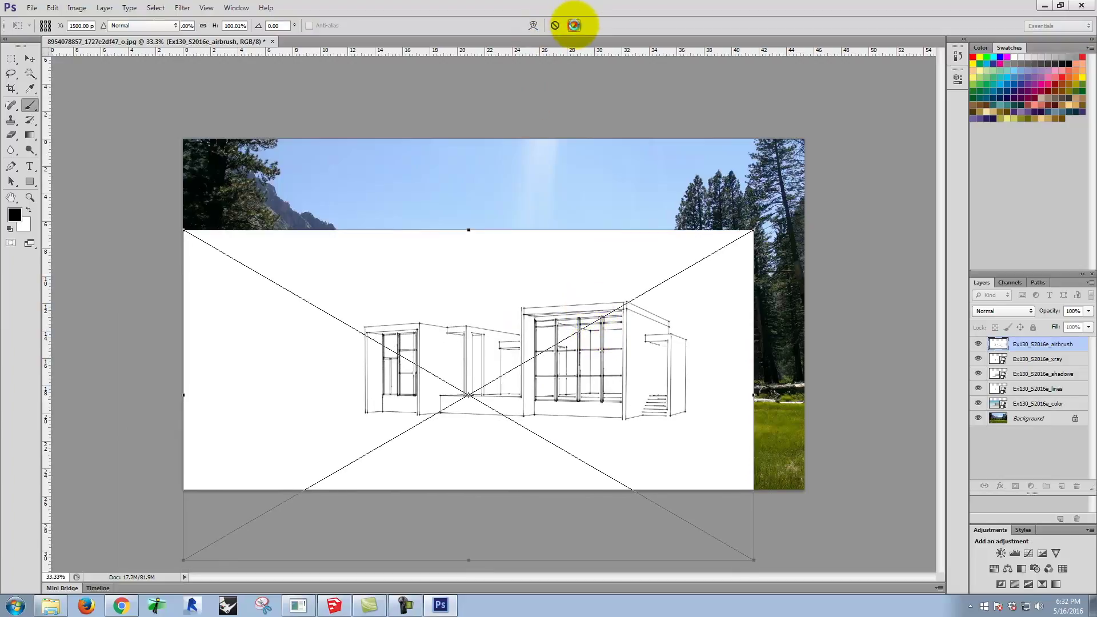
# - Place Ex130_S2016e_penGray.jpg above the airbrush layer, aligned with it at X 1500 px, Y 1344 px
pyautogui.click(32, 7)
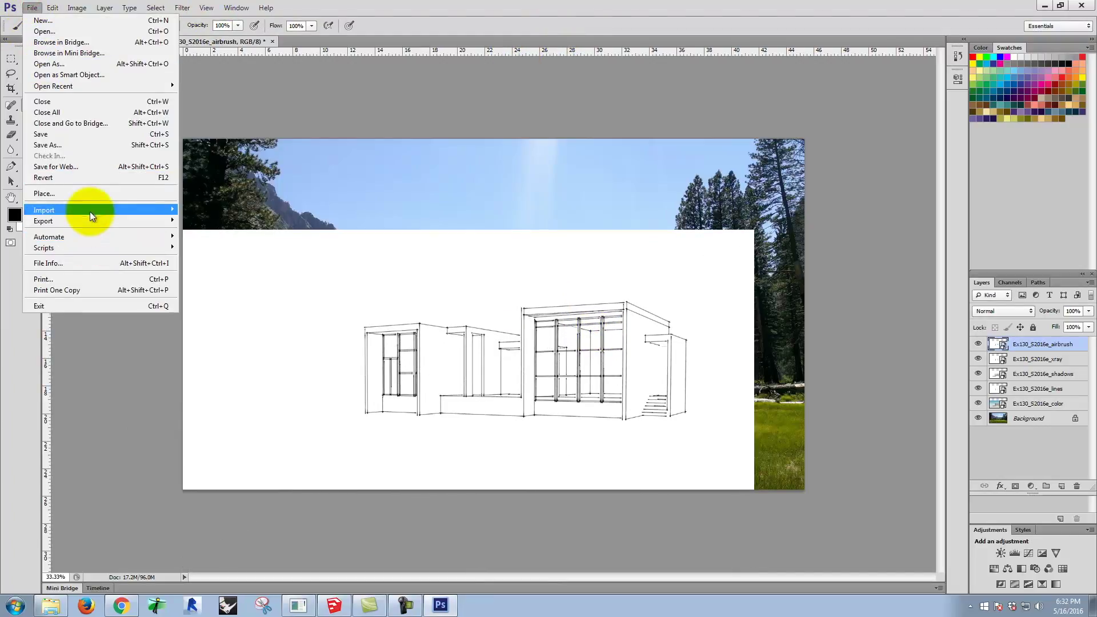
pyautogui.click(92, 195)
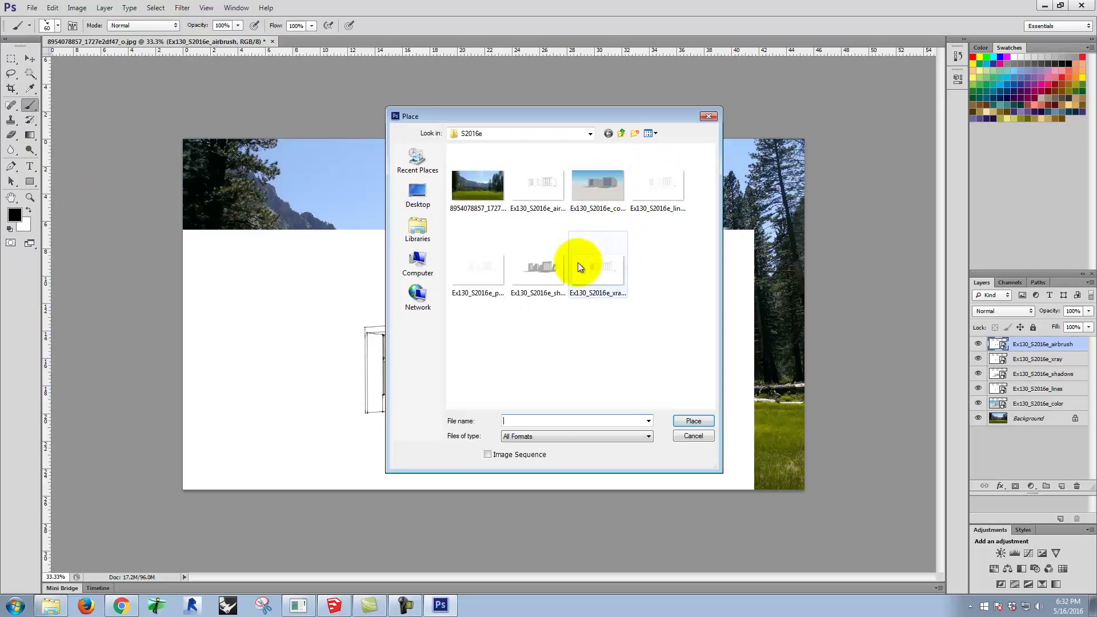
pyautogui.click(495, 269)
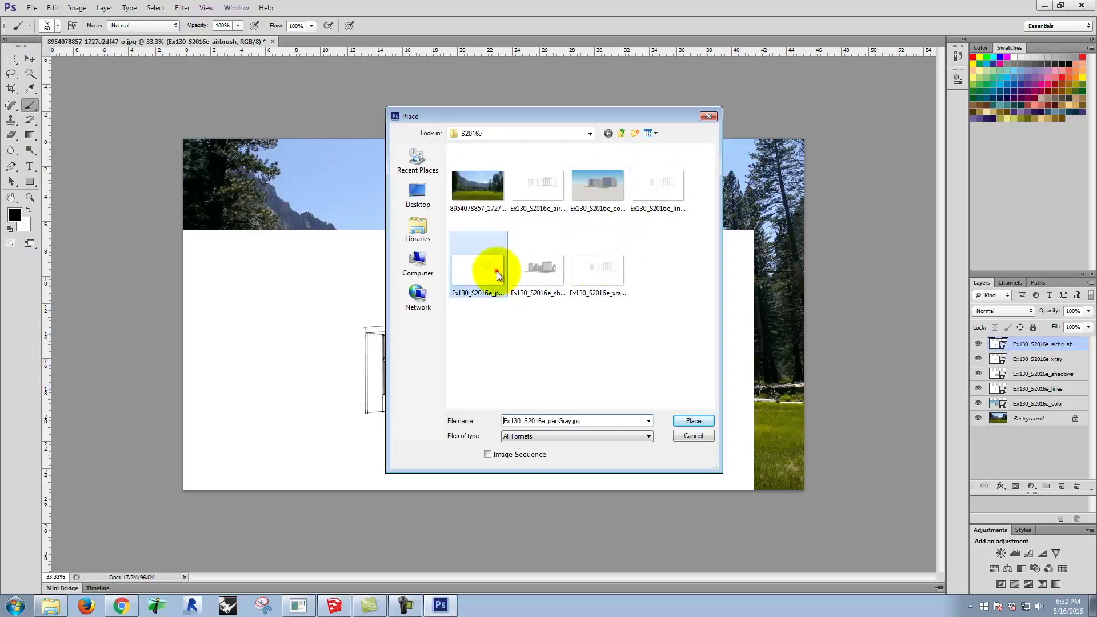
pyautogui.click(694, 421)
pyautogui.moveTo(581, 196); pyautogui.dragTo(555, 276)
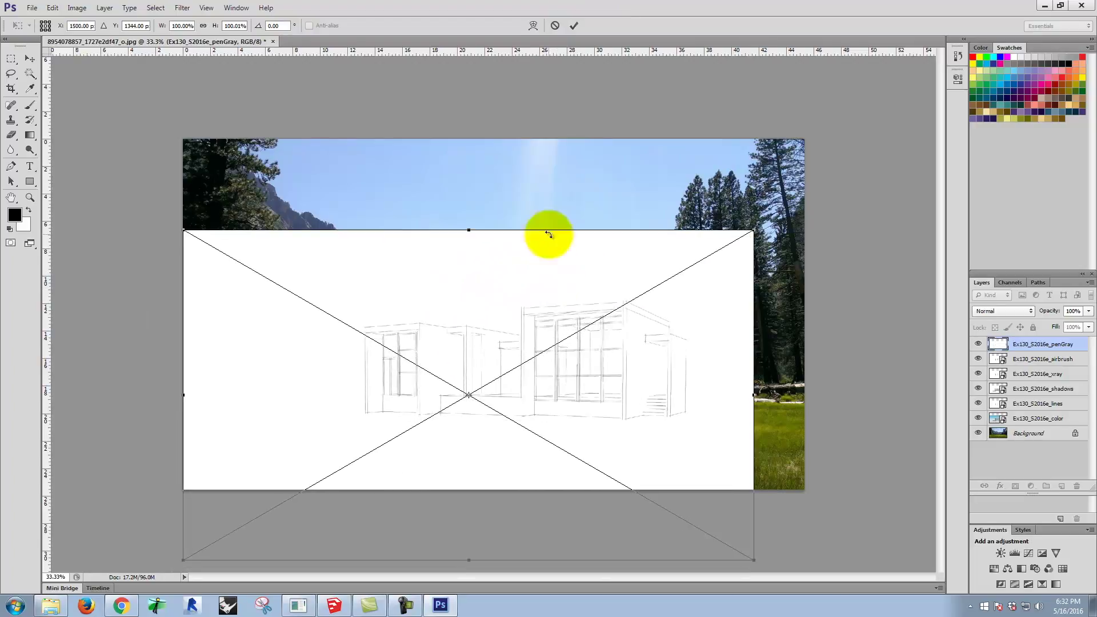
pyautogui.click(573, 25)
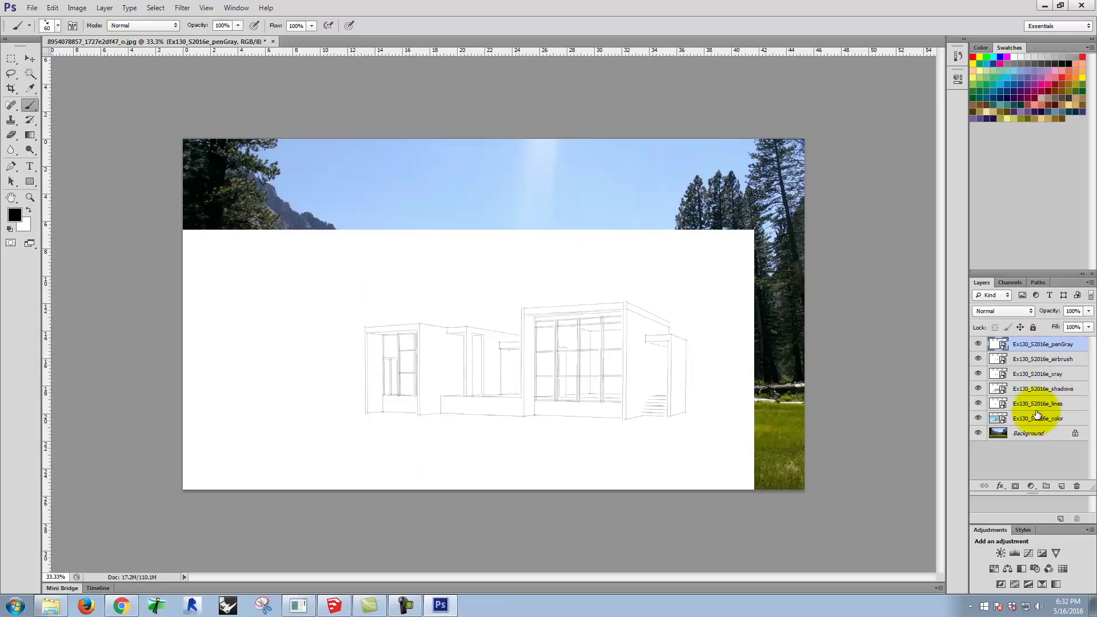
# - Set the blend mode of the penGray, airbrush and xray layers to Multiply
pyautogui.click(1010, 311)
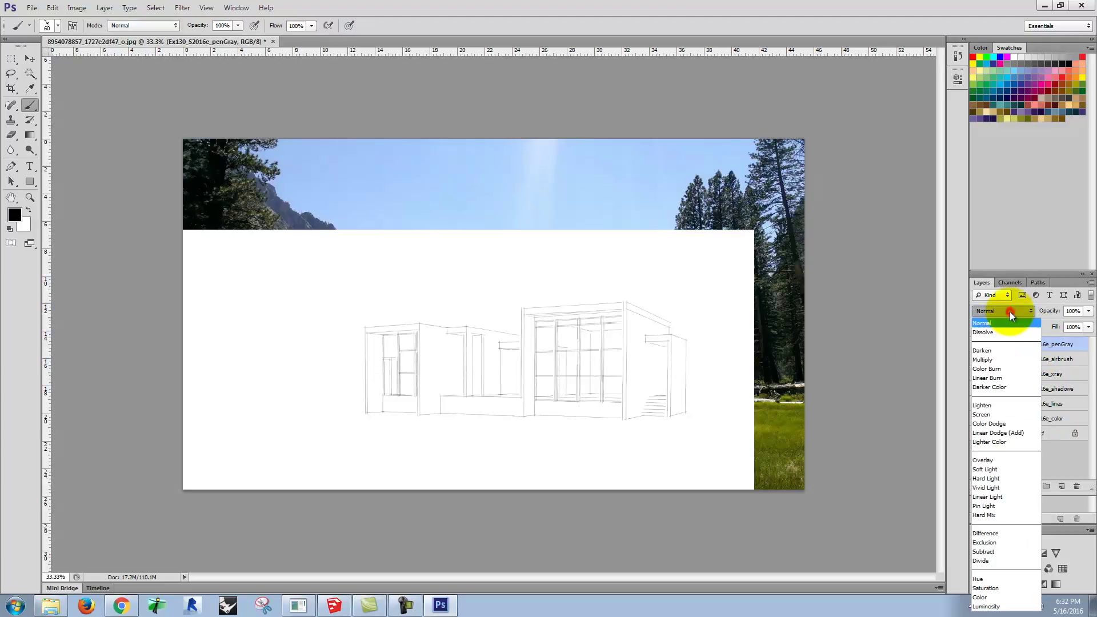
pyautogui.click(996, 357)
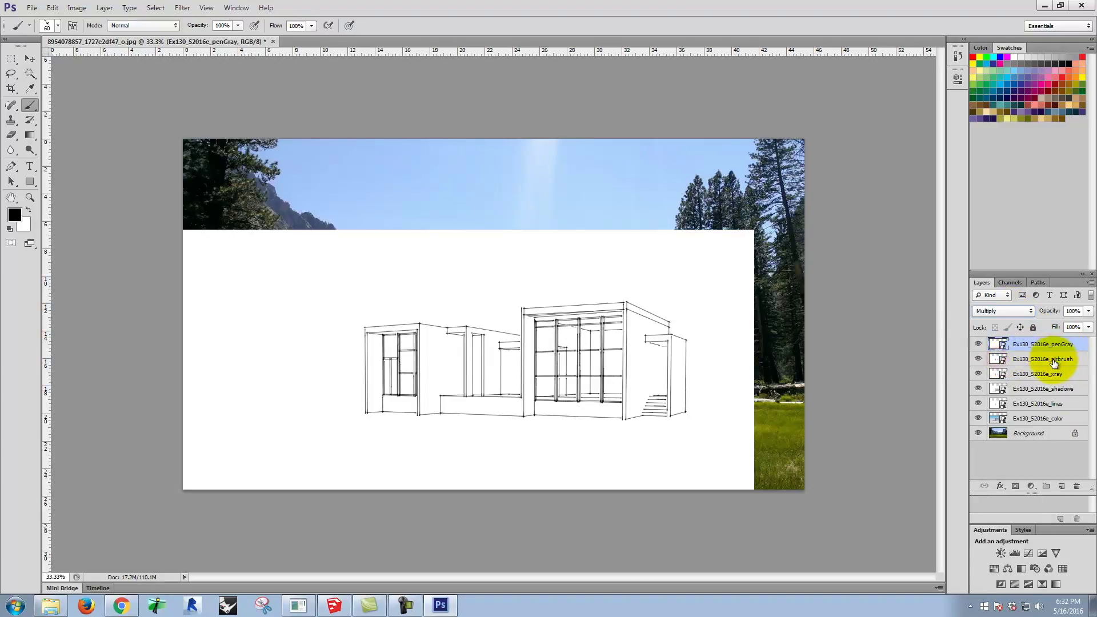
pyautogui.click(1053, 359)
pyautogui.click(1023, 311)
pyautogui.click(1013, 359)
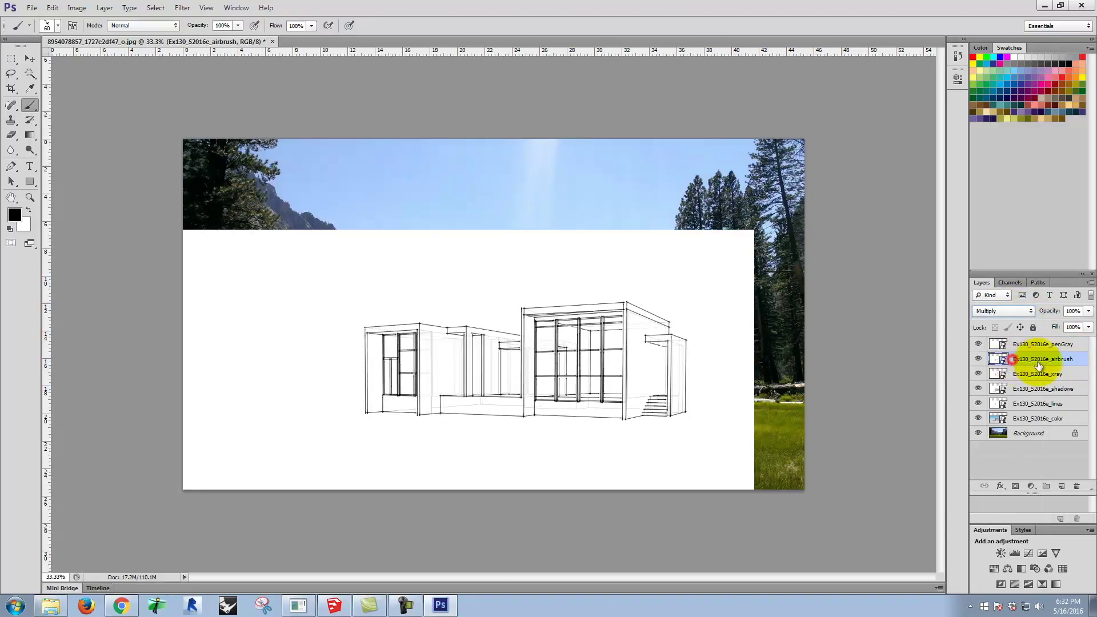
pyautogui.click(1029, 374)
pyautogui.click(1024, 312)
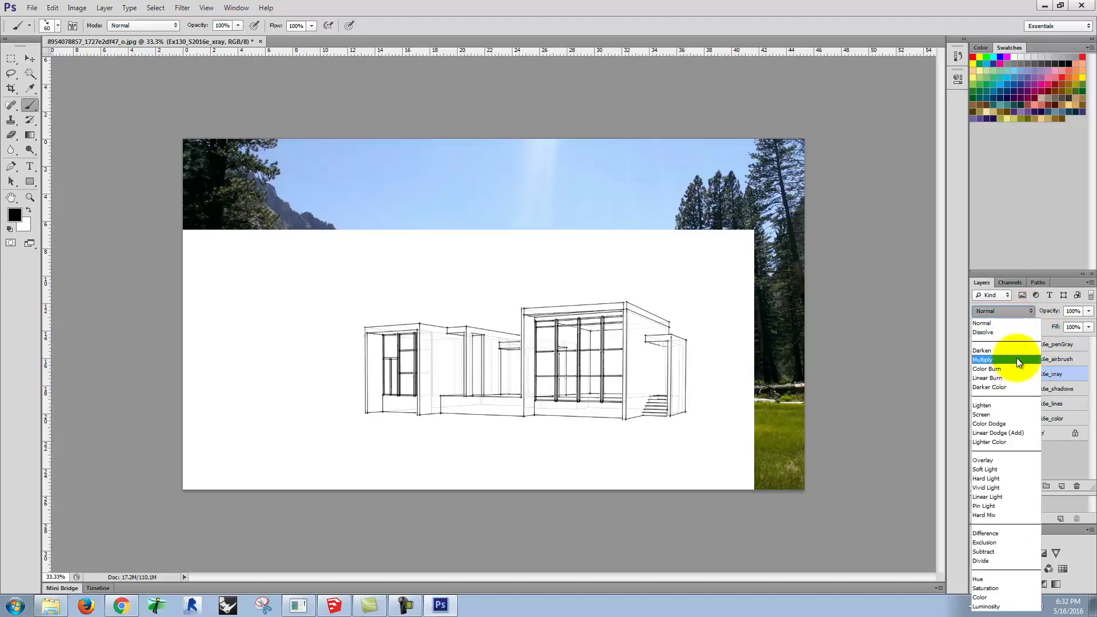
pyautogui.click(1017, 359)
# - Set the blend mode of the shadows and lines layers to Multiply
pyautogui.click(1048, 389)
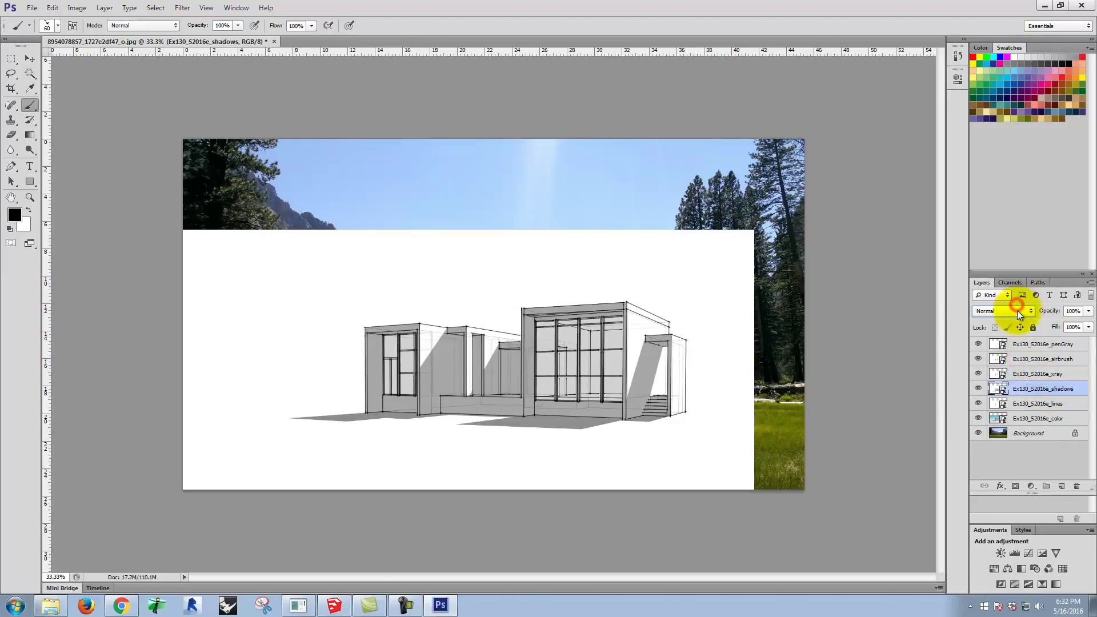
pyautogui.click(1017, 310)
pyautogui.click(1005, 359)
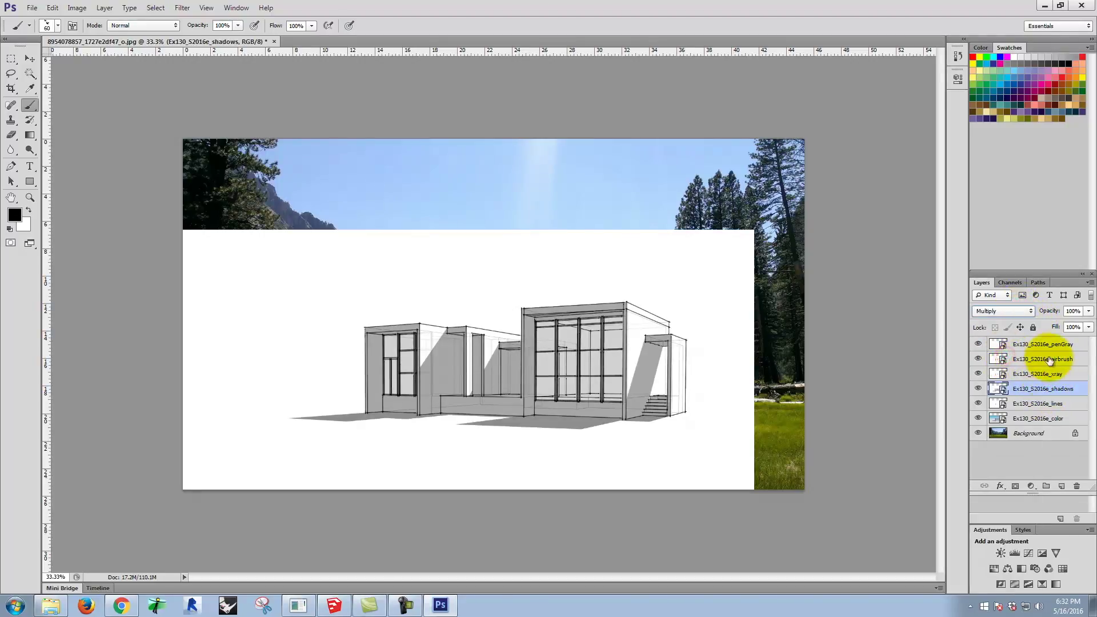
pyautogui.click(1039, 403)
pyautogui.click(1014, 311)
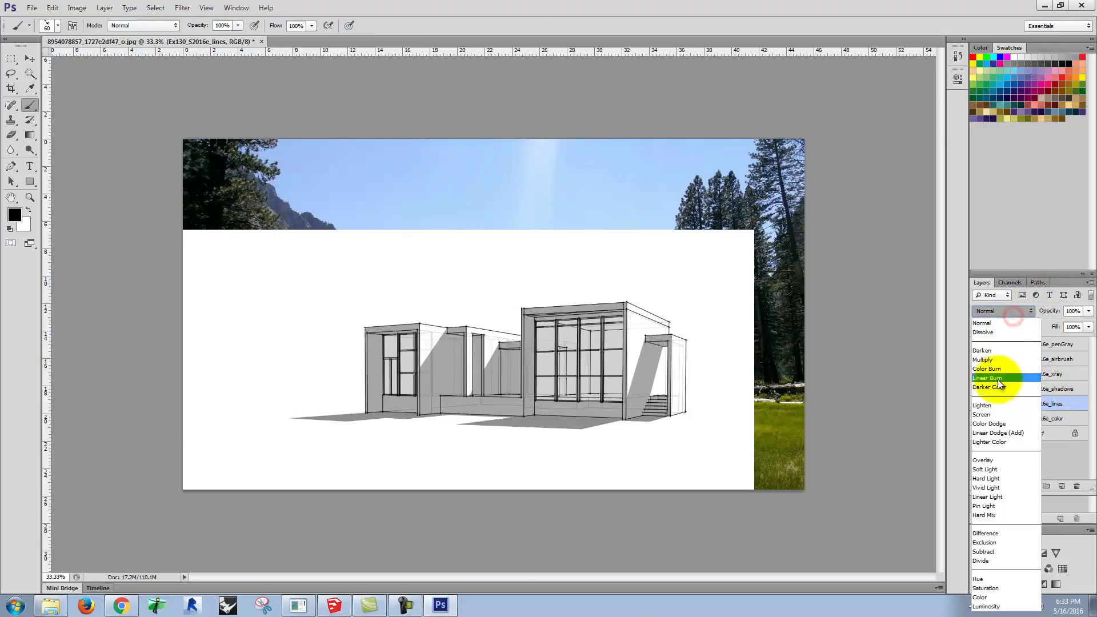
pyautogui.click(1002, 359)
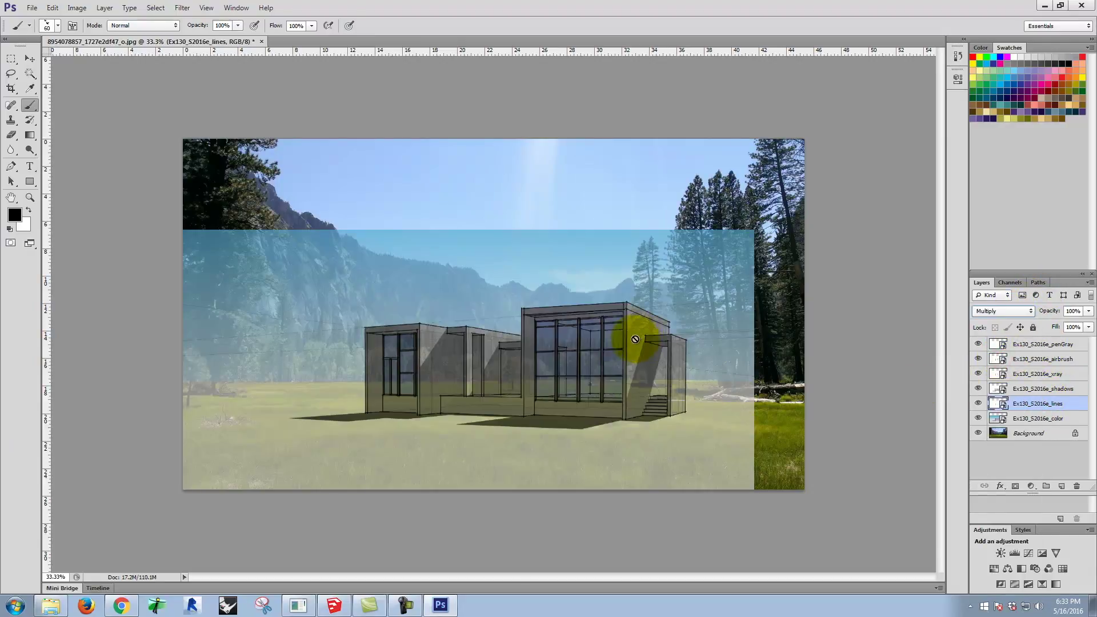
# - Hide the color layer and rename the five layers above it Lines, Shadows, XRay, Airbrush and Pen Gray
pyautogui.click(980, 419)
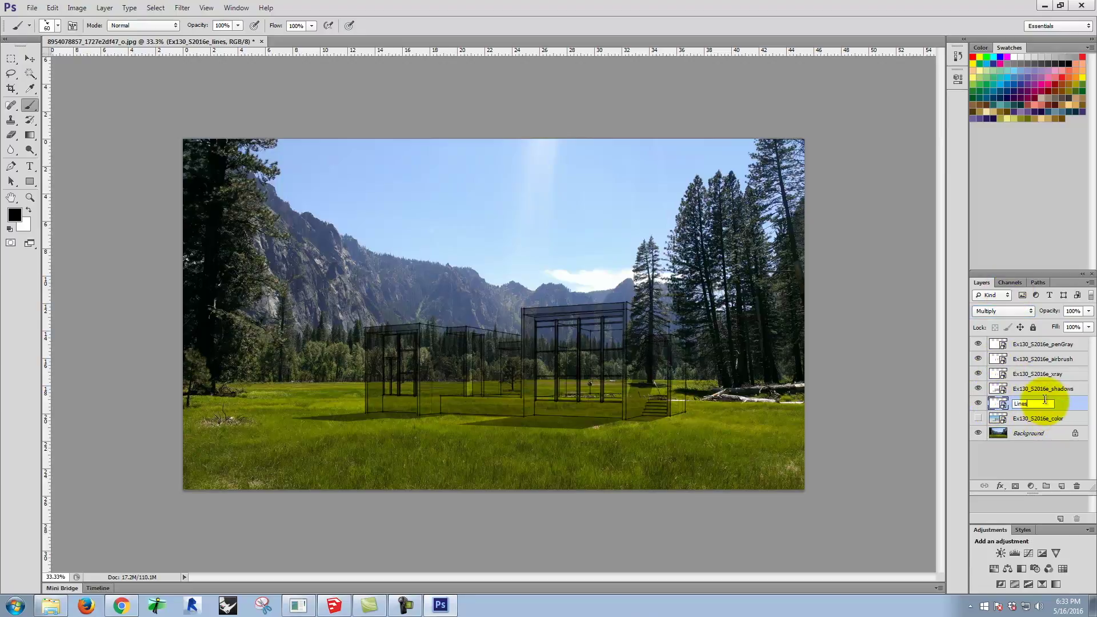
pyautogui.click(1065, 392)
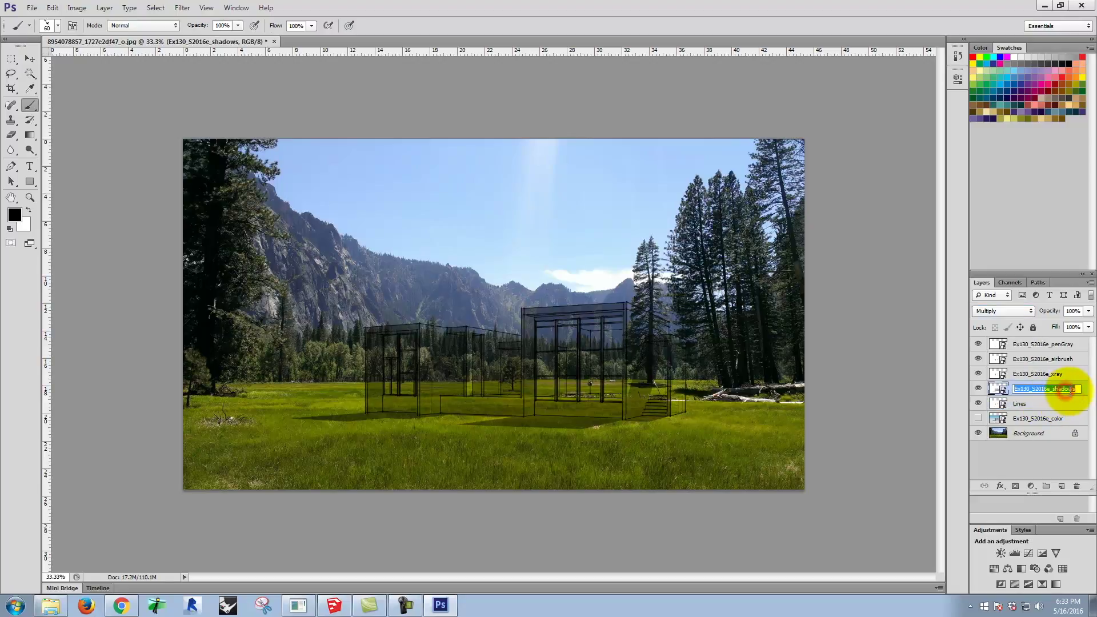
pyautogui.doubleClick(1061, 375)
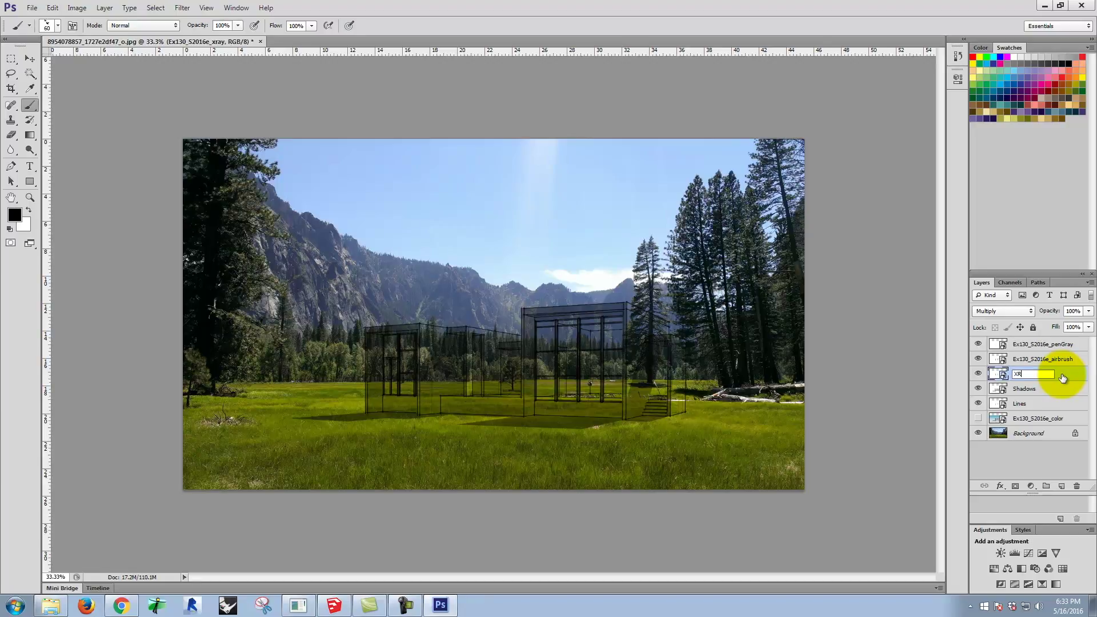
pyautogui.click(1059, 360)
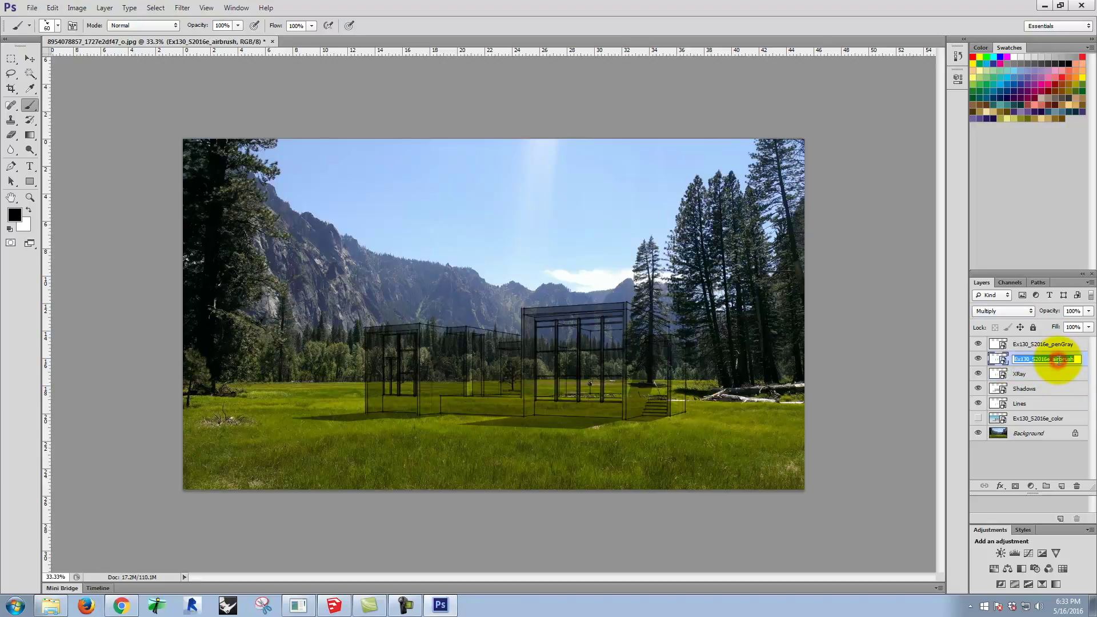
pyautogui.write('r')
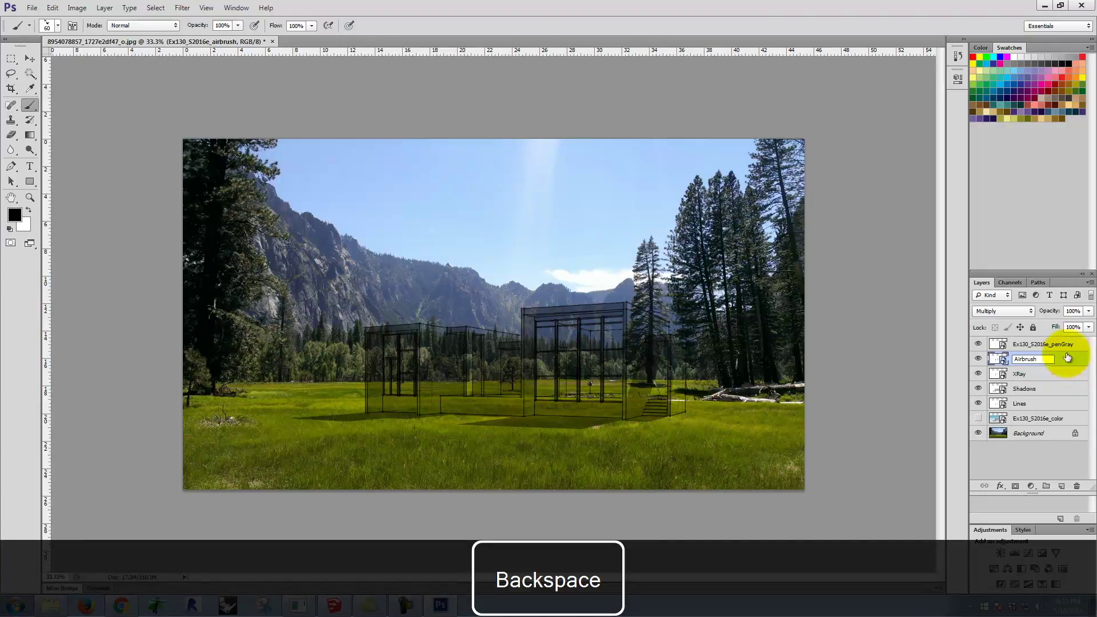
pyautogui.doubleClick(1065, 344)
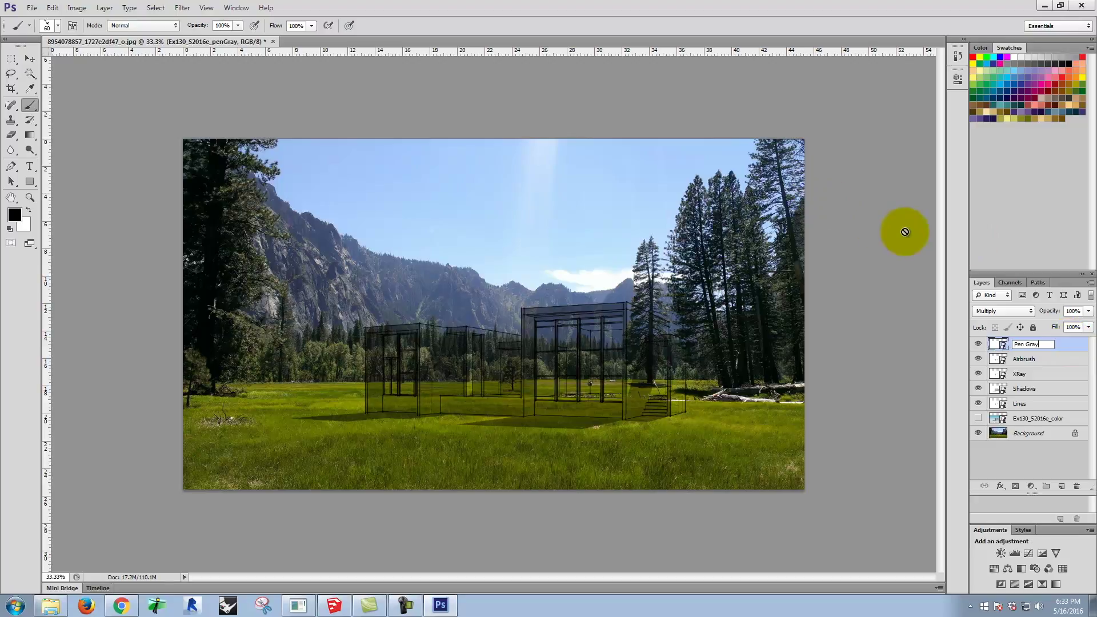
pyautogui.click(12, 59)
pyautogui.click(236, 90)
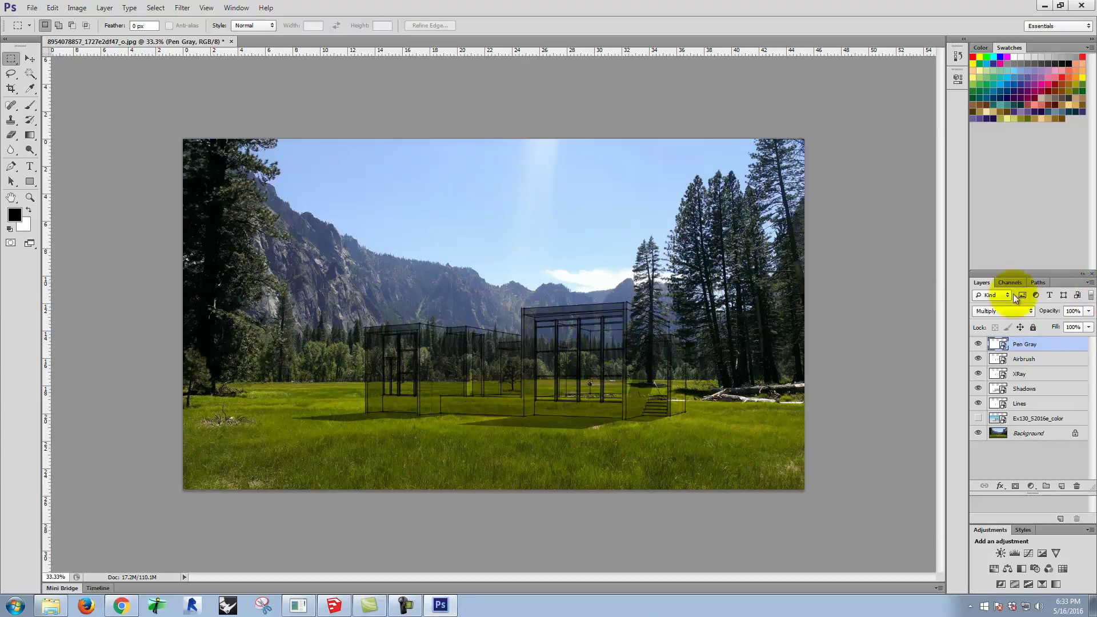
# - Hide the Background and every overlay layer except Lines
pyautogui.moveTo(979, 344); pyautogui.dragTo(984, 410)
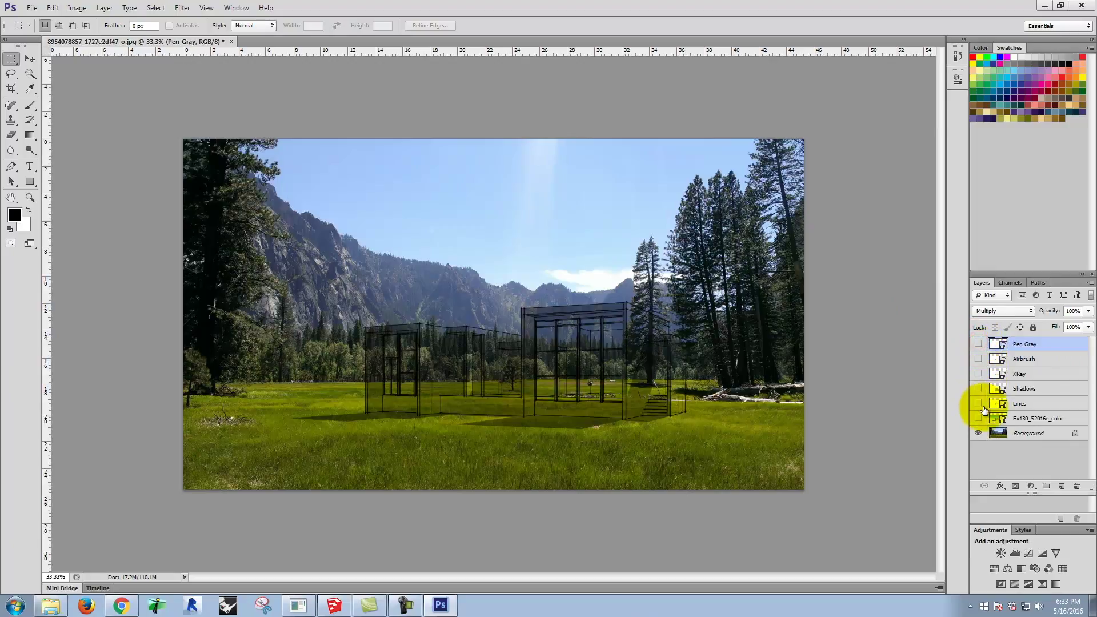
pyautogui.click(979, 402)
pyautogui.click(981, 436)
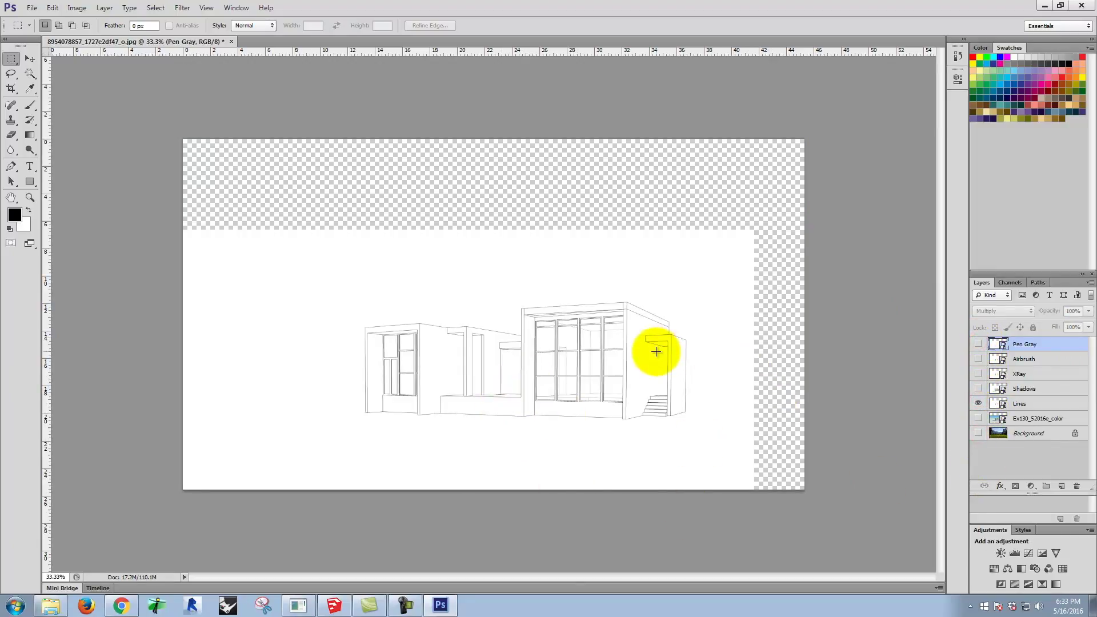
# - With the Magic Wand on the Lines layer, select the white area outside the building and add the surrounding transparent area
pyautogui.click(32, 75)
pyautogui.click(393, 260)
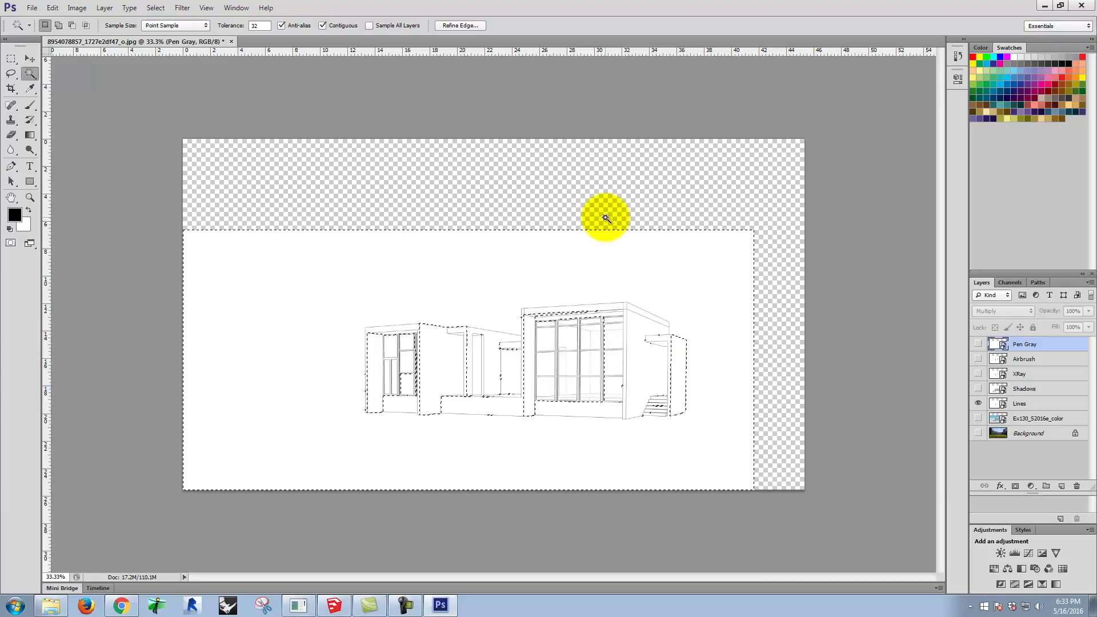
pyautogui.click(1039, 420)
pyautogui.click(1032, 405)
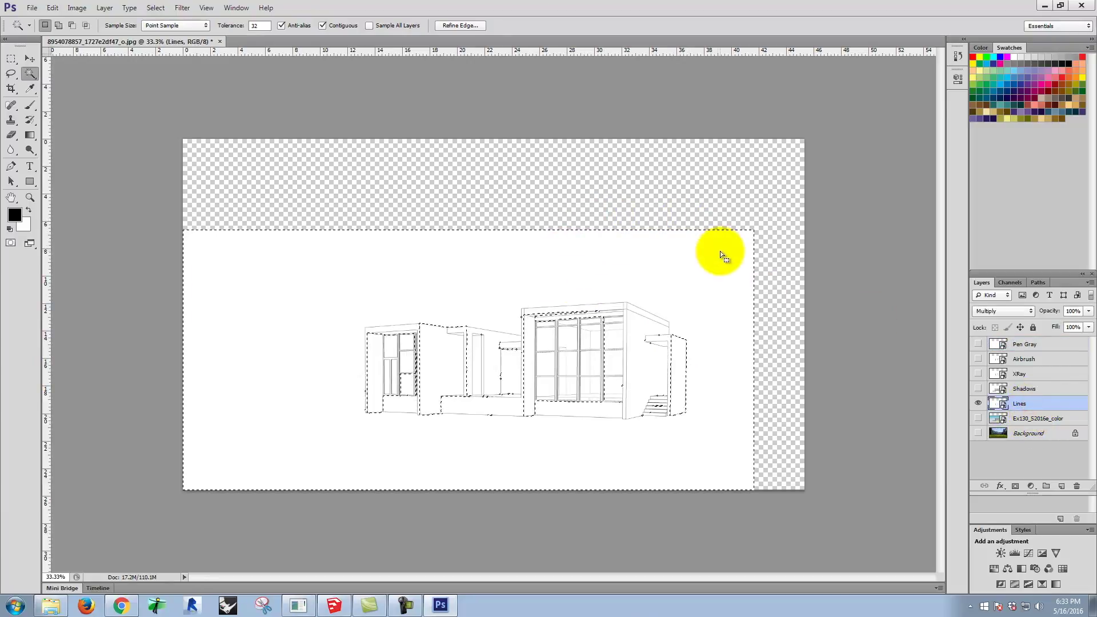
pyautogui.click(713, 218)
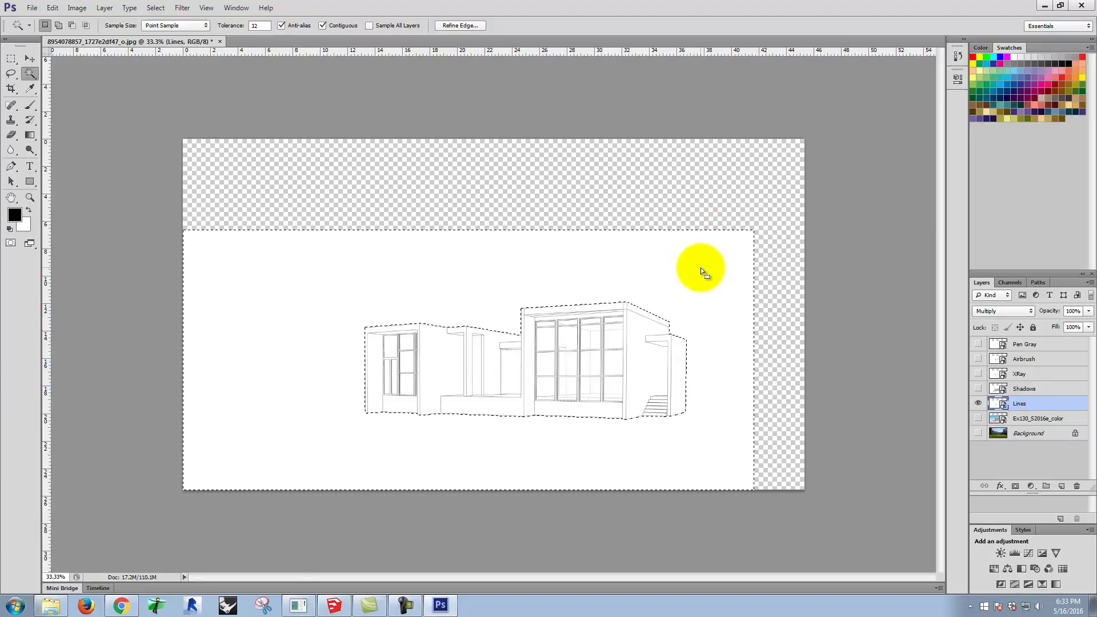
pyautogui.press('shift')
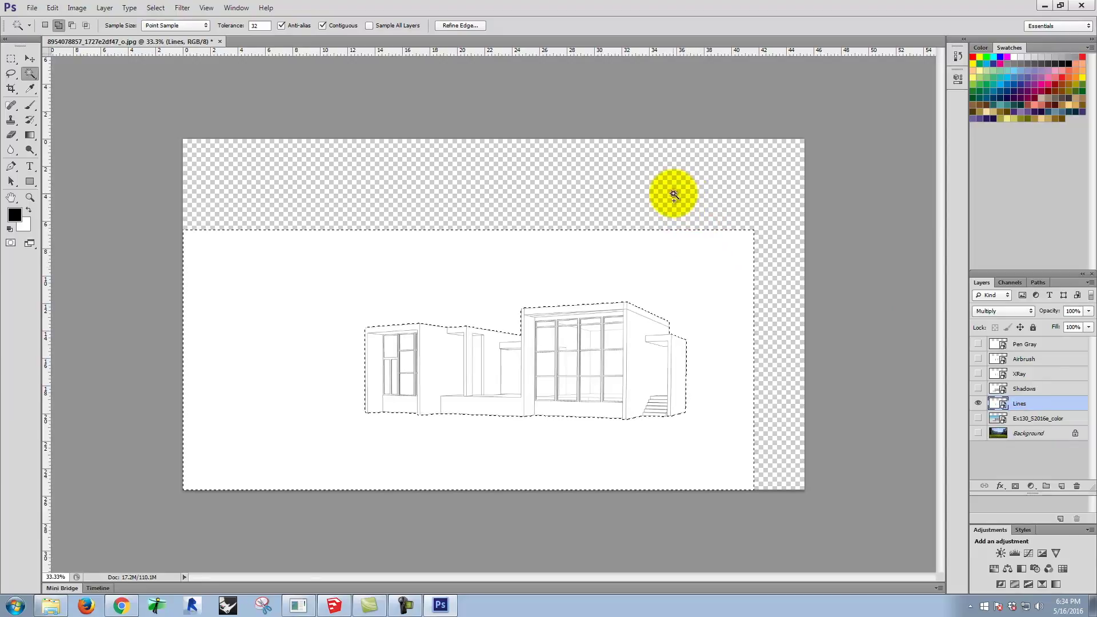
pyautogui.keyDown('shift'); pyautogui.click(674, 189); pyautogui.keyUp('shift')
# - Show the Background photo beneath the Lines layer and convert it to a regular layer with the default settings
pyautogui.hotkey('ctrl', '=')
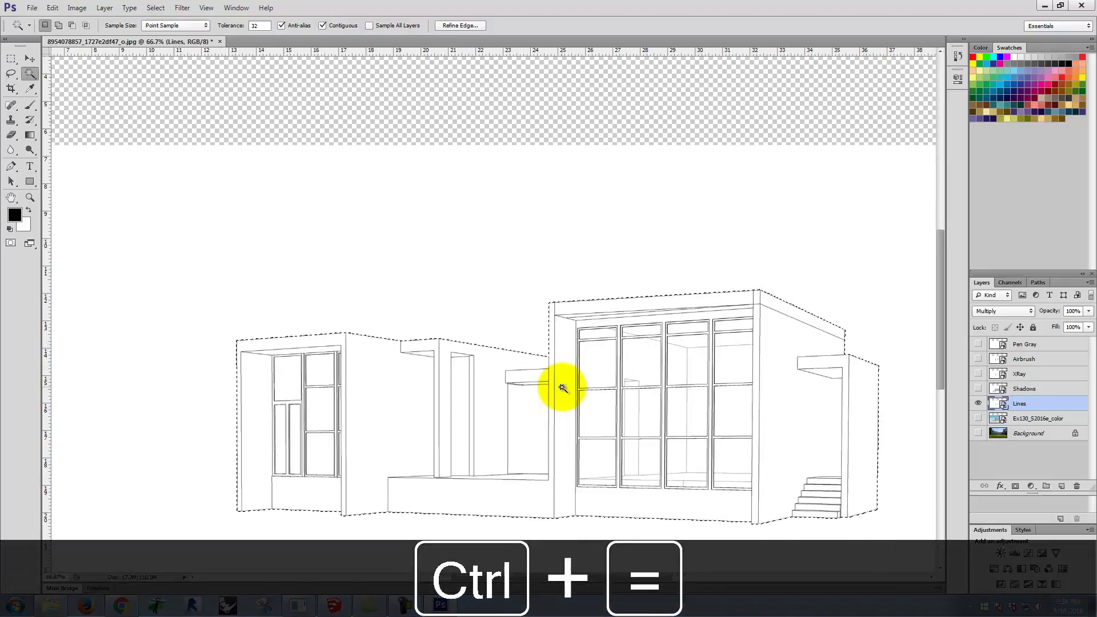
pyautogui.press('space')
pyautogui.moveTo(642, 372); pyautogui.dragTo(560, 210)
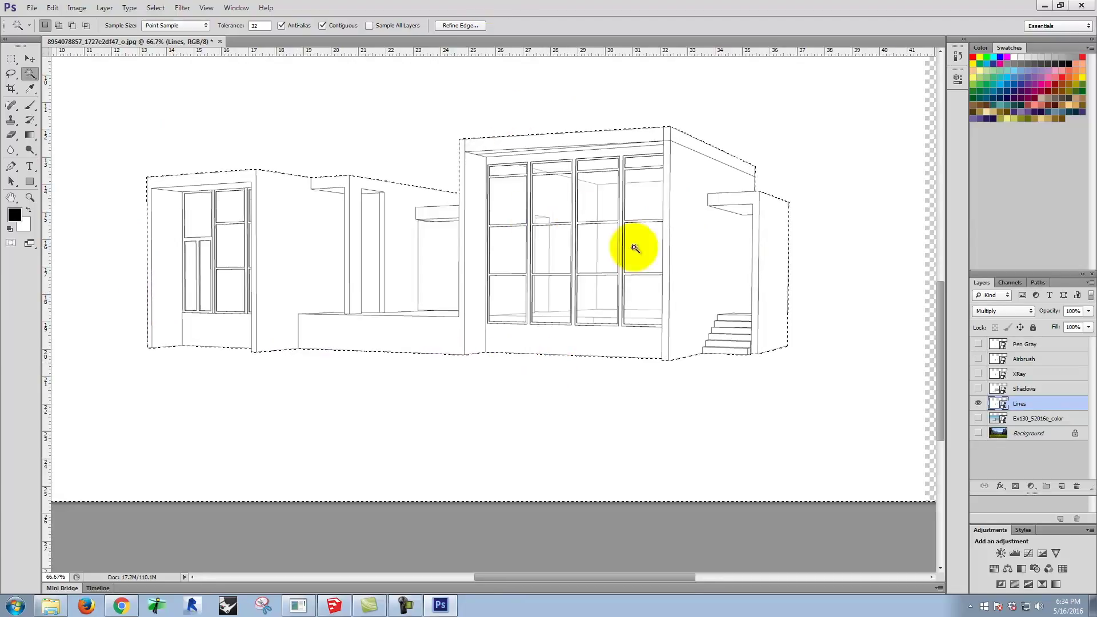
pyautogui.click(978, 434)
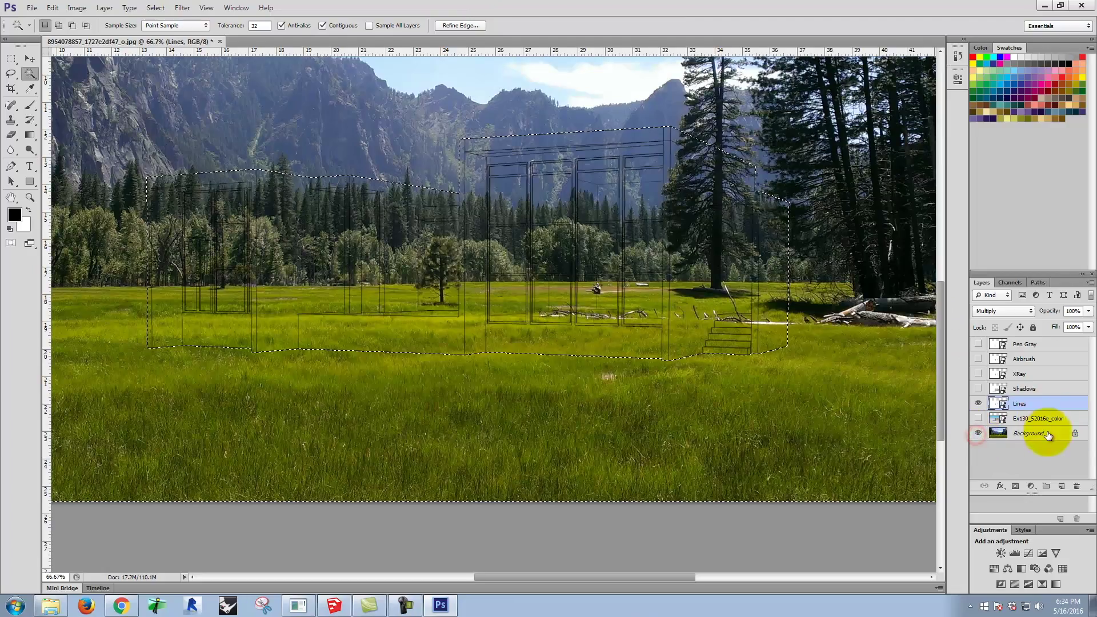
pyautogui.click(1048, 436)
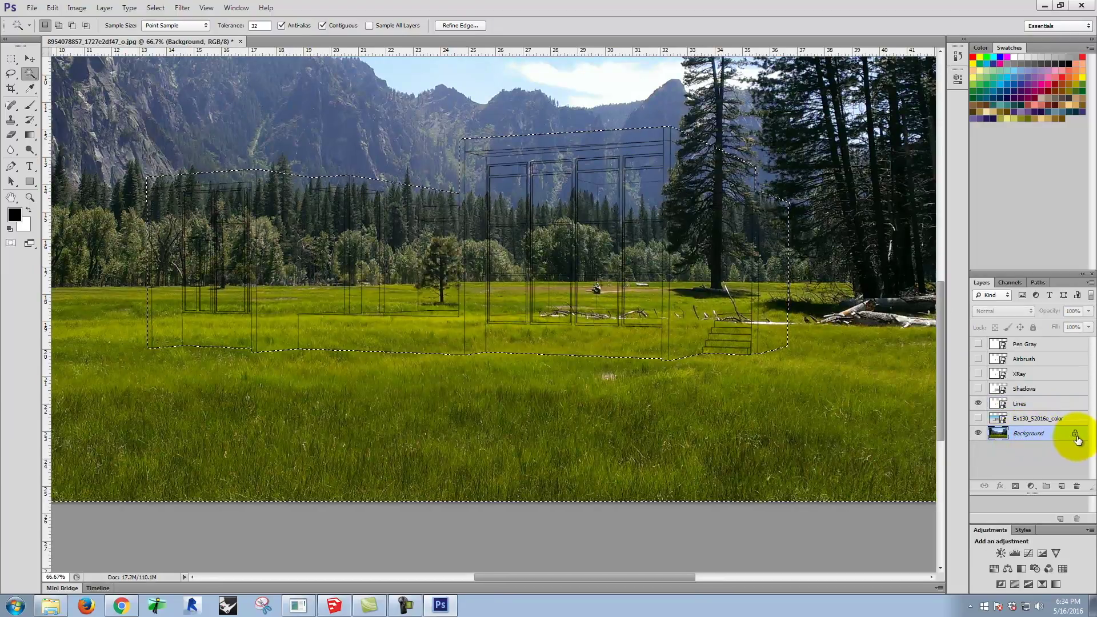
pyautogui.rightClick(1036, 434)
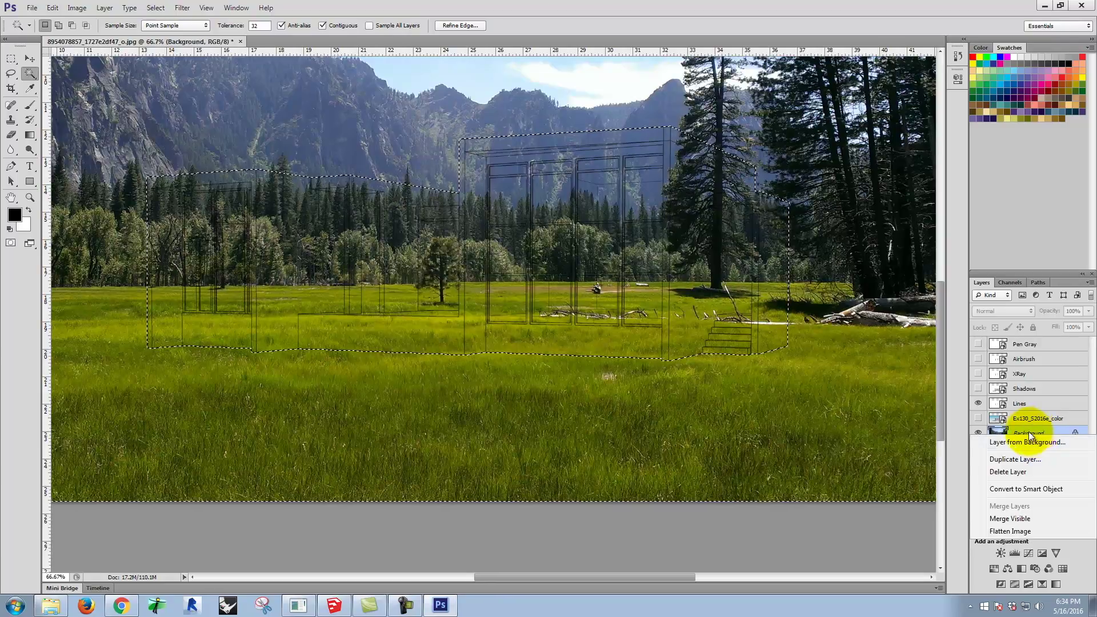
pyautogui.click(1026, 442)
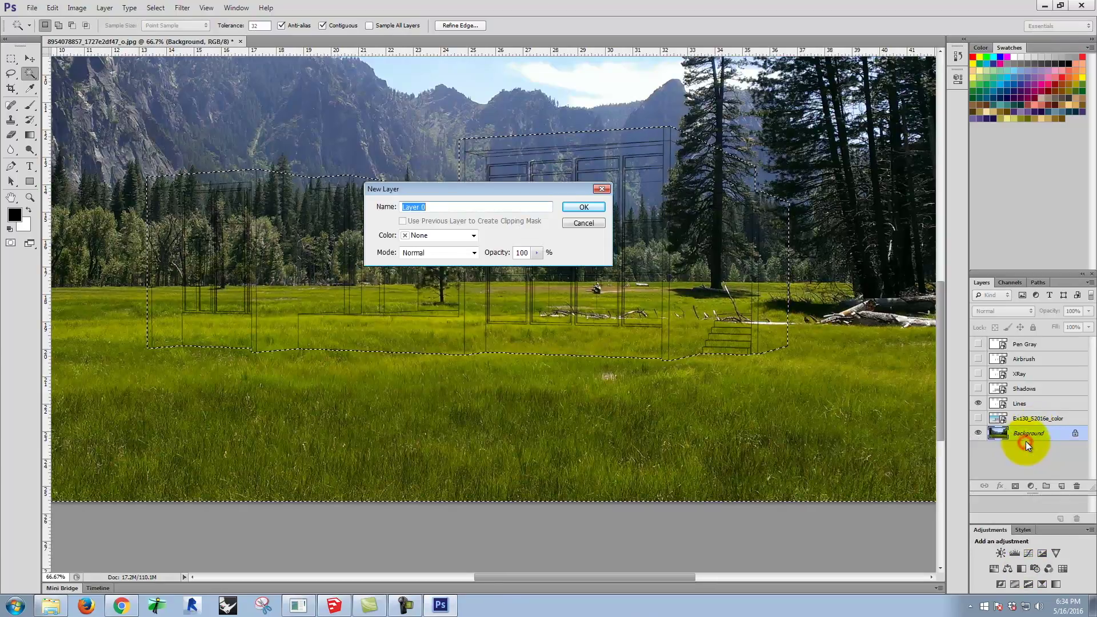
pyautogui.click(592, 208)
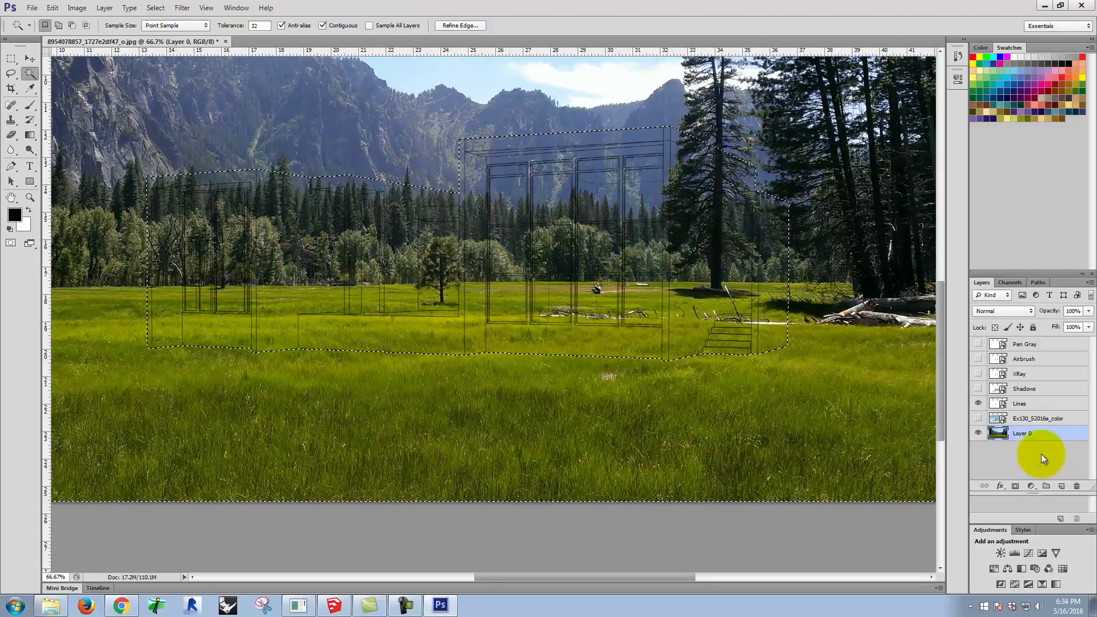
# - Add a layer mask to the photo layer from the active selection so the building area is hidden
pyautogui.click(1017, 486)
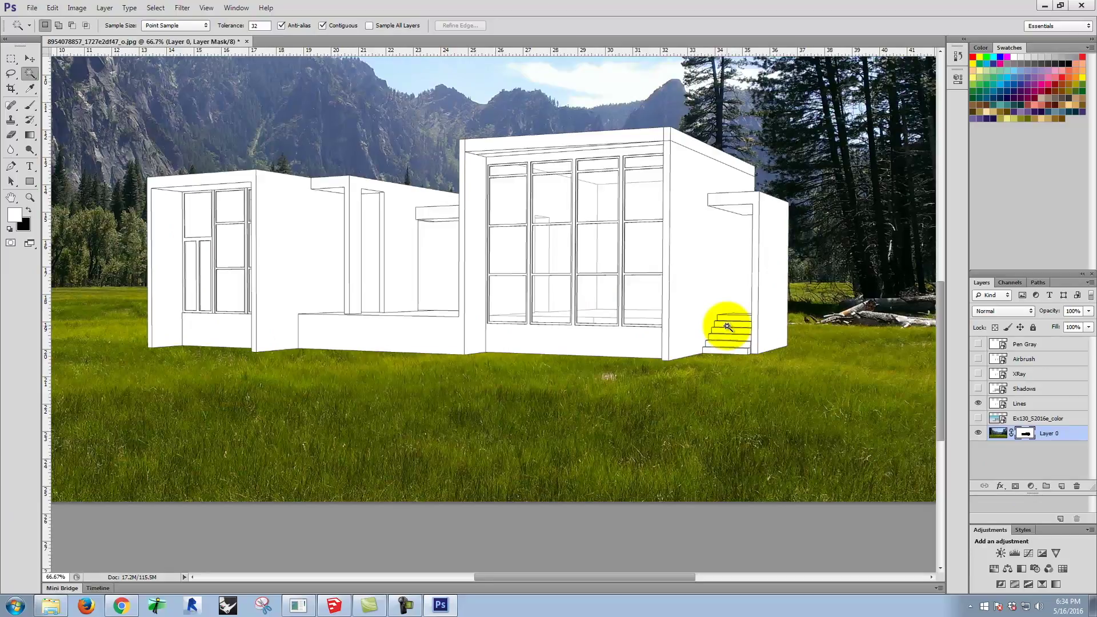
pyautogui.hotkey('ctrl', '-')
pyautogui.hotkey('ctrl', '-')
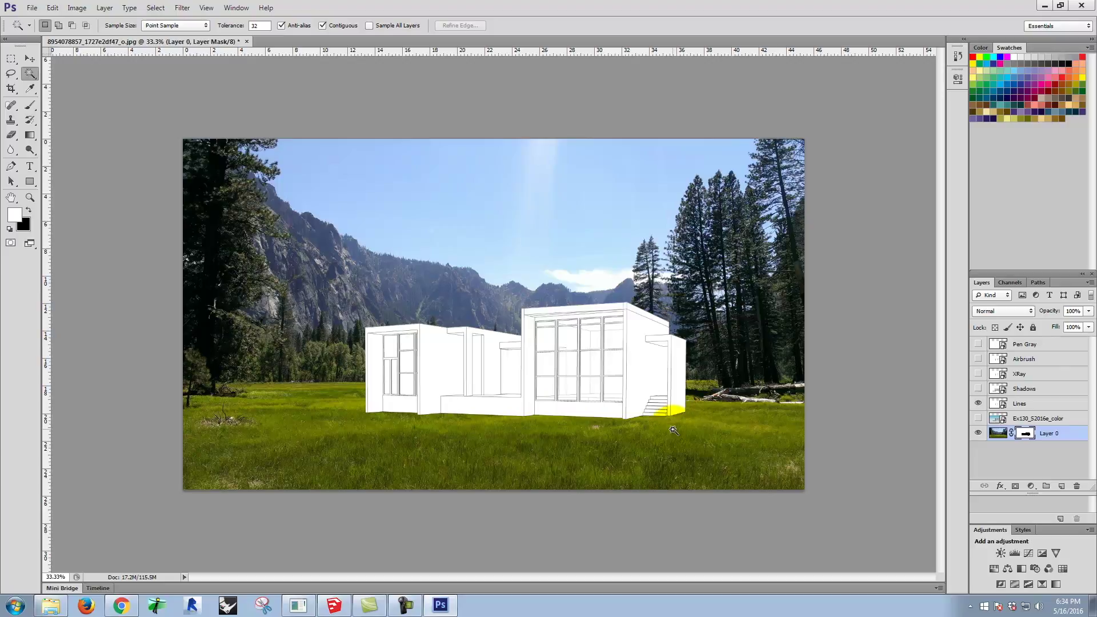
# - Try to clone grass over the wall base below the large windows while the photo layer's mask is active
pyautogui.click(10, 122)
pyautogui.hotkey('ctrl', '=')
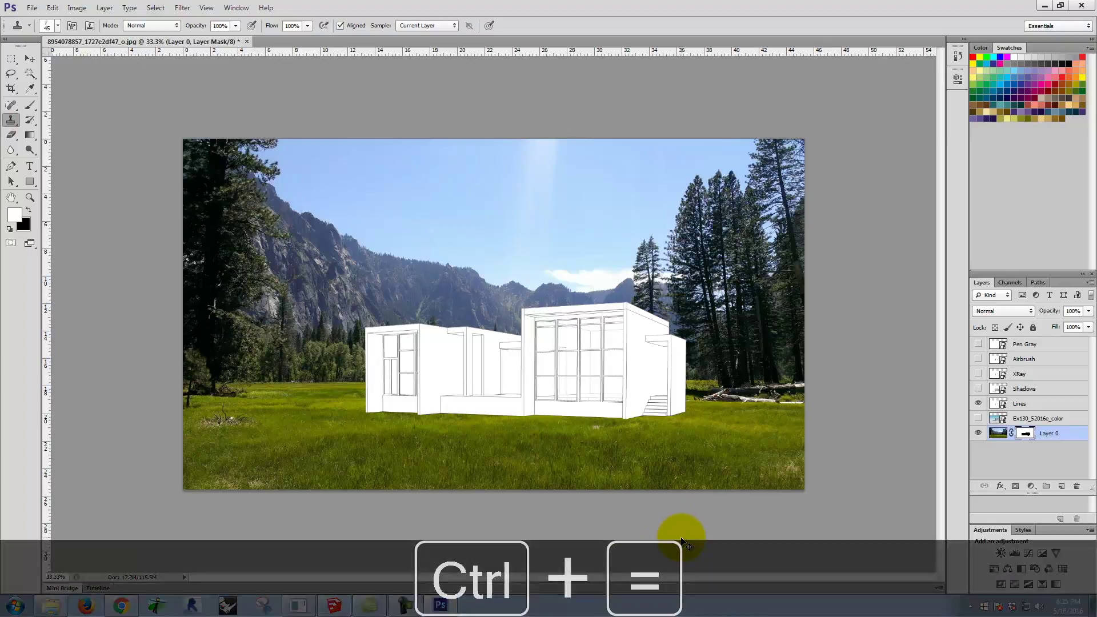
pyautogui.hotkey('ctrl', '=')
pyautogui.hotkey('ctrl', '=')
pyautogui.hotkey('ctrl', '=')
pyautogui.hotkey('ctrl', '=')
pyautogui.press('space')
pyautogui.moveTo(623, 423); pyautogui.dragTo(367, 10)
pyautogui.moveTo(101, 47); pyautogui.dragTo(585, 418)
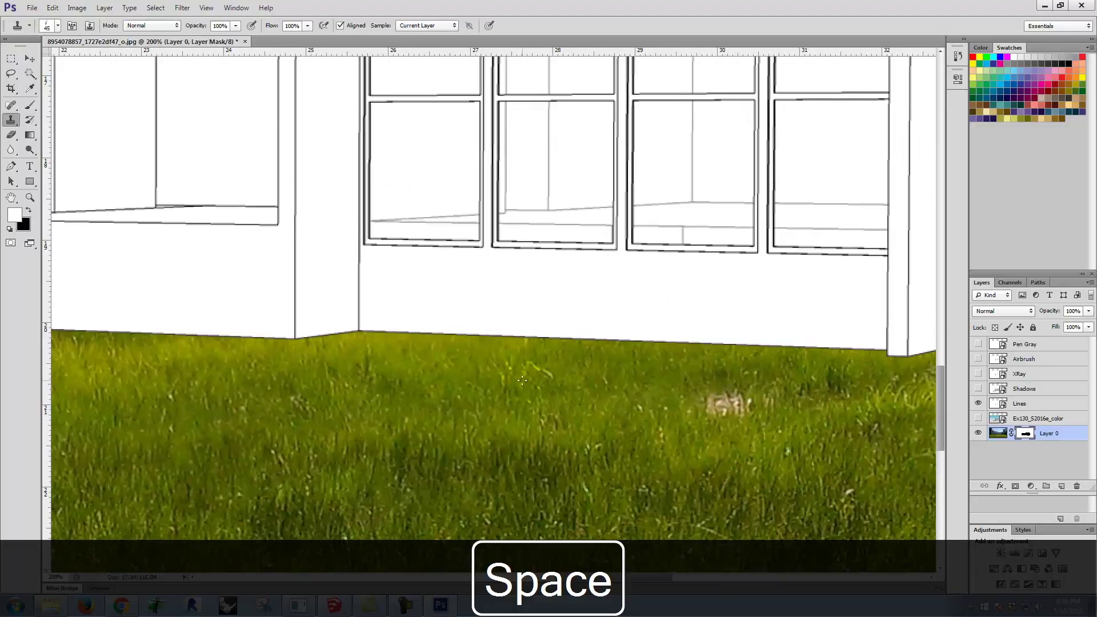
pyautogui.moveTo(531, 327)
pyautogui.mouseDown()
pyautogui.moveTo(516, 335)
pyautogui.moveTo(583, 339)
pyautogui.moveTo(574, 341)
pyautogui.mouseUp()
pyautogui.moveTo(1071, 436)
pyautogui.mouseDown()
pyautogui.moveTo(1004, 437)
pyautogui.moveTo(1043, 439)
pyautogui.moveTo(1025, 436)
pyautogui.mouseUp()
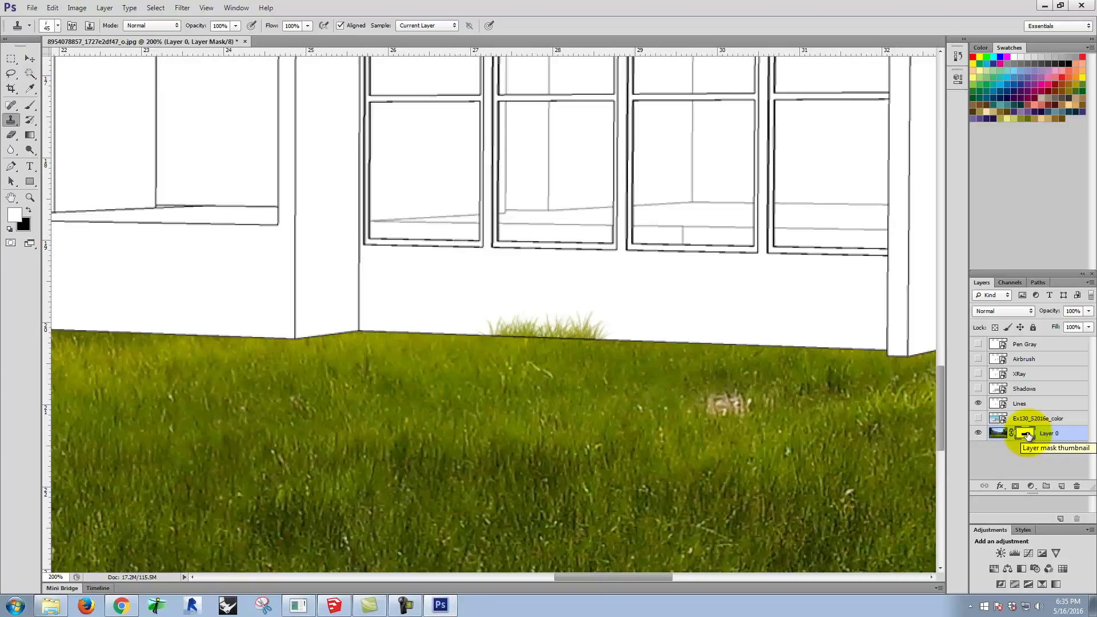
pyautogui.hotkey('ctrl', 'z')
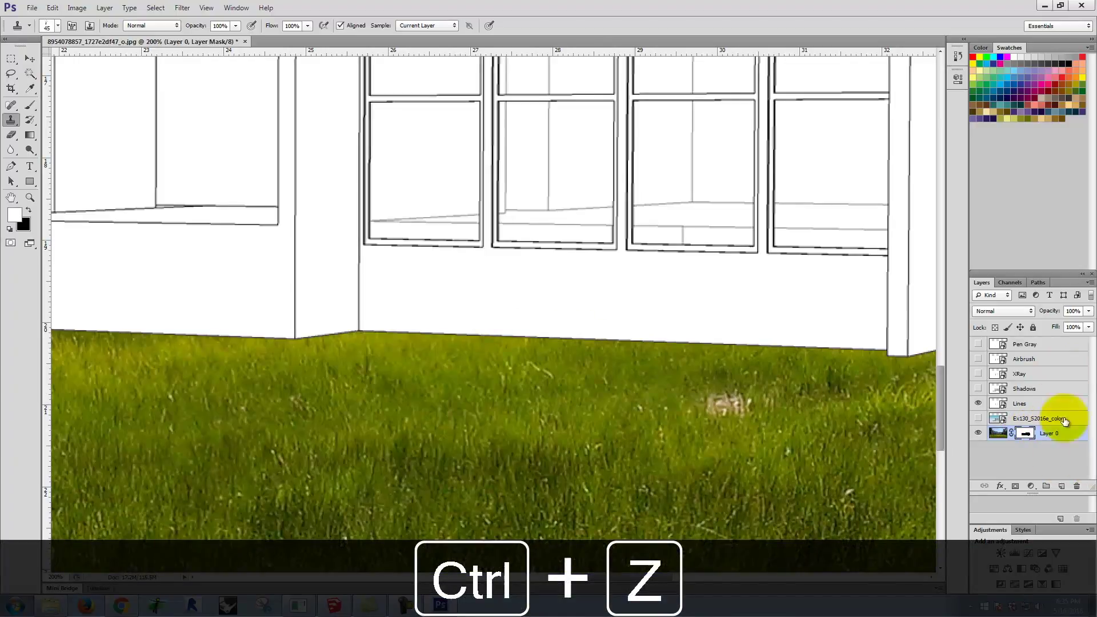
# - Apply the photo layer's mask permanently and bring the layer to the top of the layer stack
pyautogui.rightClick(1025, 436)
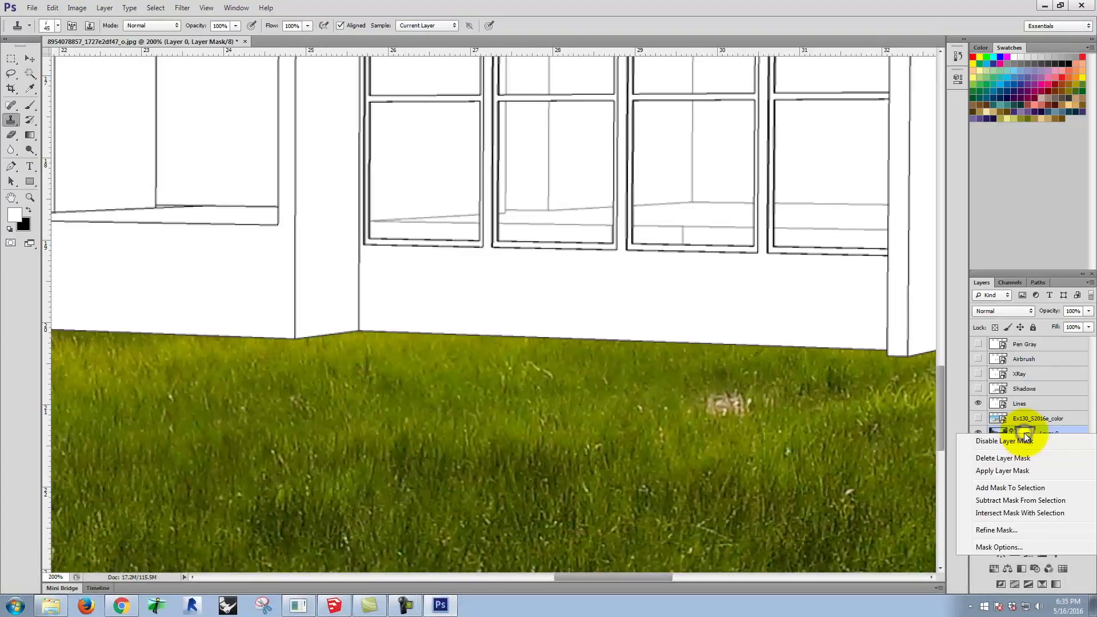
pyautogui.click(1034, 473)
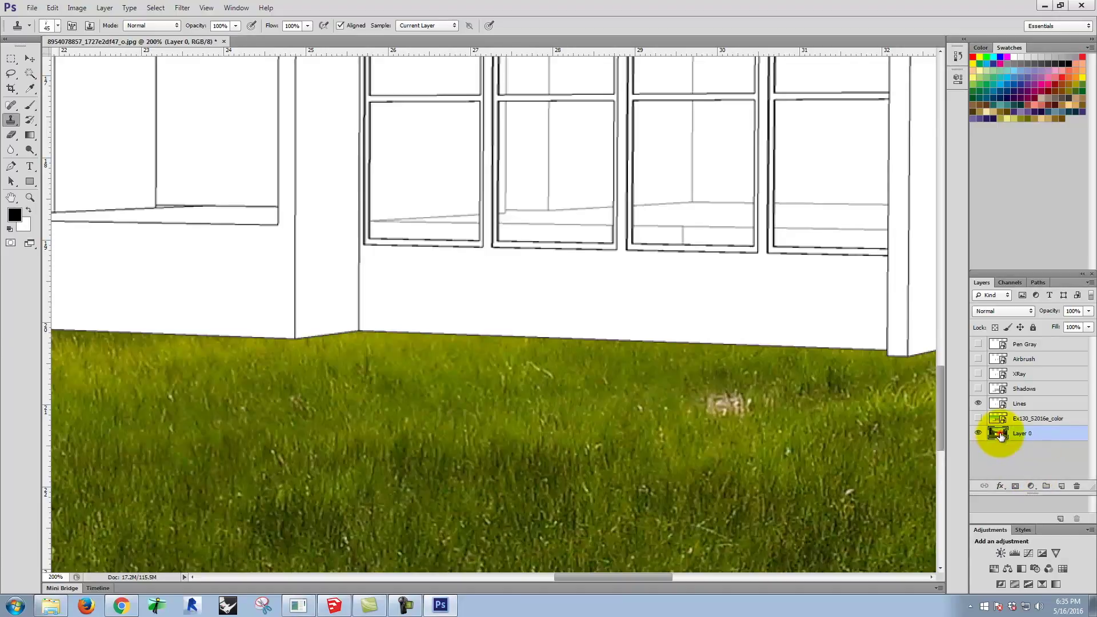
pyautogui.hotkey('ctrl', 'shift', ']')
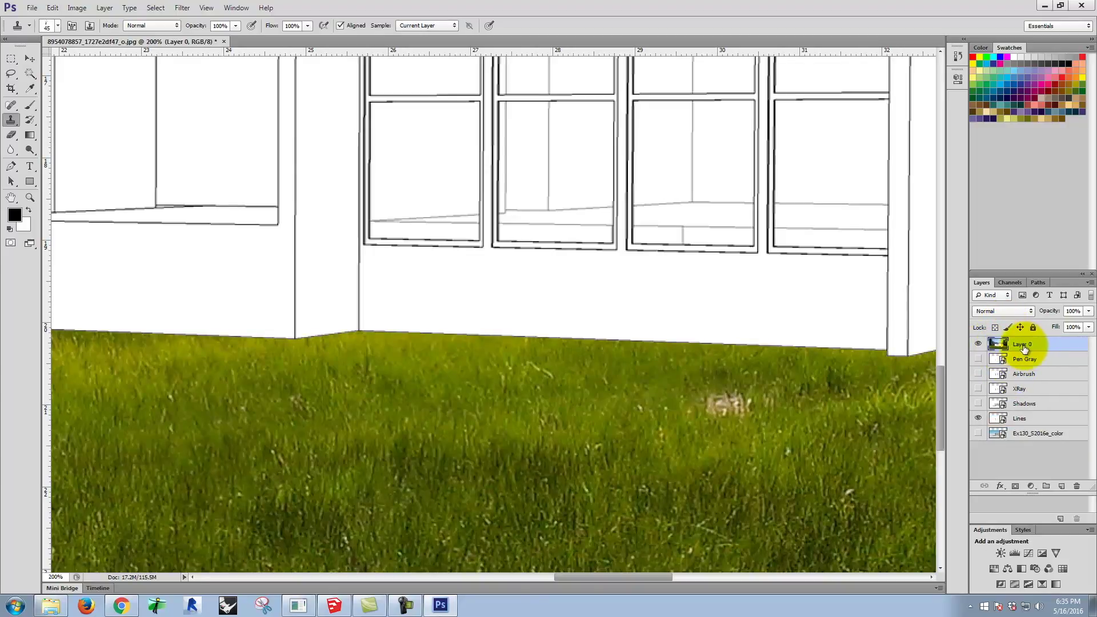
# - With the Clone Stamp, paint grass blades over the wall base below the large windows, covering the duplicated bare patch with fresh grass
pyautogui.scroll(5, 710, 380)
pyautogui.moveTo(735, 405); pyautogui.dragTo(577, 423)
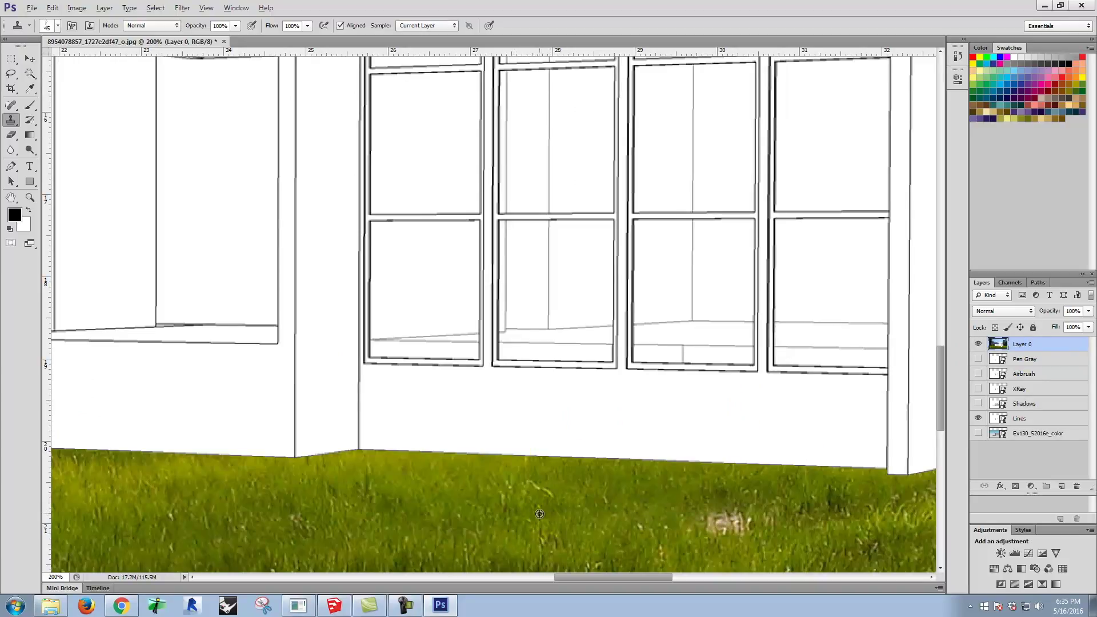
pyautogui.click(11, 119)
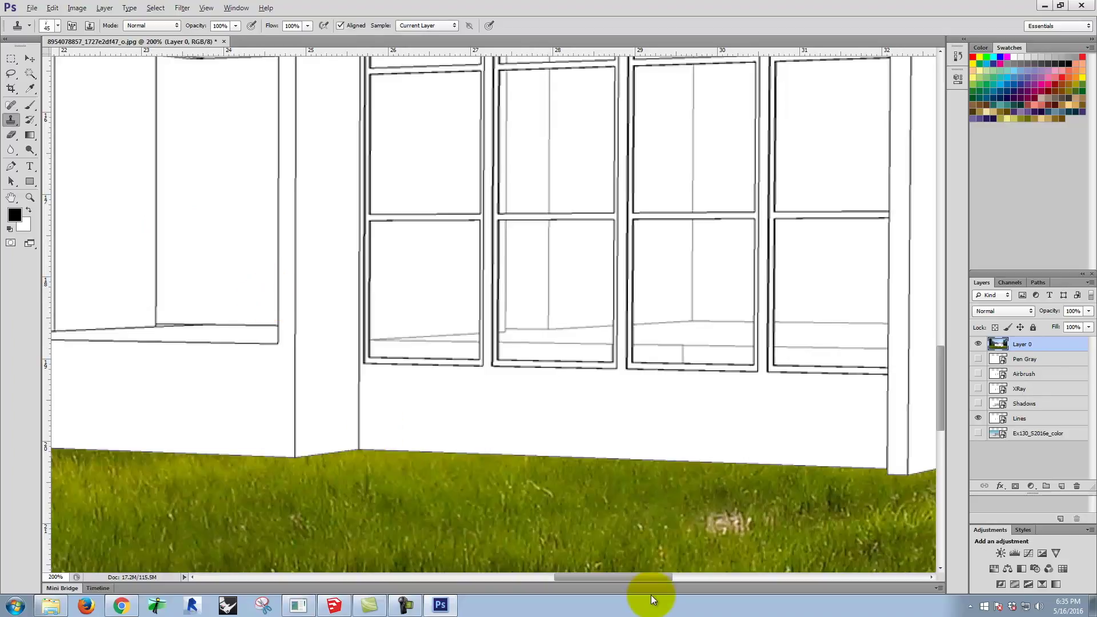
pyautogui.moveTo(566, 475)
pyautogui.mouseDown()
pyautogui.moveTo(436, 451)
pyautogui.moveTo(521, 464)
pyautogui.moveTo(368, 462)
pyautogui.mouseUp()
pyautogui.moveTo(509, 466)
pyautogui.mouseDown()
pyautogui.moveTo(773, 475)
pyautogui.moveTo(779, 493)
pyautogui.moveTo(746, 527)
pyautogui.moveTo(718, 494)
pyautogui.moveTo(737, 503)
pyautogui.moveTo(738, 557)
pyautogui.mouseUp()
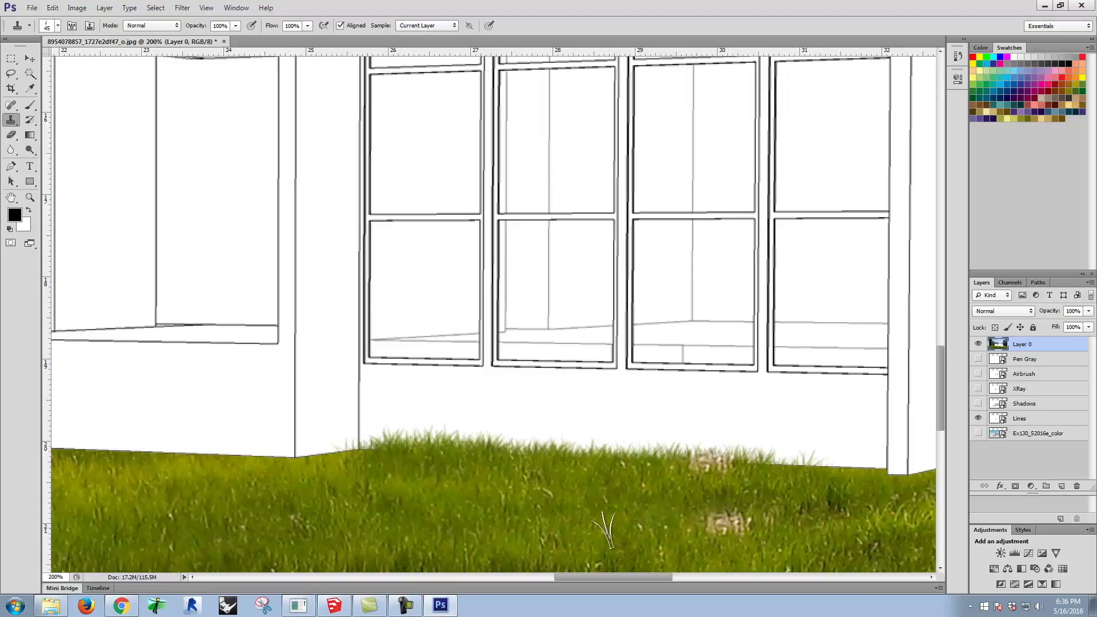
pyautogui.keyDown('alt'); pyautogui.click(524, 490); pyautogui.keyUp('alt')
pyautogui.moveTo(749, 458)
pyautogui.mouseDown()
pyautogui.moveTo(691, 453)
pyautogui.moveTo(812, 463)
pyautogui.mouseUp()
pyautogui.moveTo(892, 467)
pyautogui.mouseDown()
pyautogui.moveTo(796, 469)
pyautogui.moveTo(890, 472)
pyautogui.moveTo(790, 472)
pyautogui.moveTo(827, 451)
pyautogui.moveTo(593, 408)
pyautogui.moveTo(331, 433)
pyautogui.mouseUp()
pyautogui.press('space')
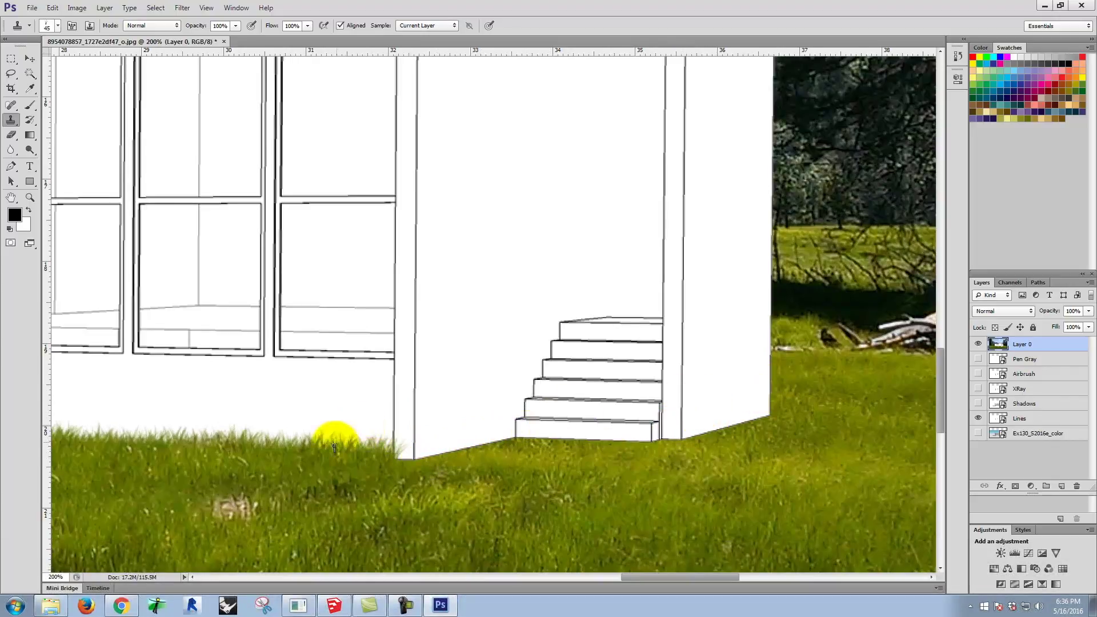
# - Clone grass along the base from the corner column past the stairs to the side wall, reducing the brush to 15 px
pyautogui.moveTo(419, 460)
pyautogui.mouseDown()
pyautogui.moveTo(453, 458)
pyautogui.moveTo(398, 460)
pyautogui.moveTo(522, 451)
pyautogui.mouseUp()
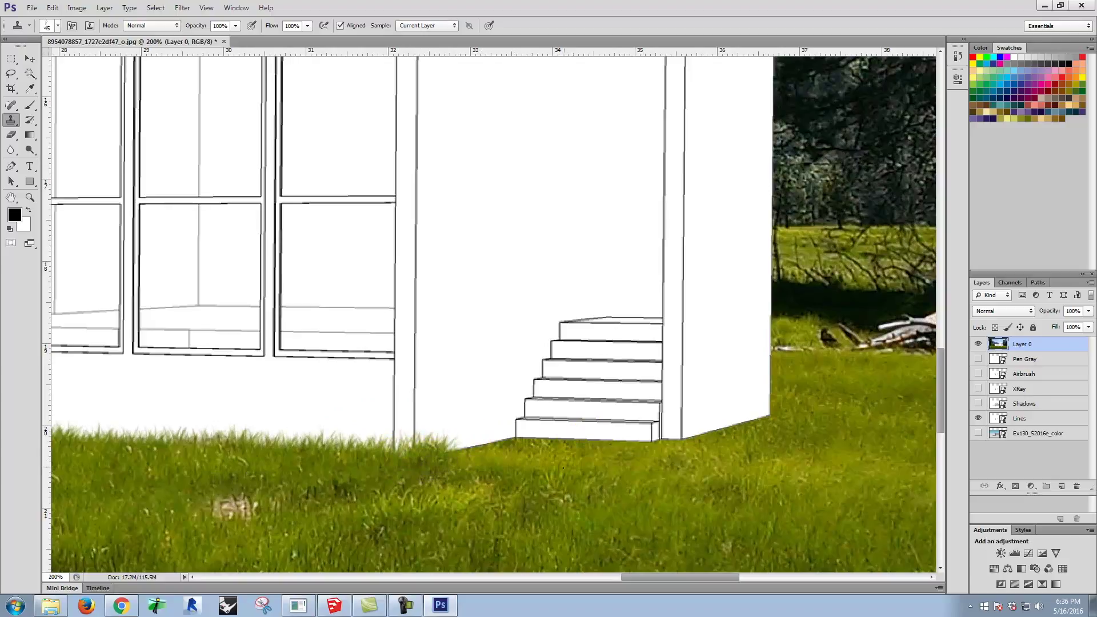
pyautogui.moveTo(470, 490)
pyautogui.mouseDown()
pyautogui.moveTo(469, 448)
pyautogui.moveTo(533, 440)
pyautogui.moveTo(477, 435)
pyautogui.mouseUp()
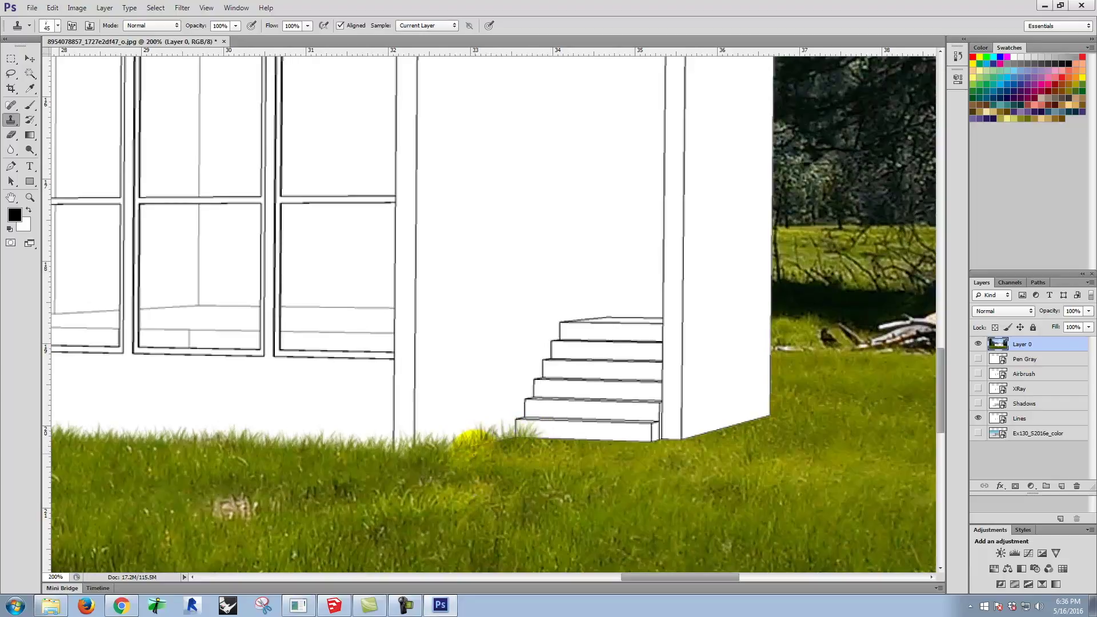
pyautogui.press('[')
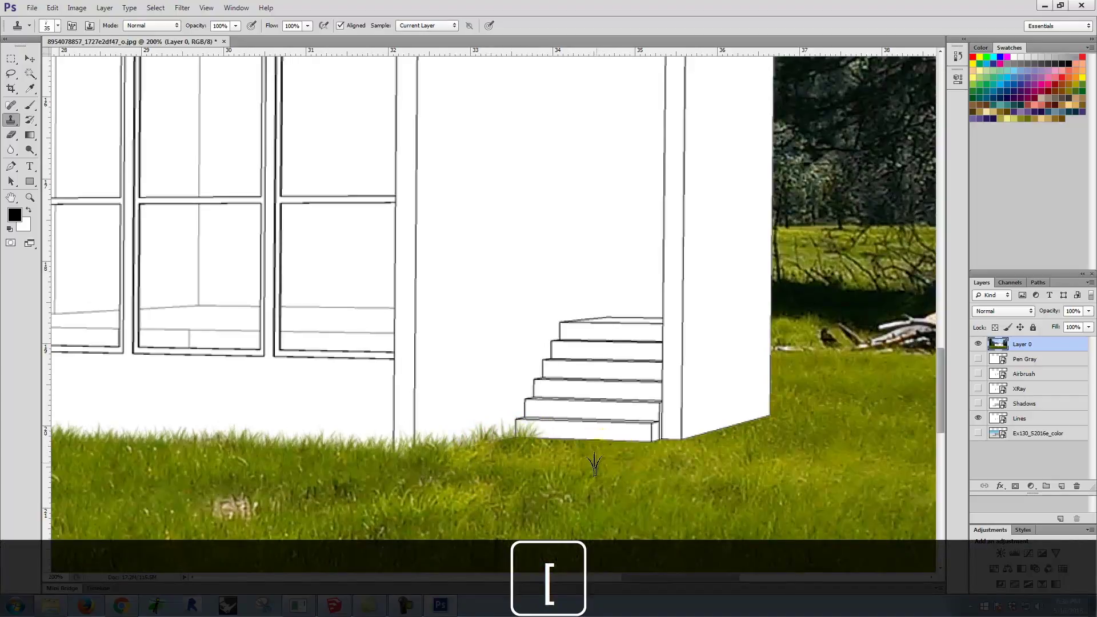
pyautogui.press('[')
pyautogui.moveTo(592, 451)
pyautogui.mouseDown()
pyautogui.moveTo(530, 442)
pyautogui.moveTo(686, 442)
pyautogui.moveTo(656, 440)
pyautogui.moveTo(717, 434)
pyautogui.moveTo(653, 440)
pyautogui.moveTo(732, 431)
pyautogui.moveTo(772, 413)
pyautogui.moveTo(708, 436)
pyautogui.mouseUp()
pyautogui.press('[')
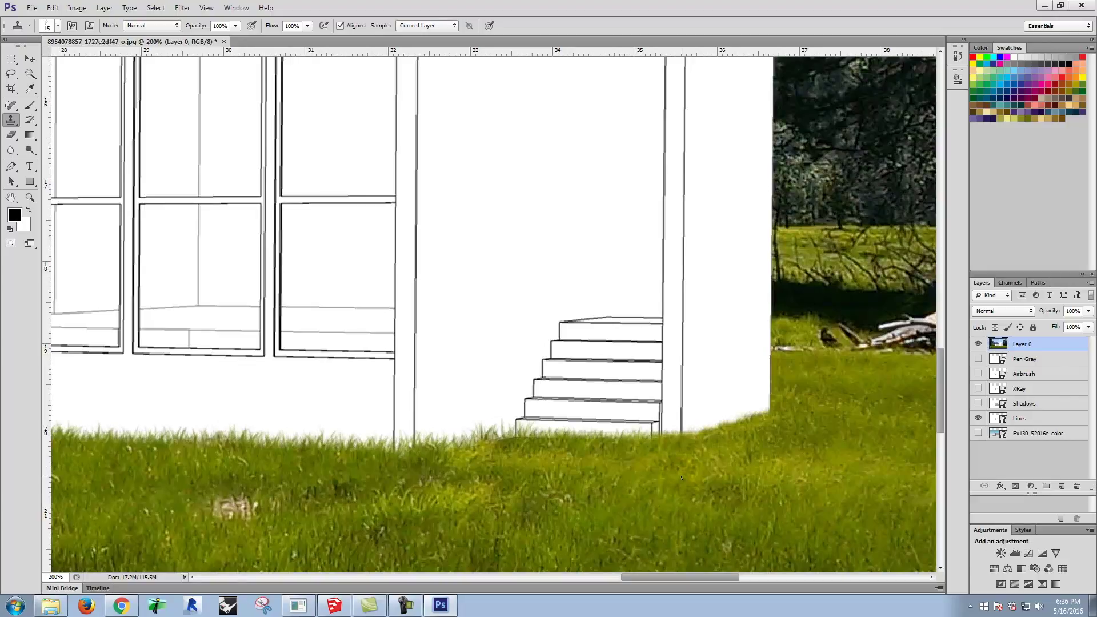
# - Enlarge the clone brush to 50 px and paint grass along the base of the column and the low terrace wall
pyautogui.press('space')
pyautogui.moveTo(311, 429); pyautogui.dragTo(1023, 341)
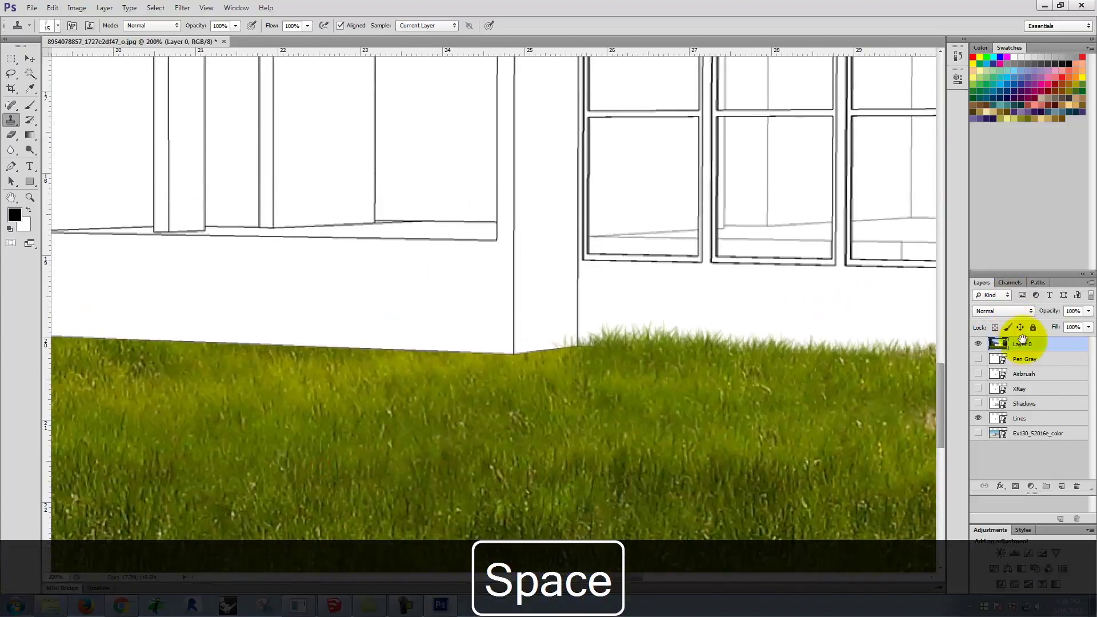
pyautogui.press(']')
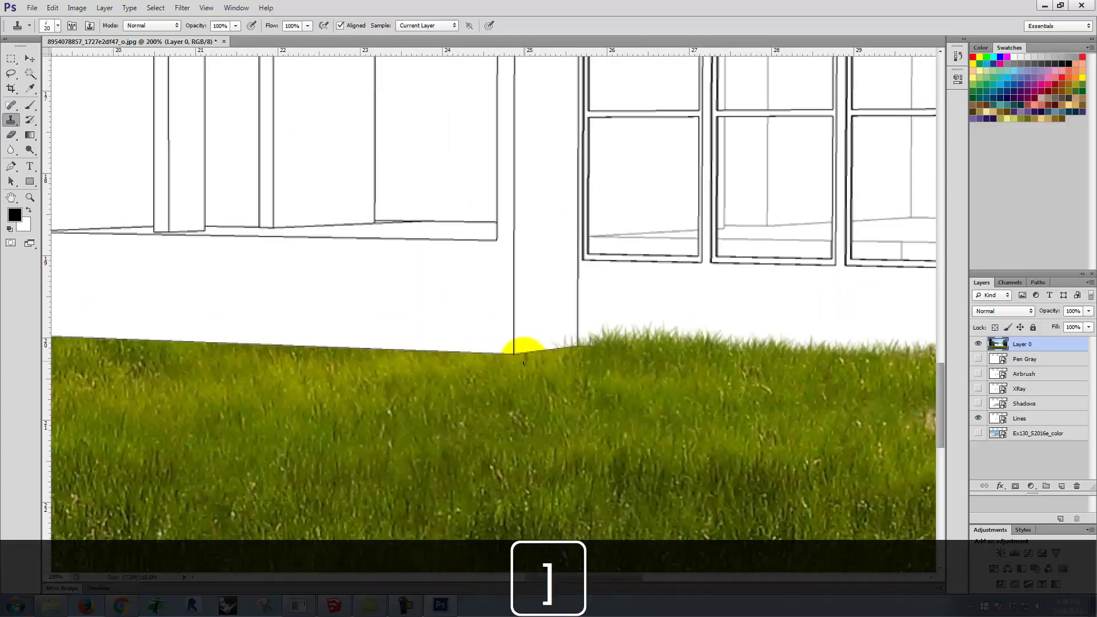
pyautogui.press(']')
pyautogui.moveTo(566, 345)
pyautogui.mouseDown()
pyautogui.moveTo(551, 362)
pyautogui.moveTo(580, 360)
pyautogui.moveTo(474, 367)
pyautogui.moveTo(520, 361)
pyautogui.moveTo(494, 366)
pyautogui.moveTo(474, 355)
pyautogui.moveTo(501, 354)
pyautogui.moveTo(476, 350)
pyautogui.moveTo(199, 343)
pyautogui.moveTo(586, 349)
pyautogui.moveTo(561, 361)
pyautogui.mouseUp()
pyautogui.press('space')
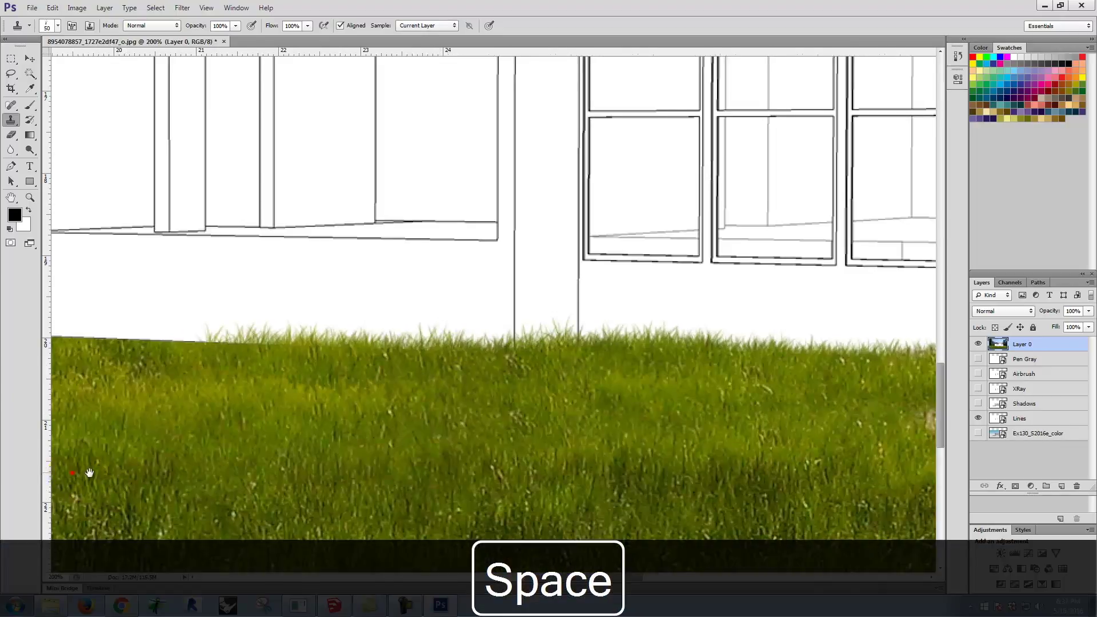
pyautogui.moveTo(72, 472); pyautogui.dragTo(482, 471)
pyautogui.moveTo(532, 352)
pyautogui.mouseDown()
pyautogui.moveTo(451, 339)
pyautogui.moveTo(672, 351)
pyautogui.moveTo(521, 350)
pyautogui.mouseUp()
pyautogui.moveTo(599, 352); pyautogui.dragTo(445, 343)
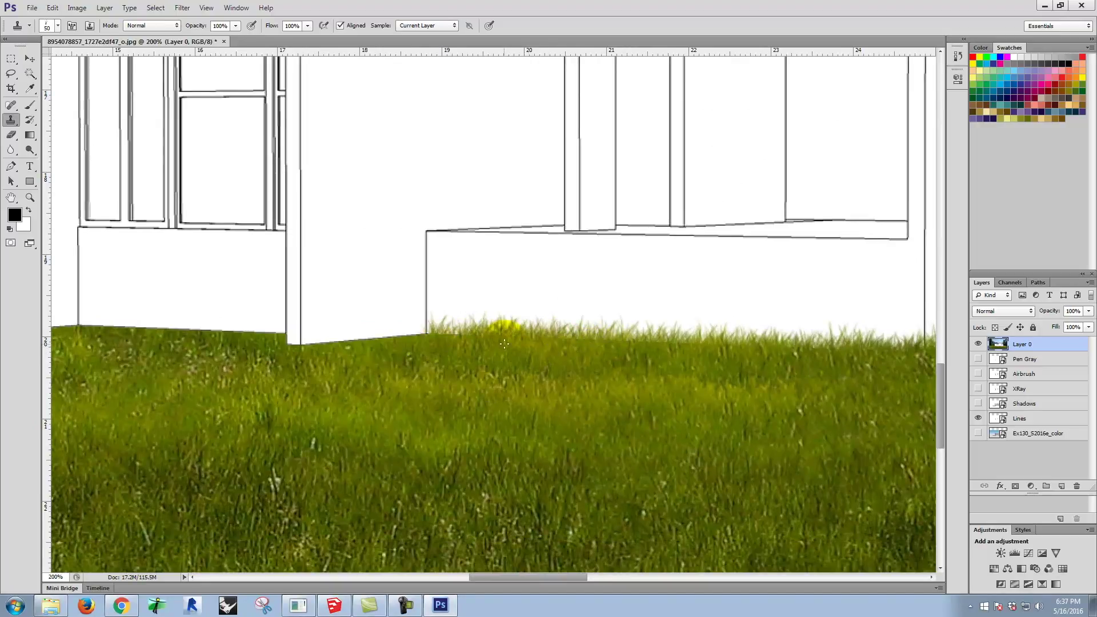
pyautogui.moveTo(693, 357)
pyautogui.mouseDown()
pyautogui.moveTo(656, 349)
pyautogui.moveTo(707, 357)
pyautogui.mouseUp()
pyautogui.moveTo(791, 356); pyautogui.dragTo(789, 355)
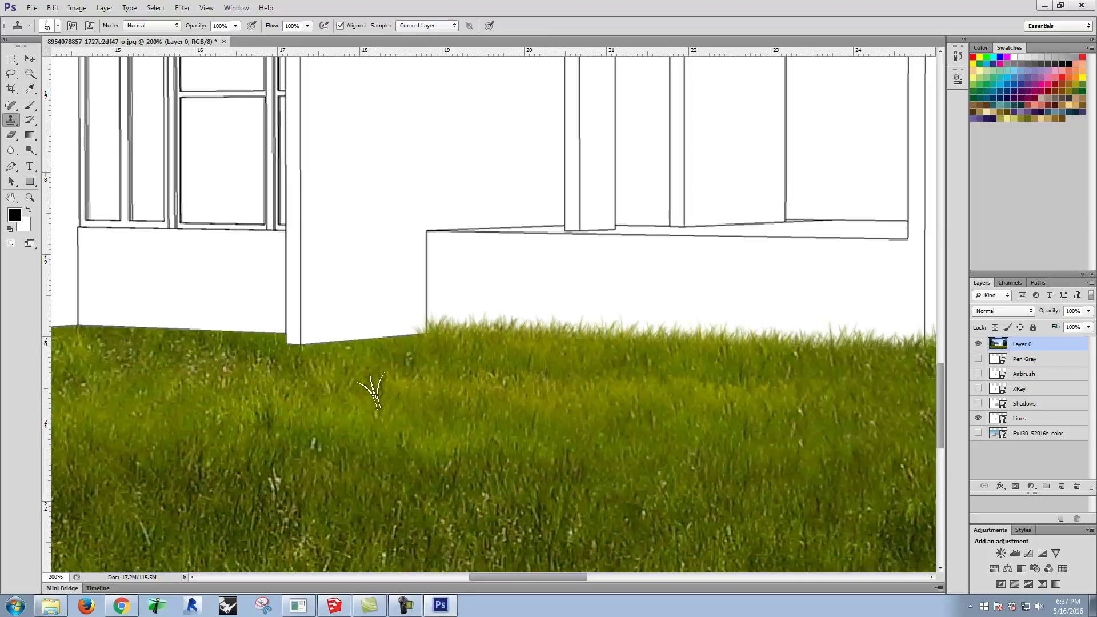
# - Clone grass along the base of the small-window wing to its outer corner, using brush sizes from 60 down to 45 px
pyautogui.press(']')
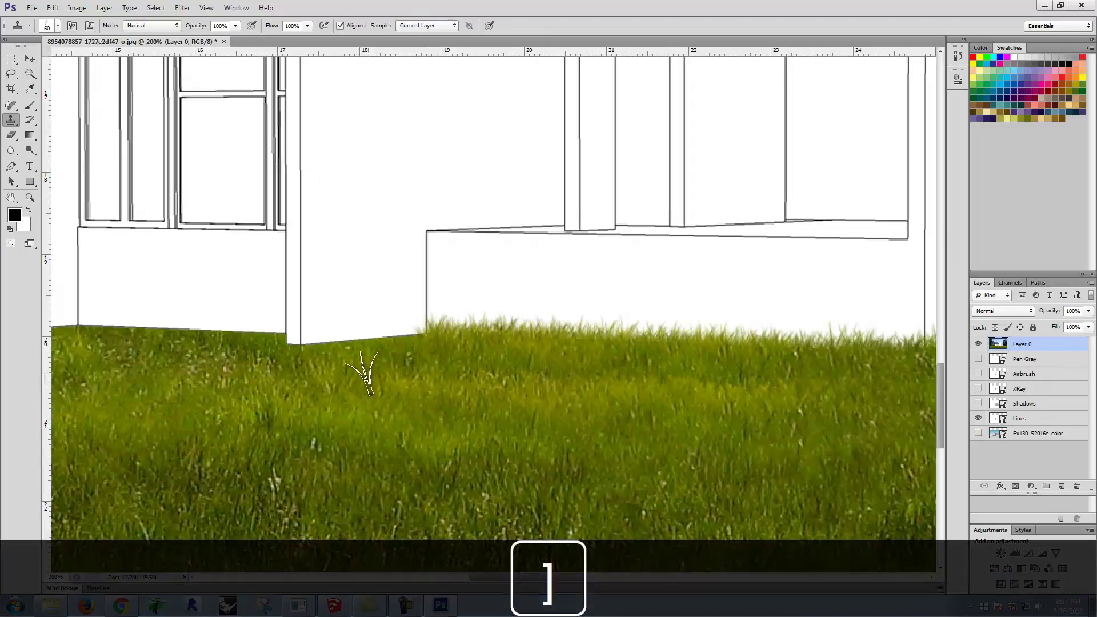
pyautogui.click(331, 342)
pyautogui.moveTo(330, 341)
pyautogui.mouseDown()
pyautogui.moveTo(296, 358)
pyautogui.moveTo(412, 352)
pyautogui.moveTo(412, 342)
pyautogui.moveTo(312, 341)
pyautogui.moveTo(417, 343)
pyautogui.moveTo(275, 346)
pyautogui.moveTo(311, 351)
pyautogui.moveTo(258, 332)
pyautogui.moveTo(252, 339)
pyautogui.moveTo(267, 341)
pyautogui.moveTo(100, 315)
pyautogui.mouseUp()
pyautogui.press('[')
pyautogui.press('[')
pyautogui.click(262, 321)
pyautogui.moveTo(264, 326); pyautogui.dragTo(279, 322)
pyautogui.press('space')
pyautogui.moveTo(283, 389); pyautogui.dragTo(672, 411)
pyautogui.click(452, 354)
pyautogui.moveTo(451, 353)
pyautogui.mouseDown()
pyautogui.moveTo(423, 362)
pyautogui.moveTo(496, 360)
pyautogui.moveTo(387, 363)
pyautogui.moveTo(465, 356)
pyautogui.moveTo(387, 358)
pyautogui.mouseUp()
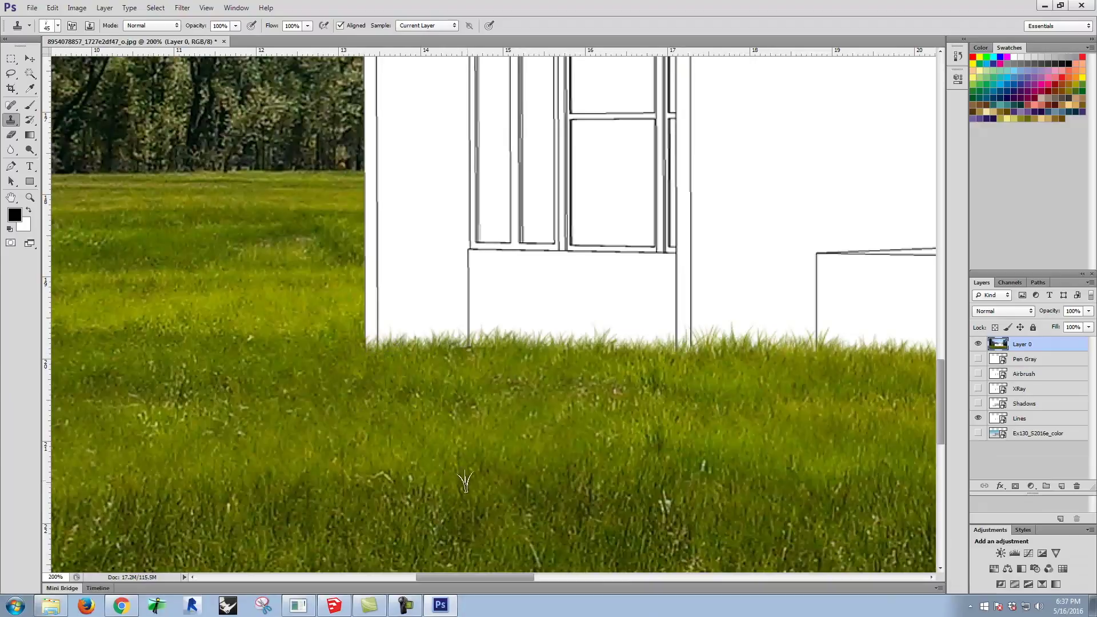
# - Fit the whole image in view, then show and select the Shadows layer
pyautogui.hotkey('ctrl', '0')
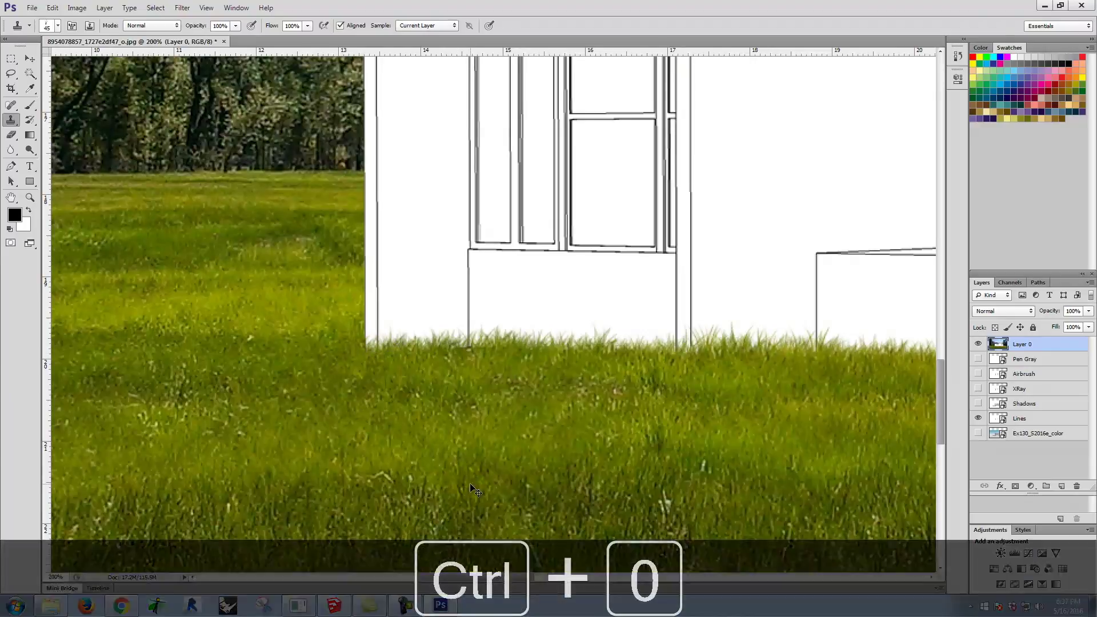
pyautogui.click(576, 454)
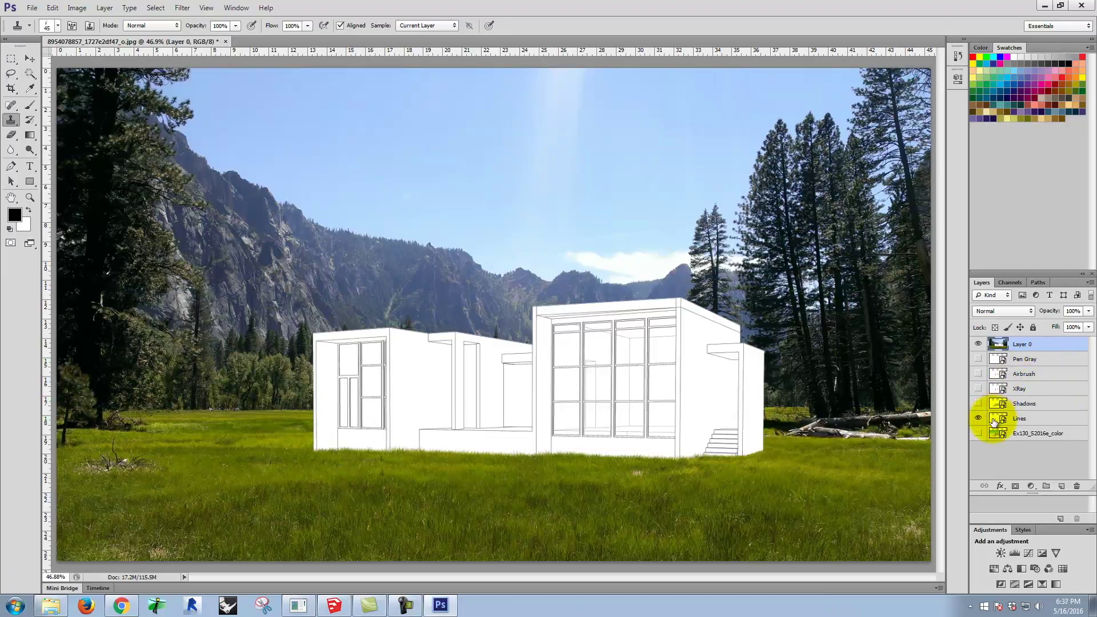
pyautogui.click(978, 403)
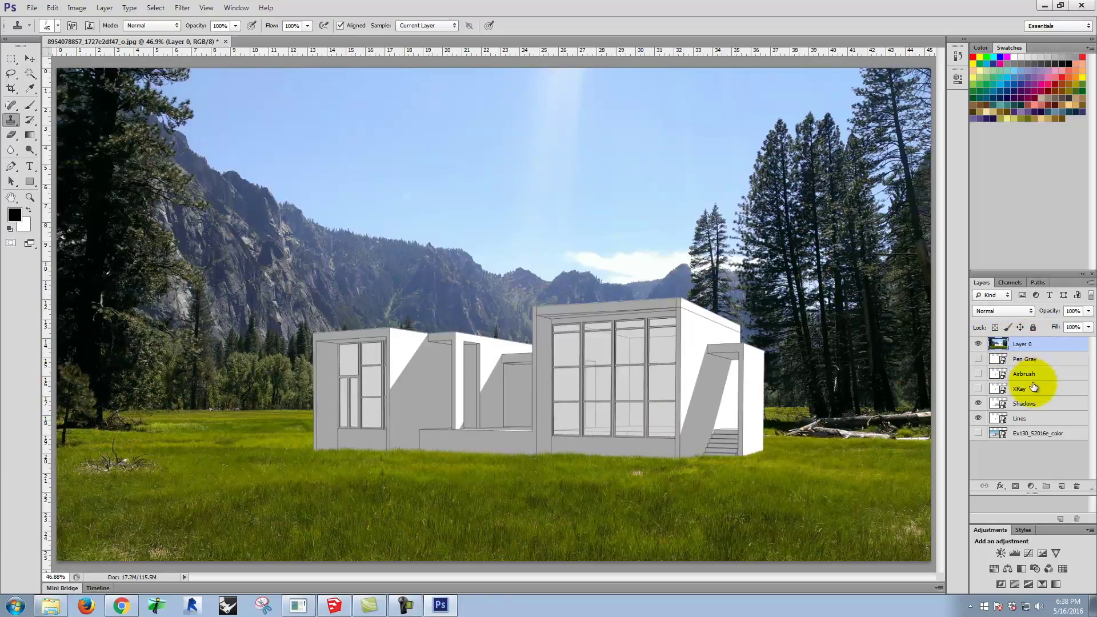
pyautogui.click(1038, 404)
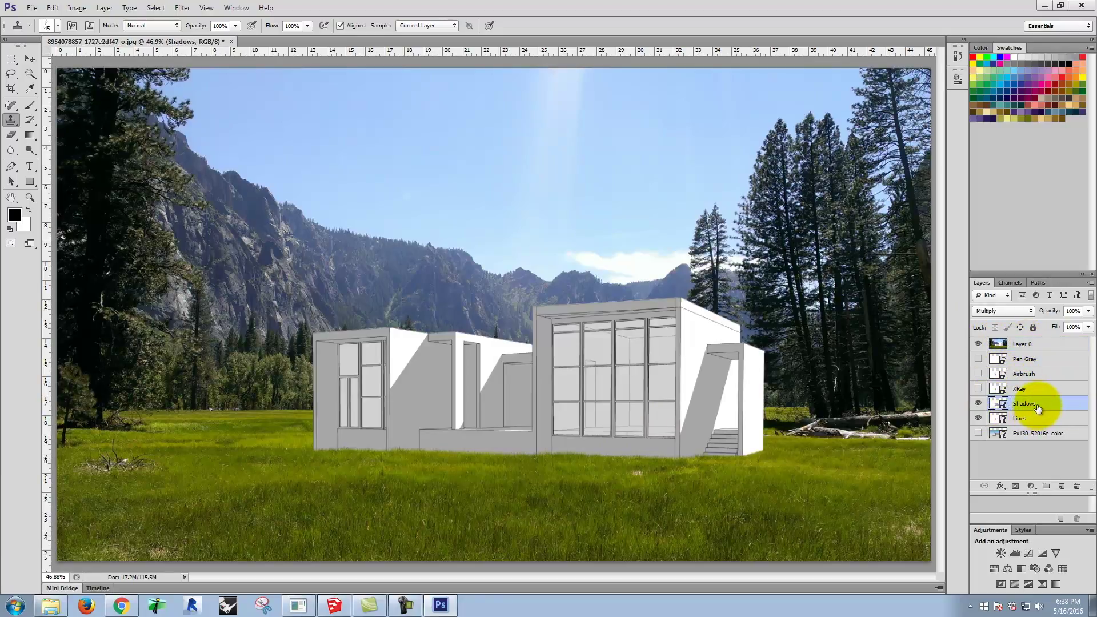
# - Move the Shadows layer above Layer 0, then hide Layer 0 and the Lines layer
pyautogui.moveTo(1036, 338); pyautogui.dragTo(1038, 336)
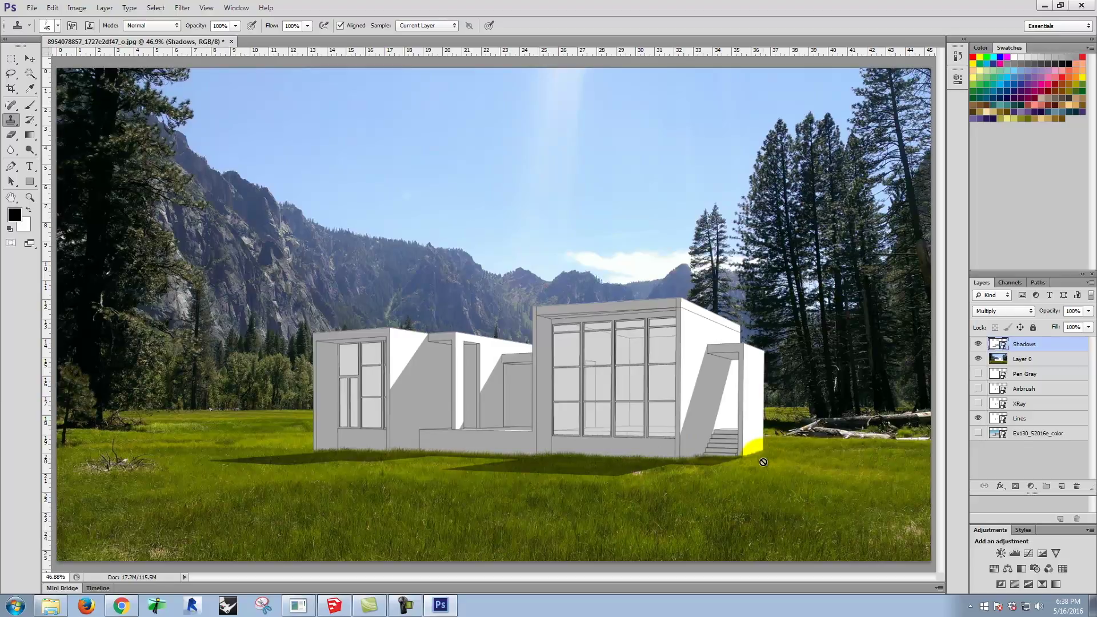
pyautogui.click(333, 448)
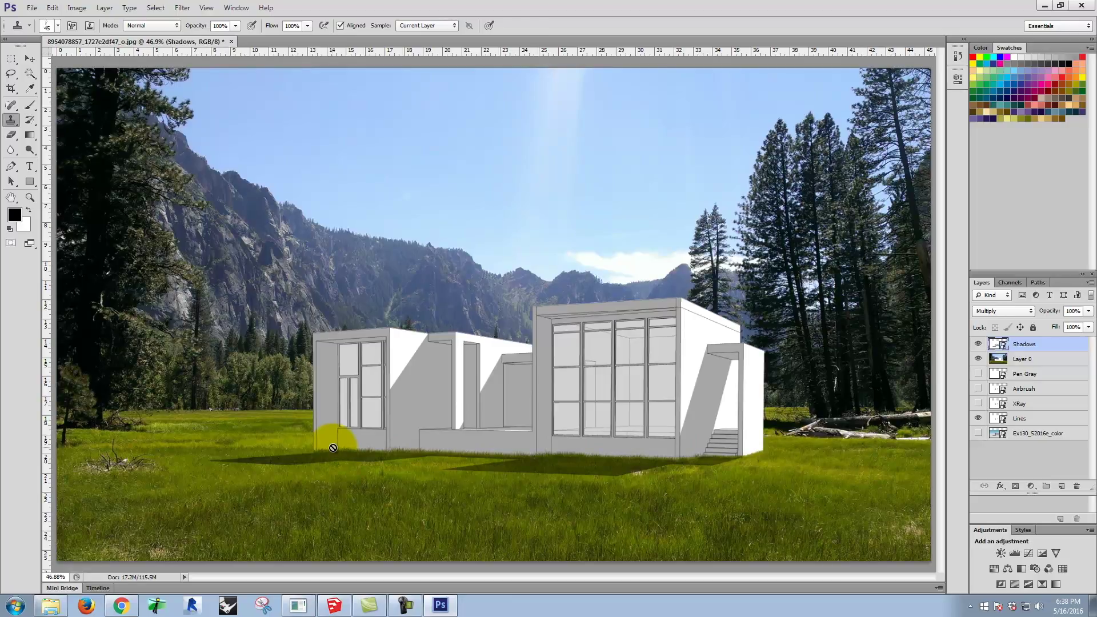
pyautogui.click(979, 359)
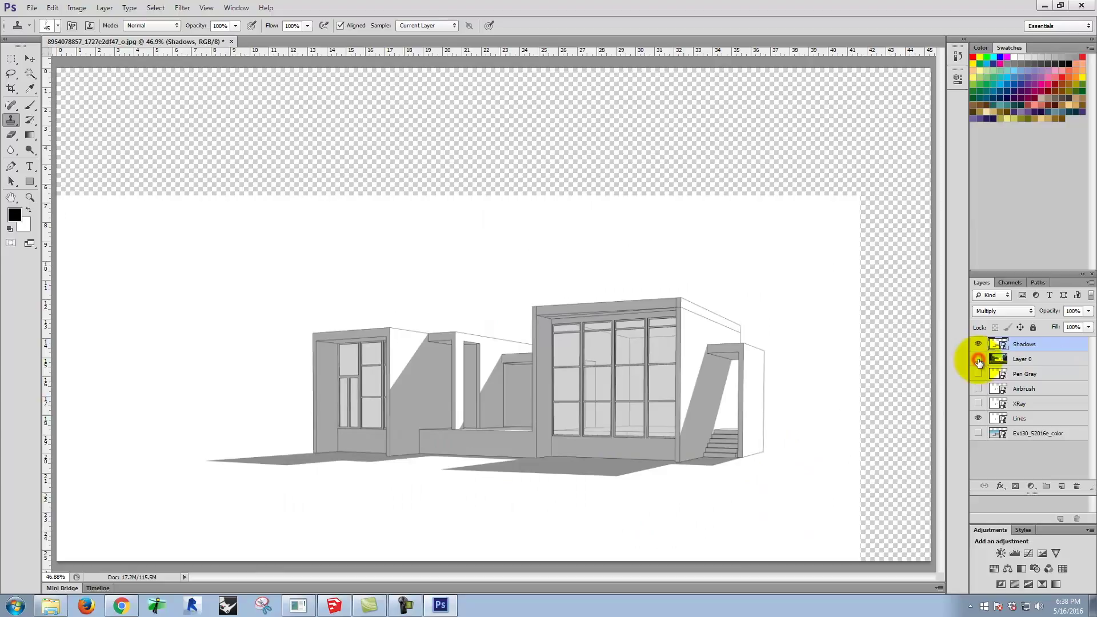
pyautogui.click(979, 418)
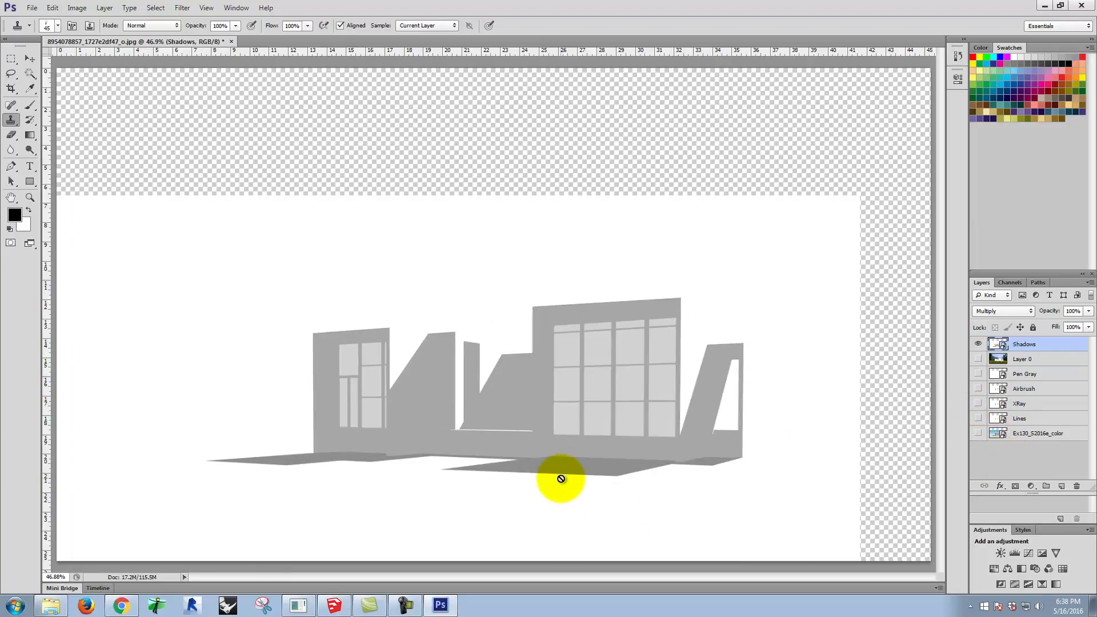
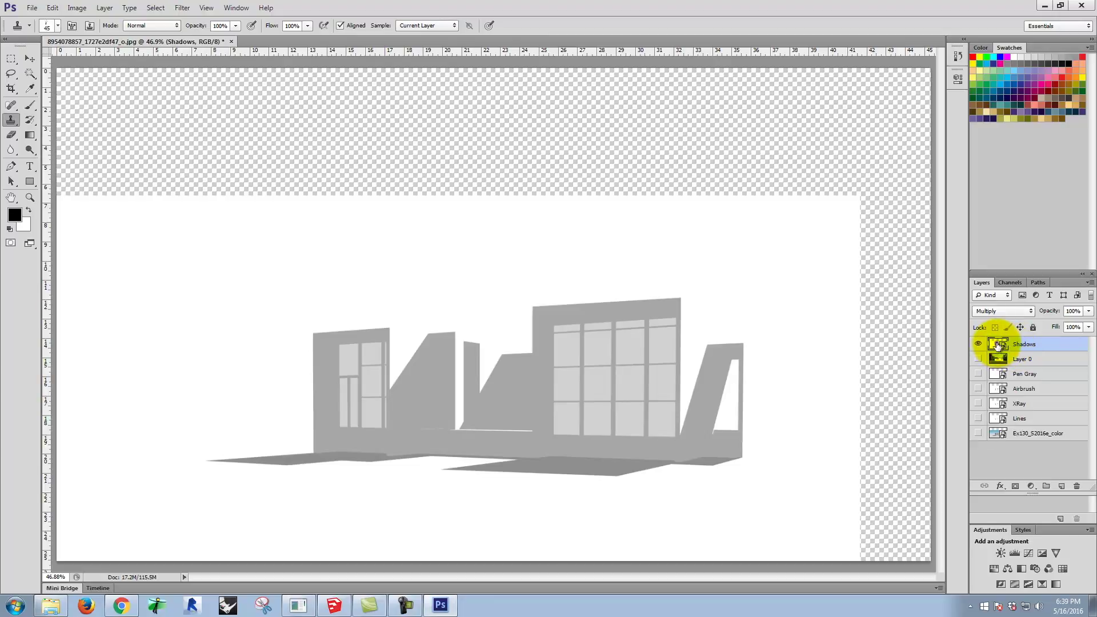
# - Rasterize the Shadows layer
pyautogui.rightClick(998, 344)
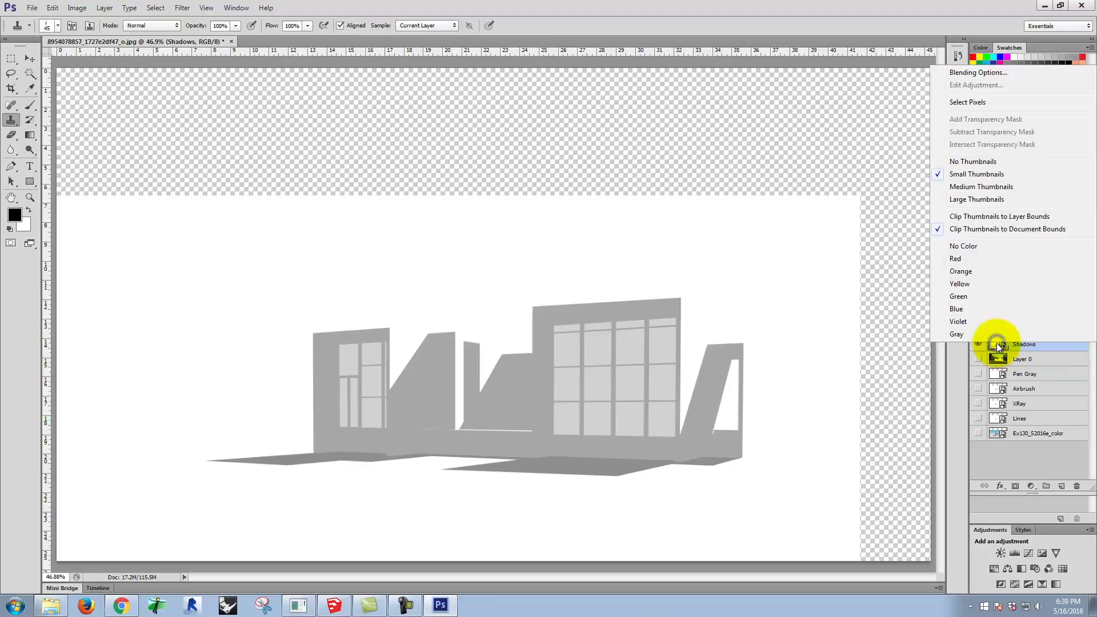
pyautogui.rightClick(1048, 347)
pyautogui.rightClick(1048, 346)
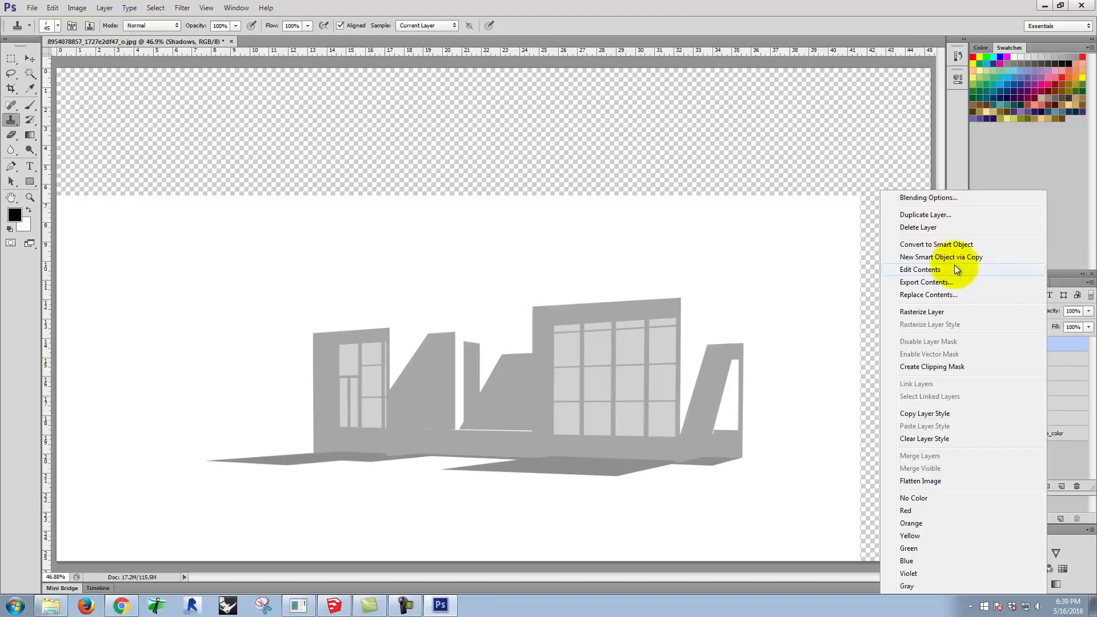
pyautogui.click(946, 311)
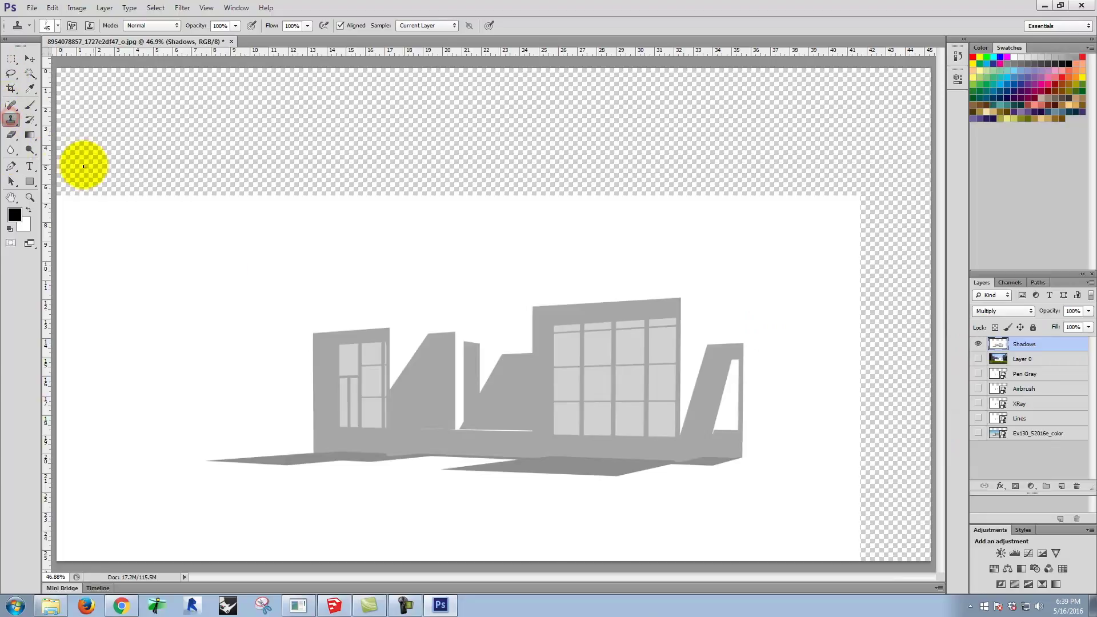
# - Clone white grass blades into the front edge of the large ground shadow and check the edge against the meadow photo
pyautogui.hotkey('ctrl', '=')
pyautogui.hotkey('ctrl', '=')
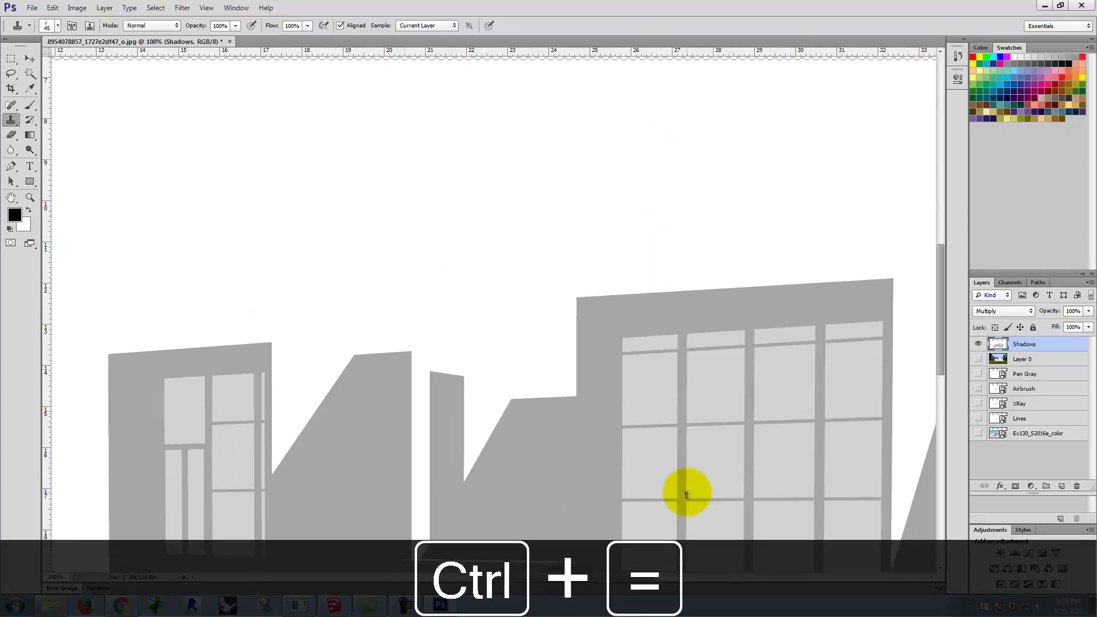
pyautogui.moveTo(678, 485); pyautogui.dragTo(574, 112)
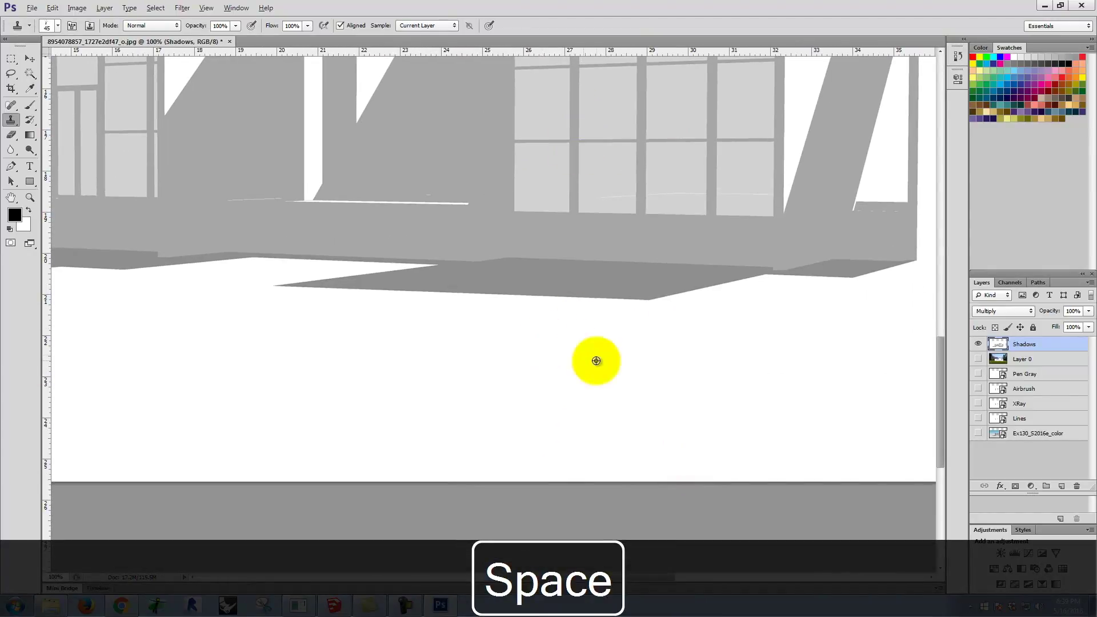
pyautogui.keyDown('alt'); pyautogui.click(536, 358); pyautogui.keyUp('alt')
pyautogui.moveTo(586, 302)
pyautogui.mouseDown()
pyautogui.moveTo(563, 300)
pyautogui.moveTo(653, 301)
pyautogui.moveTo(482, 301)
pyautogui.mouseUp()
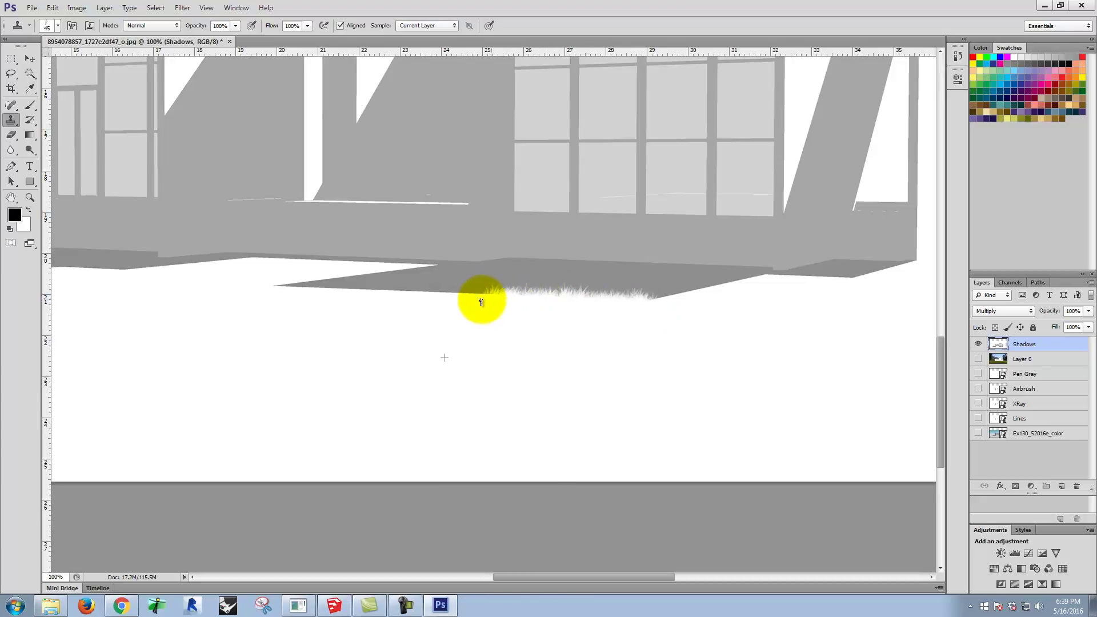
pyautogui.click(978, 359)
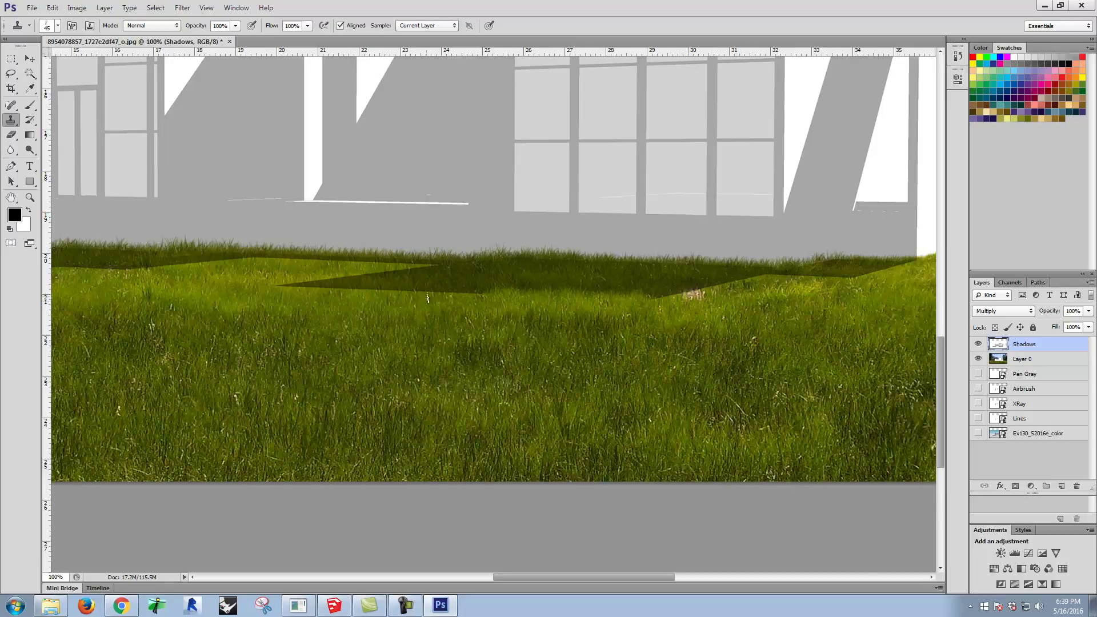
pyautogui.click(979, 359)
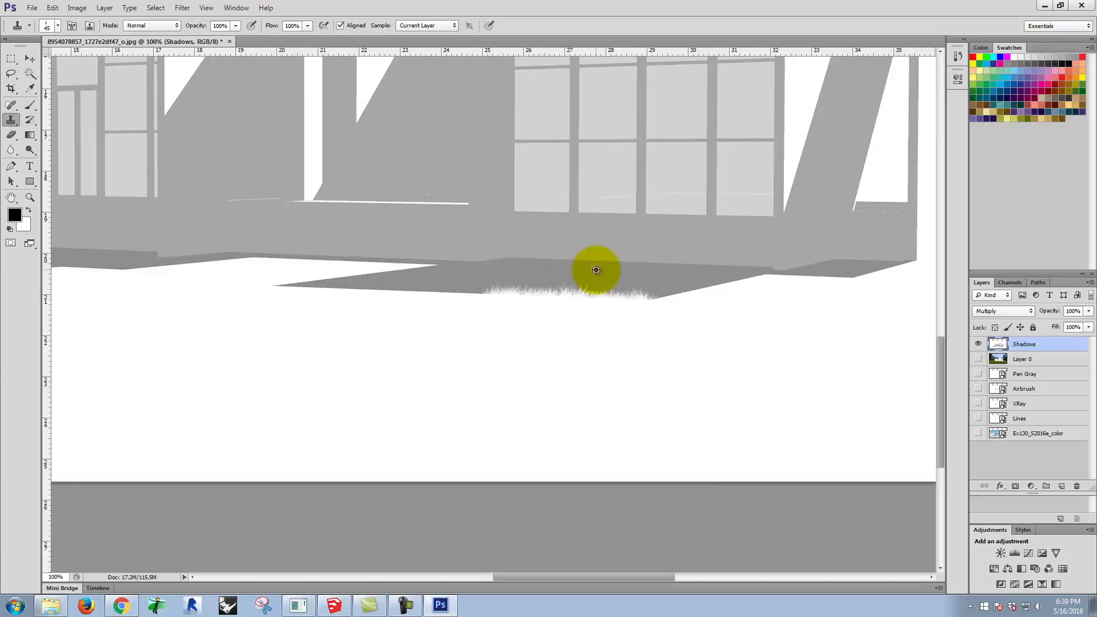
# - Reduce the clone brush to 25 px and clone dark shadow grass along the wall base beneath the large windows
pyautogui.press('[')
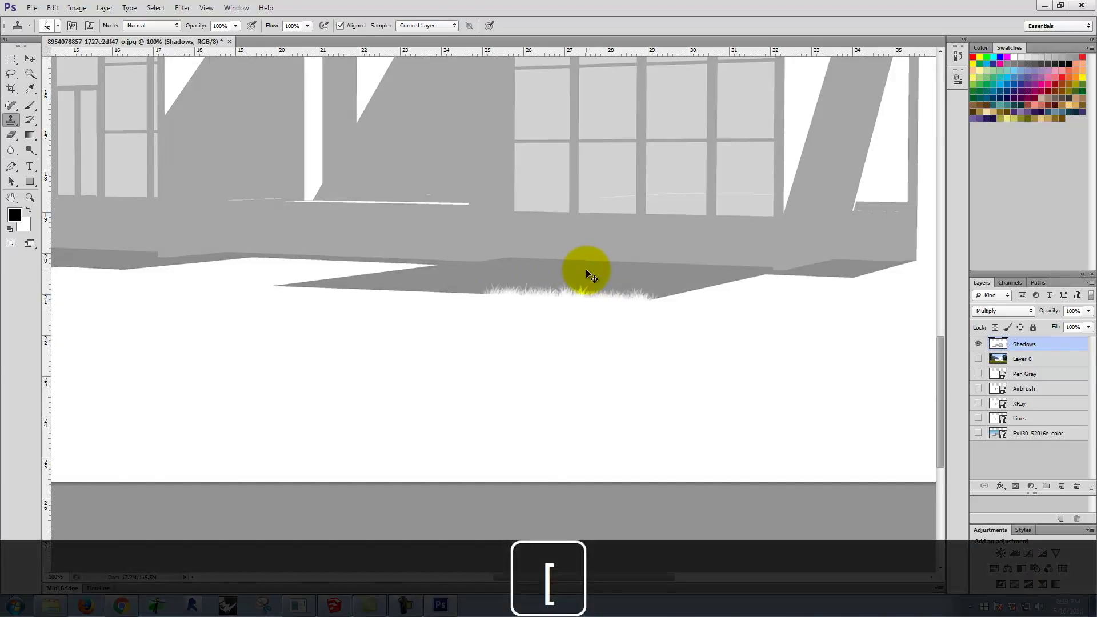
pyautogui.hotkey('ctrl', '=')
pyautogui.hotkey('ctrl', '=')
pyautogui.moveTo(649, 224)
pyautogui.mouseDown()
pyautogui.moveTo(461, 289)
pyautogui.moveTo(373, 252)
pyautogui.mouseUp()
pyautogui.click(367, 237)
pyautogui.moveTo(443, 247)
pyautogui.mouseDown()
pyautogui.moveTo(480, 259)
pyautogui.moveTo(428, 245)
pyautogui.moveTo(553, 259)
pyautogui.moveTo(542, 245)
pyautogui.moveTo(512, 249)
pyautogui.moveTo(587, 261)
pyautogui.moveTo(652, 253)
pyautogui.moveTo(560, 248)
pyautogui.moveTo(683, 255)
pyautogui.moveTo(636, 275)
pyautogui.moveTo(640, 245)
pyautogui.moveTo(738, 229)
pyautogui.moveTo(673, 324)
pyautogui.mouseUp()
# - Continue cloning the dark shadow's grassy upper edge along the large-window wall to its outer corner
pyautogui.press('space')
pyautogui.moveTo(762, 262); pyautogui.dragTo(435, 309)
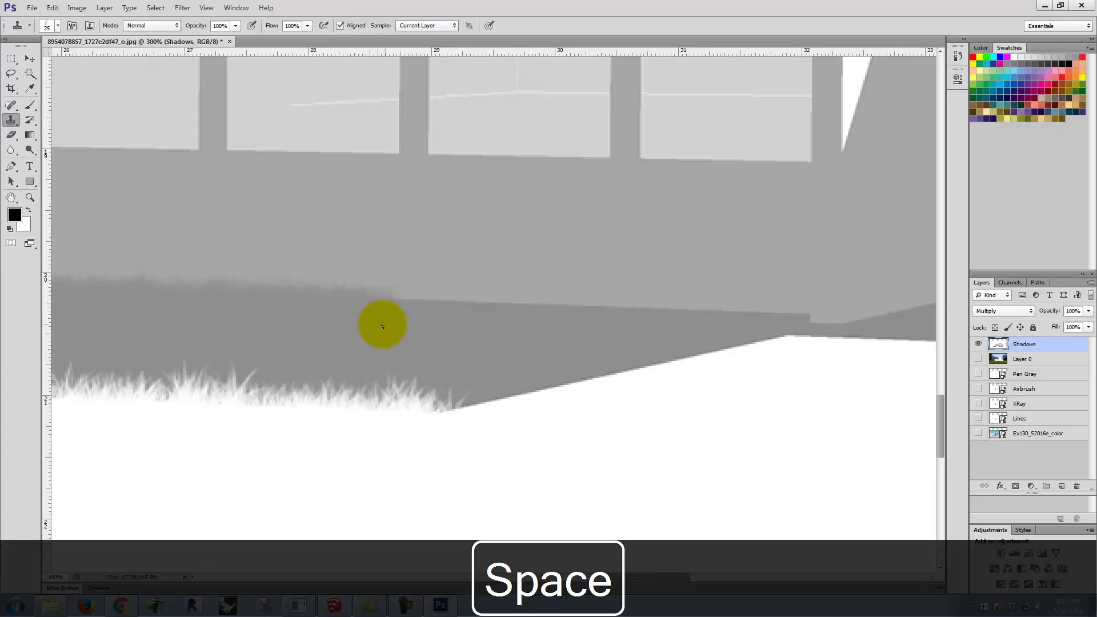
pyautogui.click(351, 328)
pyautogui.click(416, 302)
pyautogui.moveTo(430, 307)
pyautogui.mouseDown()
pyautogui.moveTo(519, 303)
pyautogui.moveTo(485, 296)
pyautogui.moveTo(542, 311)
pyautogui.moveTo(436, 299)
pyautogui.moveTo(689, 311)
pyautogui.moveTo(315, 324)
pyautogui.mouseUp()
pyautogui.keyDown('alt'); pyautogui.click(315, 323); pyautogui.keyUp('alt')
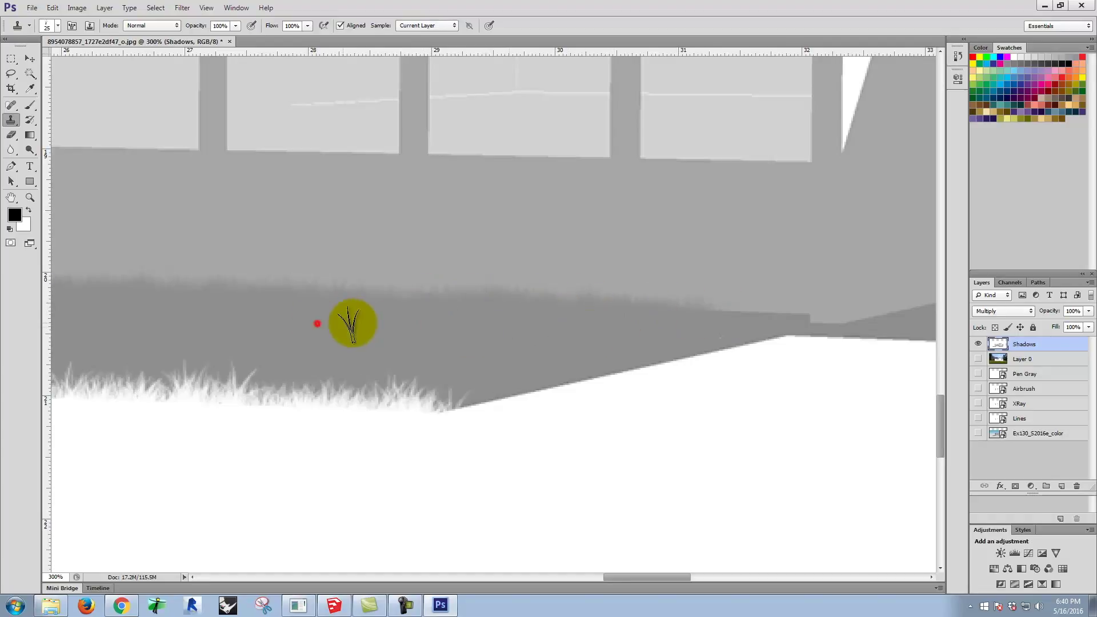
pyautogui.moveTo(707, 313)
pyautogui.mouseDown()
pyautogui.moveTo(799, 314)
pyautogui.moveTo(729, 318)
pyautogui.mouseUp()
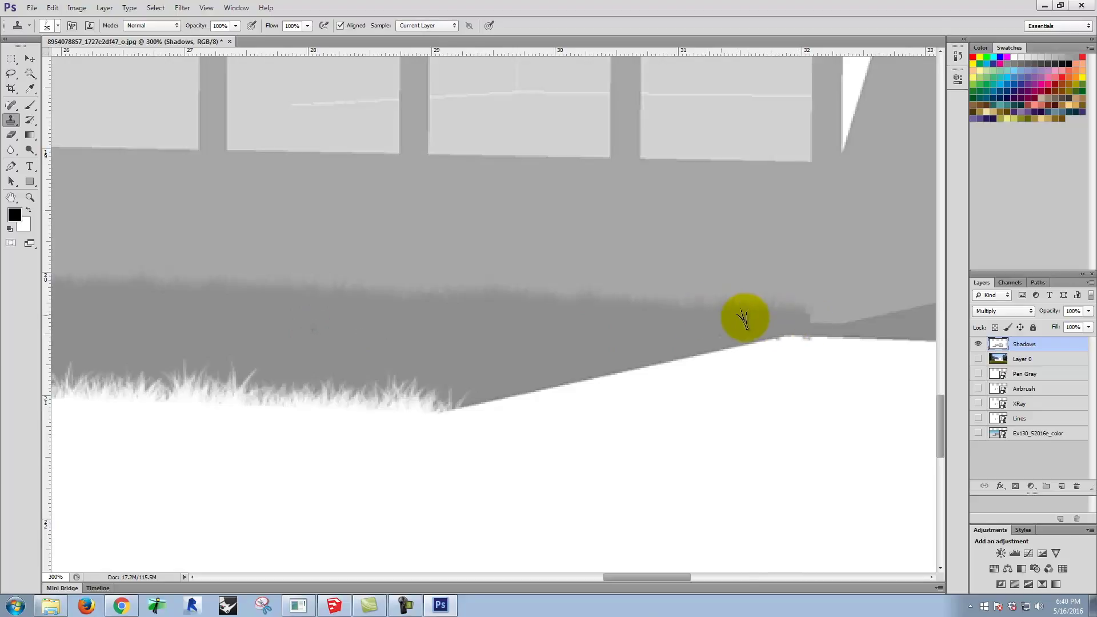
# - Clone dark shadow grass over the slanted shadow edge between the large-window wall's corner and the stairs
pyautogui.press('space')
pyautogui.moveTo(856, 344); pyautogui.dragTo(339, 377)
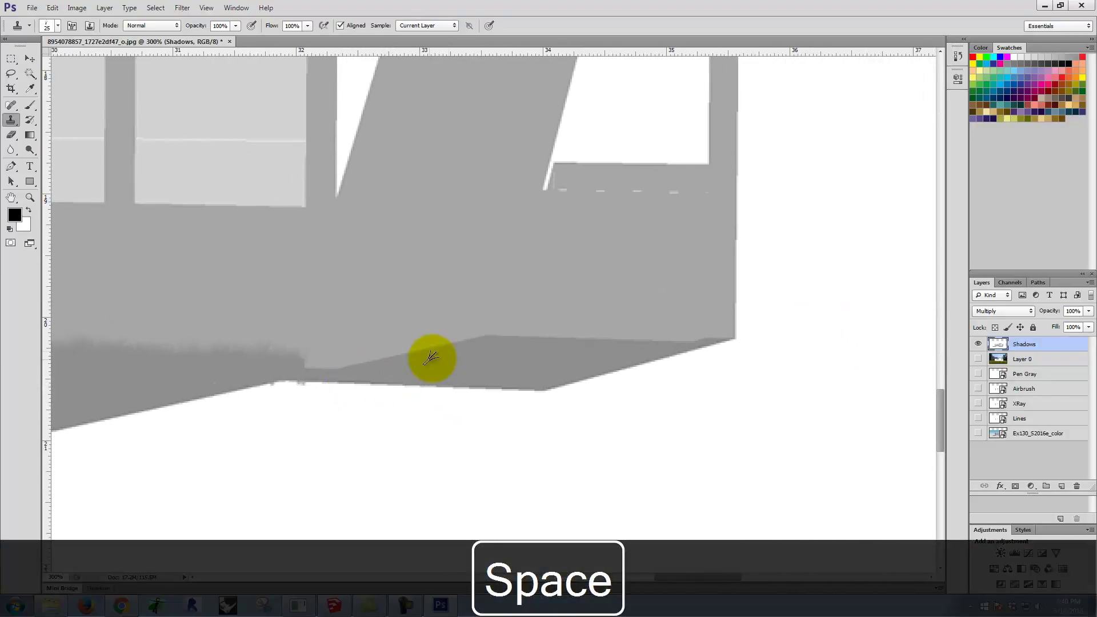
pyautogui.click(530, 364)
pyautogui.moveTo(413, 355)
pyautogui.mouseDown()
pyautogui.moveTo(466, 345)
pyautogui.moveTo(402, 360)
pyautogui.moveTo(449, 367)
pyautogui.moveTo(522, 355)
pyautogui.mouseUp()
pyautogui.keyDown('alt'); pyautogui.click(521, 355); pyautogui.keyUp('alt')
pyautogui.moveTo(351, 355)
pyautogui.mouseDown()
pyautogui.moveTo(382, 360)
pyautogui.moveTo(341, 367)
pyautogui.moveTo(345, 386)
pyautogui.moveTo(308, 363)
pyautogui.moveTo(371, 378)
pyautogui.moveTo(333, 373)
pyautogui.moveTo(441, 364)
pyautogui.moveTo(296, 378)
pyautogui.moveTo(375, 383)
pyautogui.moveTo(411, 379)
pyautogui.moveTo(256, 367)
pyautogui.moveTo(344, 361)
pyautogui.moveTo(303, 361)
pyautogui.moveTo(337, 379)
pyautogui.moveTo(262, 384)
pyautogui.moveTo(392, 385)
pyautogui.mouseUp()
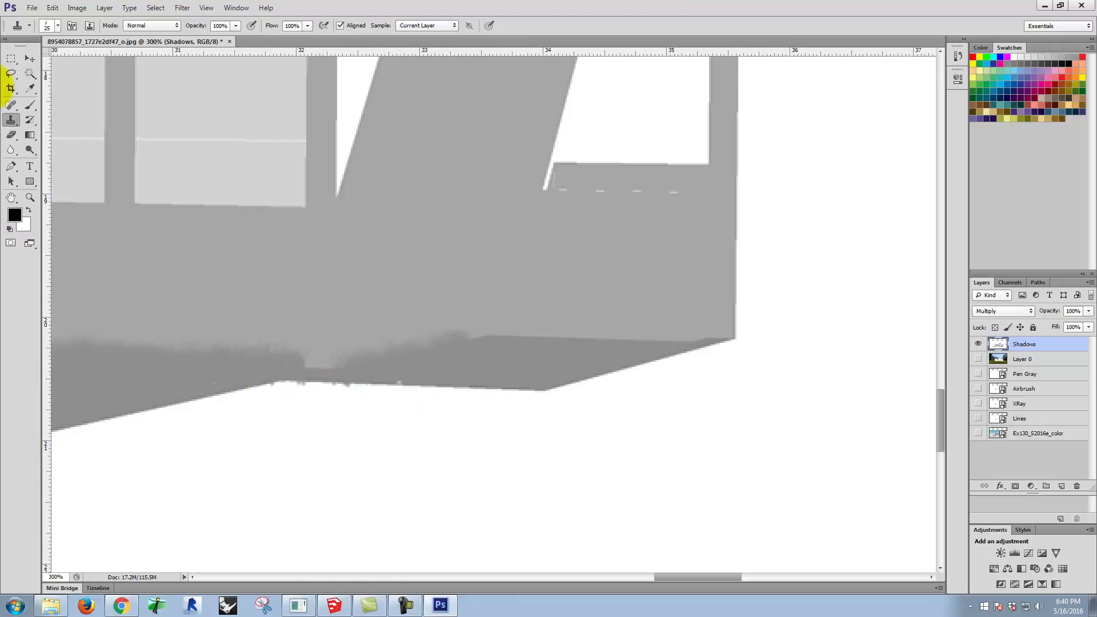
# - Make a polygonal selection around the notch between the two ground shadows, following their lower edges
pyautogui.moveTo(12, 76); pyautogui.dragTo(48, 80)
pyautogui.click(225, 392)
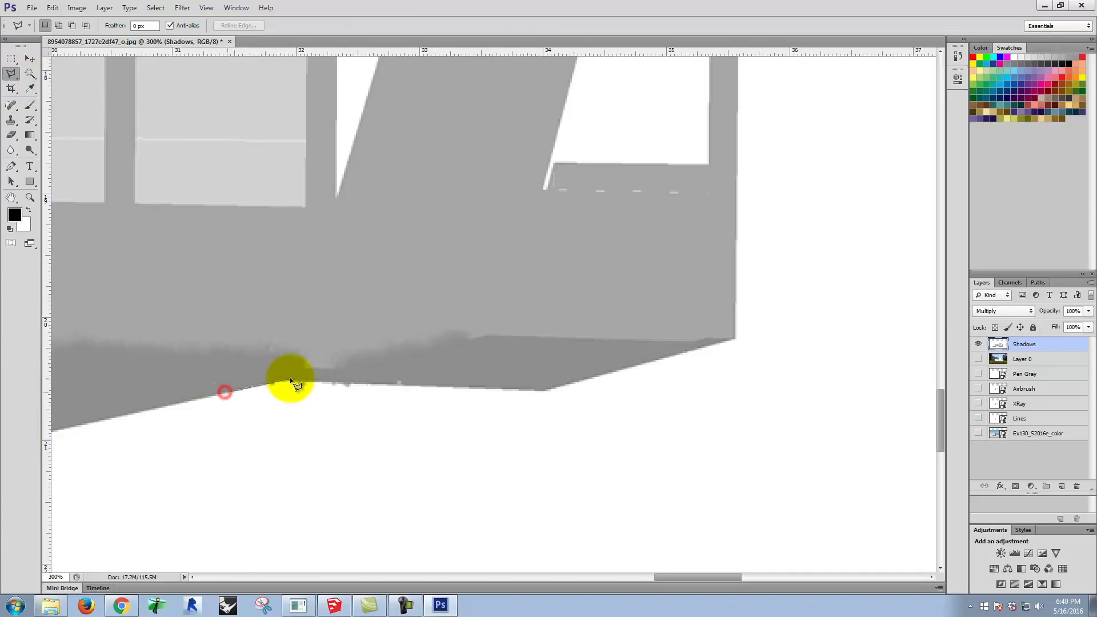
pyautogui.click(282, 380)
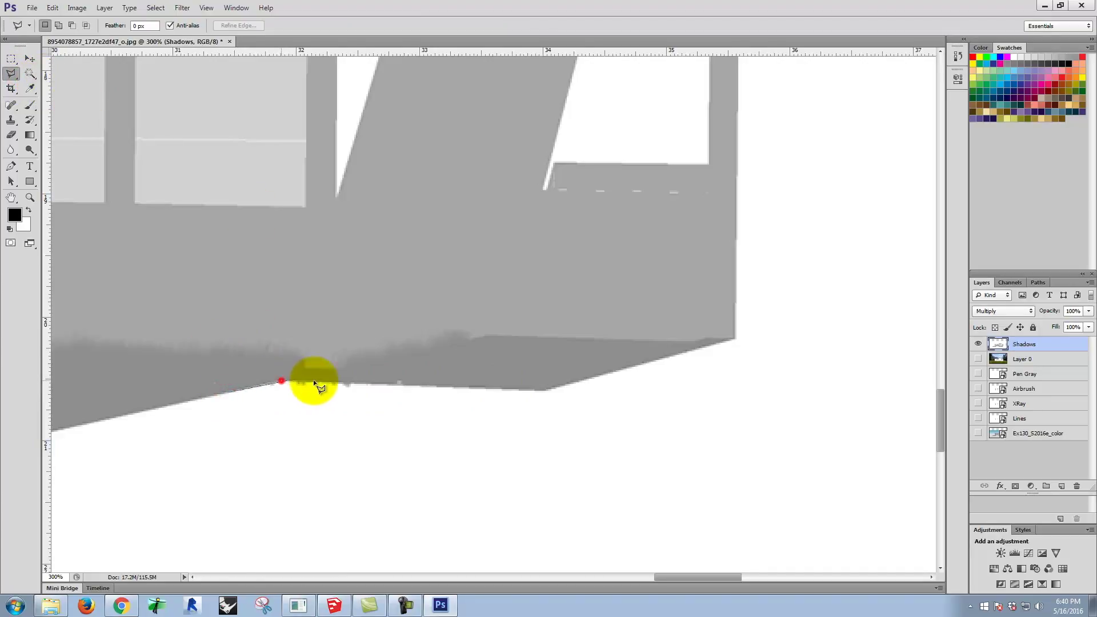
pyautogui.click(366, 383)
pyautogui.click(464, 386)
pyautogui.click(535, 348)
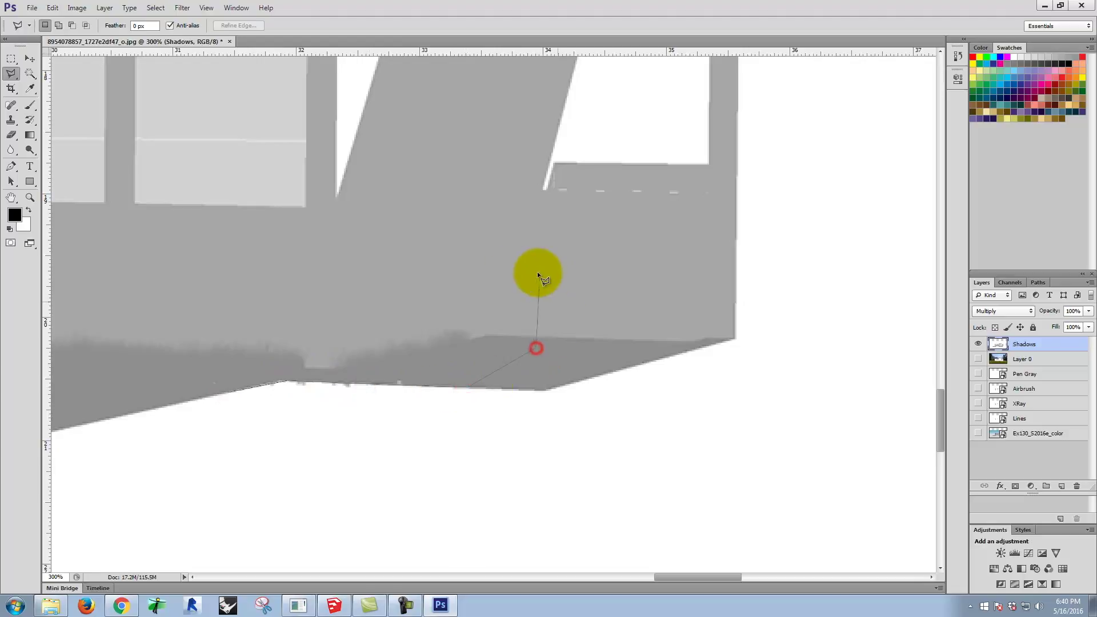
pyautogui.click(234, 393)
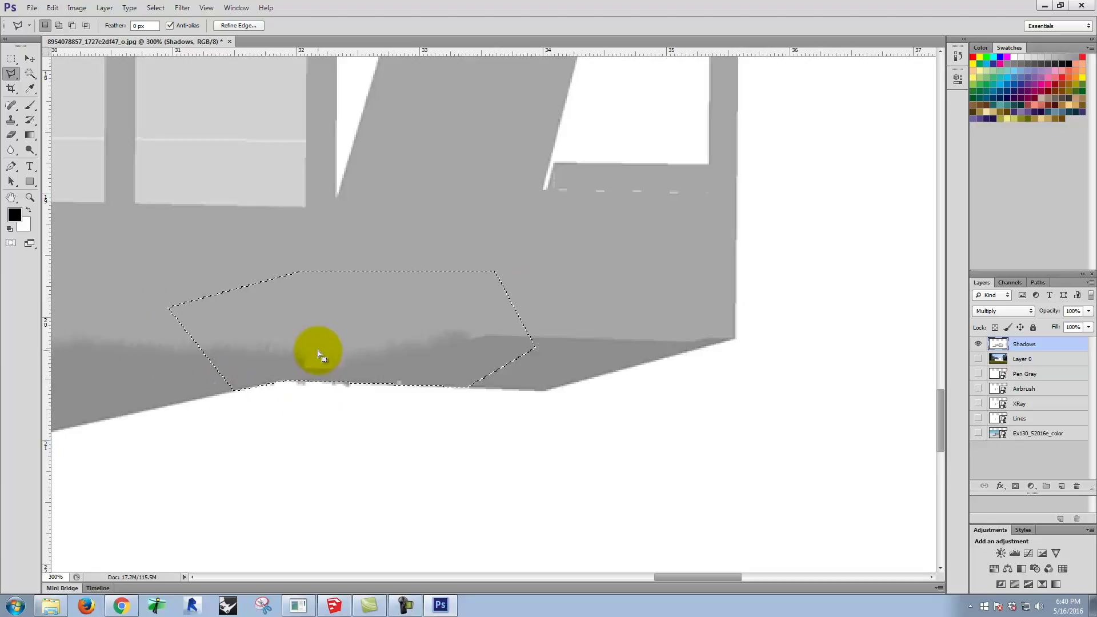
# - Clone dark shadow grass into the notch within the selection, then clear the selection
pyautogui.click(11, 120)
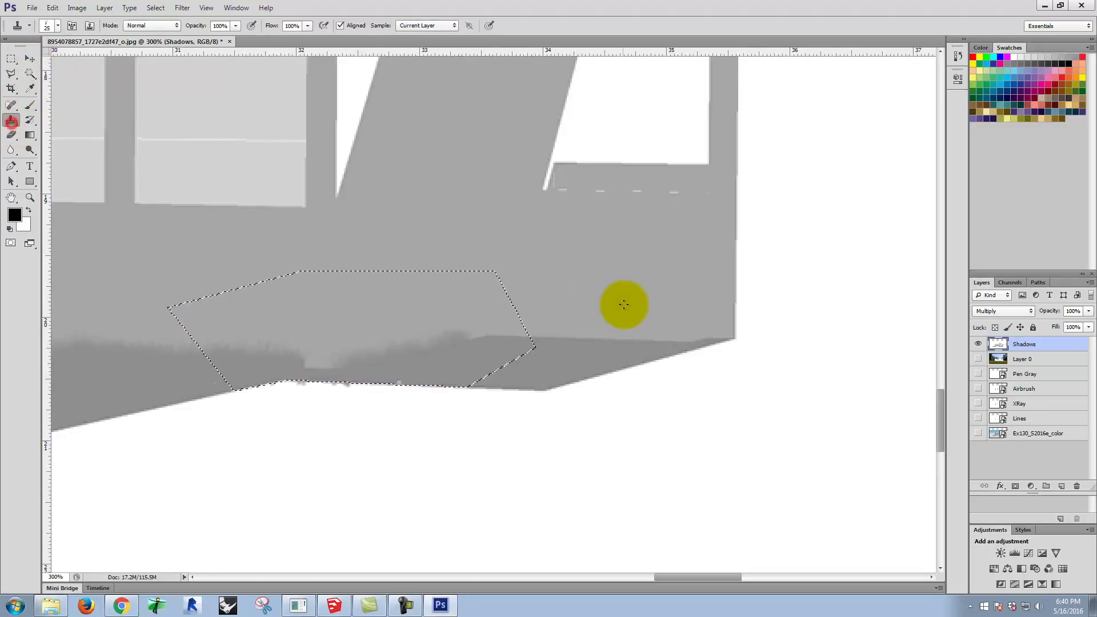
pyautogui.keyDown('alt'); pyautogui.click(583, 357); pyautogui.keyUp('alt')
pyautogui.moveTo(328, 349)
pyautogui.mouseDown()
pyautogui.moveTo(345, 366)
pyautogui.moveTo(325, 372)
pyautogui.moveTo(366, 375)
pyautogui.moveTo(286, 369)
pyautogui.moveTo(335, 391)
pyautogui.mouseUp()
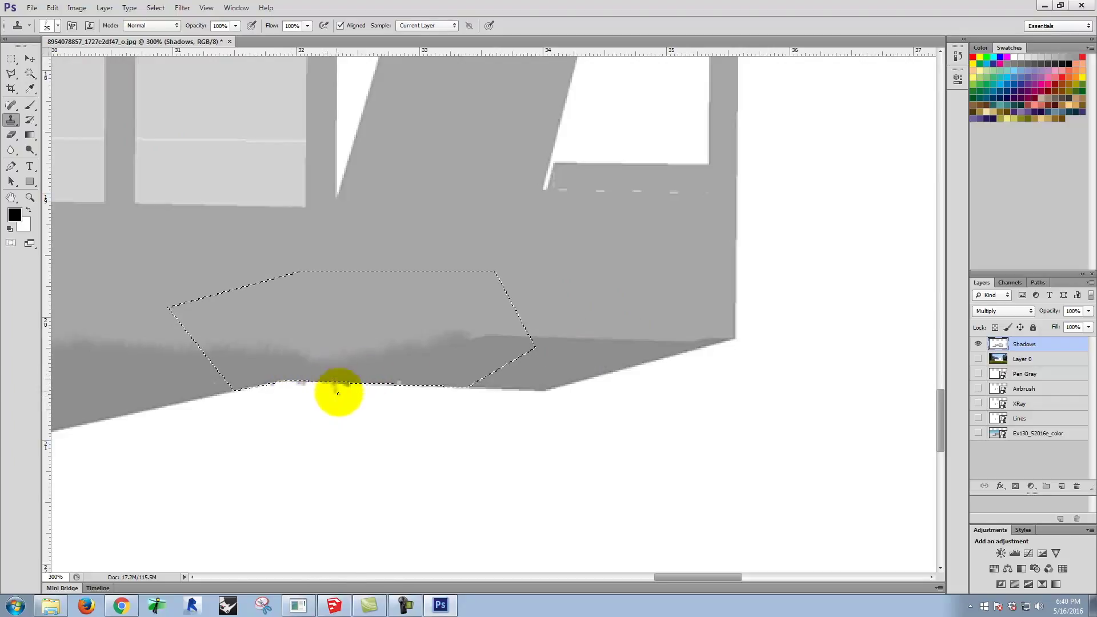
pyautogui.keyDown('alt'); pyautogui.click(425, 370); pyautogui.keyUp('alt')
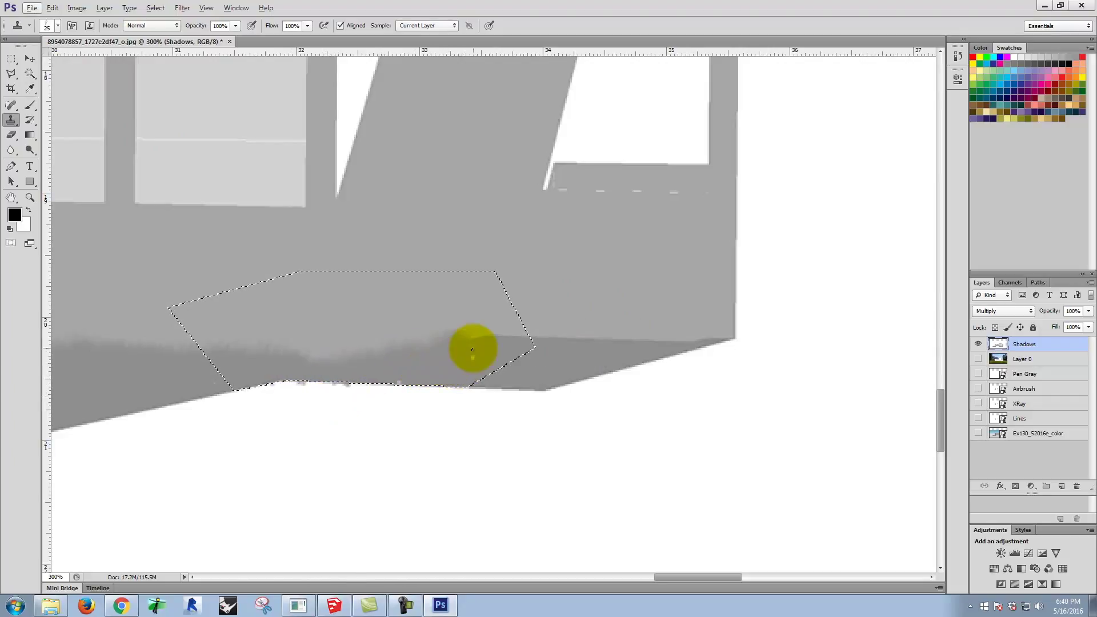
pyautogui.keyDown('alt'); pyautogui.click(563, 352); pyautogui.keyUp('alt')
pyautogui.moveTo(473, 345)
pyautogui.mouseDown()
pyautogui.moveTo(459, 339)
pyautogui.moveTo(486, 339)
pyautogui.mouseUp()
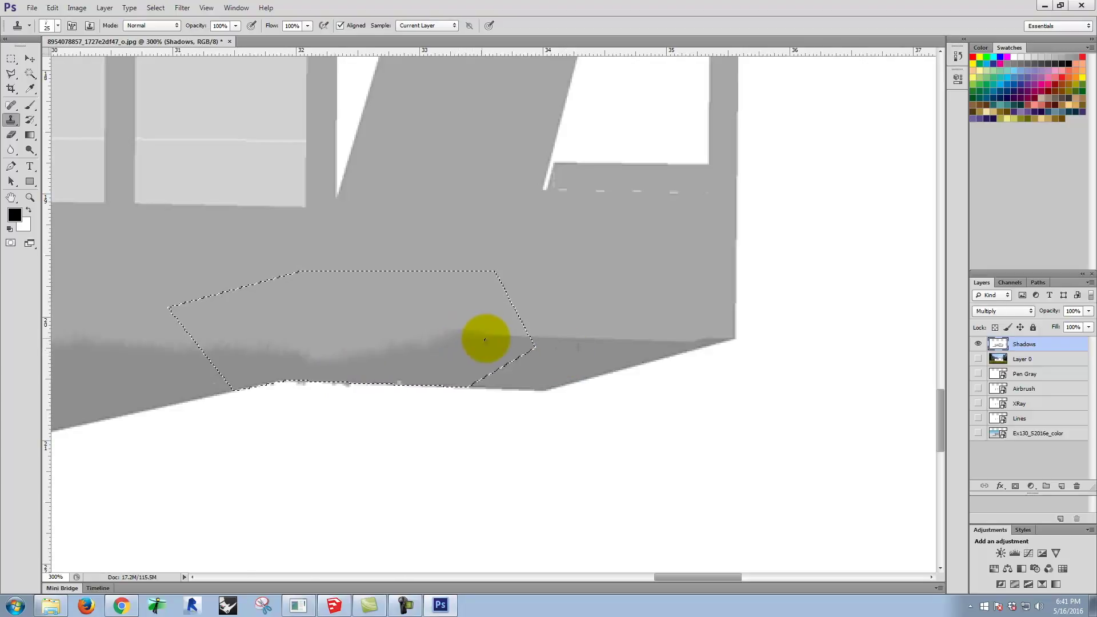
pyautogui.click(11, 70)
pyautogui.click(11, 61)
pyautogui.click(355, 257)
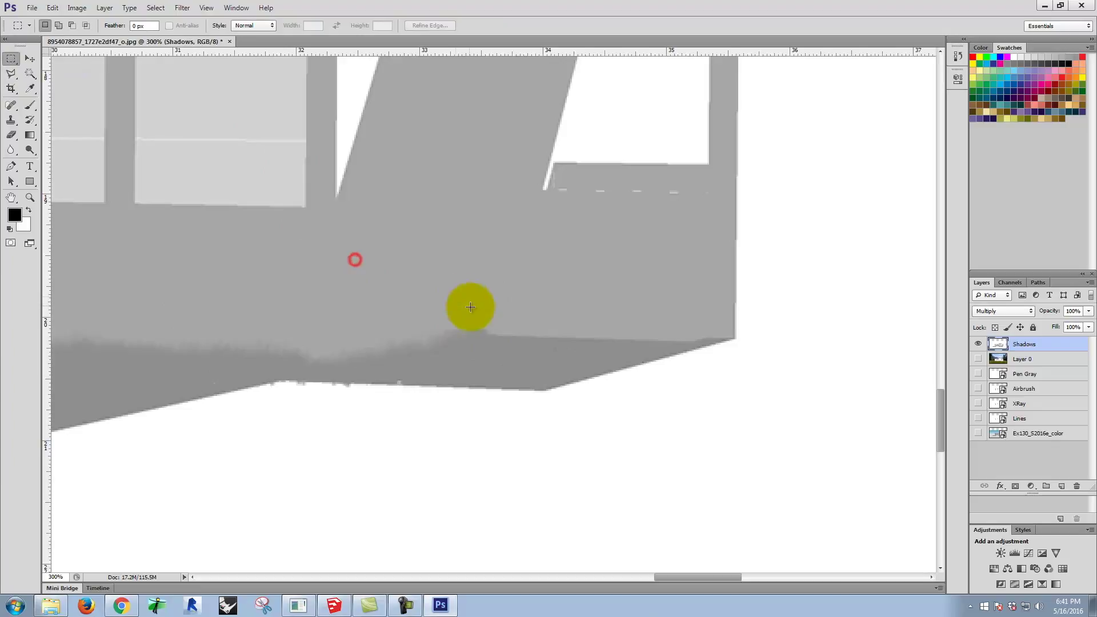
# - Clone the dark grassy edge onward along the wall base beneath the stairs, undoing strokes that spill past the shadow
pyautogui.click(11, 119)
pyautogui.keyDown('alt'); pyautogui.click(459, 365); pyautogui.keyUp('alt')
pyautogui.moveTo(488, 330)
pyautogui.mouseDown()
pyautogui.moveTo(552, 339)
pyautogui.moveTo(532, 349)
pyautogui.moveTo(556, 361)
pyautogui.moveTo(538, 363)
pyautogui.moveTo(562, 364)
pyautogui.mouseUp()
pyautogui.hotkey('ctrl', 'z')
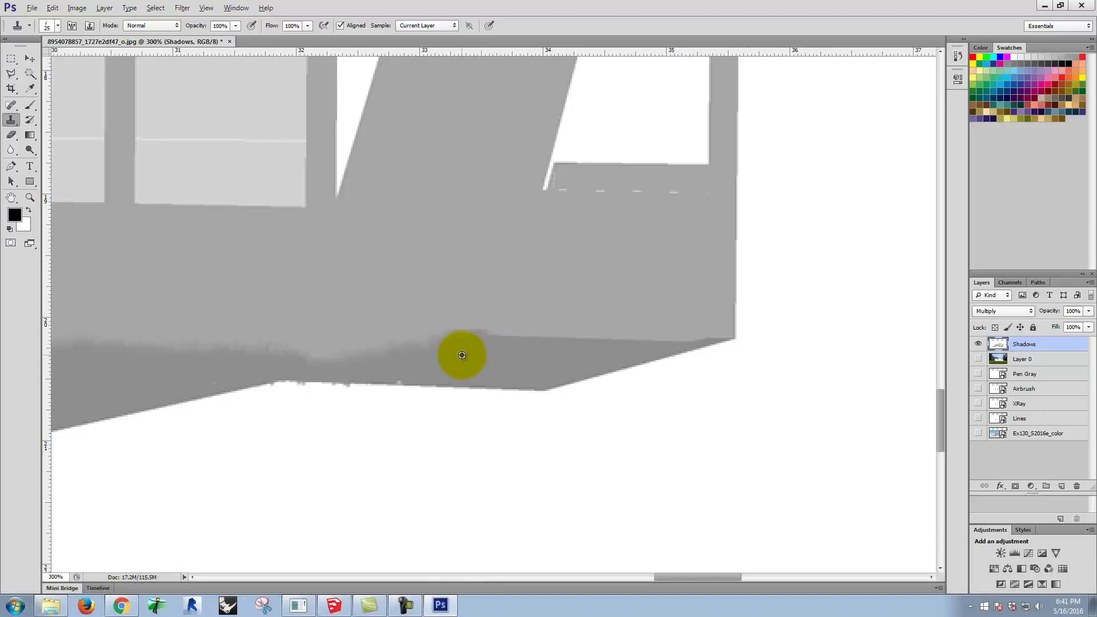
pyautogui.moveTo(480, 349)
pyautogui.mouseDown()
pyautogui.moveTo(524, 341)
pyautogui.moveTo(509, 333)
pyautogui.moveTo(566, 343)
pyautogui.mouseUp()
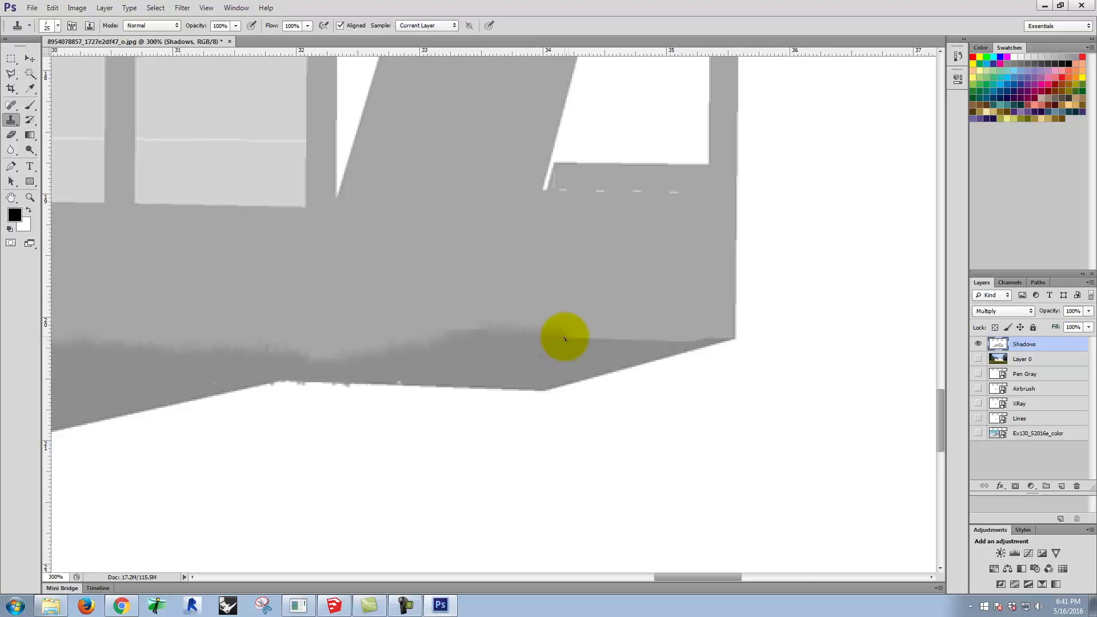
pyautogui.moveTo(474, 360); pyautogui.dragTo(483, 354)
pyautogui.click(580, 337)
pyautogui.moveTo(614, 342)
pyautogui.mouseDown()
pyautogui.moveTo(674, 345)
pyautogui.moveTo(637, 341)
pyautogui.moveTo(675, 355)
pyautogui.moveTo(684, 350)
pyautogui.moveTo(640, 342)
pyautogui.moveTo(679, 344)
pyautogui.moveTo(688, 334)
pyautogui.moveTo(675, 361)
pyautogui.mouseUp()
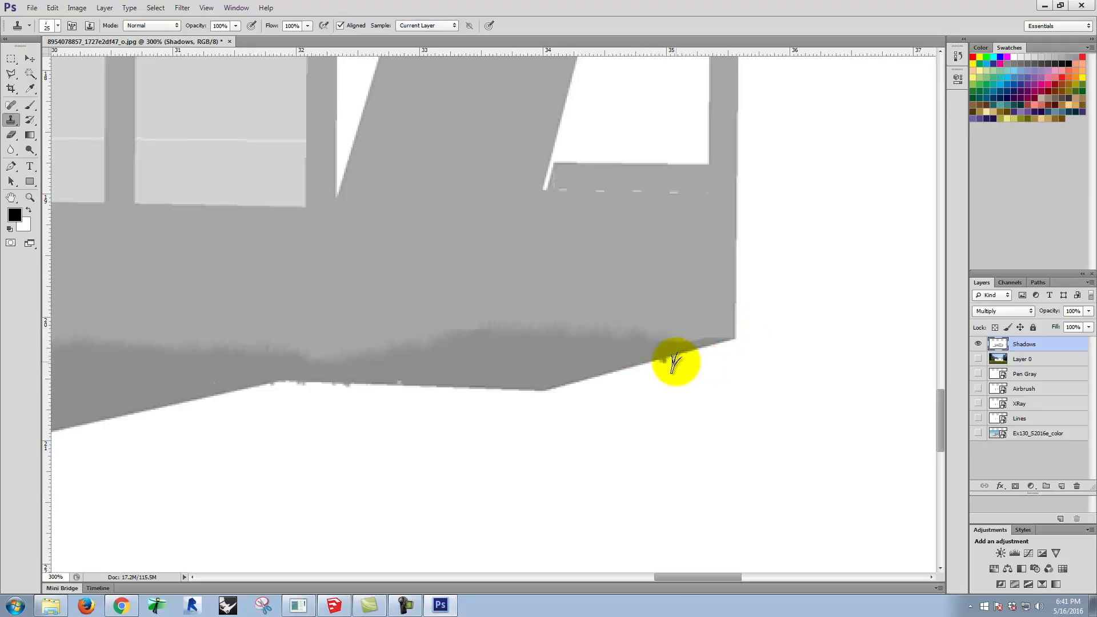
pyautogui.hotkey('ctrl', 'z')
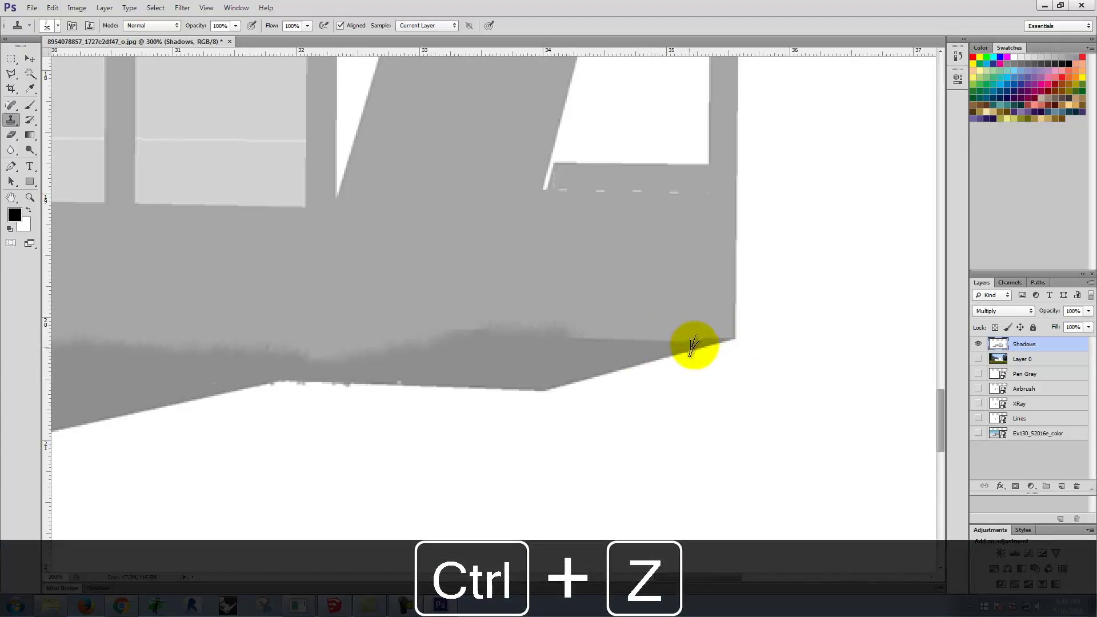
# - Make a polygonal selection around the tapered shadow end at the wall's far corner, following the shadow's lower edge
pyautogui.click(10, 73)
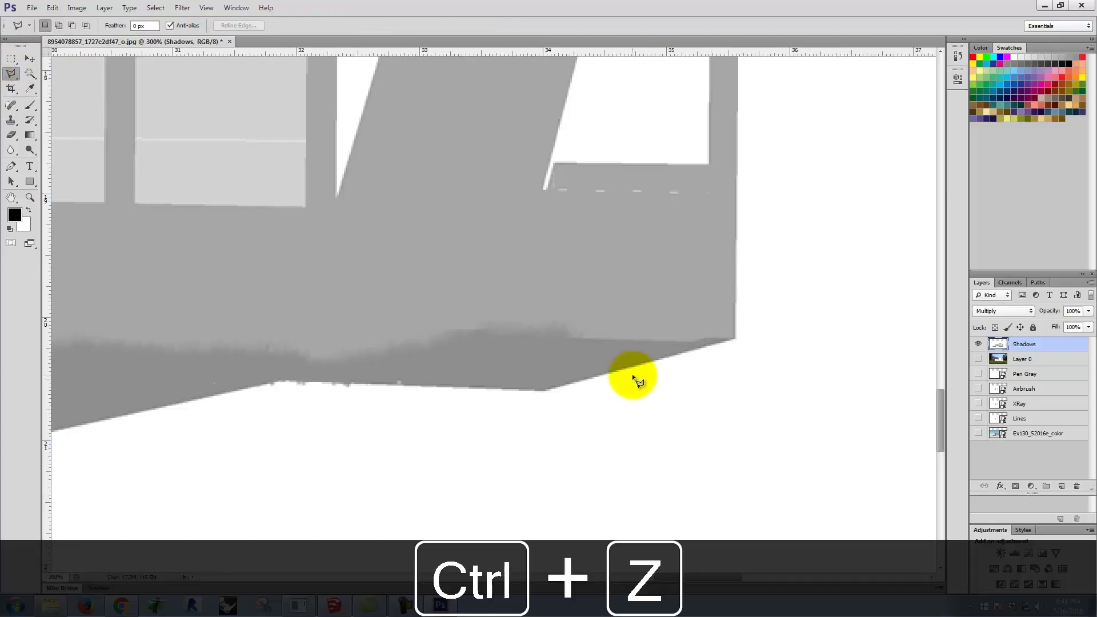
pyautogui.click(588, 378)
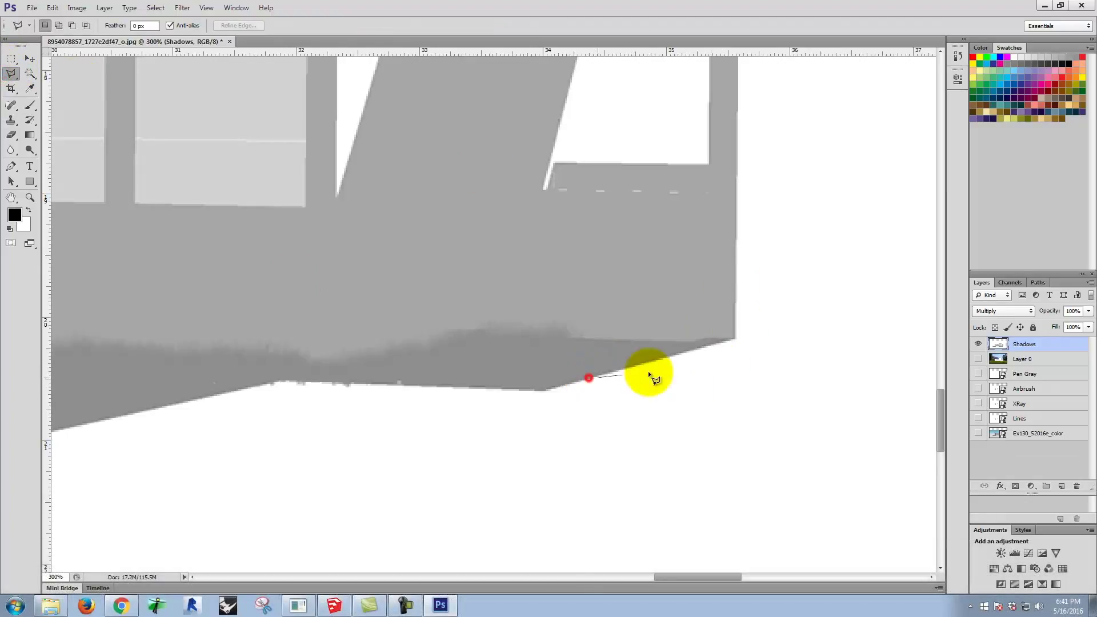
pyautogui.click(734, 338)
pyautogui.click(733, 292)
pyautogui.click(582, 278)
pyautogui.click(515, 361)
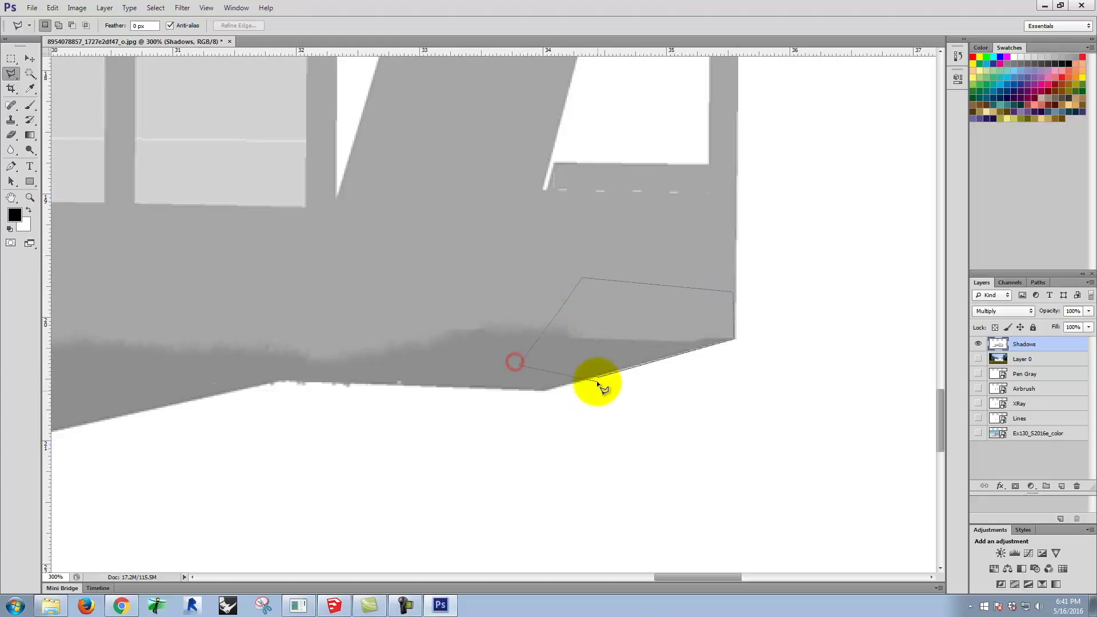
pyautogui.click(600, 380)
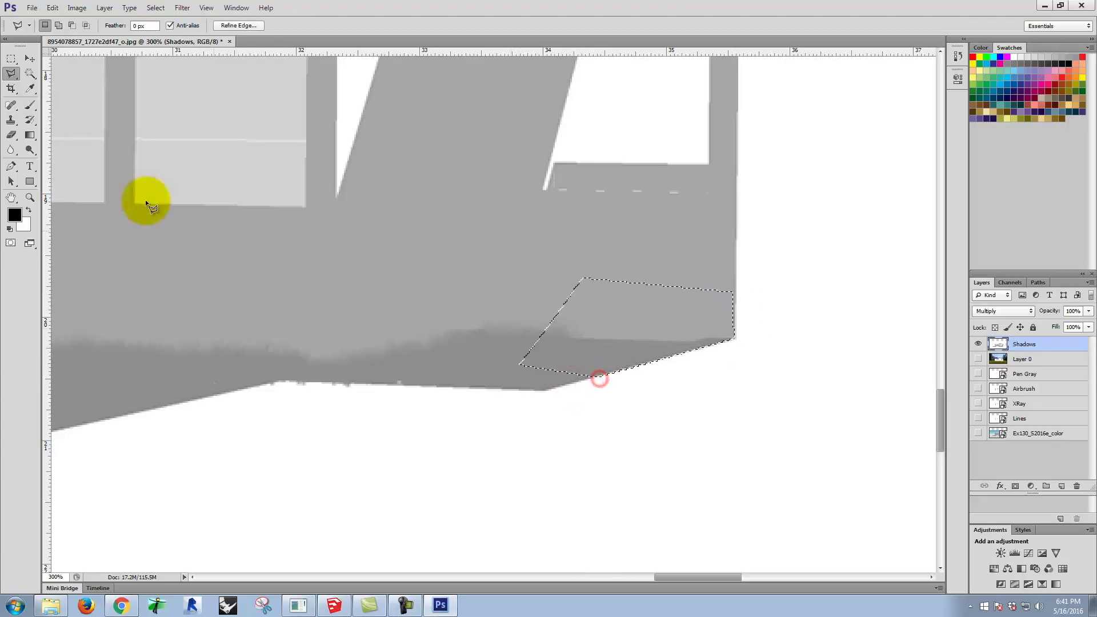
# - Clone dark shadow grass over the straight shadow edge within the selection, out to the wall's far corner
pyautogui.click(11, 120)
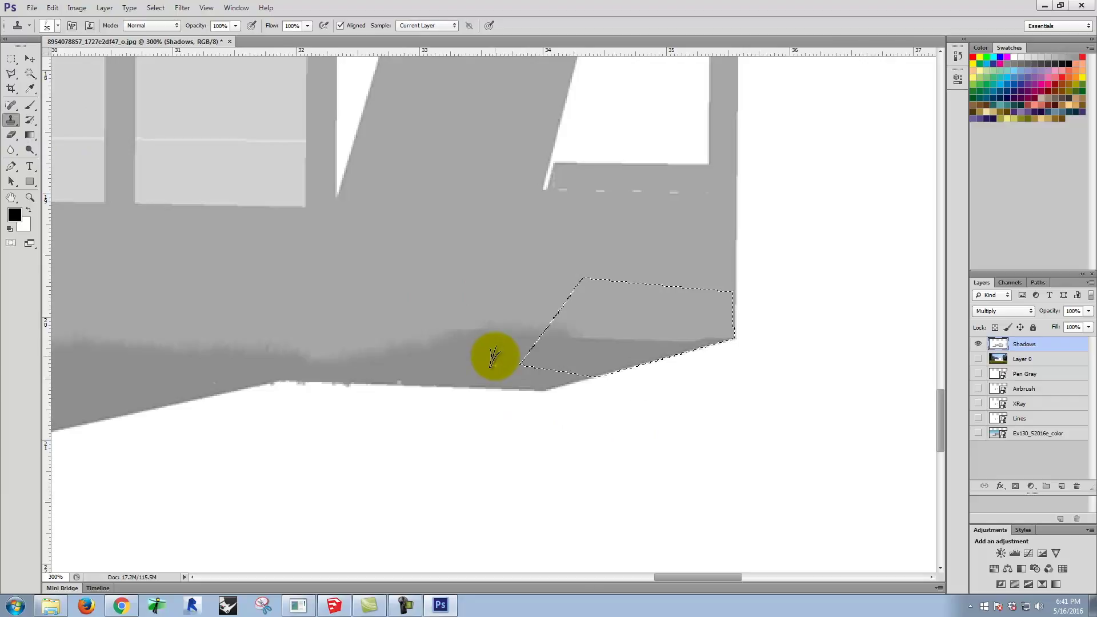
pyautogui.moveTo(490, 357)
pyautogui.mouseDown()
pyautogui.moveTo(574, 341)
pyautogui.moveTo(626, 347)
pyautogui.moveTo(558, 336)
pyautogui.moveTo(671, 346)
pyautogui.mouseUp()
pyautogui.moveTo(573, 353)
pyautogui.mouseDown()
pyautogui.moveTo(667, 336)
pyautogui.moveTo(693, 345)
pyautogui.mouseUp()
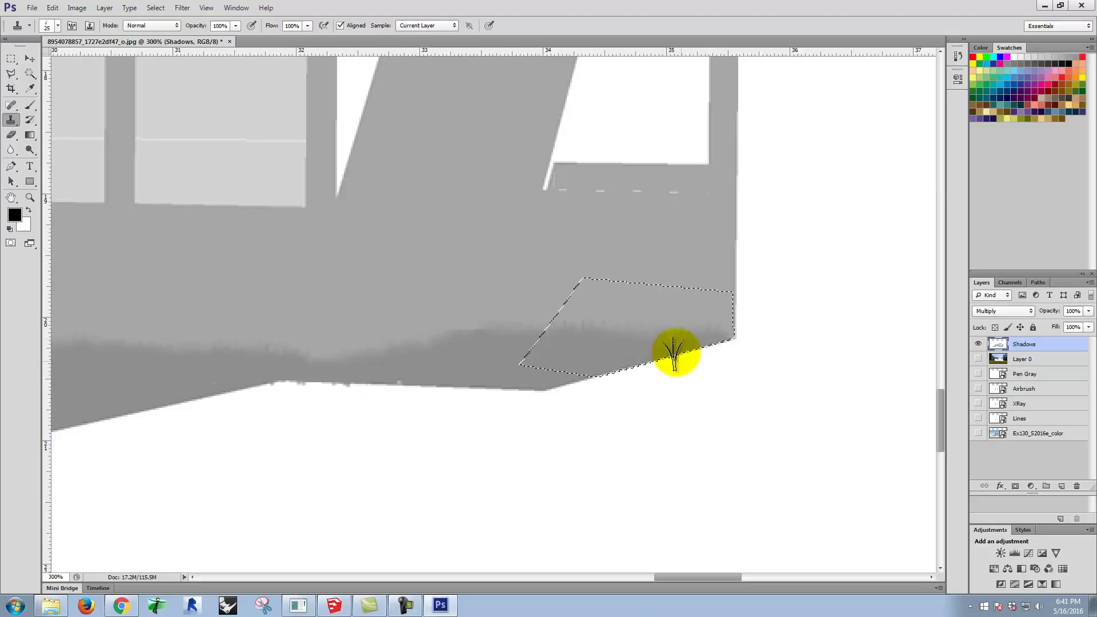
# - Make a polygonal selection along the wall base from the large-window wall to the narrow-window wall's outer corner, following the shadow's lower edge
pyautogui.press('space')
pyautogui.moveTo(226, 326); pyautogui.dragTo(926, 362)
pyautogui.moveTo(419, 372); pyautogui.dragTo(1004, 367)
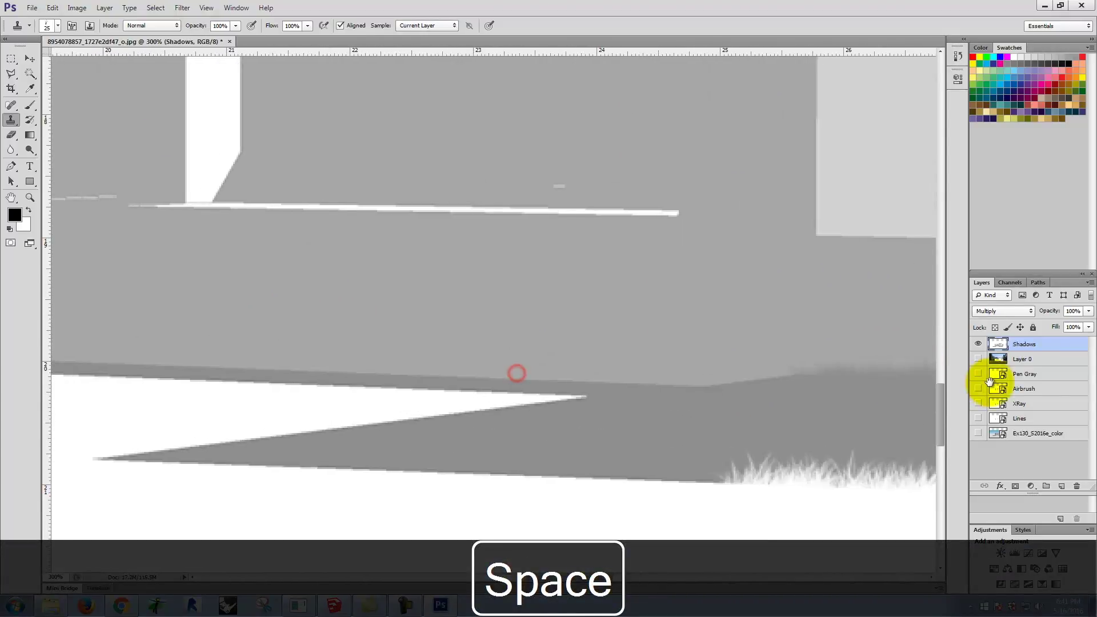
pyautogui.moveTo(502, 385); pyautogui.dragTo(786, 421)
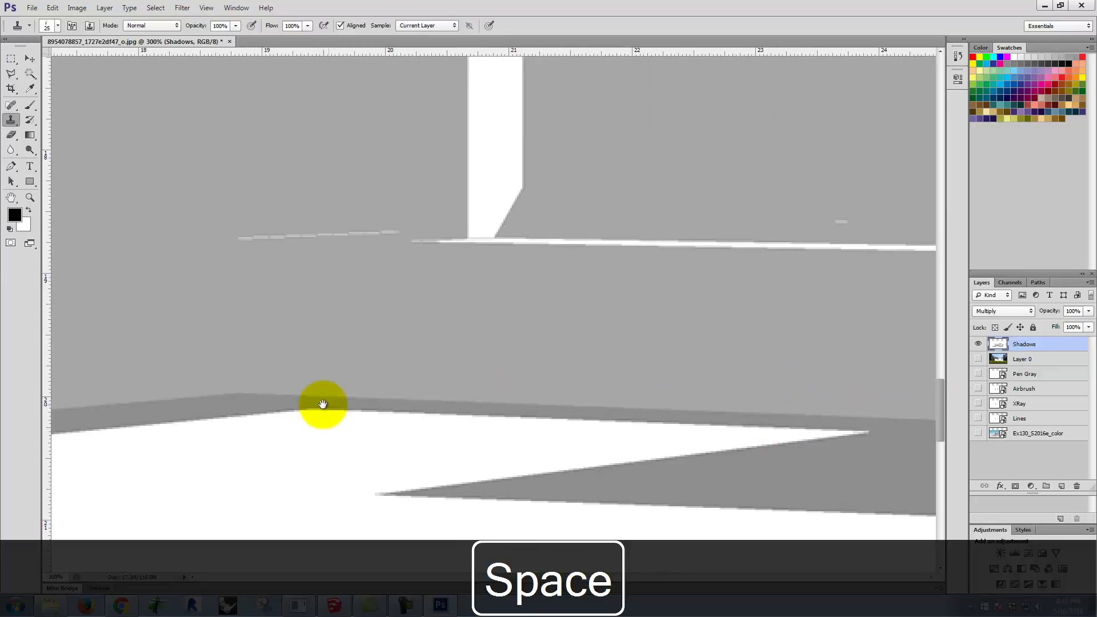
pyautogui.moveTo(603, 434); pyautogui.dragTo(517, 466)
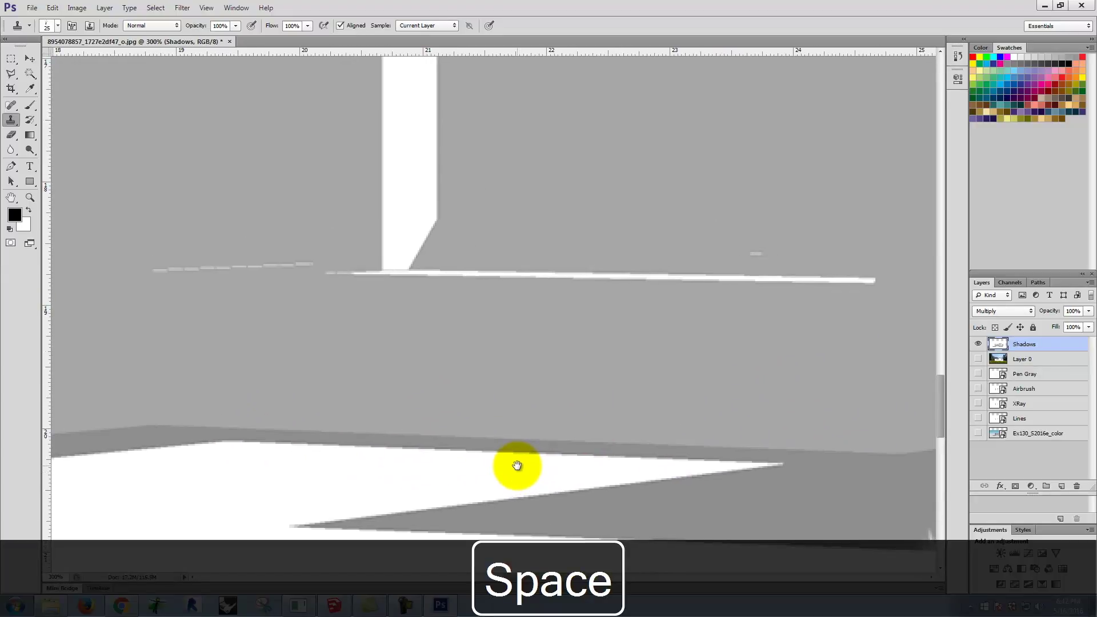
pyautogui.hotkey('ctrl', '-')
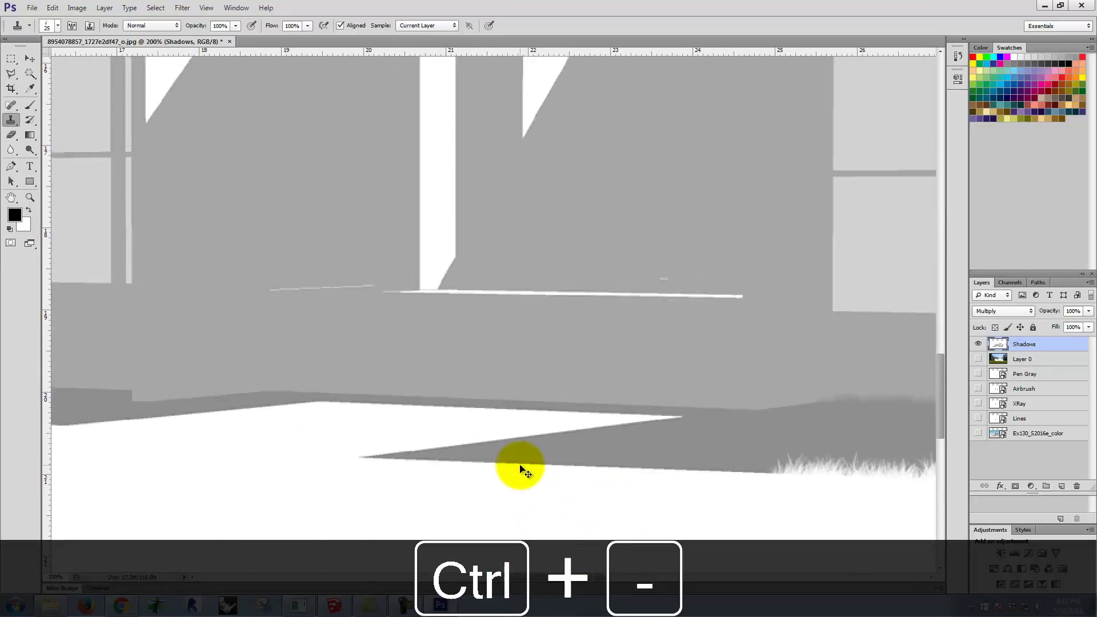
pyautogui.hotkey('ctrl', '-')
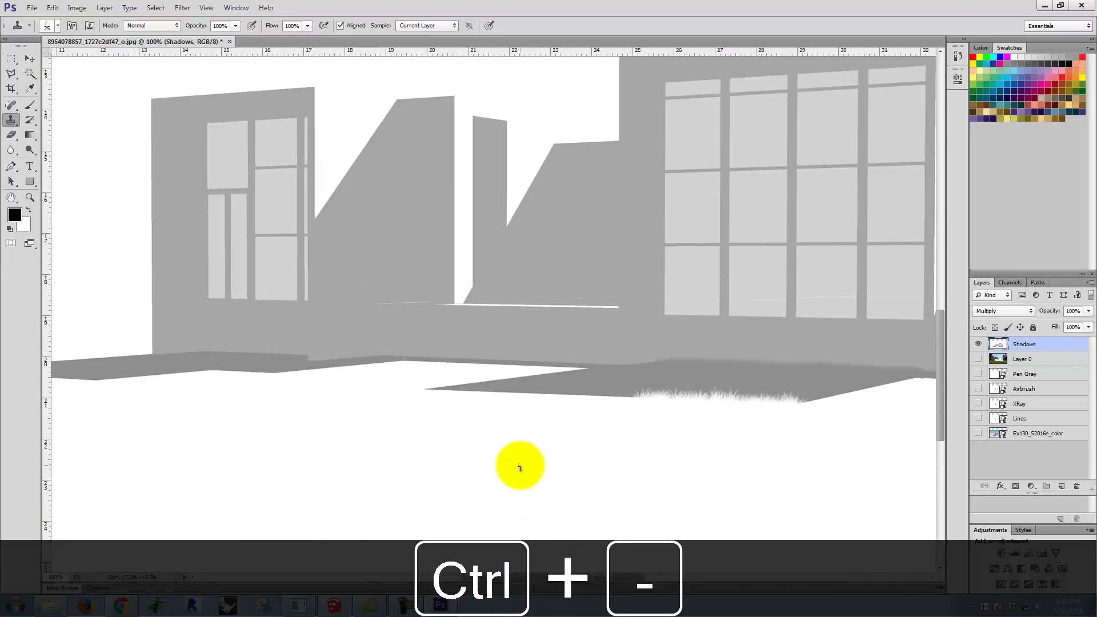
pyautogui.click(9, 76)
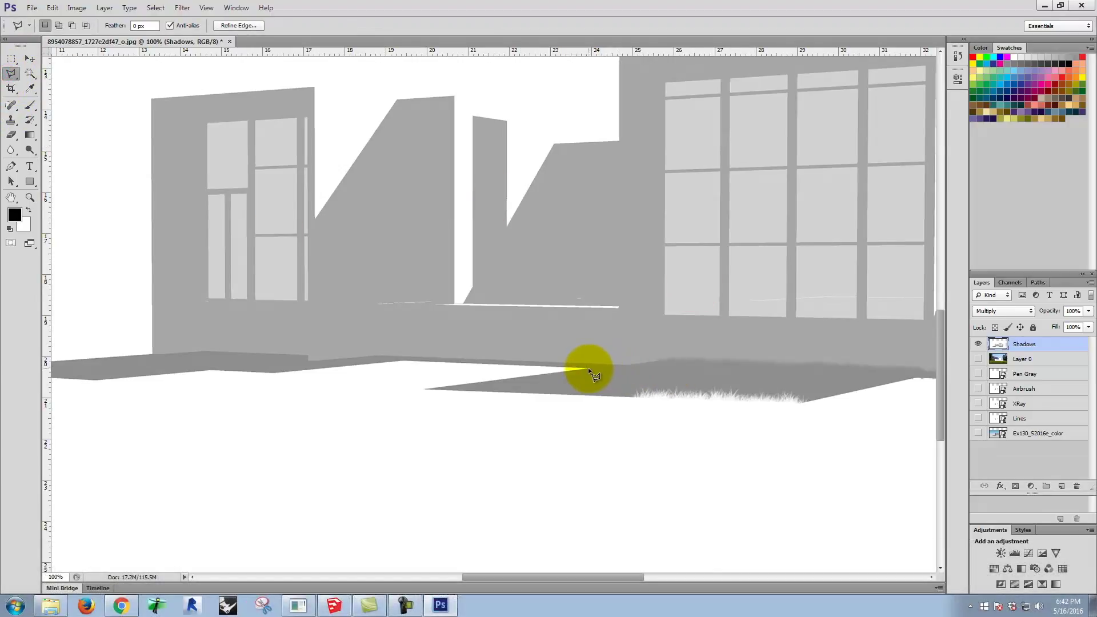
pyautogui.click(627, 374)
pyautogui.click(589, 369)
pyautogui.click(404, 360)
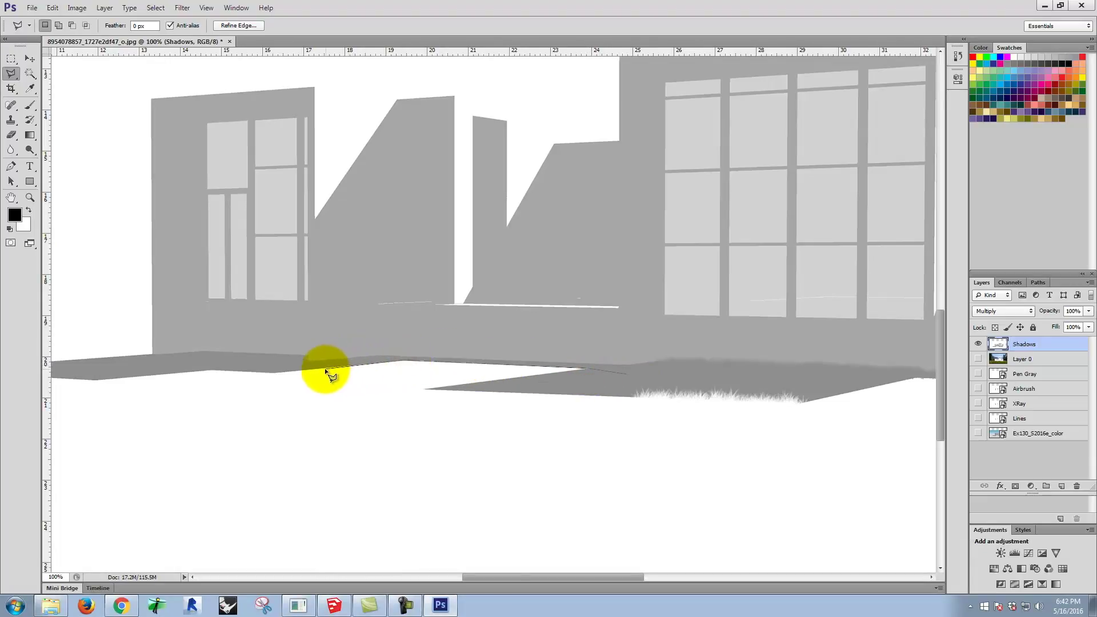
pyautogui.click(306, 368)
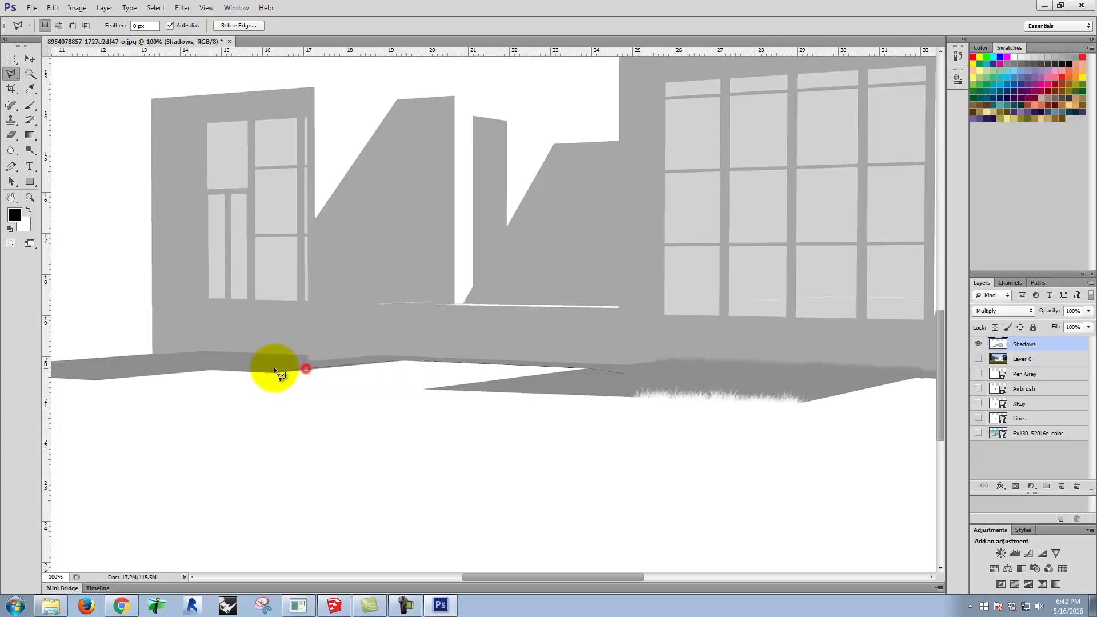
pyautogui.click(128, 362)
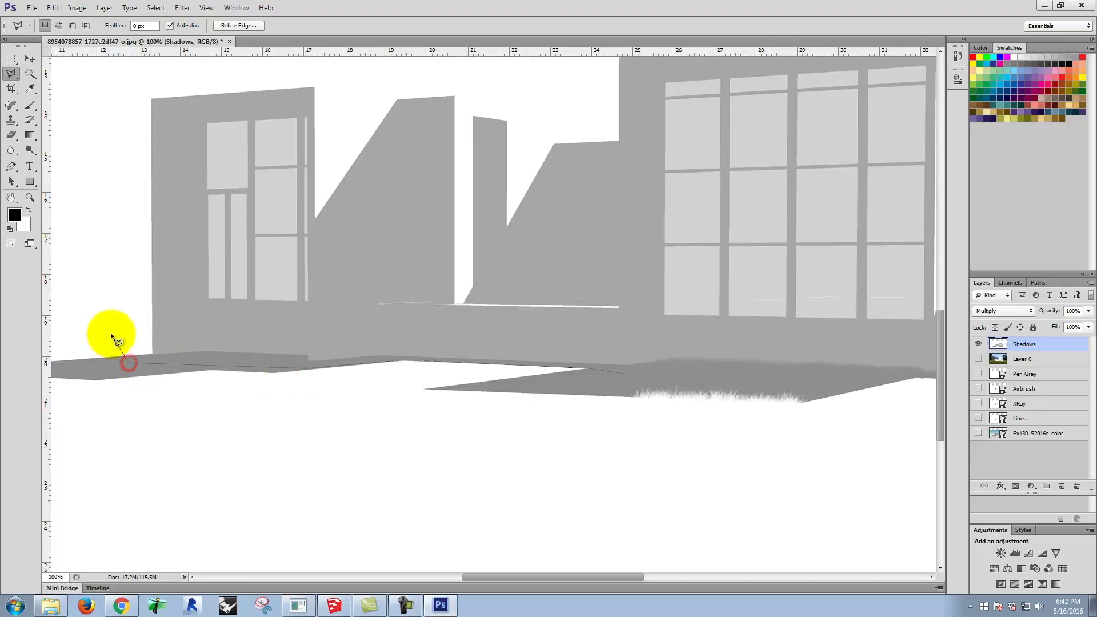
pyautogui.click(152, 343)
pyautogui.click(241, 320)
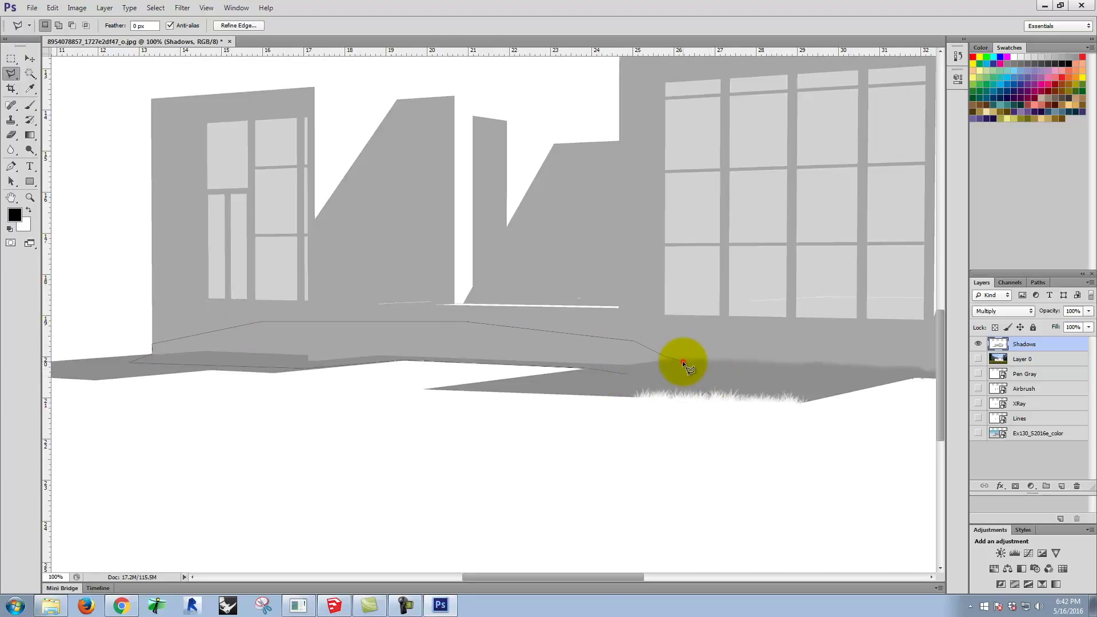
pyautogui.click(657, 375)
pyautogui.click(625, 374)
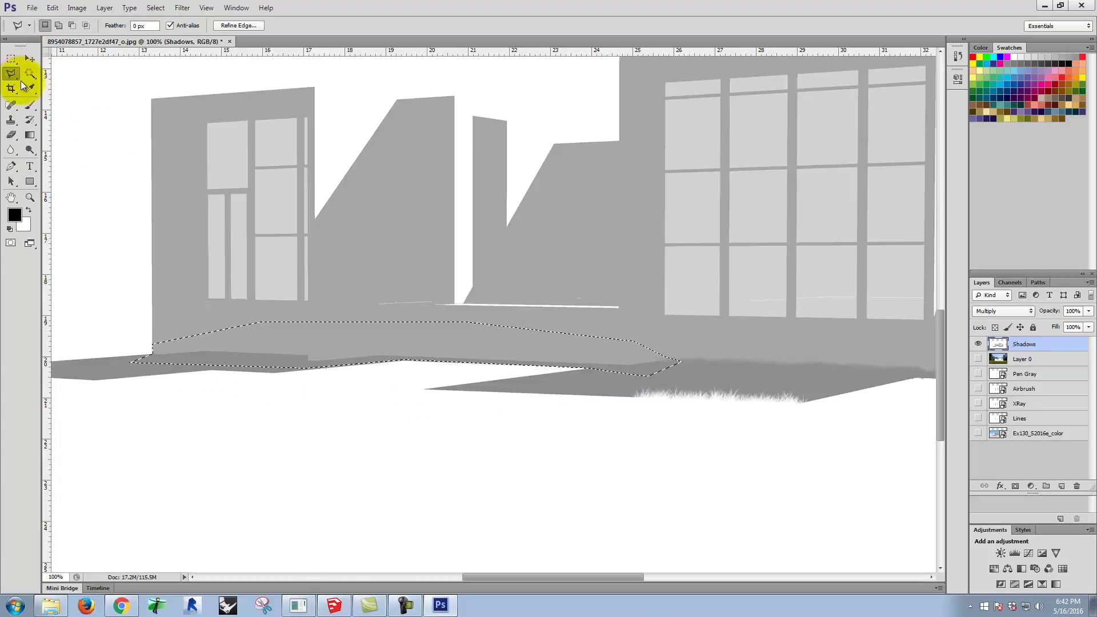
# - Clone dark shadow grass within the selection along the wall base, starting from the large-window wall's grassy edge
pyautogui.click(11, 120)
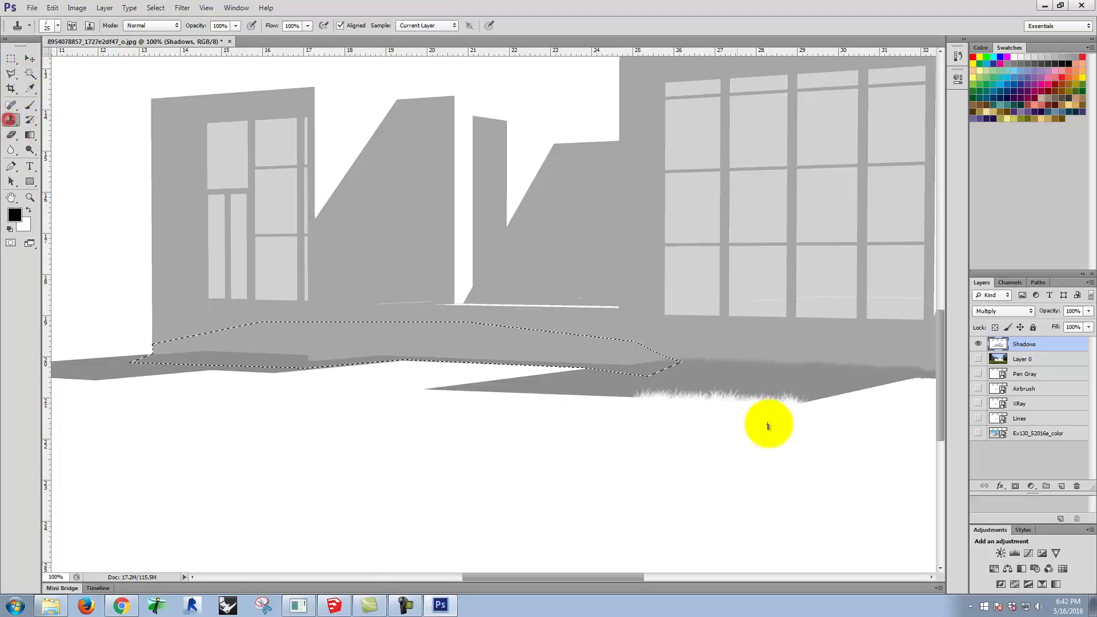
pyautogui.hotkey('ctrl', '=')
pyautogui.hotkey('ctrl', '=')
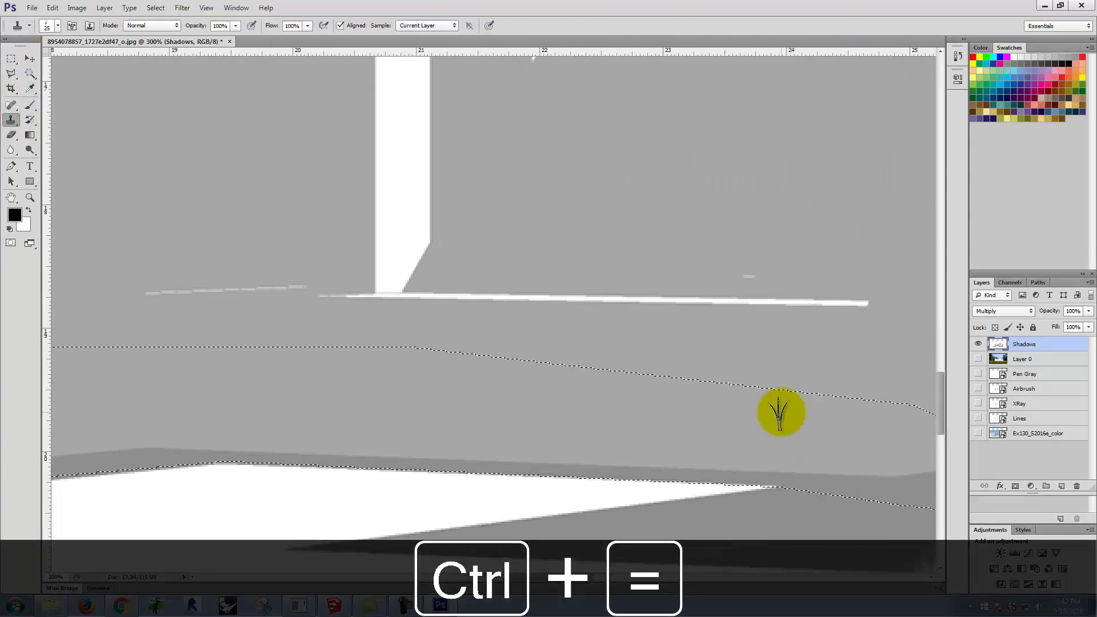
pyautogui.press('space')
pyautogui.moveTo(713, 360); pyautogui.dragTo(473, 266)
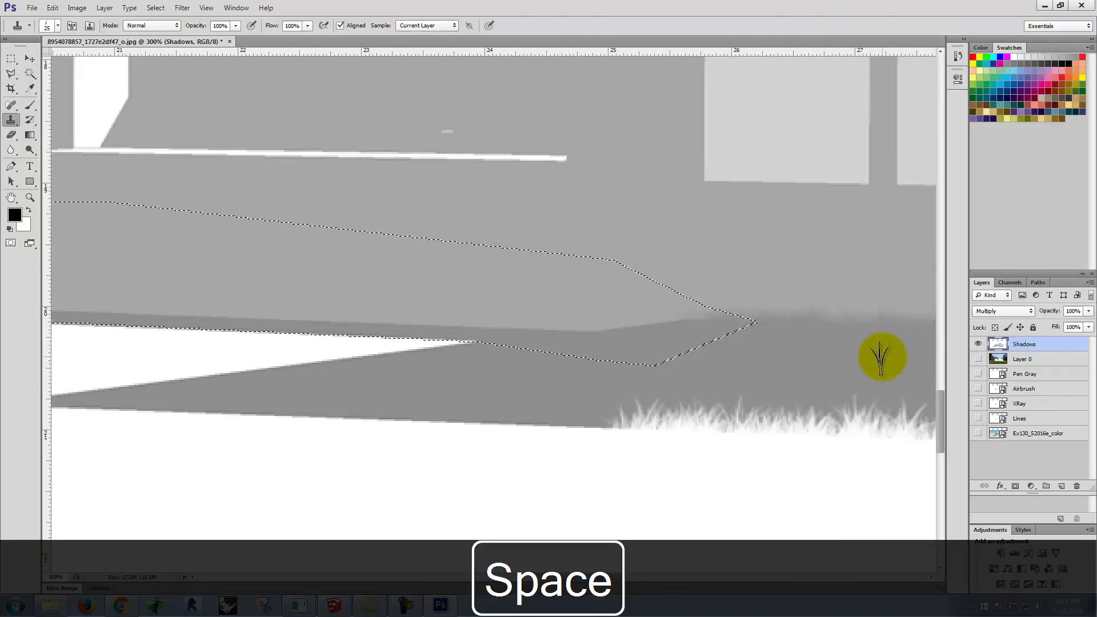
pyautogui.keyDown('alt'); pyautogui.click(889, 355); pyautogui.keyUp('alt')
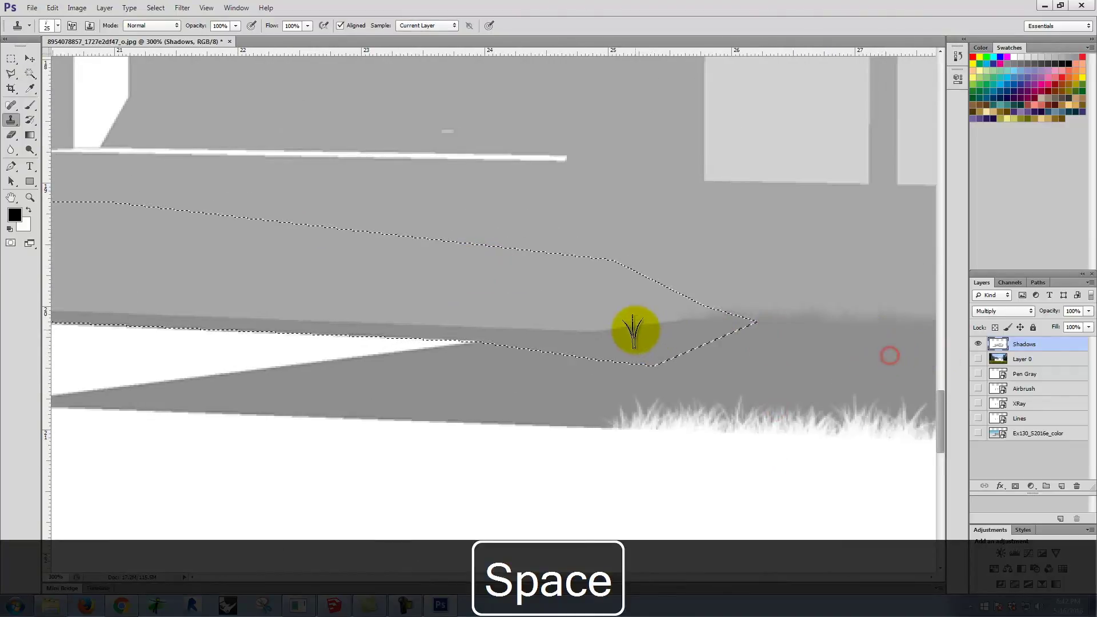
pyautogui.moveTo(627, 331)
pyautogui.mouseDown()
pyautogui.moveTo(662, 326)
pyautogui.moveTo(577, 324)
pyautogui.moveTo(603, 337)
pyautogui.moveTo(397, 320)
pyautogui.moveTo(335, 328)
pyautogui.moveTo(564, 332)
pyautogui.mouseUp()
pyautogui.keyDown('alt'); pyautogui.click(854, 366); pyautogui.keyUp('alt')
pyautogui.keyDown('alt'); pyautogui.click(855, 363); pyautogui.keyUp('alt')
pyautogui.moveTo(339, 321)
pyautogui.mouseDown()
pyautogui.moveTo(194, 321)
pyautogui.moveTo(419, 321)
pyautogui.moveTo(796, 359)
pyautogui.mouseUp()
pyautogui.keyDown('alt'); pyautogui.click(906, 362); pyautogui.keyUp('alt')
pyautogui.moveTo(61, 331)
pyautogui.mouseDown()
pyautogui.moveTo(138, 318)
pyautogui.moveTo(53, 311)
pyautogui.mouseUp()
# - Clone the dark grassy edge onward past the white vertical opening to the bend in the wall base, filling the remaining gap
pyautogui.press('space')
pyautogui.moveTo(201, 333); pyautogui.dragTo(808, 387)
pyautogui.moveTo(160, 384); pyautogui.dragTo(111, 372)
pyautogui.moveTo(503, 360); pyautogui.dragTo(494, 358)
pyautogui.moveTo(562, 372); pyautogui.dragTo(466, 363)
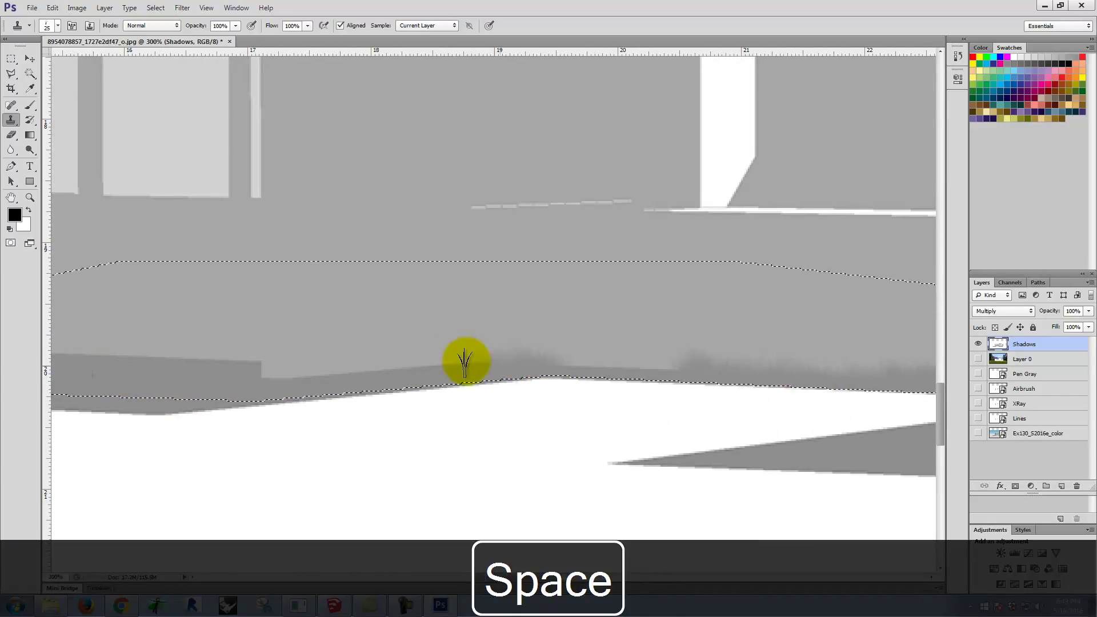
pyautogui.keyDown('alt'); pyautogui.click(108, 378); pyautogui.keyUp('alt')
pyautogui.moveTo(534, 360); pyautogui.dragTo(563, 365)
pyautogui.moveTo(594, 372); pyautogui.dragTo(594, 371)
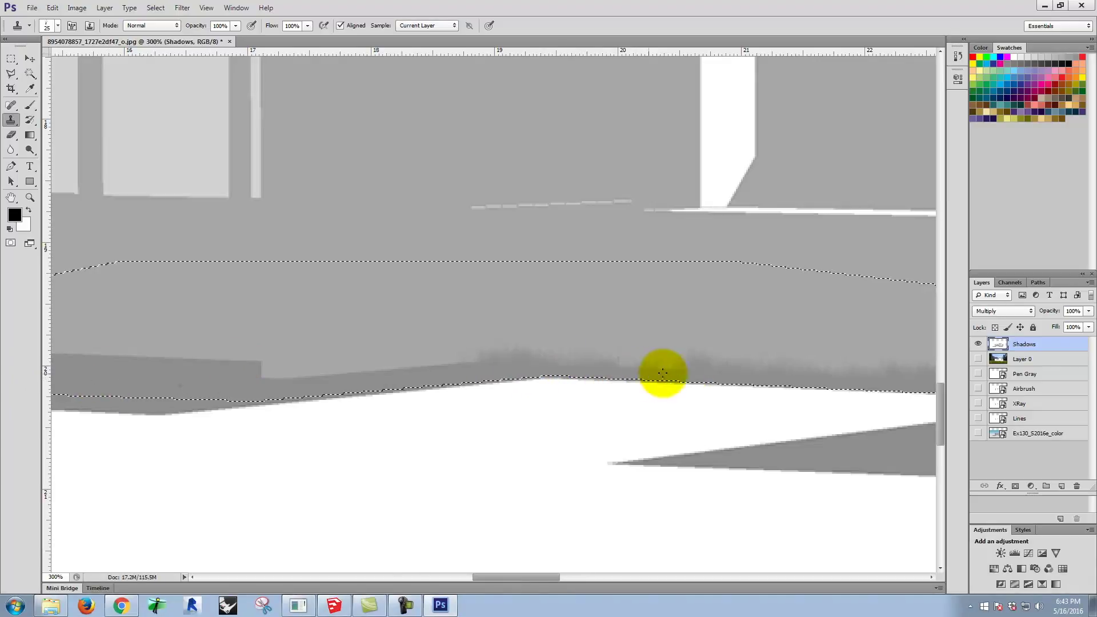
pyautogui.keyDown('alt'); pyautogui.click(85, 376); pyautogui.keyUp('alt')
pyautogui.moveTo(296, 378)
pyautogui.mouseDown()
pyautogui.moveTo(469, 361)
pyautogui.moveTo(229, 397)
pyautogui.mouseUp()
pyautogui.moveTo(392, 362)
pyautogui.mouseDown()
pyautogui.moveTo(426, 360)
pyautogui.moveTo(434, 372)
pyautogui.moveTo(285, 383)
pyautogui.mouseUp()
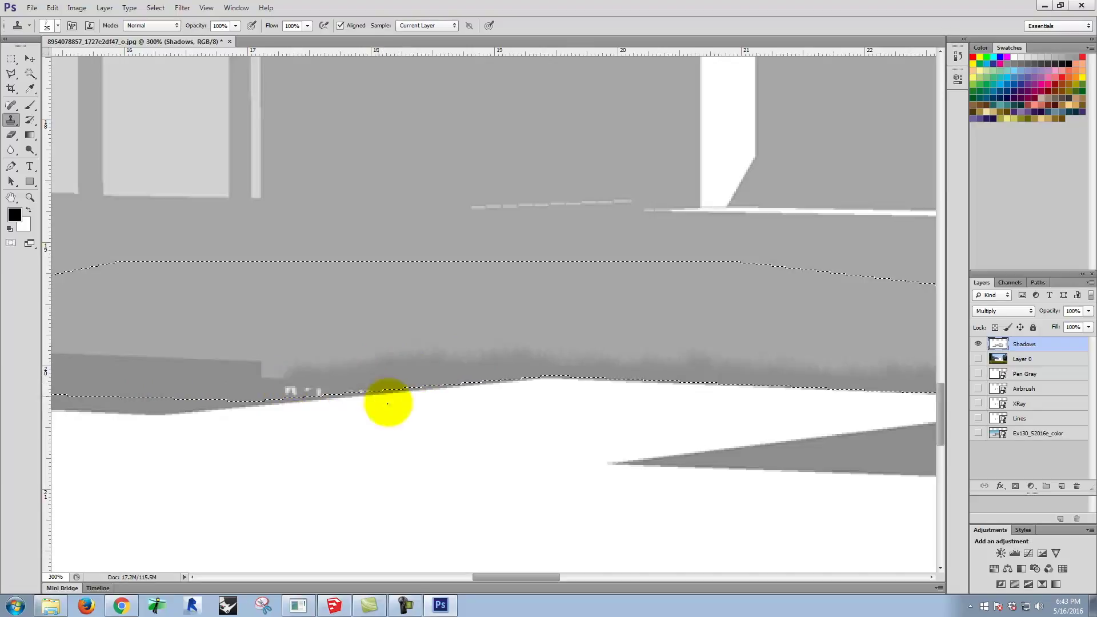
pyautogui.hotkey('ctrl', 'z')
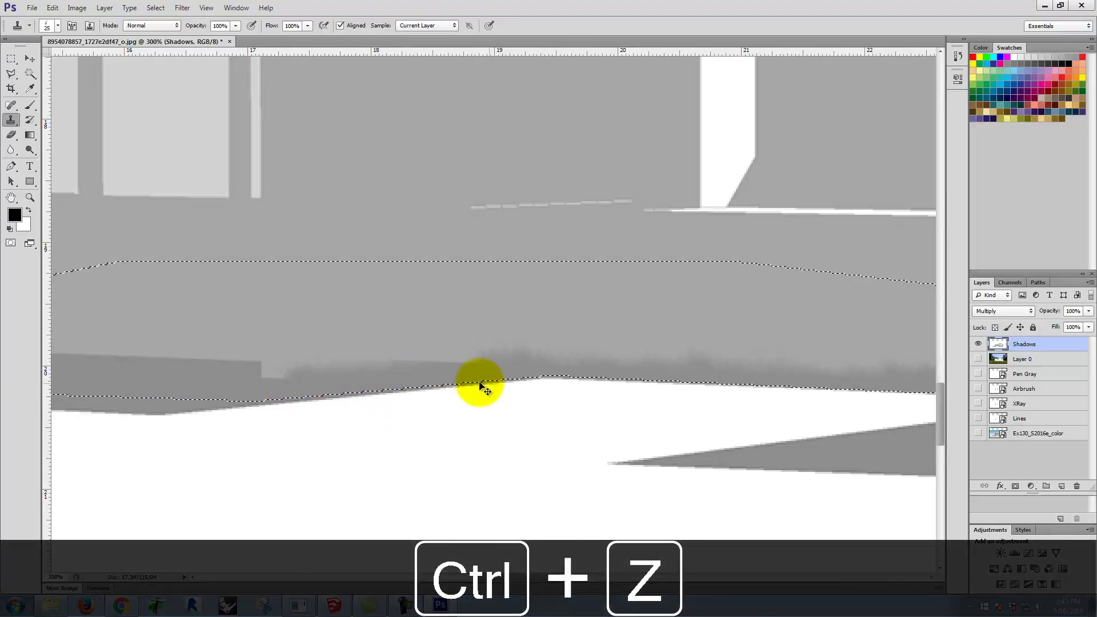
pyautogui.hotkey('ctrl', 'alt', 'z')
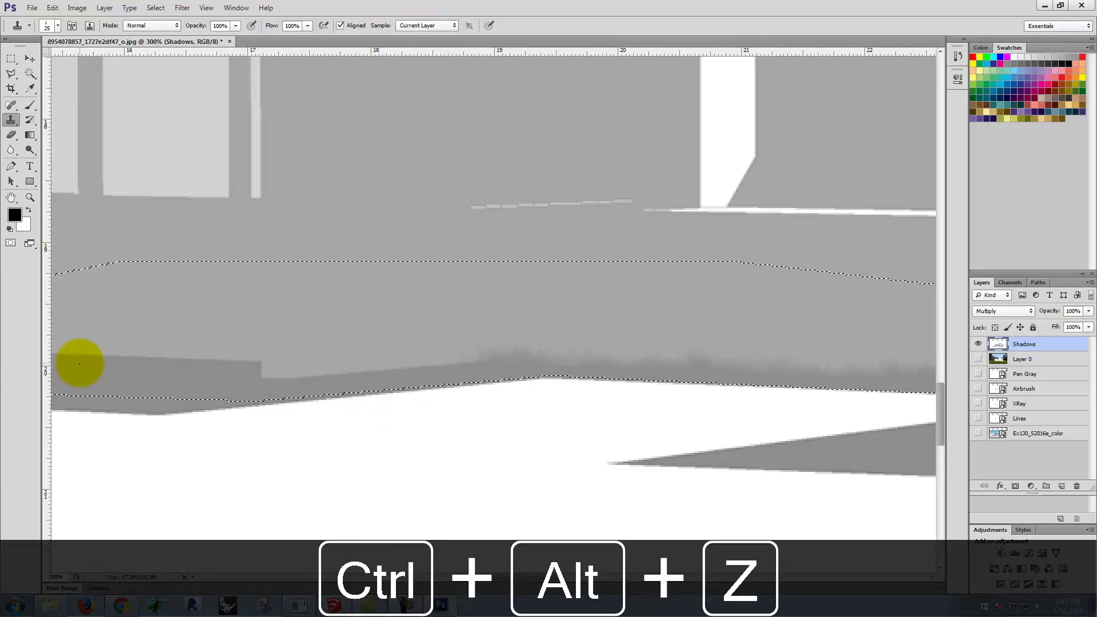
# - Clone dark shadow grass from the bend to the shadow's step beneath the narrow windows, undoing the stroke that leaves light specks
pyautogui.press('space')
pyautogui.moveTo(277, 387); pyautogui.dragTo(445, 400)
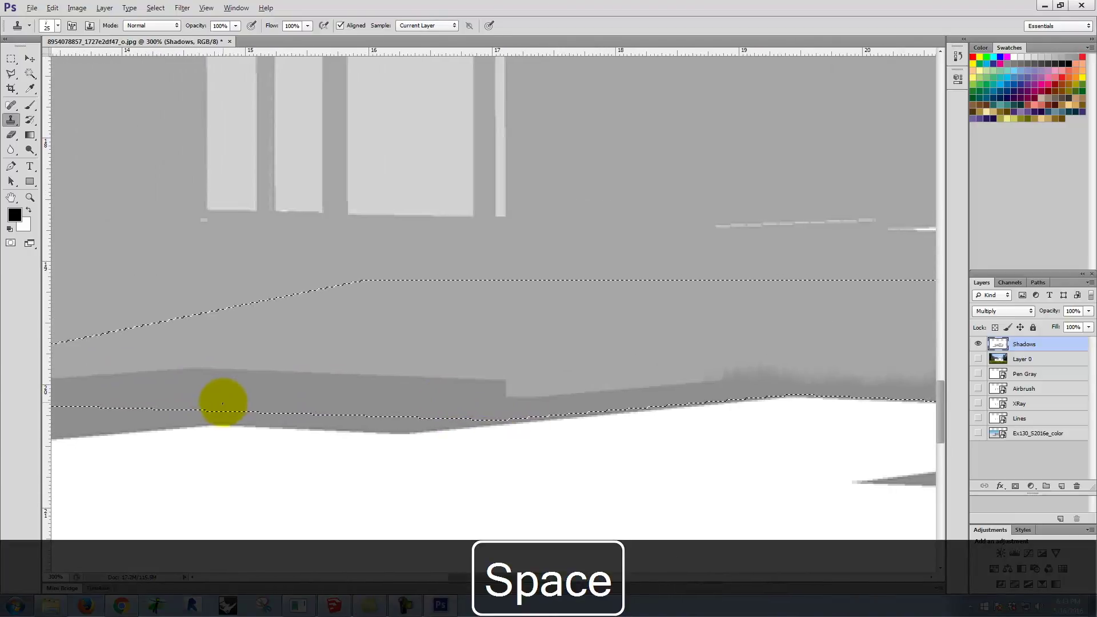
pyautogui.moveTo(548, 399); pyautogui.dragTo(602, 392)
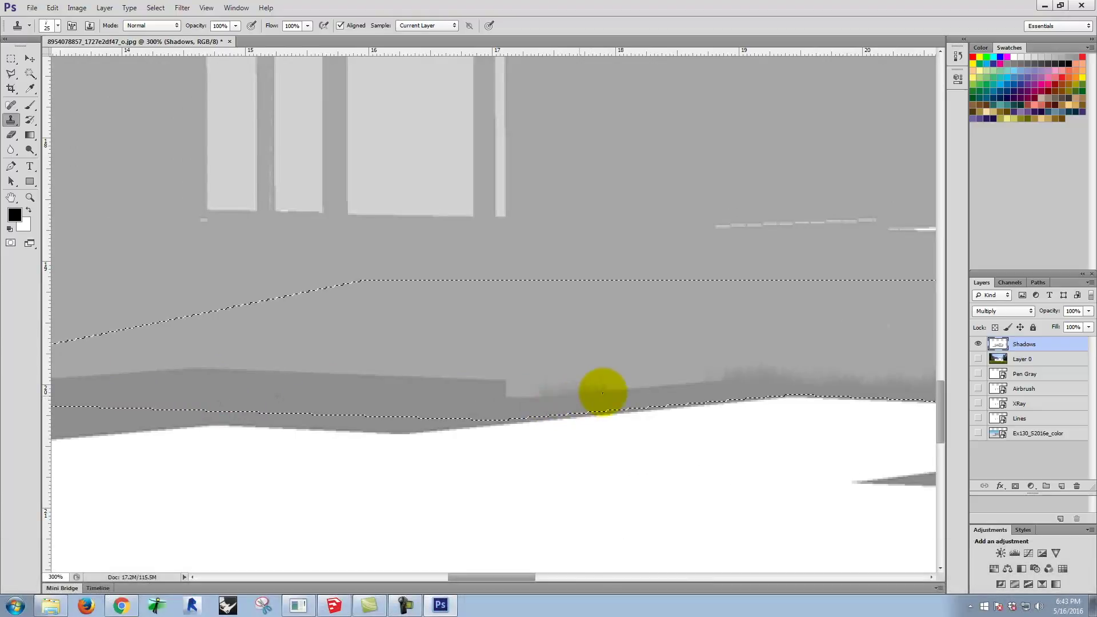
pyautogui.keyDown('alt'); pyautogui.click(298, 401); pyautogui.keyUp('alt')
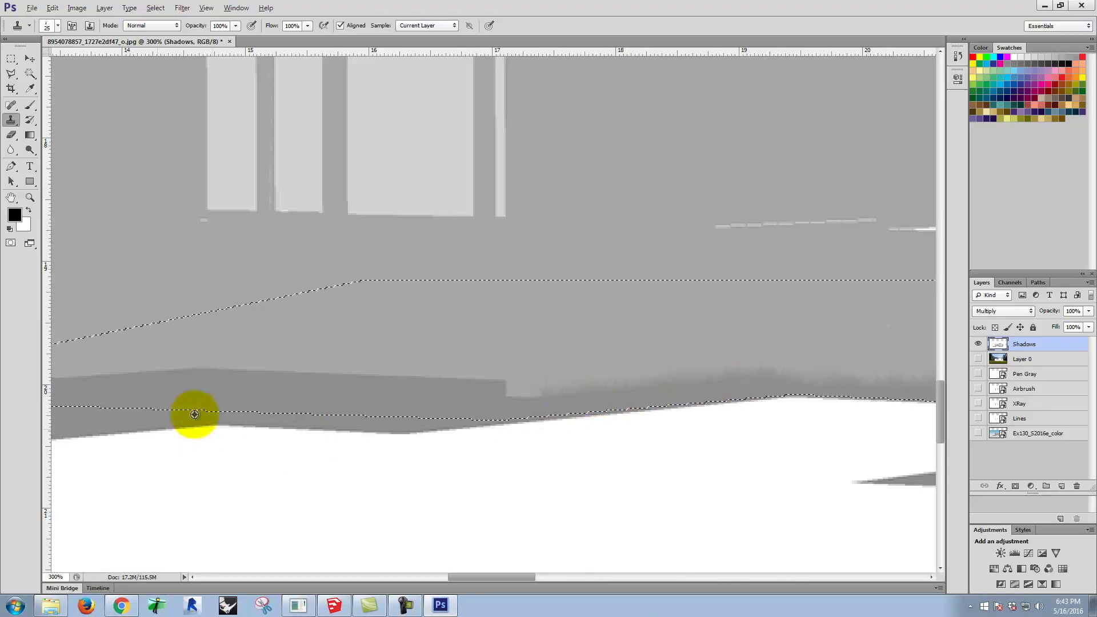
pyautogui.moveTo(525, 397); pyautogui.dragTo(509, 407)
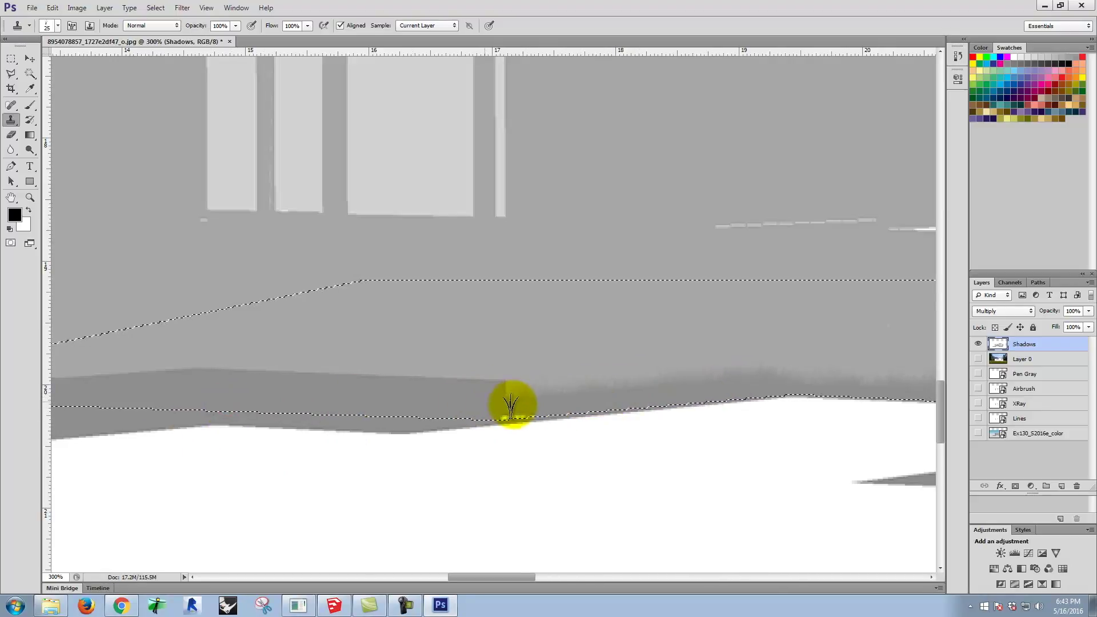
pyautogui.hotkey('ctrl', 'z')
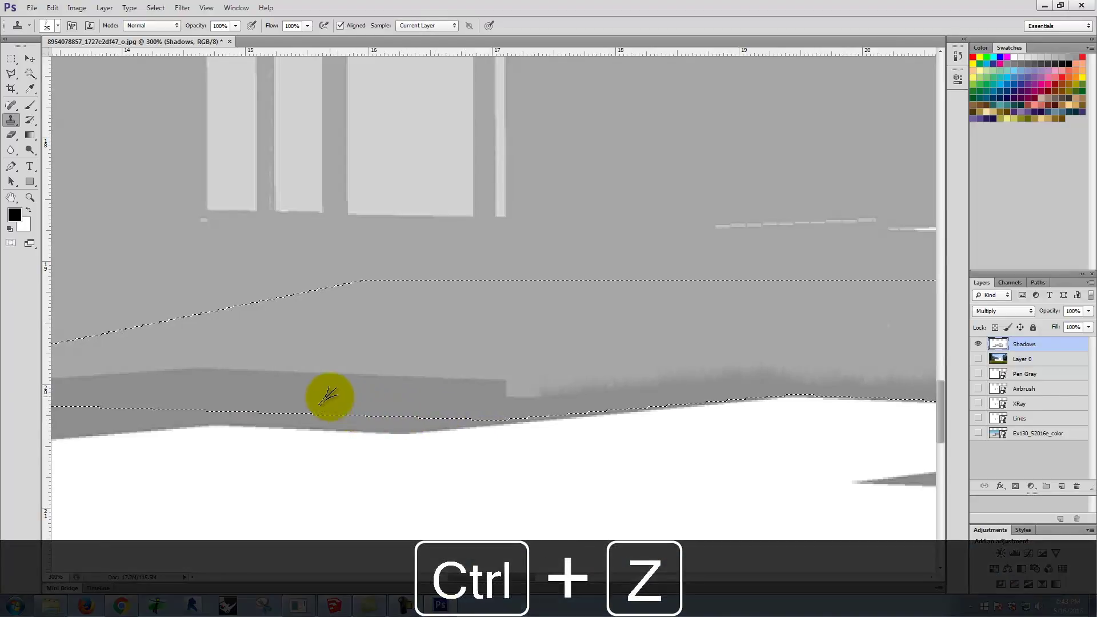
pyautogui.keyDown('alt'); pyautogui.click(336, 398); pyautogui.keyUp('alt')
pyautogui.moveTo(534, 411)
pyautogui.mouseDown()
pyautogui.moveTo(491, 409)
pyautogui.moveTo(525, 400)
pyautogui.mouseUp()
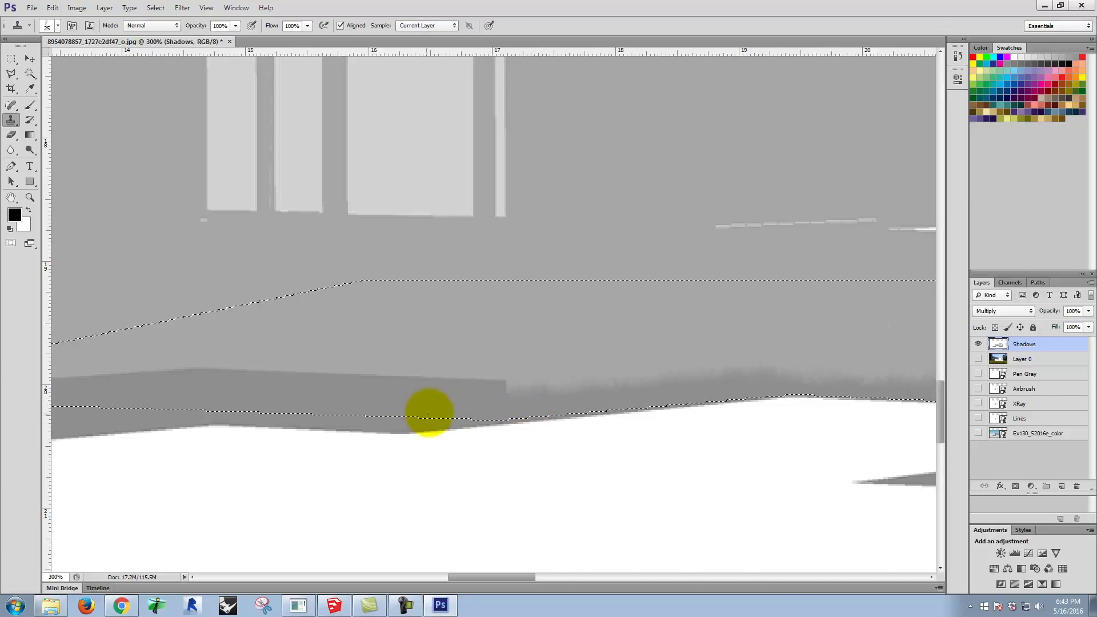
# - Clone a grassy upper edge onto the shadow beneath the narrow windows up to the building's outer corner, then clear the selection
pyautogui.keyDown('alt'); pyautogui.click(263, 390); pyautogui.keyUp('alt')
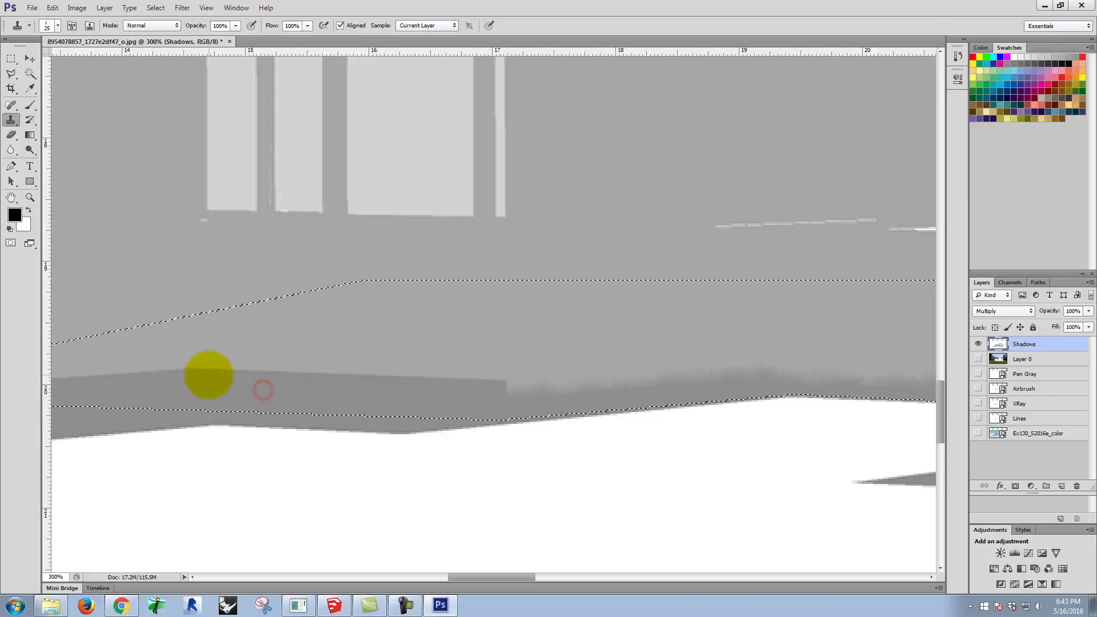
pyautogui.click(316, 380)
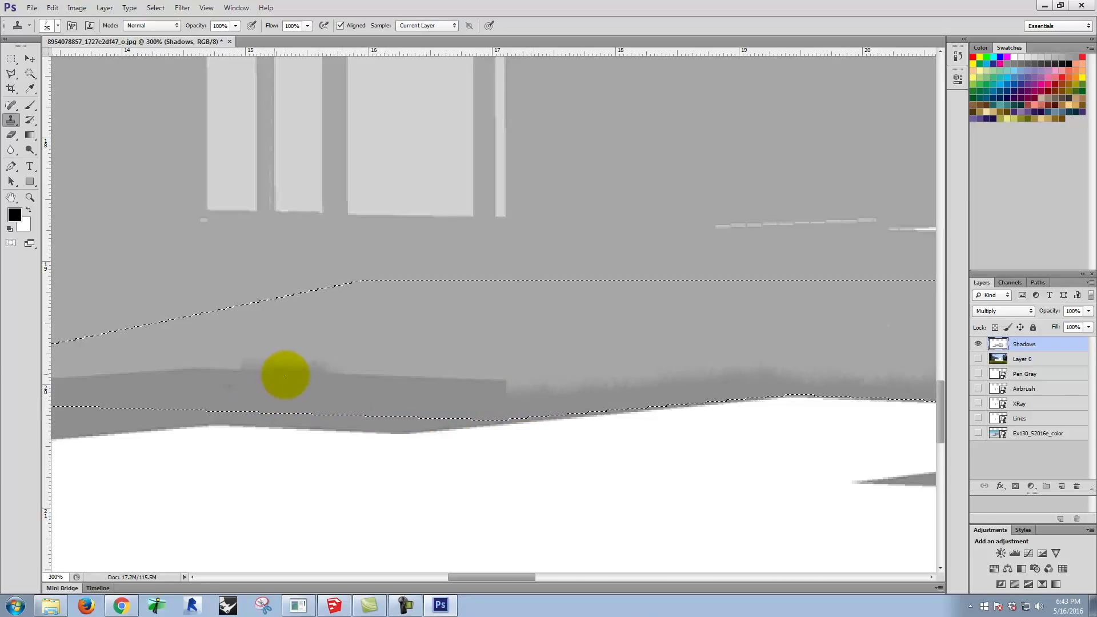
pyautogui.moveTo(225, 373)
pyautogui.mouseDown()
pyautogui.moveTo(354, 385)
pyautogui.moveTo(412, 377)
pyautogui.moveTo(335, 370)
pyautogui.moveTo(394, 390)
pyautogui.mouseUp()
pyautogui.moveTo(289, 393)
pyautogui.mouseDown()
pyautogui.moveTo(505, 385)
pyautogui.moveTo(373, 375)
pyautogui.moveTo(332, 377)
pyautogui.moveTo(535, 401)
pyautogui.moveTo(472, 382)
pyautogui.moveTo(428, 383)
pyautogui.moveTo(489, 384)
pyautogui.moveTo(339, 398)
pyautogui.mouseUp()
pyautogui.press('space')
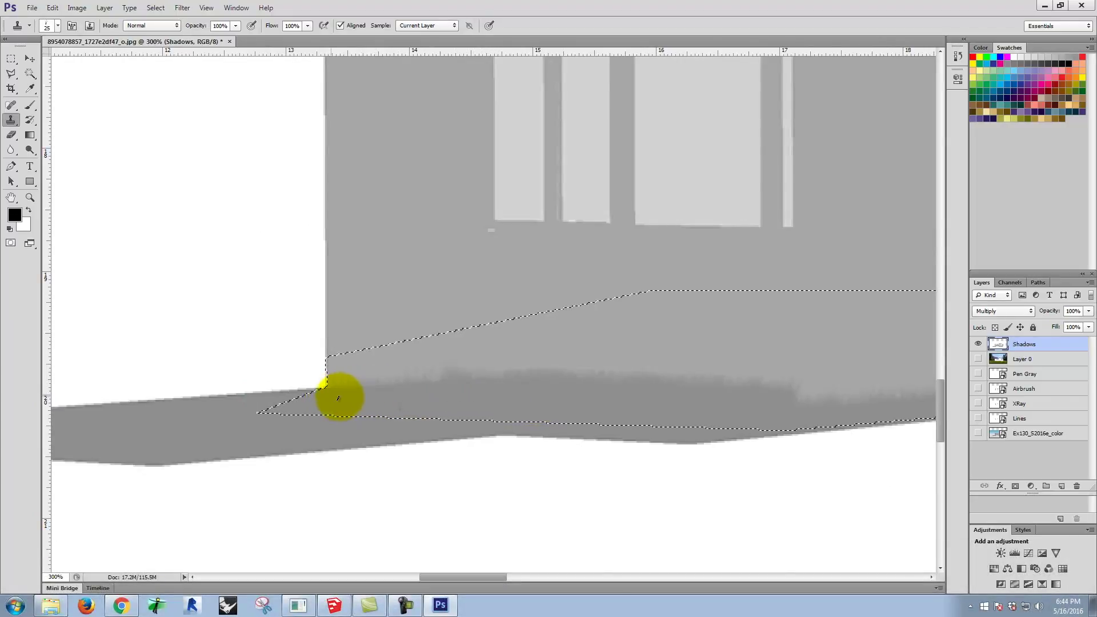
pyautogui.click(14, 66)
pyautogui.click(339, 269)
pyautogui.moveTo(350, 331); pyautogui.dragTo(498, 347)
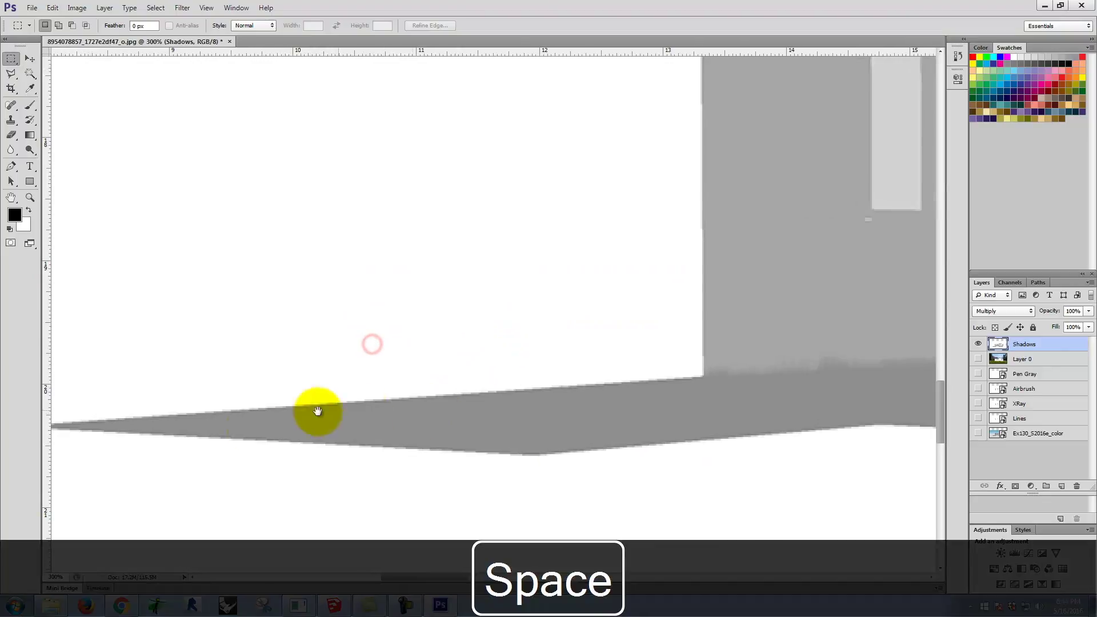
pyautogui.moveTo(430, 426); pyautogui.dragTo(489, 424)
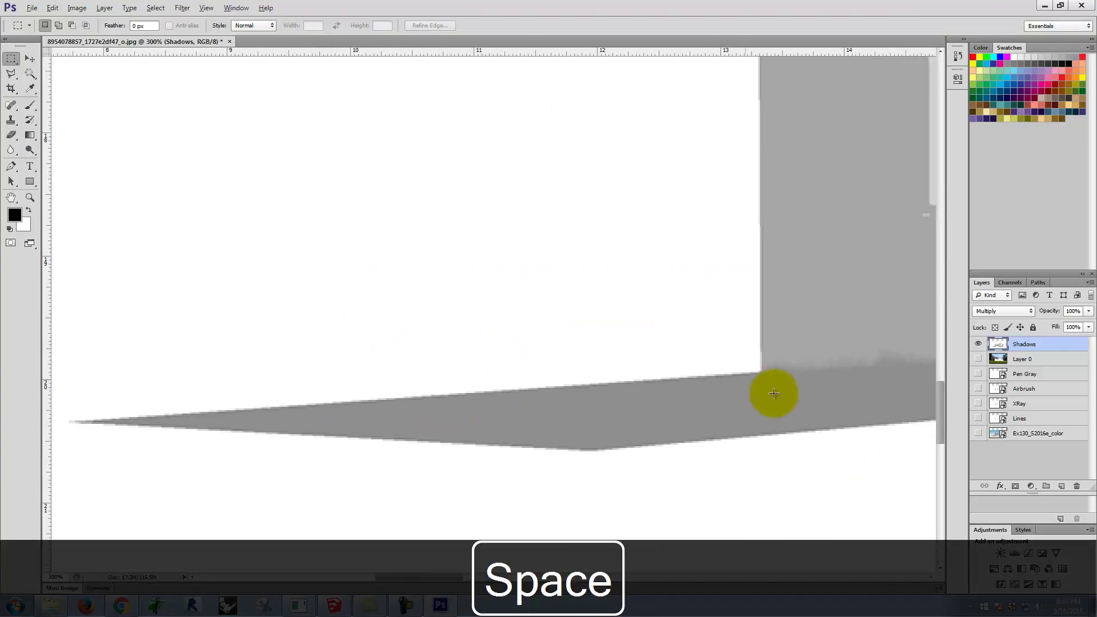
pyautogui.moveTo(760, 374); pyautogui.dragTo(746, 377)
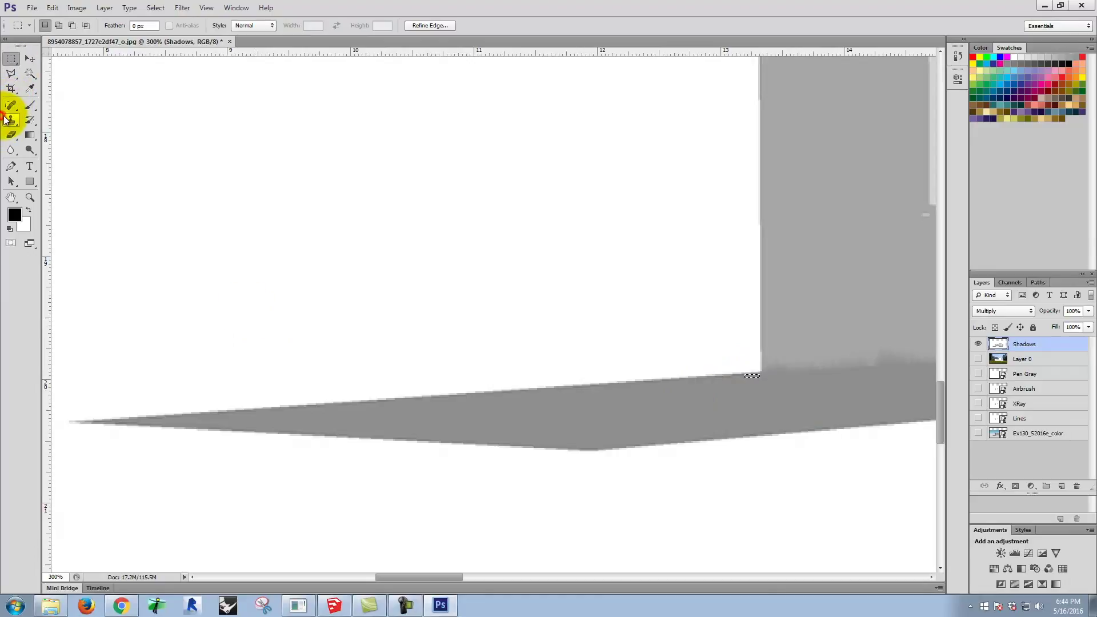
pyautogui.click(240, 196)
pyautogui.click(344, 186)
# - Clone dark shadow grass along the upper edge of the ground shadow extending beyond the building's outer corner
pyautogui.click(8, 122)
pyautogui.keyDown('alt'); pyautogui.click(789, 410); pyautogui.keyUp('alt')
pyautogui.click(755, 380)
pyautogui.moveTo(686, 384)
pyautogui.mouseDown()
pyautogui.moveTo(748, 397)
pyautogui.moveTo(644, 403)
pyautogui.moveTo(644, 388)
pyautogui.moveTo(594, 381)
pyautogui.mouseUp()
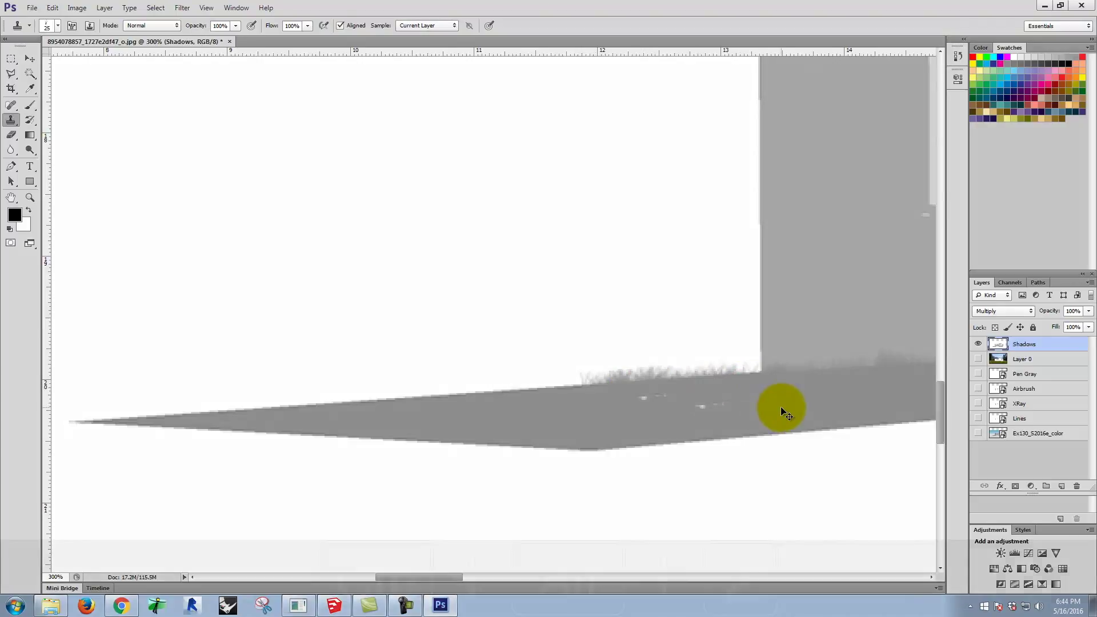
# - Undo the last Clone Stamp strokes and clone shadow gray as ragged grass blades along the left ground shadow's upper edge, with Layer 0 shown
pyautogui.hotkey('ctrl', 'alt', 'z')
pyautogui.hotkey('ctrl', 'alt', 'z')
pyautogui.hotkey('ctrl', 'alt', 'z')
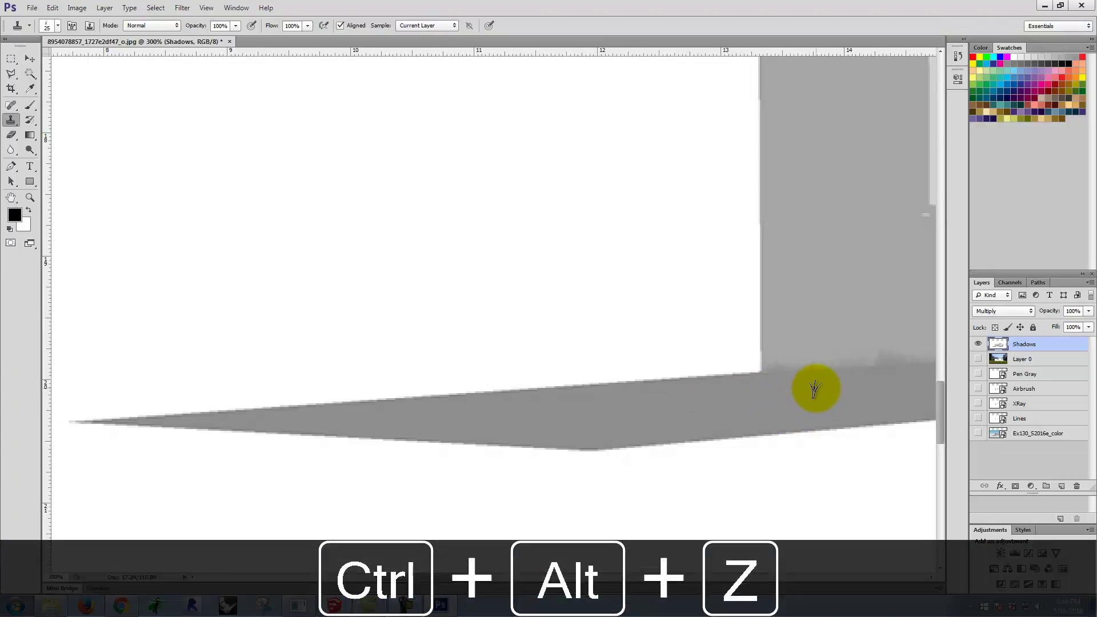
pyautogui.keyDown('alt'); pyautogui.click(786, 391); pyautogui.keyUp('alt')
pyautogui.moveTo(759, 382)
pyautogui.mouseDown()
pyautogui.moveTo(686, 383)
pyautogui.moveTo(769, 377)
pyautogui.moveTo(638, 392)
pyautogui.moveTo(737, 399)
pyautogui.moveTo(609, 393)
pyautogui.moveTo(655, 387)
pyautogui.moveTo(639, 386)
pyautogui.moveTo(503, 400)
pyautogui.moveTo(595, 399)
pyautogui.moveTo(497, 392)
pyautogui.mouseUp()
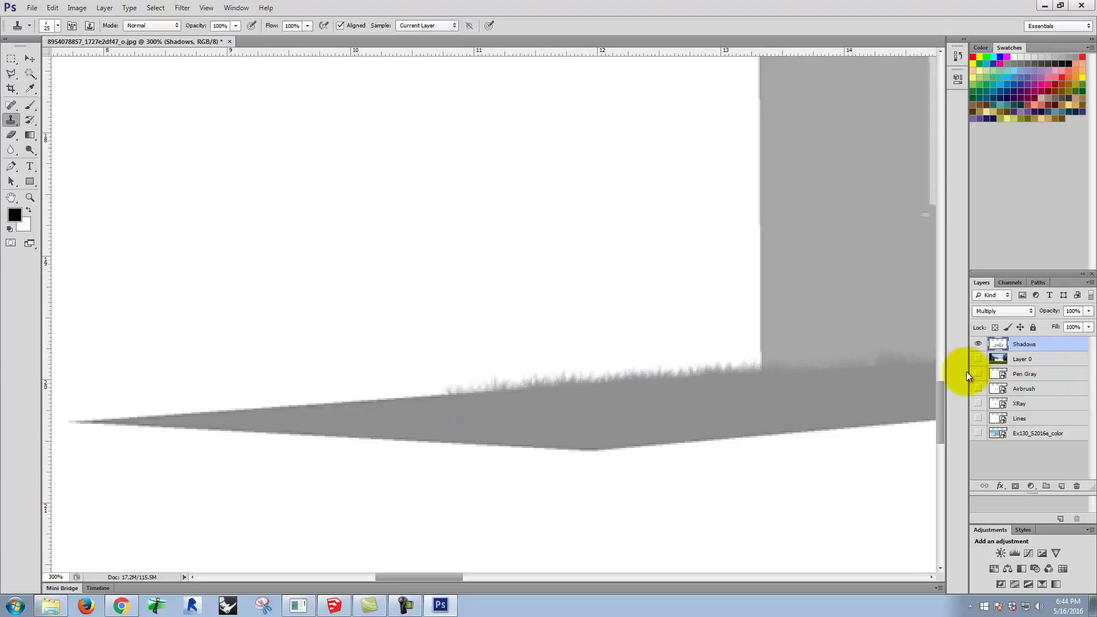
pyautogui.click(979, 360)
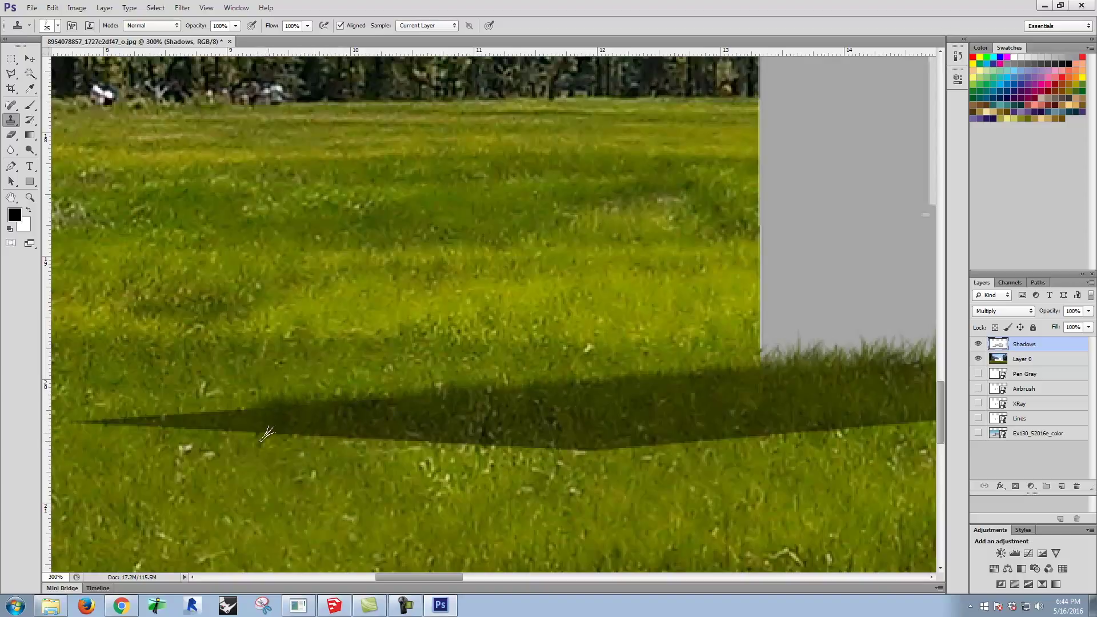
# - Lasso the left tip of the ground shadow with the Polygonal Lasso and clone grass blades along its upper edge inside the selection
pyautogui.click(11, 73)
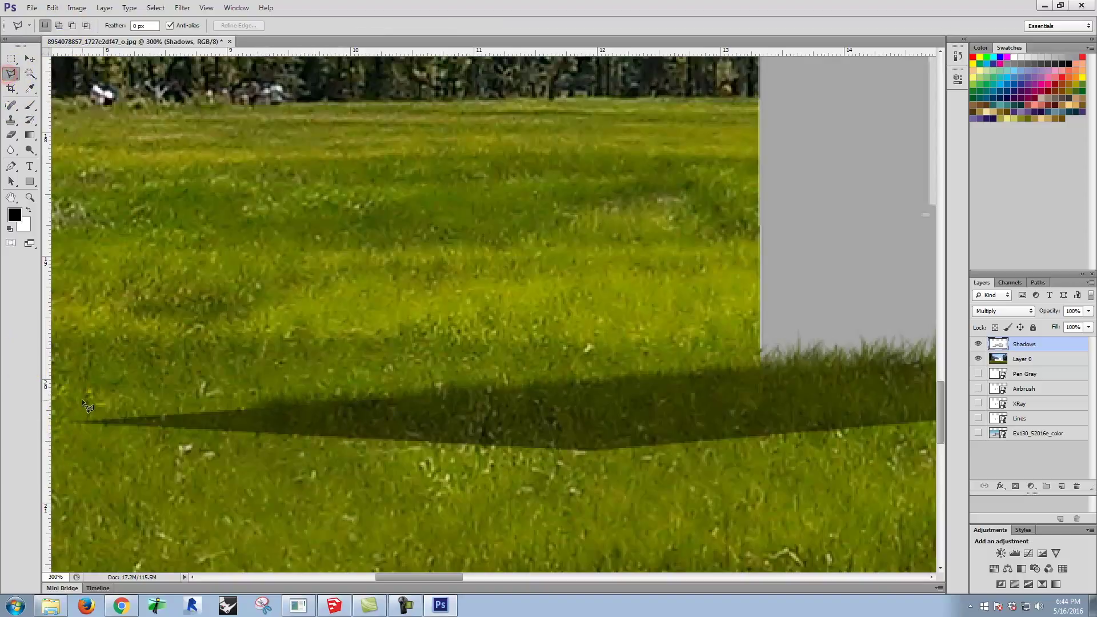
pyautogui.click(71, 421)
pyautogui.click(293, 434)
pyautogui.click(383, 357)
pyautogui.click(91, 421)
pyautogui.doubleClick(112, 424)
pyautogui.click(10, 120)
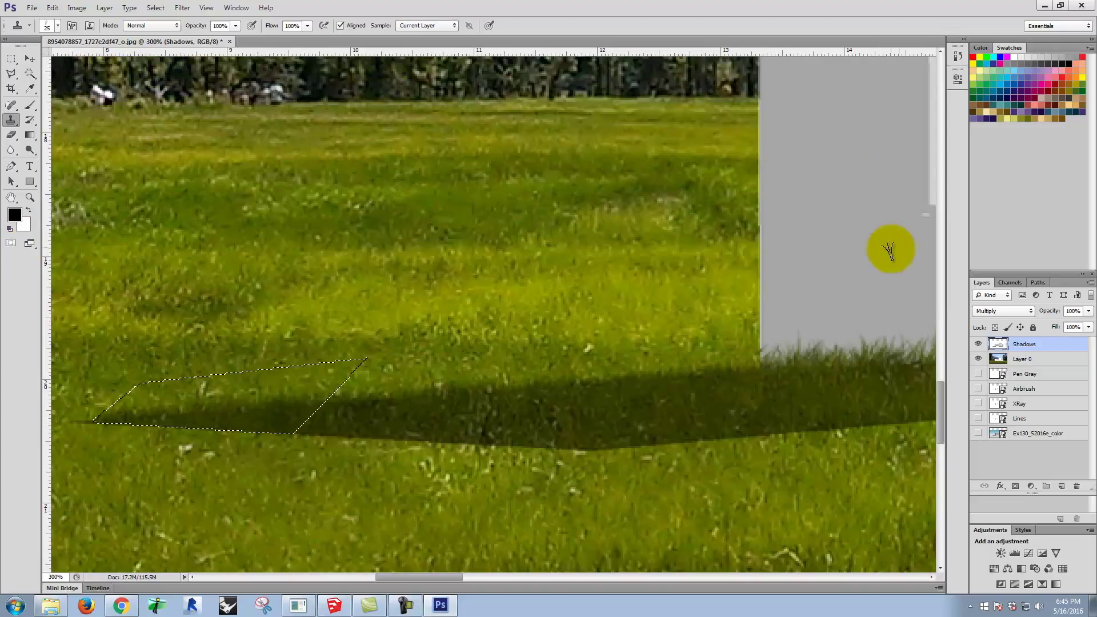
# - Hide Layer 0 and clear the selection around the shadow's left tip
pyautogui.click(978, 359)
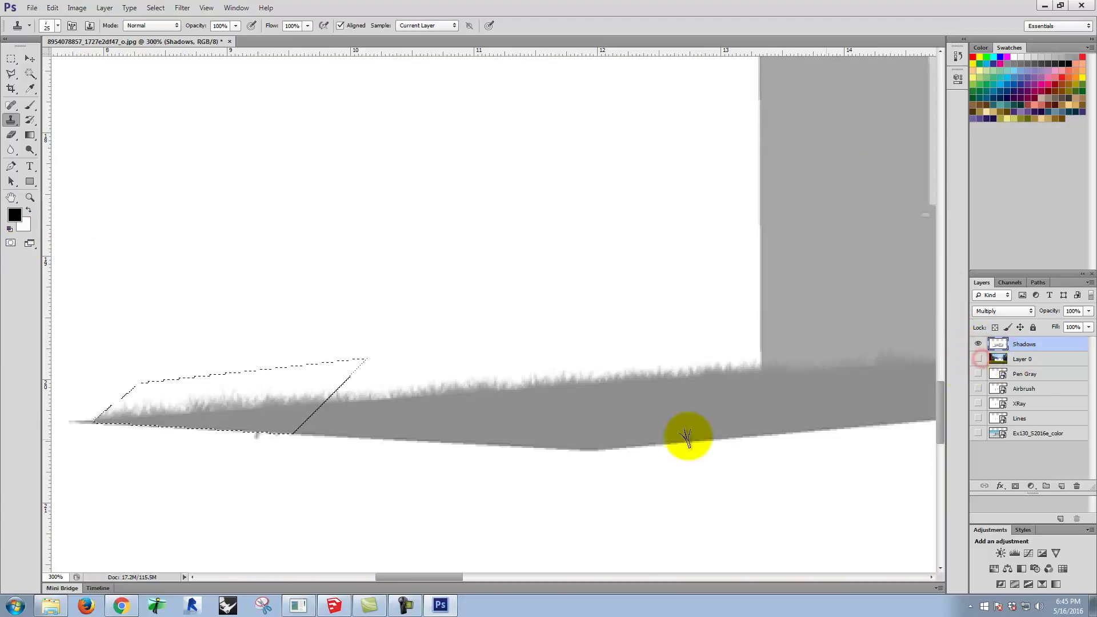
pyautogui.click(11, 59)
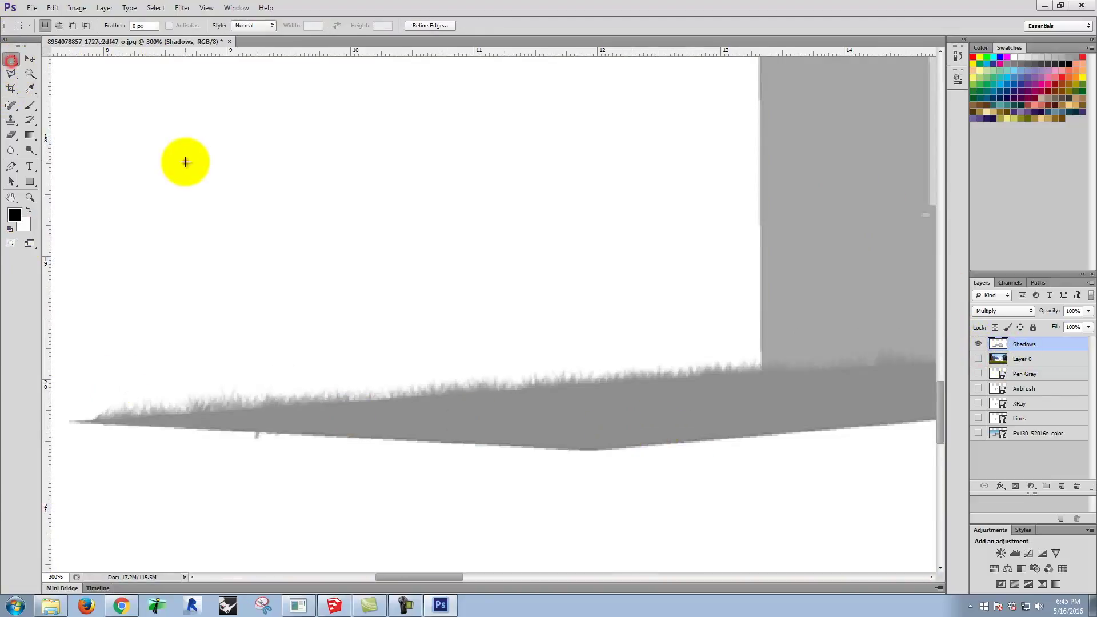
pyautogui.click(185, 163)
# - Enlarge the Clone Stamp brush to 35, sample the white below the shadow, and clone grass blades into the left ground shadow's lower edge
pyautogui.hotkey('ctrl', '-')
pyautogui.hotkey('ctrl', '-')
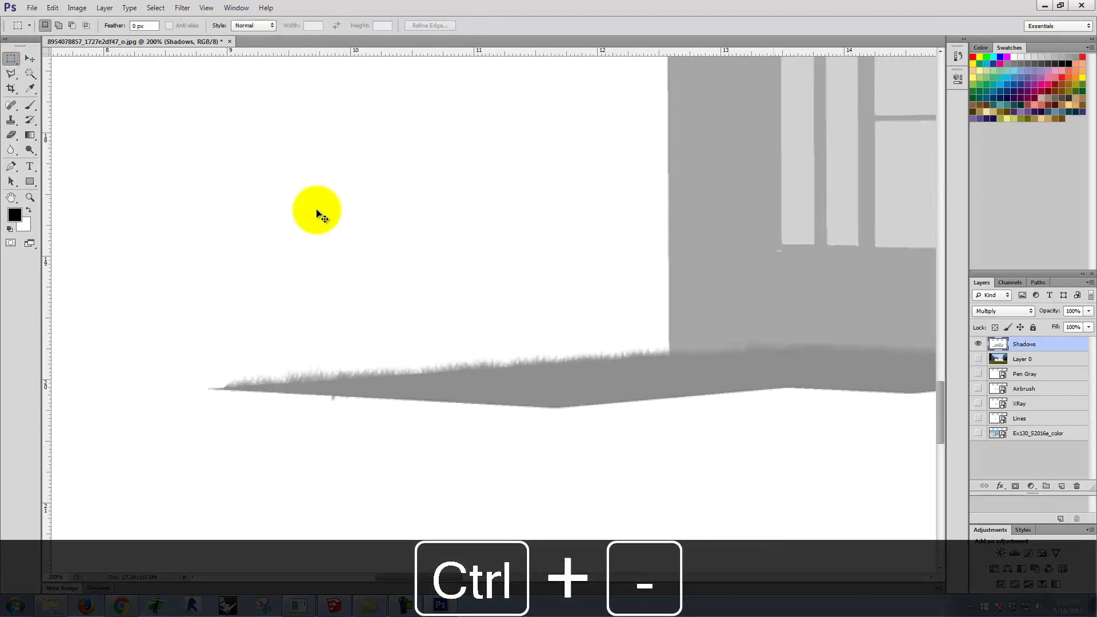
pyautogui.click(11, 120)
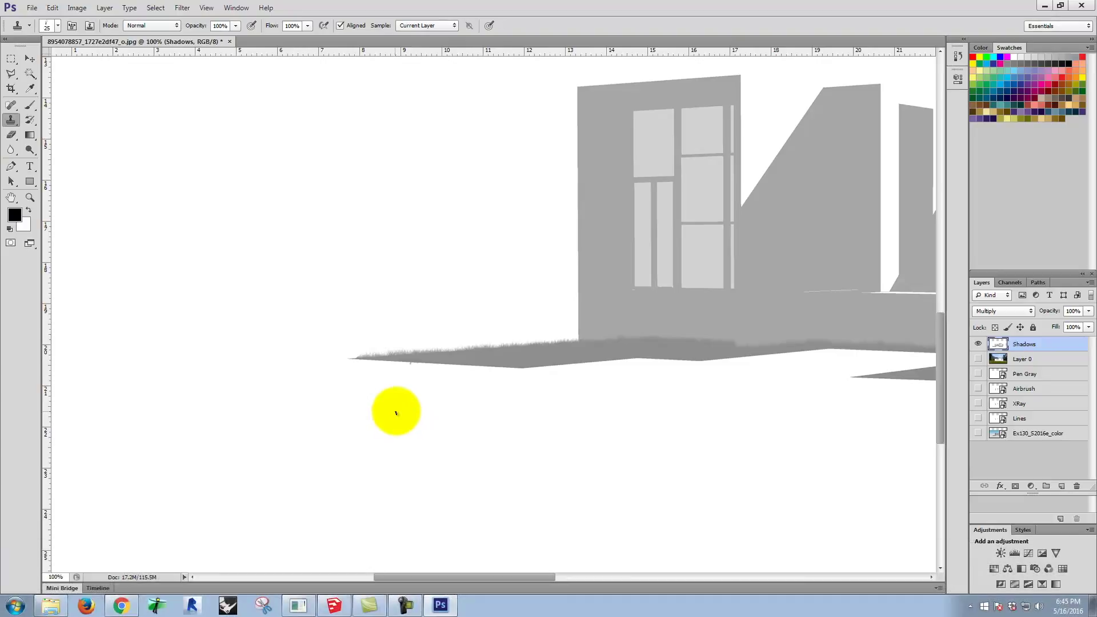
pyautogui.press(']')
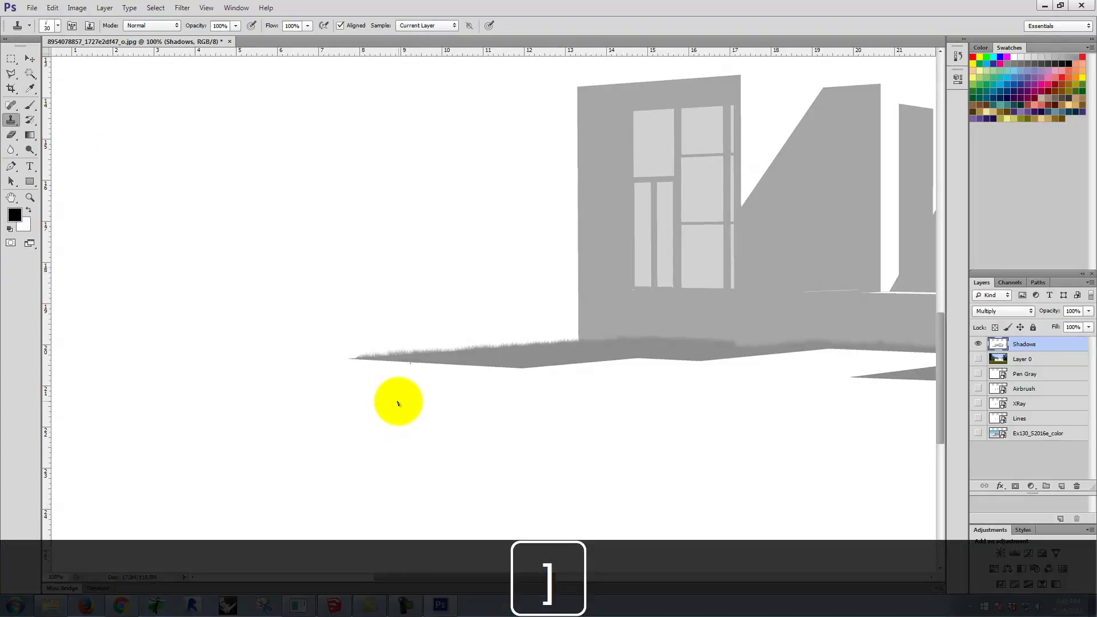
pyautogui.keyDown('alt'); pyautogui.click(369, 363); pyautogui.keyUp('alt')
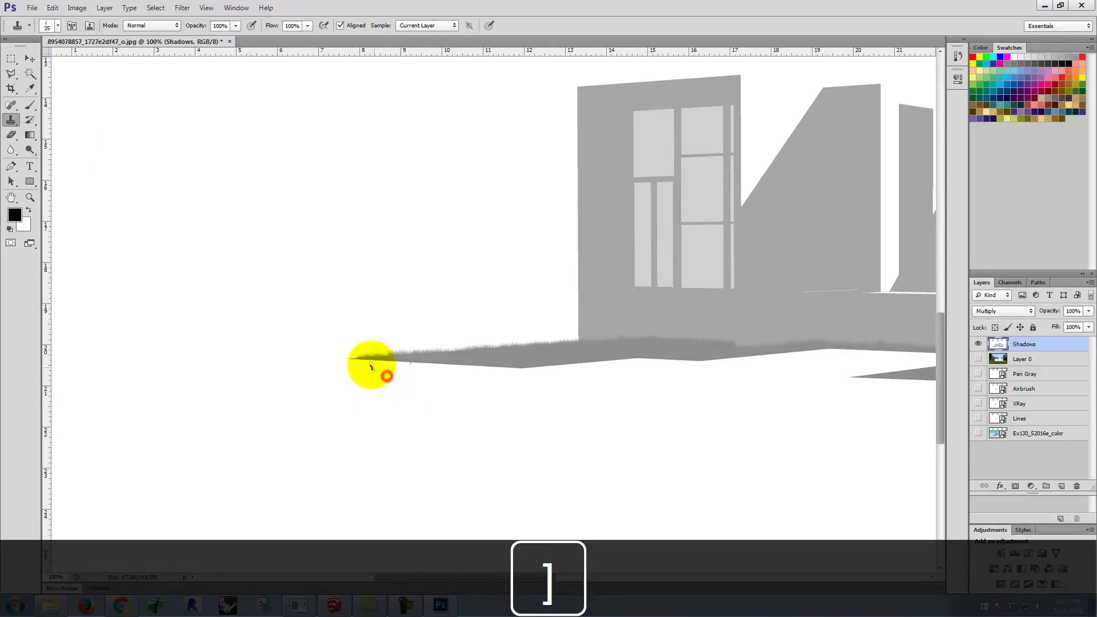
pyautogui.moveTo(344, 358)
pyautogui.mouseDown()
pyautogui.moveTo(539, 373)
pyautogui.moveTo(483, 366)
pyautogui.moveTo(638, 358)
pyautogui.moveTo(711, 364)
pyautogui.moveTo(662, 370)
pyautogui.moveTo(745, 369)
pyautogui.moveTo(722, 364)
pyautogui.moveTo(821, 349)
pyautogui.moveTo(690, 366)
pyautogui.mouseUp()
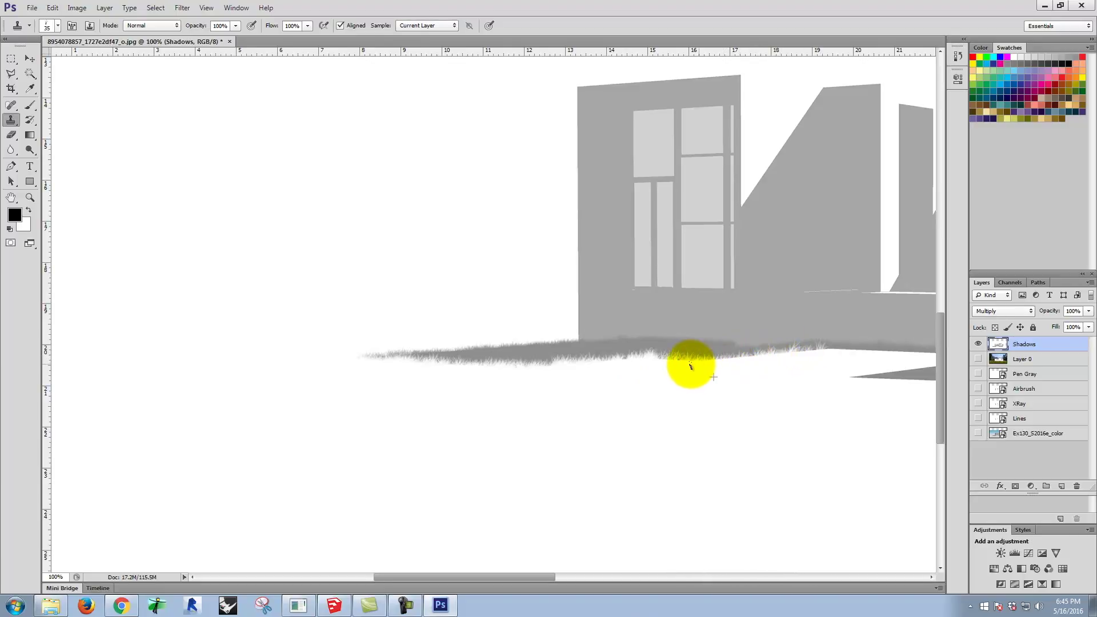
# - Sample the white ground and continue cloning white grass blades along the shadow's lower edge toward the narrow notch in the middle
pyautogui.press('space')
pyautogui.moveTo(835, 396); pyautogui.dragTo(551, 416)
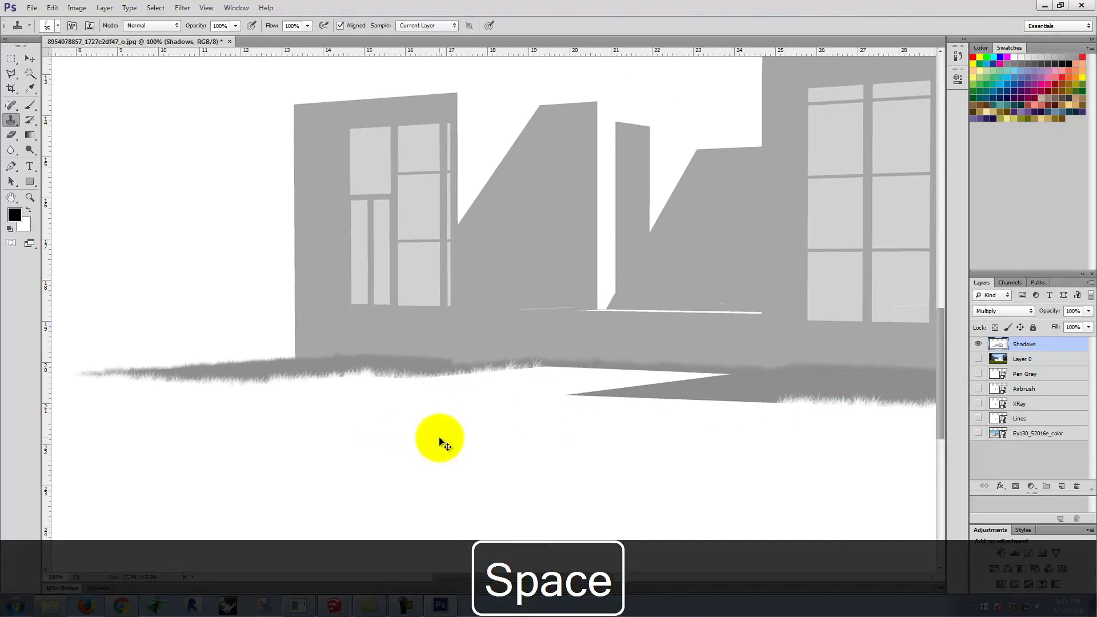
pyautogui.hotkey('ctrl', '=')
pyautogui.hotkey('ctrl', '=')
pyautogui.press('space')
pyautogui.moveTo(581, 329)
pyautogui.mouseDown()
pyautogui.moveTo(475, 303)
pyautogui.moveTo(379, 157)
pyautogui.moveTo(380, 117)
pyautogui.mouseUp()
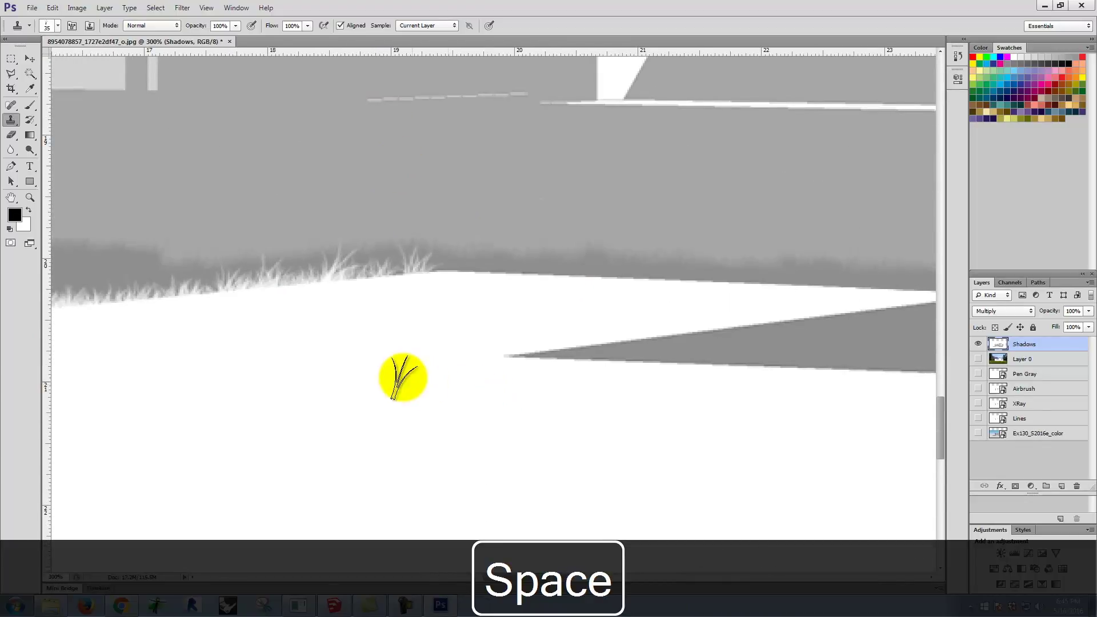
pyautogui.keyDown('alt'); pyautogui.click(184, 375); pyautogui.keyUp('alt')
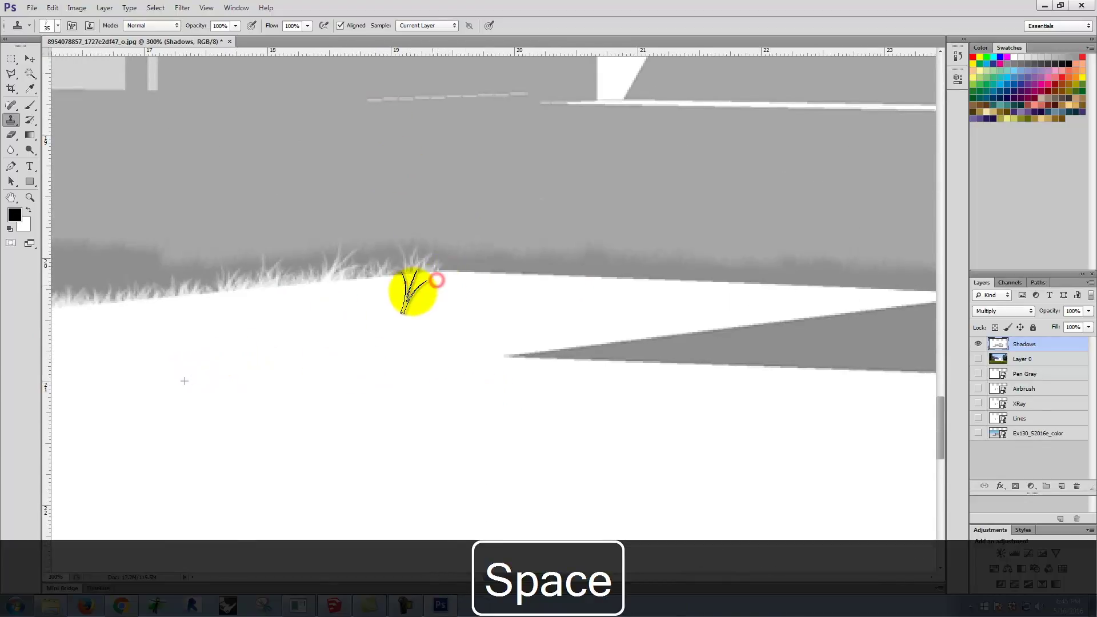
pyautogui.moveTo(366, 289)
pyautogui.mouseDown()
pyautogui.moveTo(409, 284)
pyautogui.moveTo(340, 294)
pyautogui.moveTo(554, 286)
pyautogui.moveTo(465, 281)
pyautogui.moveTo(453, 283)
pyautogui.moveTo(767, 287)
pyautogui.moveTo(708, 299)
pyautogui.mouseUp()
# - Undo the stroke spilling onto the pointed middle shadow and clone white grass blades along that shadow's lower edge up to the existing blades
pyautogui.press('space')
pyautogui.moveTo(811, 437); pyautogui.dragTo(461, 476)
pyautogui.keyDown('alt'); pyautogui.click(286, 514); pyautogui.keyUp('alt')
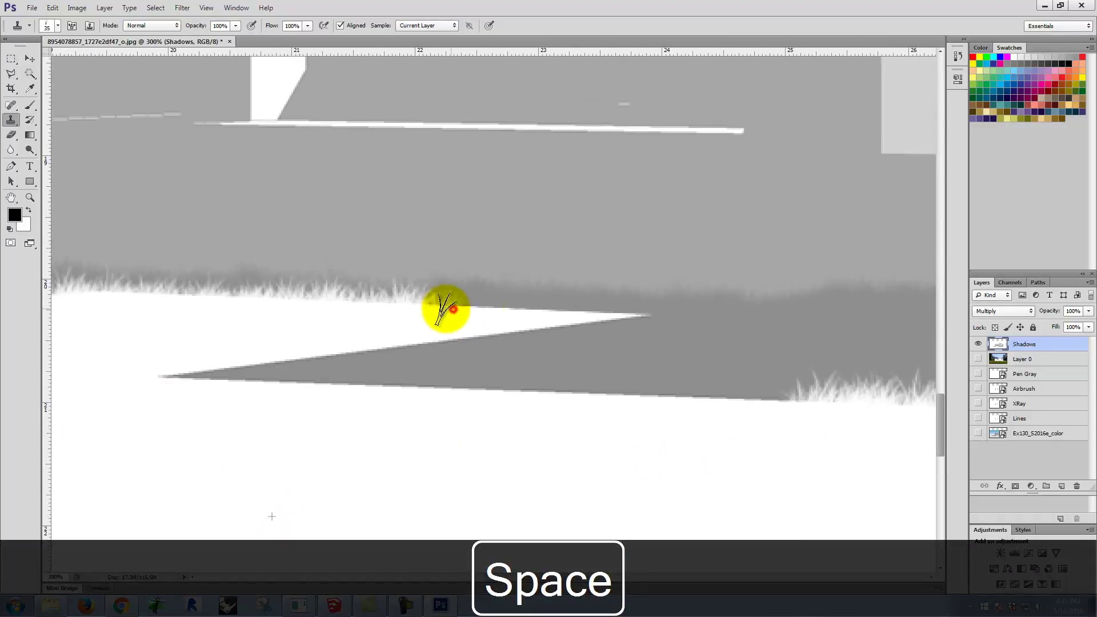
pyautogui.moveTo(453, 309); pyautogui.dragTo(505, 317)
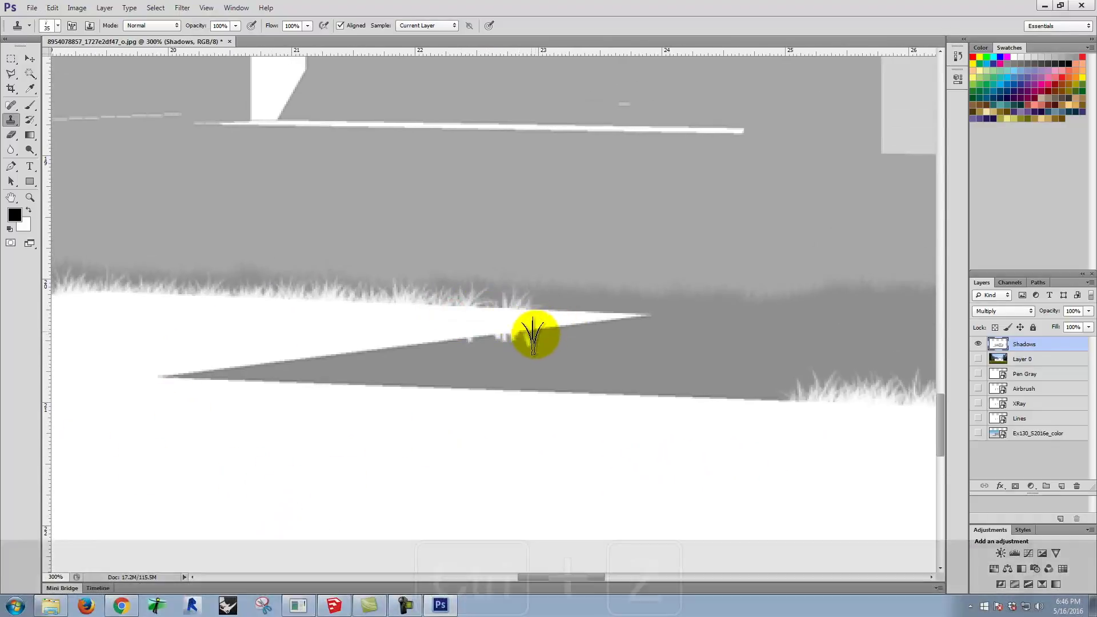
pyautogui.hotkey('ctrl', 'z')
pyautogui.moveTo(262, 422)
pyautogui.mouseDown()
pyautogui.moveTo(232, 392)
pyautogui.moveTo(213, 393)
pyautogui.moveTo(298, 395)
pyautogui.moveTo(216, 384)
pyautogui.moveTo(548, 411)
pyautogui.mouseUp()
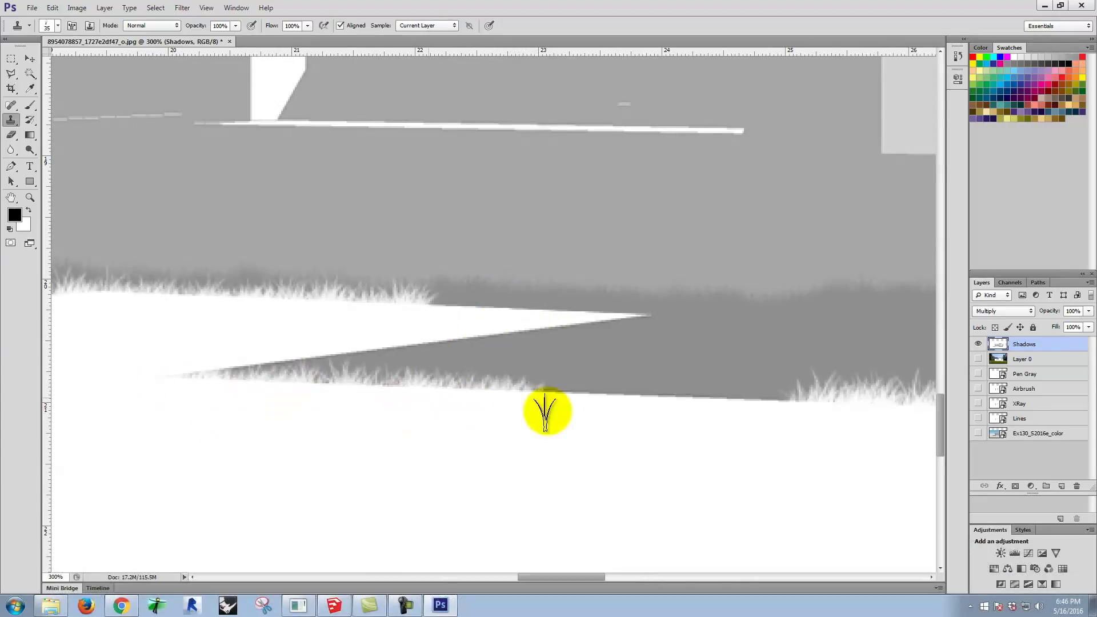
pyautogui.moveTo(434, 401); pyautogui.dragTo(821, 409)
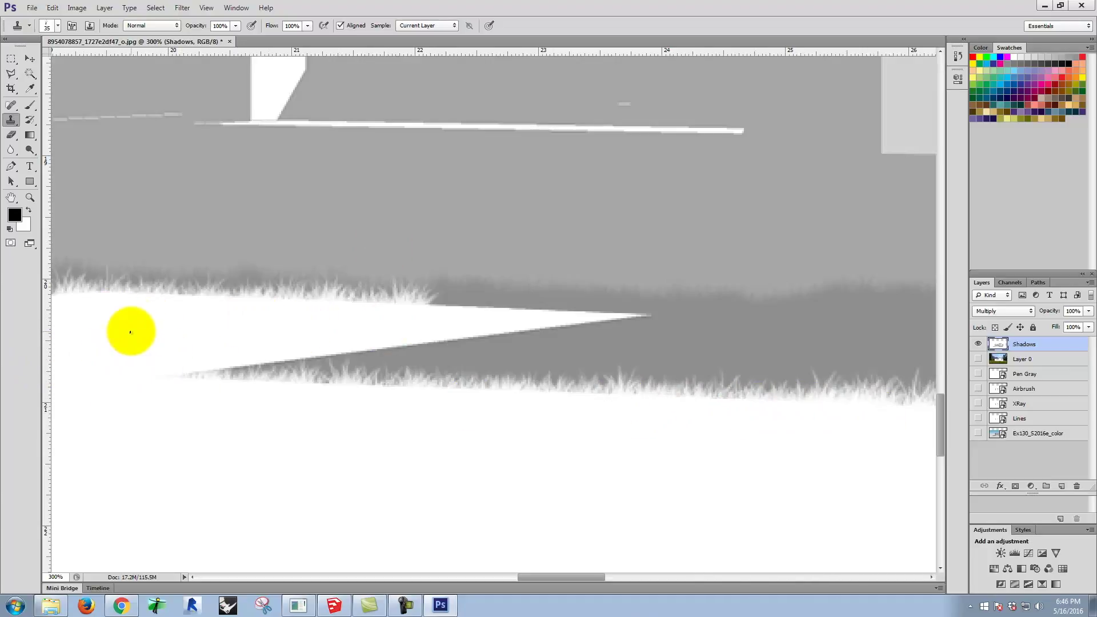
# - Select the narrow end of the white notch and the gray area above it with the Polygonal Lasso, following the pointed shadow's upper edge
pyautogui.click(11, 73)
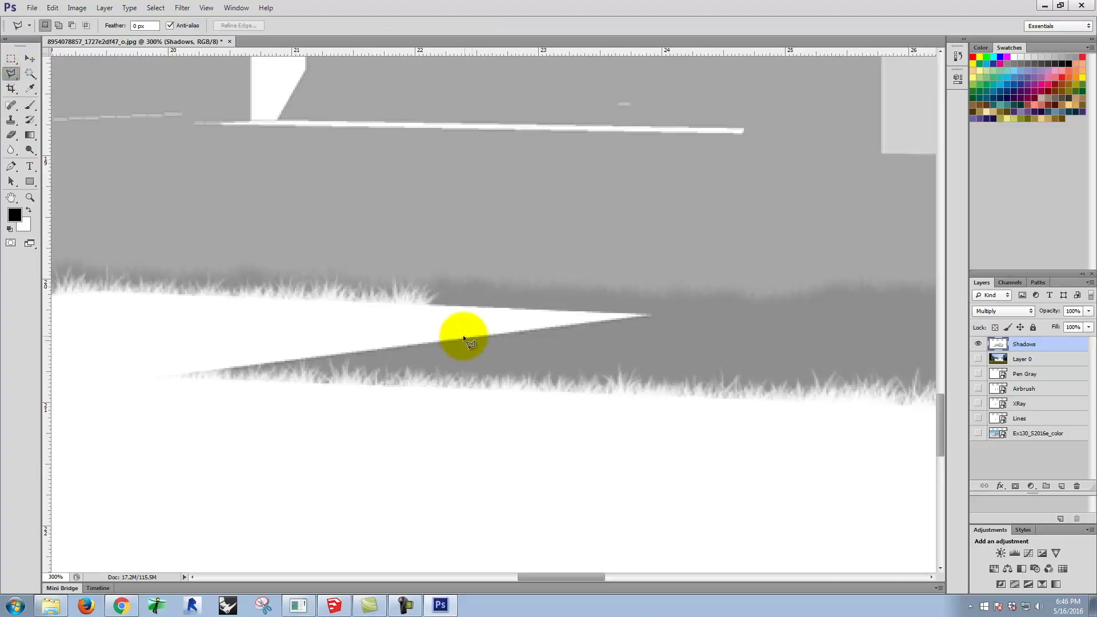
pyautogui.click(654, 316)
pyautogui.click(725, 223)
pyautogui.click(310, 258)
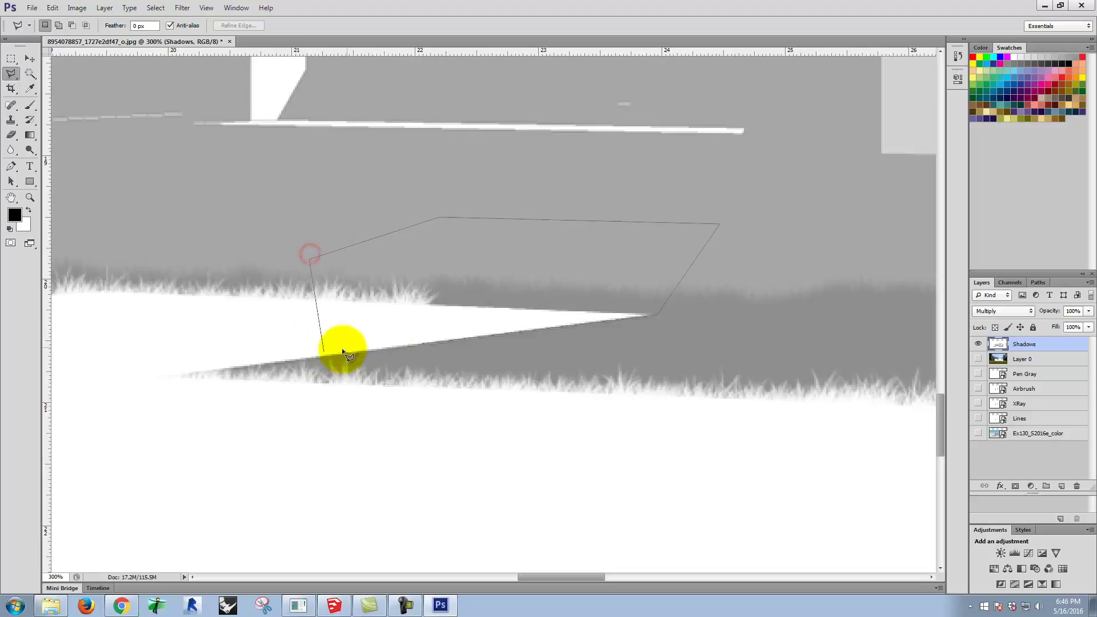
pyautogui.doubleClick(420, 344)
pyautogui.click(419, 344)
pyautogui.click(668, 314)
pyautogui.click(675, 229)
pyautogui.click(295, 199)
pyautogui.click(259, 261)
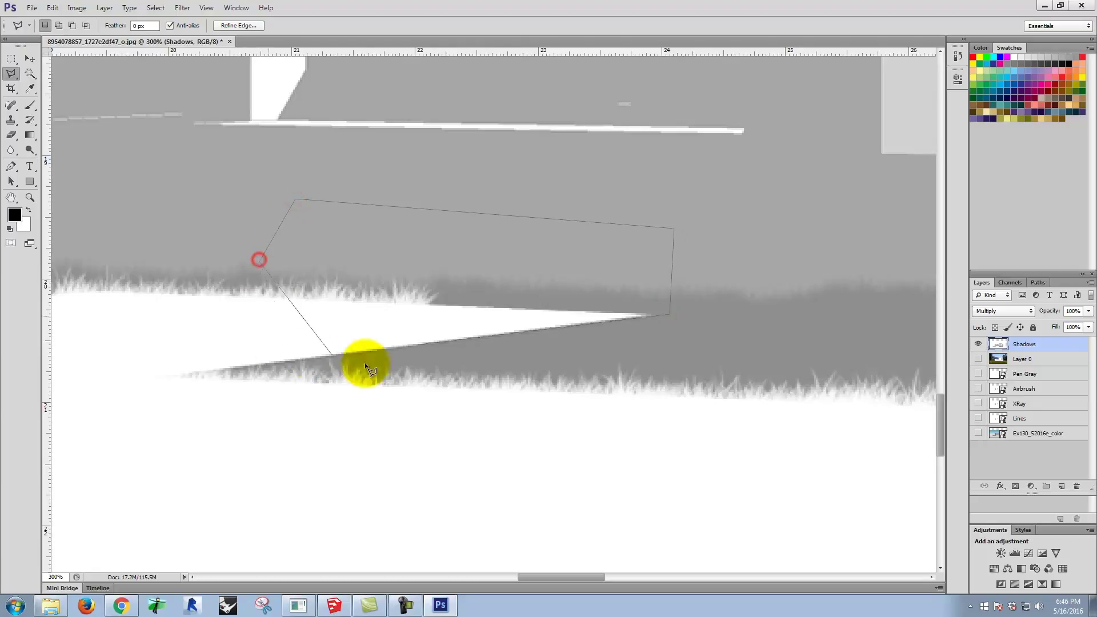
pyautogui.click(446, 344)
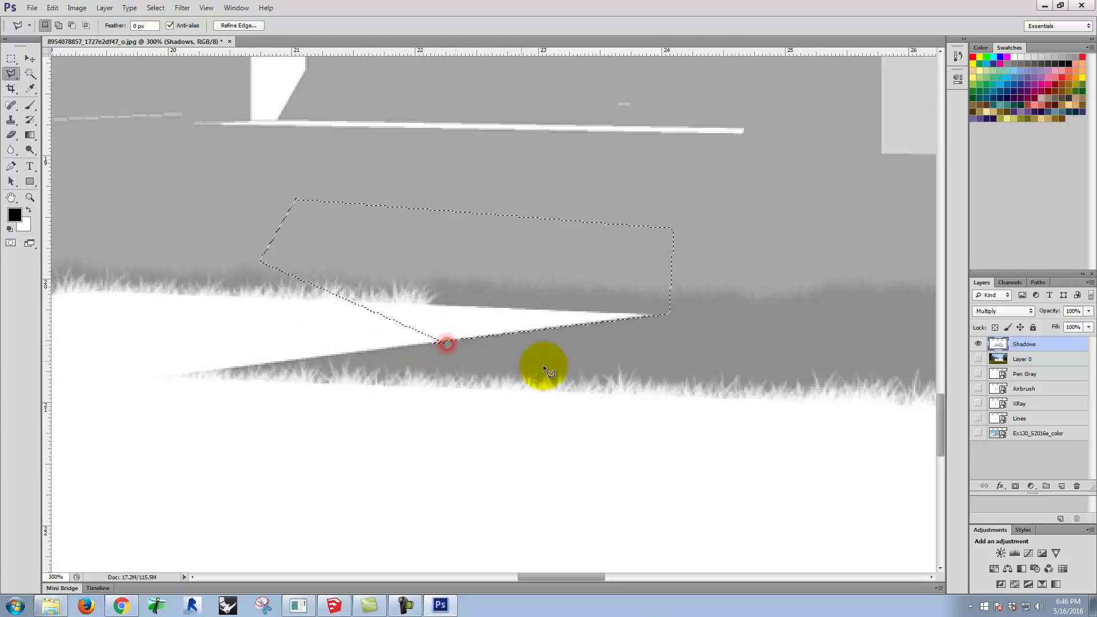
# - Sample white with the Clone Stamp and clone grass blades along the notch's upper edge inside the selection
pyautogui.click(12, 121)
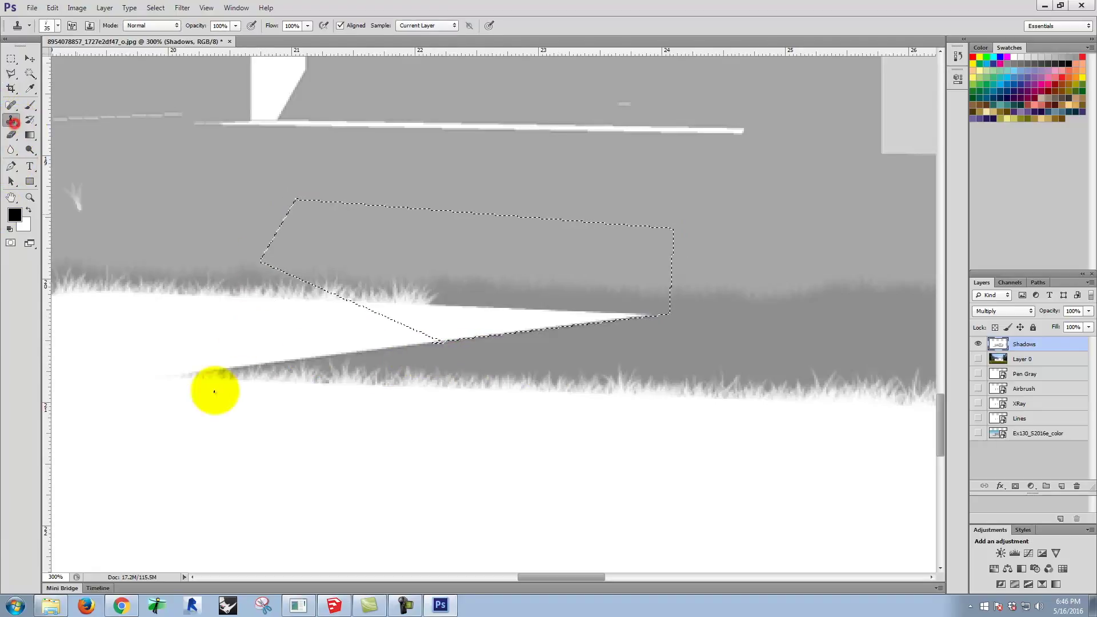
pyautogui.keyDown('alt'); pyautogui.click(336, 503); pyautogui.keyUp('alt')
pyautogui.moveTo(415, 283)
pyautogui.mouseDown()
pyautogui.moveTo(526, 319)
pyautogui.moveTo(641, 319)
pyautogui.moveTo(378, 312)
pyautogui.moveTo(429, 309)
pyautogui.moveTo(339, 368)
pyautogui.mouseUp()
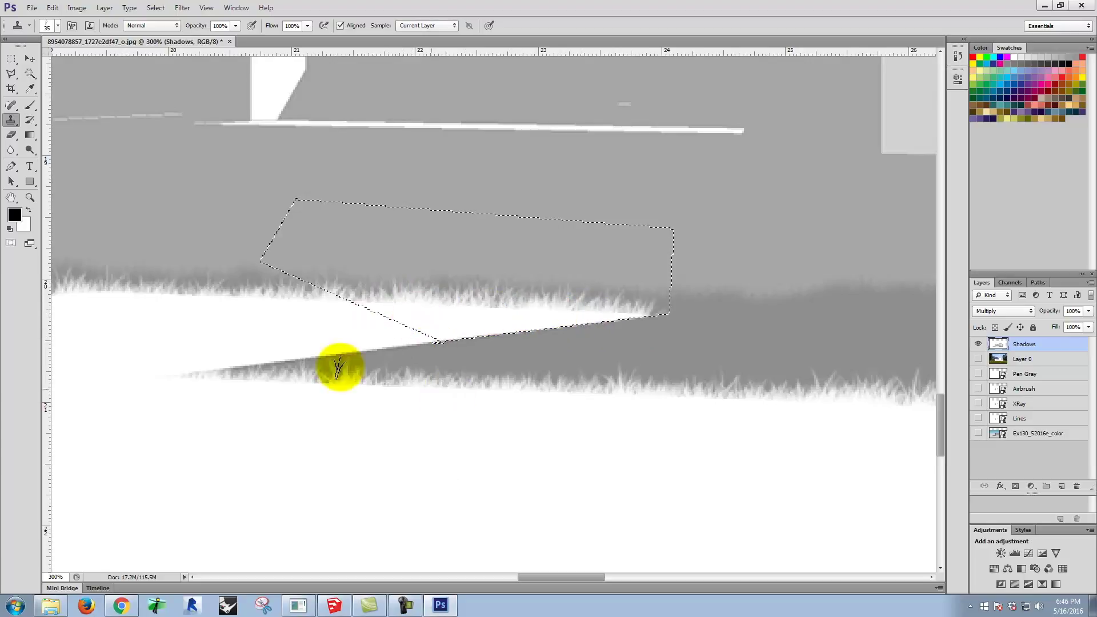
# - Show Layer 0 again and clear the selection around the notch
pyautogui.click(11, 73)
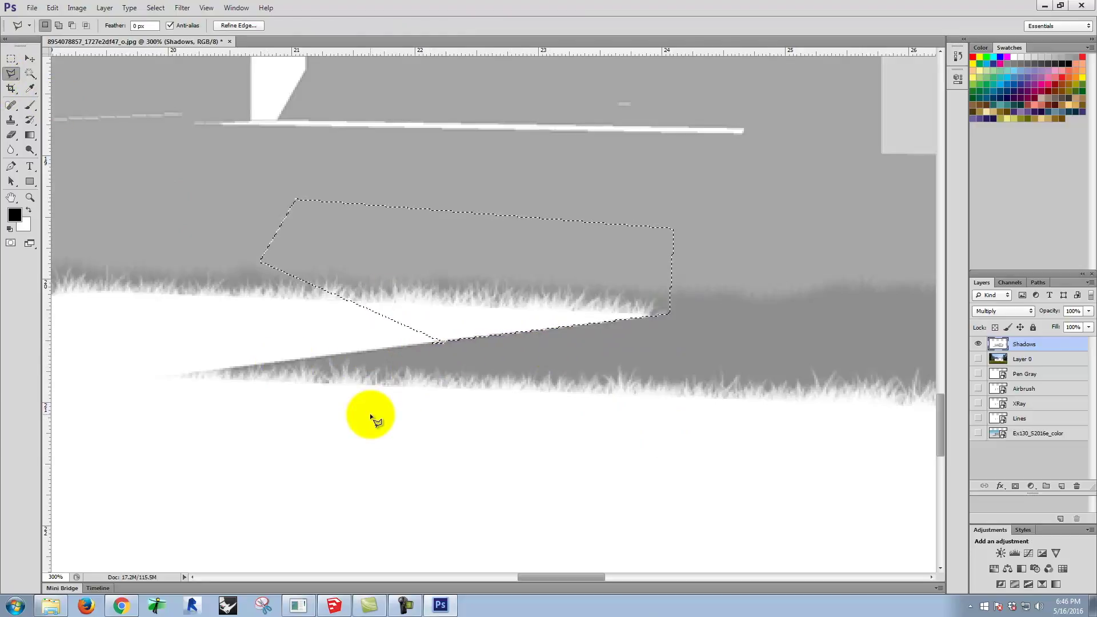
pyautogui.click(979, 359)
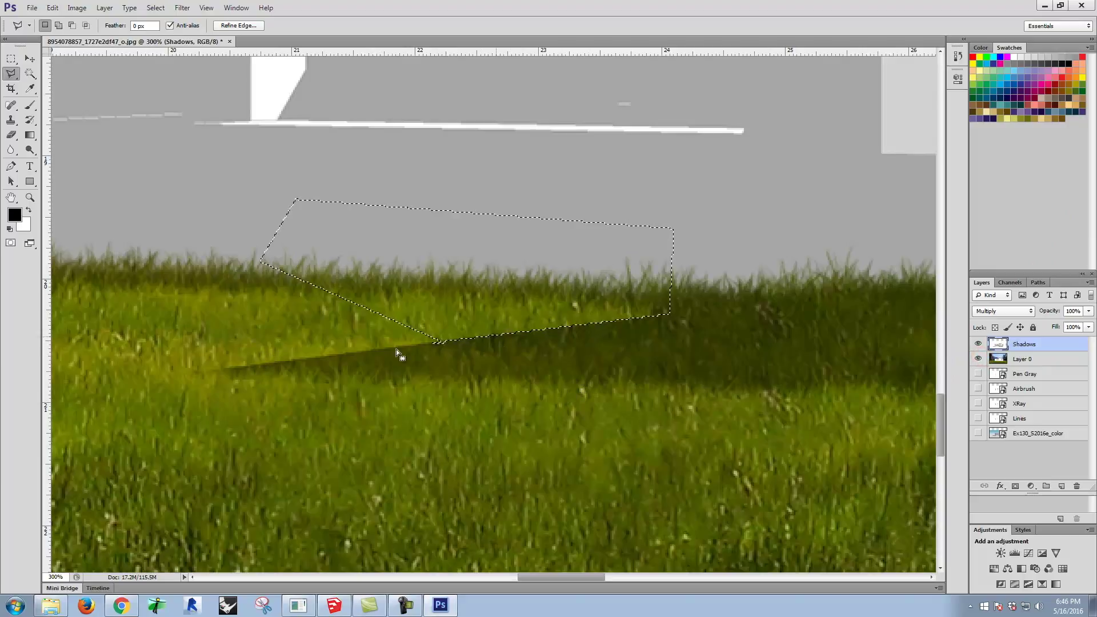
pyautogui.hotkey('ctrl', '-')
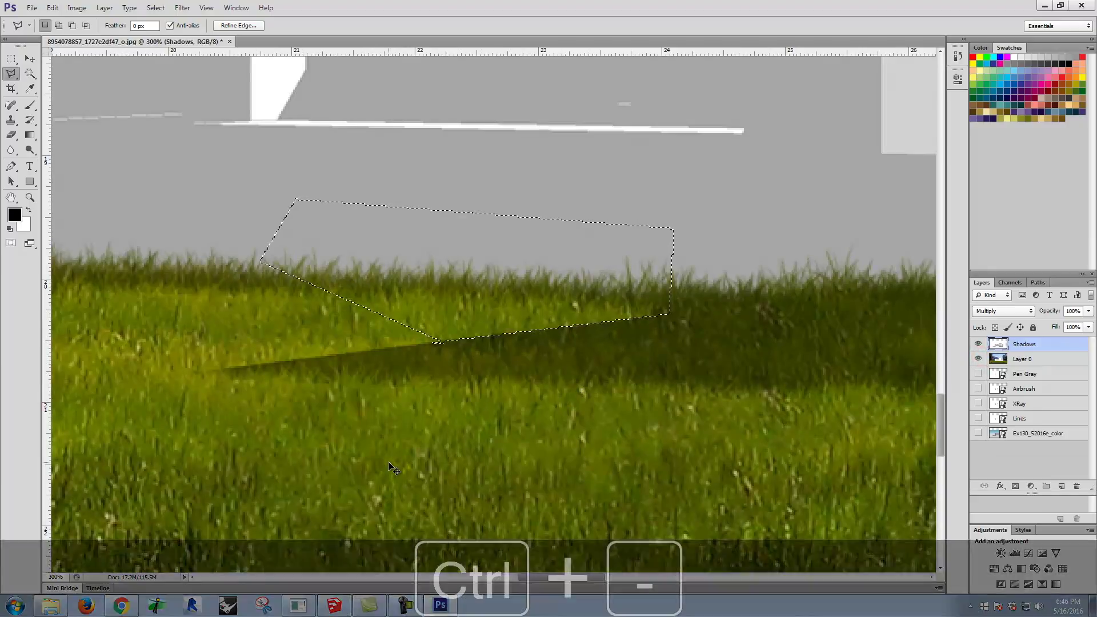
pyautogui.hotkey('ctrl', '-')
pyautogui.hotkey('ctrl', '-')
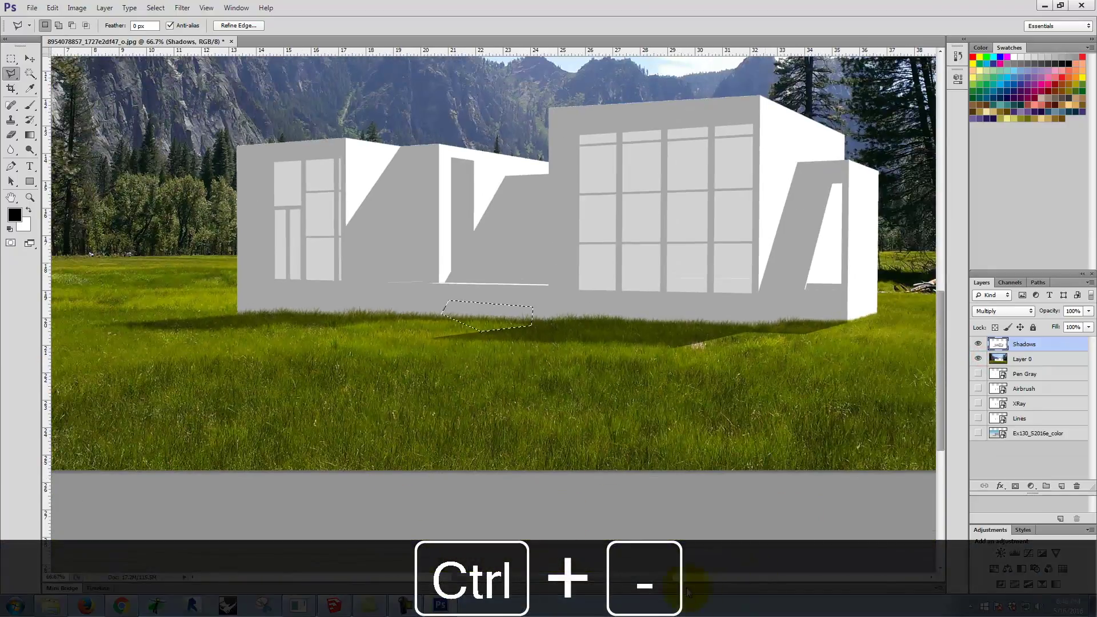
pyautogui.click(10, 58)
pyautogui.click(157, 311)
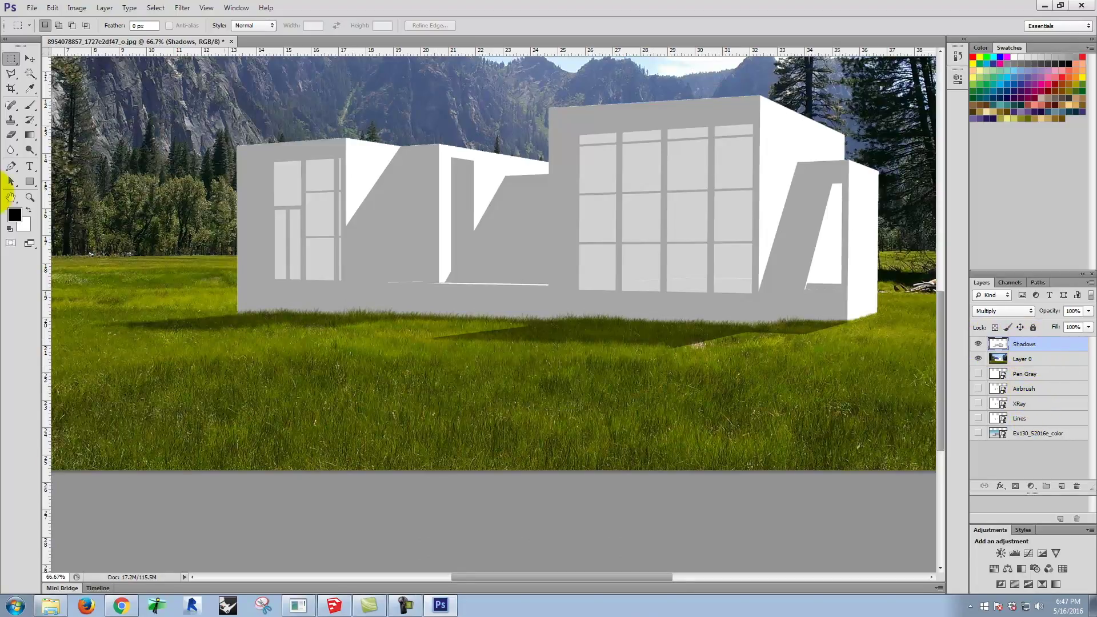
# - Soften the hard upper edge and left tip of the middle grass shadow with the Clone Stamp on the Shadows layer
pyautogui.click(11, 119)
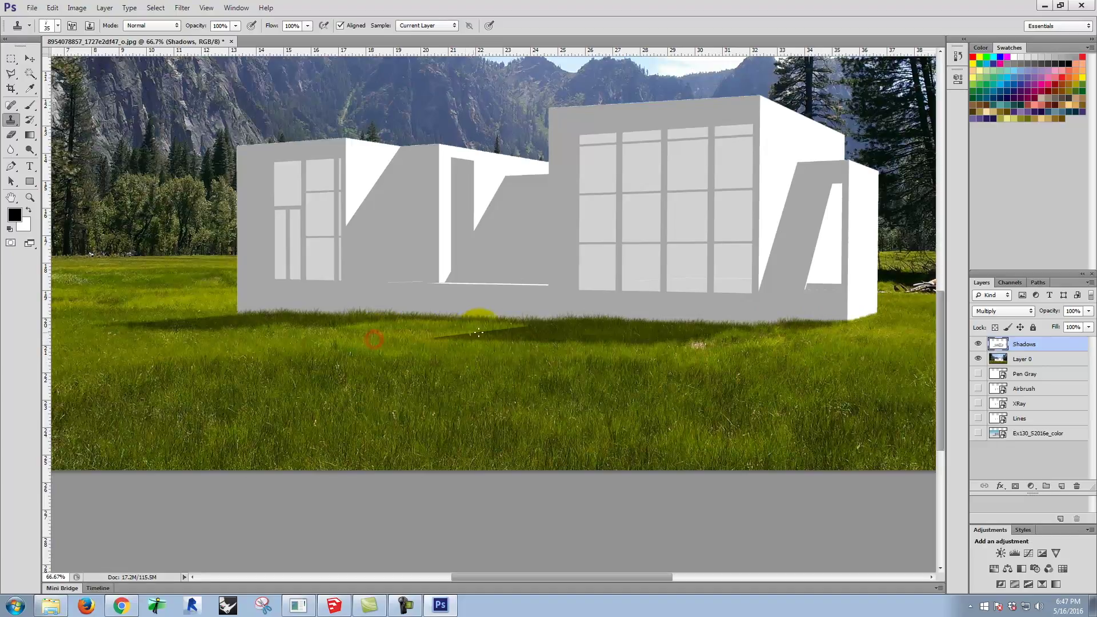
pyautogui.moveTo(527, 325)
pyautogui.mouseDown()
pyautogui.moveTo(491, 328)
pyautogui.moveTo(653, 327)
pyautogui.moveTo(579, 332)
pyautogui.moveTo(603, 331)
pyautogui.mouseUp()
pyautogui.keyDown('alt'); pyautogui.click(590, 329); pyautogui.keyUp('alt')
pyautogui.keyDown('alt'); pyautogui.click(556, 329); pyautogui.keyUp('alt')
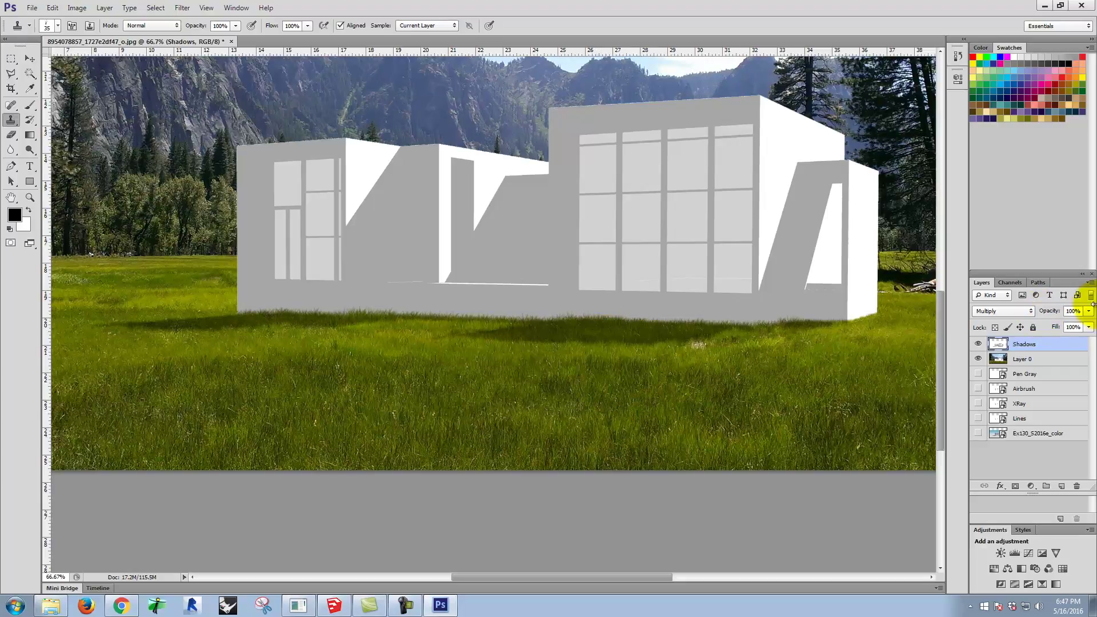
# - Show the Lines layer to add the building's edge lines to the composite
pyautogui.click(979, 419)
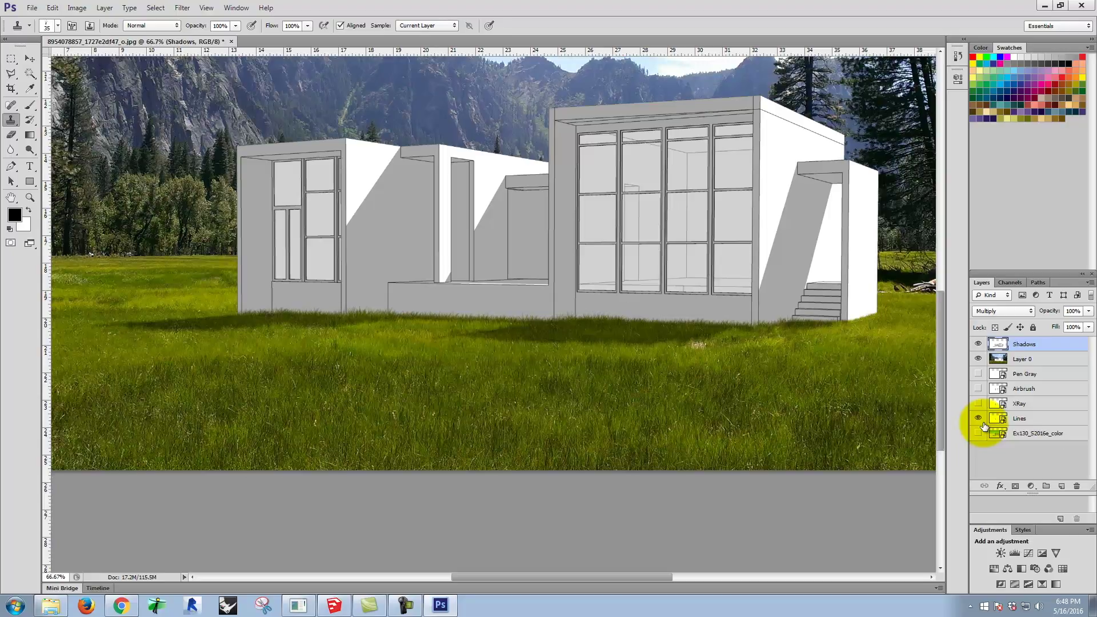
pyautogui.scroll(3, 796, 216)
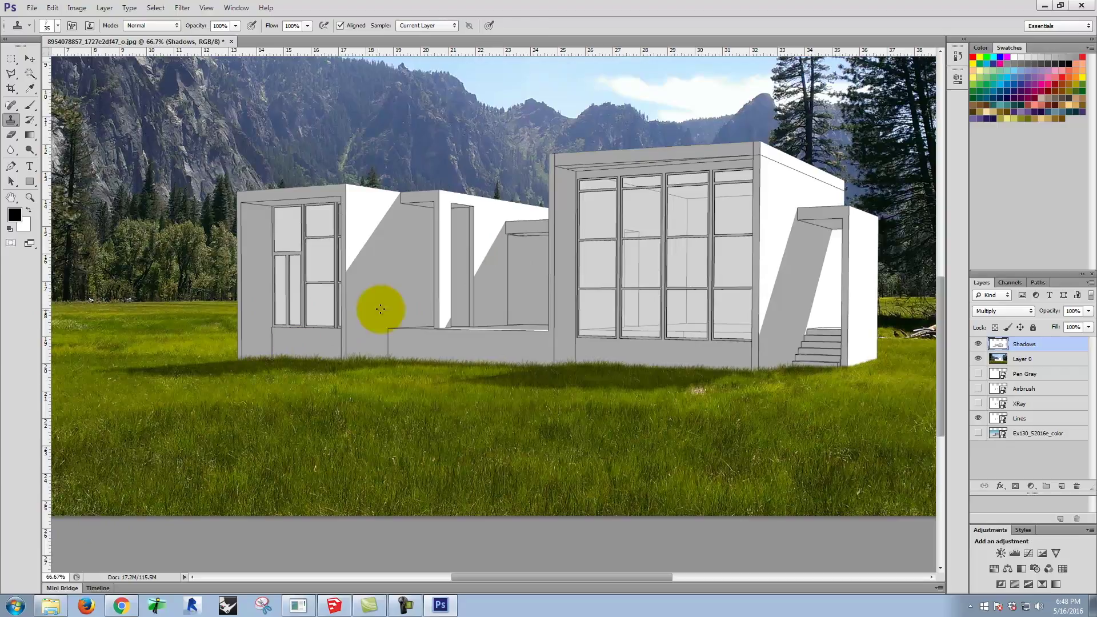
pyautogui.press('space')
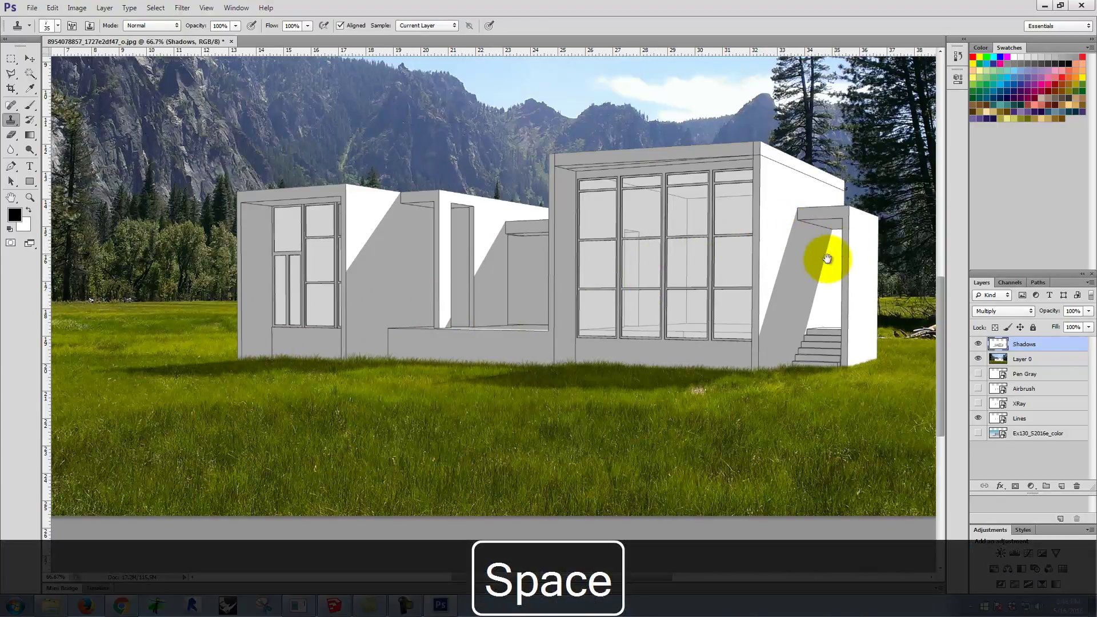
# - Switch to Chrome and run a Creative Commons search on Flickr for "concrete tiling texture"
pyautogui.moveTo(829, 252); pyautogui.dragTo(703, 260)
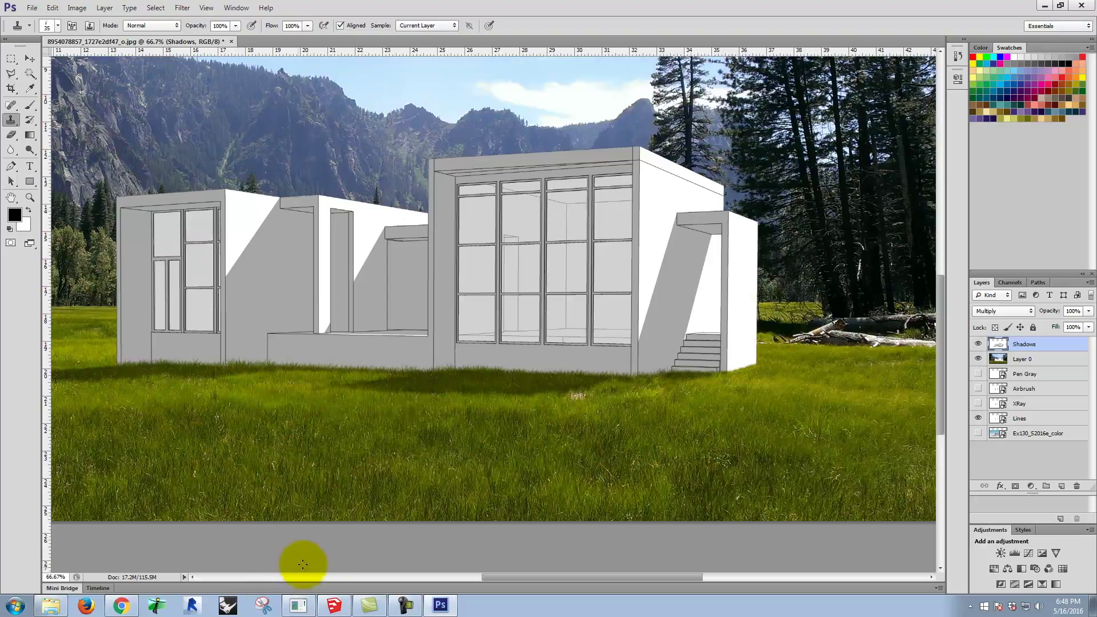
pyautogui.click(121, 606)
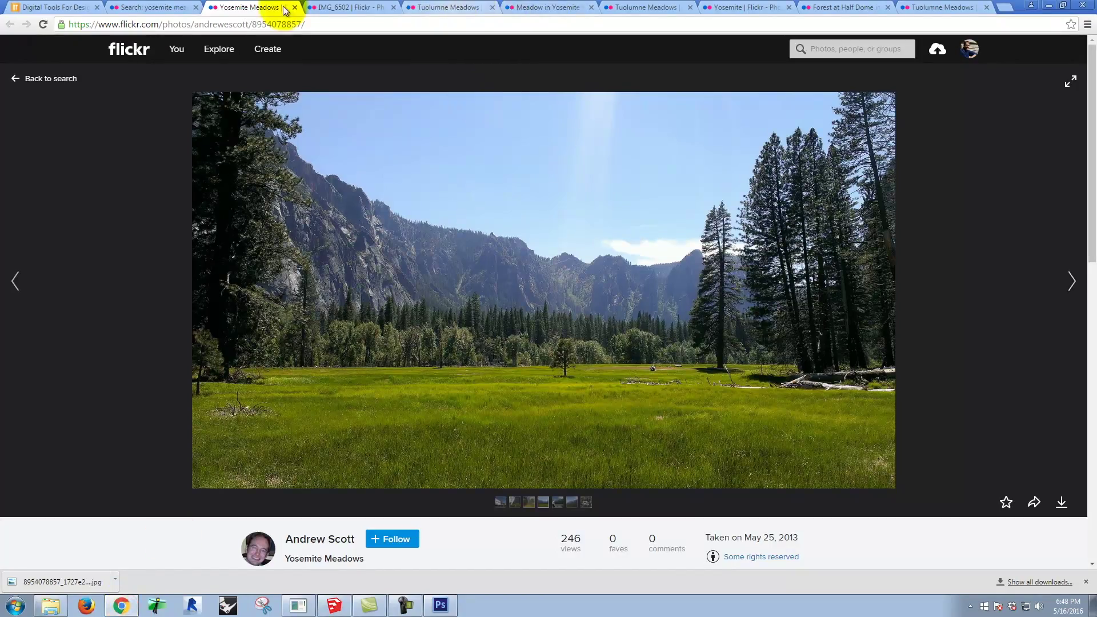
pyautogui.click(147, 8)
pyautogui.click(8, 24)
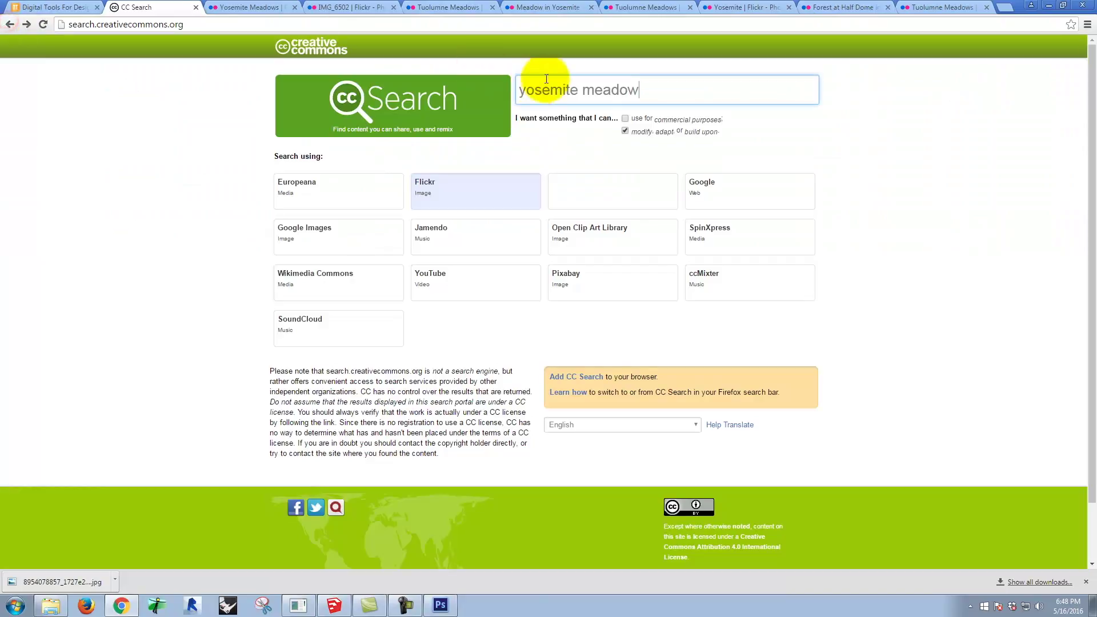
pyautogui.tripleClick(666, 93)
pyautogui.hotkey('ctrl', 'c')
pyautogui.write('conc')
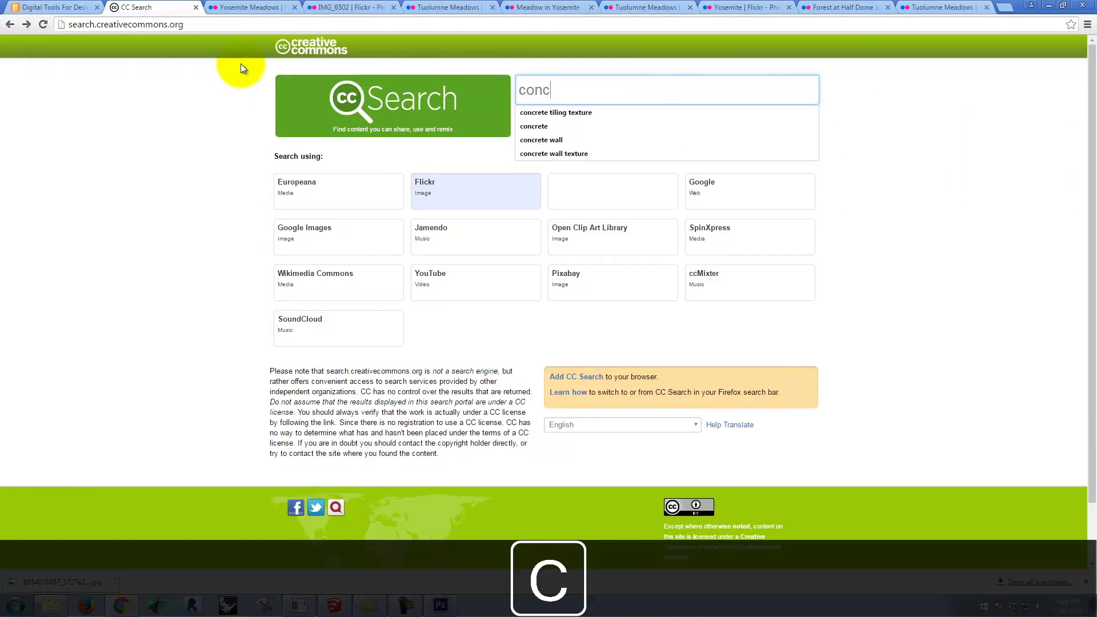
pyautogui.write('rete tiling texs')
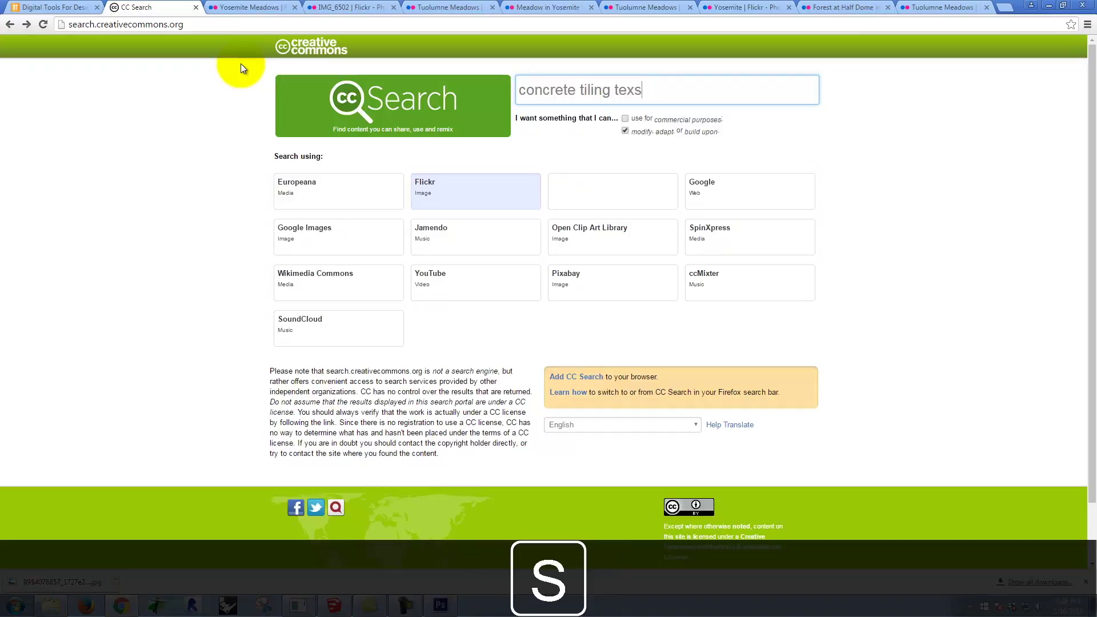
pyautogui.press('BackSpace')
pyautogui.write('ture')
pyautogui.press('Return')
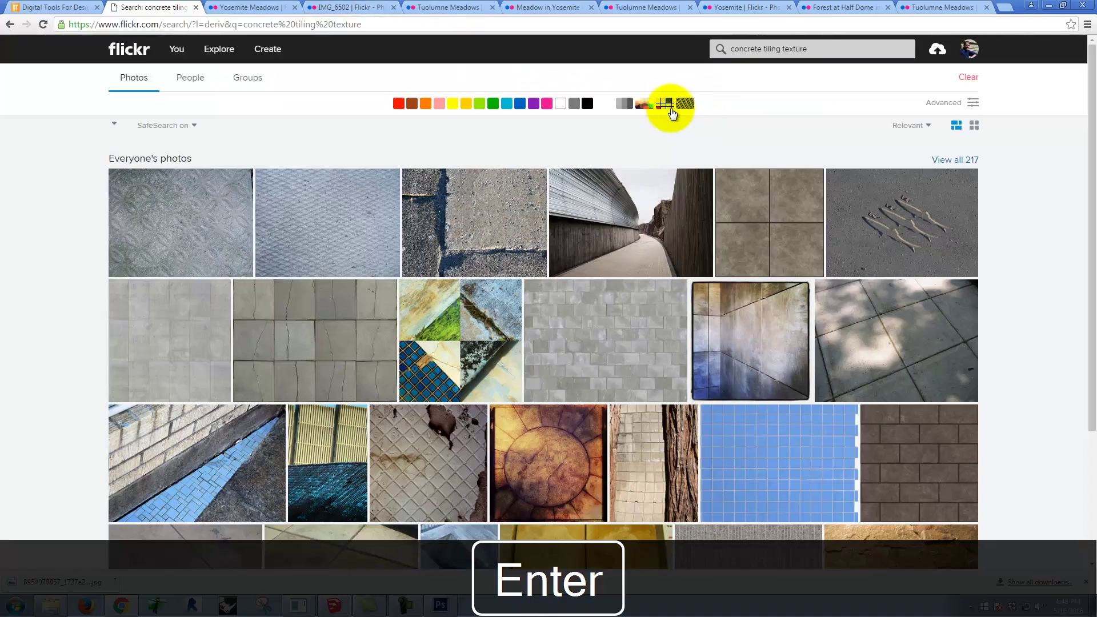
# - Browse the Flickr results for a plain gray concrete texture with straight panel joints
pyautogui.scroll(-3, 674, 112)
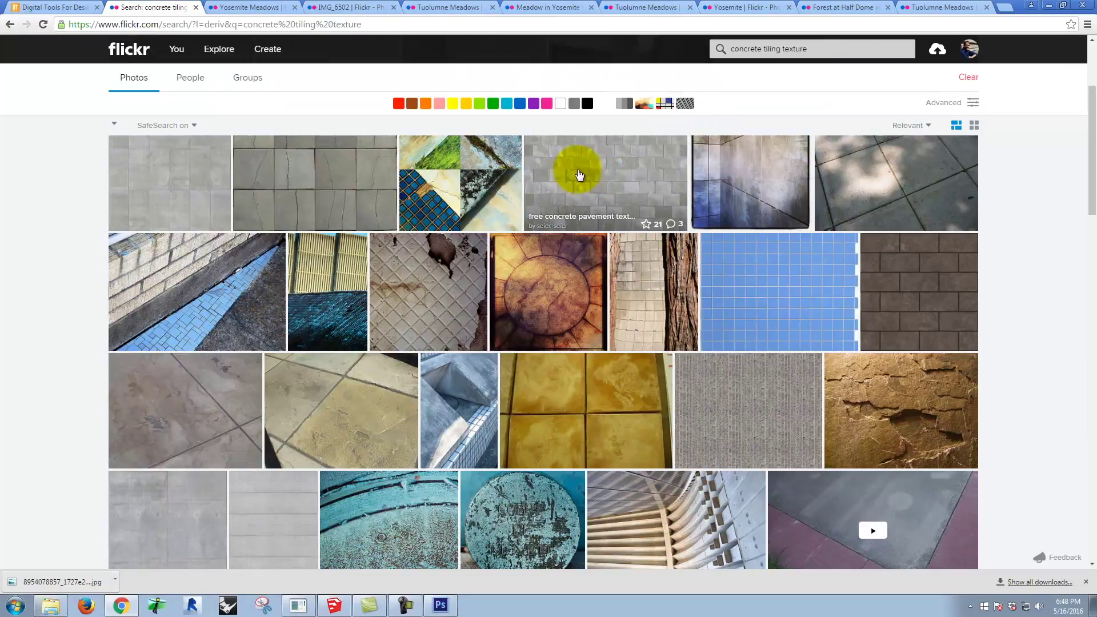
pyautogui.scroll(-2, 611, 181)
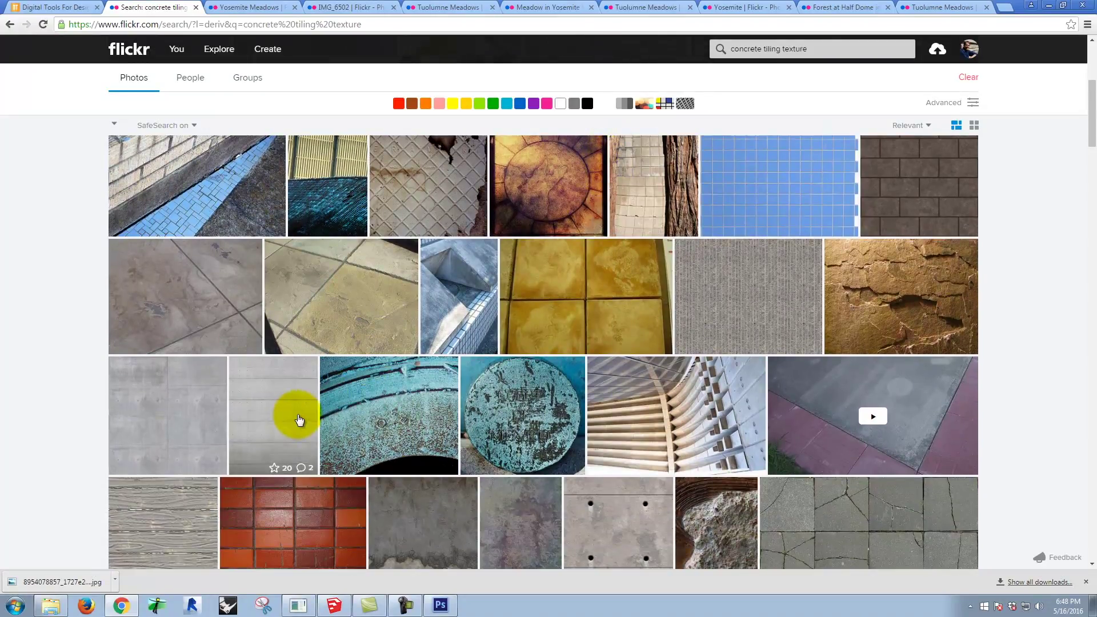
pyautogui.scroll(-2, 293, 412)
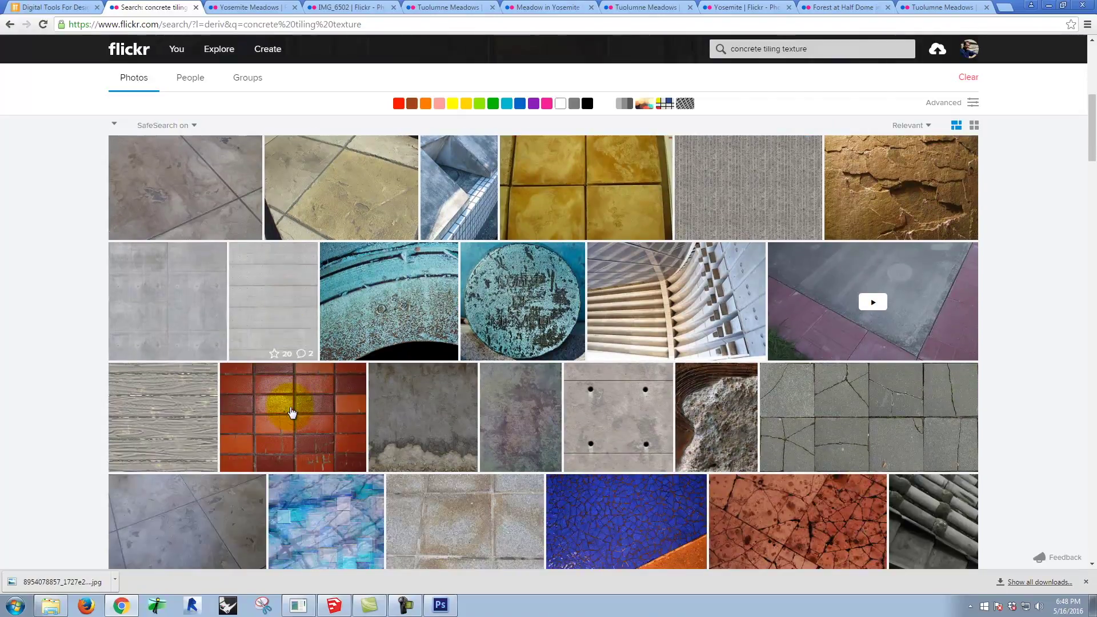
pyautogui.scroll(-4, 263, 301)
pyautogui.scroll(-8, 259, 304)
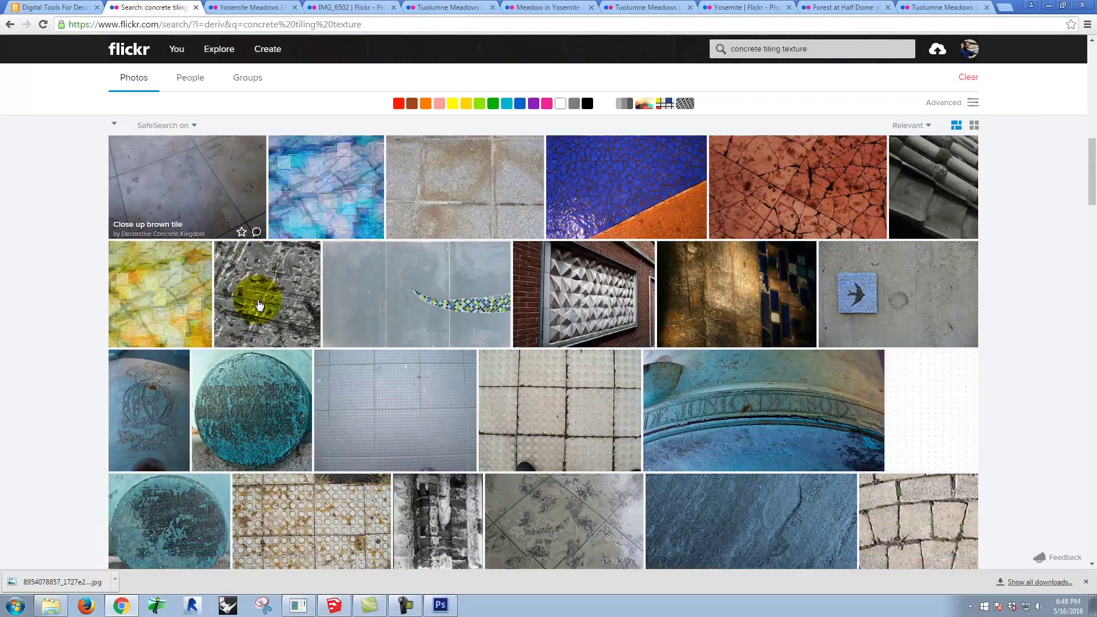
pyautogui.scroll(-12, 258, 306)
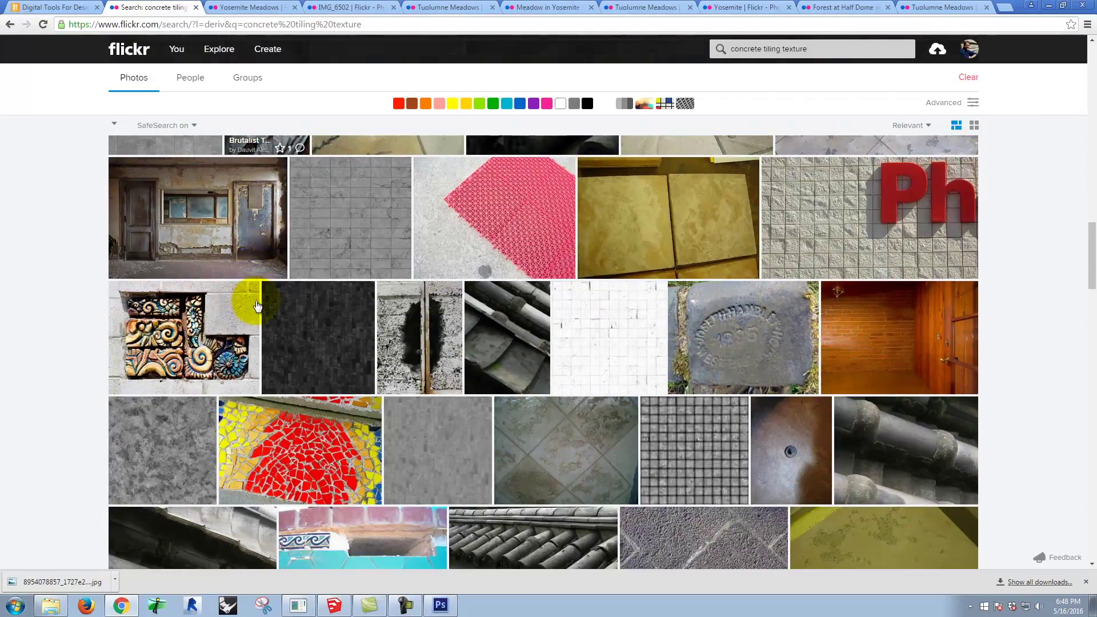
pyautogui.scroll(-6, 257, 306)
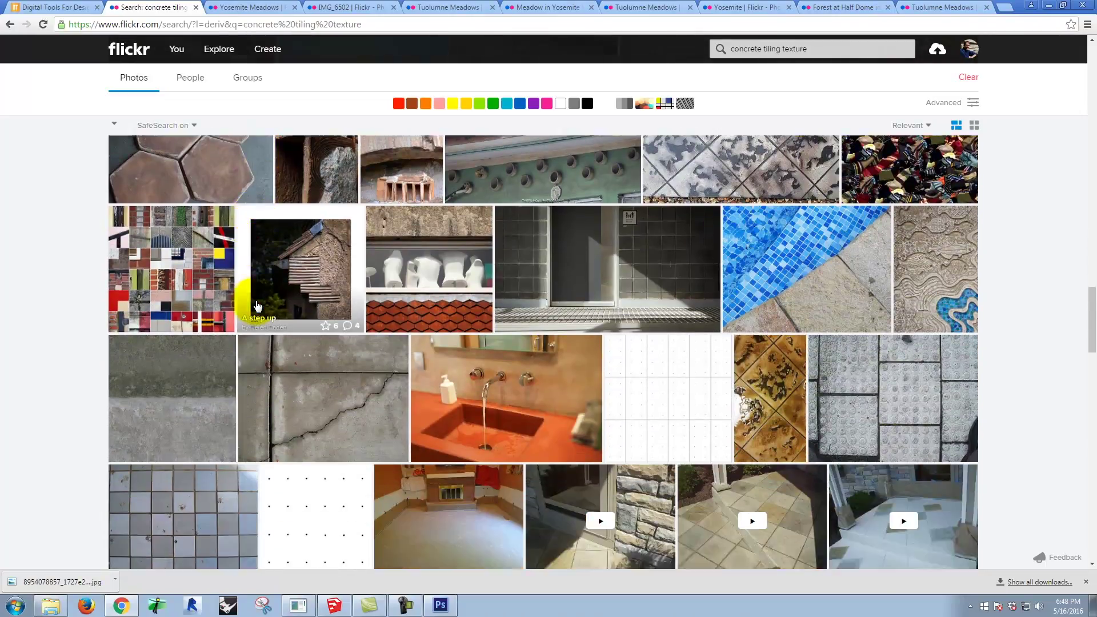
pyautogui.scroll(-10, 257, 306)
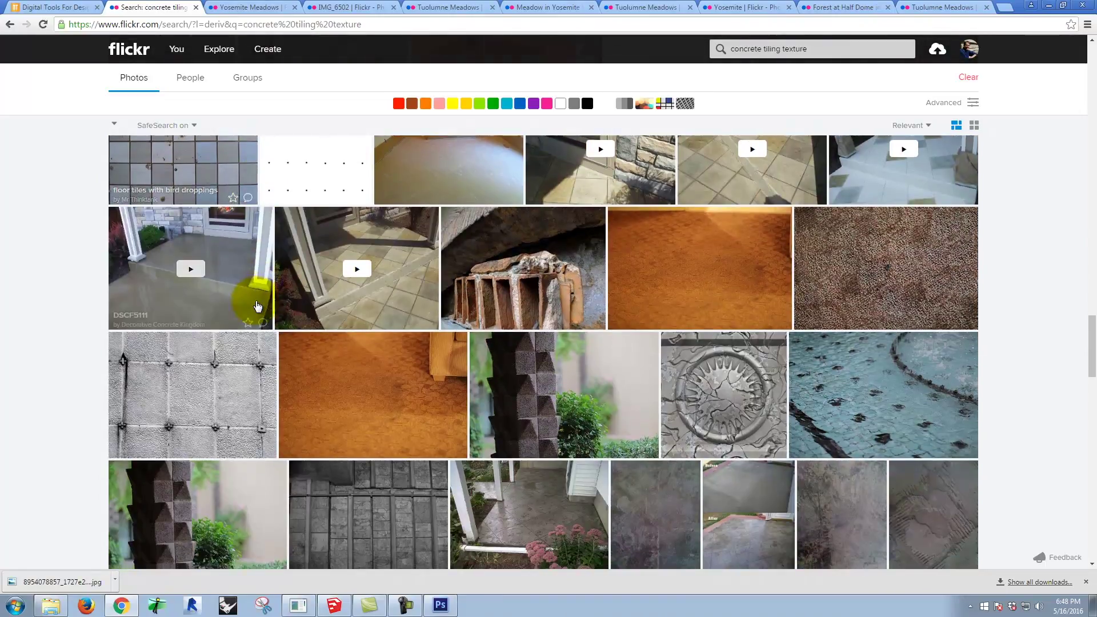
pyautogui.scroll(-5, 255, 308)
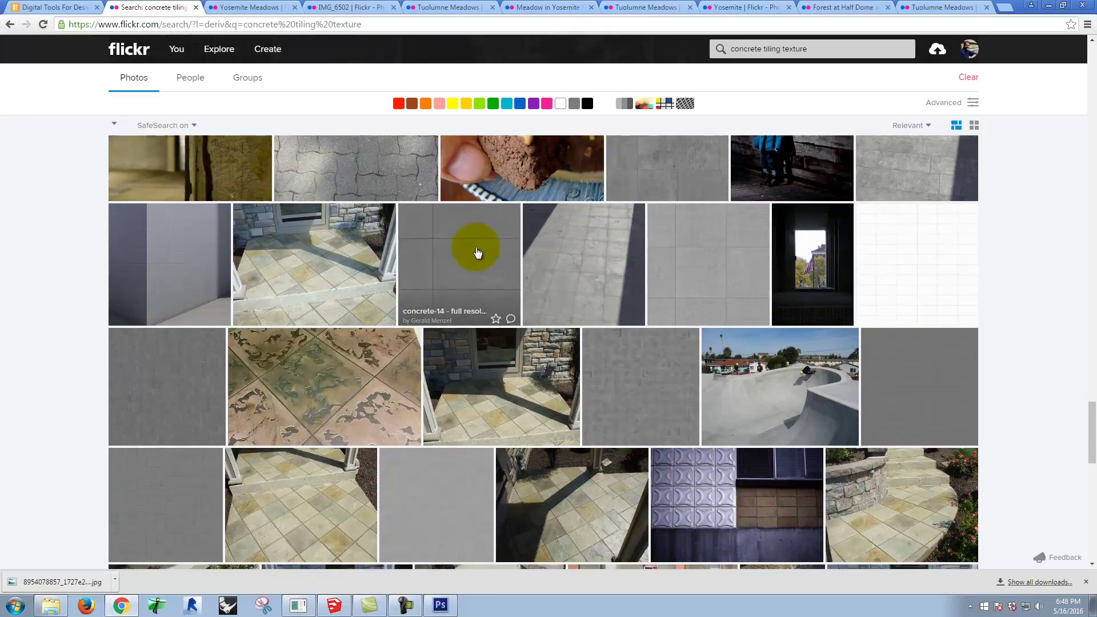
# - Open the "concrete-14 - full resolution crop" photo and download it in its original size
pyautogui.click(480, 253)
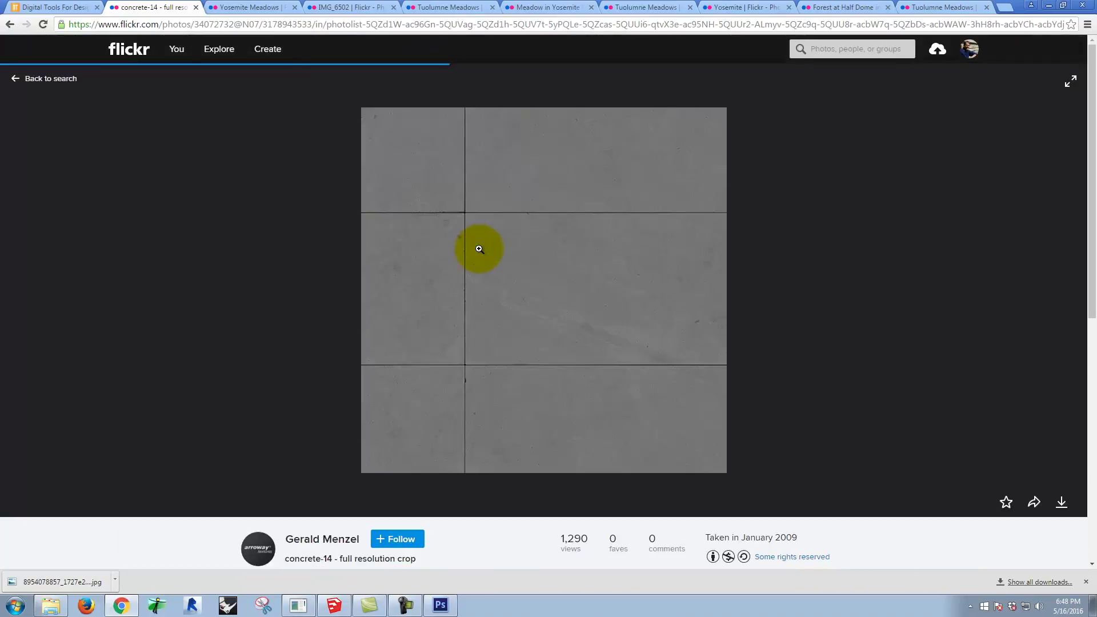
pyautogui.click(1063, 503)
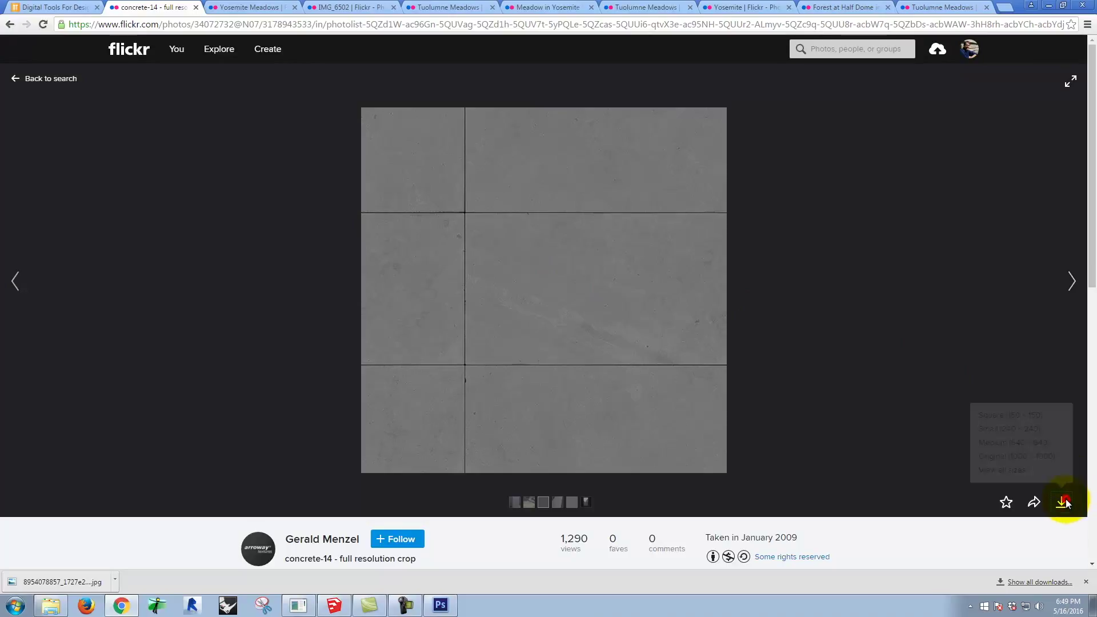
pyautogui.click(1037, 461)
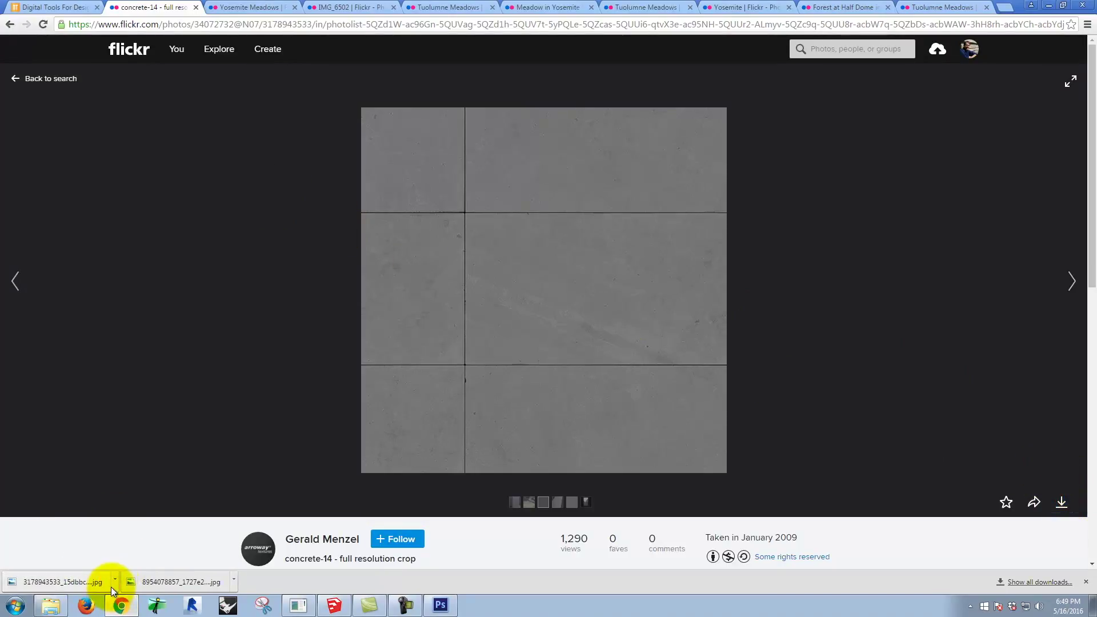
pyautogui.click(112, 585)
pyautogui.click(153, 543)
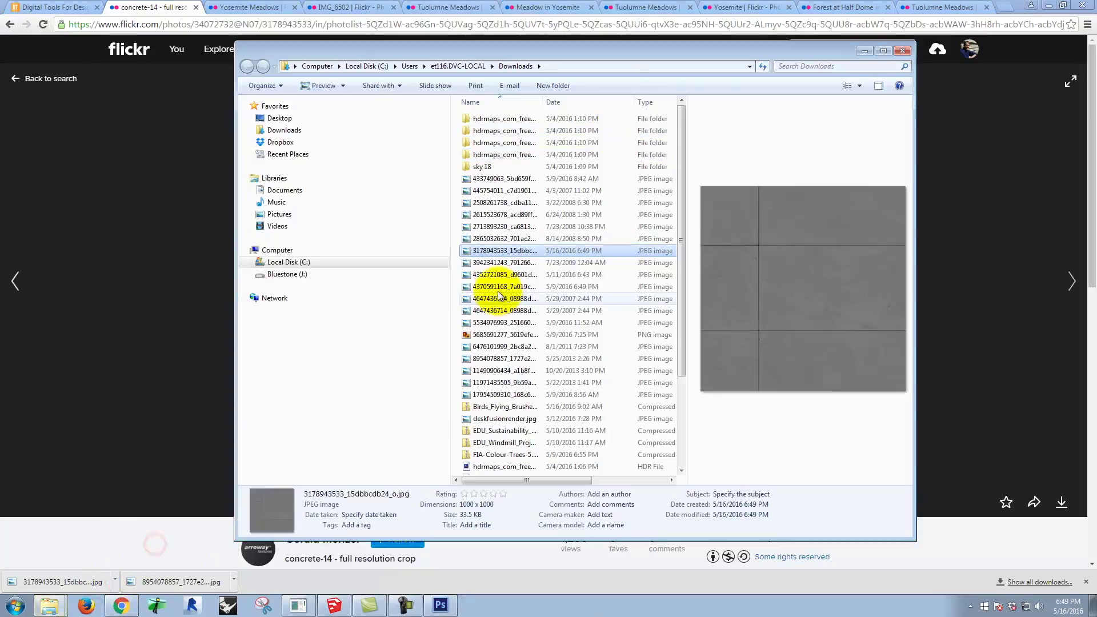
pyautogui.rightClick(502, 252)
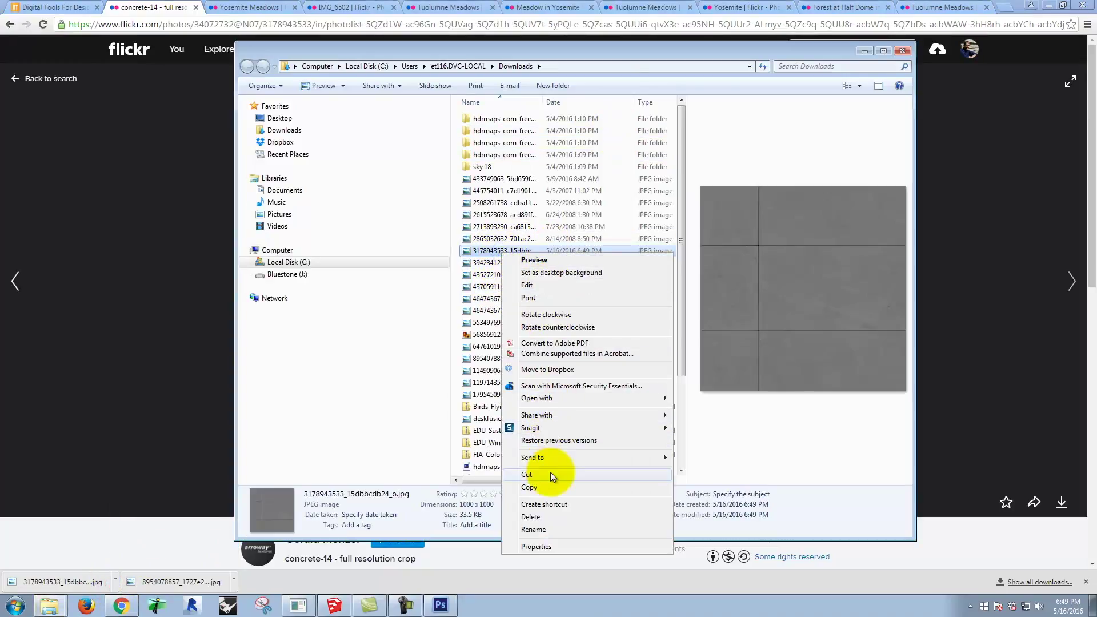
pyautogui.click(529, 487)
pyautogui.click(290, 276)
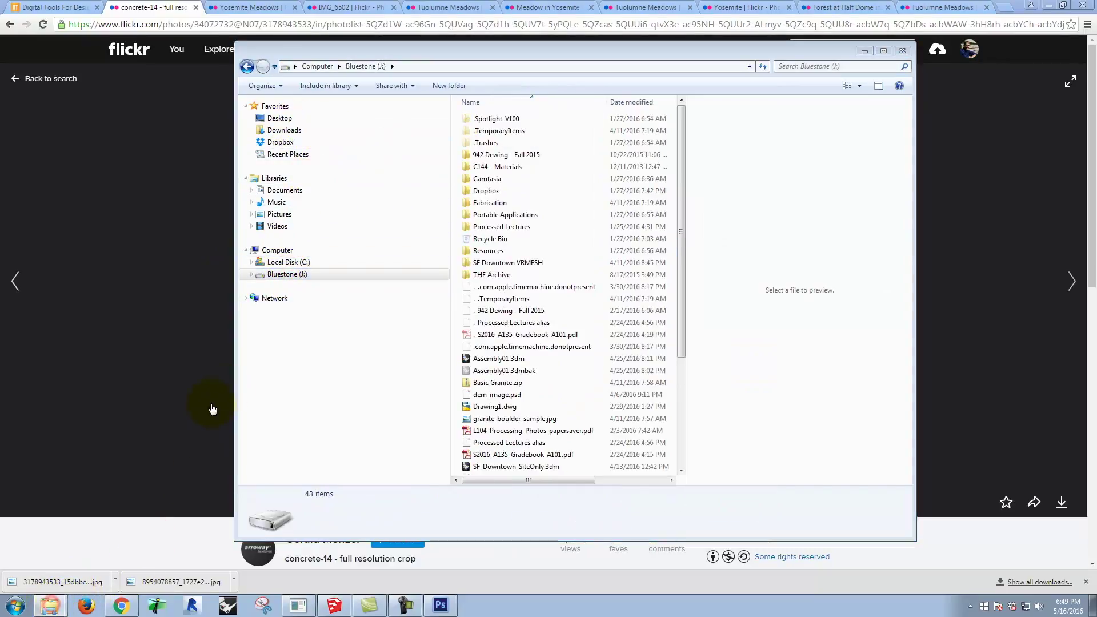
pyautogui.click(68, 551)
pyautogui.rightClick(536, 243)
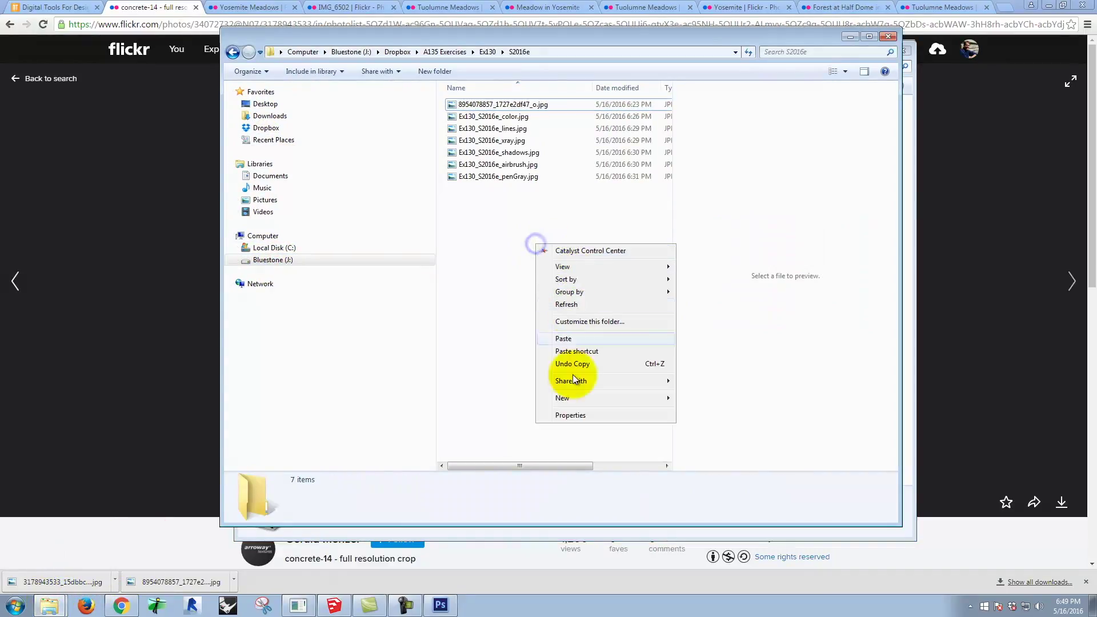
pyautogui.click(587, 338)
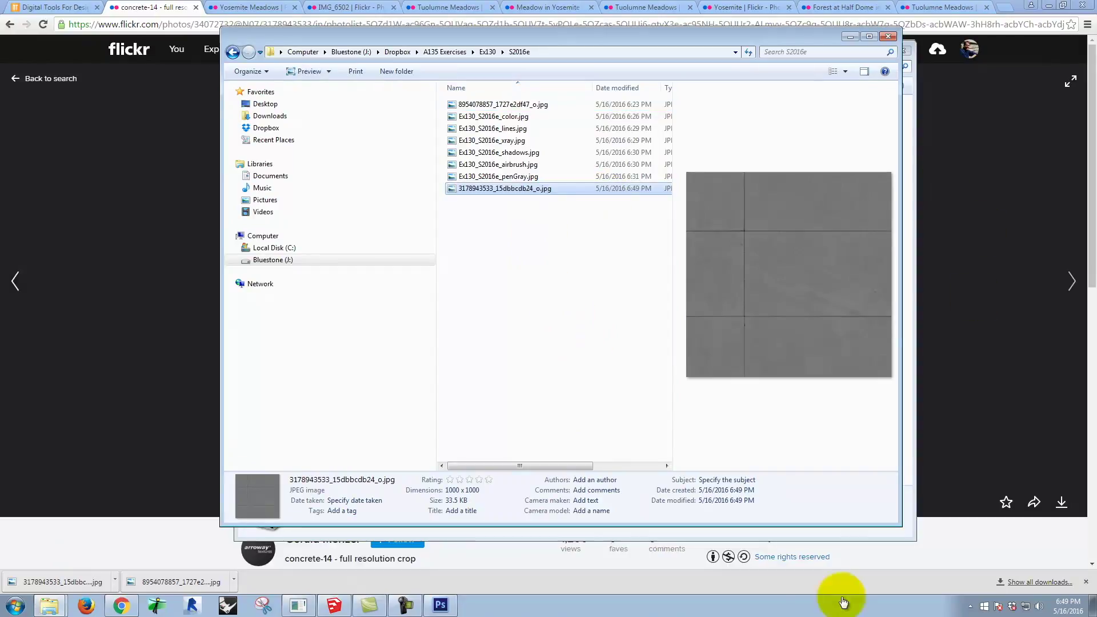
pyautogui.click(456, 611)
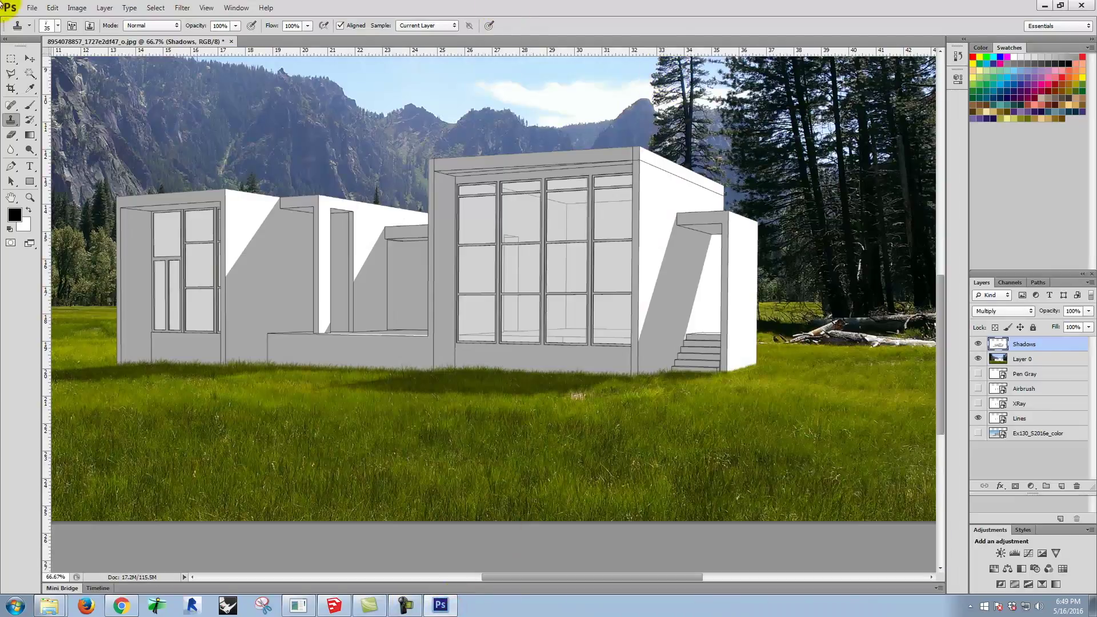
pyautogui.click(29, 8)
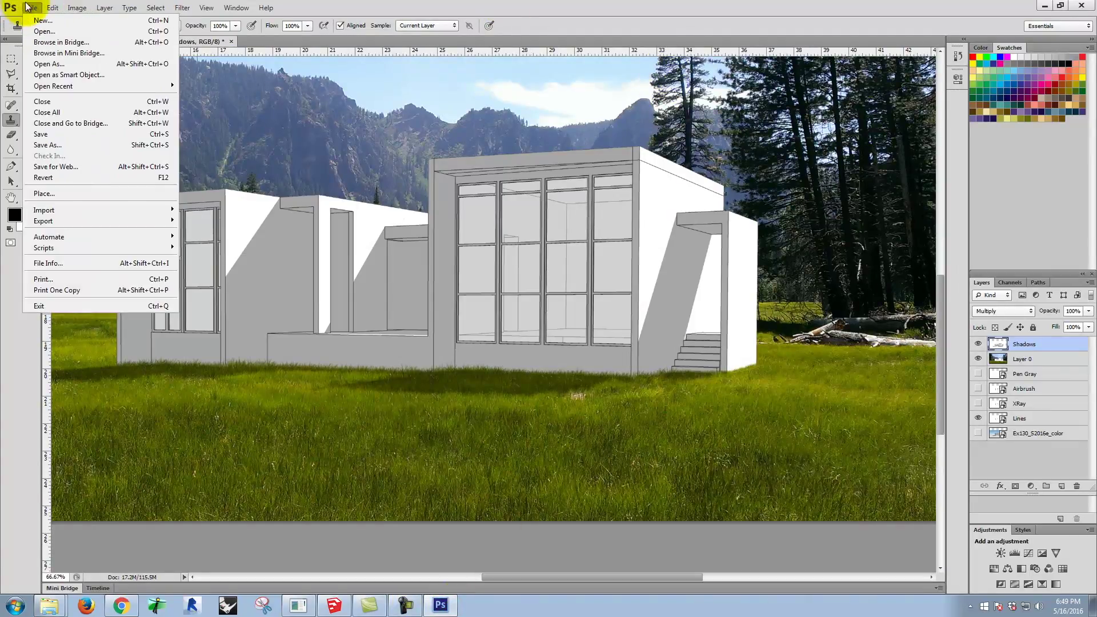
pyautogui.click(44, 194)
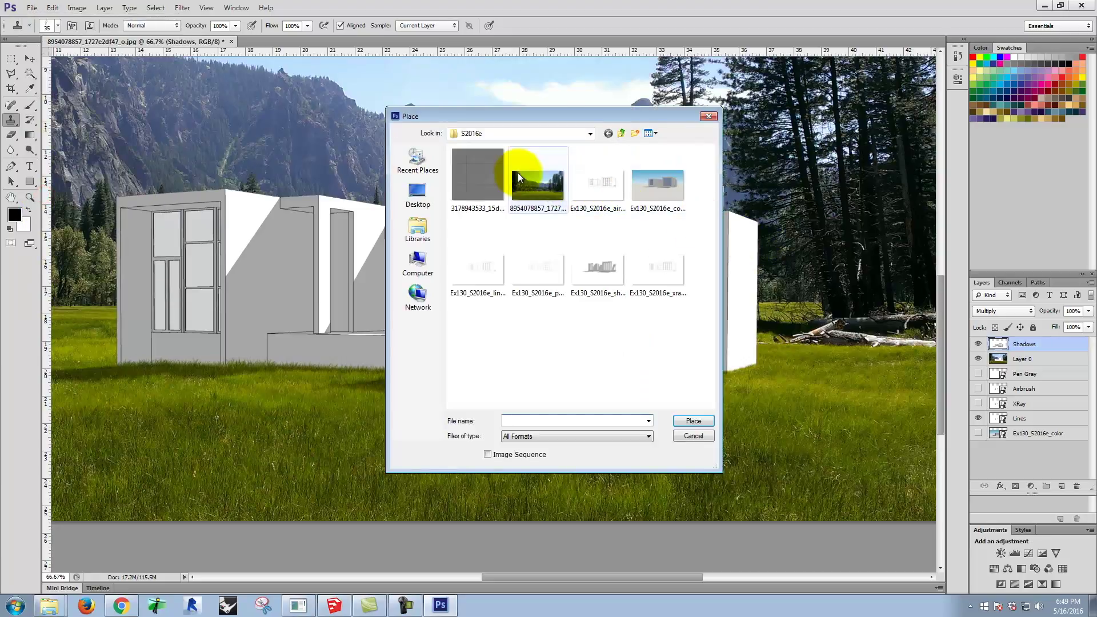
pyautogui.click(451, 190)
pyautogui.click(700, 421)
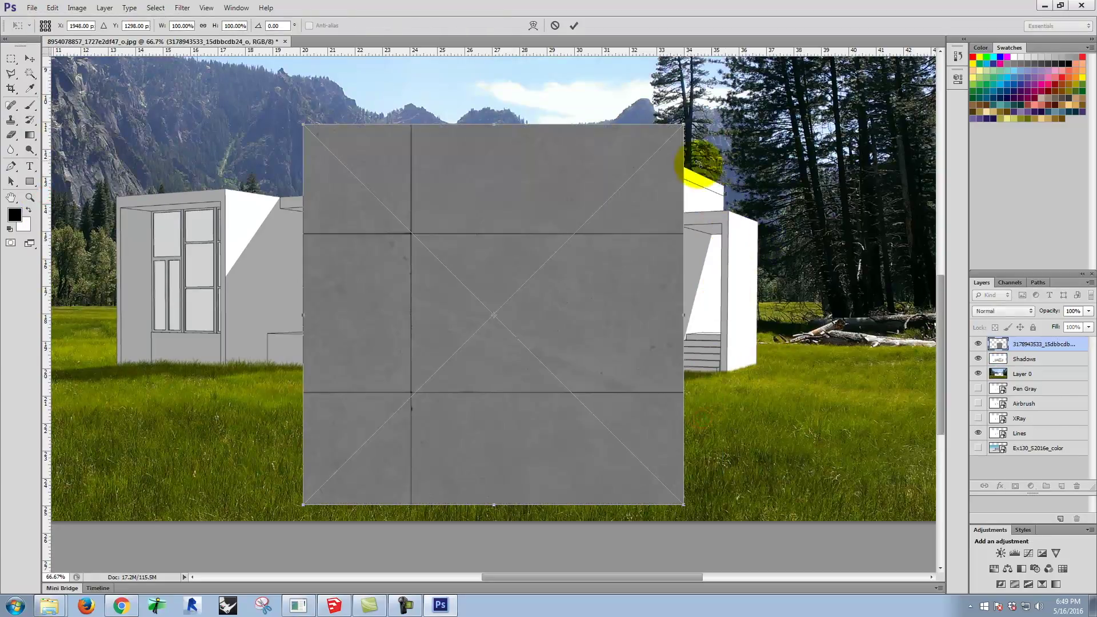
# - Scale the placed concrete texture to 28.10% and position it over the upper part of the building's sunlit side wall
pyautogui.moveTo(495, 286); pyautogui.dragTo(685, 265)
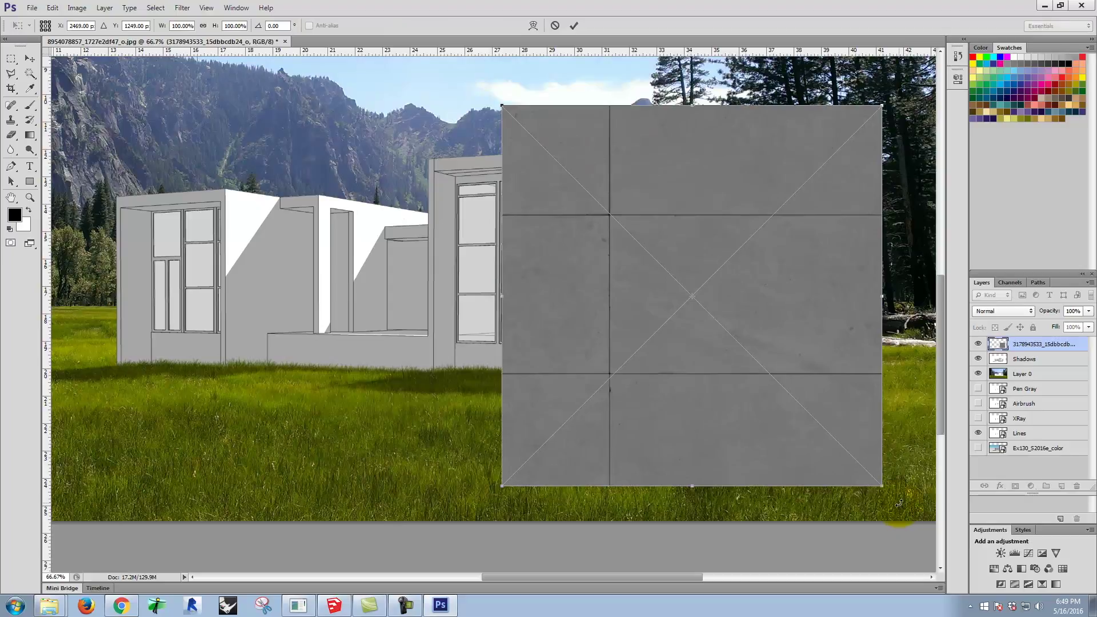
pyautogui.moveTo(881, 485); pyautogui.dragTo(570, 261)
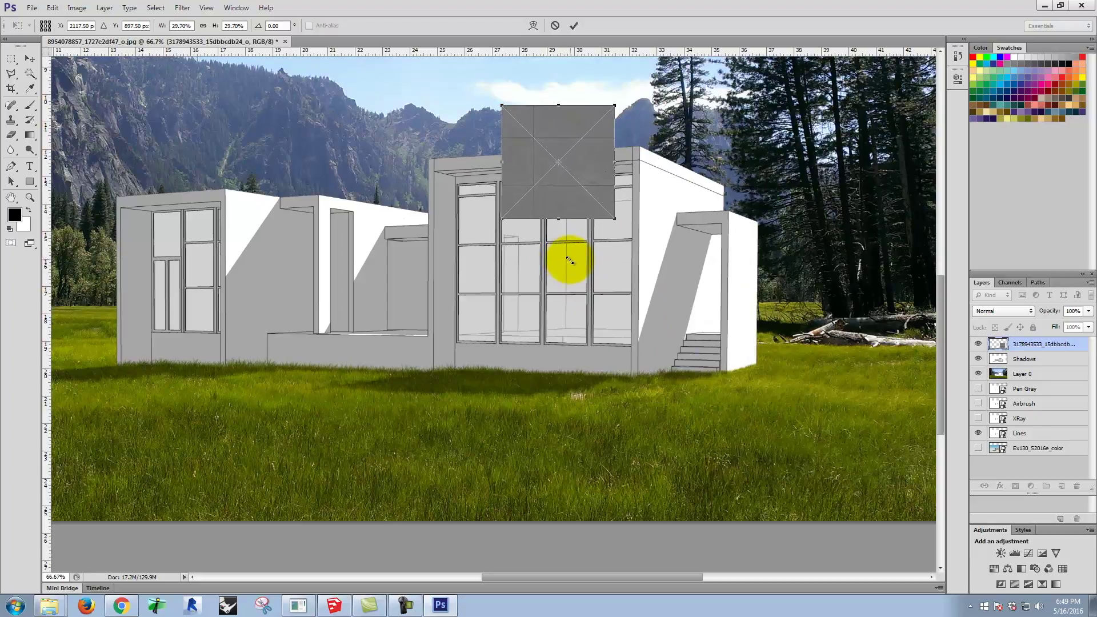
pyautogui.moveTo(568, 183); pyautogui.dragTo(691, 212)
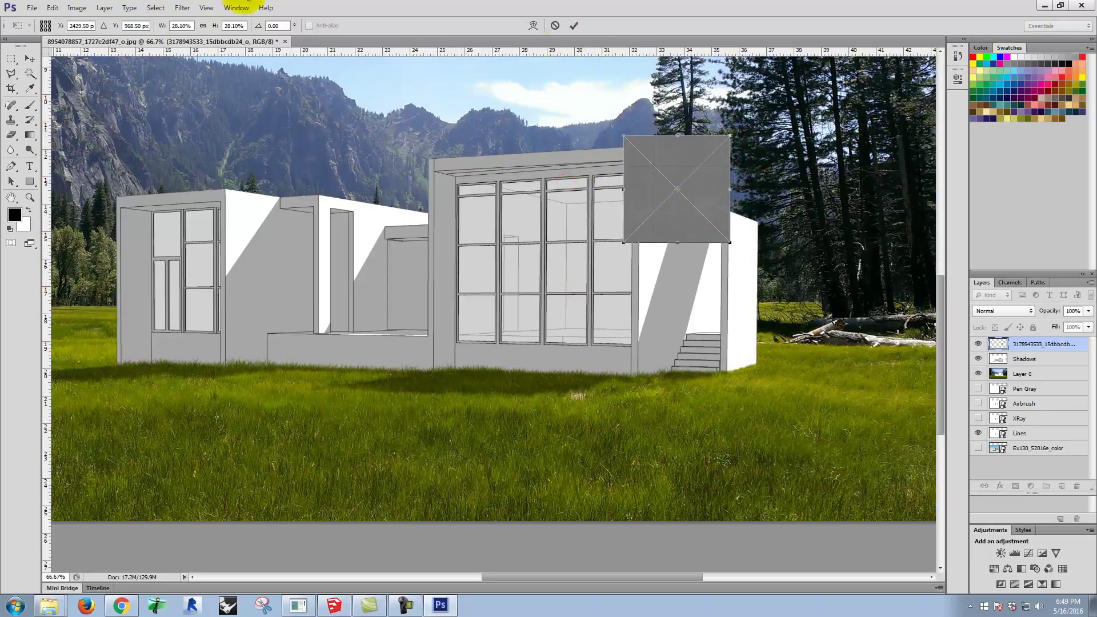
pyautogui.click(575, 26)
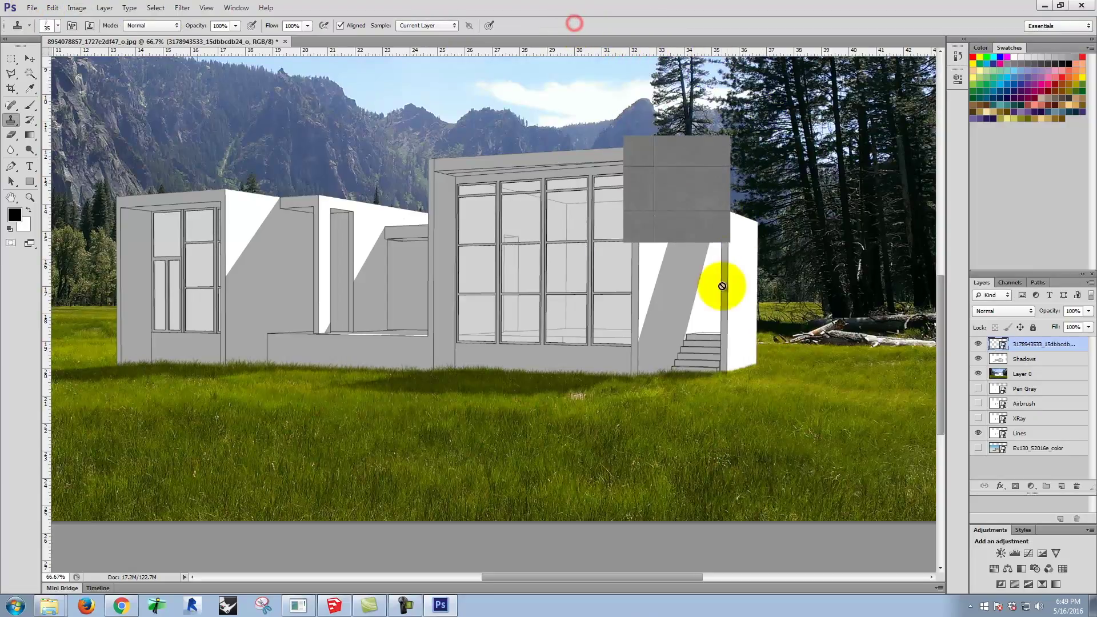
# - Copy the concrete tile with a rectangular selection, paste it, and align the copy directly below the original
pyautogui.click(11, 59)
pyautogui.moveTo(606, 123); pyautogui.dragTo(739, 253)
pyautogui.hotkey('ctrl', 'c')
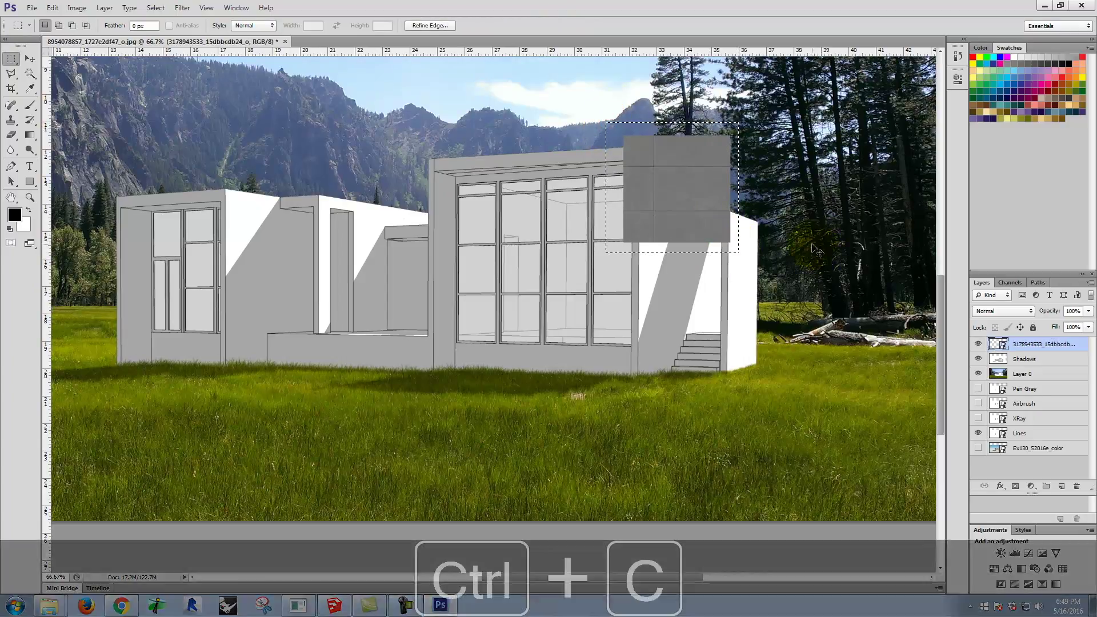
pyautogui.hotkey('ctrl', 'v')
pyautogui.click(29, 60)
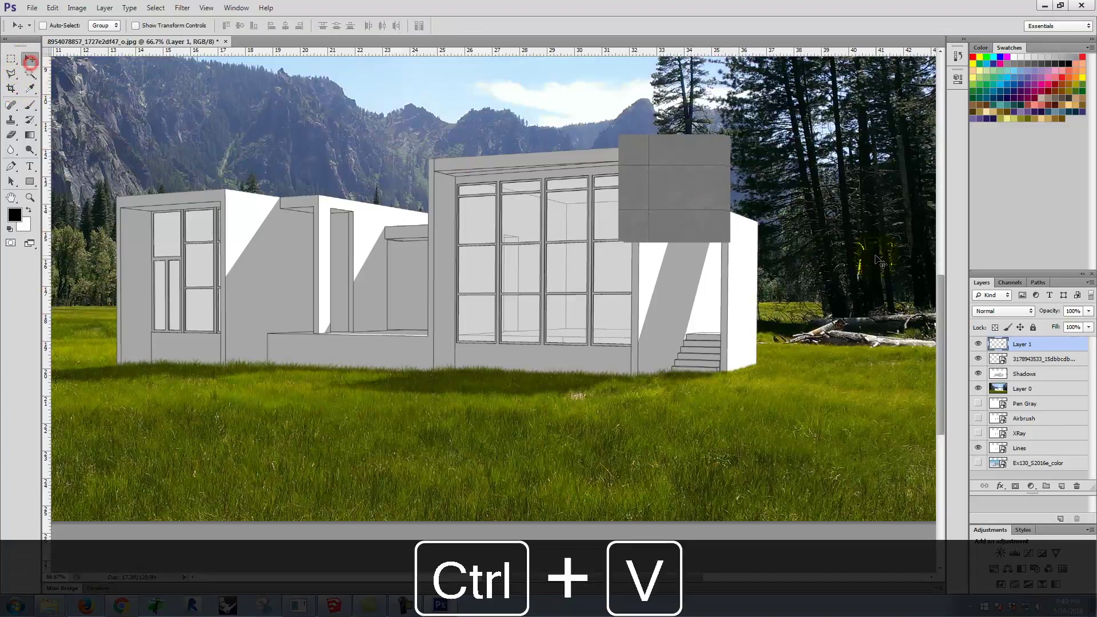
pyautogui.moveTo(677, 187); pyautogui.dragTo(682, 300)
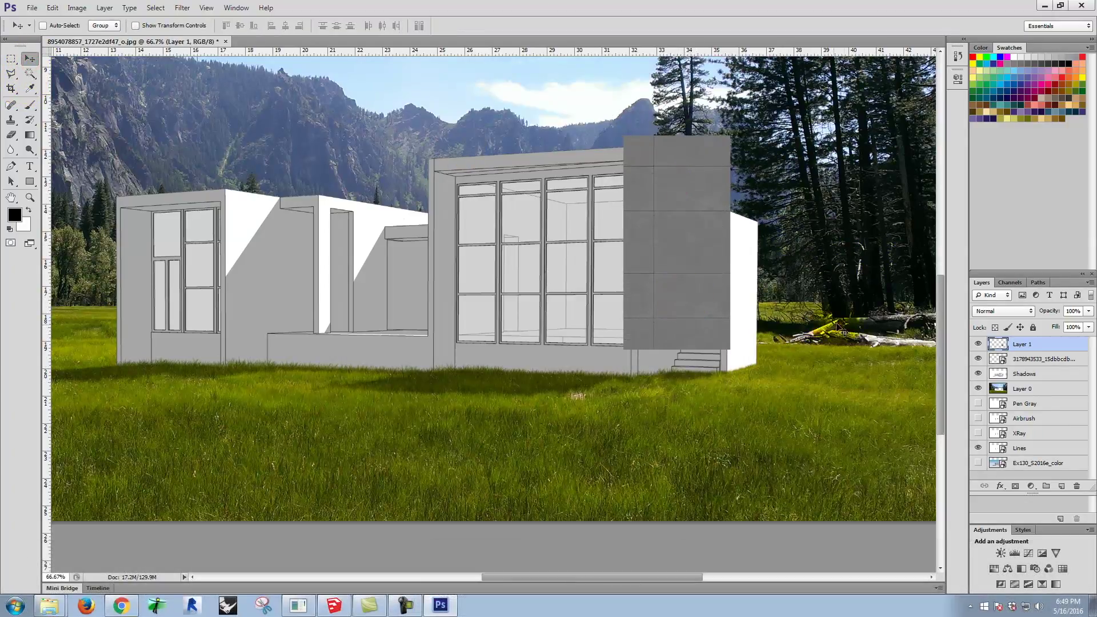
# - Paste four more concrete tiles and align them edge to edge into a grid three tiles wide and two high
pyautogui.hotkey('ctrl', 'v')
pyautogui.moveTo(482, 321); pyautogui.dragTo(771, 194)
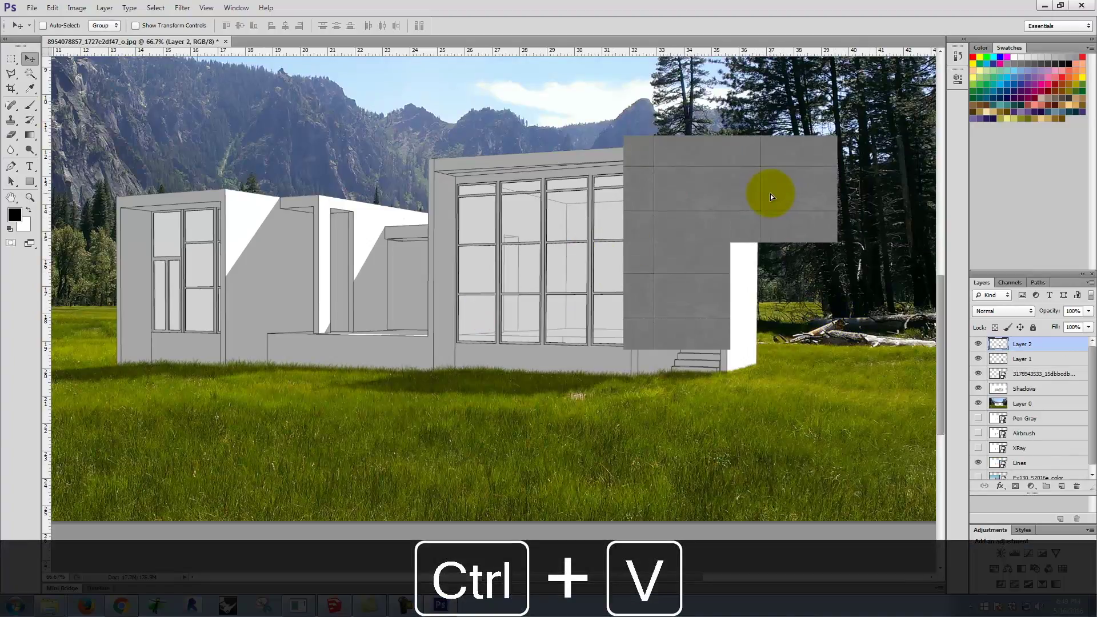
pyautogui.hotkey('ctrl', 'v')
pyautogui.moveTo(497, 300); pyautogui.dragTo(784, 282)
pyautogui.hotkey('ctrl', 'v')
pyautogui.moveTo(464, 314); pyautogui.dragTo(855, 197)
pyautogui.hotkey('ctrl', 'v')
pyautogui.moveTo(512, 318); pyautogui.dragTo(850, 298)
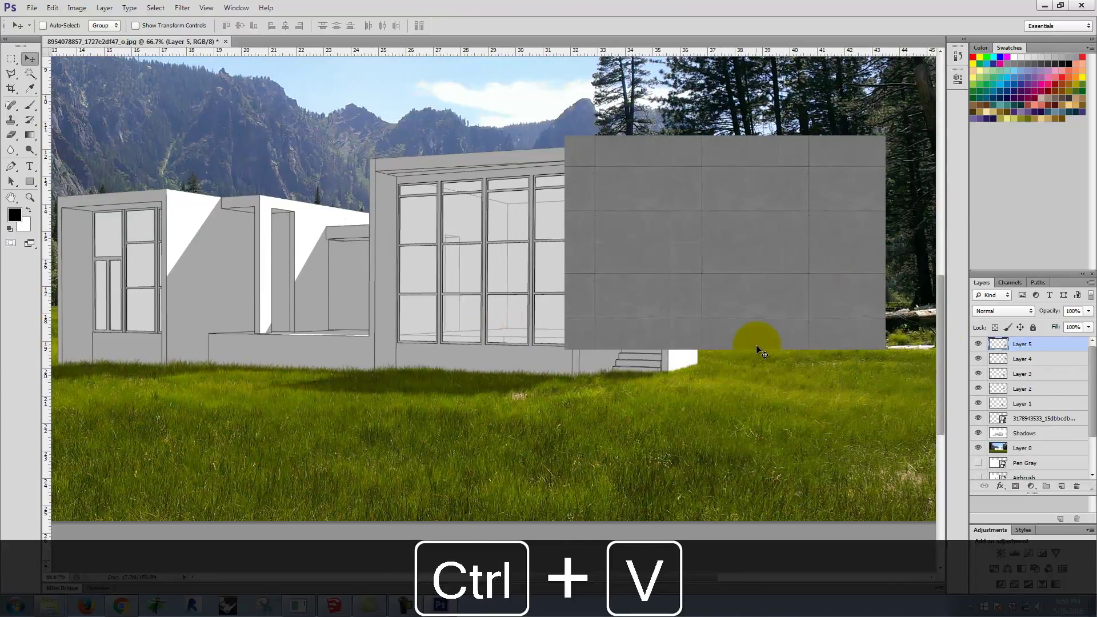
# - Paste three more concrete tiles and align them edge to edge as a third row beneath the existing grid
pyautogui.hotkey('ctrl', 'v')
pyautogui.moveTo(519, 318); pyautogui.dragTo(650, 407)
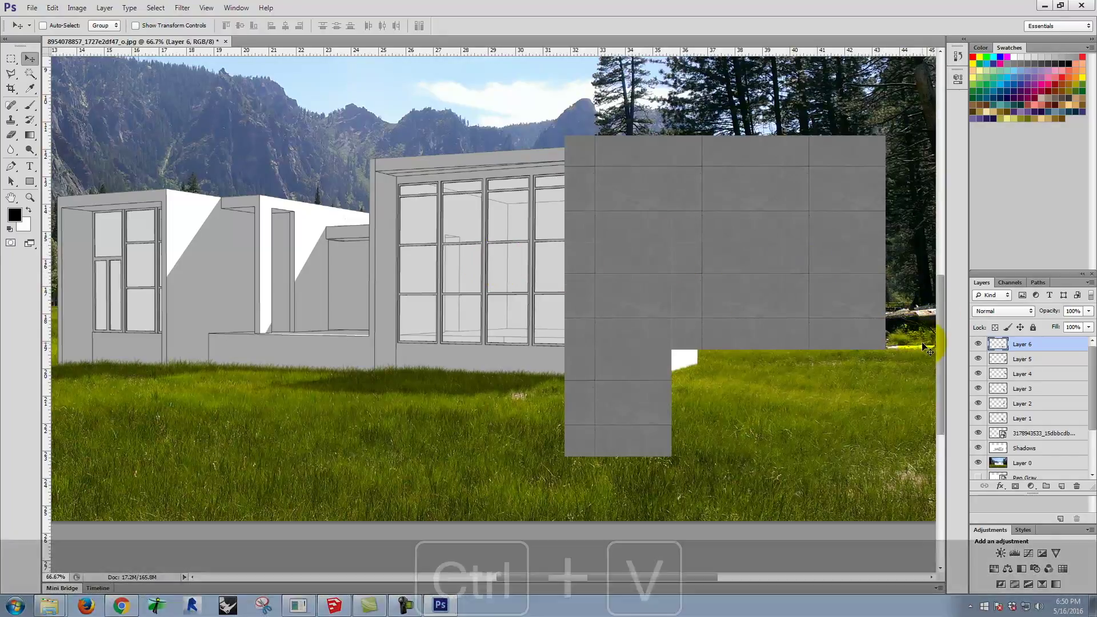
pyautogui.hotkey('ctrl', 'v')
pyautogui.moveTo(461, 309); pyautogui.dragTo(756, 393)
pyautogui.hotkey('ctrl', 'v')
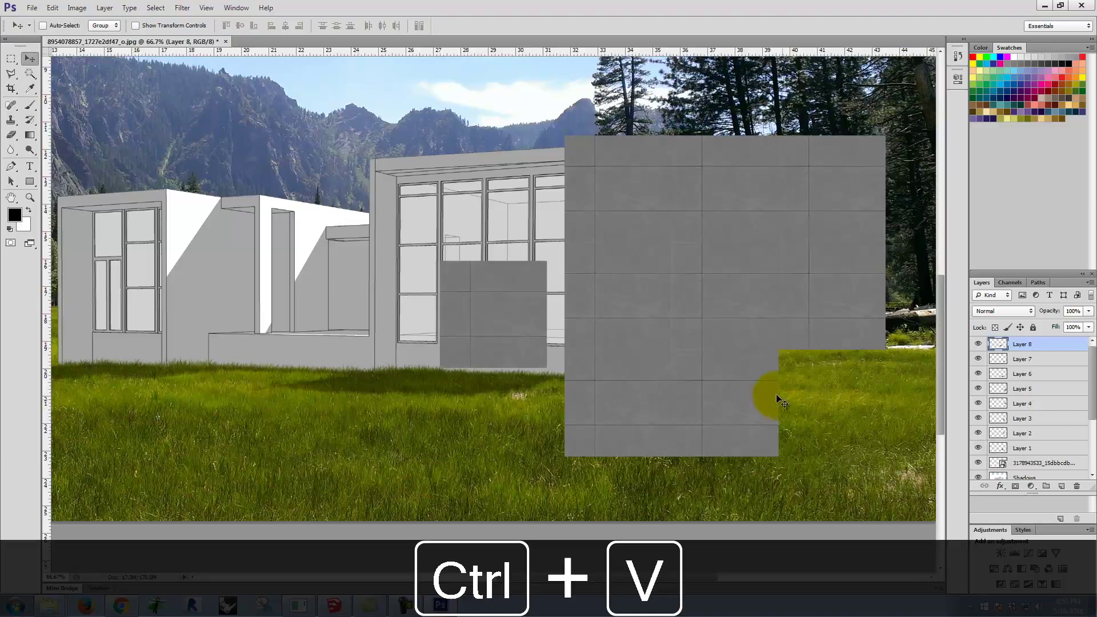
pyautogui.moveTo(517, 317); pyautogui.dragTo(857, 408)
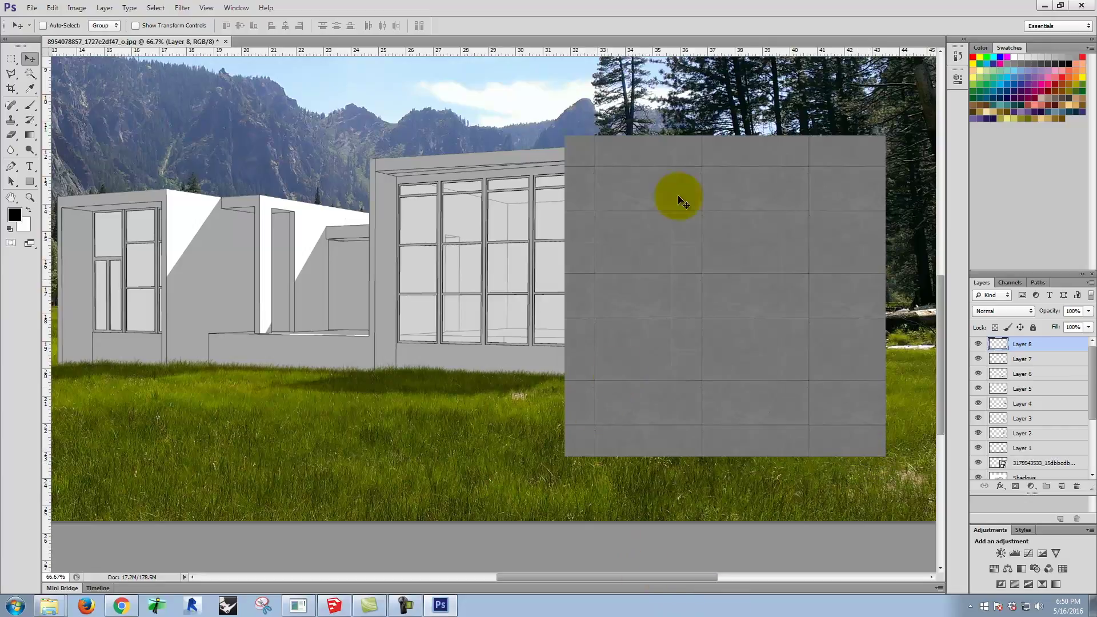
# - Merge all the concrete tile layers and the placed texture into a single layer
pyautogui.keyDown('shift'); pyautogui.click(1026, 449); pyautogui.keyUp('shift')
pyautogui.rightClick(1045, 381)
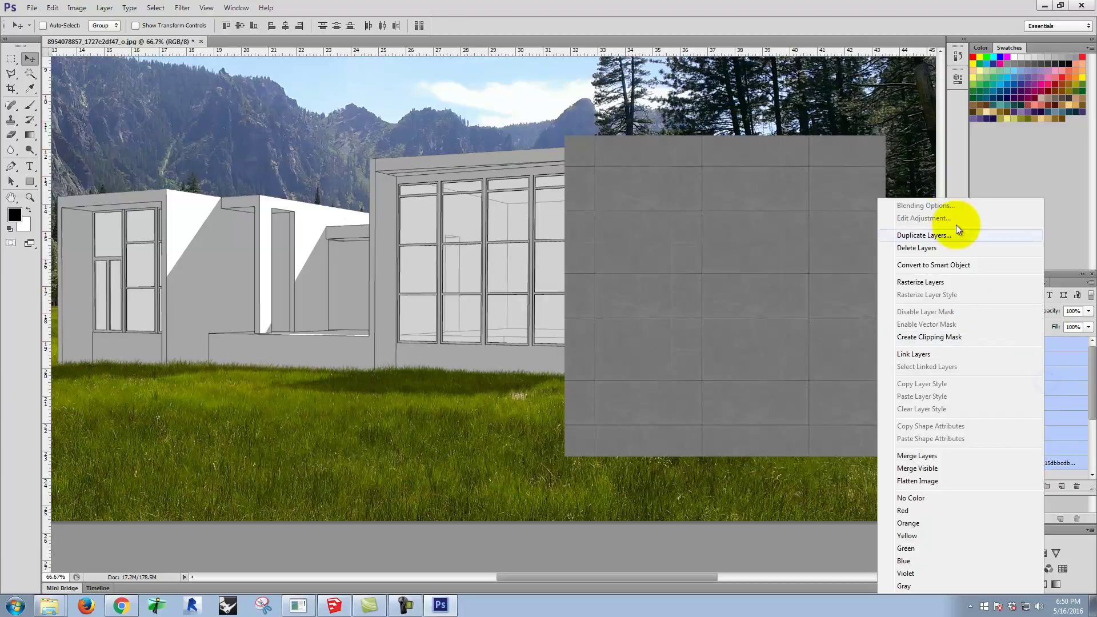
pyautogui.click(940, 459)
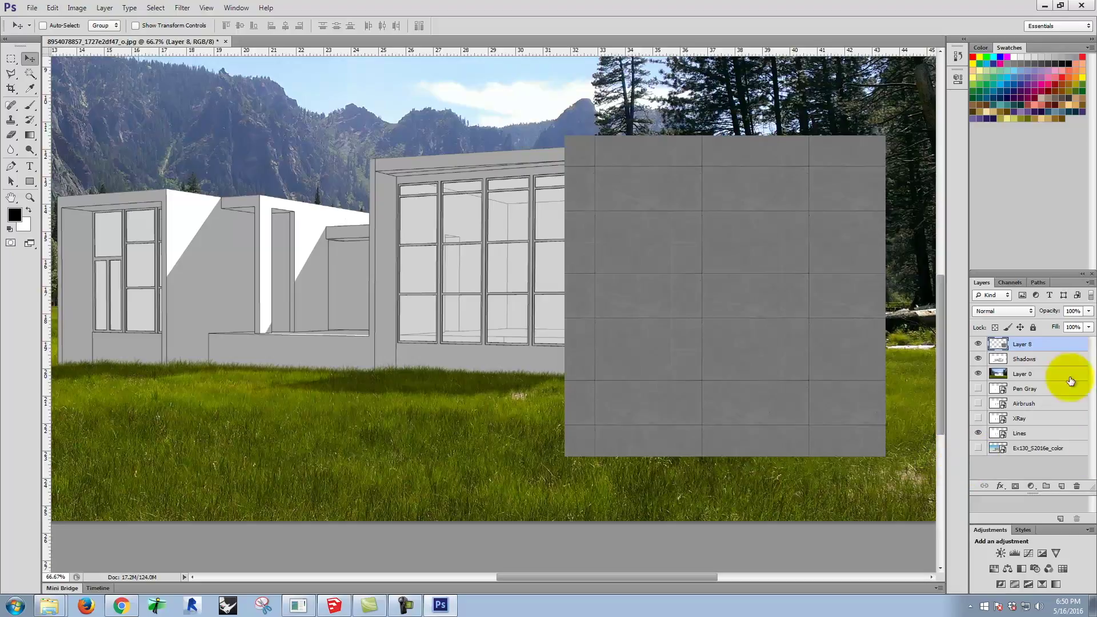
# - Try masking the flat concrete layer to the side wall area selected from the Lines layer, and clear the selection
pyautogui.click(978, 344)
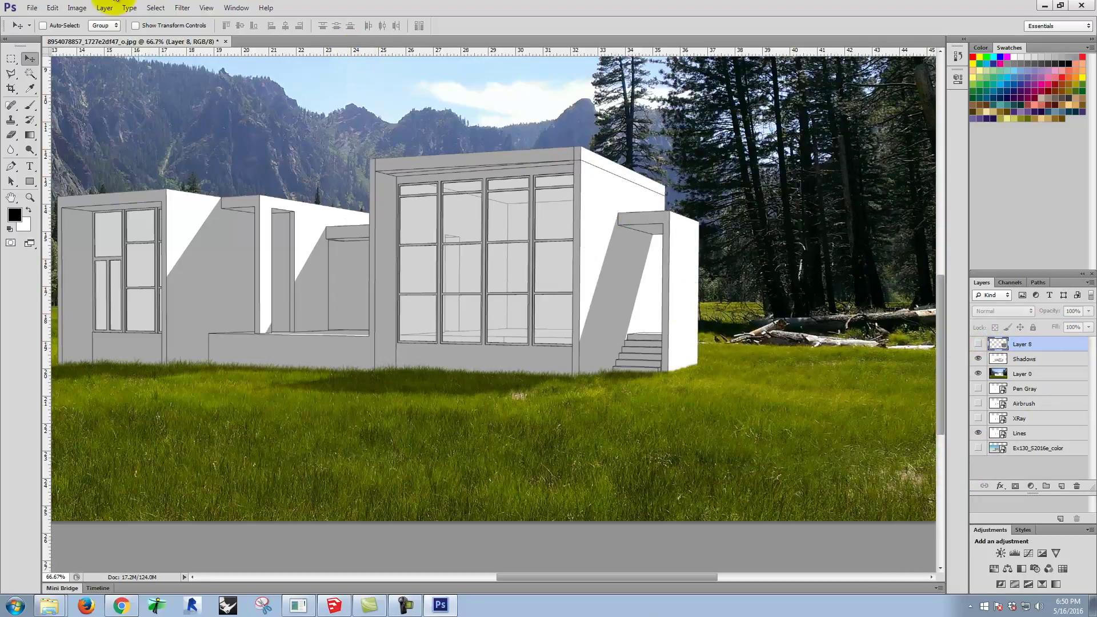
pyautogui.click(29, 74)
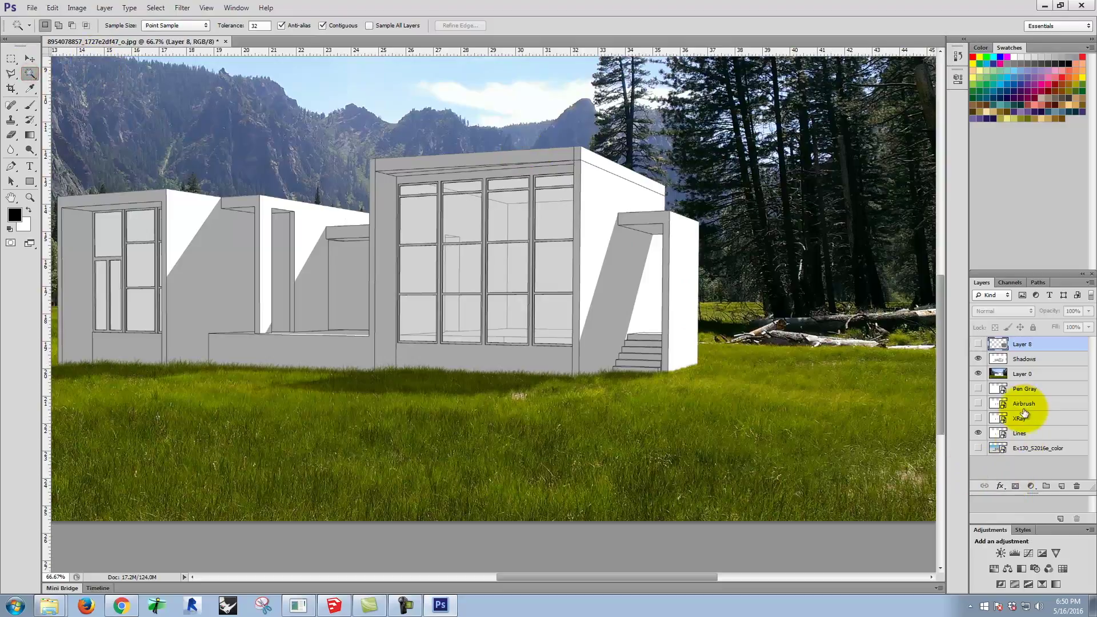
pyautogui.click(1026, 435)
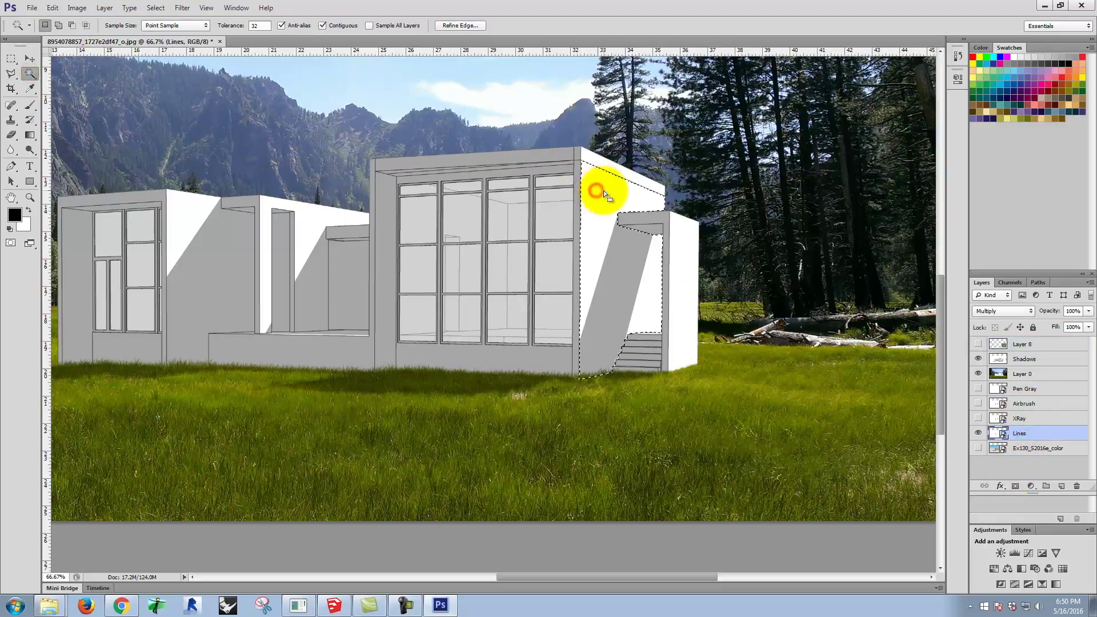
pyautogui.press('shift')
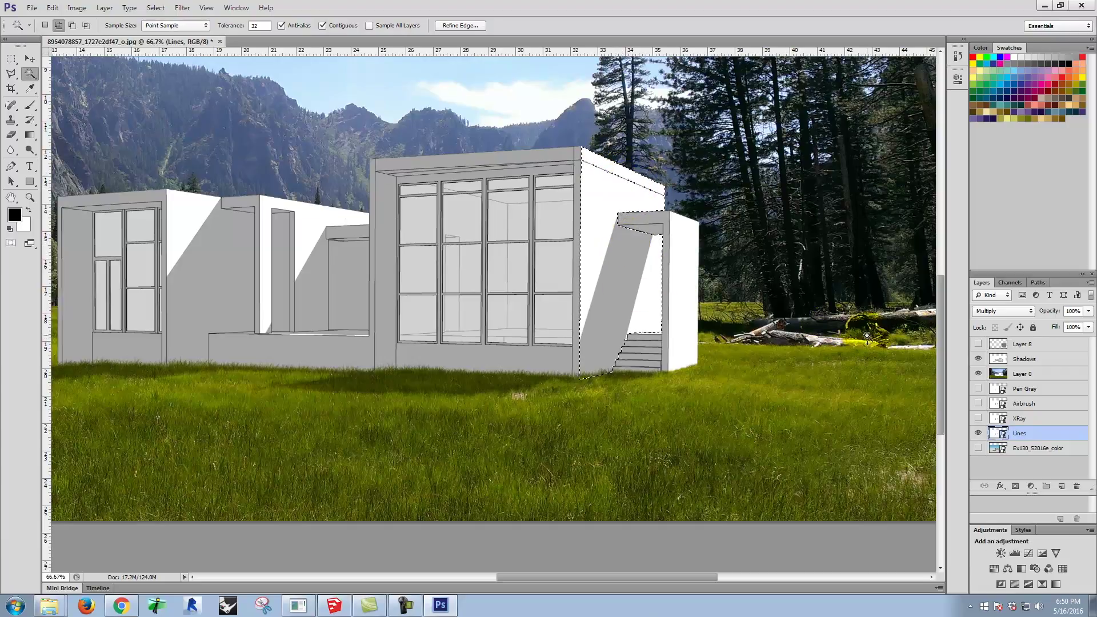
pyautogui.click(979, 344)
pyautogui.click(1015, 345)
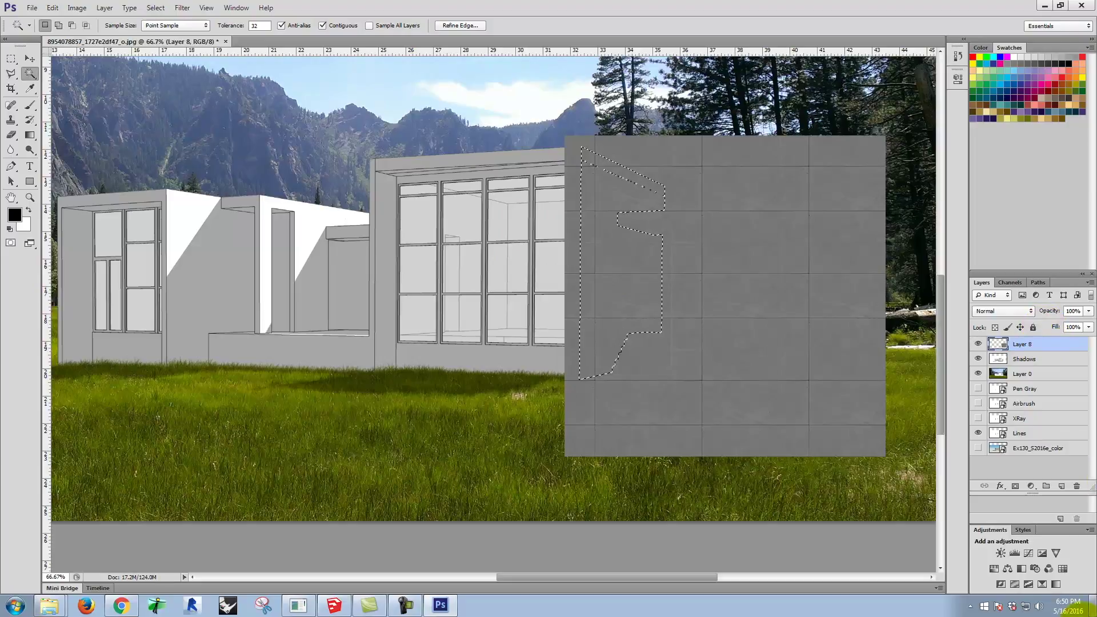
pyautogui.click(1016, 486)
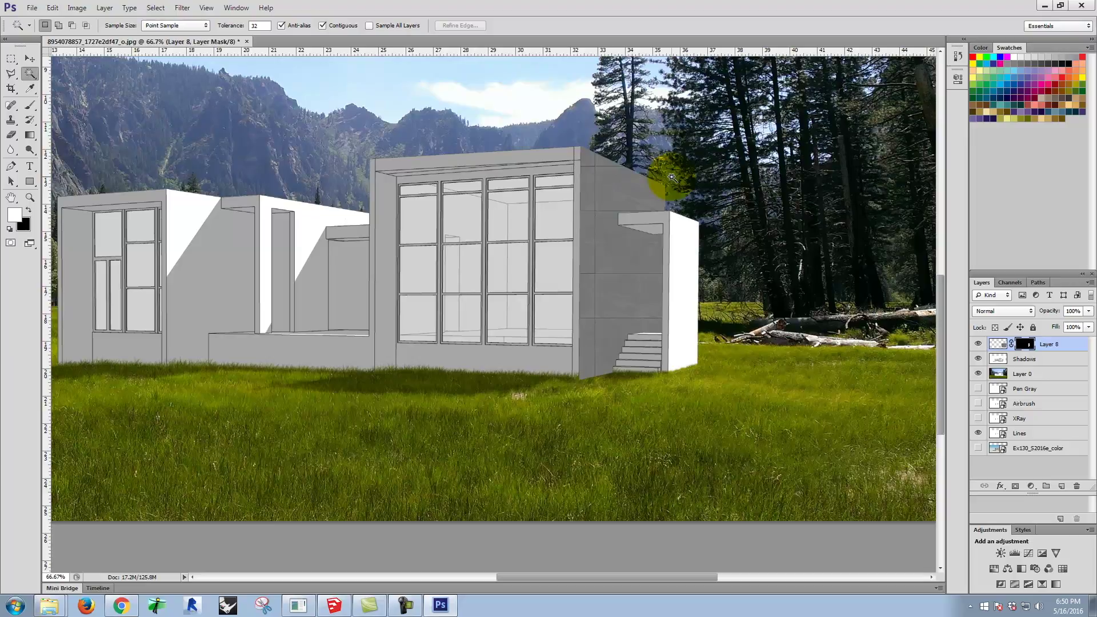
pyautogui.hotkey('ctrl', 'z')
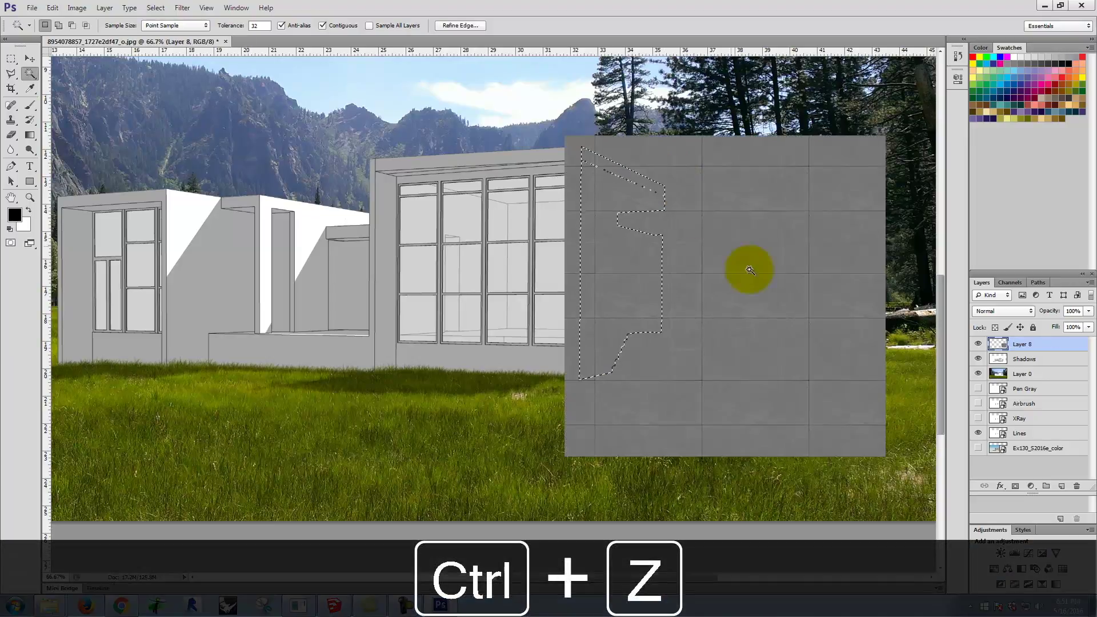
pyautogui.click(11, 59)
pyautogui.click(875, 216)
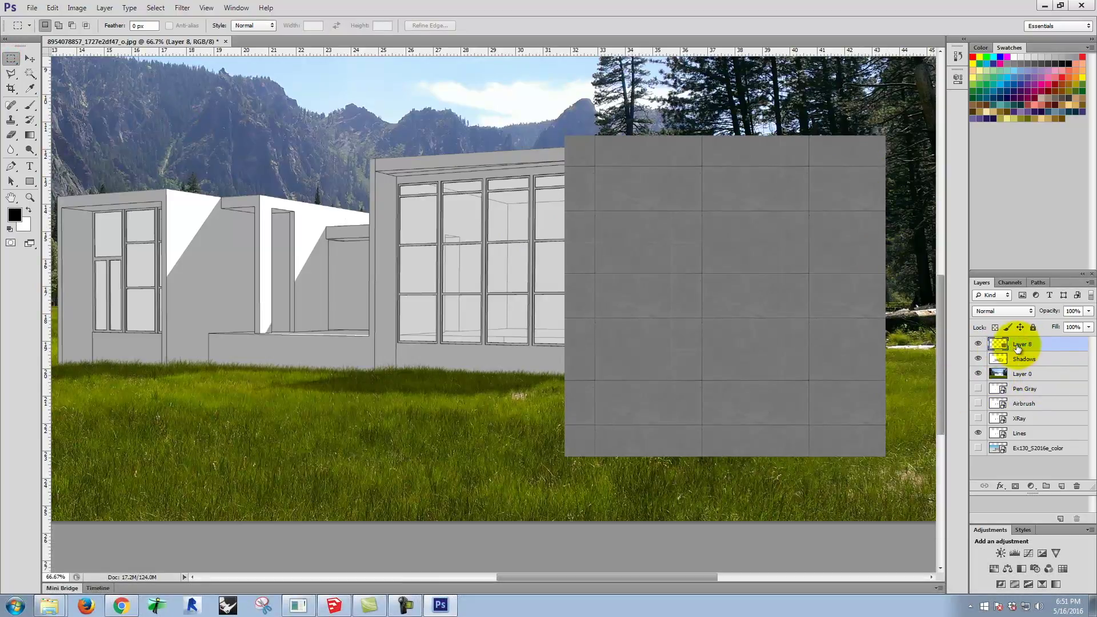
# - Lower the merged concrete layer's opacity to 73%
pyautogui.click(1005, 311)
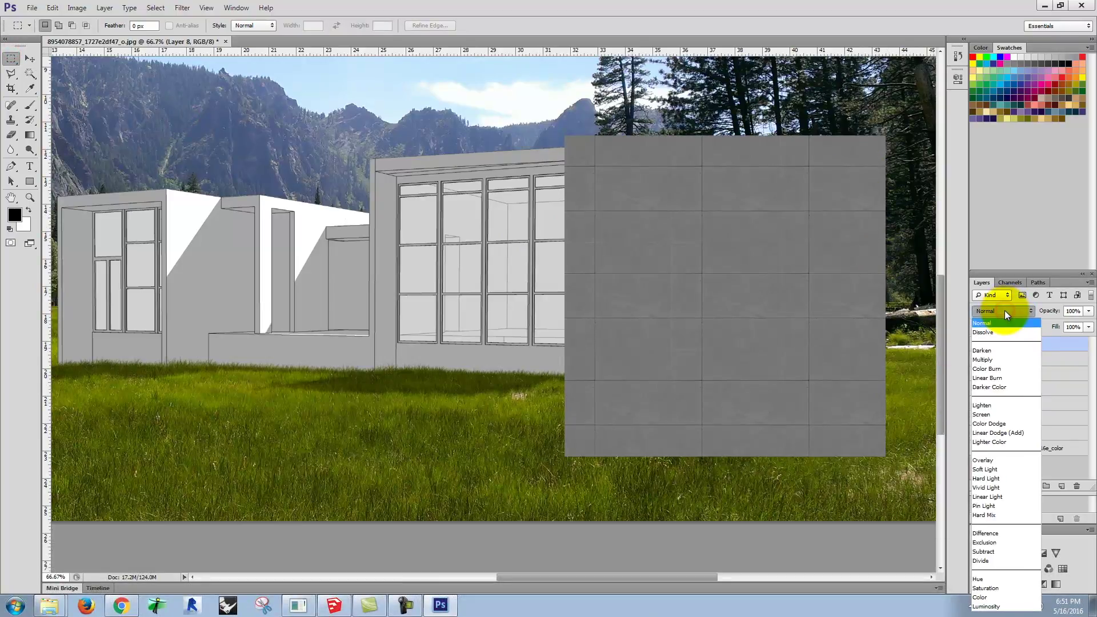
pyautogui.click(1024, 310)
pyautogui.click(1089, 310)
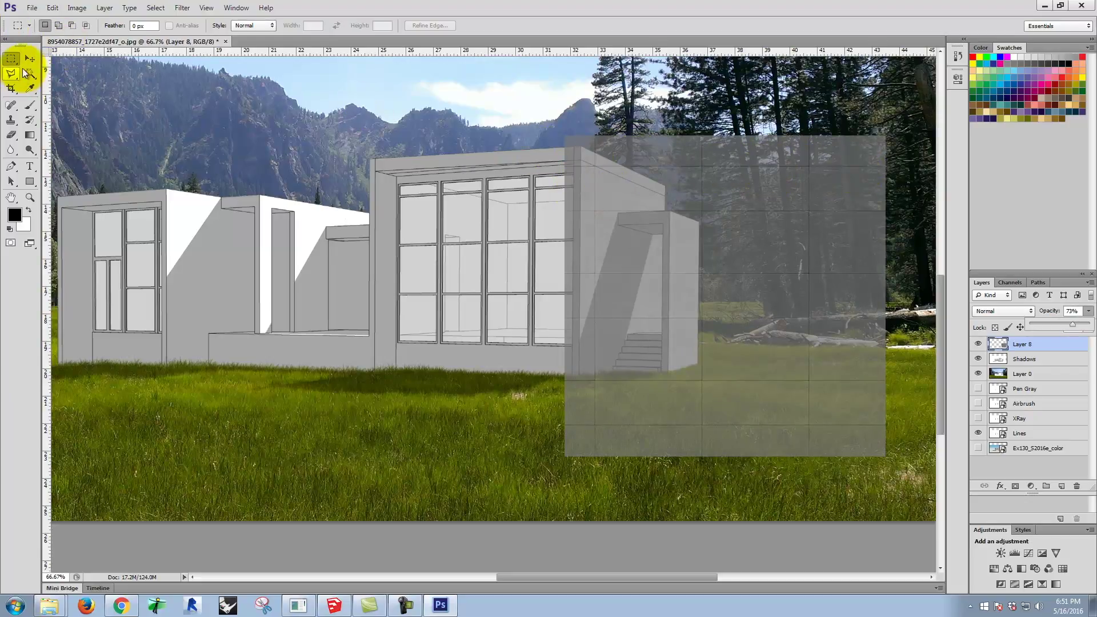
# - Skew the concrete layer so its upper and lower edges converge along the perspective of the building's sunlit side wall
pyautogui.click(53, 8)
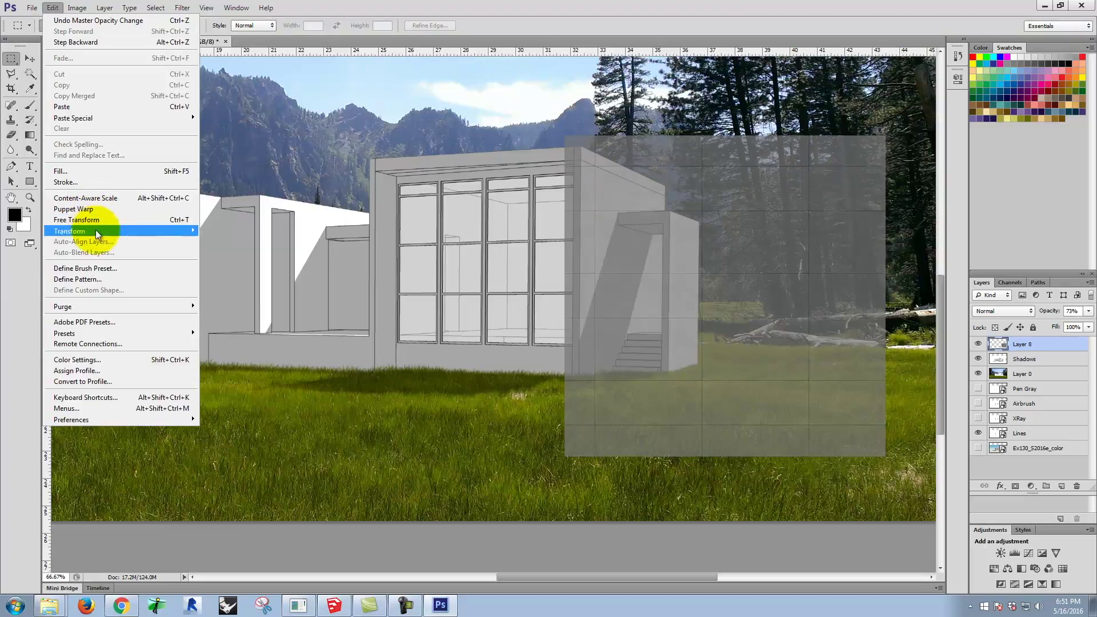
pyautogui.moveTo(95, 231)
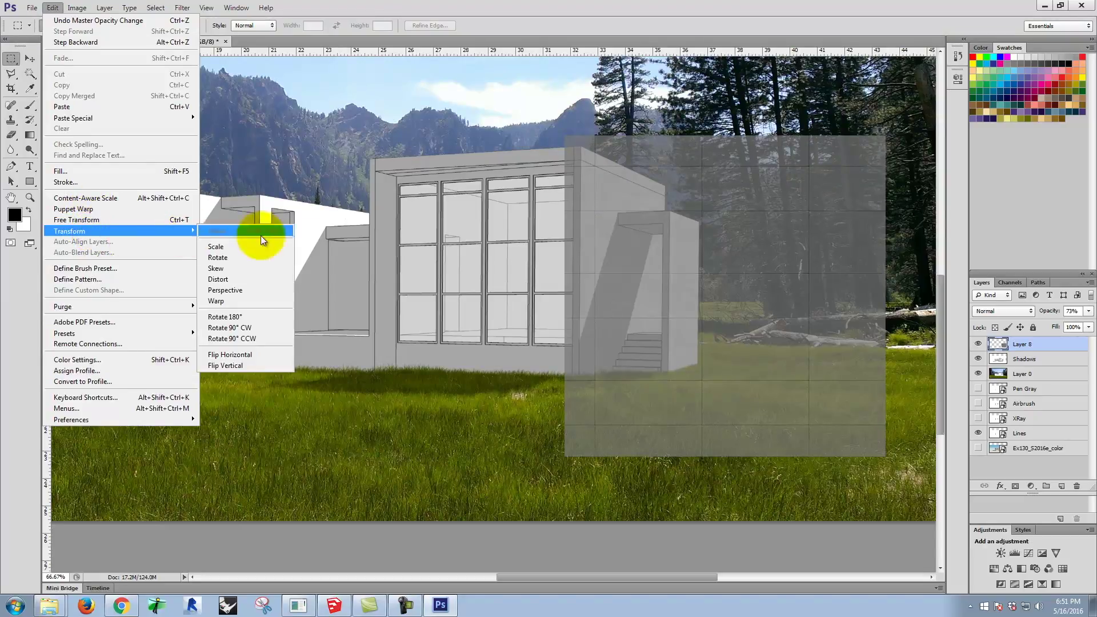
pyautogui.click(272, 271)
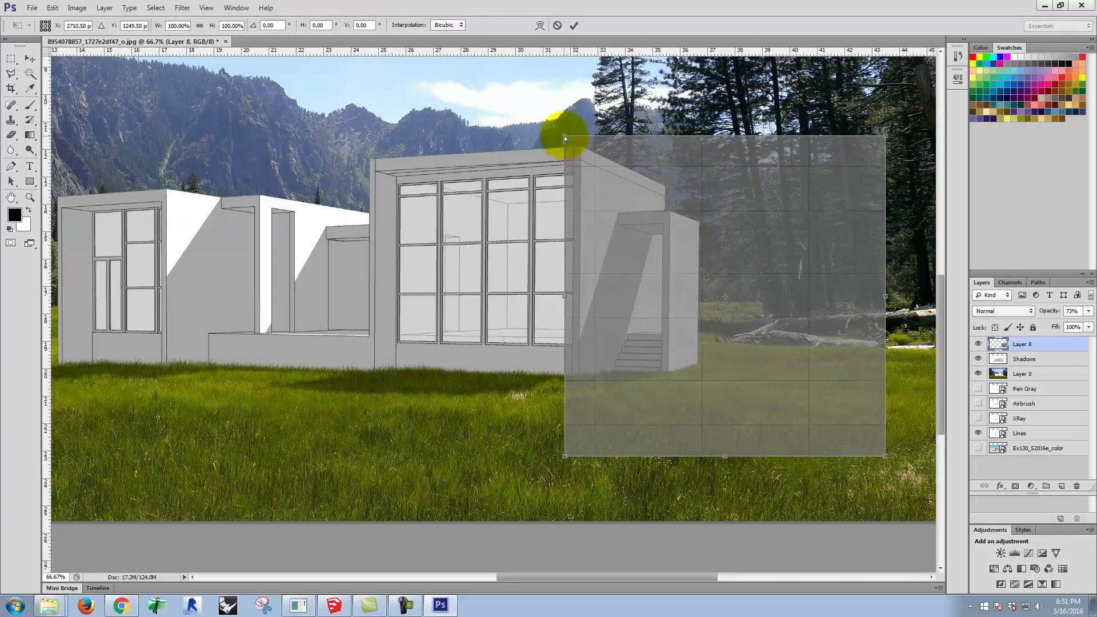
pyautogui.moveTo(564, 133); pyautogui.dragTo(564, 126)
pyautogui.moveTo(887, 134); pyautogui.dragTo(742, 248)
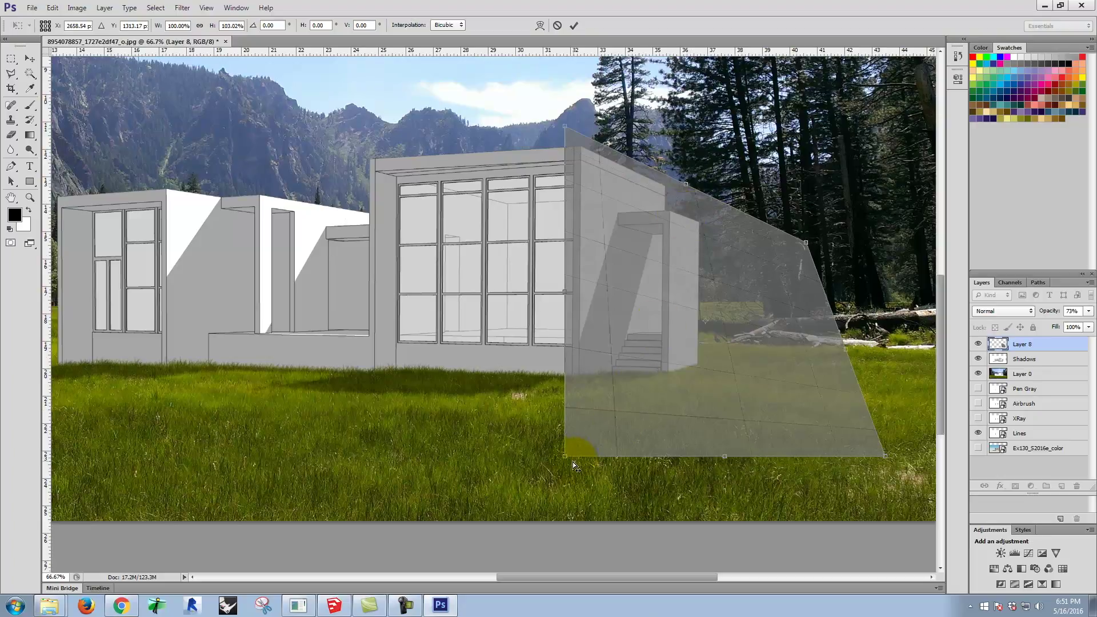
pyautogui.moveTo(565, 455); pyautogui.dragTo(566, 423)
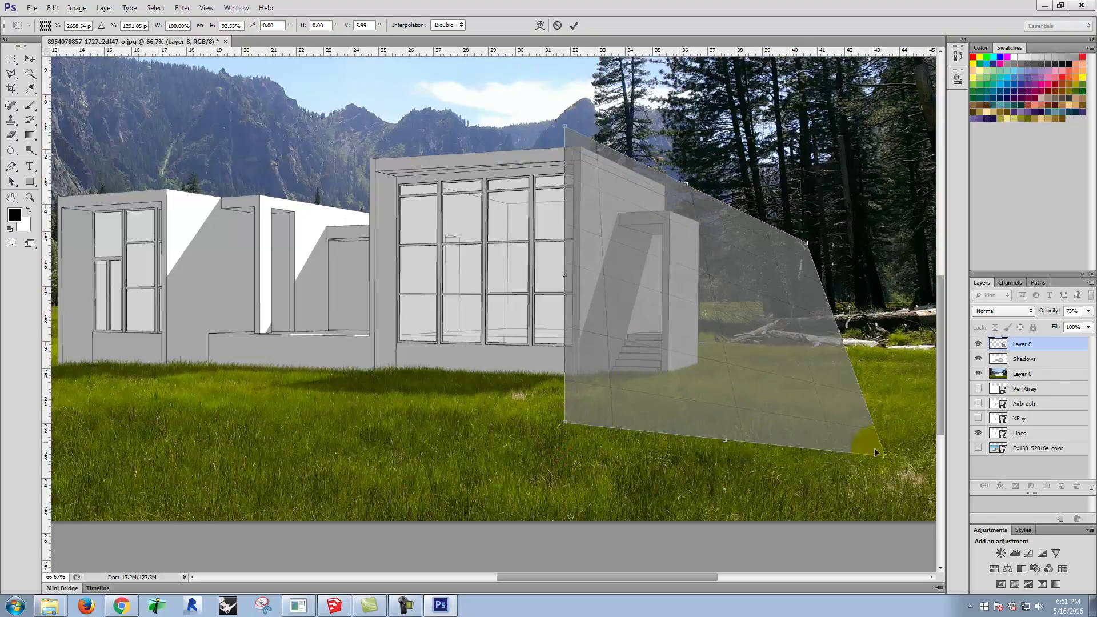
pyautogui.moveTo(877, 454); pyautogui.dragTo(808, 392)
pyautogui.moveTo(807, 402); pyautogui.dragTo(743, 365)
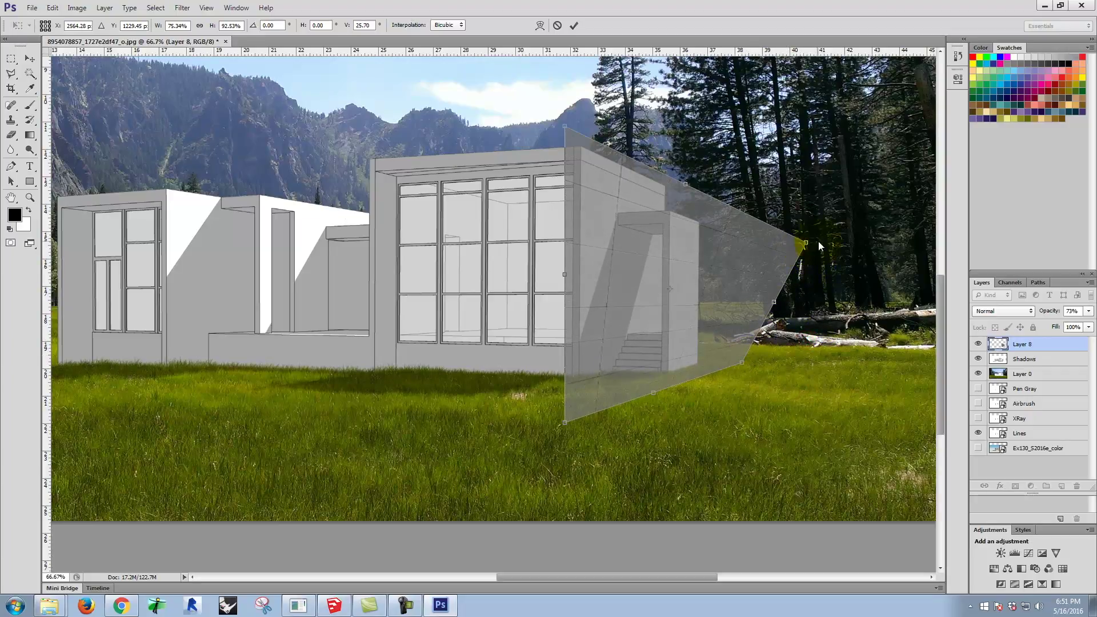
# - Straighten the far edge of the skewed concrete at about 54.91% width, restore the layer to 100% opacity, and apply the transform
pyautogui.moveTo(806, 245); pyautogui.dragTo(734, 230)
pyautogui.moveTo(743, 363); pyautogui.dragTo(741, 357)
pyautogui.click(585, 402)
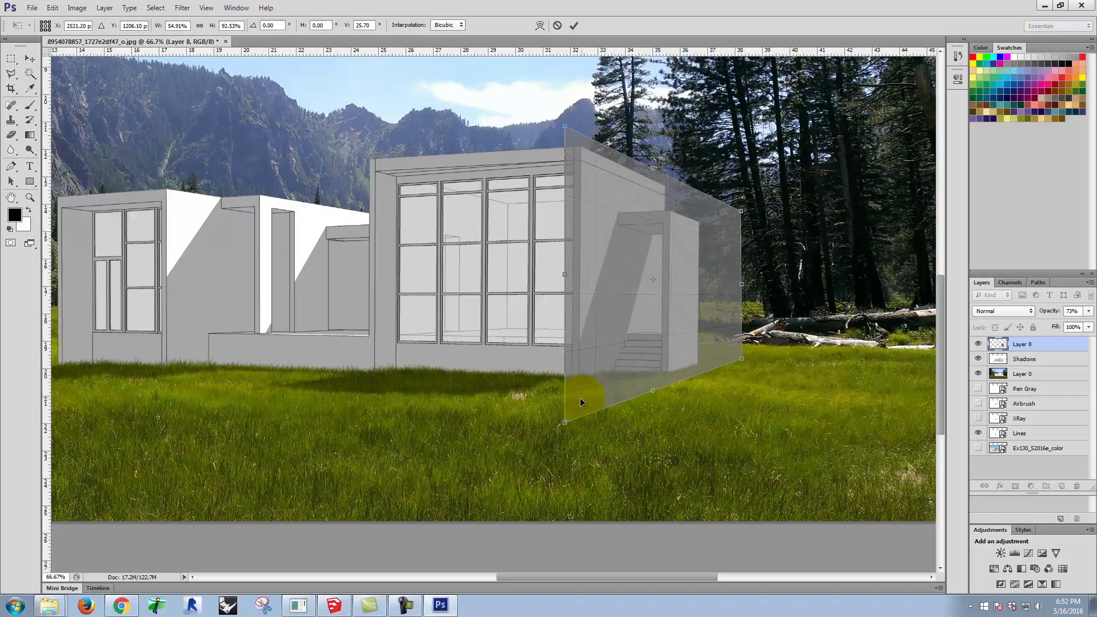
pyautogui.click(587, 384)
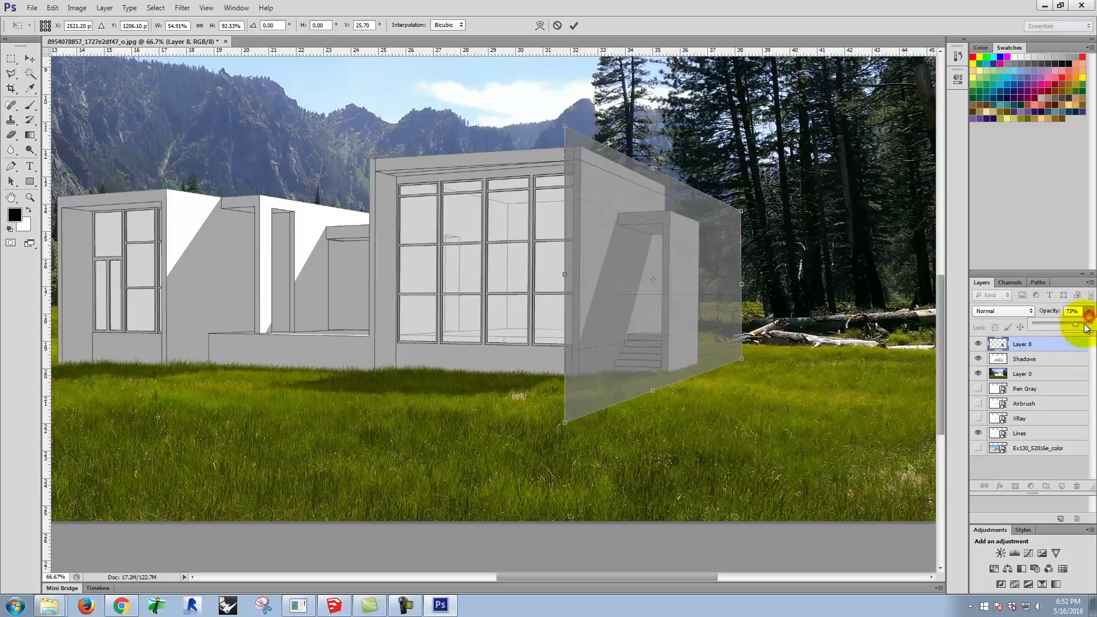
pyautogui.moveTo(1090, 311); pyautogui.dragTo(1077, 324)
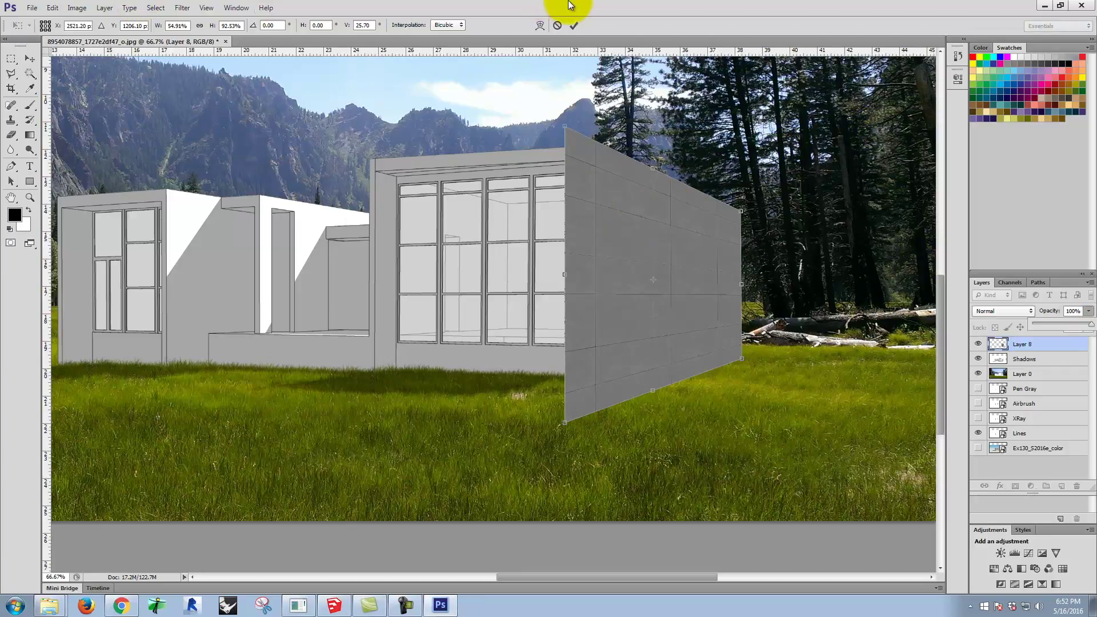
pyautogui.click(575, 26)
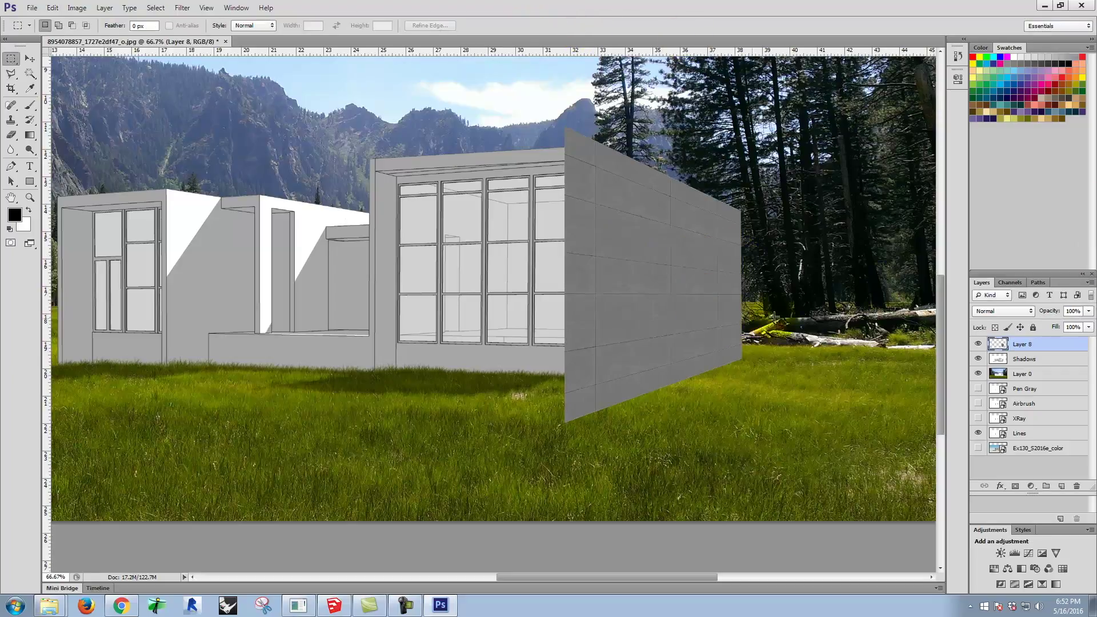
# - Hide the concrete layer and select the side wall and its roof edge strip with the Magic Wand on the Lines layer
pyautogui.click(978, 344)
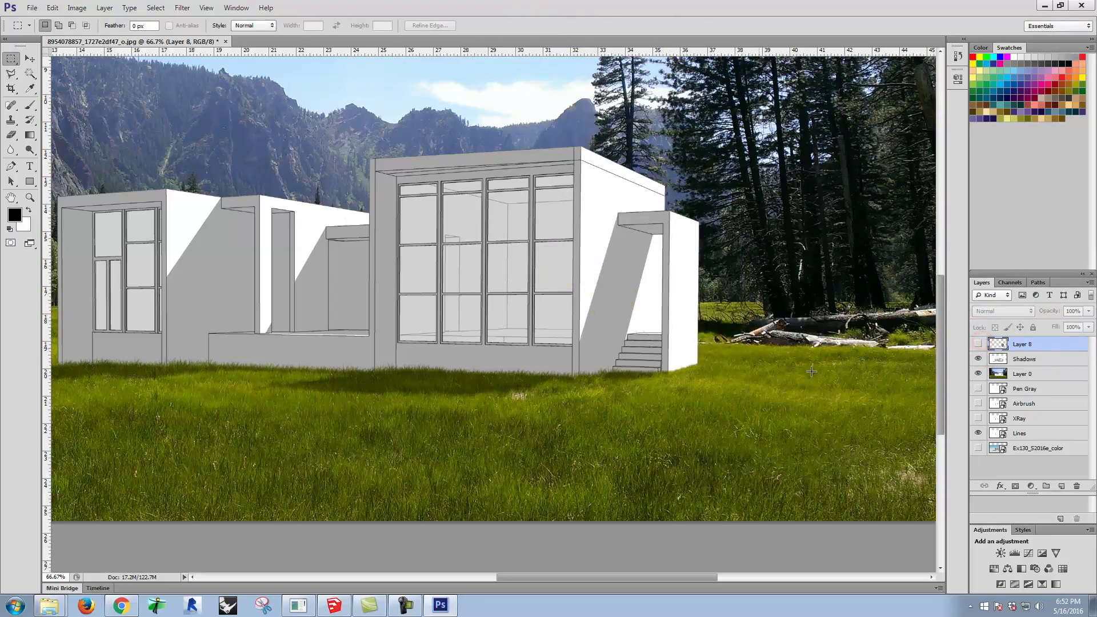
pyautogui.click(1022, 435)
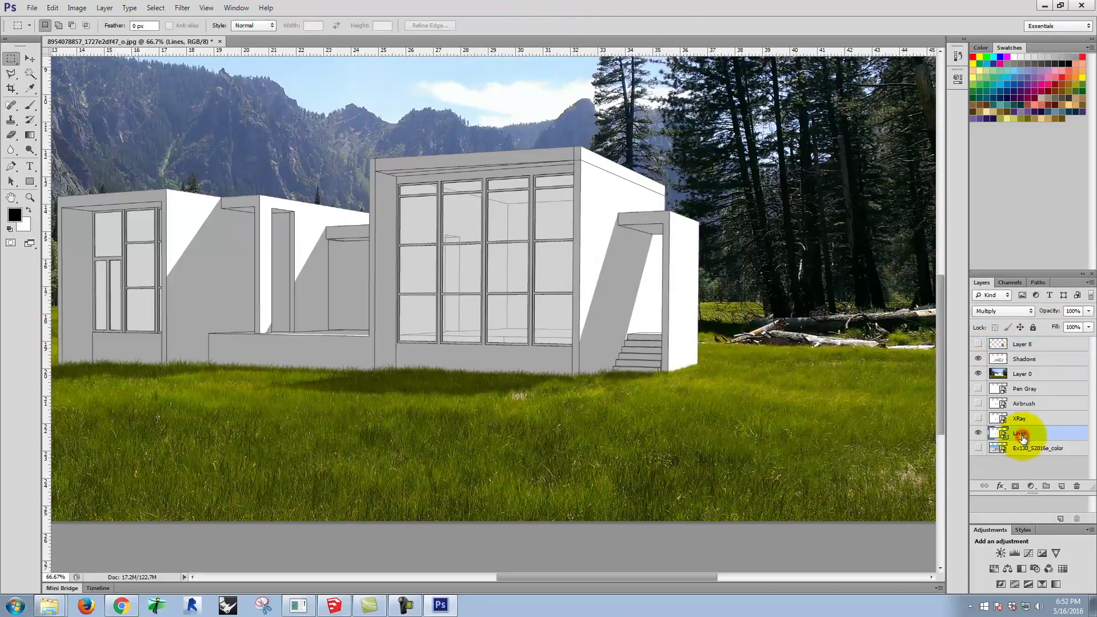
pyautogui.click(29, 74)
pyautogui.click(609, 271)
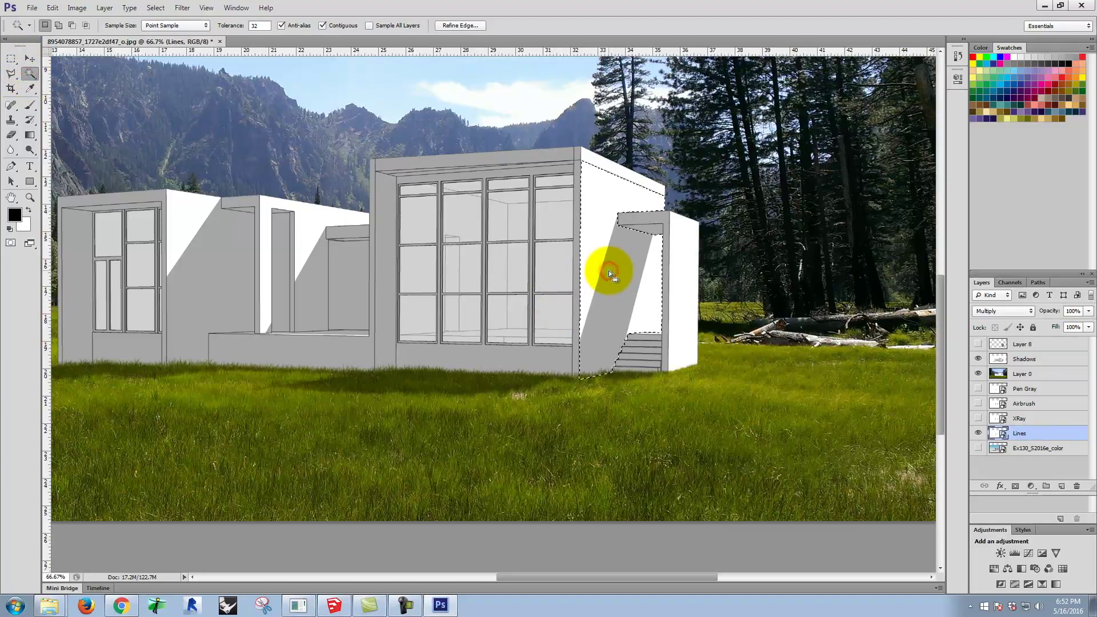
pyautogui.keyDown('shift'); pyautogui.click(617, 166); pyautogui.keyUp('shift')
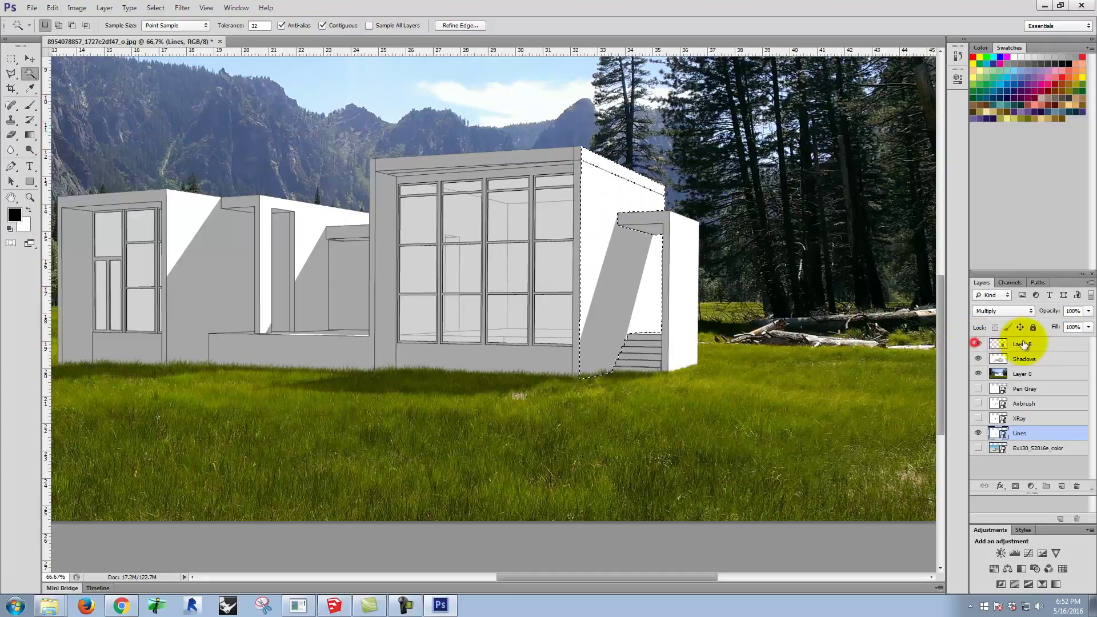
# - Show the concrete layer again and mask it to the selected side wall area
pyautogui.click(979, 344)
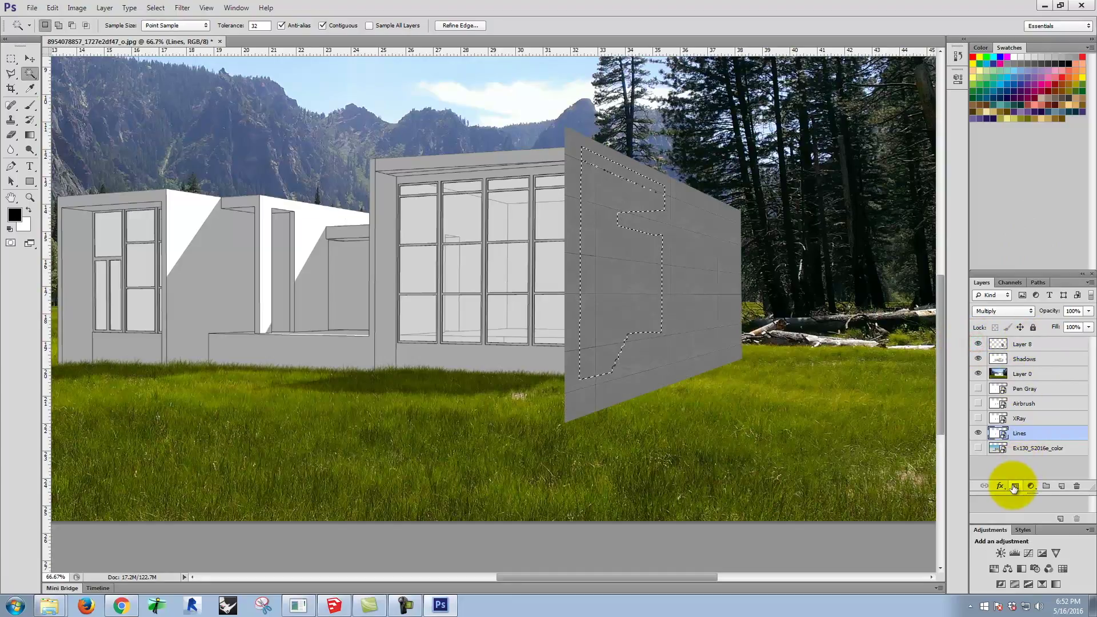
pyautogui.click(1013, 488)
pyautogui.hotkey('ctrl', 'z')
pyautogui.click(1041, 344)
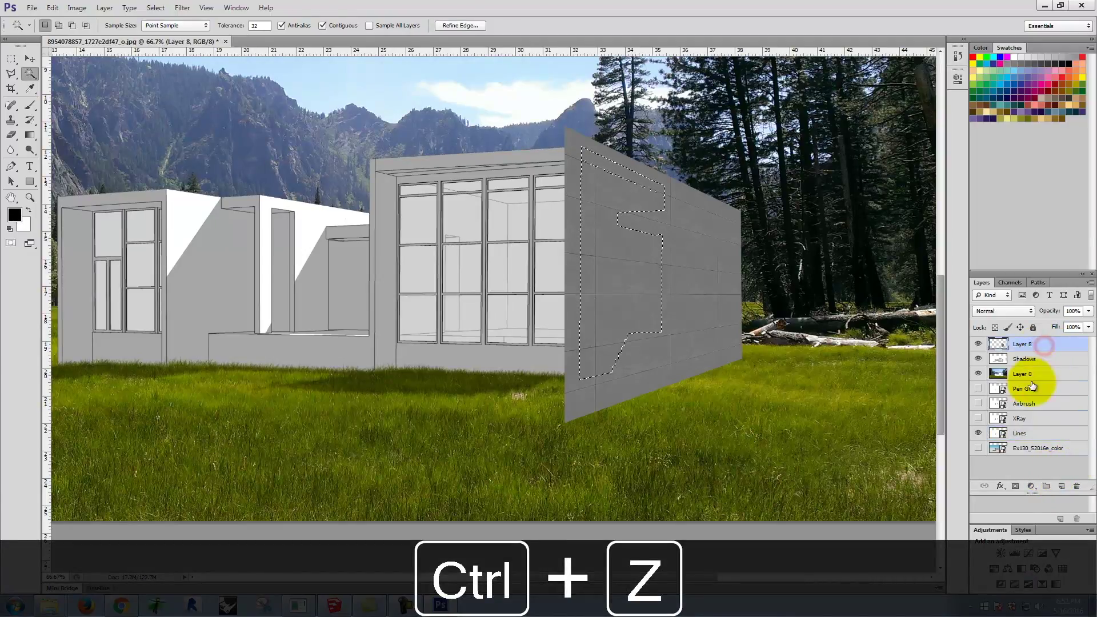
pyautogui.click(1015, 486)
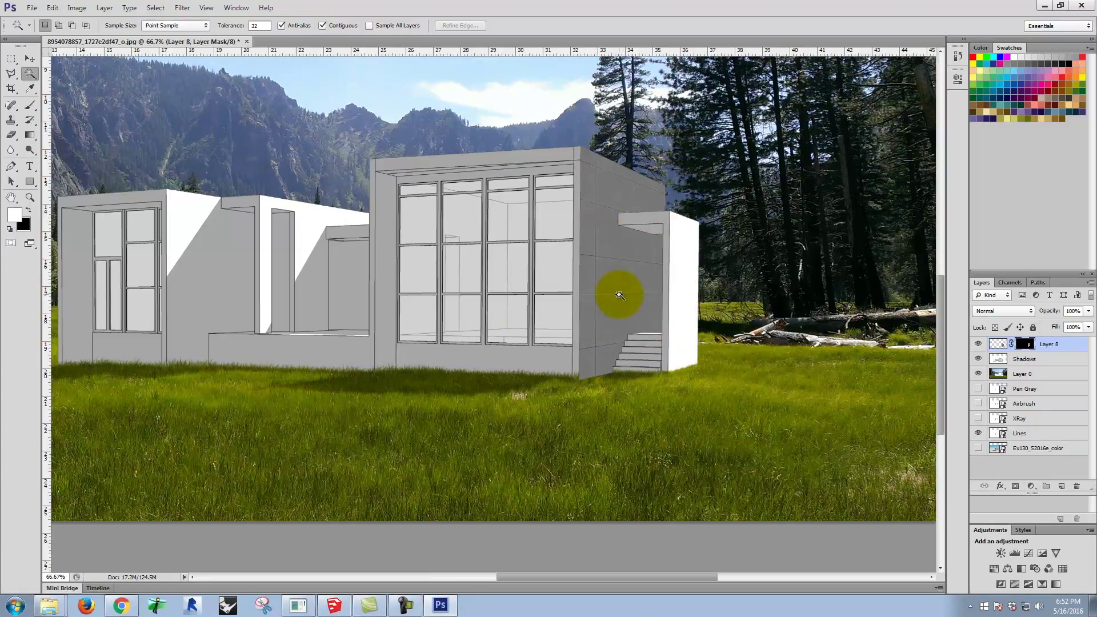
# - Set the masked concrete layer's blend mode to Multiply and move it beneath Layer 0
pyautogui.click(1020, 311)
pyautogui.click(1010, 360)
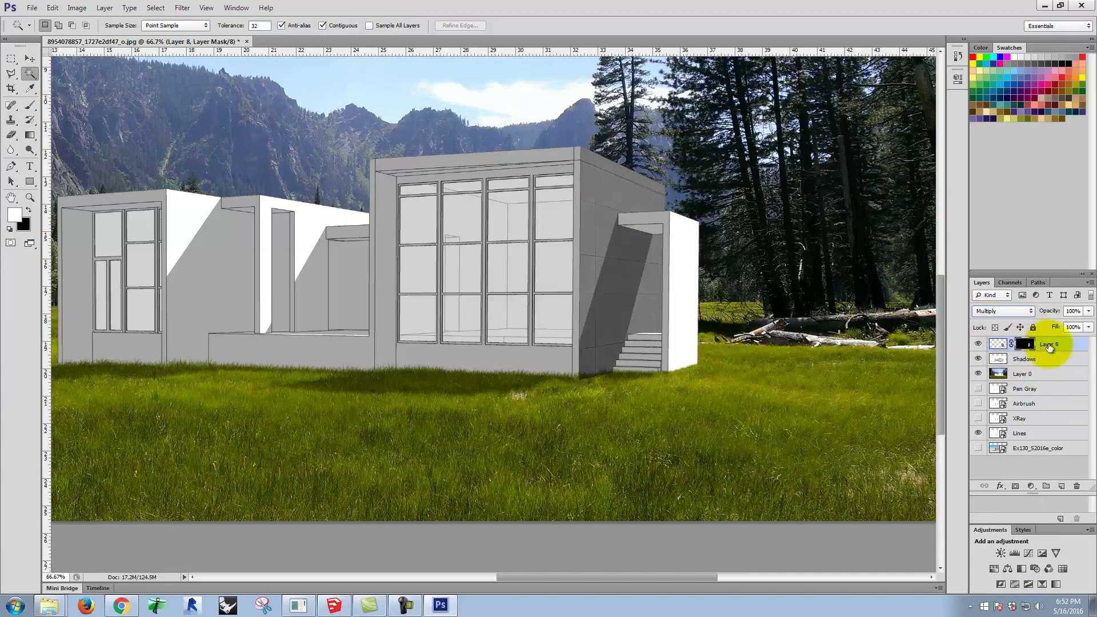
pyautogui.moveTo(1058, 345); pyautogui.dragTo(1058, 380)
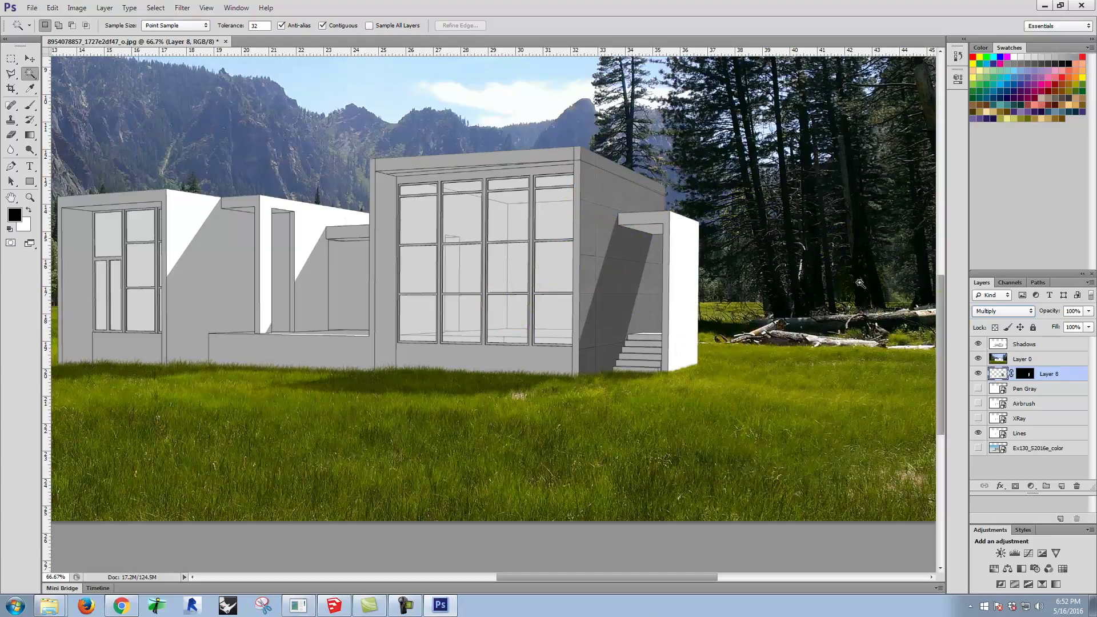
# - Set the opacity of the masked concrete layer to 66%
pyautogui.click(1091, 314)
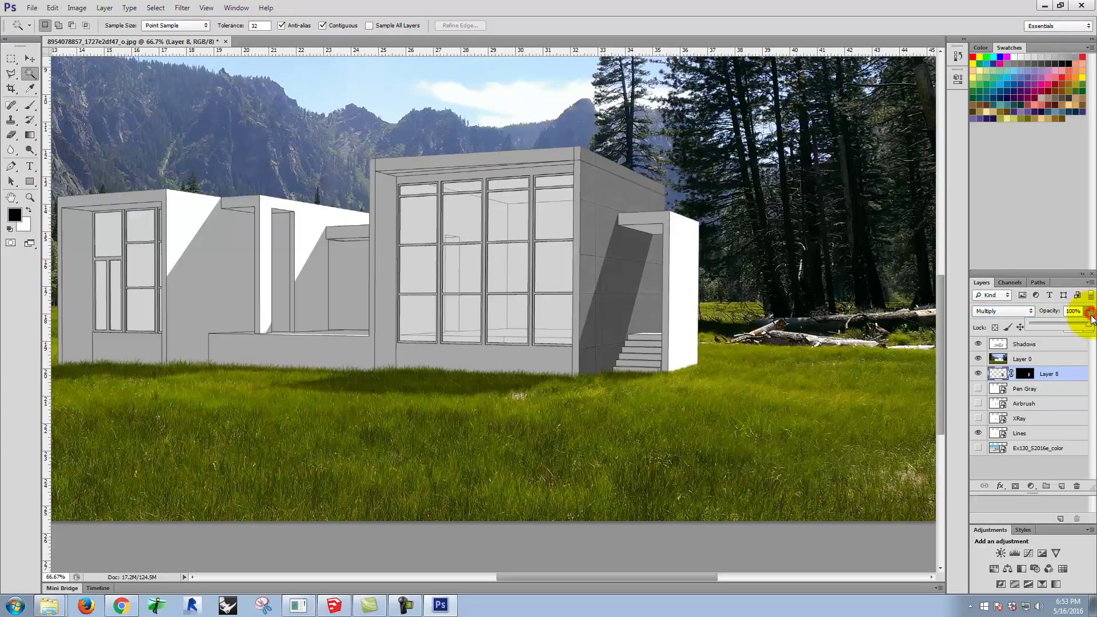
pyautogui.moveTo(1075, 327); pyautogui.dragTo(1070, 330)
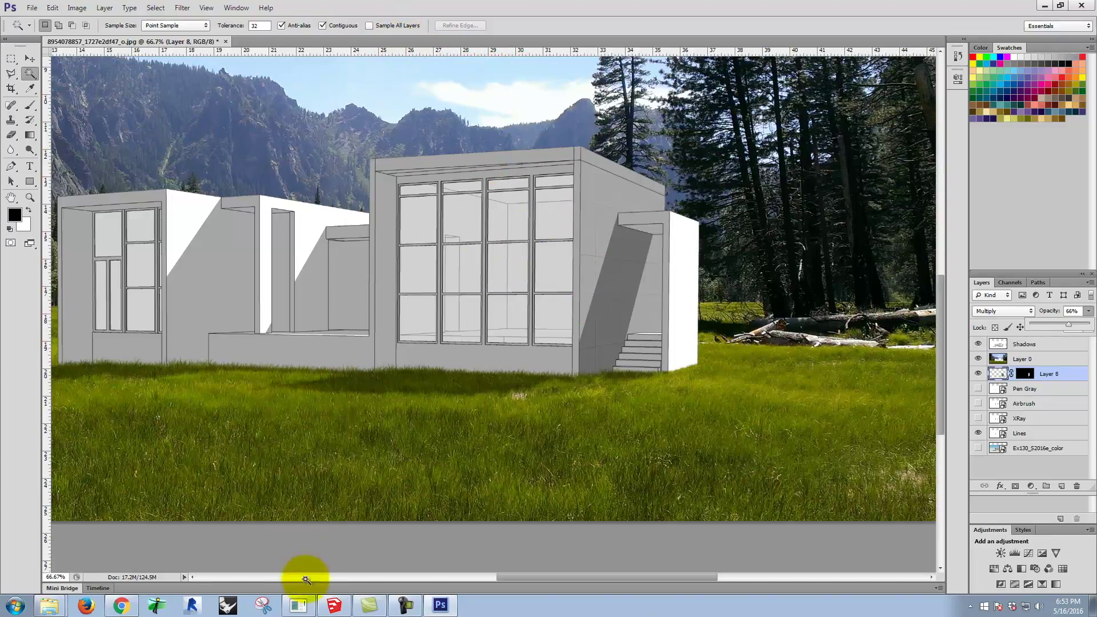
# - Switch to the Flickr pages in Chrome, look through the meadow photos, and download Meadow in Yosemite Valley at original size, 3072 × 2304
pyautogui.click(120, 603)
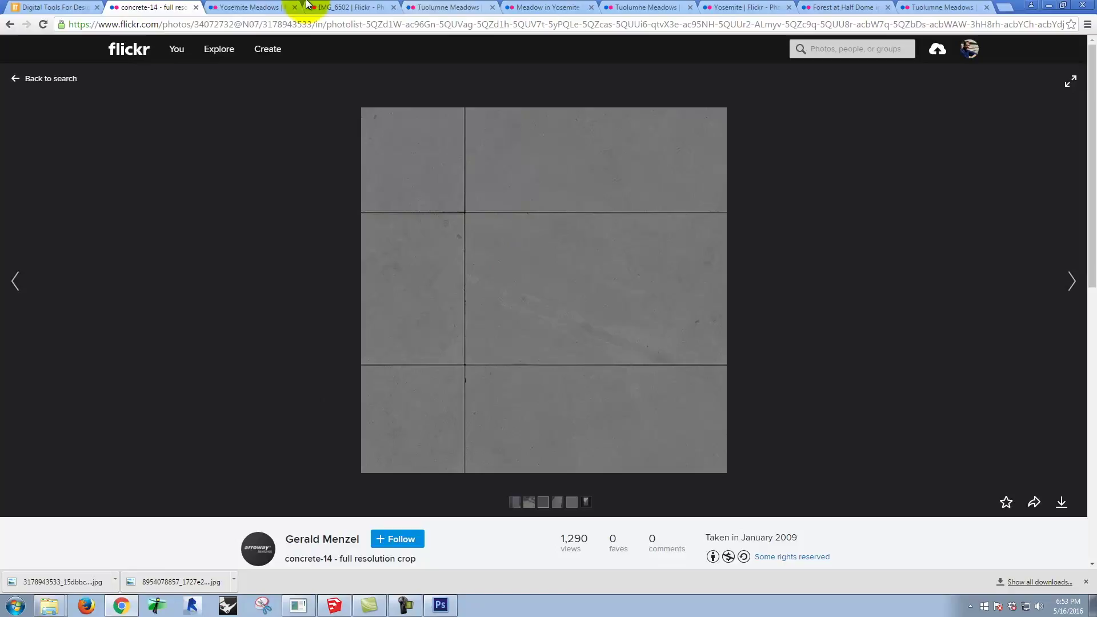
pyautogui.click(227, 7)
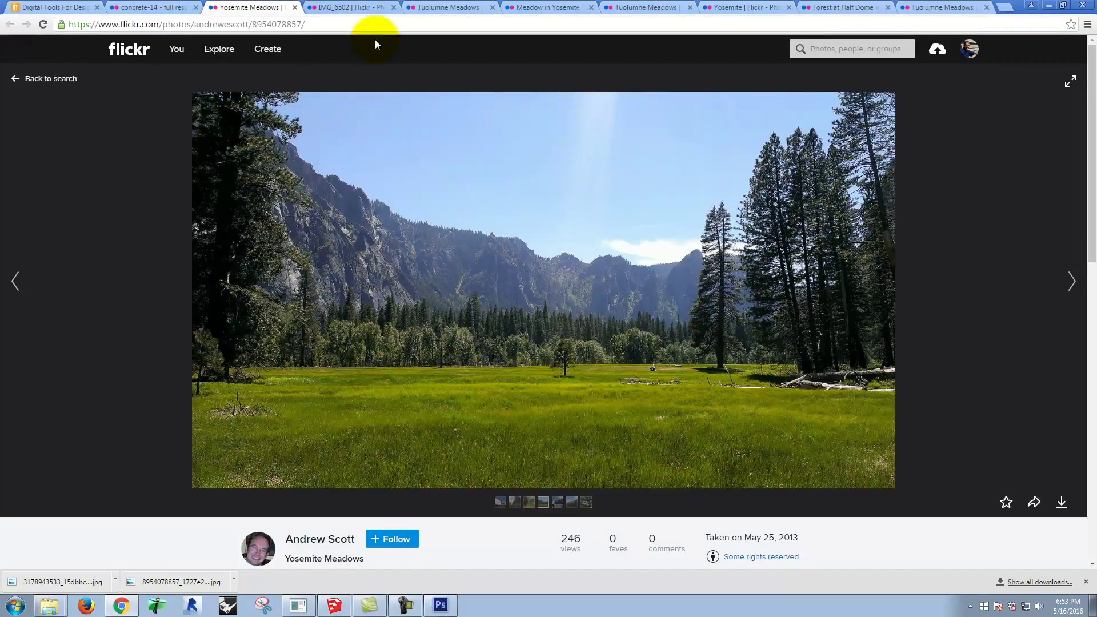
pyautogui.click(360, 6)
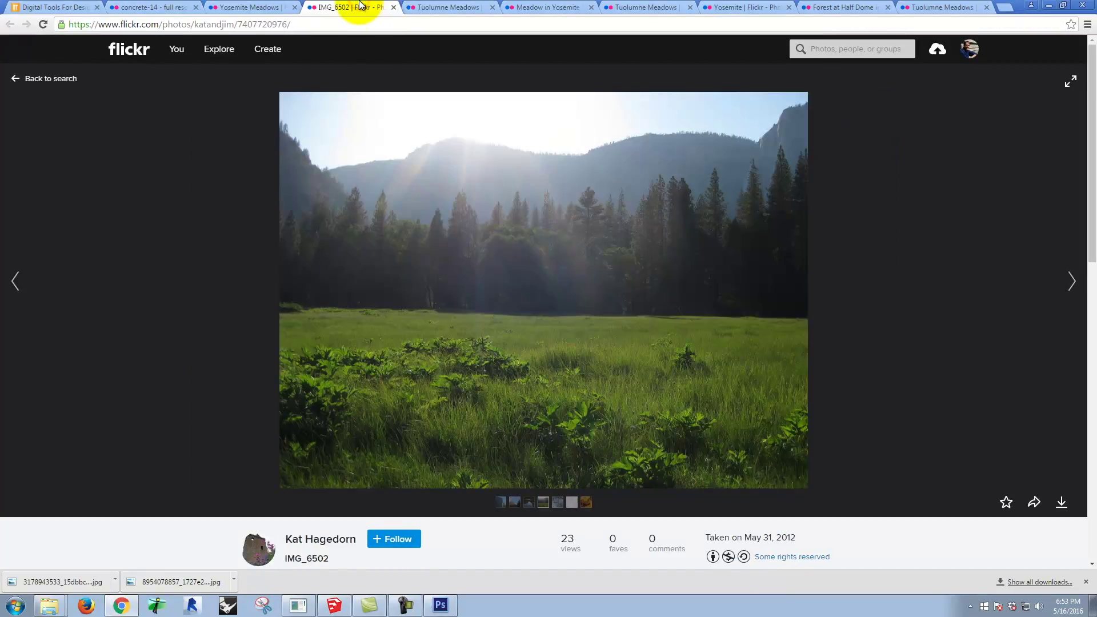
pyautogui.click(450, 7)
pyautogui.click(568, 7)
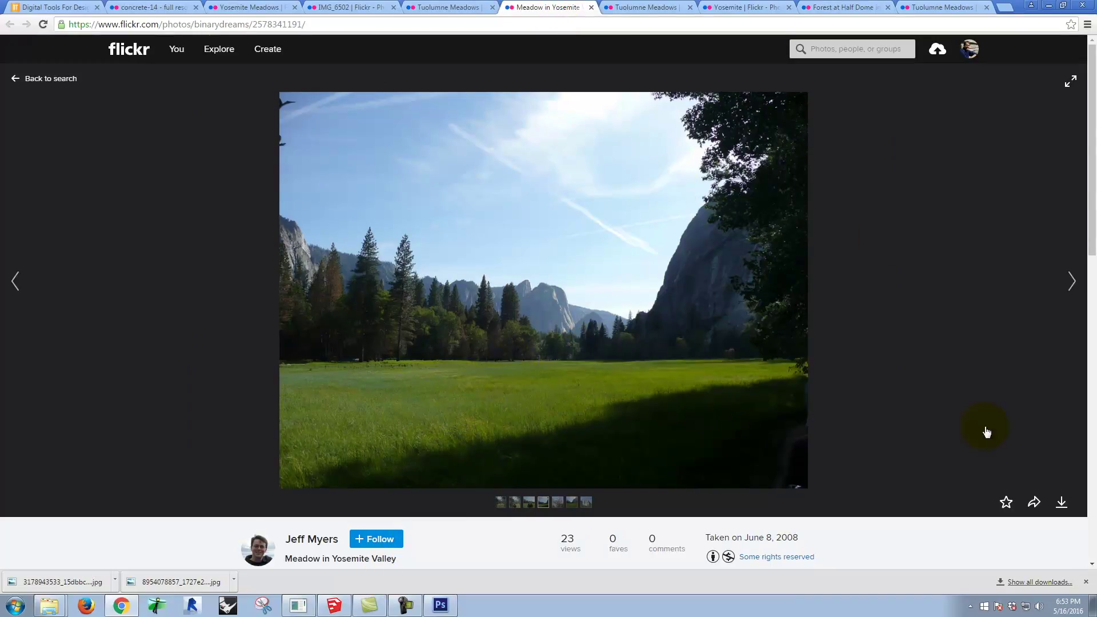
pyautogui.click(1062, 504)
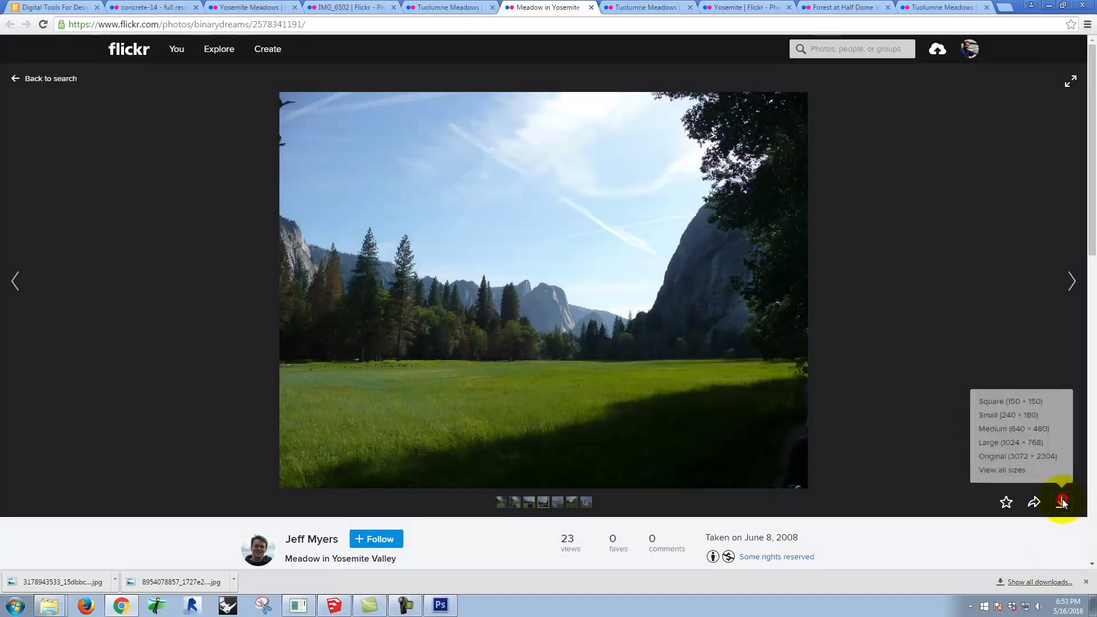
pyautogui.click(1030, 454)
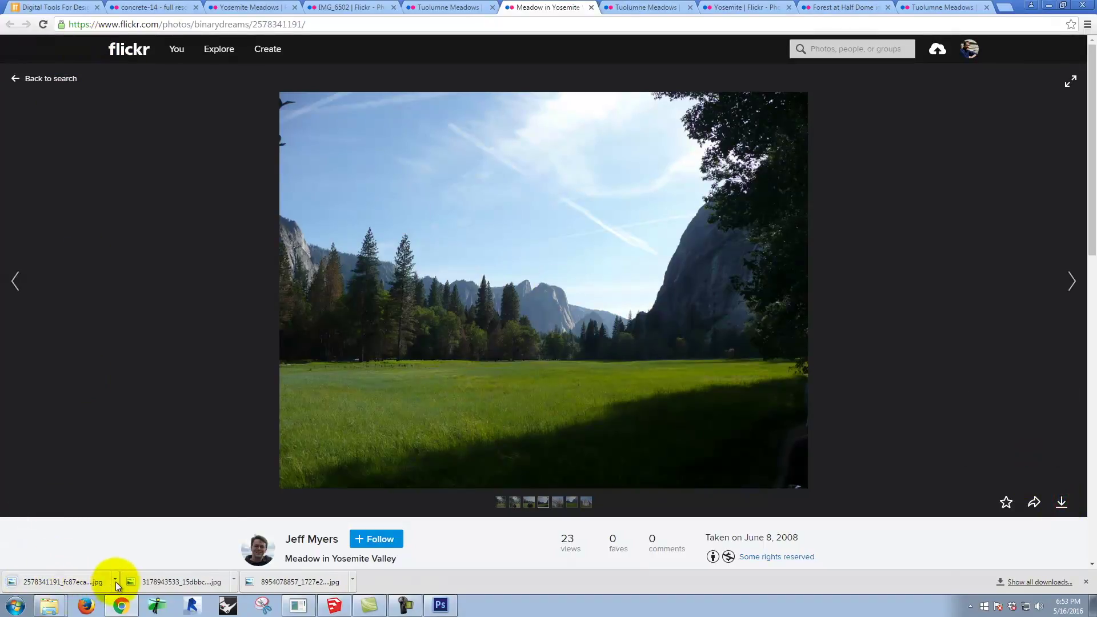
pyautogui.click(115, 582)
pyautogui.click(160, 548)
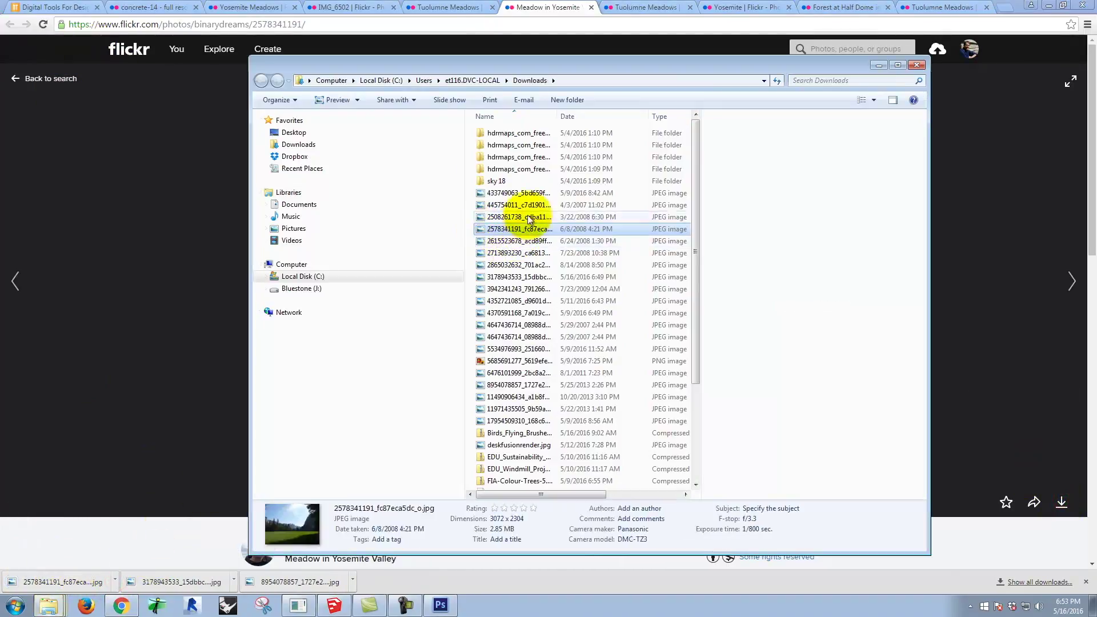
pyautogui.rightClick(528, 229)
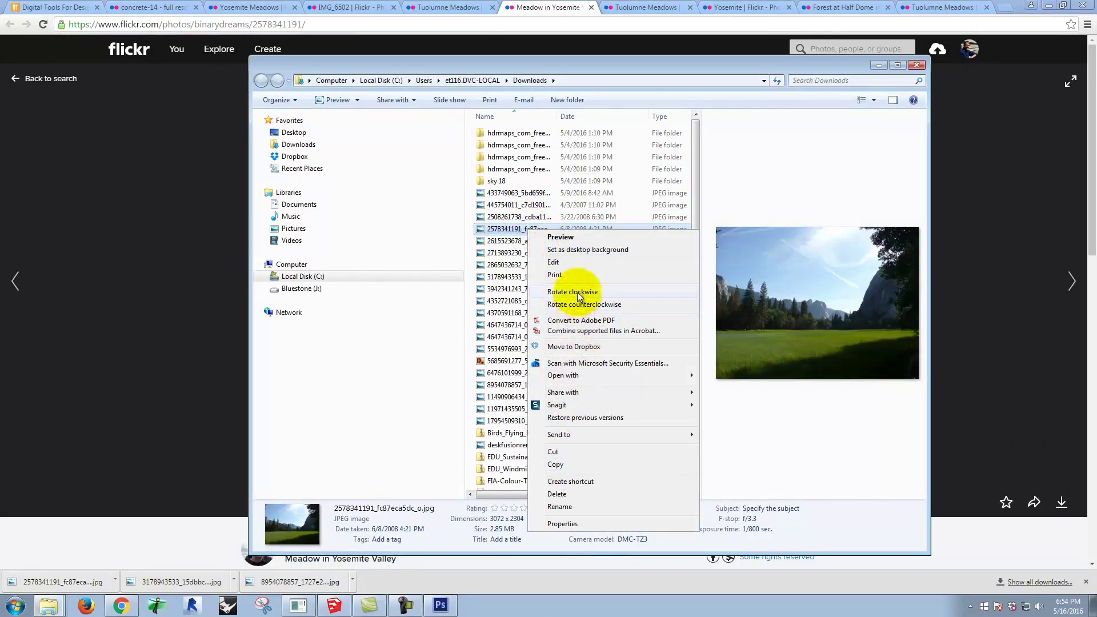
pyautogui.click(567, 469)
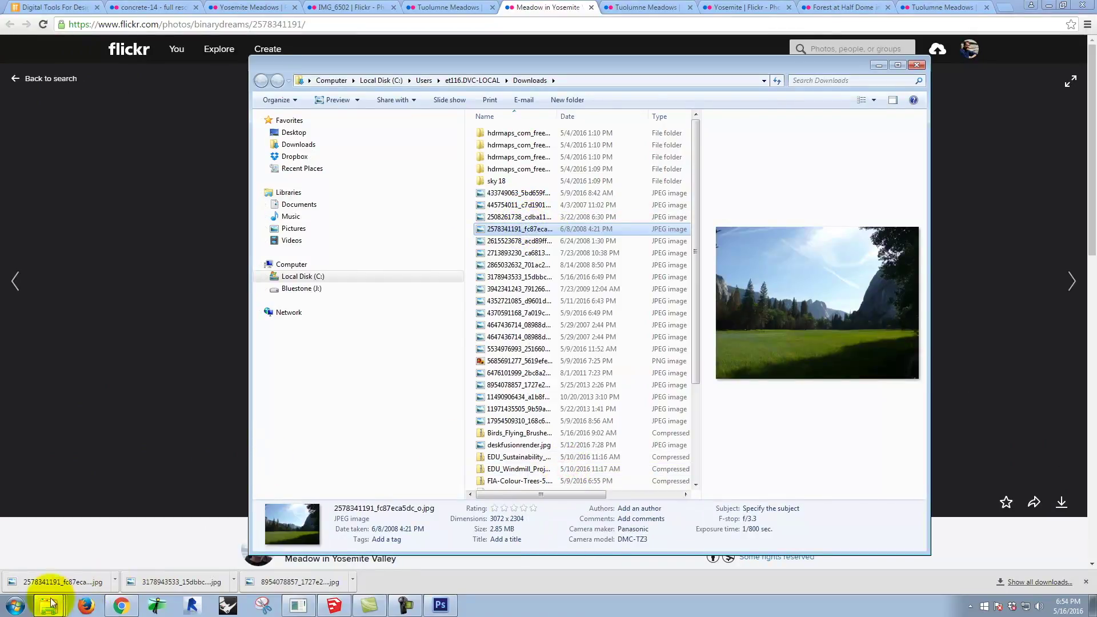
pyautogui.click(63, 540)
pyautogui.click(526, 251)
pyautogui.rightClick(526, 252)
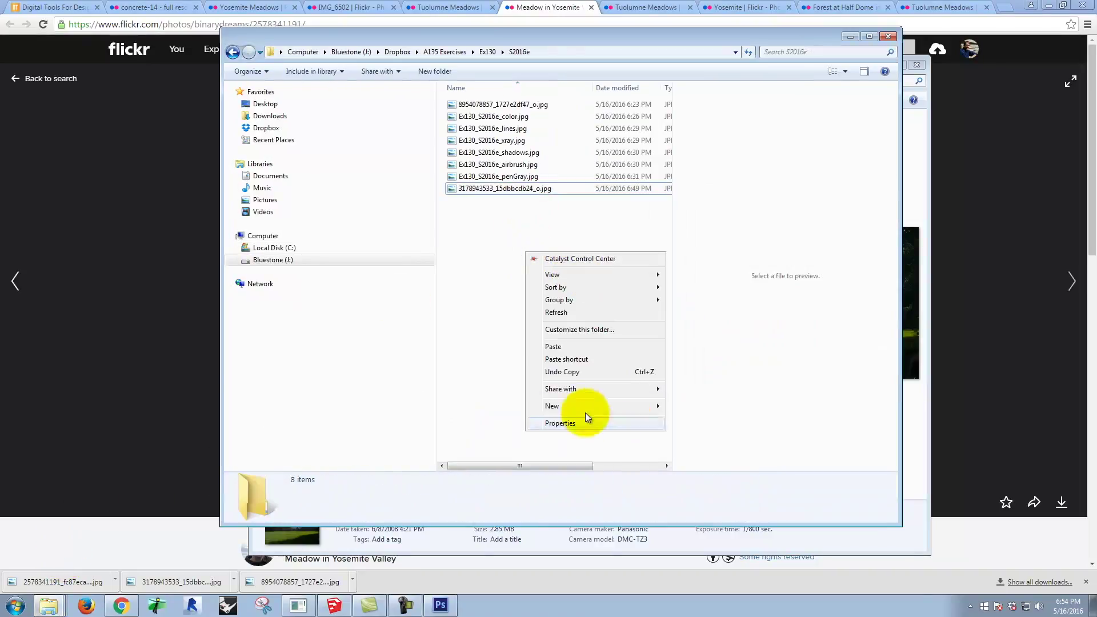
pyautogui.click(571, 351)
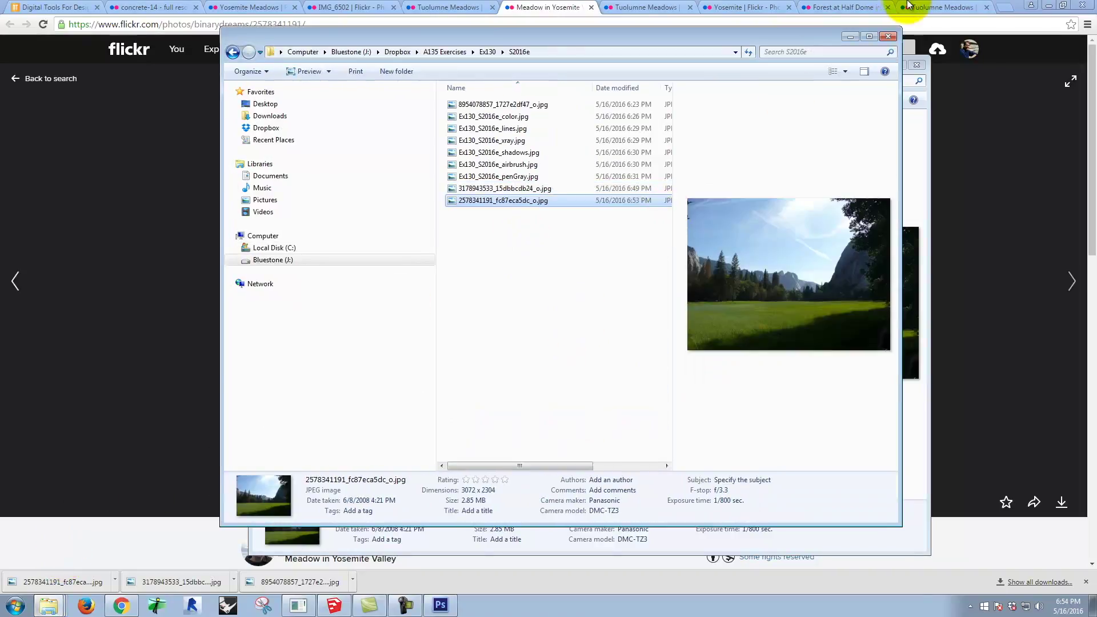
pyautogui.click(440, 605)
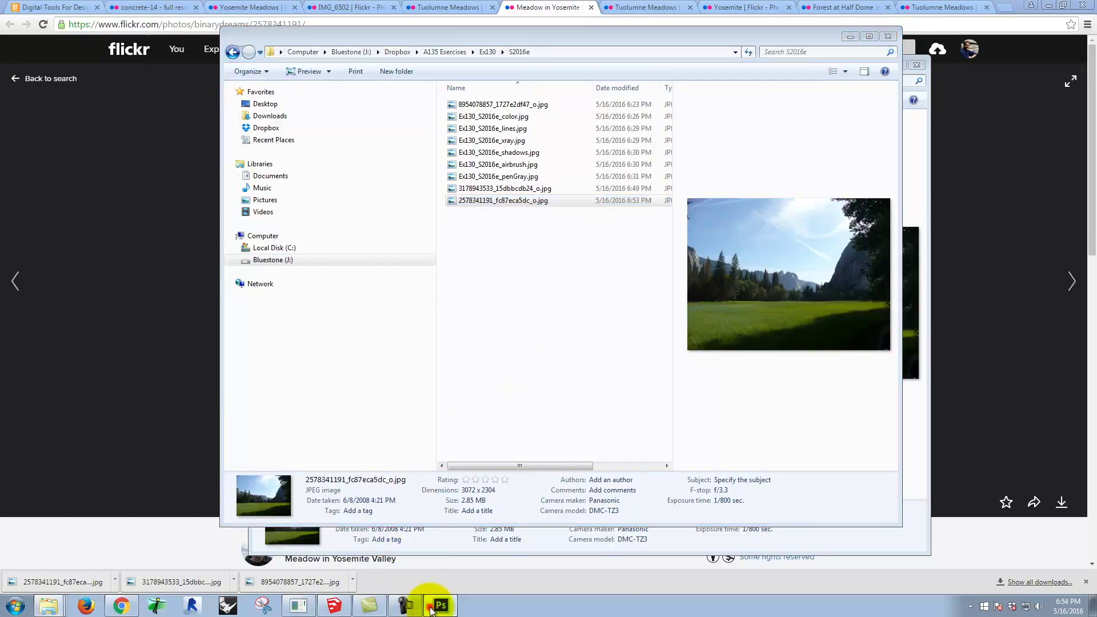
pyautogui.hotkey('ctrl', '-')
pyautogui.hotkey('ctrl', '-')
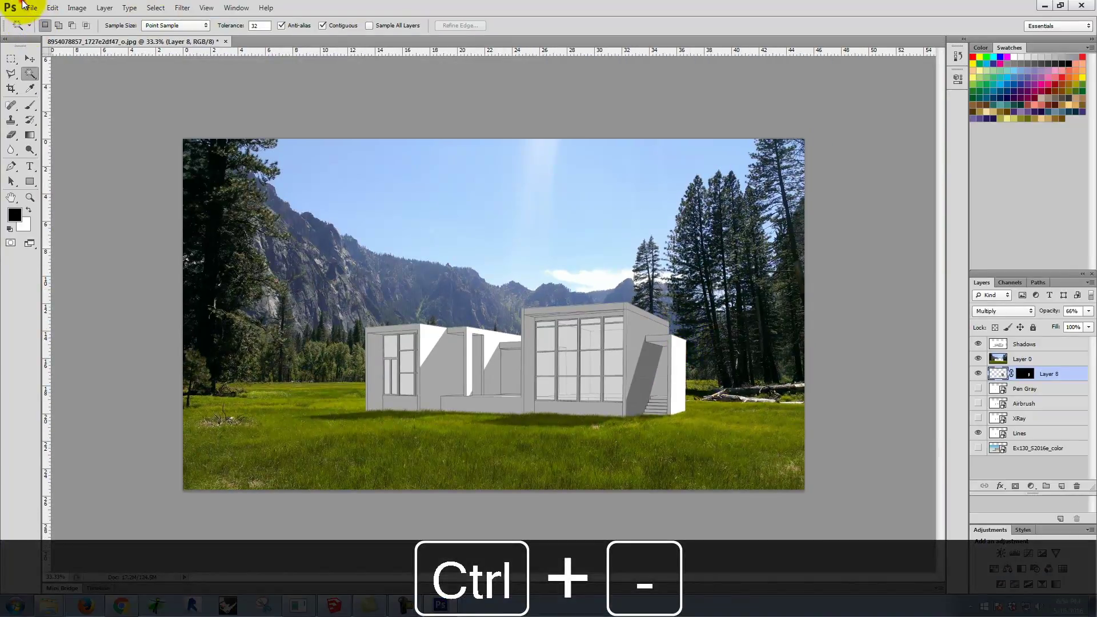
pyautogui.click(30, 7)
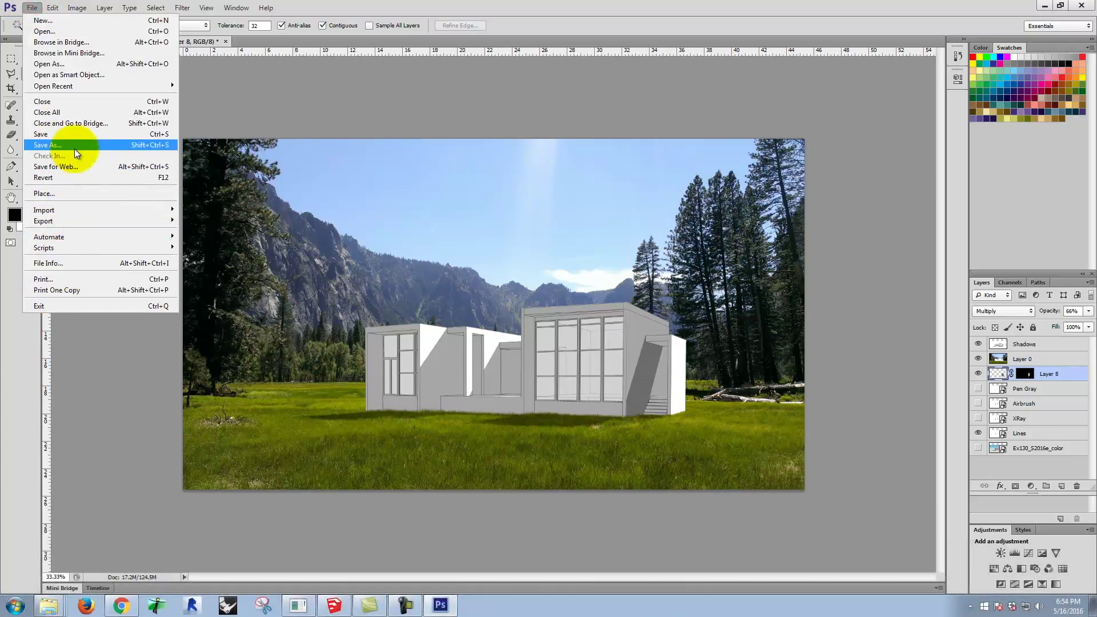
pyautogui.click(64, 193)
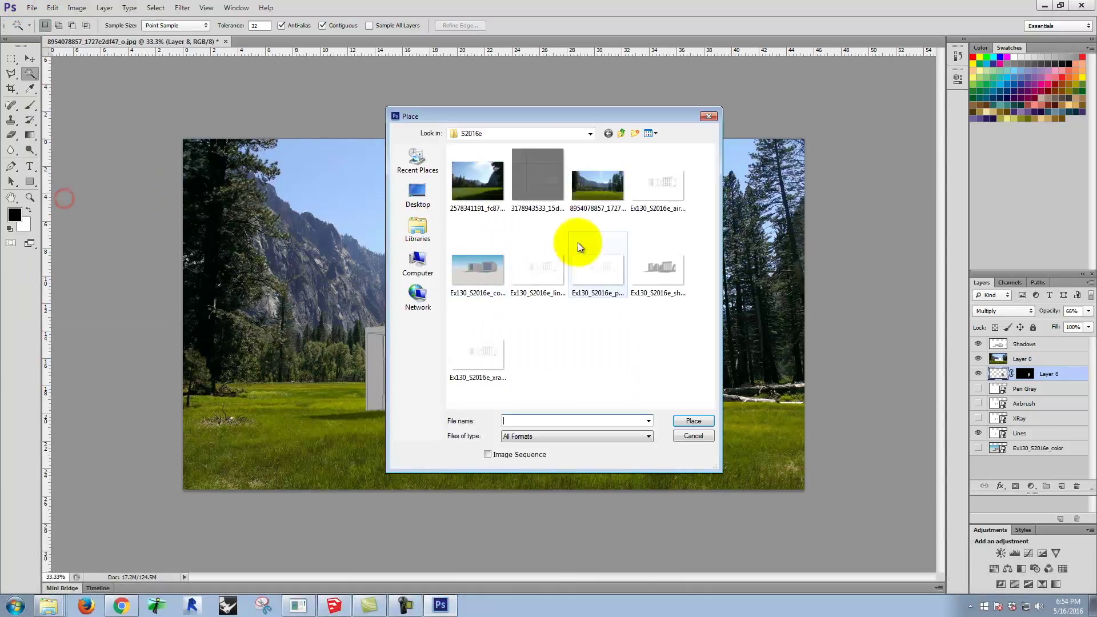
pyautogui.click(499, 191)
pyautogui.click(694, 422)
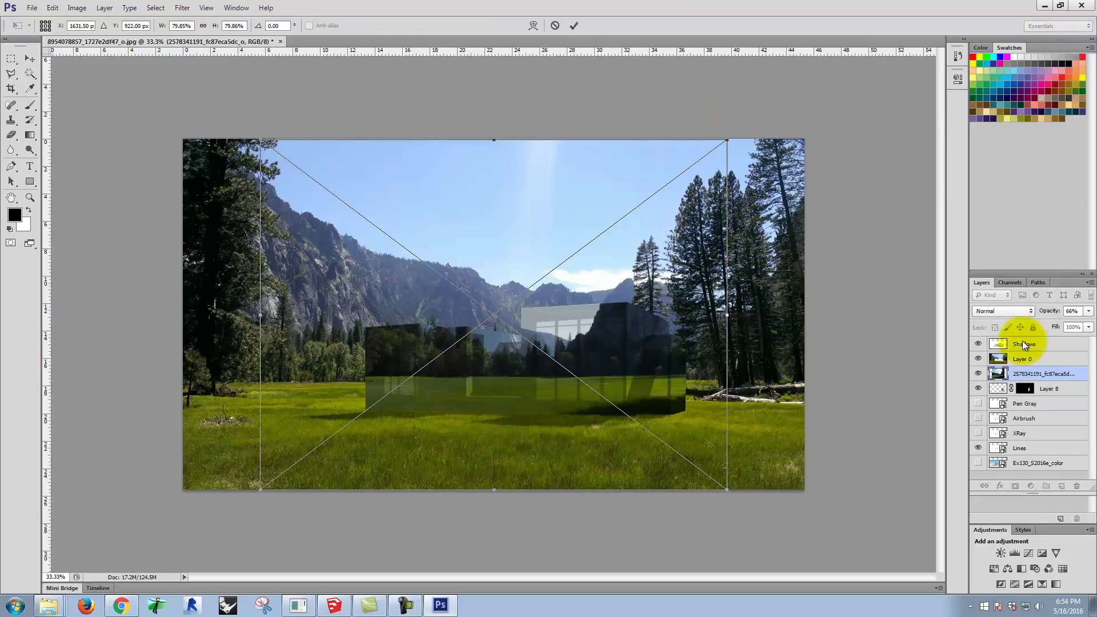
pyautogui.click(1035, 372)
pyautogui.click(1052, 375)
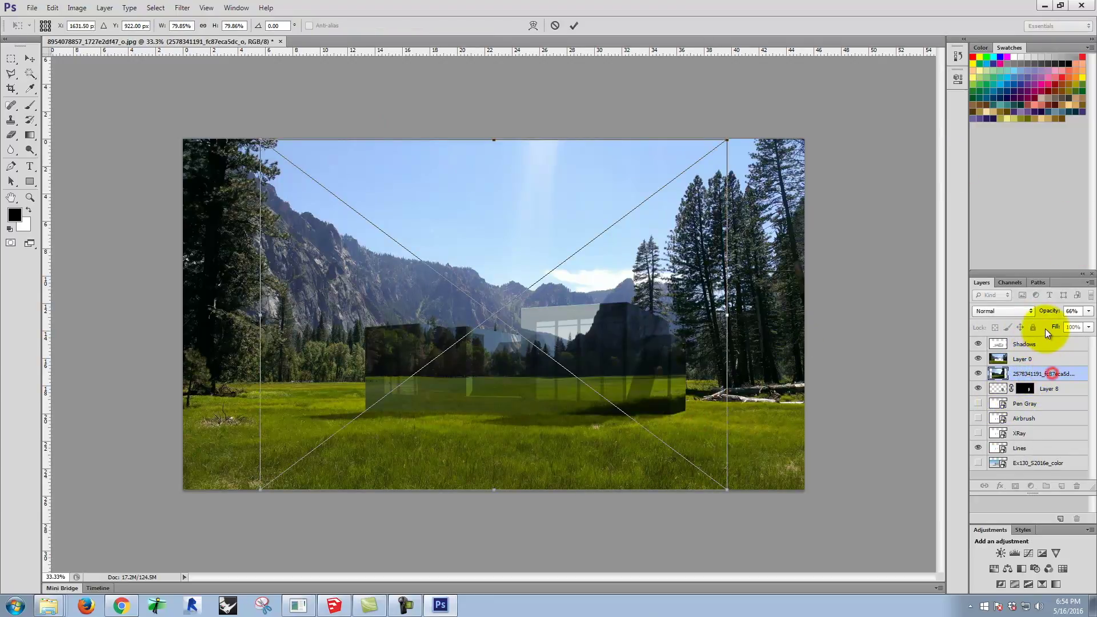
pyautogui.click(570, 23)
# - Move the placed meadow photo above the Shadows layer and flip it horizontally
pyautogui.click(1041, 374)
pyautogui.moveTo(1041, 331); pyautogui.dragTo(1040, 342)
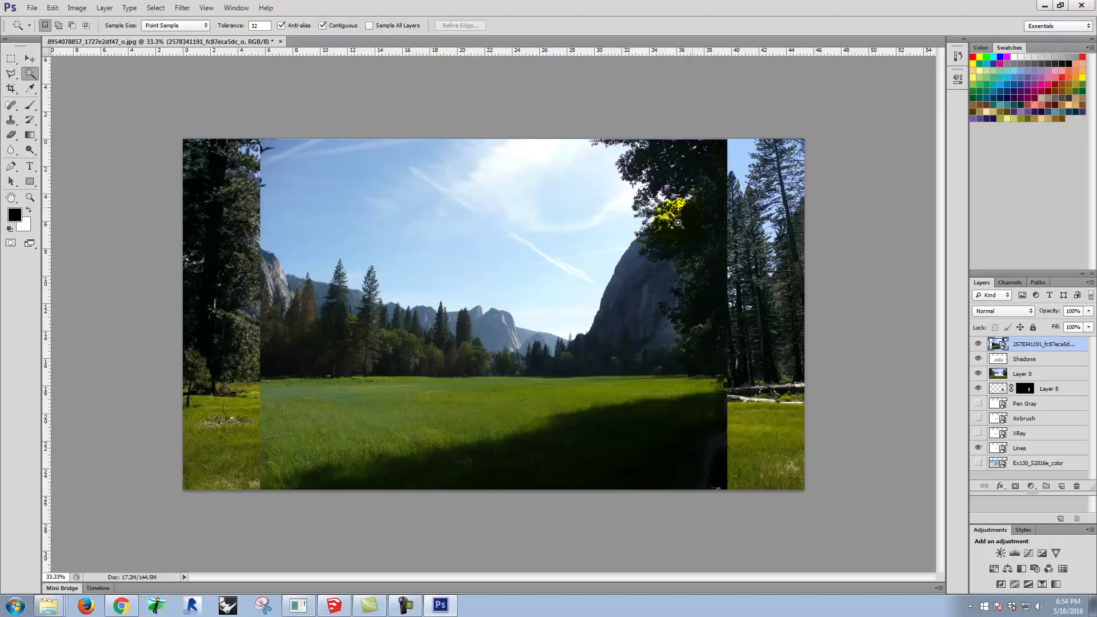
pyautogui.click(52, 8)
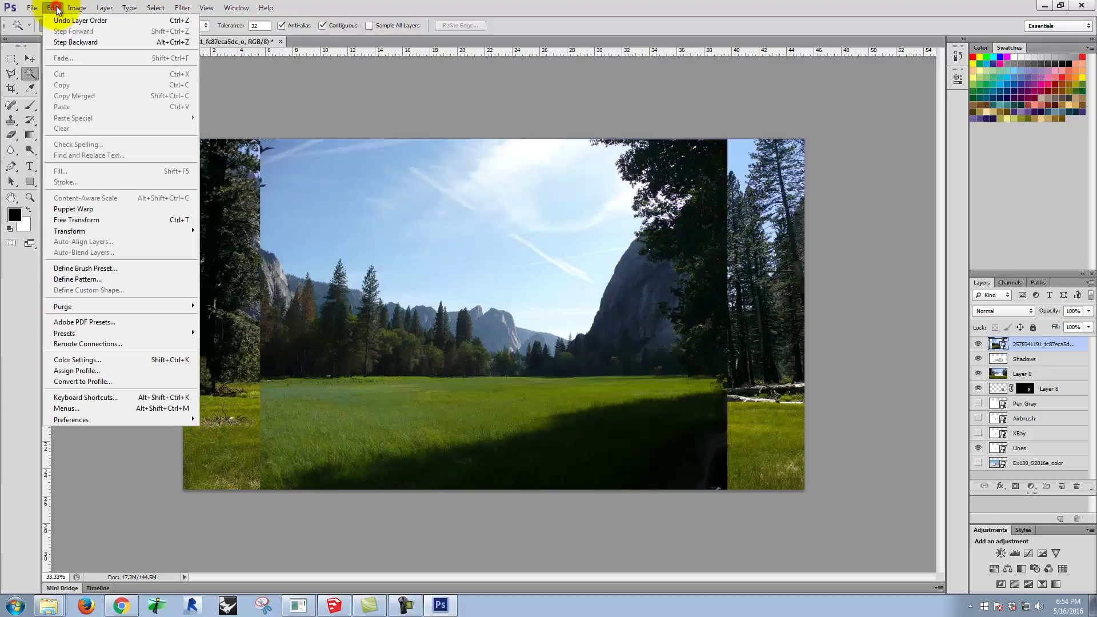
pyautogui.moveTo(63, 233)
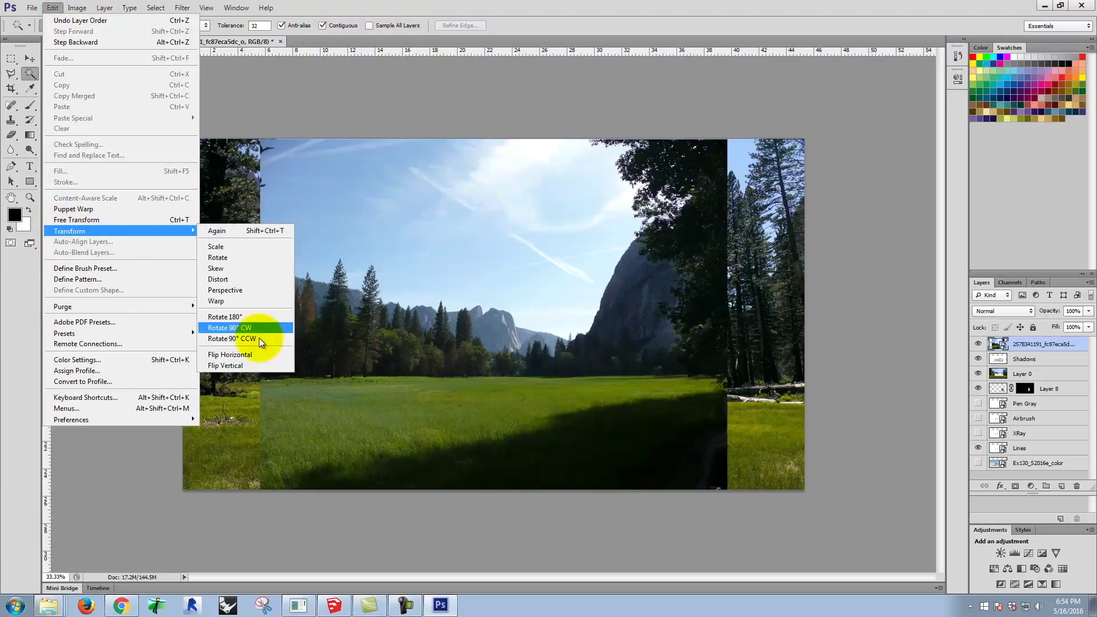
pyautogui.click(256, 355)
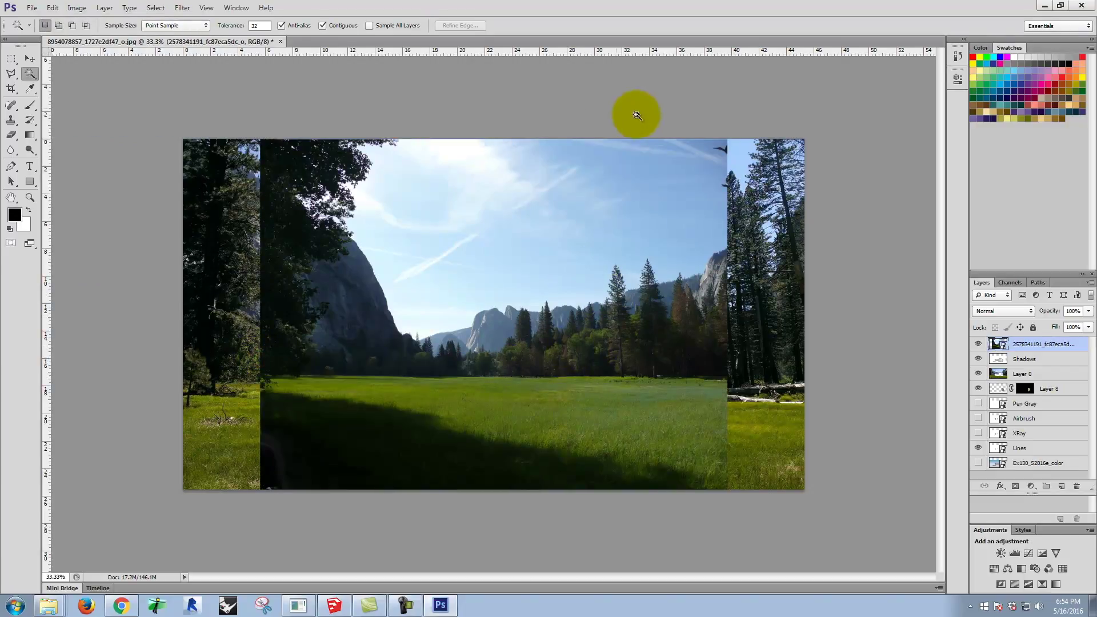
# - Hide every layer except Lines and make Lines the active layer
pyautogui.click(978, 463)
pyautogui.moveTo(979, 344); pyautogui.dragTo(976, 392)
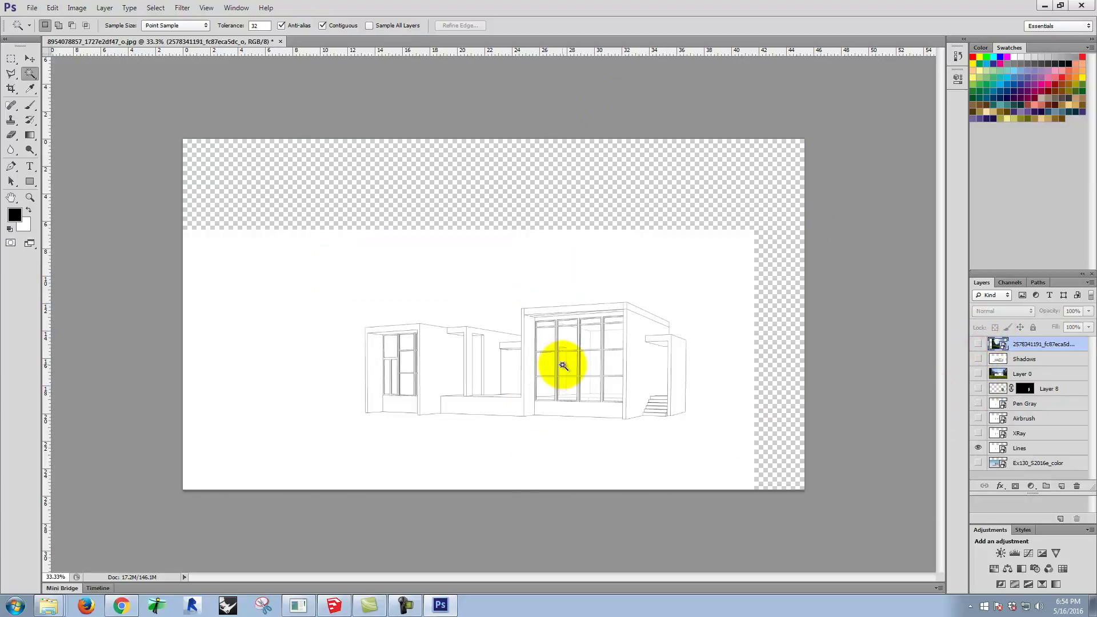
pyautogui.click(1029, 448)
# - Select the six main glass panes of the left wing's window with the Magic Wand on the Lines layer
pyautogui.hotkey('ctrl', '=')
pyautogui.hotkey('ctrl', '=')
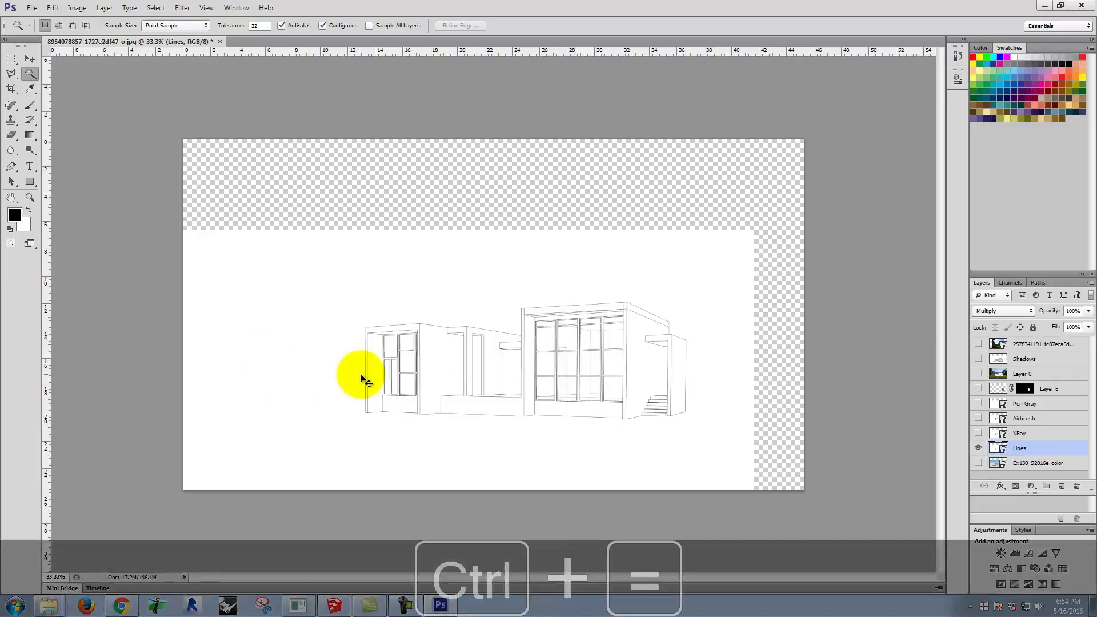
pyautogui.moveTo(361, 376); pyautogui.dragTo(399, 240)
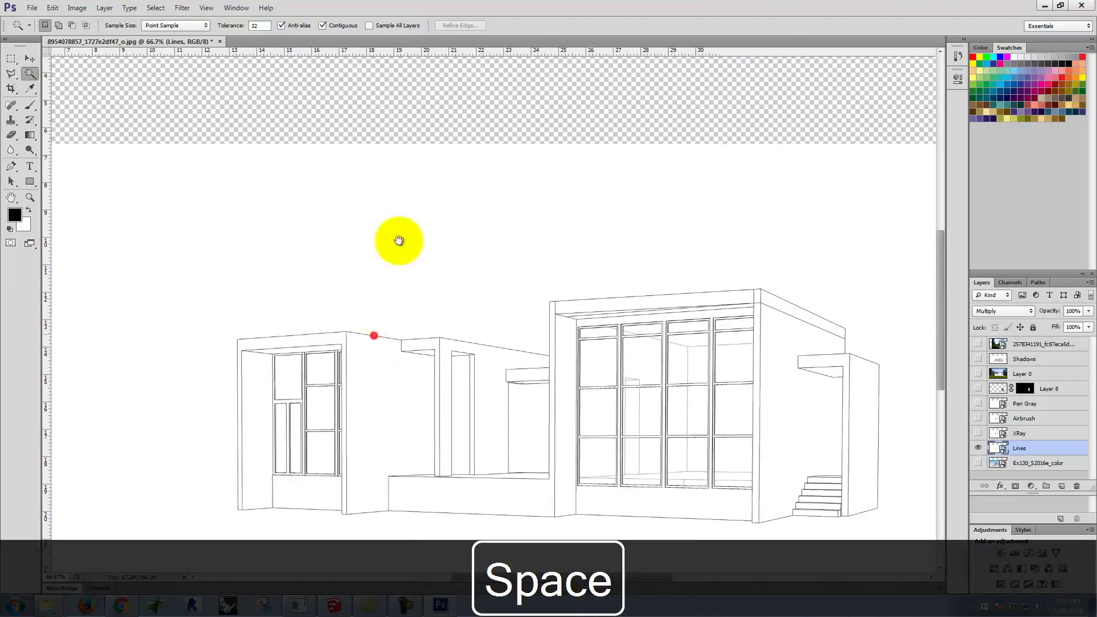
pyautogui.click(341, 235)
pyautogui.keyDown('shift'); pyautogui.click(324, 273); pyautogui.keyUp('shift')
pyautogui.keyDown('shift'); pyautogui.click(338, 280); pyautogui.keyUp('shift')
pyautogui.keyDown('shift'); pyautogui.click(362, 304); pyautogui.keyUp('shift')
pyautogui.keyDown('shift'); pyautogui.click(366, 263); pyautogui.keyUp('shift')
pyautogui.keyDown('shift'); pyautogui.click(366, 230); pyautogui.keyUp('shift')
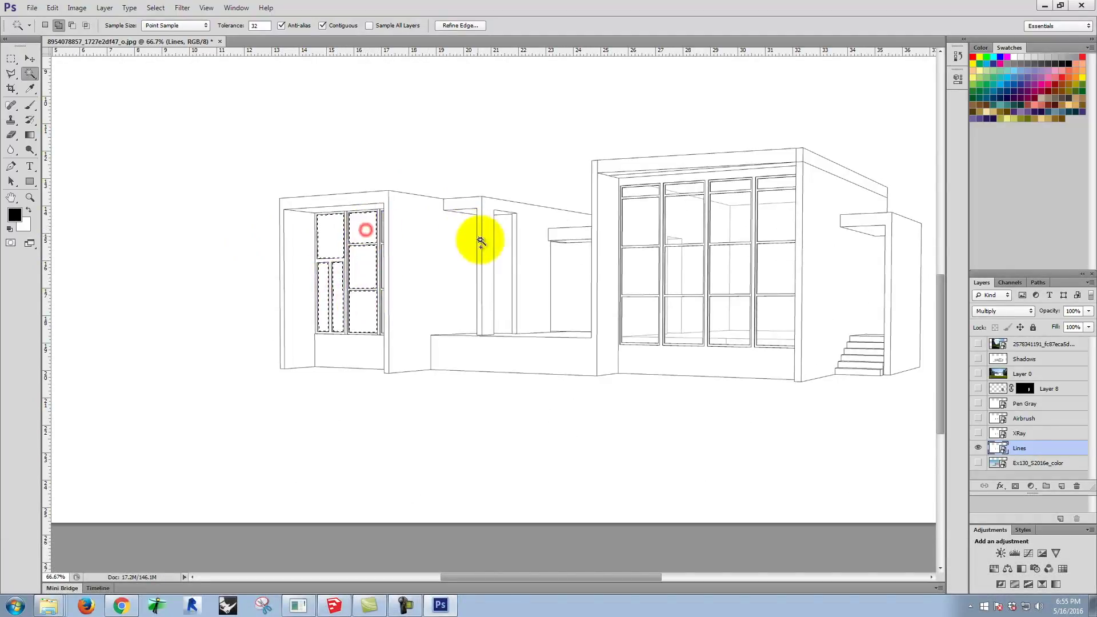
# - Add the two recessed openings between the wings and the first column of the large window's panes to the selection
pyautogui.keyDown('shift'); pyautogui.click(503, 244); pyautogui.keyUp('shift')
pyautogui.keyDown('shift'); pyautogui.click(572, 276); pyautogui.keyUp('shift')
pyautogui.keyDown('shift'); pyautogui.click(635, 192); pyautogui.keyUp('shift')
pyautogui.keyDown('shift'); pyautogui.click(640, 220); pyautogui.keyUp('shift')
pyautogui.keyDown('shift'); pyautogui.click(641, 264); pyautogui.keyUp('shift')
pyautogui.keyDown('shift'); pyautogui.click(641, 309); pyautogui.keyUp('shift')
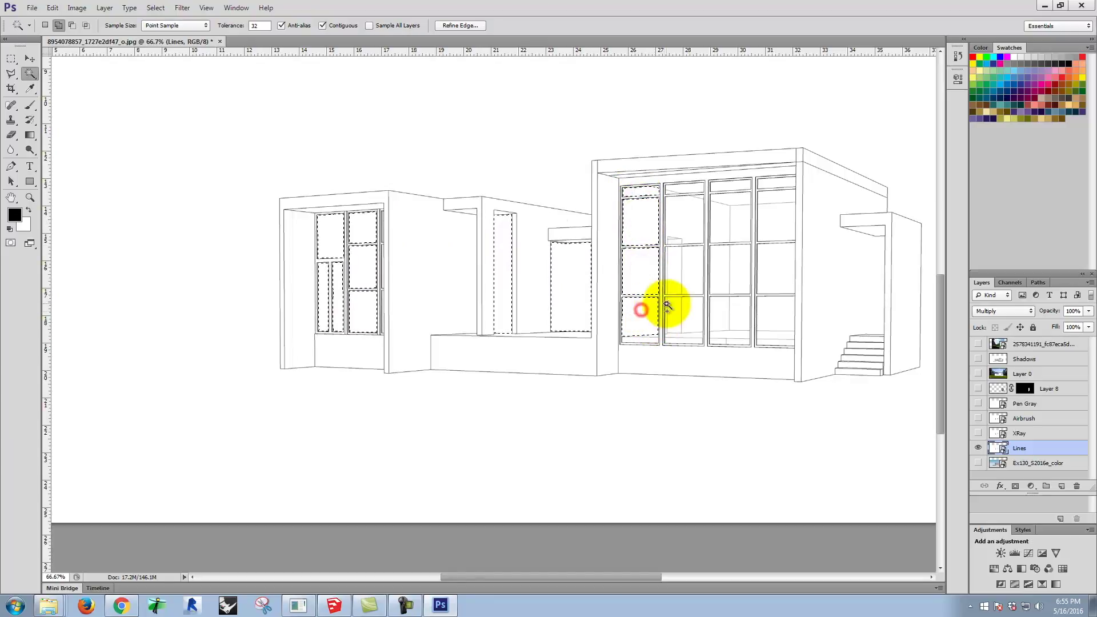
# - Add the bottom-row panes of the large window to the selection, including the areas divided by interior floor and wall lines
pyautogui.hotkey('ctrl', '=')
pyautogui.hotkey('ctrl', '=')
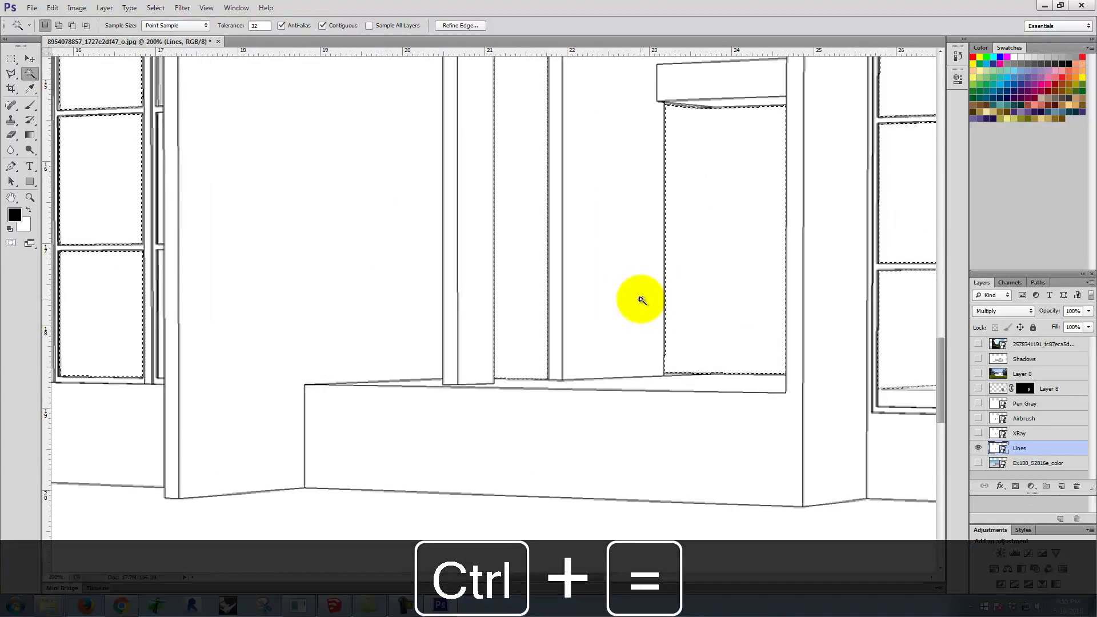
pyautogui.press('space')
pyautogui.moveTo(781, 235); pyautogui.dragTo(252, 261)
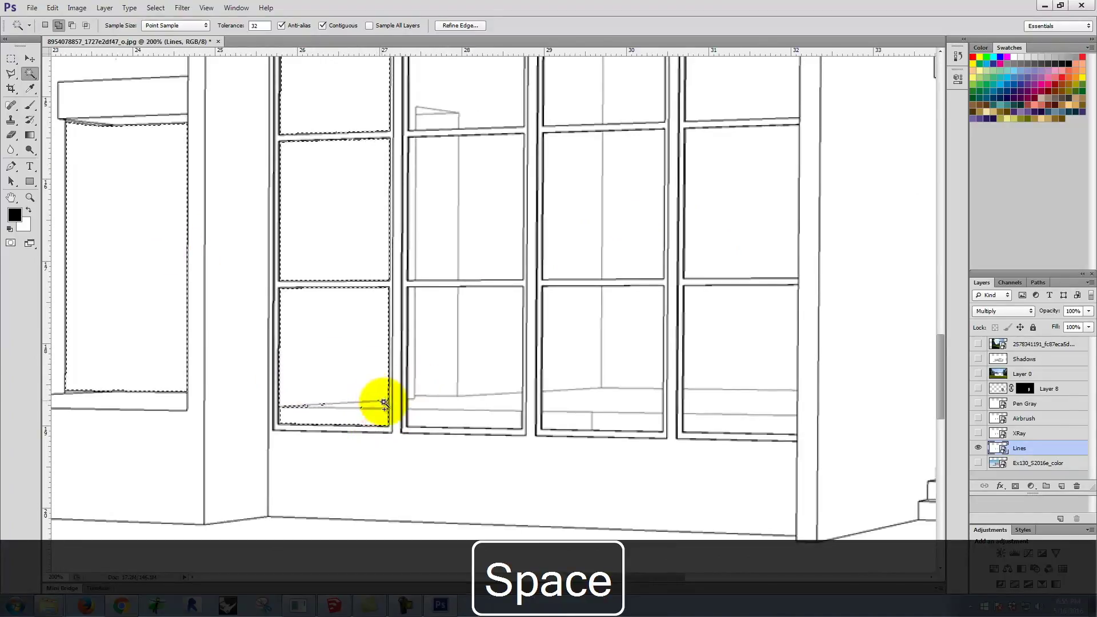
pyautogui.click(321, 403)
pyautogui.click(296, 406)
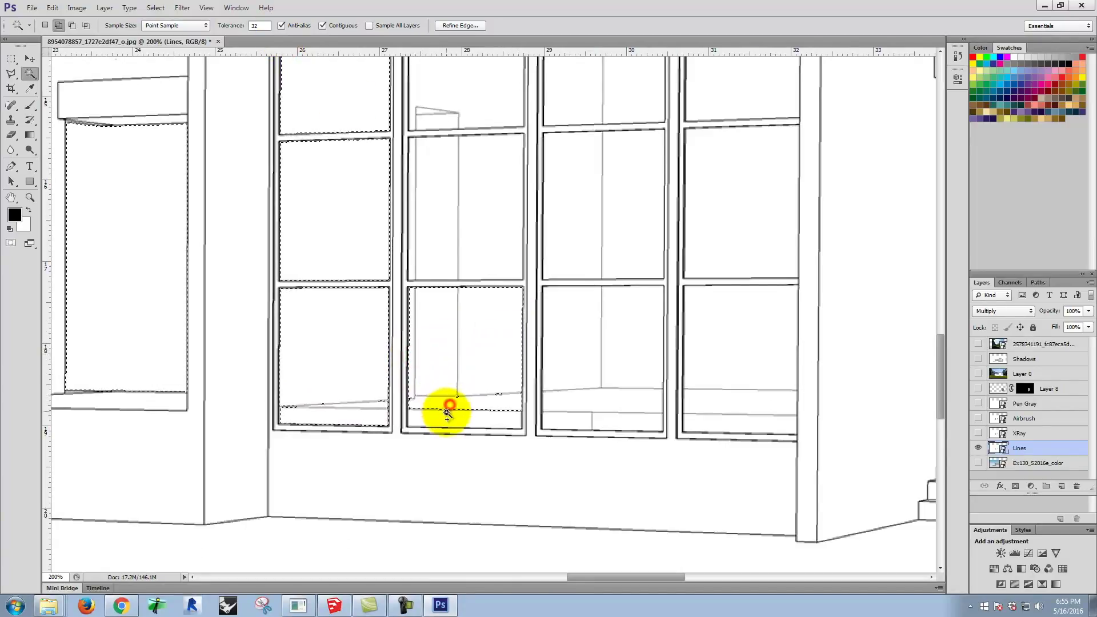
pyautogui.click(605, 397)
pyautogui.click(633, 417)
pyautogui.click(624, 369)
pyautogui.click(572, 360)
pyautogui.click(720, 368)
pyautogui.click(735, 421)
# - Add the large window's middle-row panes in the second to fourth columns to the selection, including the areas split by interior lines
pyautogui.click(739, 230)
pyautogui.click(619, 225)
pyautogui.click(564, 220)
pyautogui.click(482, 208)
pyautogui.click(447, 206)
pyautogui.click(417, 183)
# - Add the panes above the large window's middle row to the selection, including the small interior shape in the second column
pyautogui.click(415, 121)
pyautogui.click(424, 110)
pyautogui.click(583, 94)
pyautogui.click(635, 100)
pyautogui.keyDown('shift'); pyautogui.click(718, 102); pyautogui.keyUp('shift')
# - Add the narrow top-row panes and the leftover glass areas around the interior ceiling lines of the large window to the selection
pyautogui.scroll(5, 719, 274)
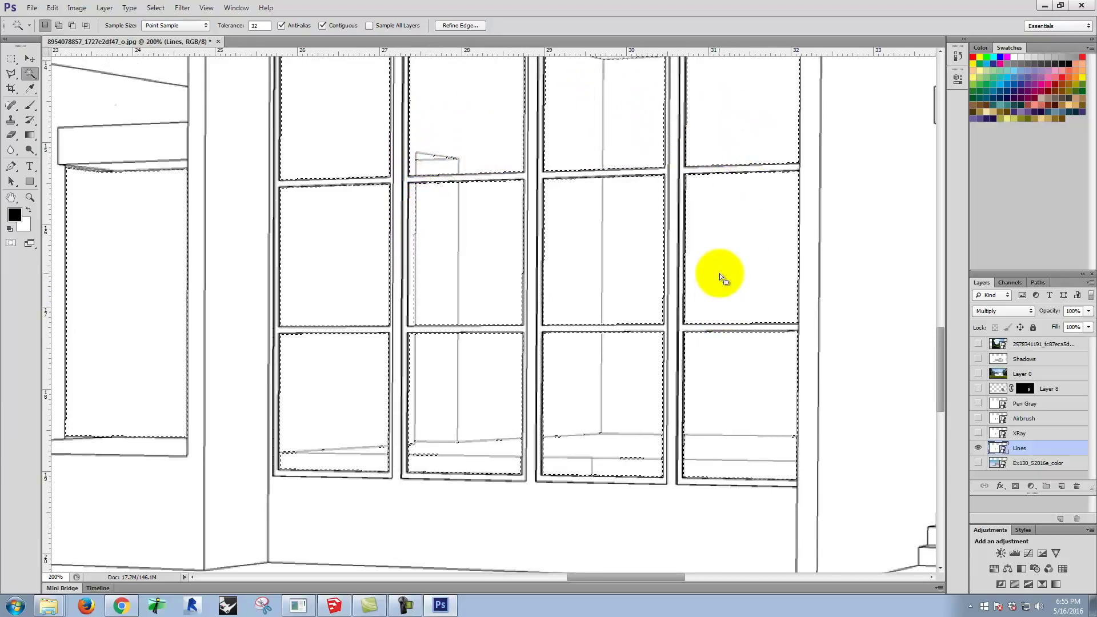
pyautogui.keyDown('shift'); pyautogui.click(610, 207); pyautogui.keyUp('shift')
pyautogui.keyDown('shift'); pyautogui.click(762, 189); pyautogui.keyUp('shift')
pyautogui.keyDown('shift'); pyautogui.click(733, 157); pyautogui.keyUp('shift')
pyautogui.keyDown('shift'); pyautogui.click(617, 166); pyautogui.keyUp('shift')
pyautogui.keyDown('shift'); pyautogui.click(472, 170); pyautogui.keyUp('shift')
pyautogui.keyDown('shift'); pyautogui.click(417, 183); pyautogui.keyUp('shift')
pyautogui.keyDown('shift'); pyautogui.click(515, 197); pyautogui.keyUp('shift')
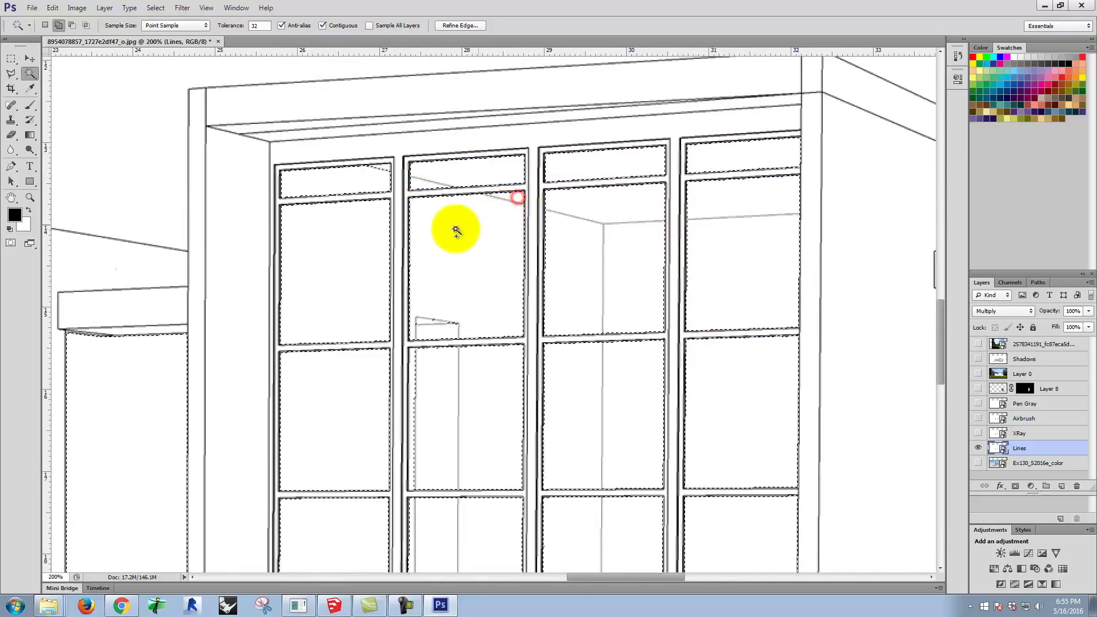
# - Add the thin glass slivers beside the right-hand frame of the left wing's window to the selection
pyautogui.press('space')
pyautogui.moveTo(344, 263); pyautogui.dragTo(1018, 223)
pyautogui.moveTo(278, 225); pyautogui.dragTo(369, 220)
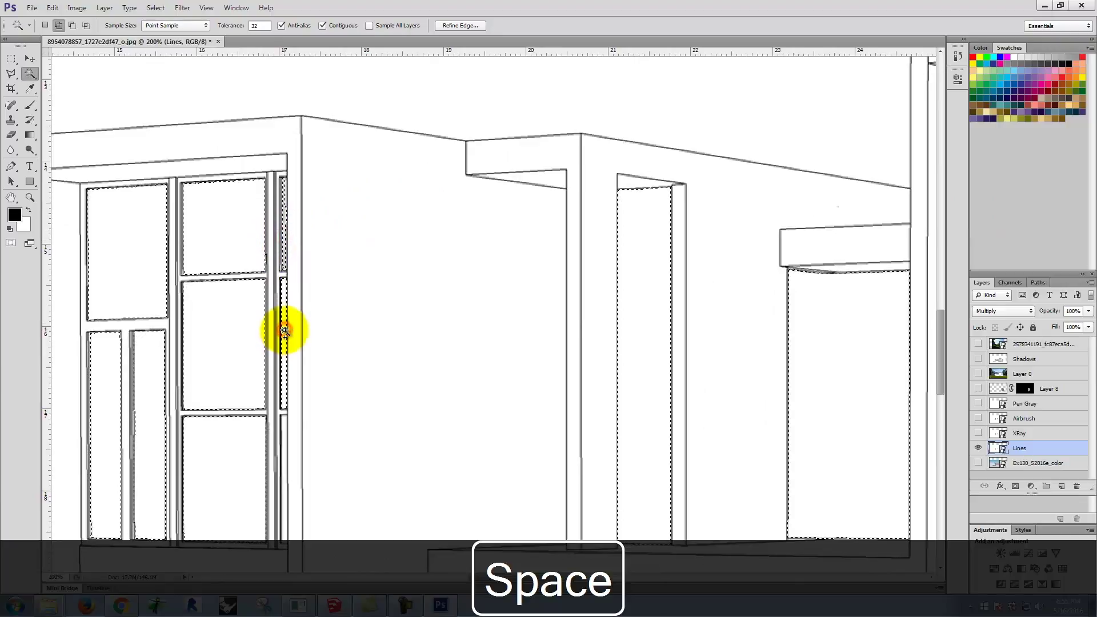
pyautogui.click(284, 421)
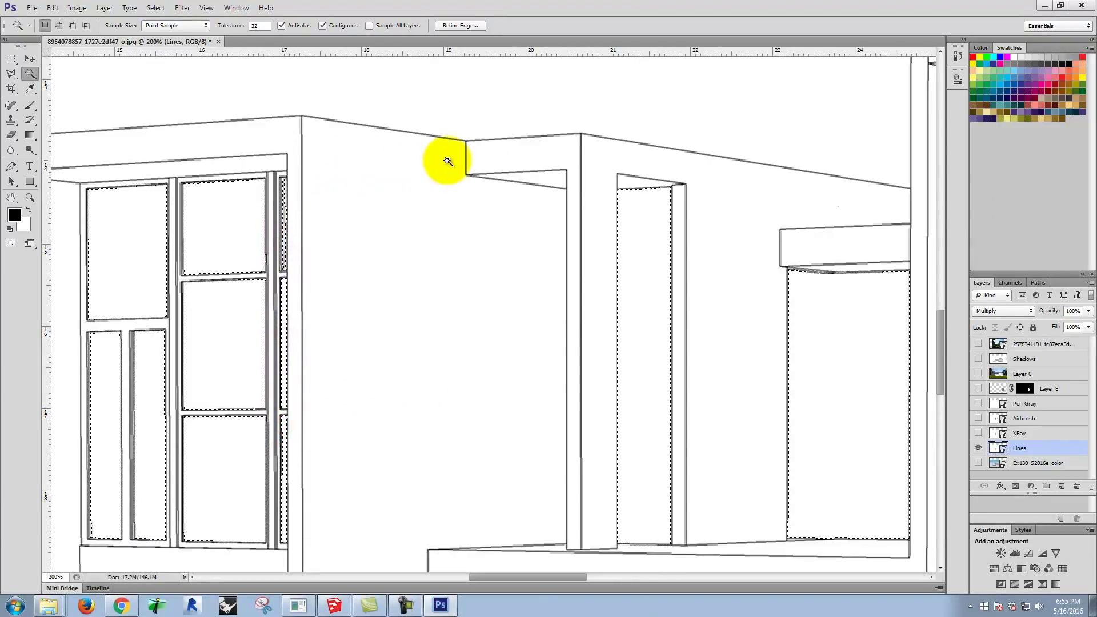
# - Turn on the flipped meadow photo layer and mask it to the selected window glass areas
pyautogui.scroll(-2, 473, 186)
pyautogui.hotkey('ctrl', '0')
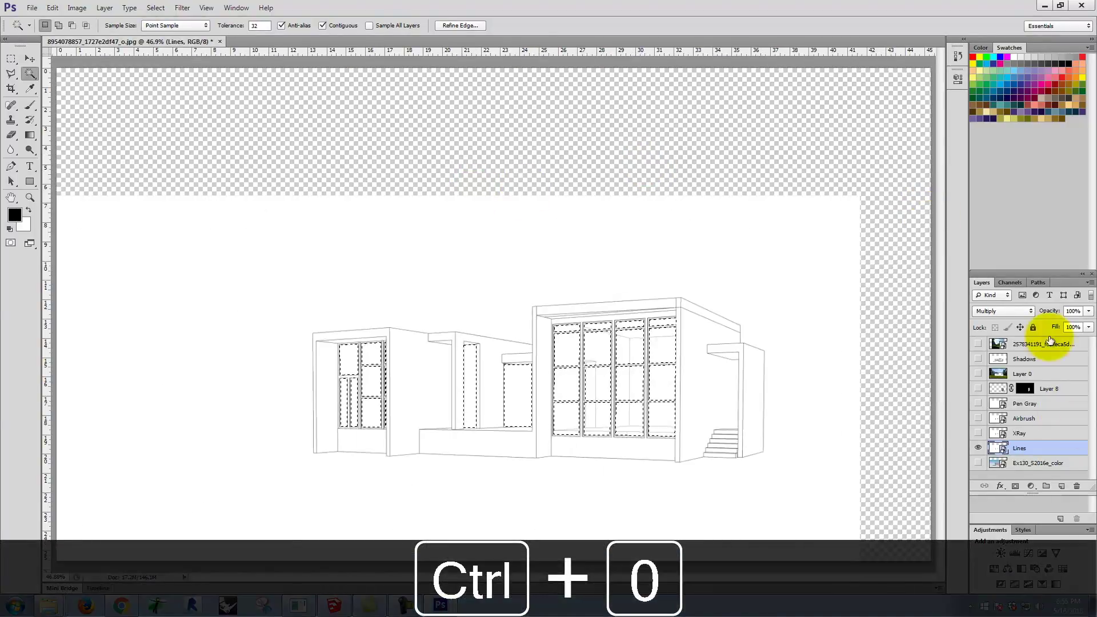
pyautogui.click(1033, 344)
pyautogui.click(979, 345)
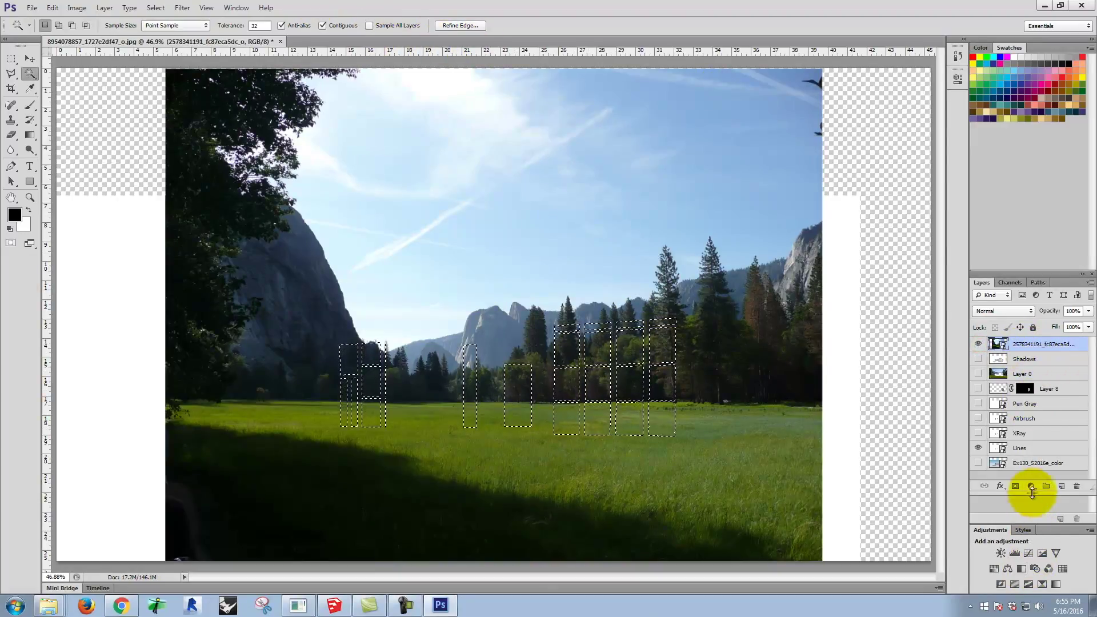
pyautogui.click(1017, 487)
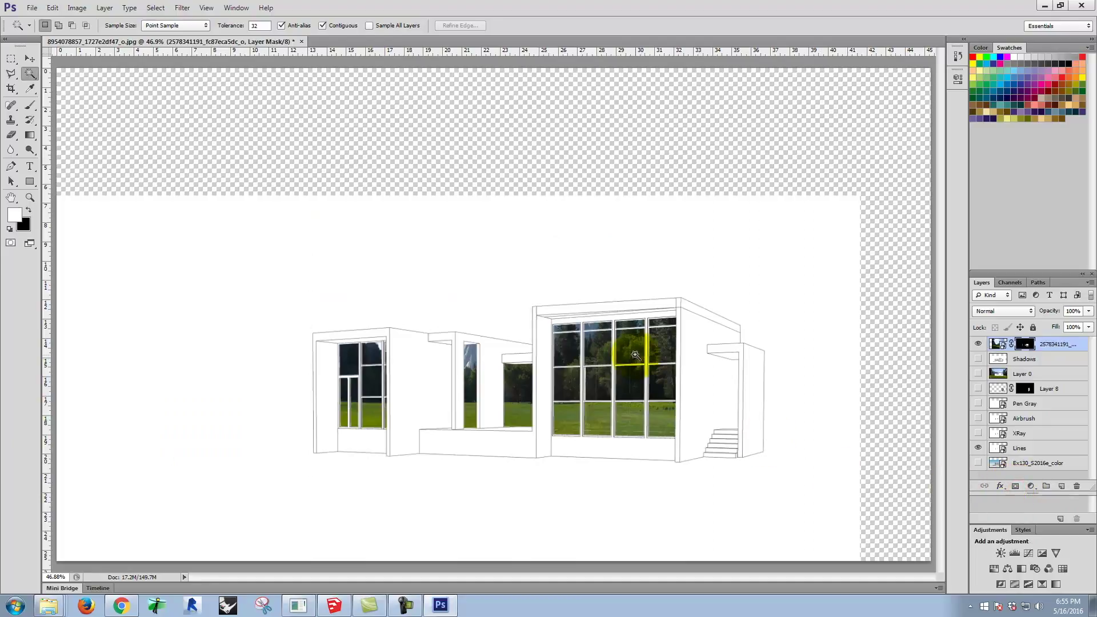
# - Show the Layer 0 meadow background and lower the window reflection layer's opacity to 63%
pyautogui.click(979, 374)
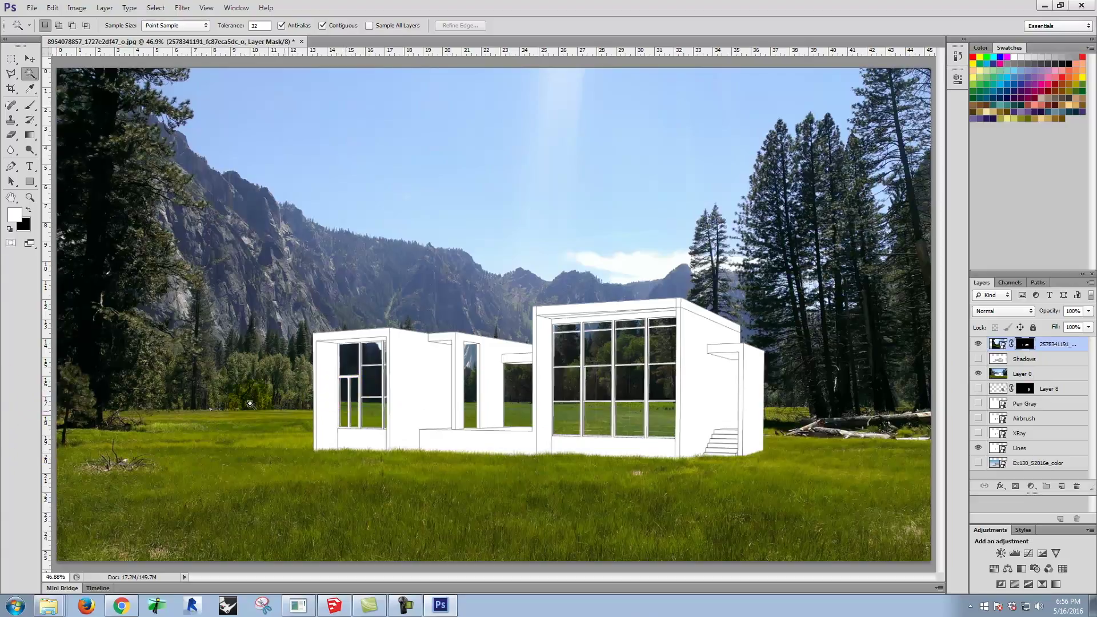
pyautogui.click(716, 443)
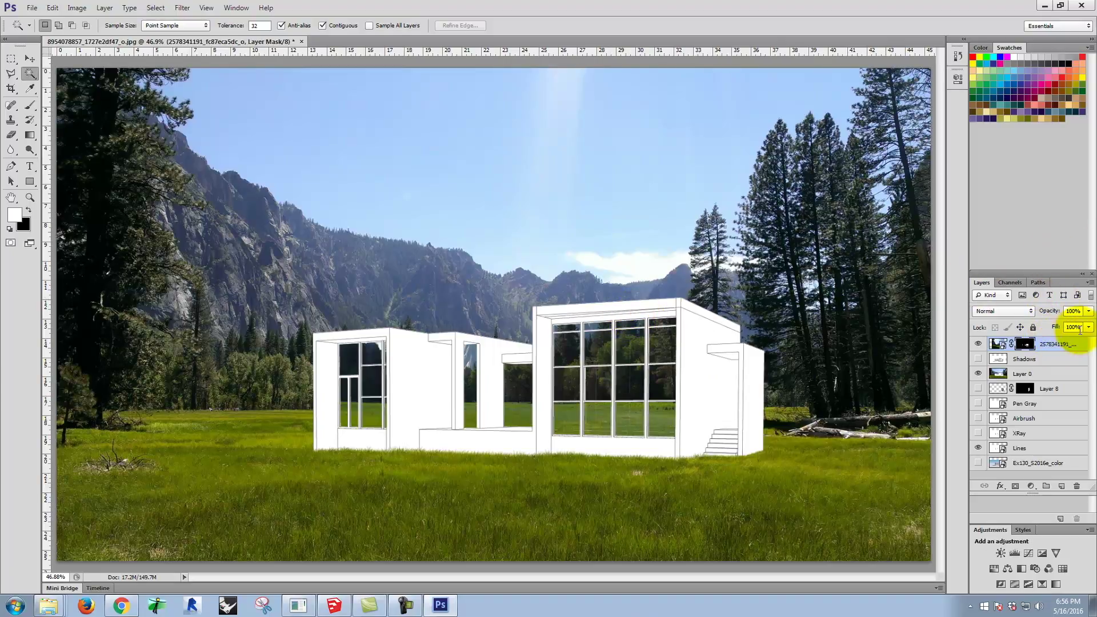
pyautogui.moveTo(1073, 327); pyautogui.dragTo(1061, 327)
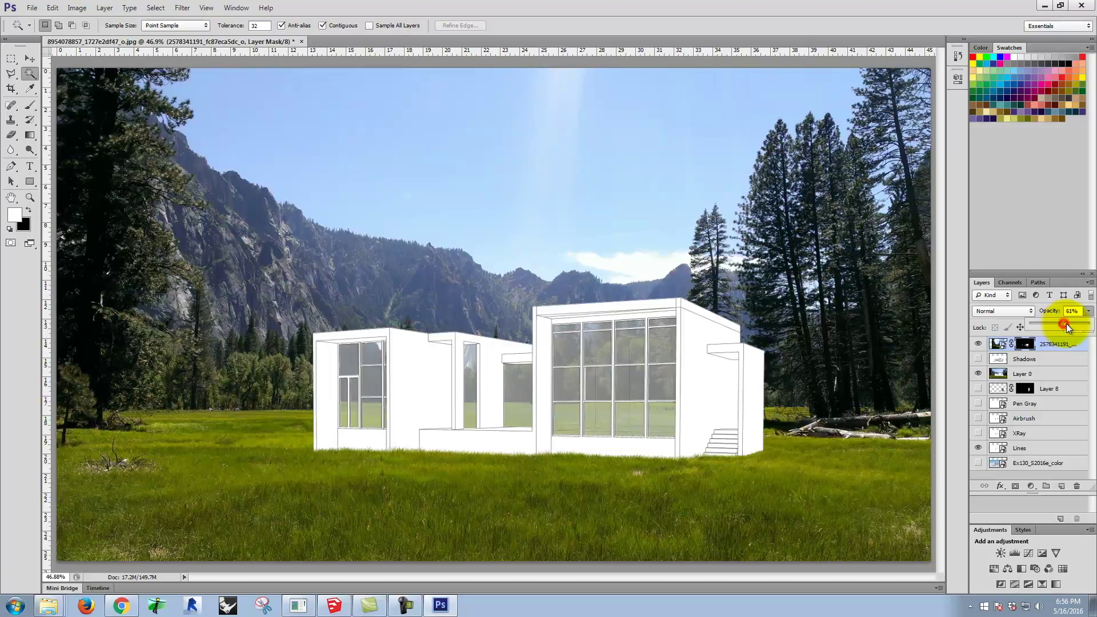
pyautogui.moveTo(1067, 323); pyautogui.dragTo(1068, 323)
# - Add a Hue/Saturation adjustment layer above the reflection photo and set its hue to +45
pyautogui.click(104, 8)
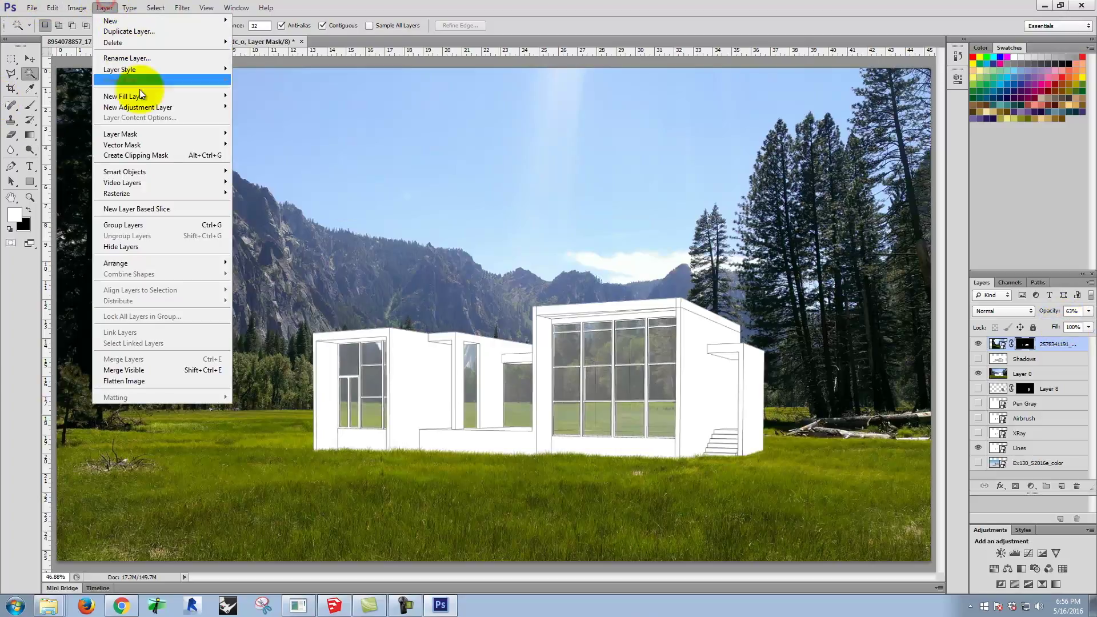
pyautogui.moveTo(146, 105)
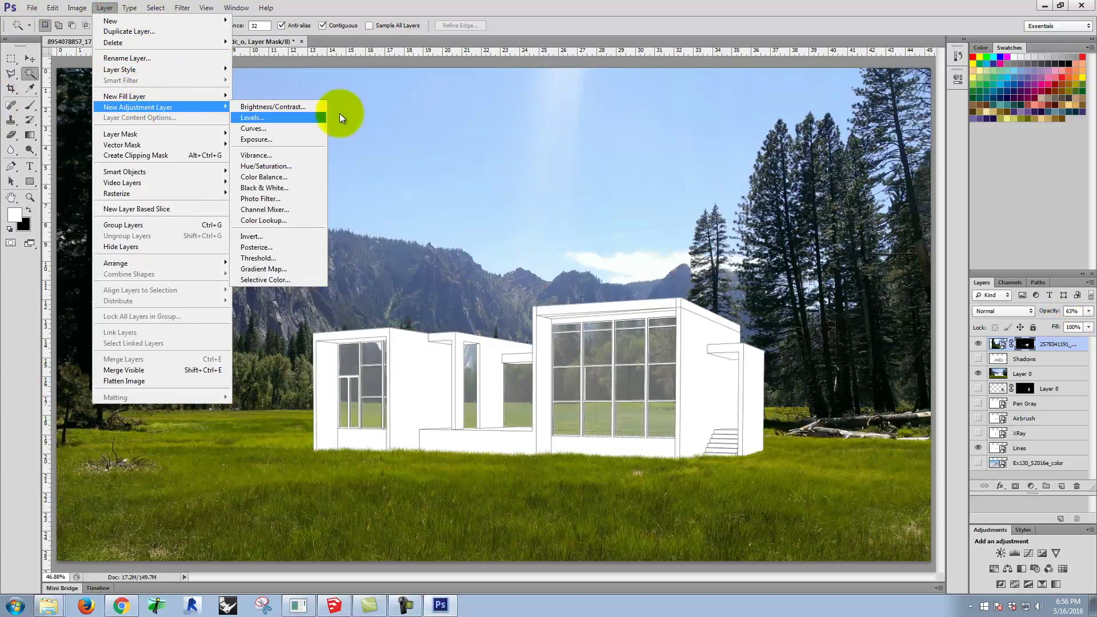
pyautogui.click(287, 167)
pyautogui.click(585, 210)
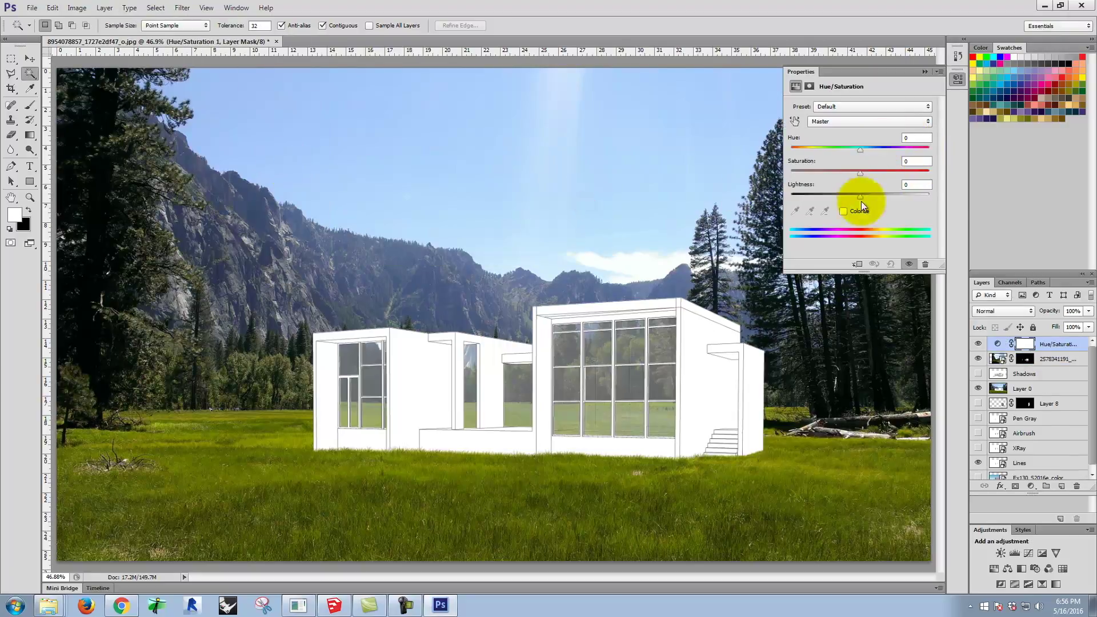
pyautogui.moveTo(866, 150); pyautogui.dragTo(883, 152)
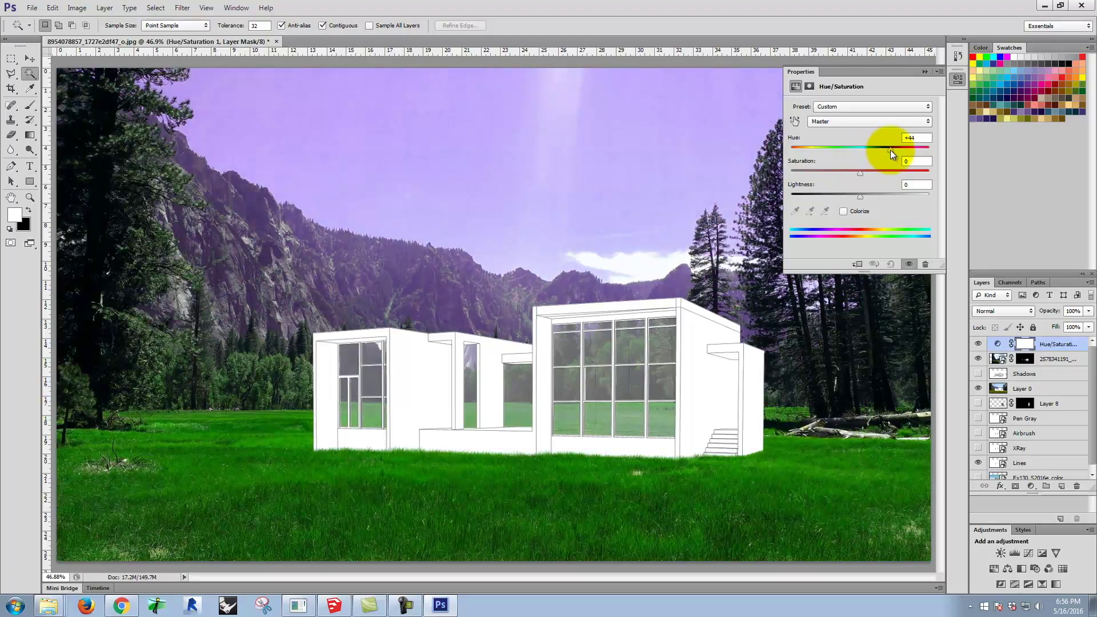
pyautogui.moveTo(891, 150); pyautogui.dragTo(892, 149)
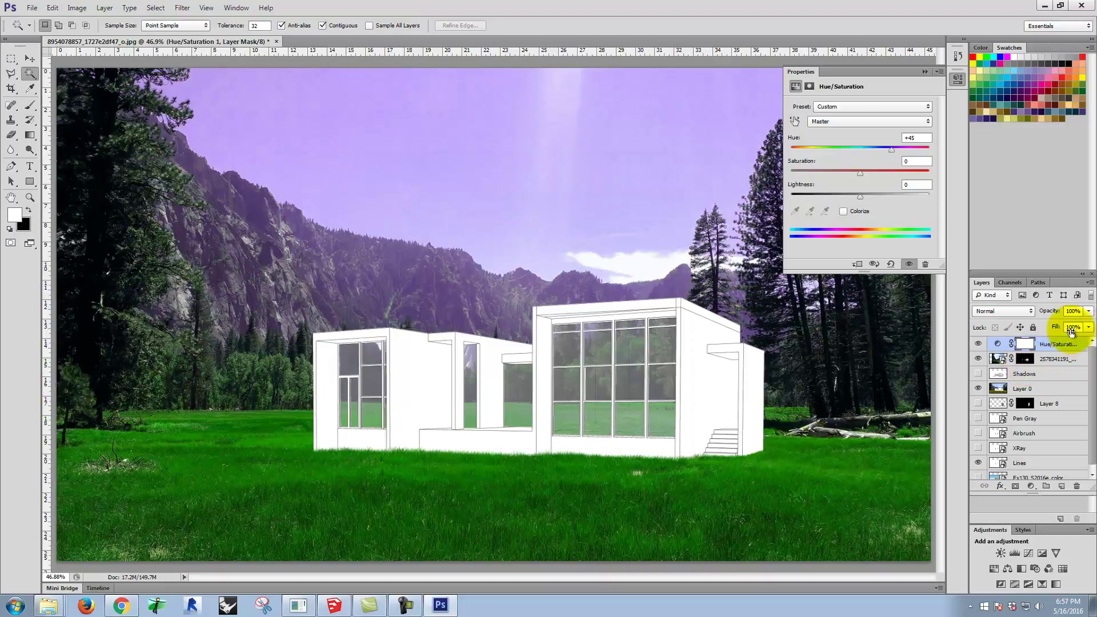
# - Clip the Hue/Saturation adjustment to the reflection photo layer and set its hue to -1
pyautogui.hotkey('ctrl', 'alt', 'g')
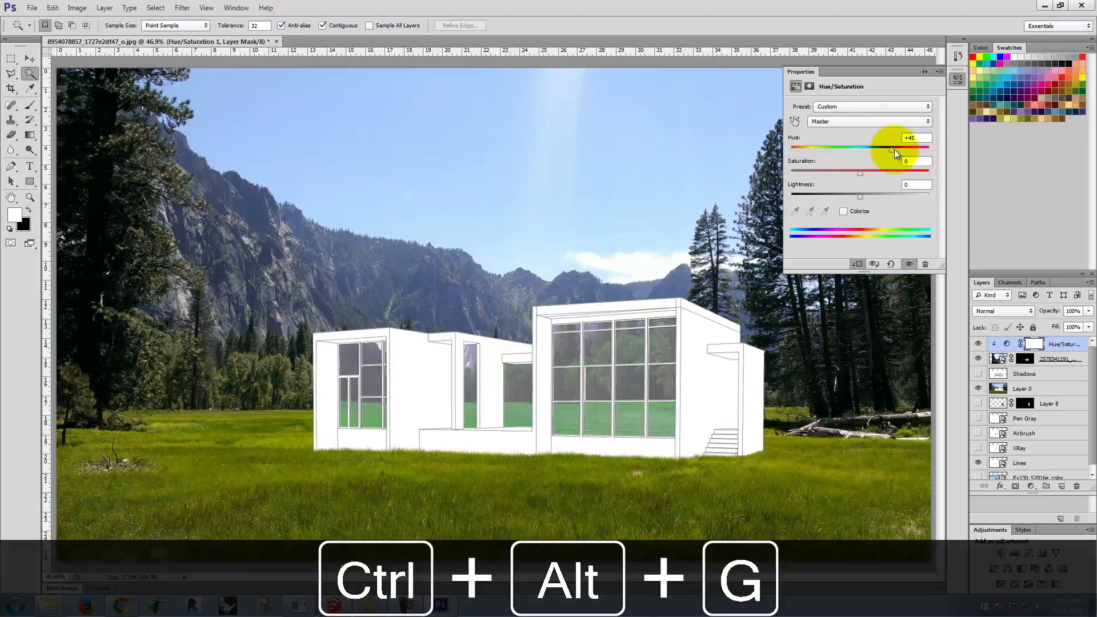
pyautogui.moveTo(894, 149); pyautogui.dragTo(887, 150)
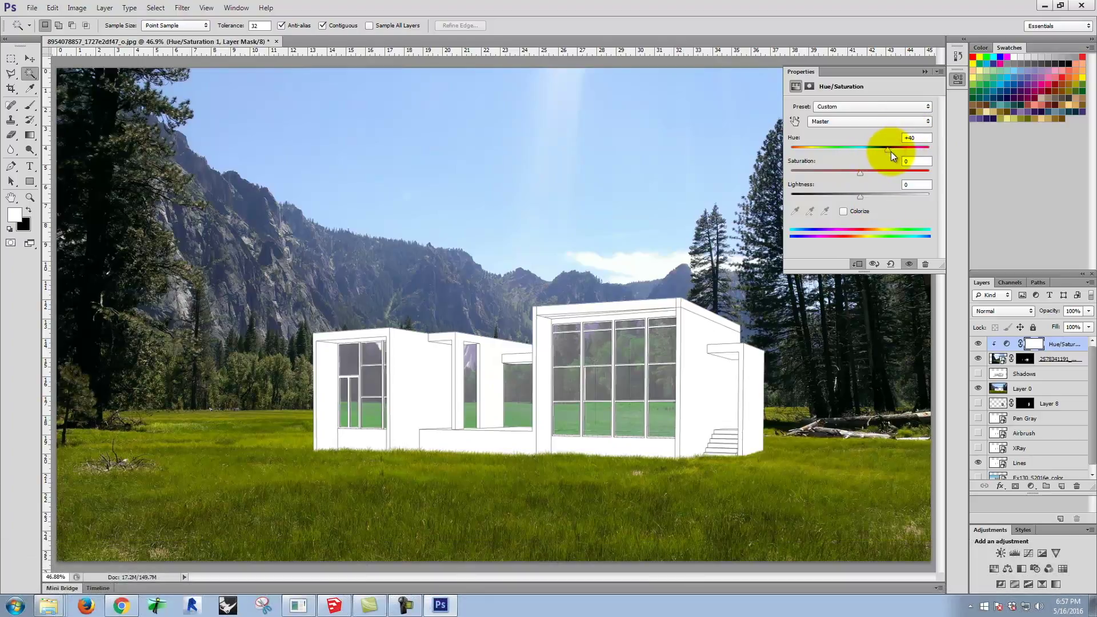
pyautogui.moveTo(890, 153); pyautogui.dragTo(860, 150)
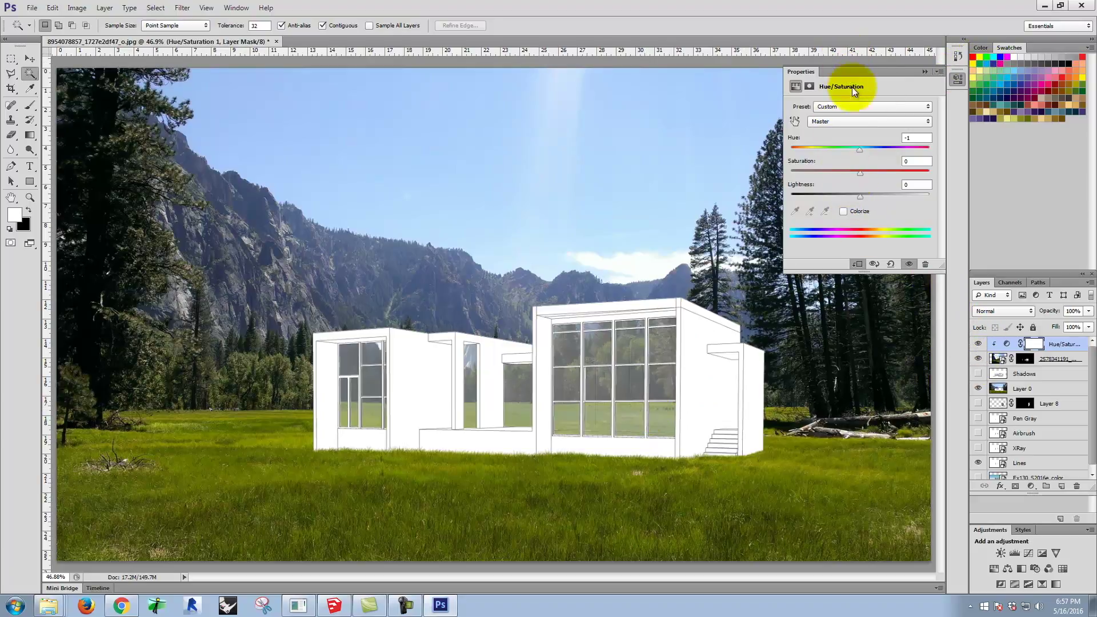
pyautogui.click(924, 72)
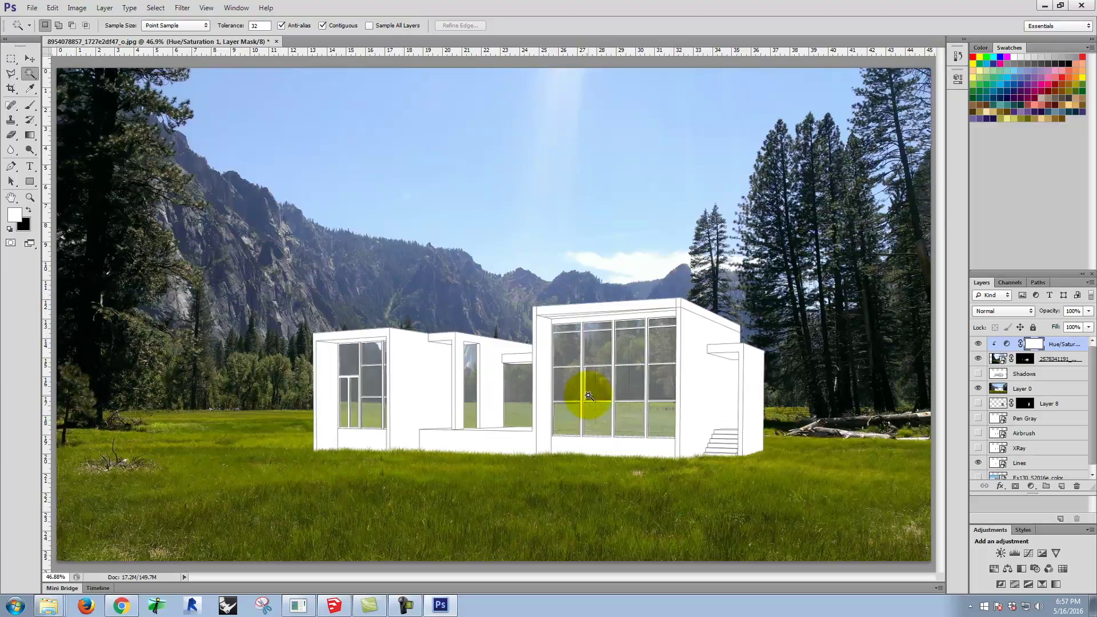
# - Select the unfilled glass sliver beside the large window's second-column middle pane, using the Lines layer
pyautogui.hotkey('ctrl', '=')
pyautogui.hotkey('ctrl', '=')
pyautogui.hotkey('ctrl', '=')
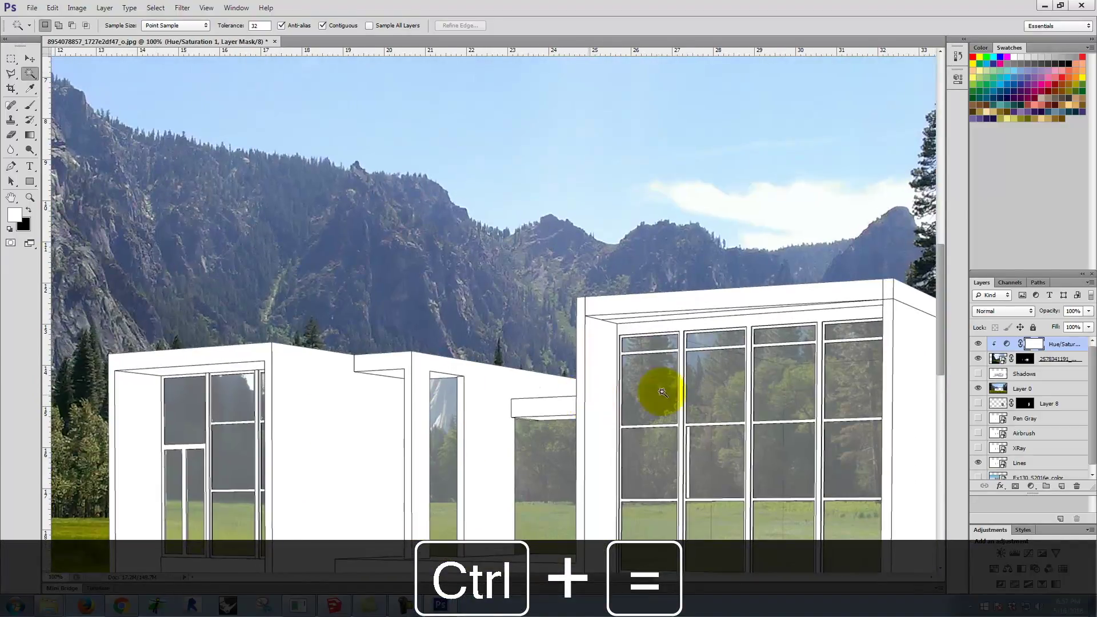
pyautogui.press('space')
pyautogui.moveTo(753, 448); pyautogui.dragTo(594, 269)
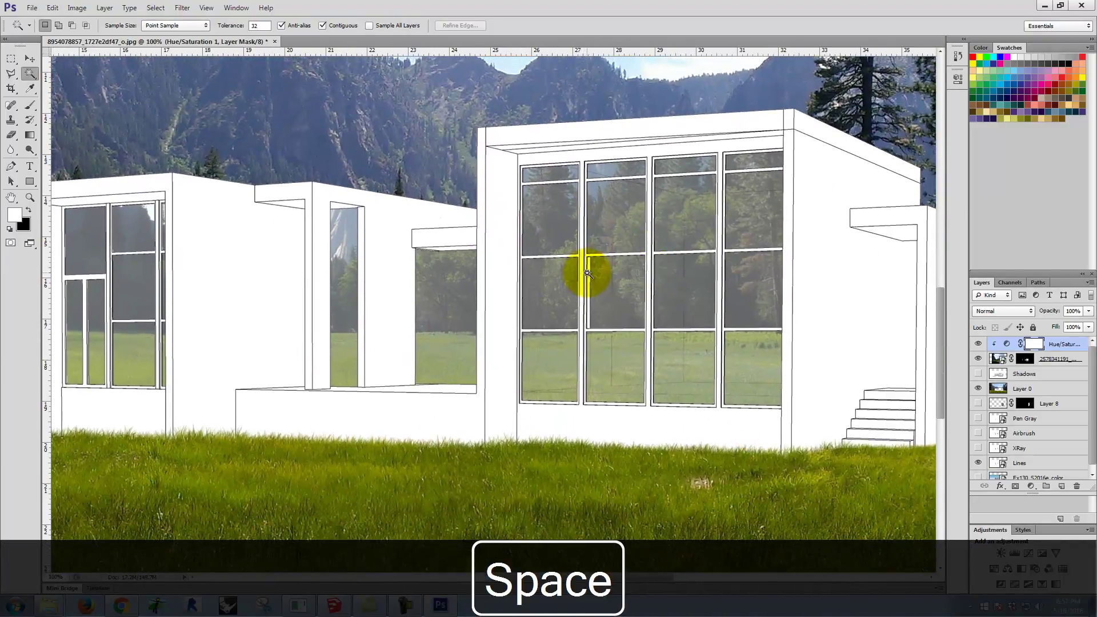
pyautogui.click(592, 273)
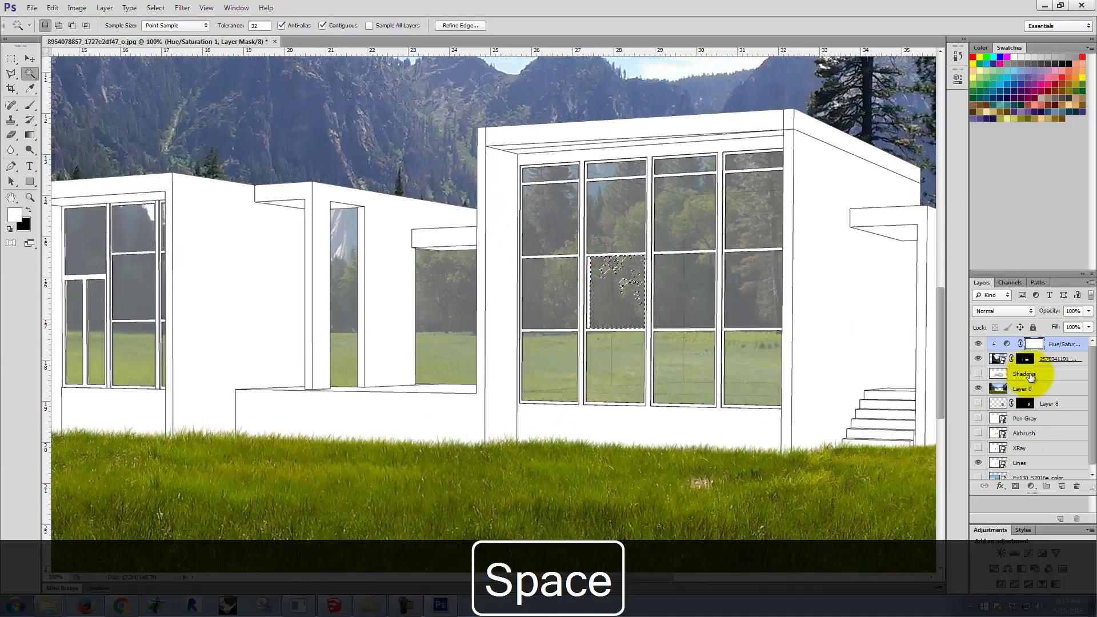
pyautogui.click(1023, 463)
pyautogui.press('x')
pyautogui.click(588, 272)
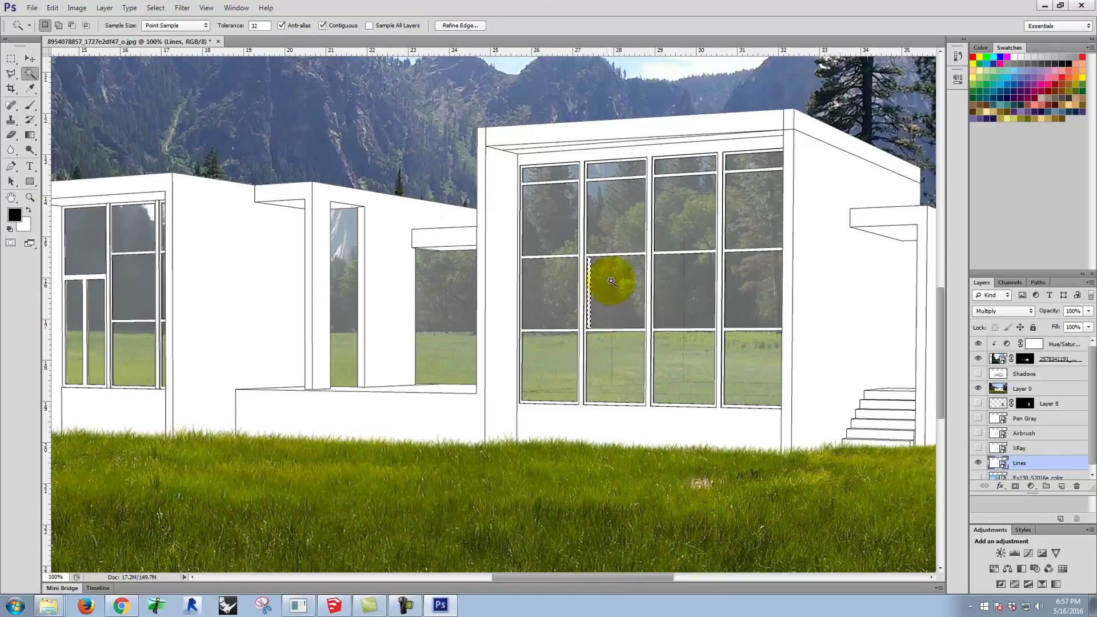
# - Paint the selected sliver white on the reflection layer's mask with a hard 60 px brush, and clear the selection
pyautogui.click(1026, 359)
pyautogui.press('x')
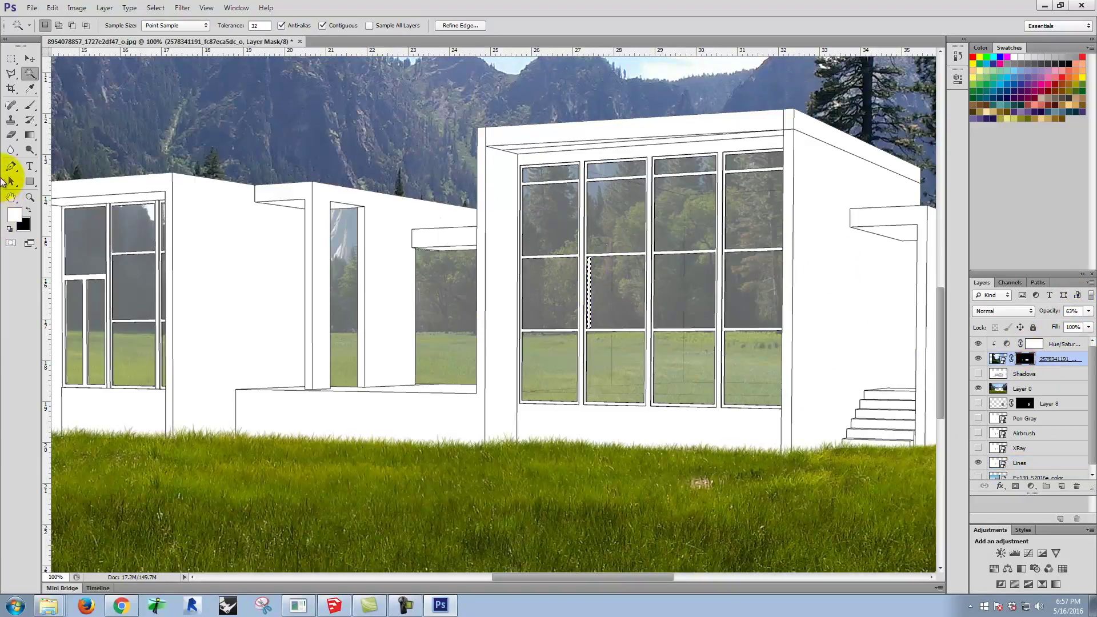
pyautogui.click(29, 210)
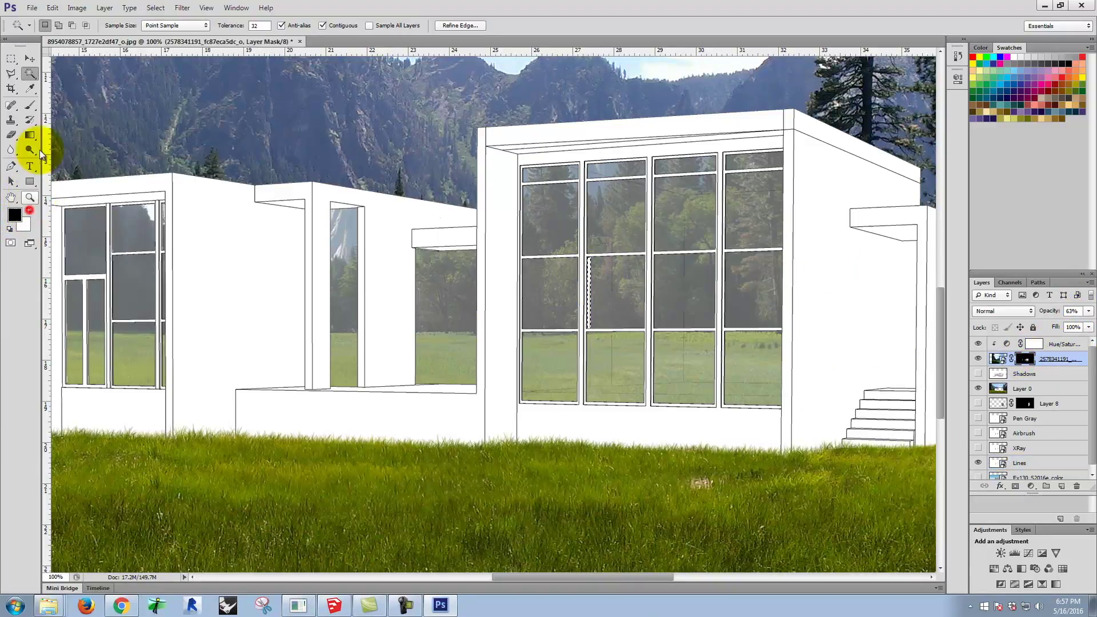
pyautogui.click(30, 106)
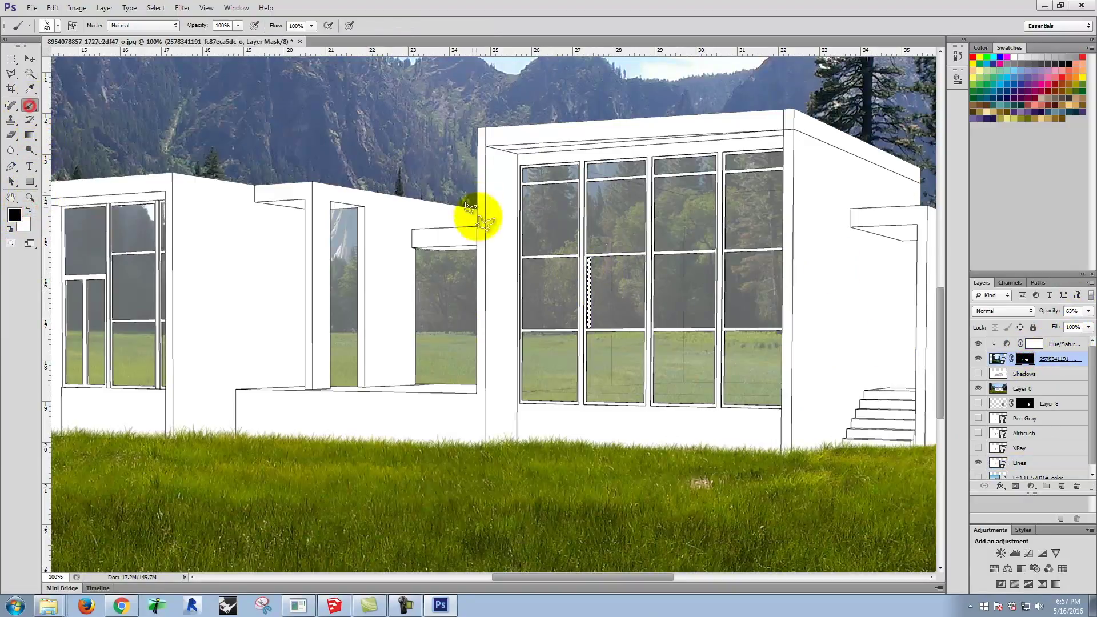
pyautogui.click(57, 25)
pyautogui.click(78, 114)
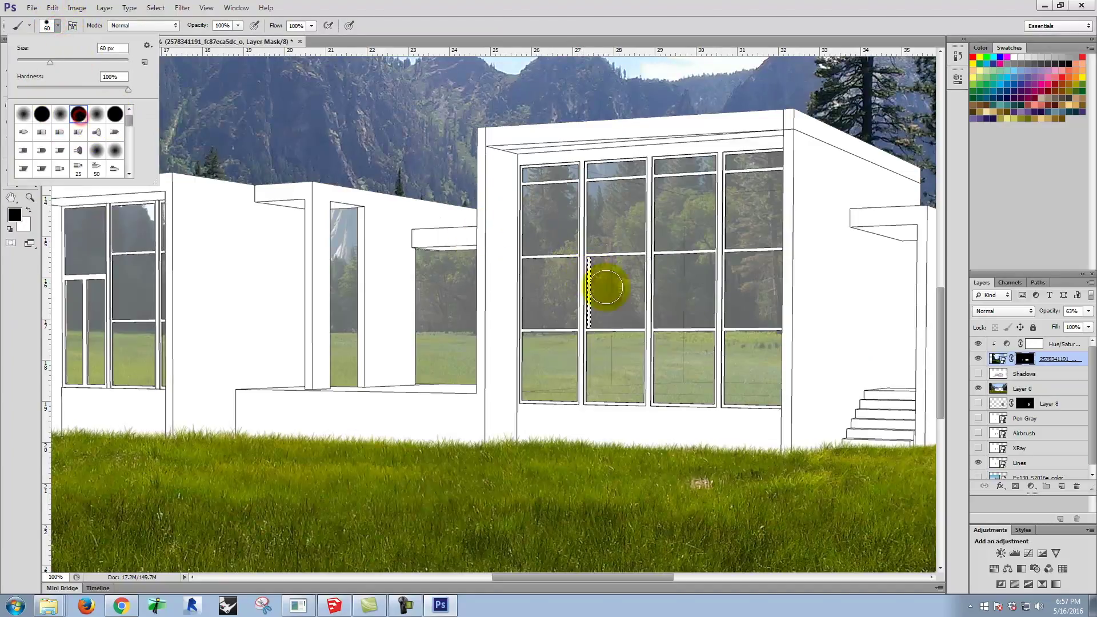
pyautogui.click(581, 238)
pyautogui.click(1024, 359)
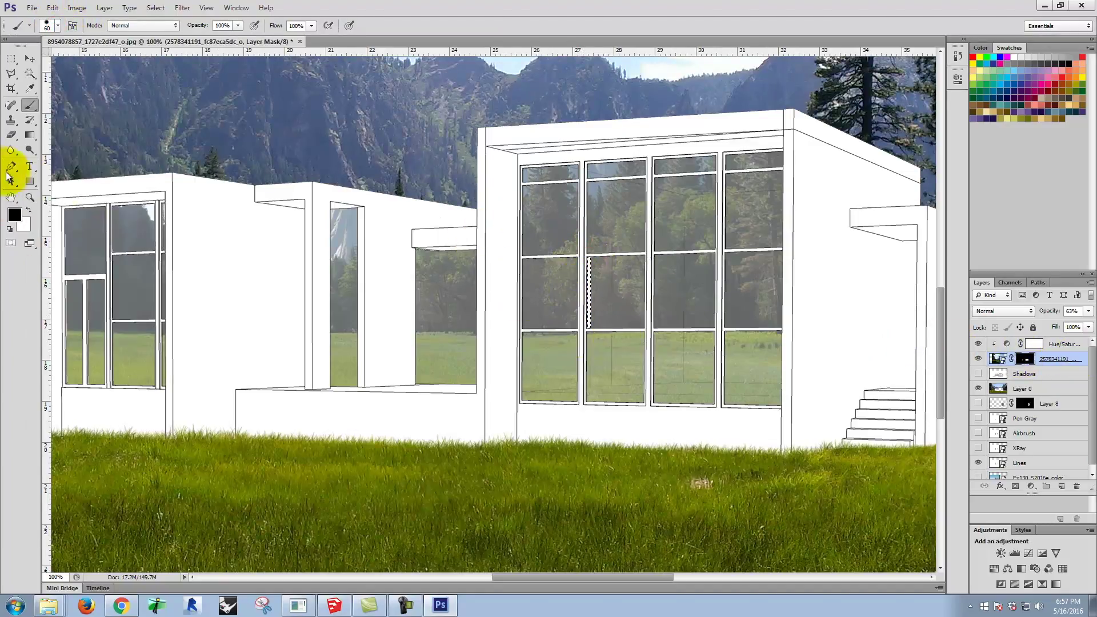
pyautogui.click(30, 211)
pyautogui.click(596, 244)
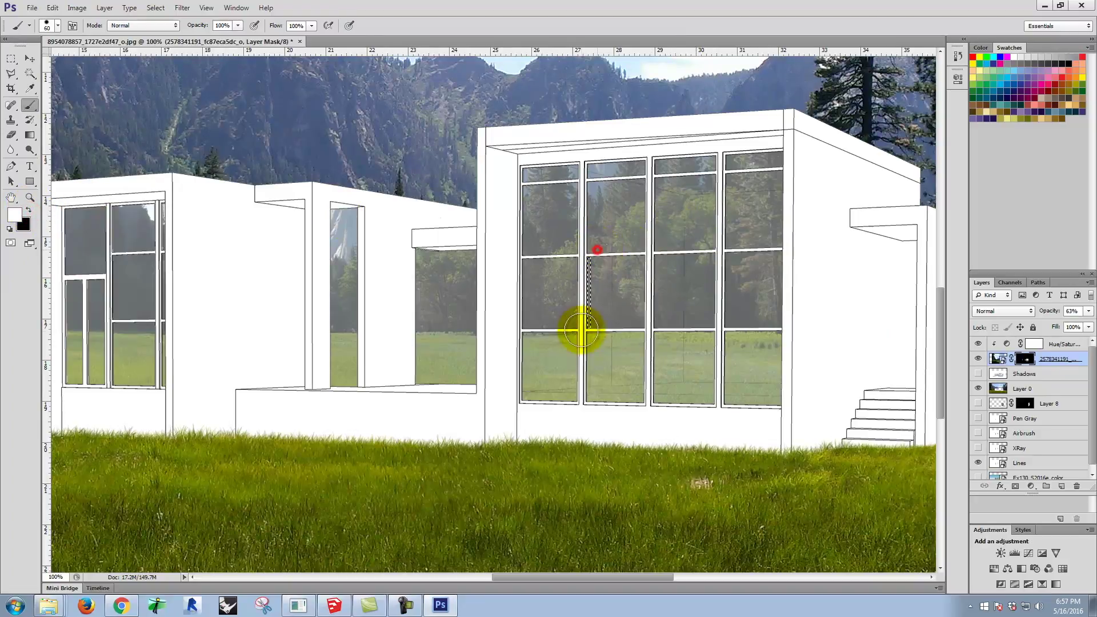
pyautogui.click(11, 58)
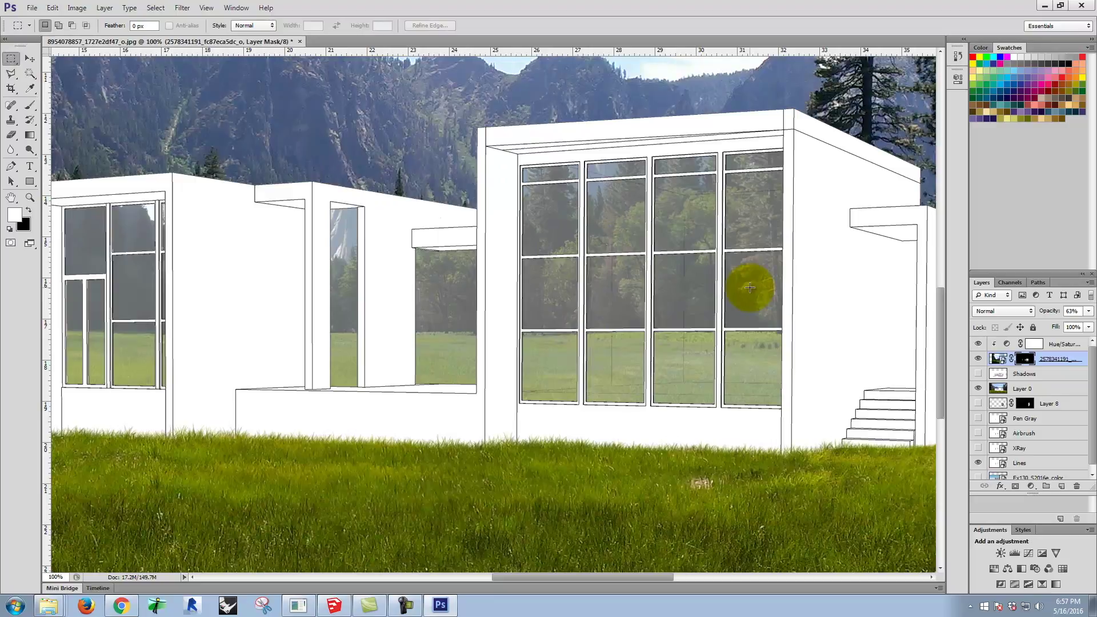
pyautogui.hotkey('ctrl', '-')
pyautogui.hotkey('ctrl', '-')
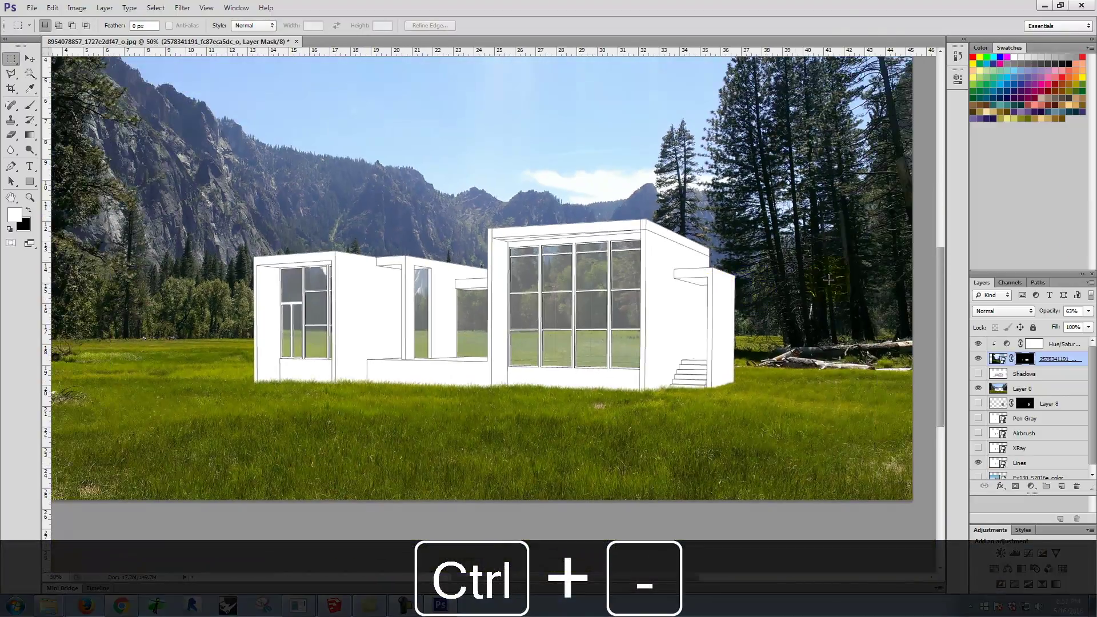
pyautogui.click(978, 372)
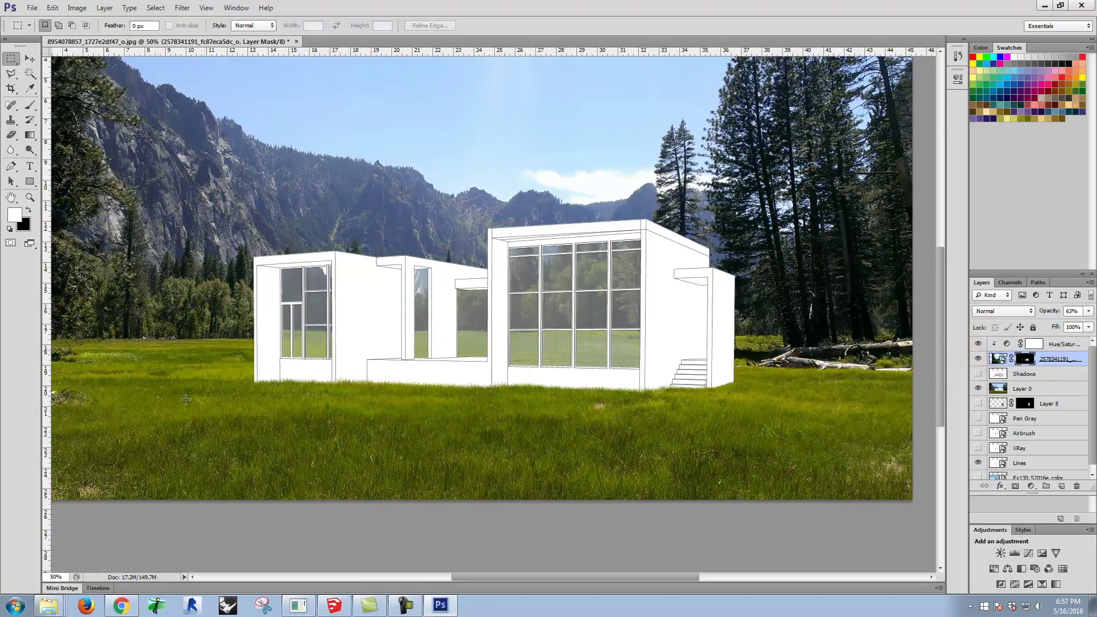
# - Switch to Chrome and open the people collage images on the Digital Tools for Designers & Architects site
pyautogui.click(121, 606)
pyautogui.click(35, 8)
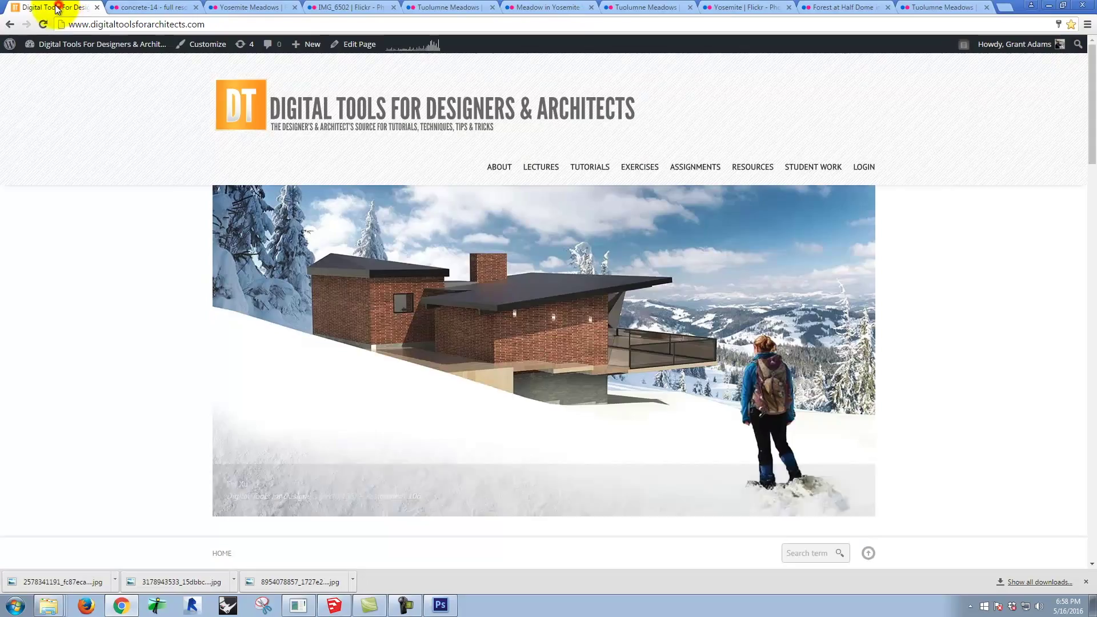
pyautogui.moveTo(764, 166)
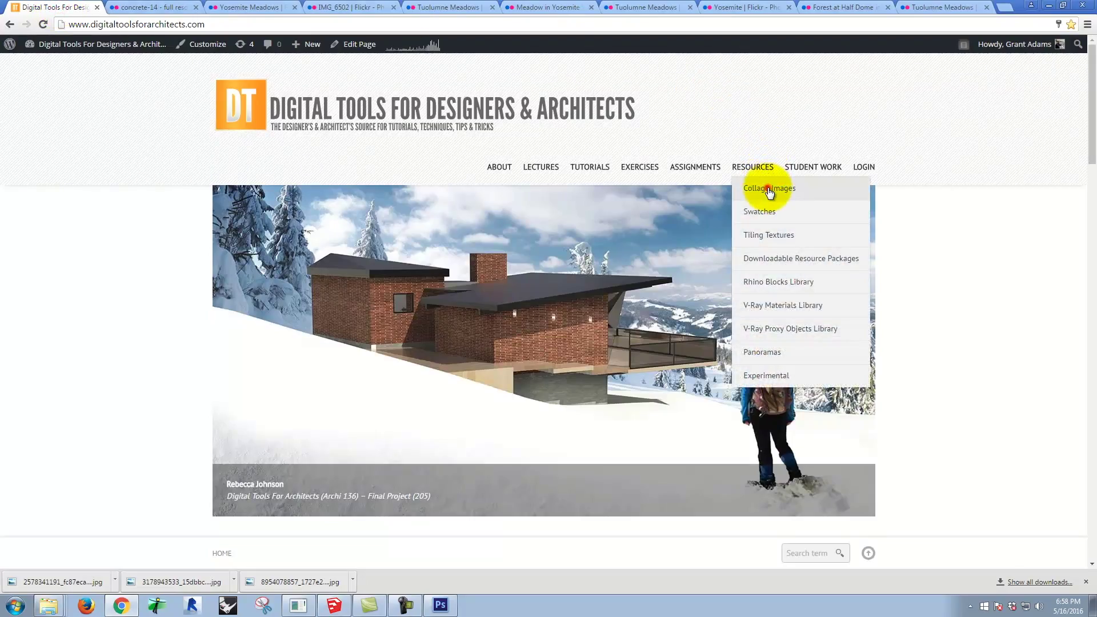
pyautogui.click(767, 187)
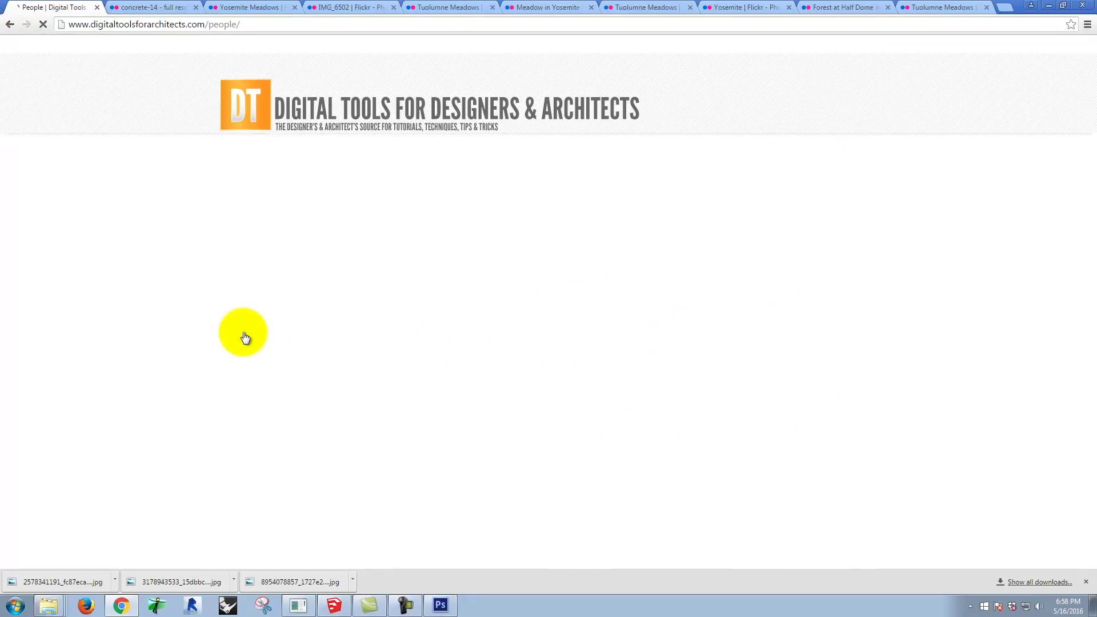
# - Try to open the full listing of male cut-outs from the people collage page
pyautogui.scroll(-13, 559, 365)
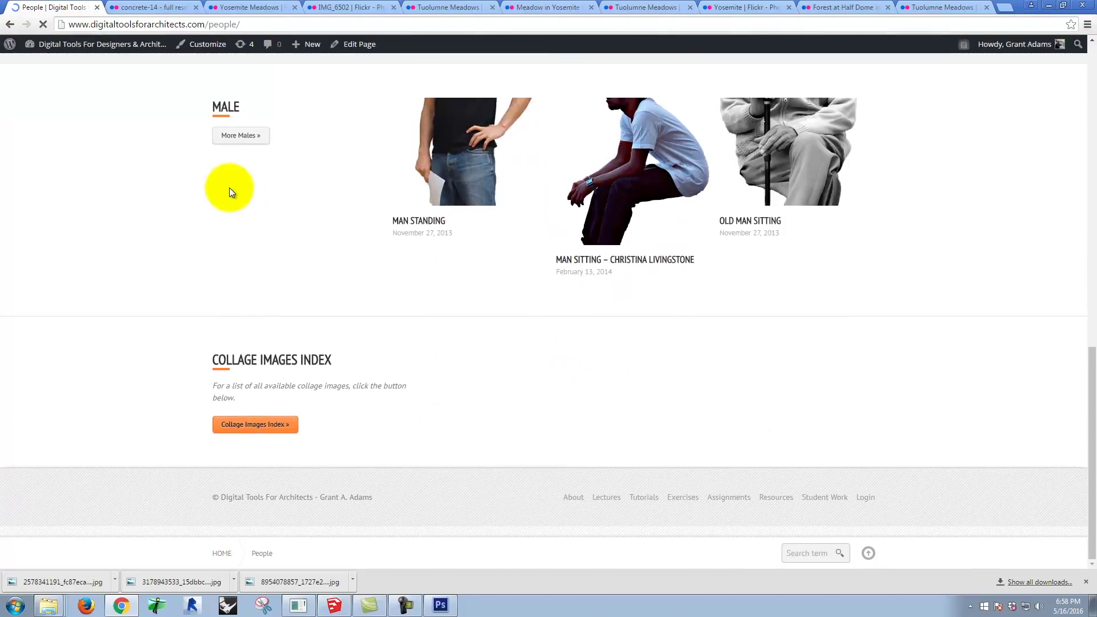
pyautogui.click(259, 135)
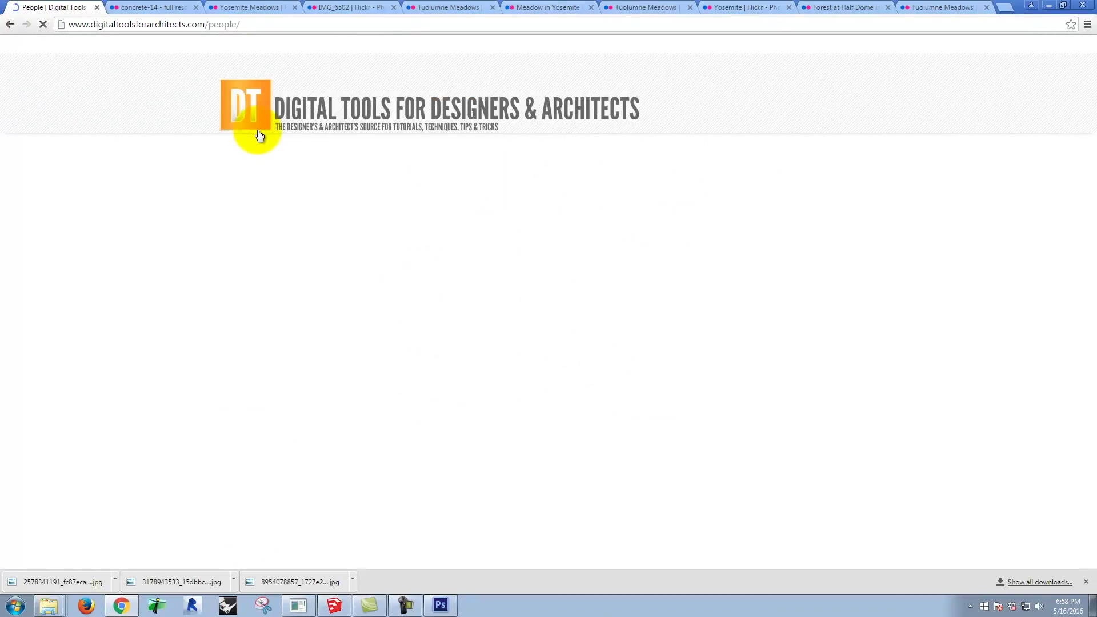
pyautogui.scroll(-6, 677, 152)
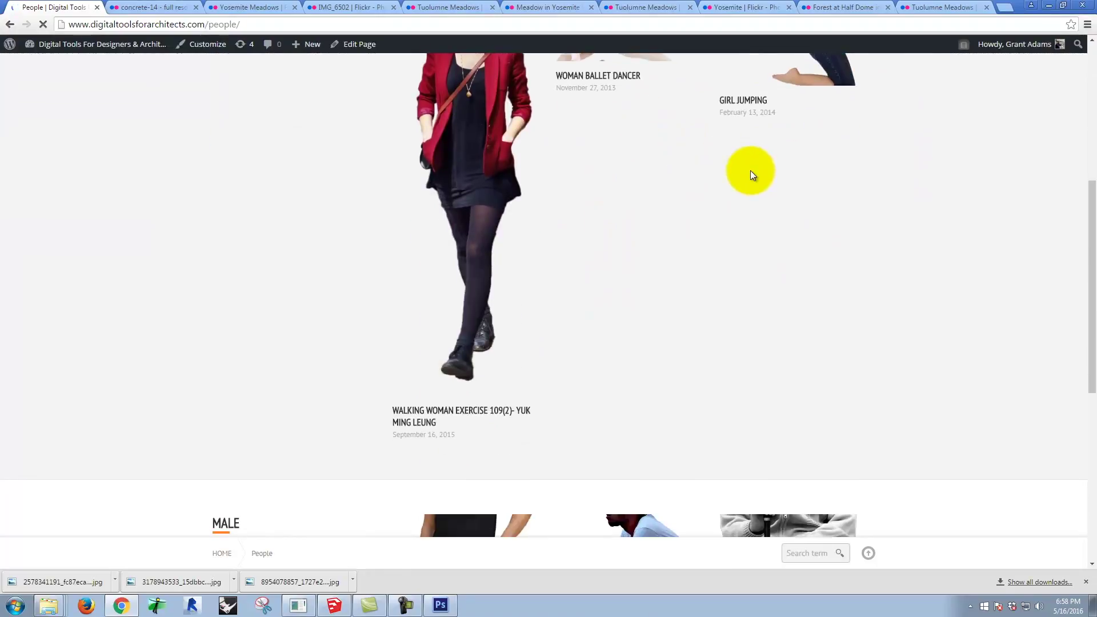
pyautogui.scroll(-7, 751, 171)
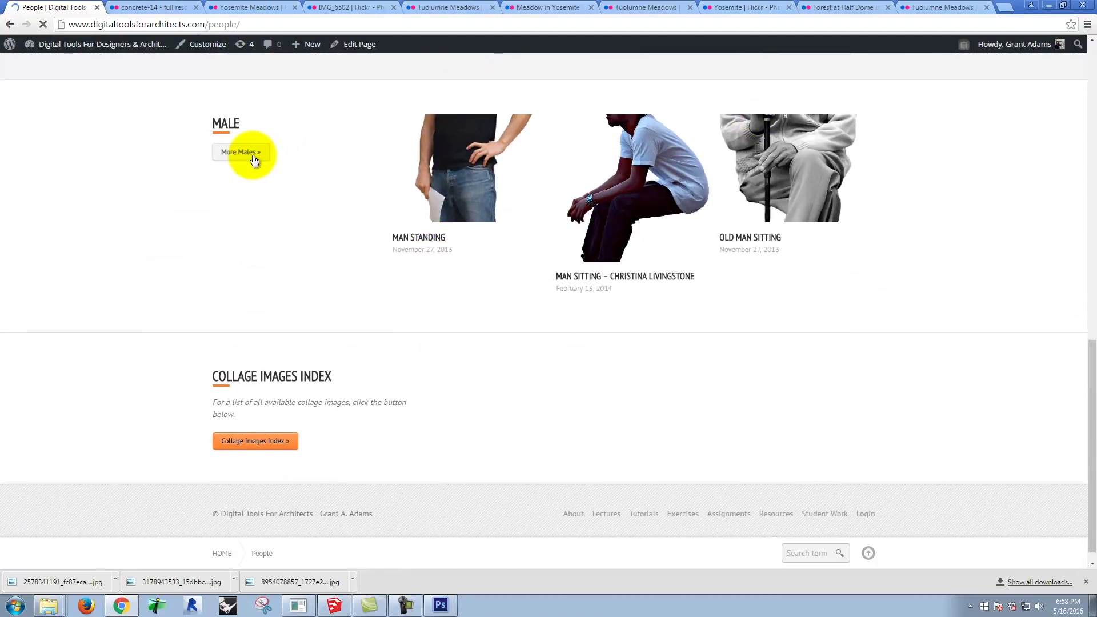
pyautogui.click(254, 157)
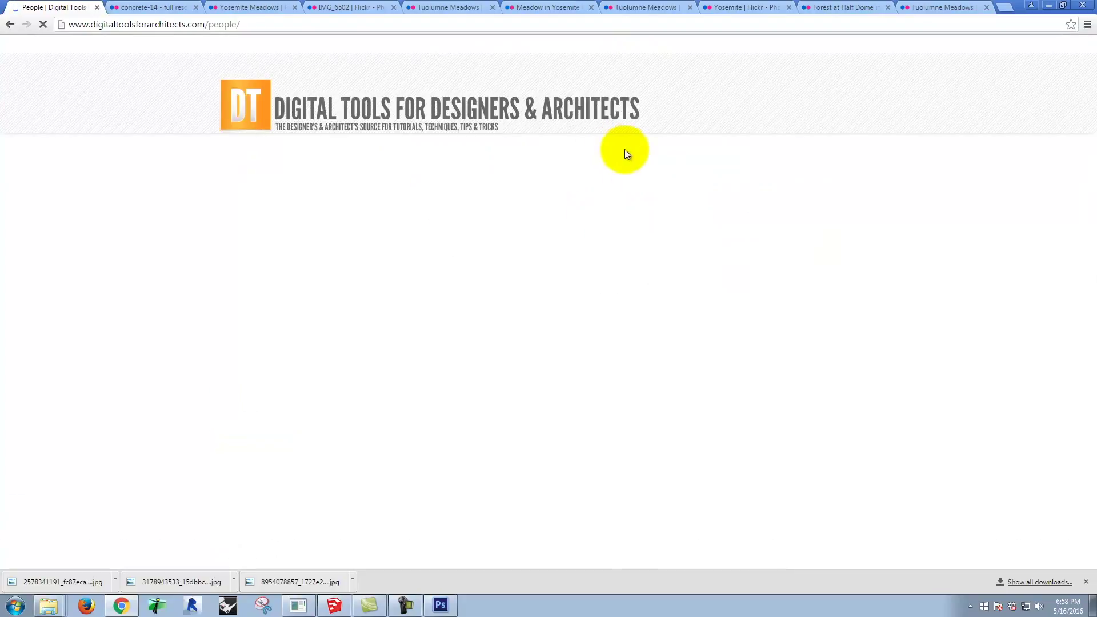
# - Open the listing of female collage images by popularity from the people page
pyautogui.scroll(-8, 619, 261)
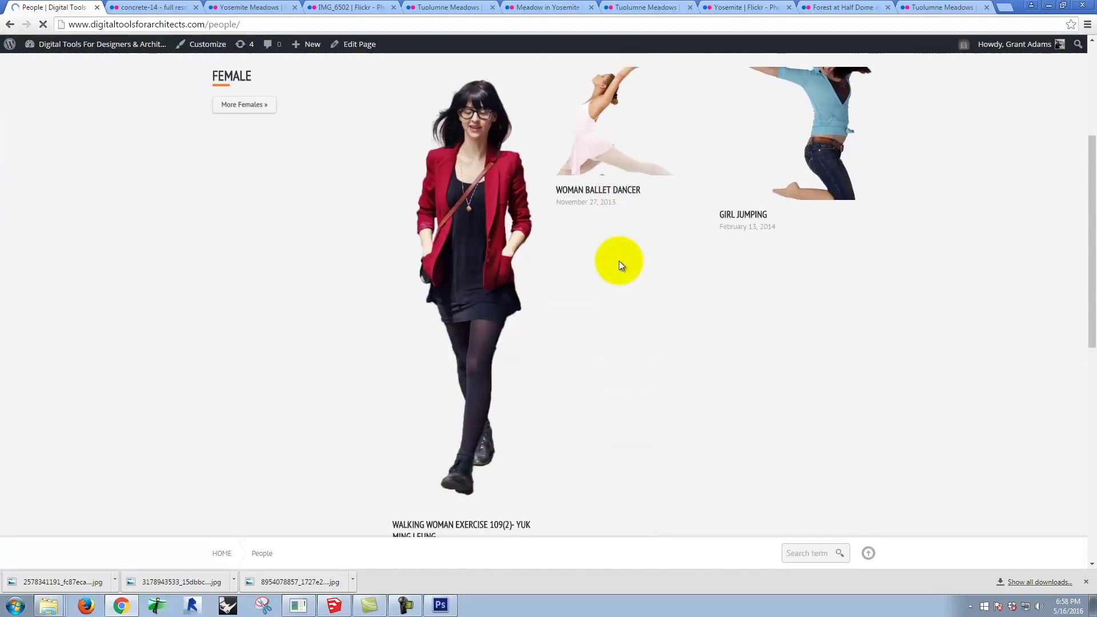
pyautogui.scroll(8, 619, 260)
pyautogui.click(237, 220)
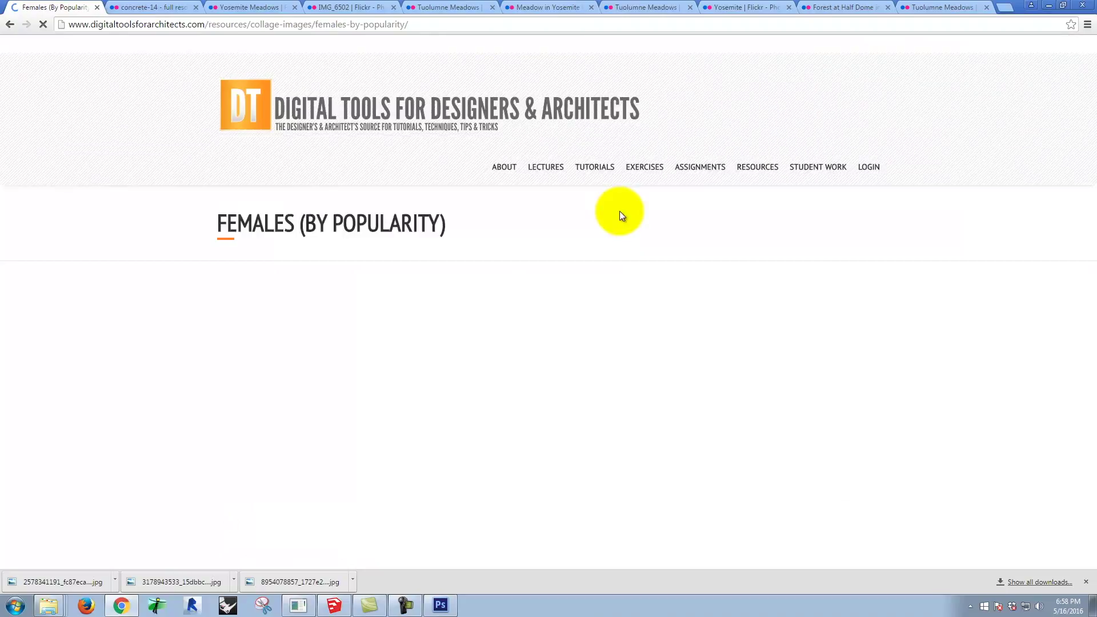
# - Look through the female cut-outs for a figure suited to the meadow scene
pyautogui.scroll(-3, 621, 217)
pyautogui.scroll(-10, 755, 247)
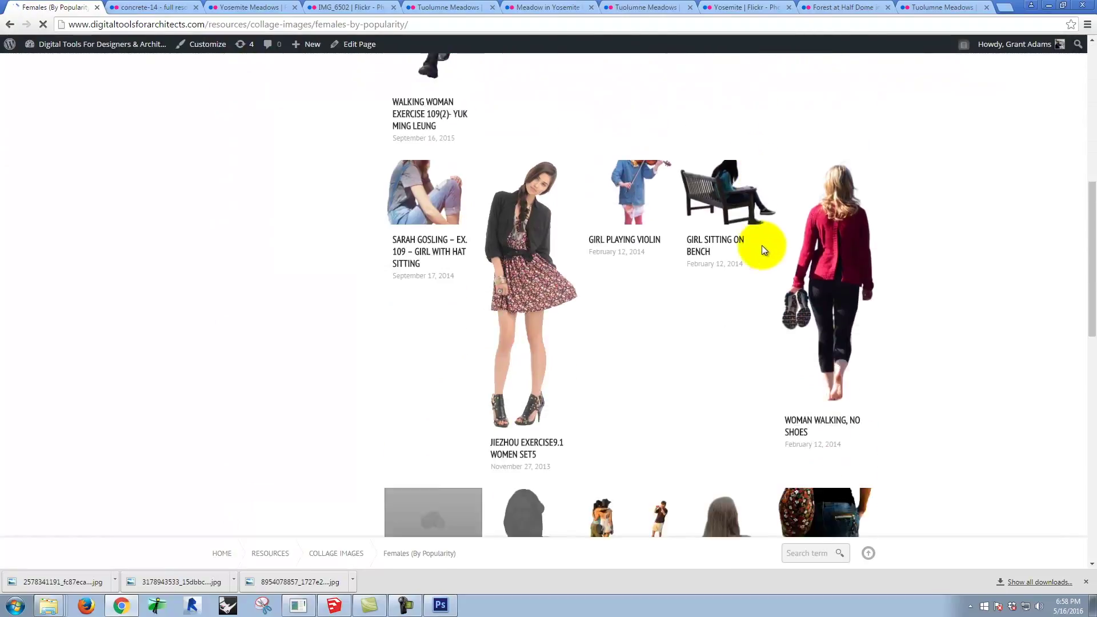
pyautogui.scroll(-7, 961, 277)
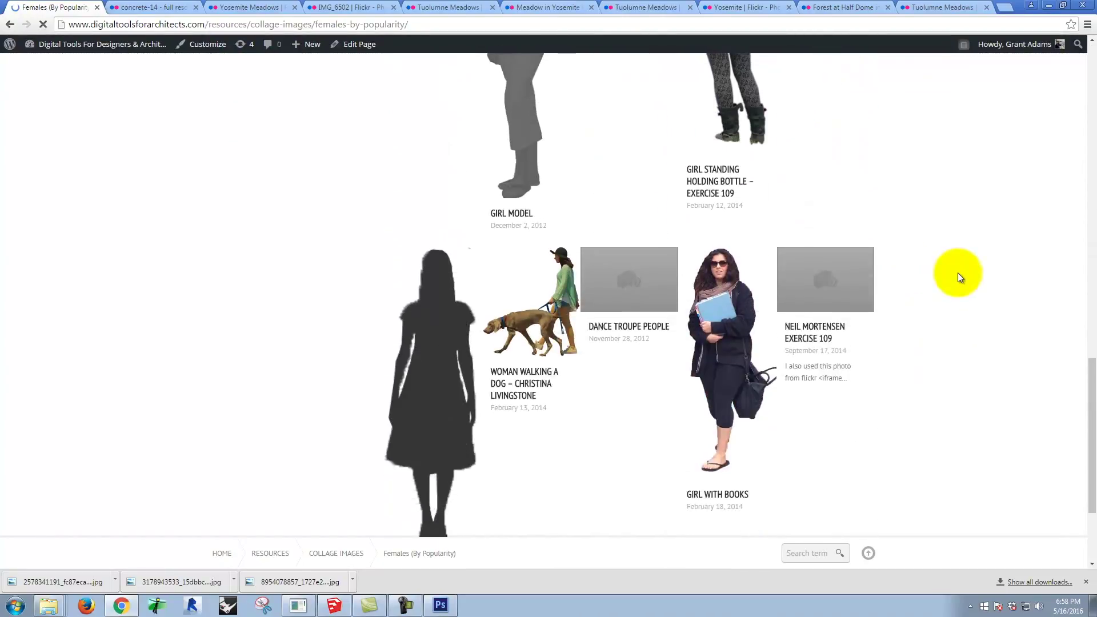
pyautogui.scroll(2, 958, 273)
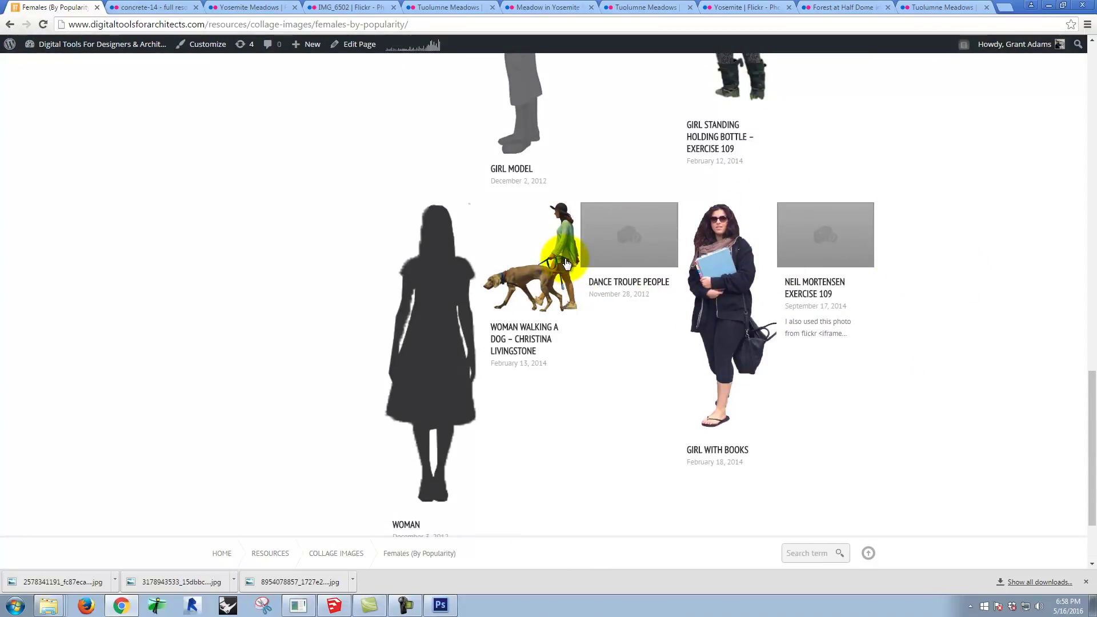
pyautogui.scroll(11, 566, 263)
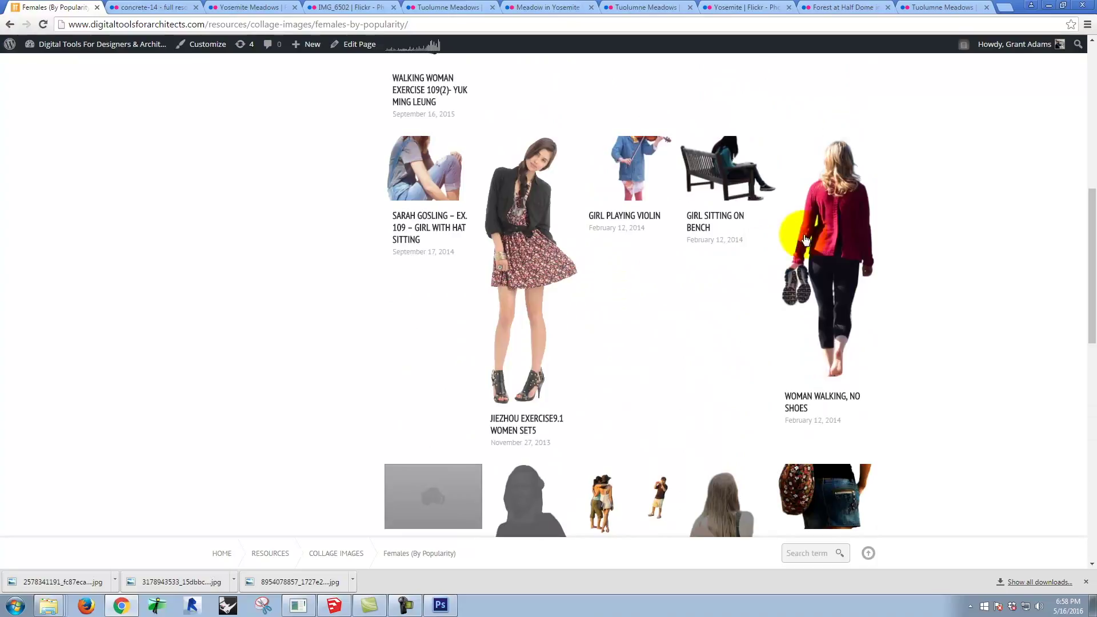
pyautogui.scroll(4, 740, 275)
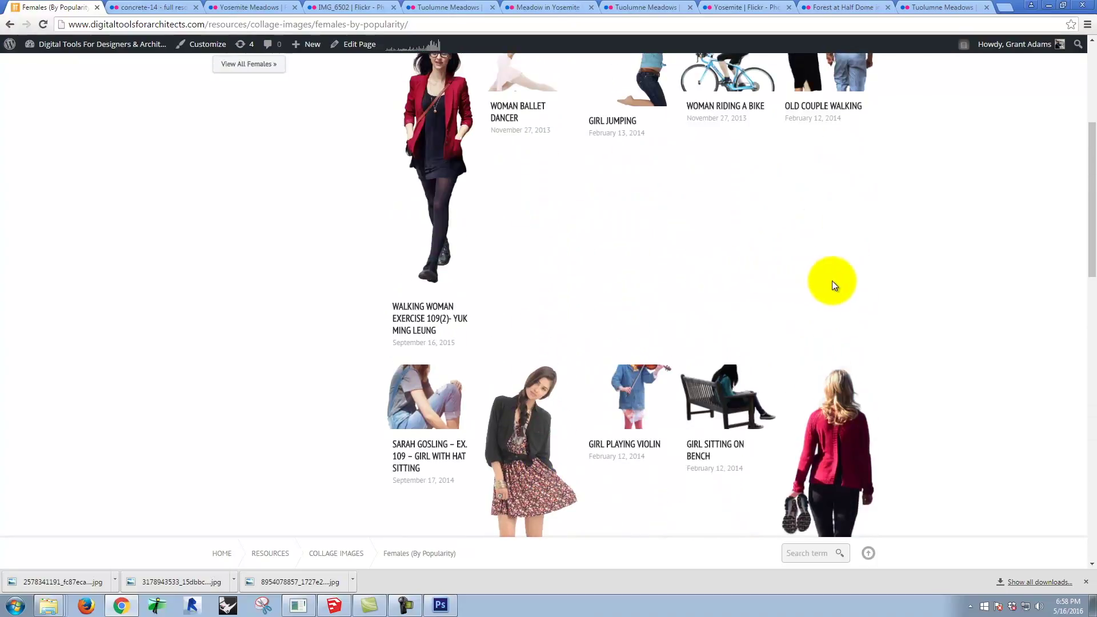
pyautogui.scroll(4, 830, 280)
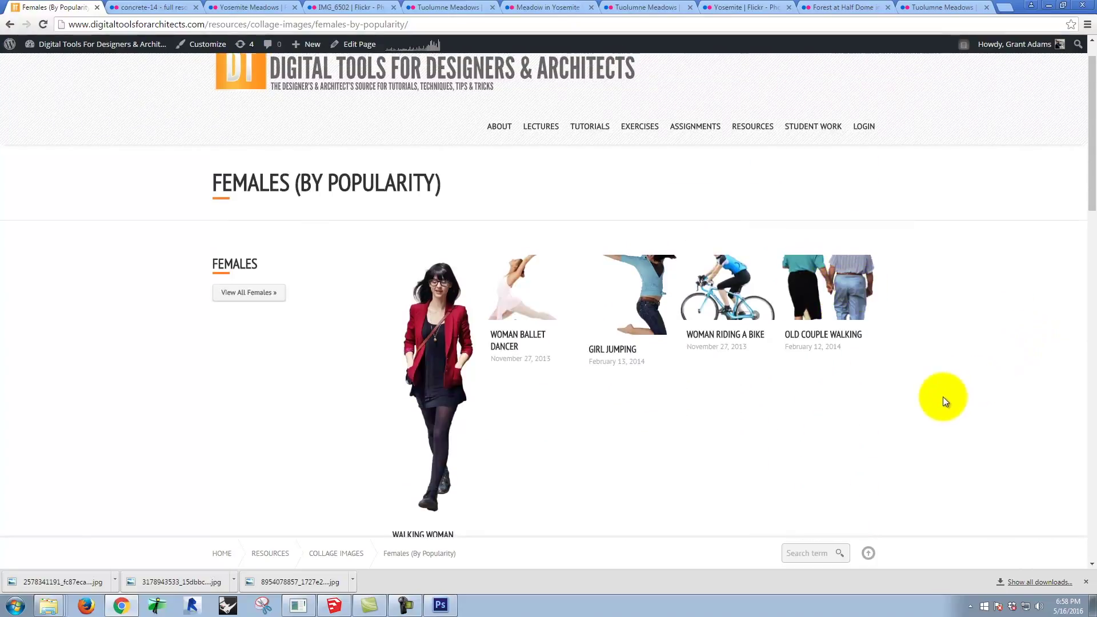
# - Try to open the complete female collection, and go back to the listing by popularity
pyautogui.scroll(-1, 572, 332)
pyautogui.click(236, 234)
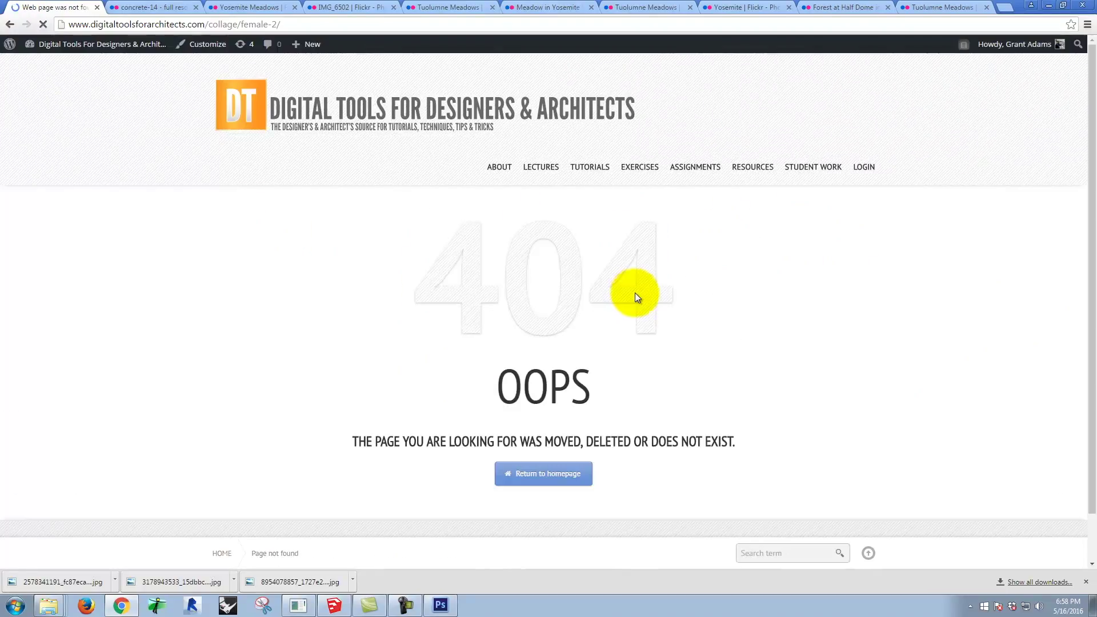
pyautogui.click(10, 25)
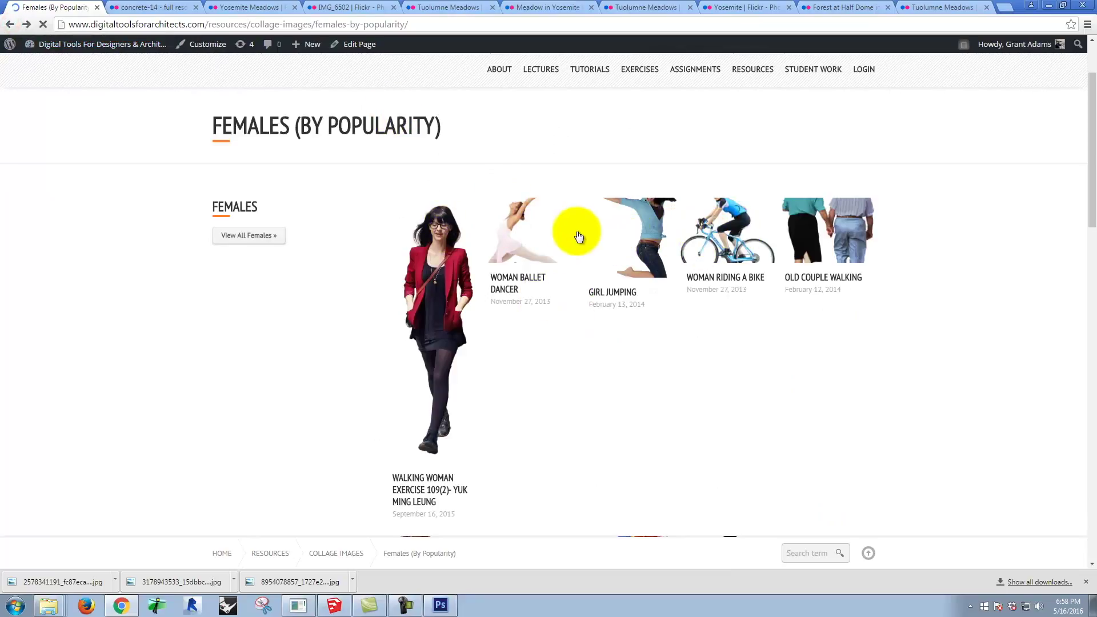
# - Find the woman walking a dog among the female cut-outs and open its post
pyautogui.scroll(-2, 579, 236)
pyautogui.scroll(-3, 588, 238)
pyautogui.scroll(-2, 639, 252)
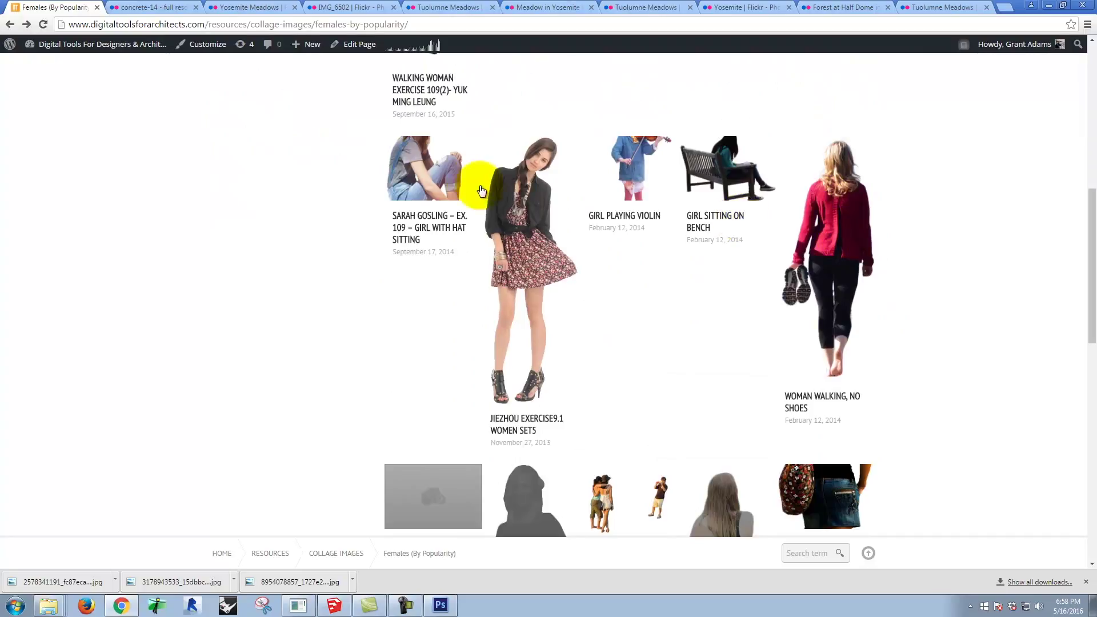
pyautogui.scroll(-3, 823, 245)
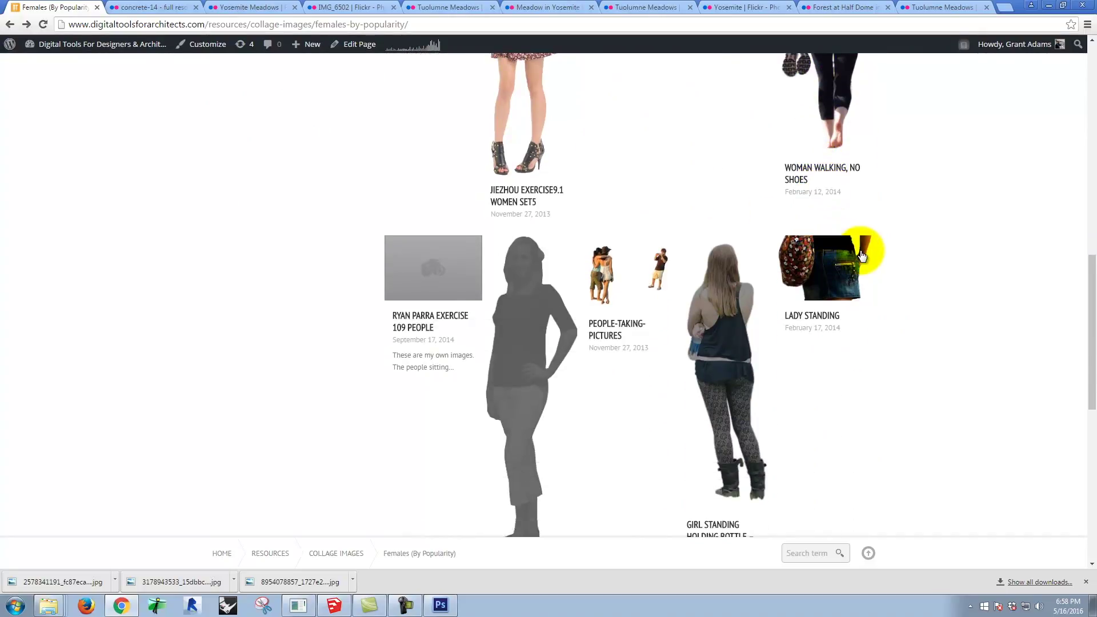
pyautogui.scroll(-3, 862, 256)
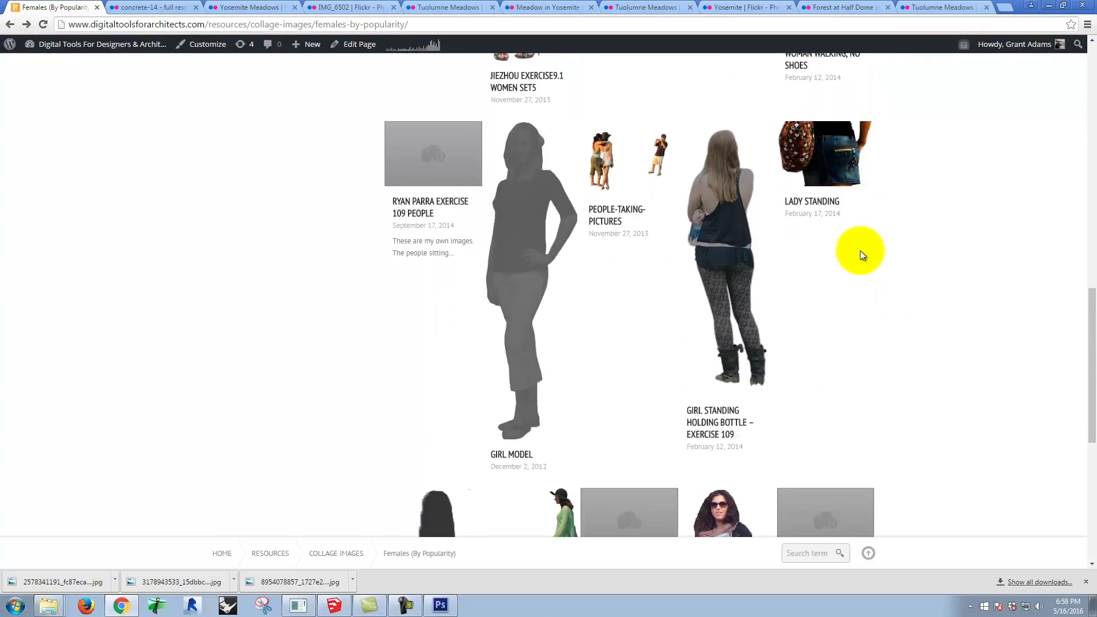
pyautogui.scroll(-4, 860, 252)
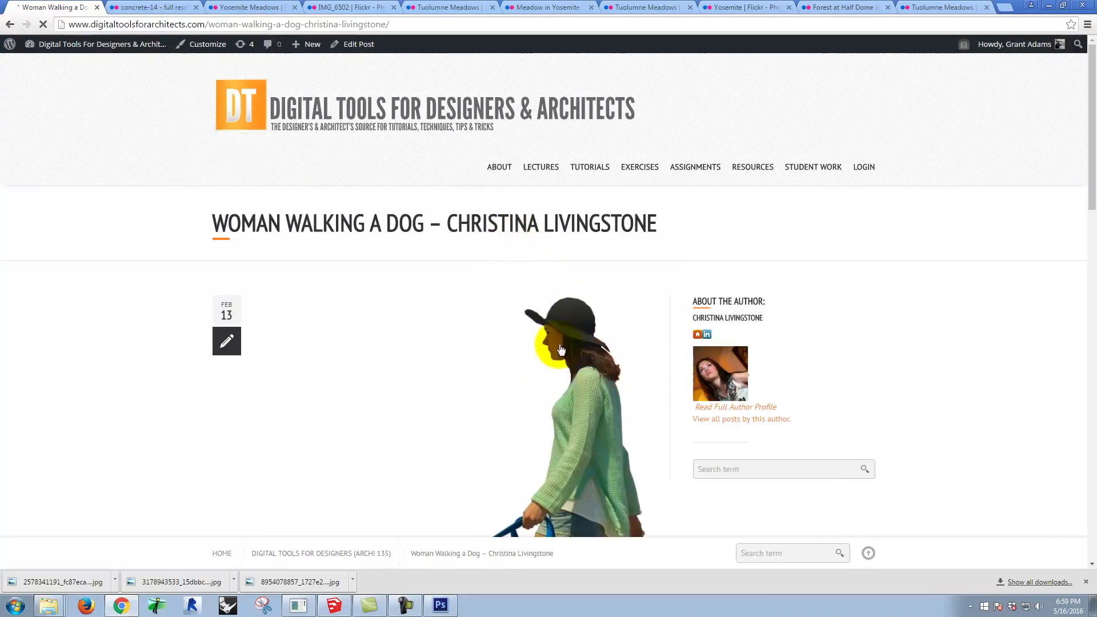
# - Open the full-size colour version of the woman walking a dog from the post's image gallery
pyautogui.scroll(-5, 572, 323)
pyautogui.scroll(2, 575, 321)
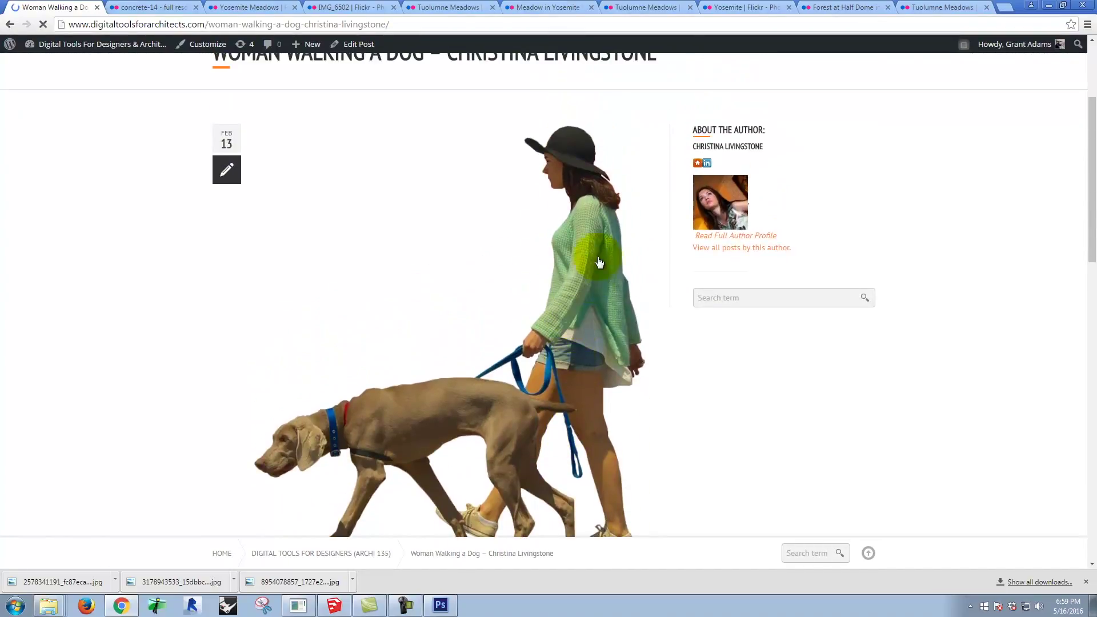
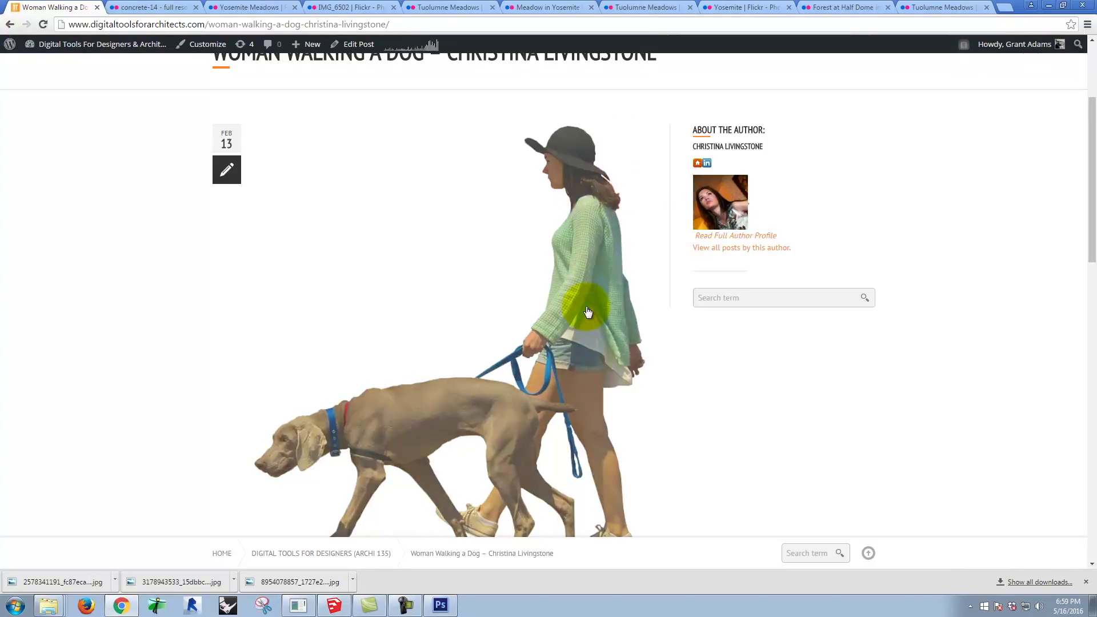
pyautogui.scroll(-10, 573, 276)
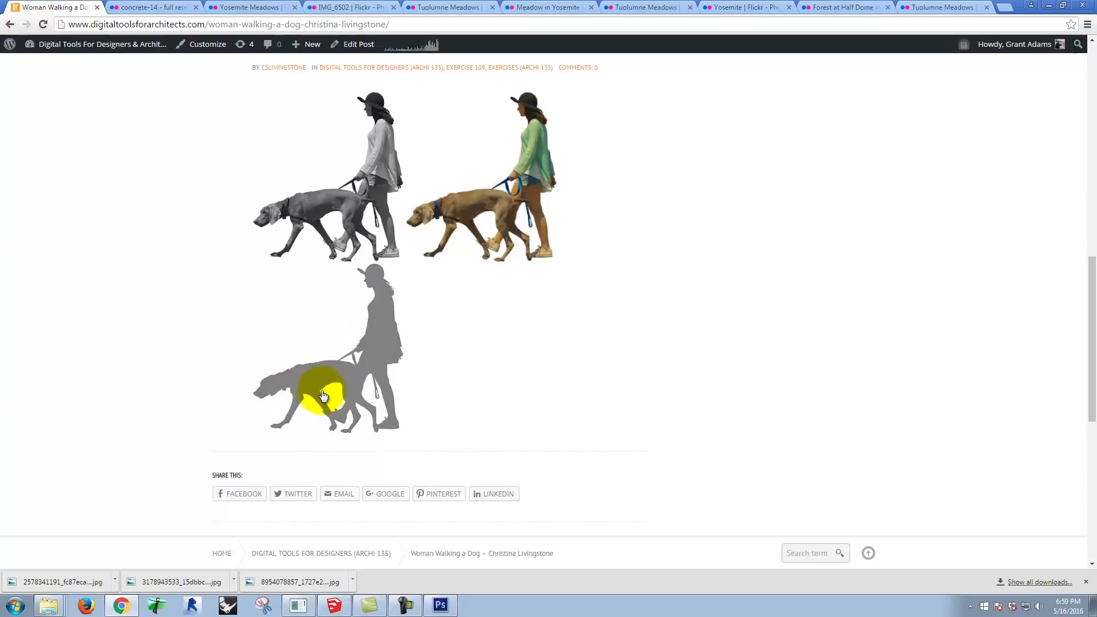
pyautogui.rightClick(516, 172)
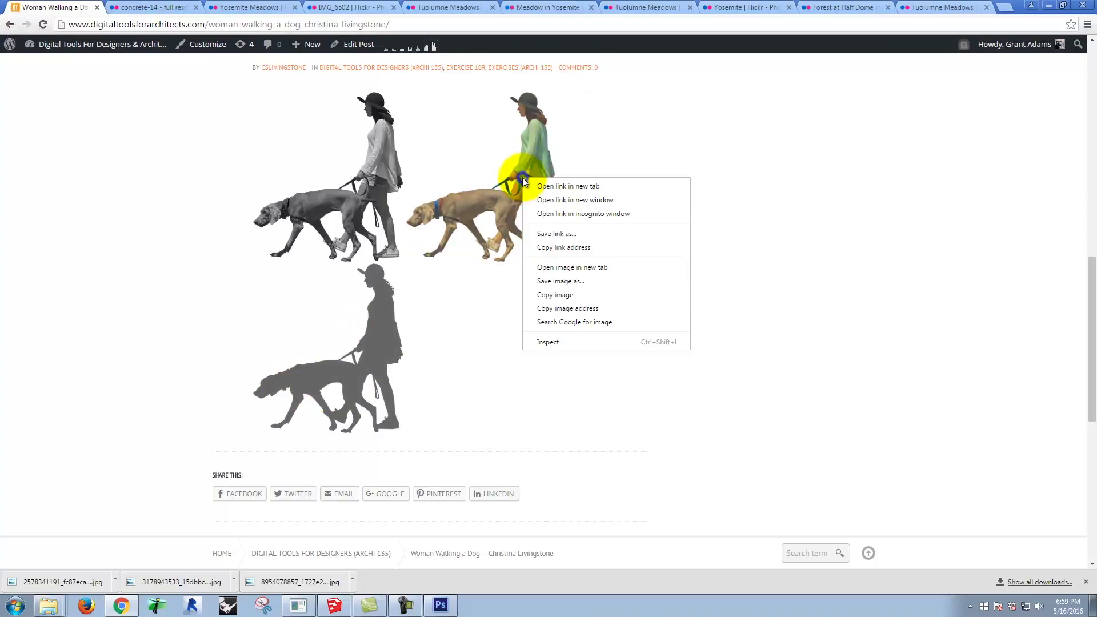
pyautogui.click(486, 214)
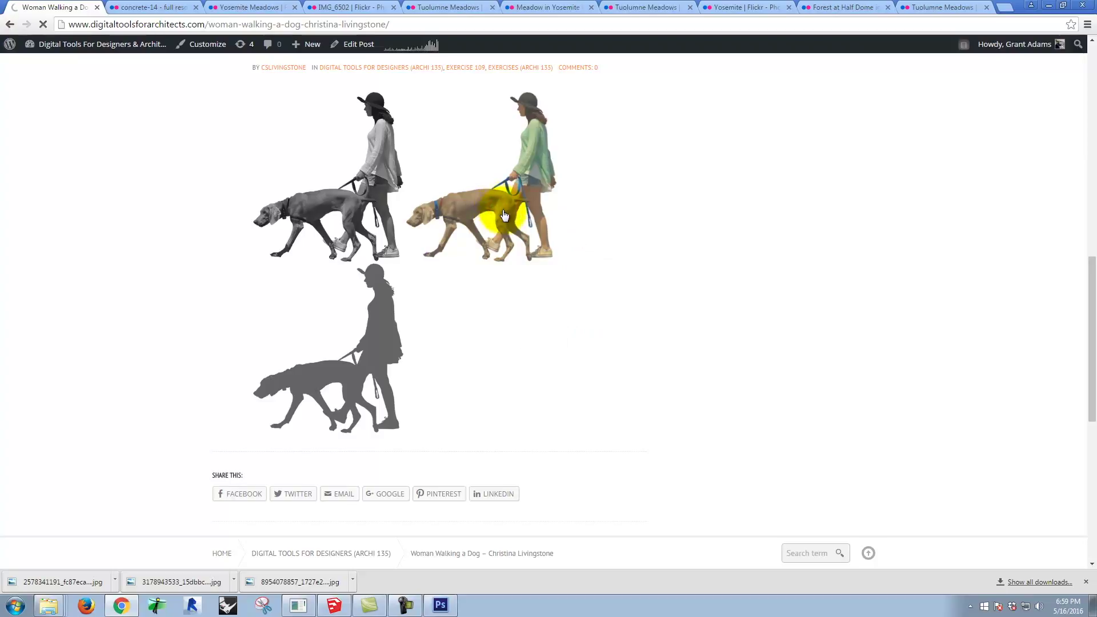
# - Save the colour cut-out as woman_walking_dog_color.png in the Ex130 S2016e folder
pyautogui.rightClick(299, 184)
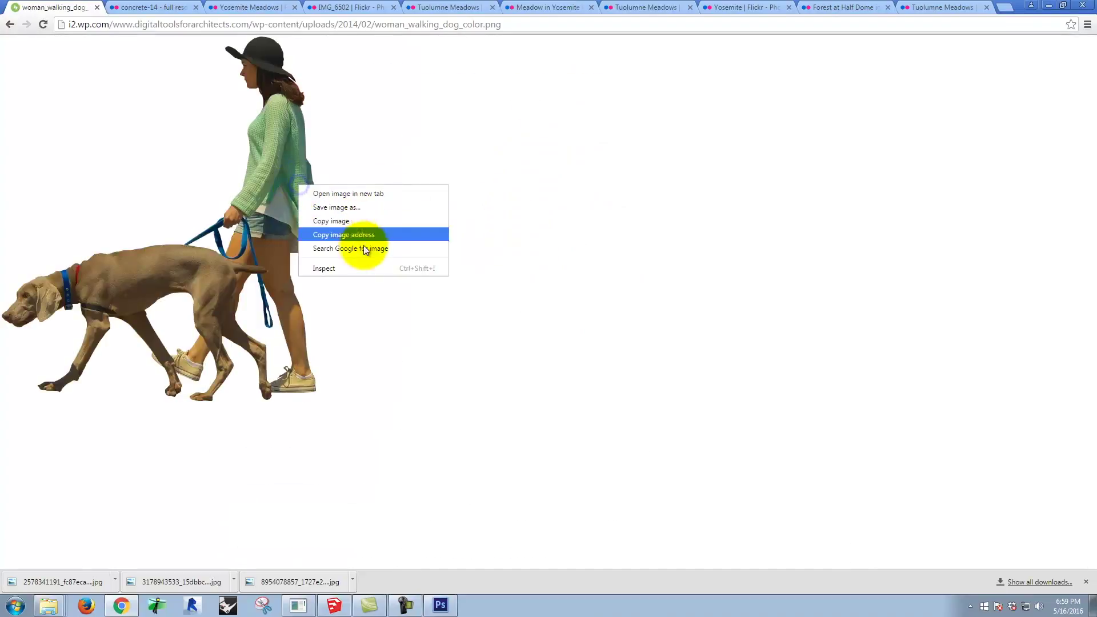
pyautogui.click(358, 212)
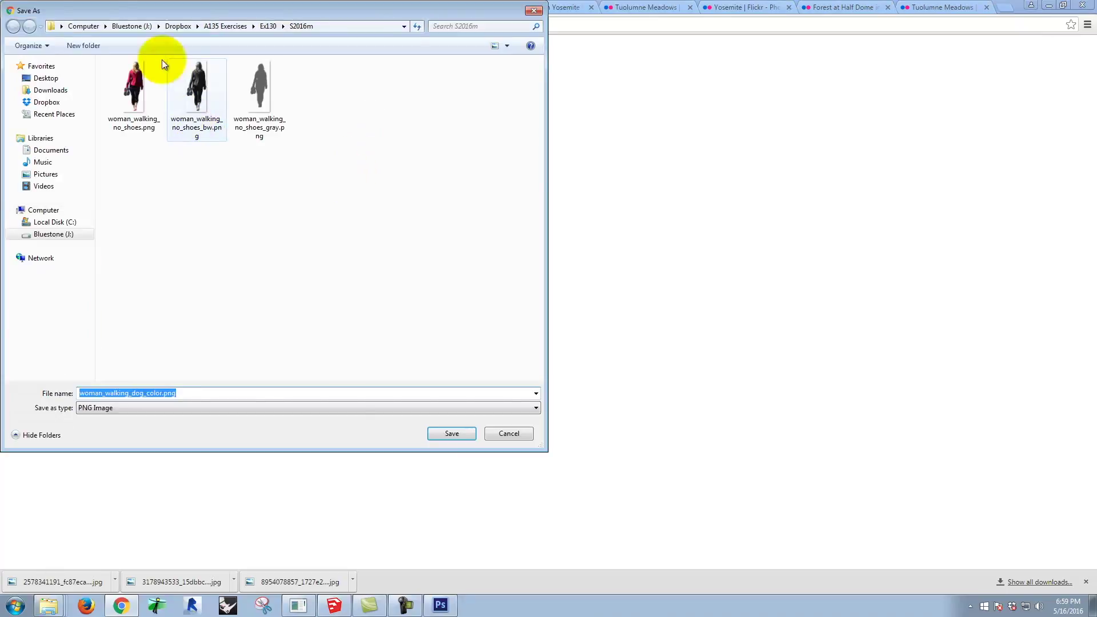
pyautogui.click(270, 27)
pyautogui.click(134, 79)
pyautogui.doubleClick(134, 79)
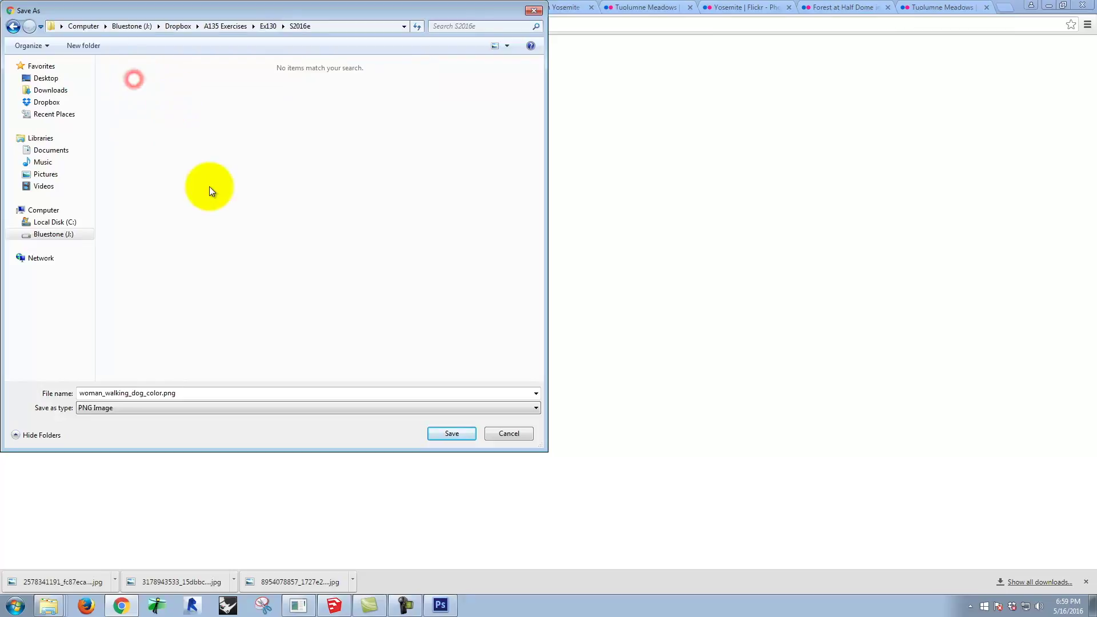
pyautogui.rightClick(209, 186)
pyautogui.click(184, 338)
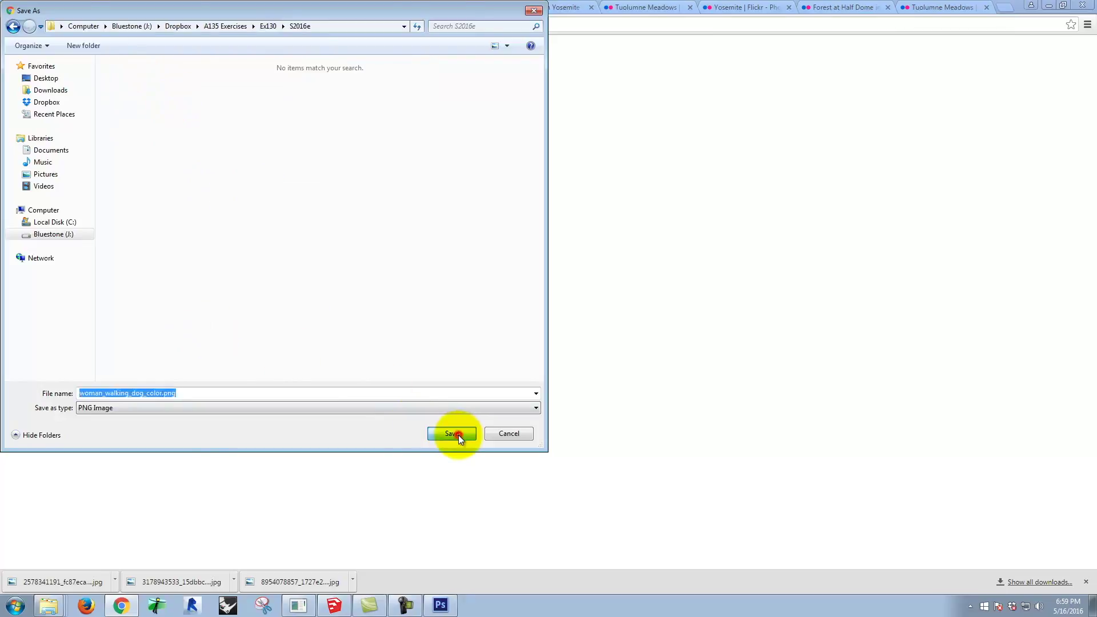
pyautogui.click(452, 433)
# - Open the grey silhouette of the same figure and save it as woman_walking_dog_grey.png in the S2016e folder
pyautogui.click(7, 24)
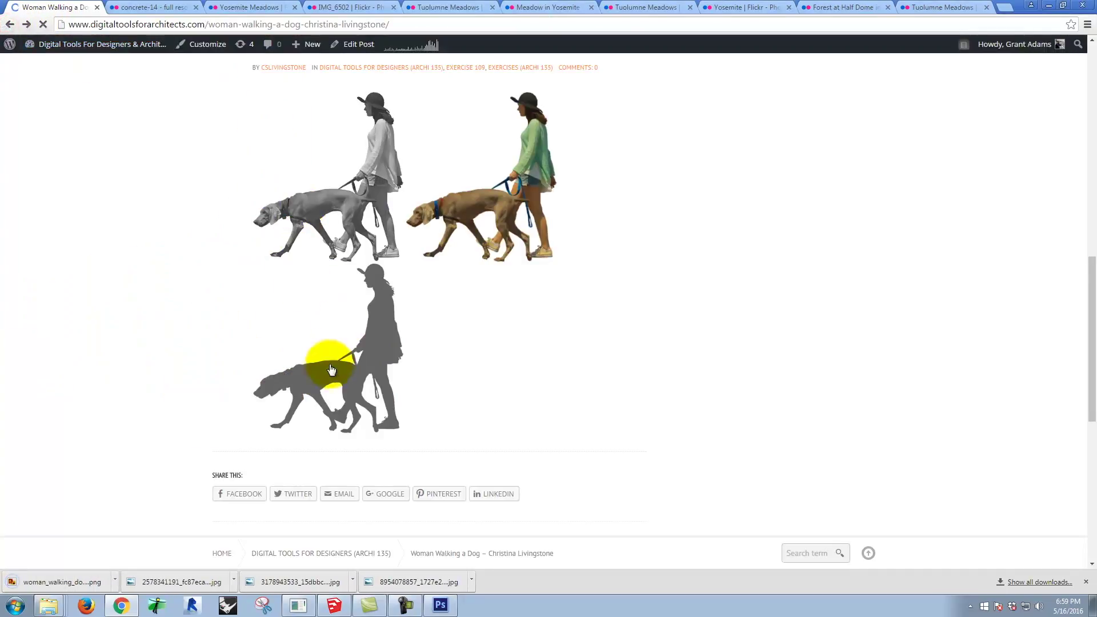
pyautogui.click(362, 335)
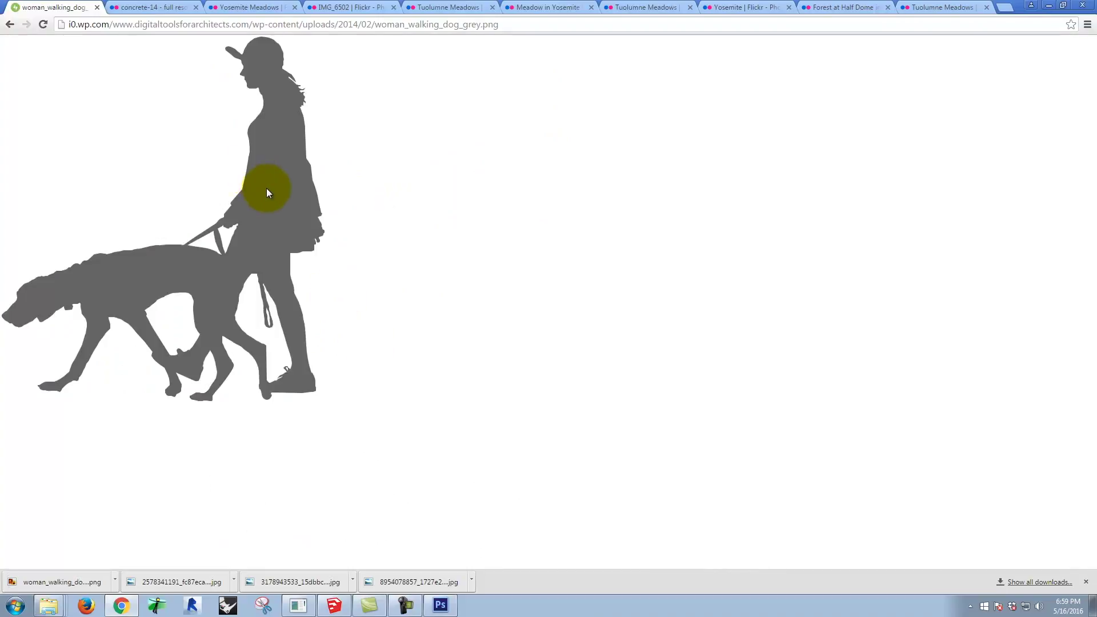
pyautogui.rightClick(266, 189)
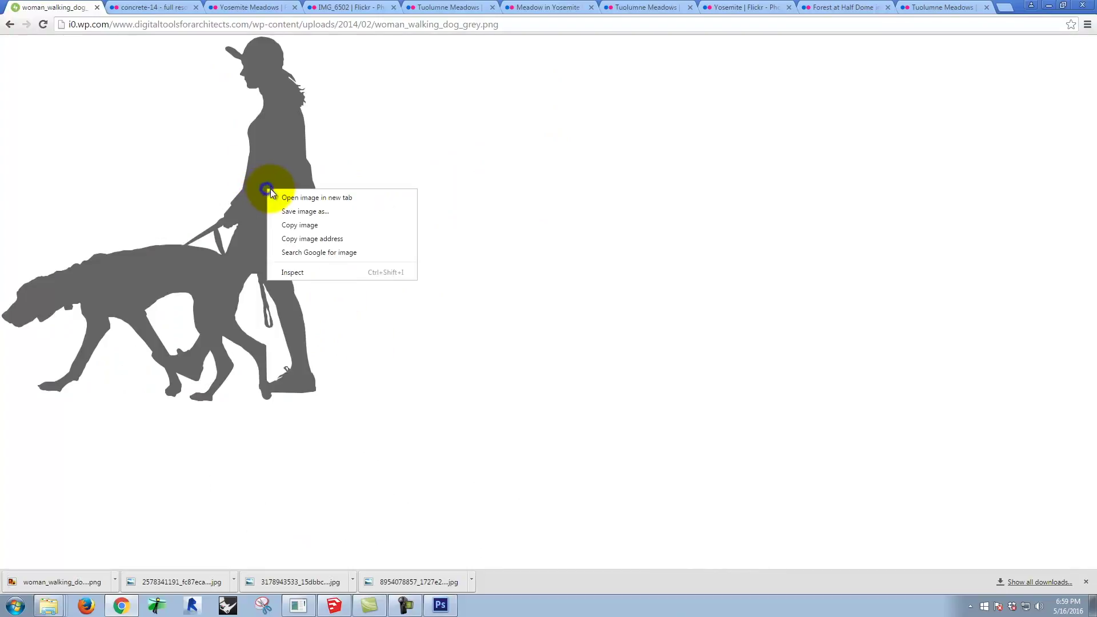
pyautogui.click(320, 212)
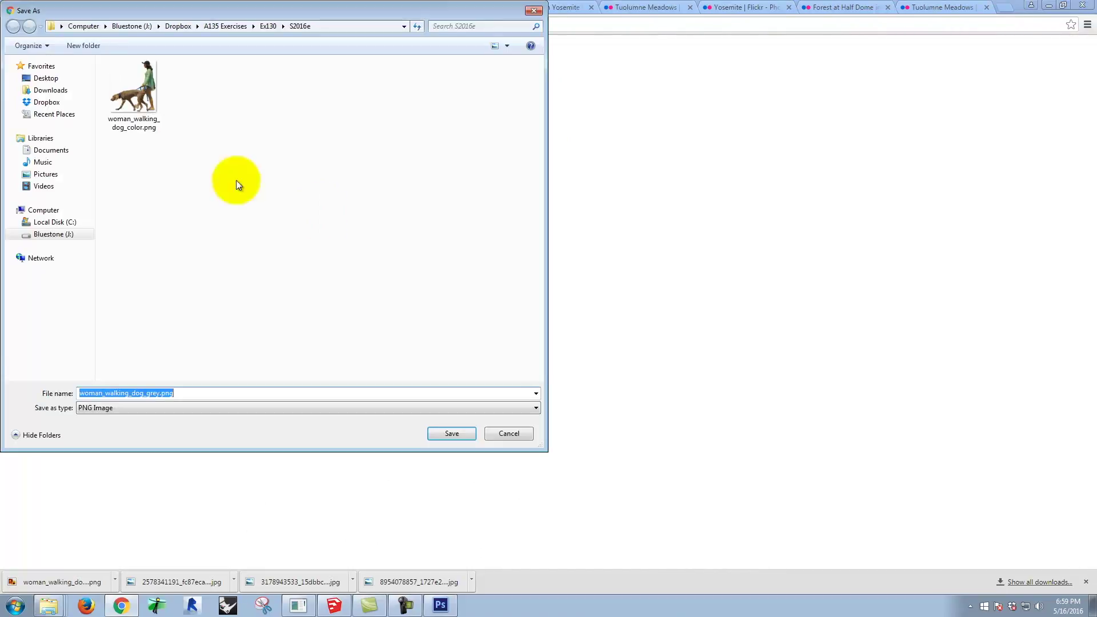
pyautogui.click(446, 441)
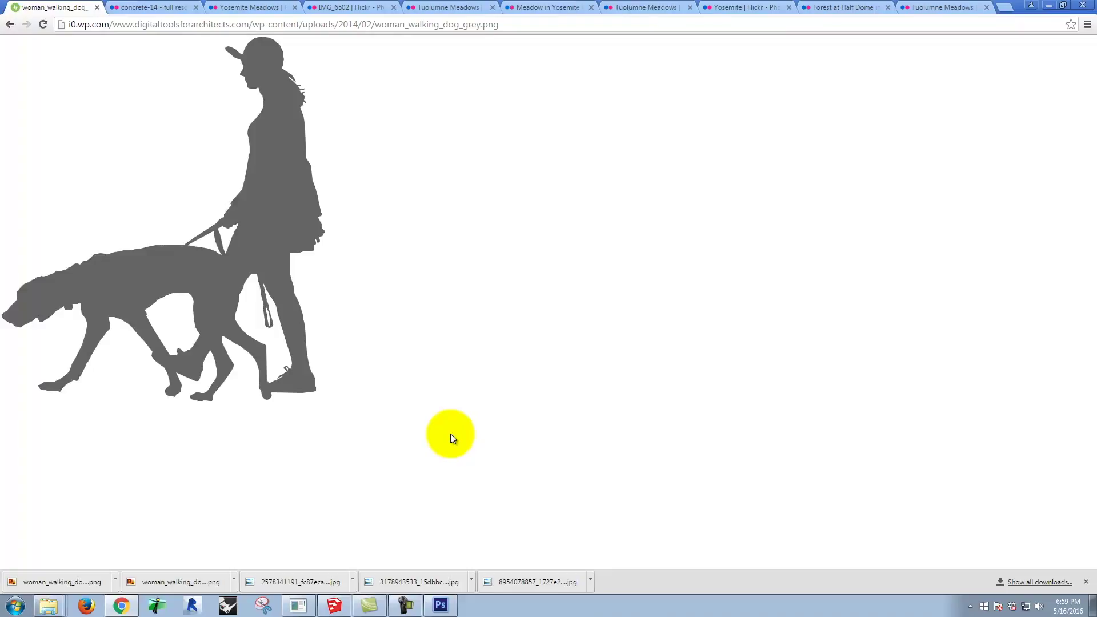
# - Switch to Photoshop and place woman_walking_dog_color.png from the S2016e folder into the composite
pyautogui.click(443, 608)
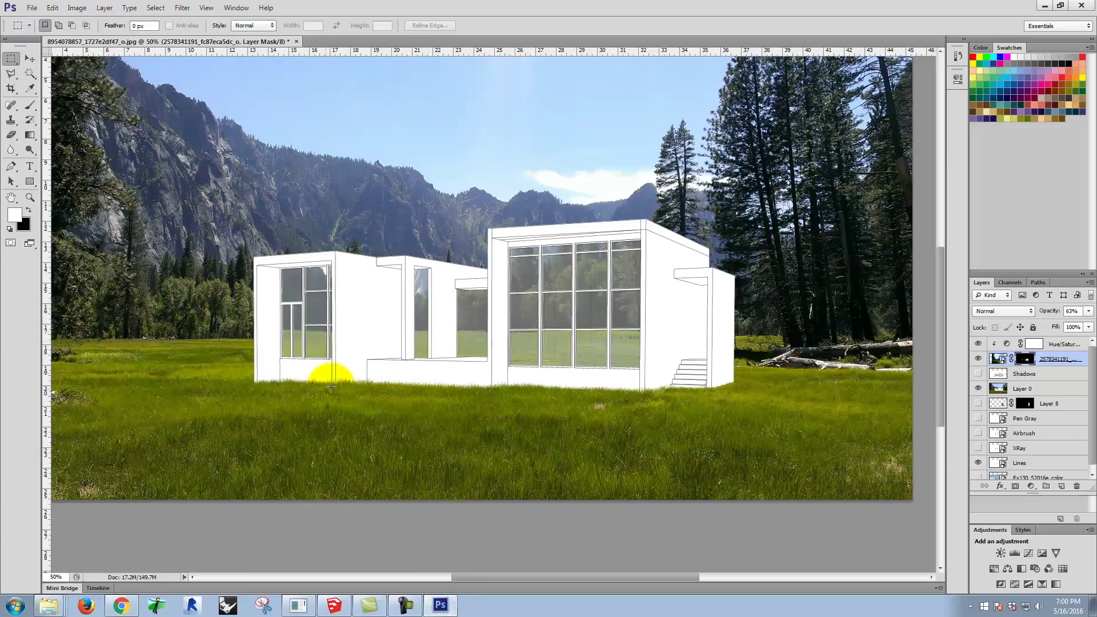
pyautogui.click(32, 8)
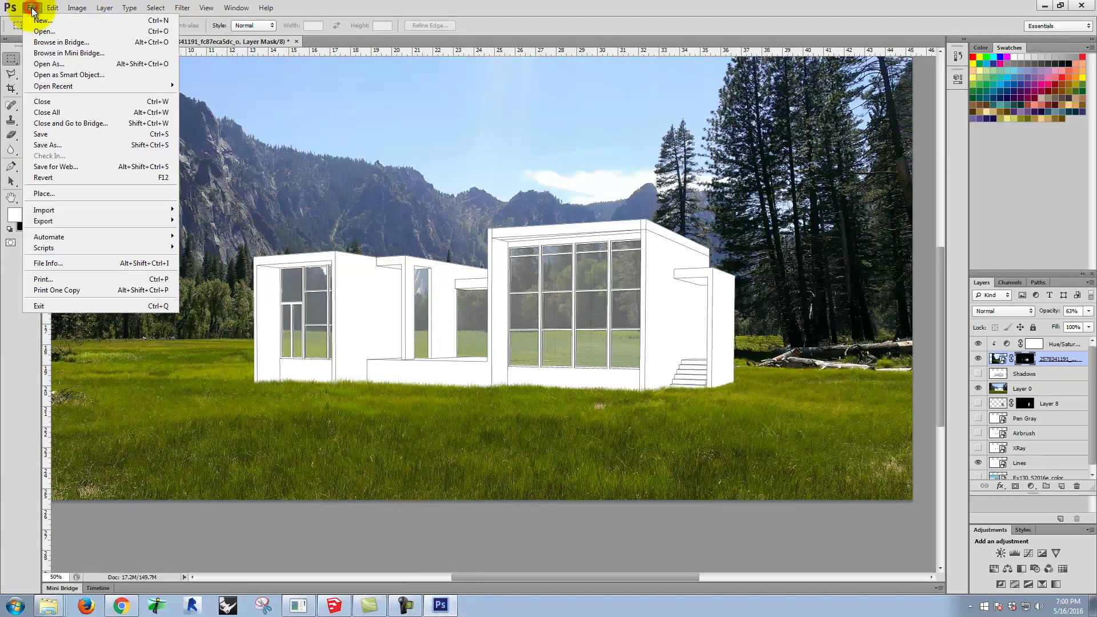
pyautogui.click(70, 192)
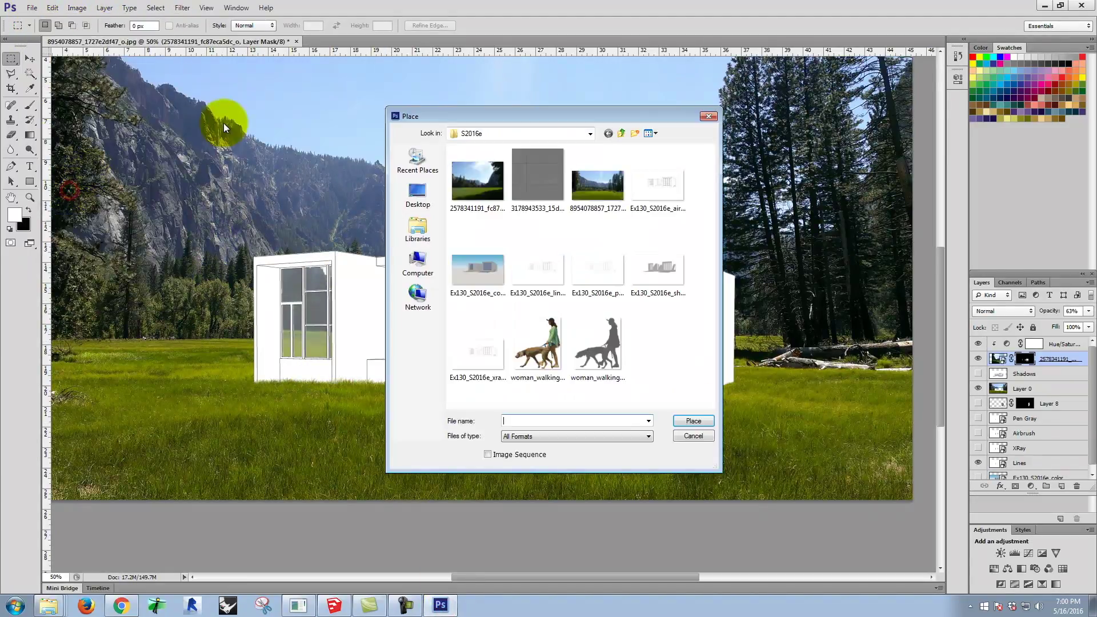
pyautogui.click(537, 343)
pyautogui.click(694, 421)
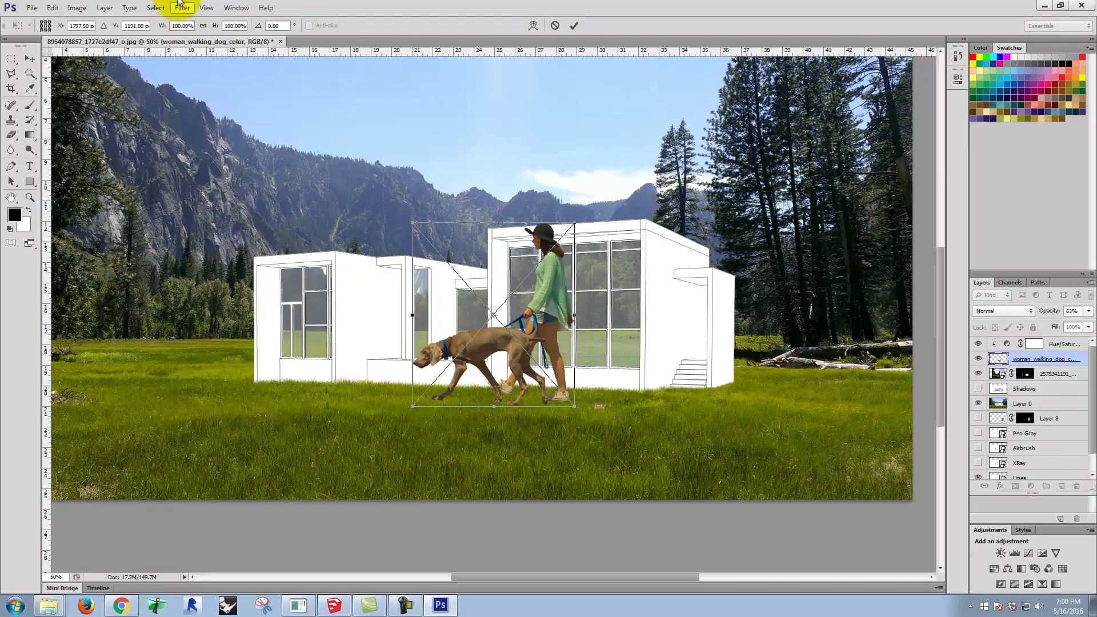
# - Flip the placed colour woman with the dog horizontally
pyautogui.click(52, 8)
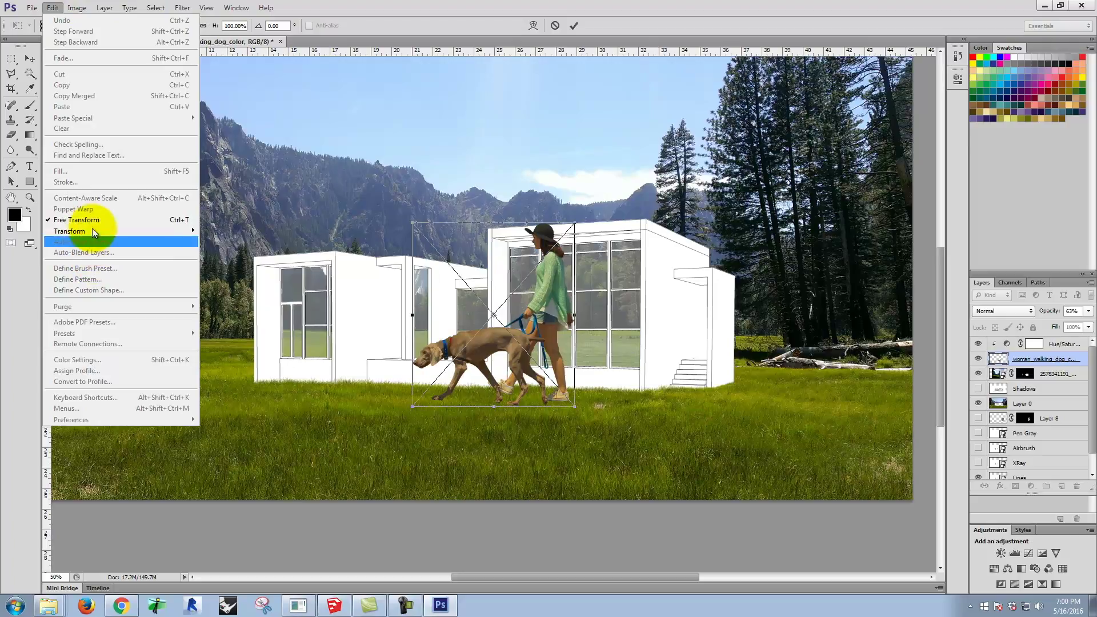
pyautogui.moveTo(91, 230)
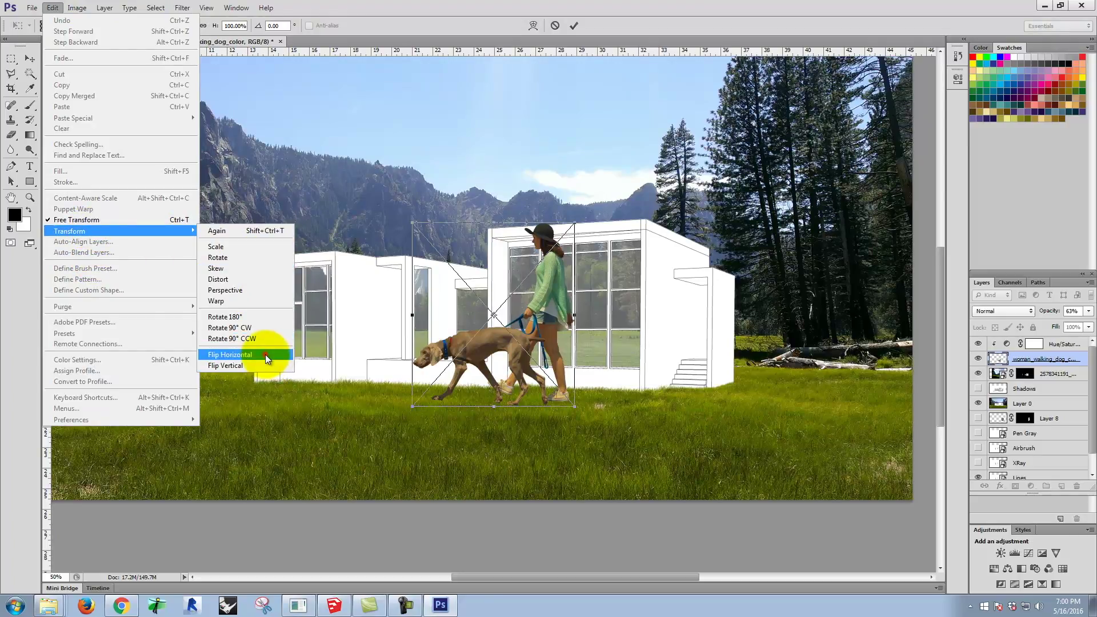
pyautogui.click(265, 354)
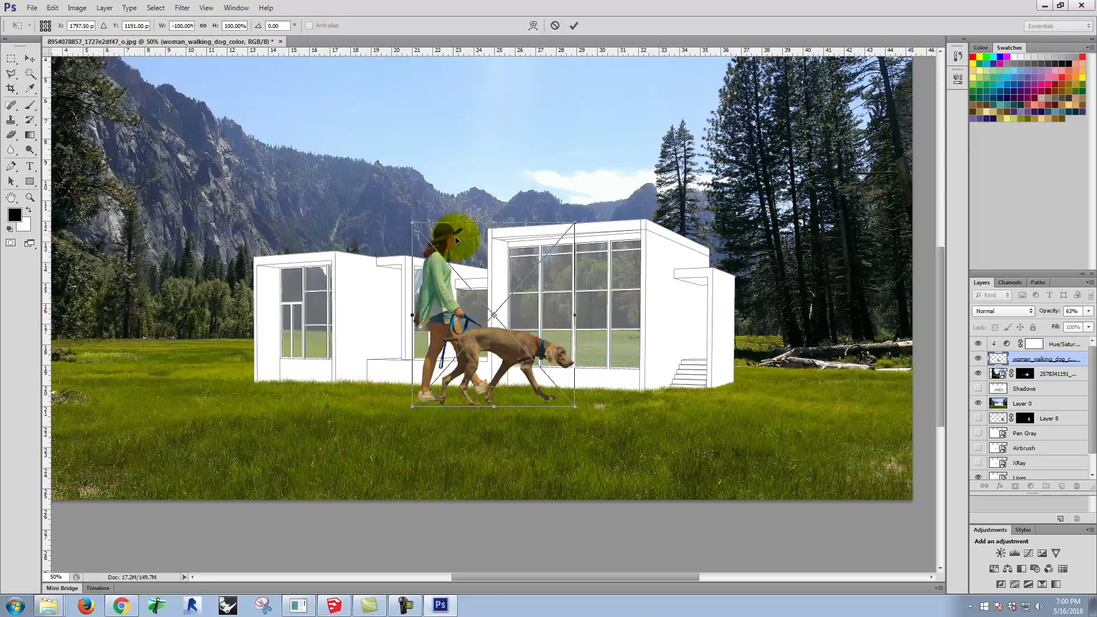
pyautogui.click(979, 391)
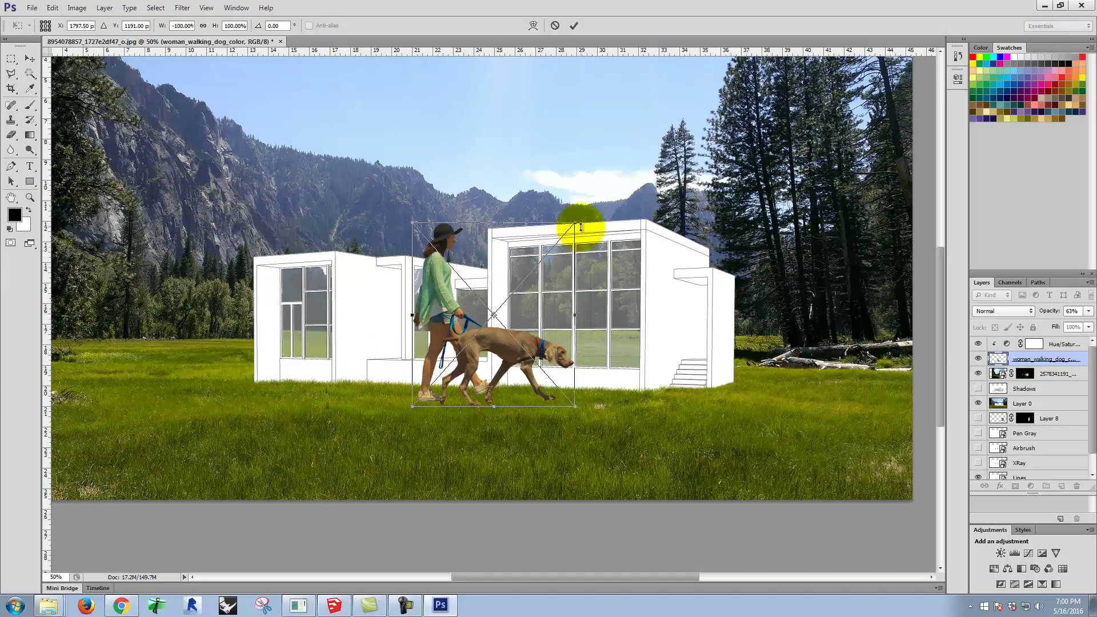
# - Scale the colour cut-out to about 61% and position it on the grass beside the building's left corner
pyautogui.moveTo(576, 223); pyautogui.dragTo(255, 343)
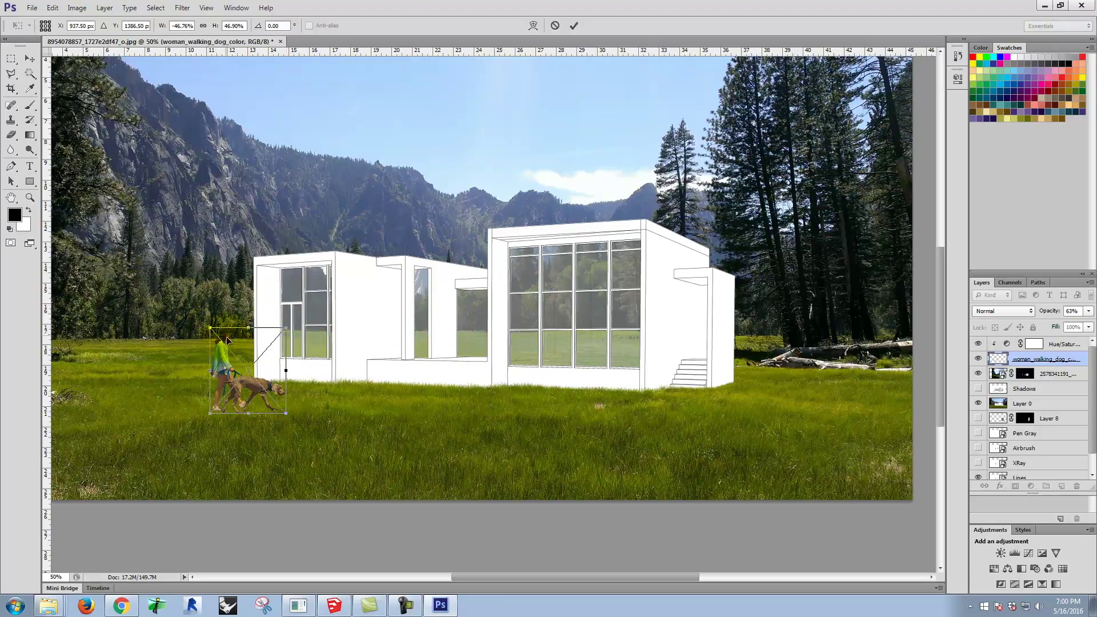
pyautogui.moveTo(295, 415); pyautogui.dragTo(347, 444)
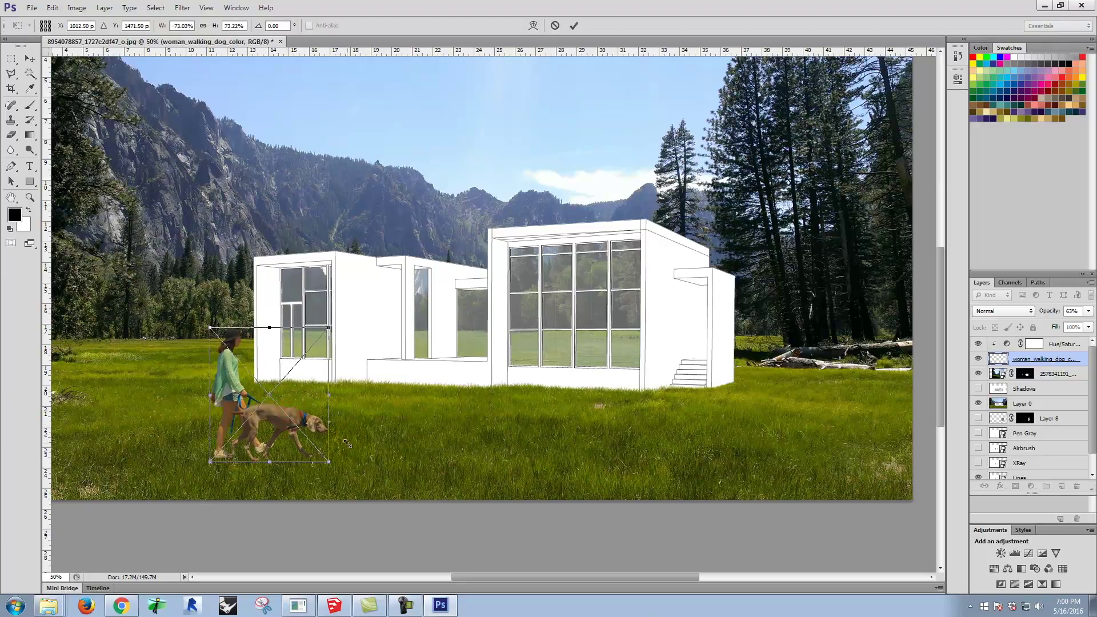
pyautogui.moveTo(315, 448); pyautogui.dragTo(246, 367)
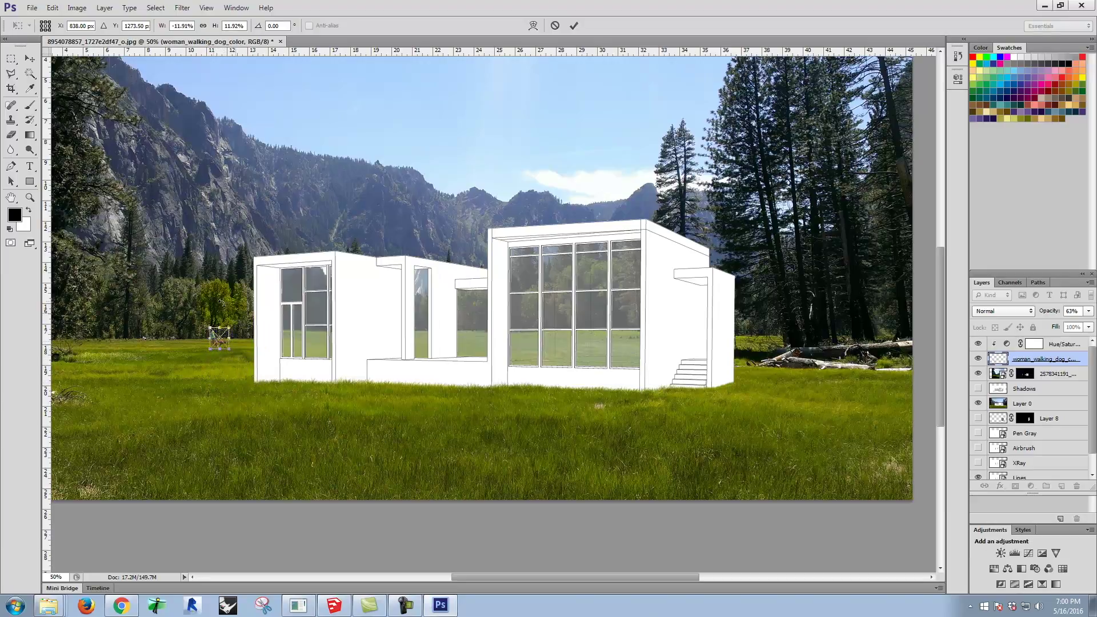
pyautogui.moveTo(227, 349); pyautogui.dragTo(309, 440)
pyautogui.moveTo(248, 422); pyautogui.dragTo(208, 425)
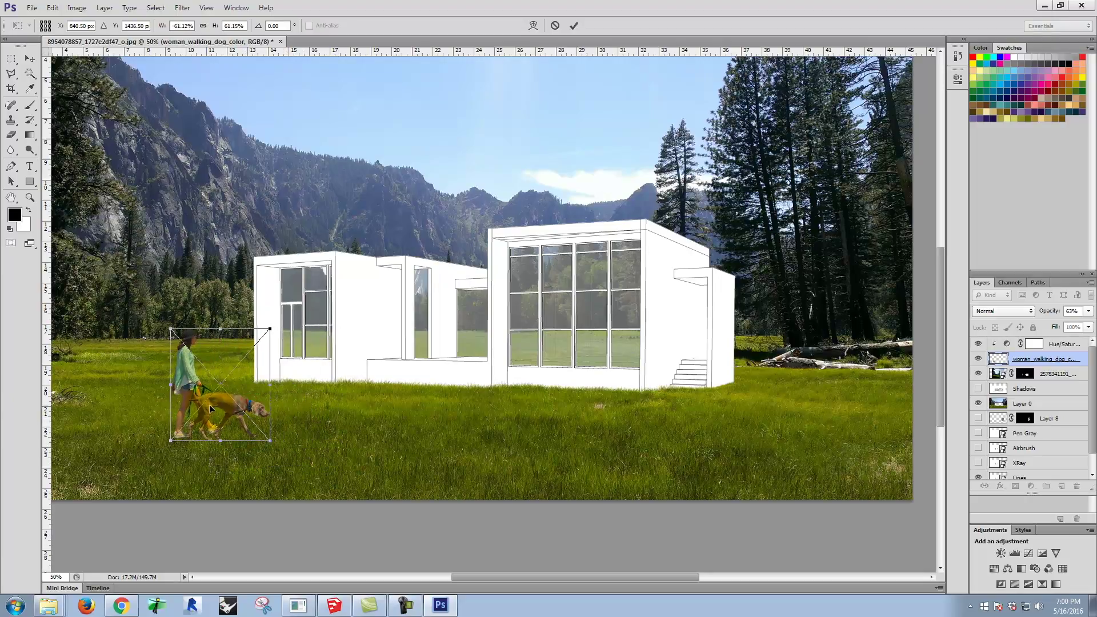
pyautogui.click(579, 25)
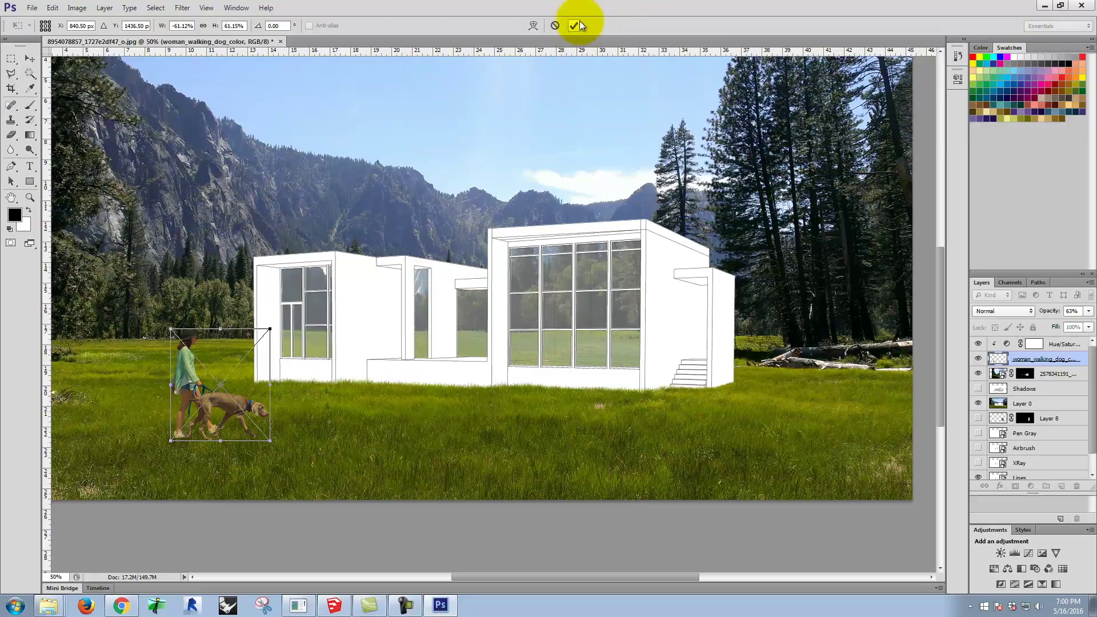
# - Turn on the visibility of the Shadows layer
pyautogui.click(978, 389)
pyautogui.click(581, 363)
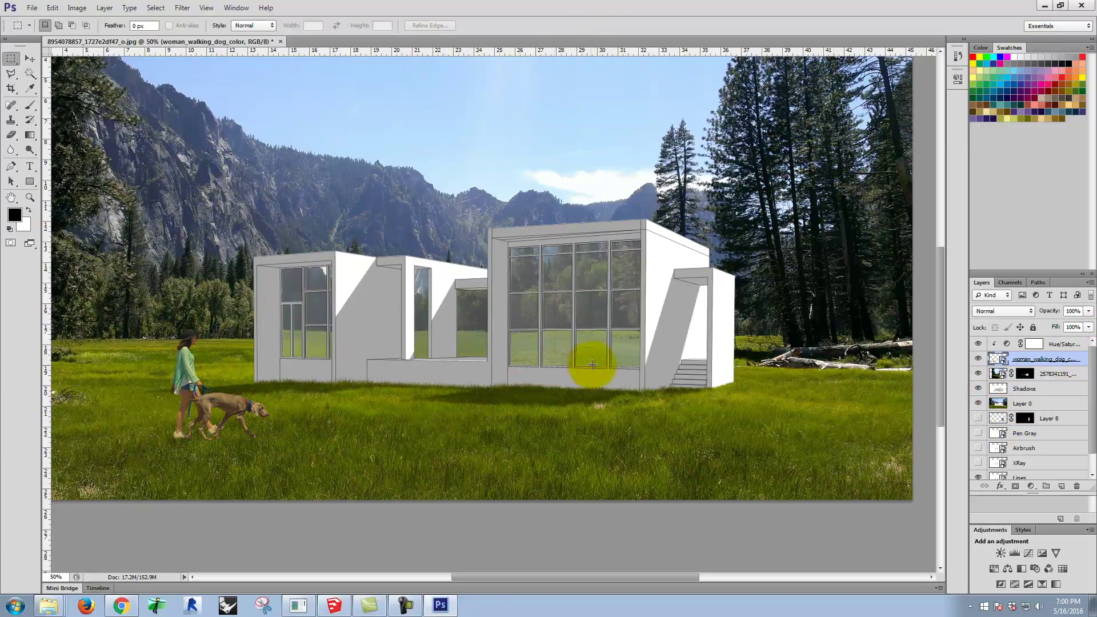
pyautogui.click(239, 405)
pyautogui.click(514, 372)
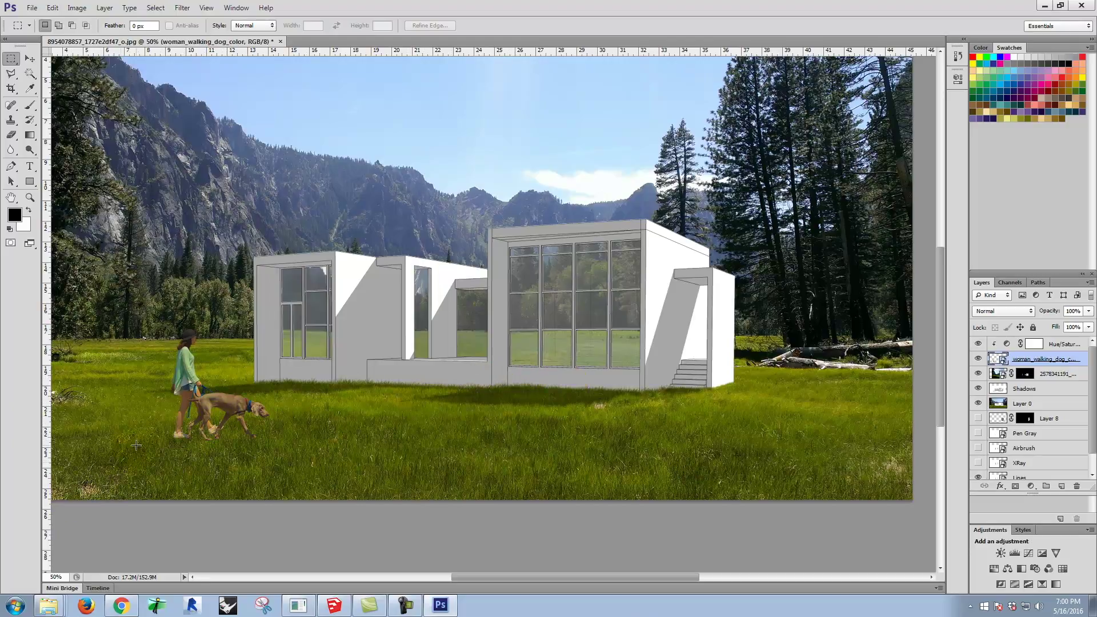
# - Place woman_walking_dog_grey.png from the S2016e folder into the composite and flip it horizontally
pyautogui.click(31, 8)
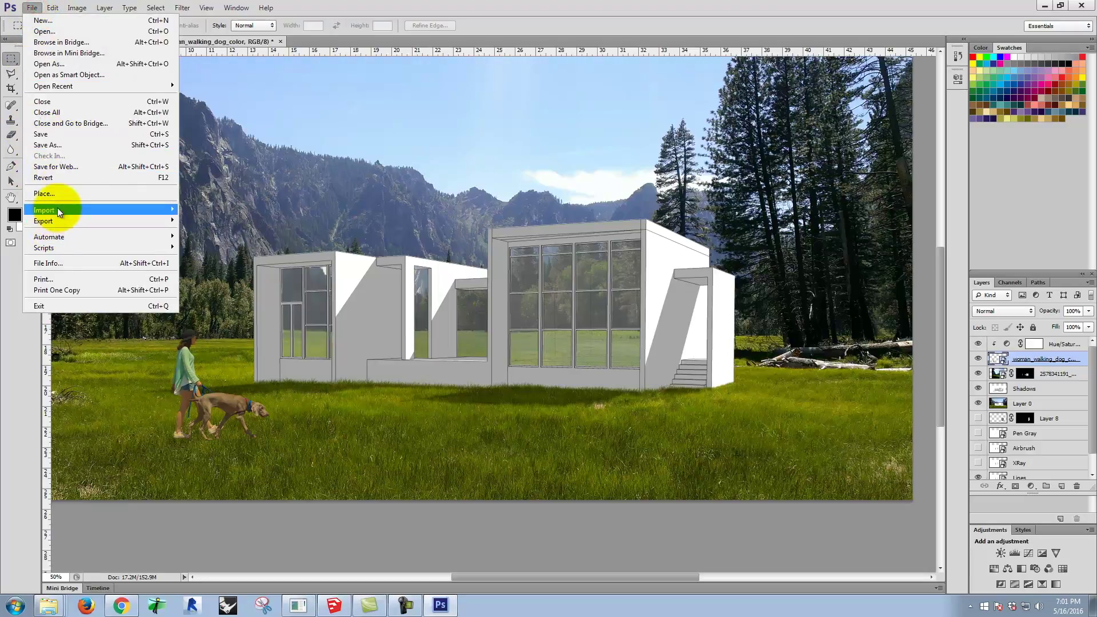
pyautogui.click(77, 197)
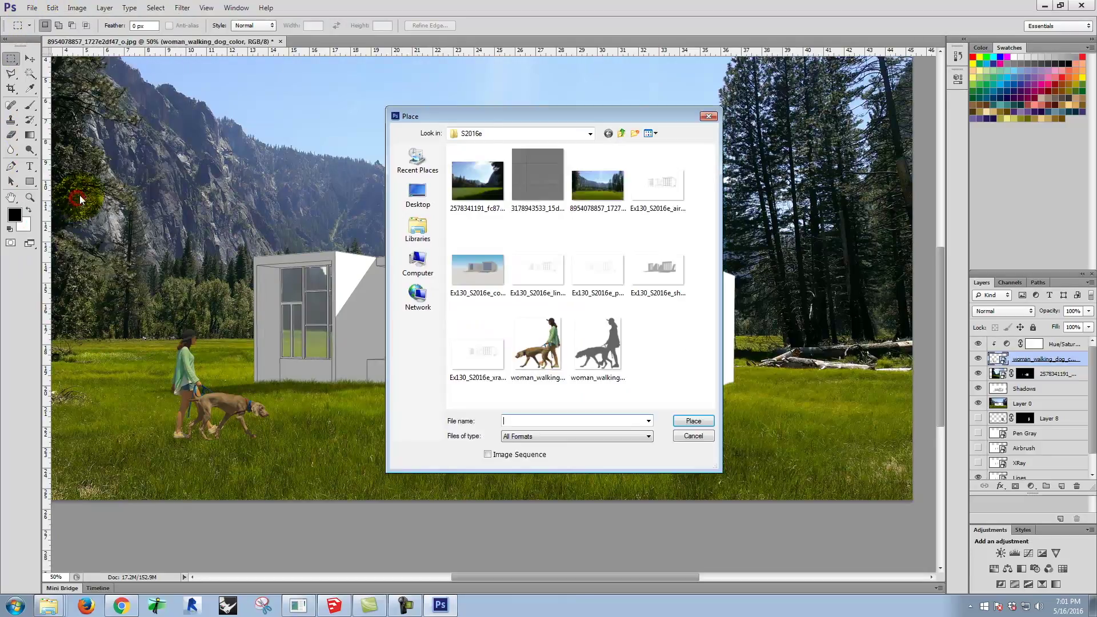
pyautogui.click(605, 329)
pyautogui.click(693, 420)
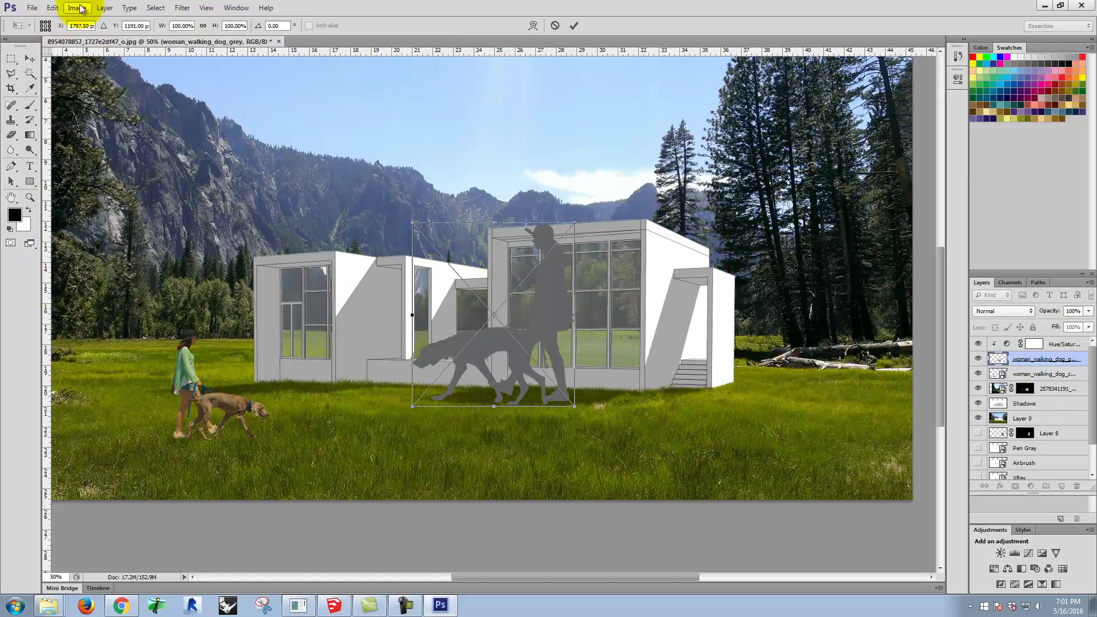
pyautogui.click(51, 8)
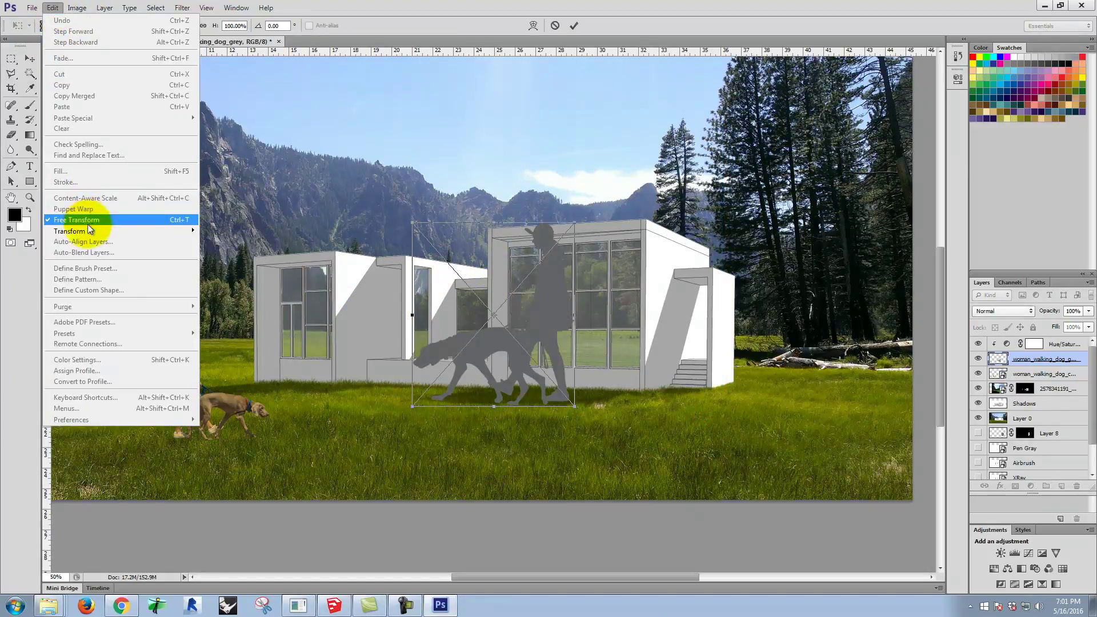
pyautogui.moveTo(87, 232)
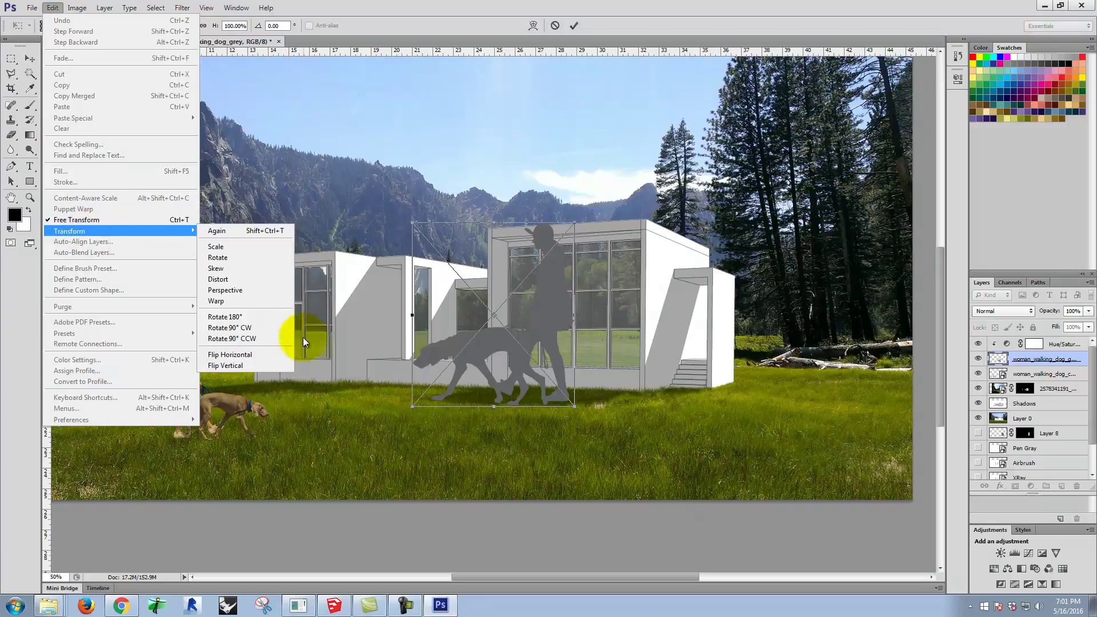
pyautogui.click(266, 355)
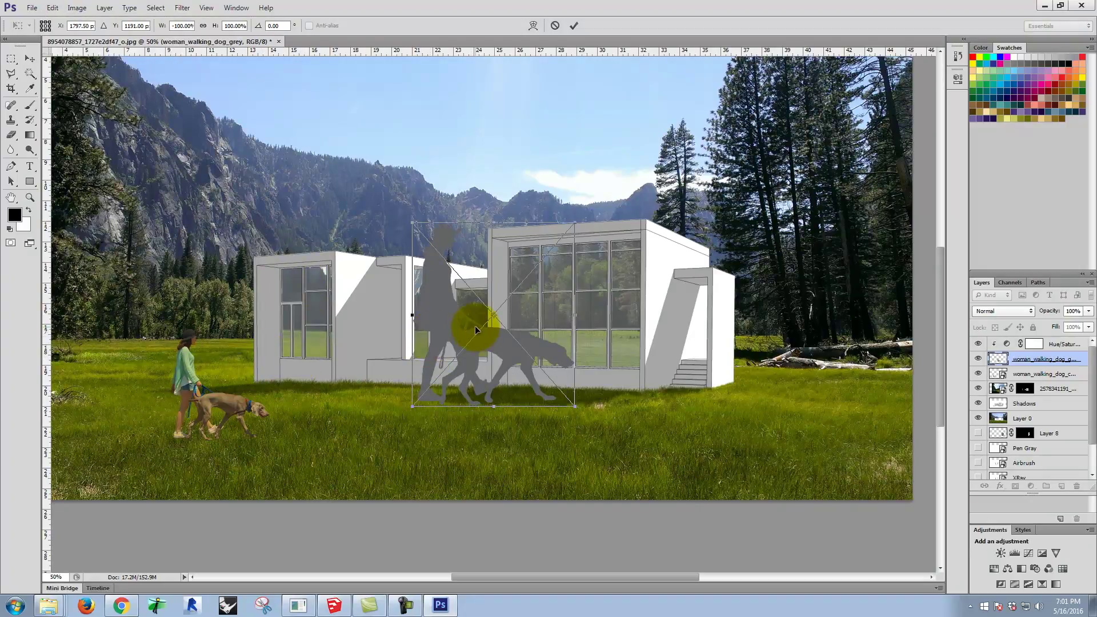
pyautogui.click(45, 7)
pyautogui.moveTo(88, 231)
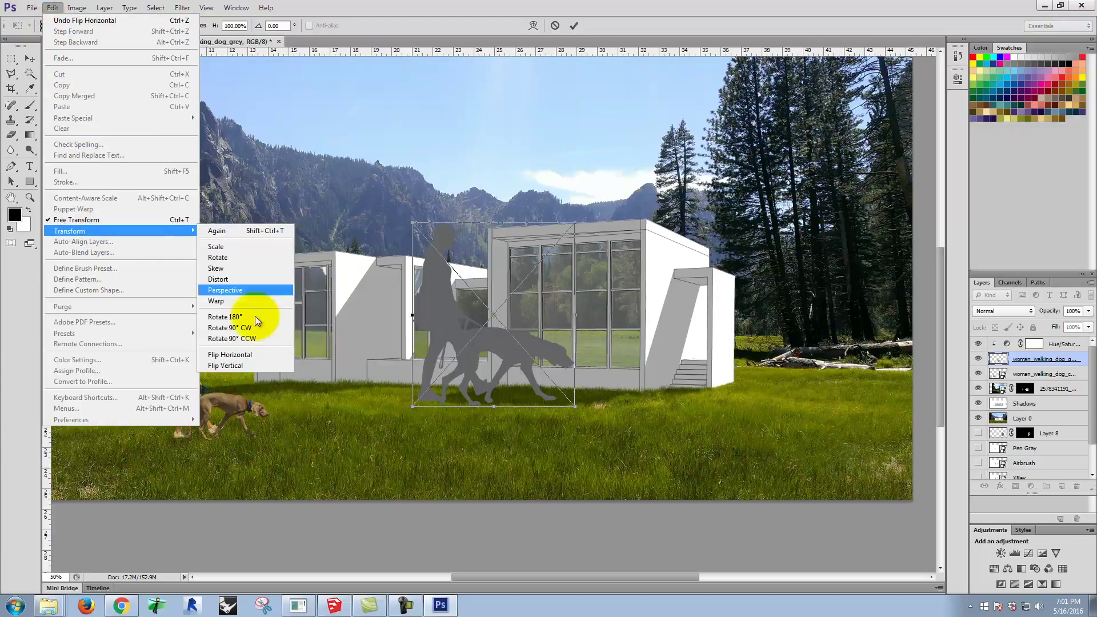
pyautogui.click(255, 367)
pyautogui.moveTo(505, 286); pyautogui.dragTo(250, 503)
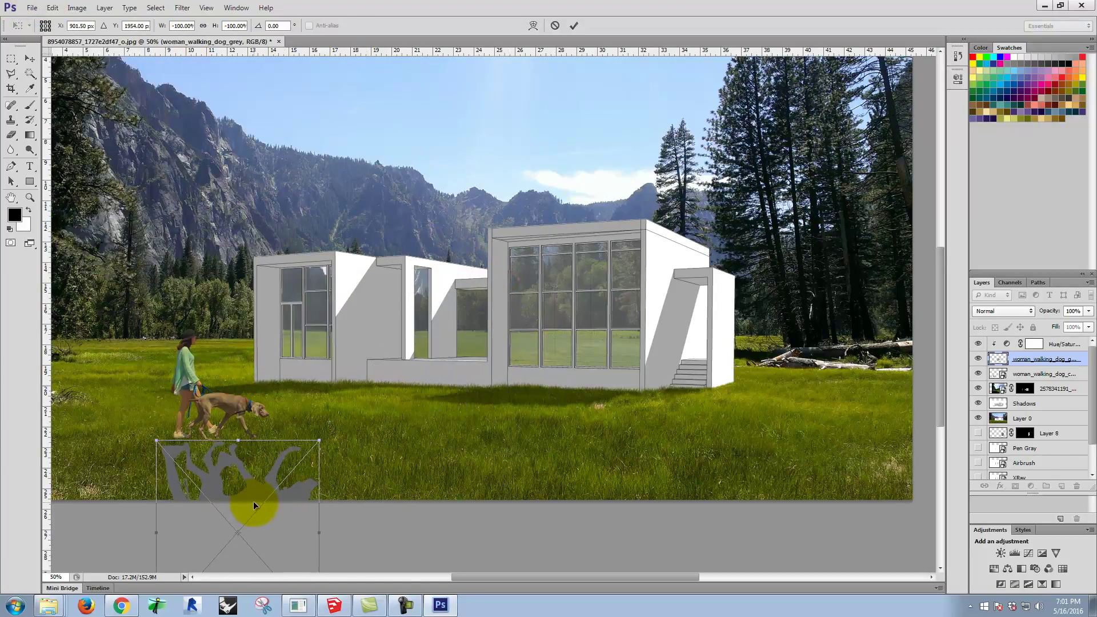
pyautogui.click(57, 9)
pyautogui.moveTo(67, 229)
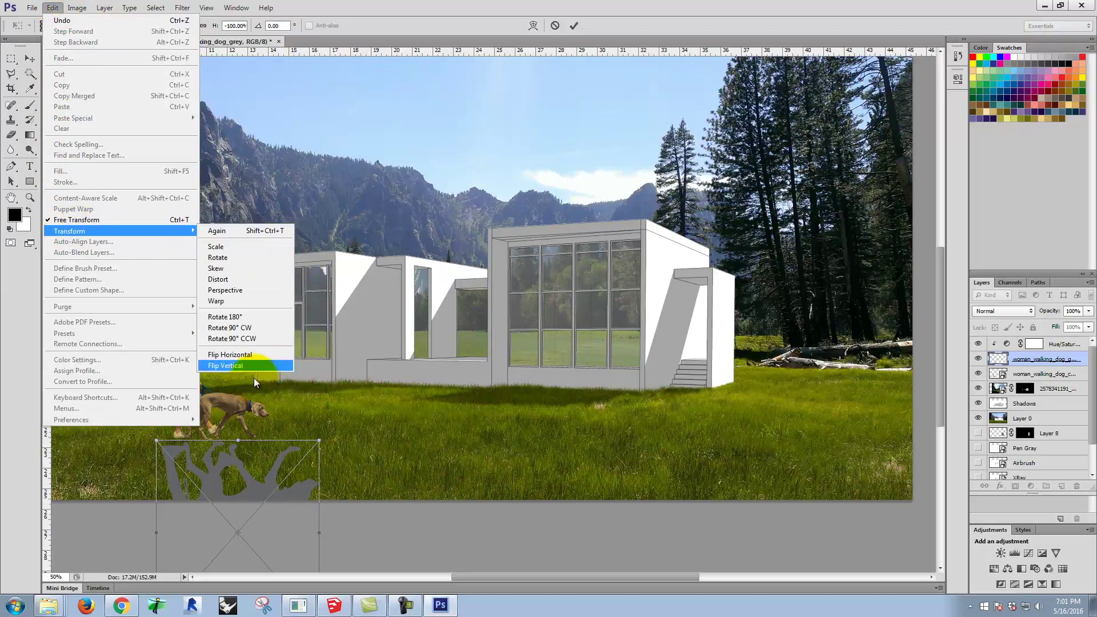
pyautogui.click(234, 368)
# - Move the grey silhouette over the colour woman and dog and scale it to about 59% to match their size
pyautogui.moveTo(188, 473); pyautogui.dragTo(202, 286)
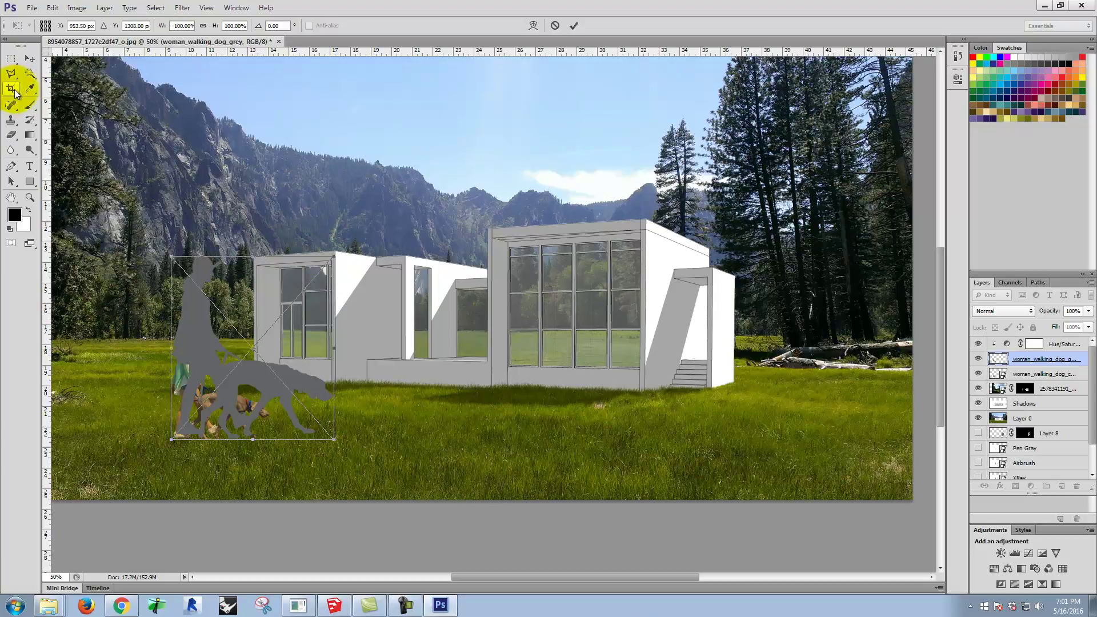
pyautogui.click(58, 7)
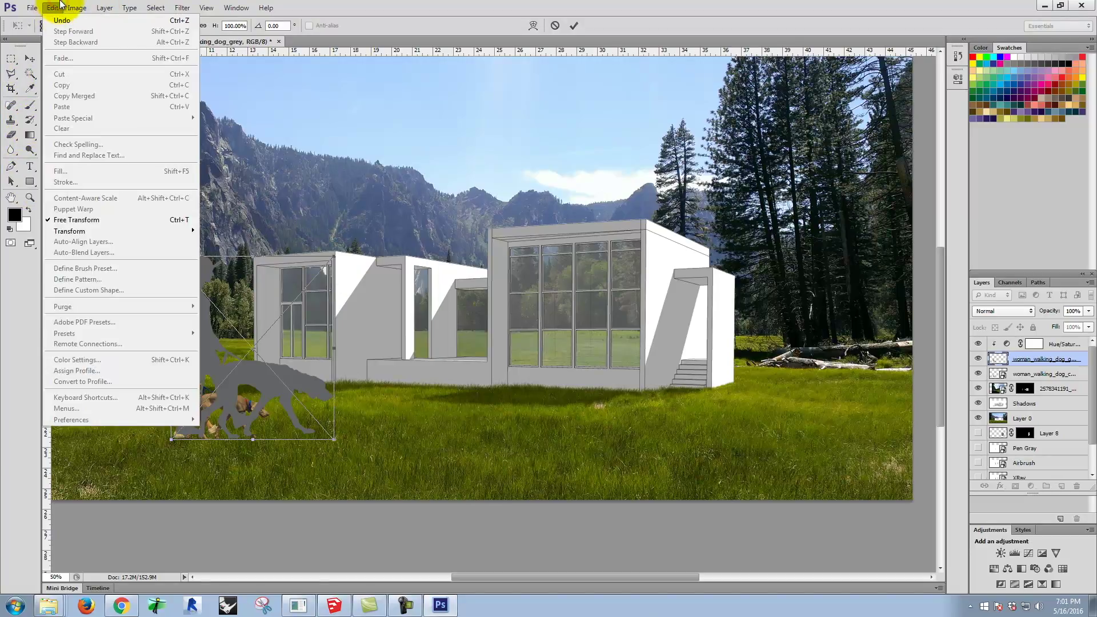
pyautogui.click(58, 7)
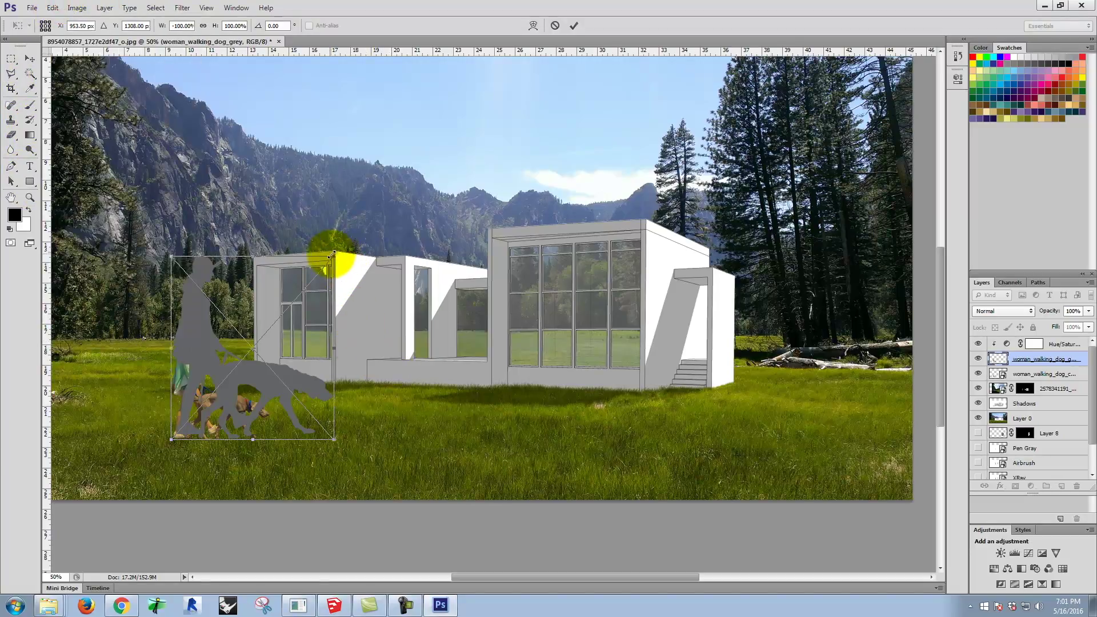
pyautogui.moveTo(332, 254); pyautogui.dragTo(280, 345)
pyautogui.moveTo(269, 442); pyautogui.dragTo(230, 410)
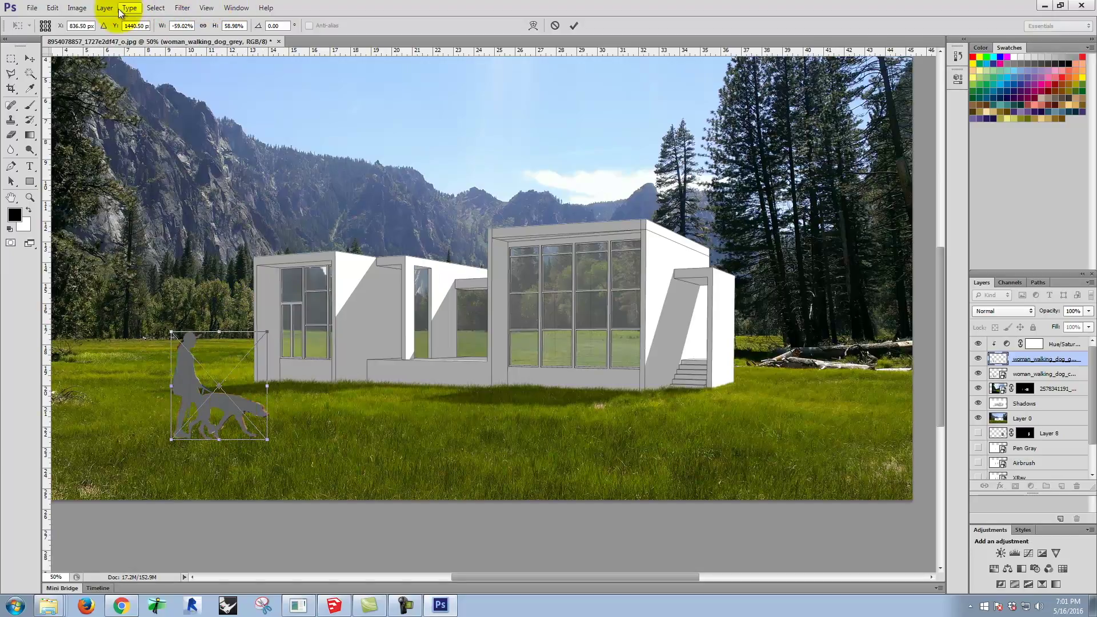
# - Flip the grey silhouette vertically and move it directly below the feet of the woman and dog
pyautogui.click(52, 7)
pyautogui.moveTo(91, 234)
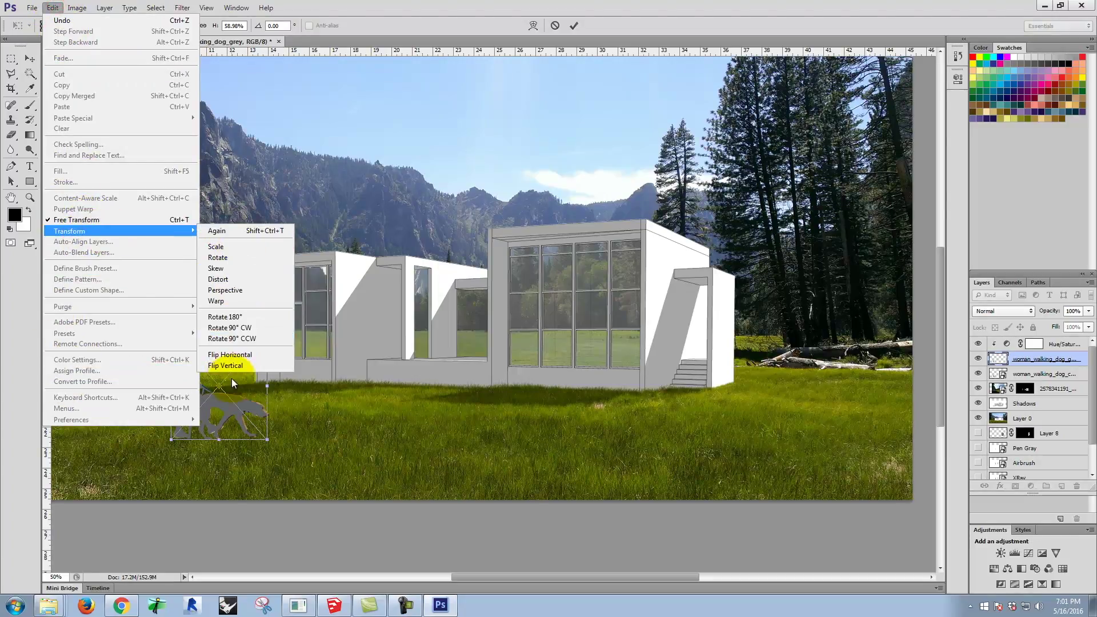
pyautogui.click(238, 365)
pyautogui.moveTo(225, 369); pyautogui.dragTo(218, 477)
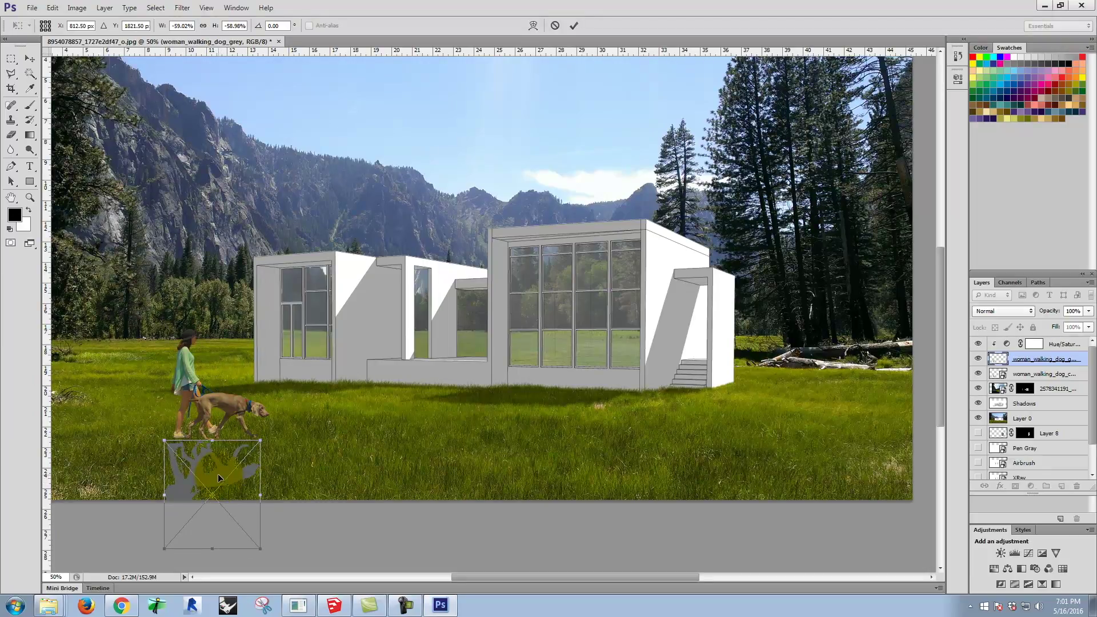
# - Nudge the flipped silhouette up and to the right to meet the figures' feet and set its blend mode to Multiply
pyautogui.press('Up')
pyautogui.press('Up')
pyautogui.press('Right')
pyautogui.press('Right')
pyautogui.press('Right')
pyautogui.press('Right')
pyautogui.press('Right')
pyautogui.press('Right')
pyautogui.press('Right')
pyautogui.press('Right')
pyautogui.press('Right')
pyautogui.press('Right')
pyautogui.press('Right')
pyautogui.press('Right')
pyautogui.press('Right')
pyautogui.press('Left')
pyautogui.press('Up')
pyautogui.press('Up')
pyautogui.press('Up')
pyautogui.press('Up')
pyautogui.press('Up')
pyautogui.press('Up')
pyautogui.press('Up')
pyautogui.press('Up')
pyautogui.press('Up')
pyautogui.press('Up')
pyautogui.press('Up')
pyautogui.press('Up')
pyautogui.press('Up')
pyautogui.press('Up')
pyautogui.press('Up')
pyautogui.press('Up')
pyautogui.press('Up')
pyautogui.press('Up')
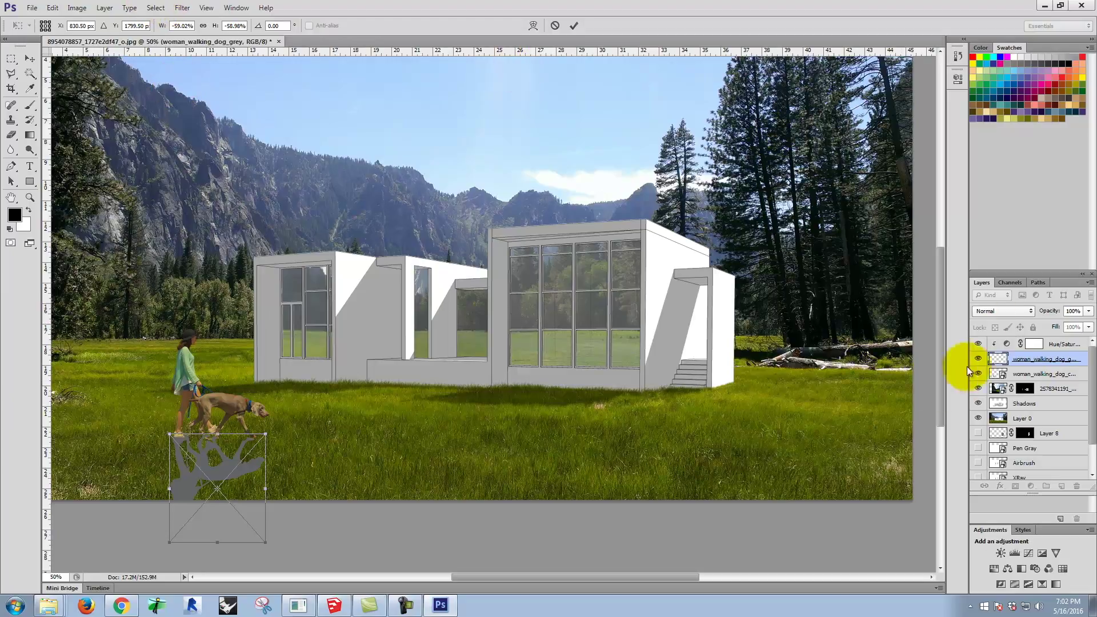
pyautogui.click(1000, 313)
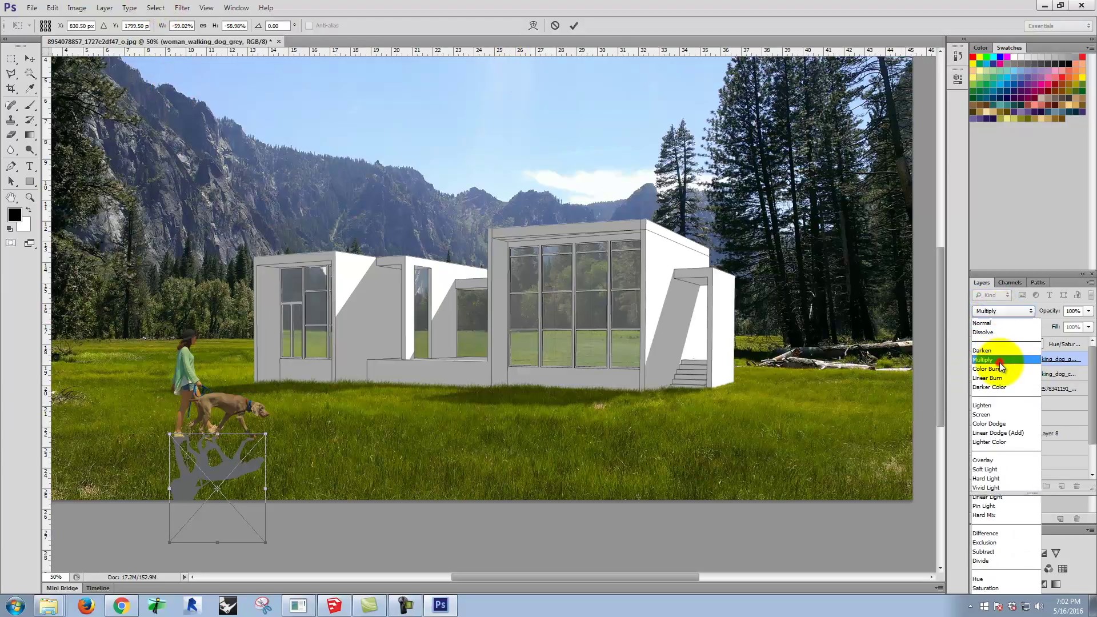
pyautogui.click(1000, 362)
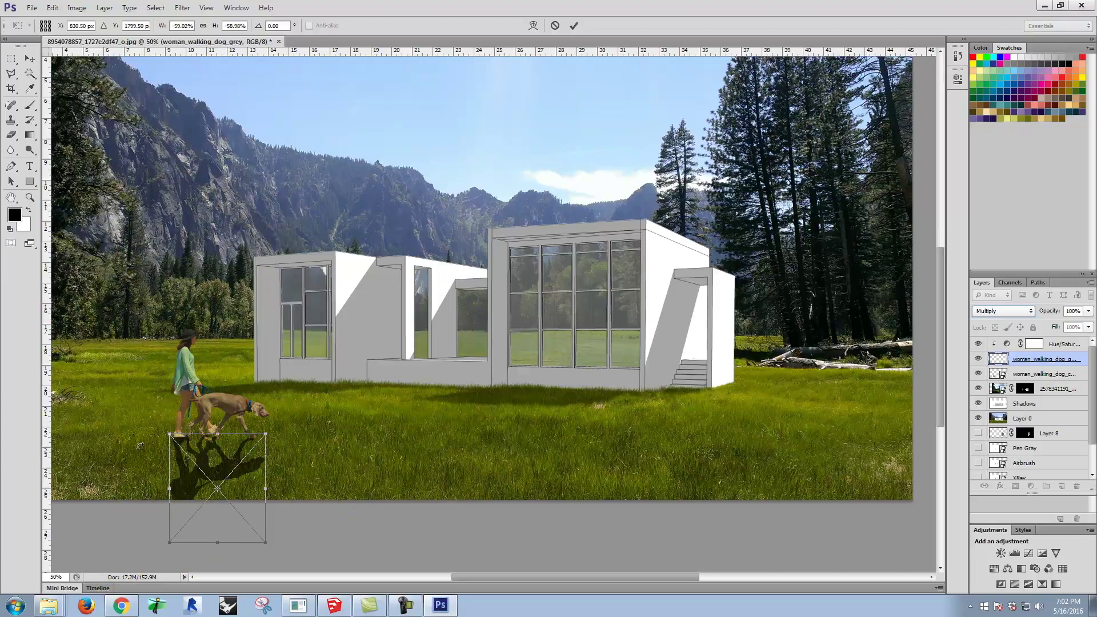
# - Skew and flatten the flipped grey silhouette into a low shadow slanting down and to the left from the figures' feet
pyautogui.click(52, 7)
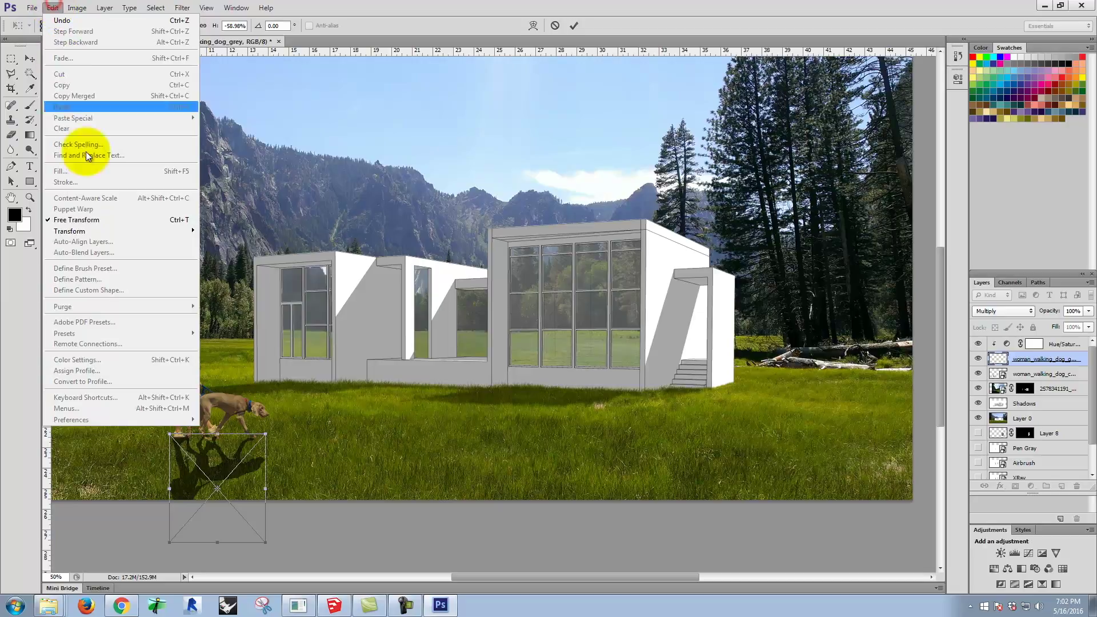
pyautogui.moveTo(69, 231)
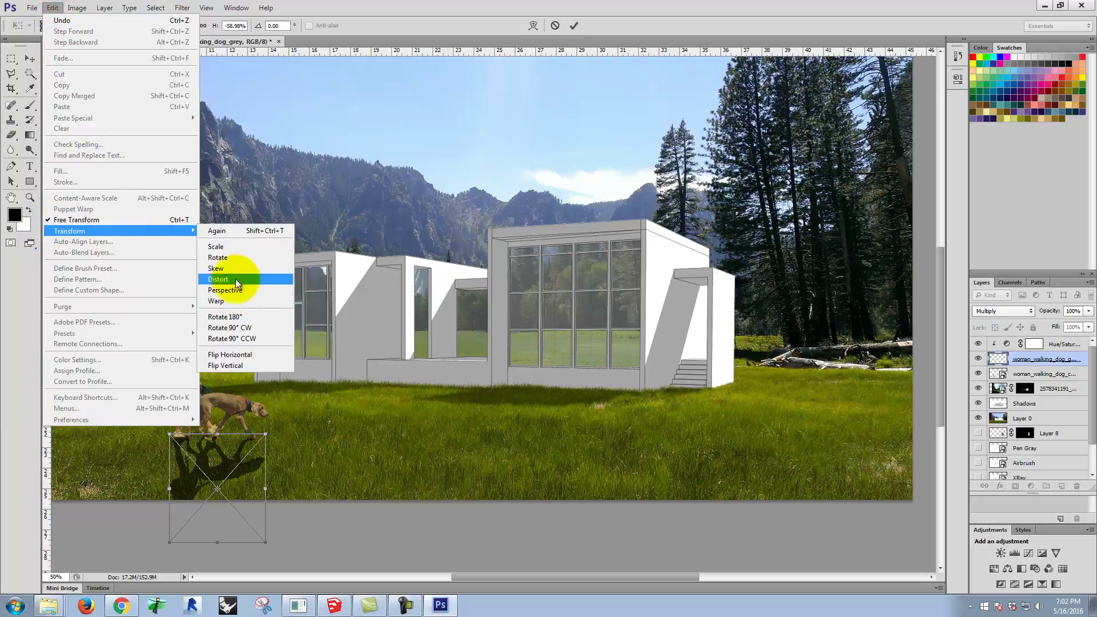
pyautogui.click(233, 269)
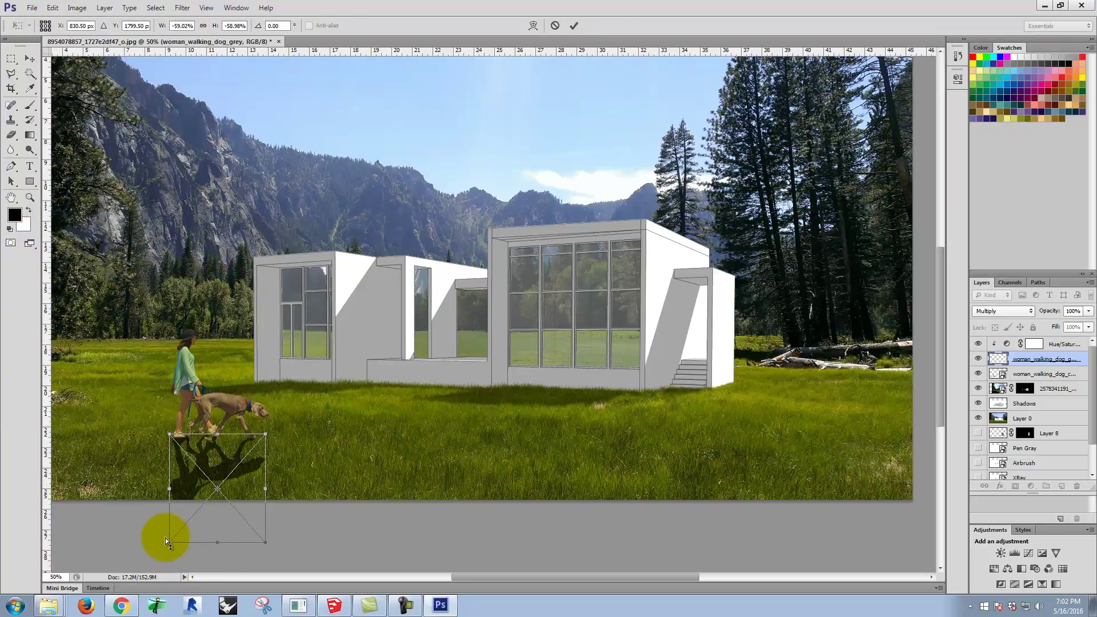
pyautogui.moveTo(169, 543); pyautogui.dragTo(171, 497)
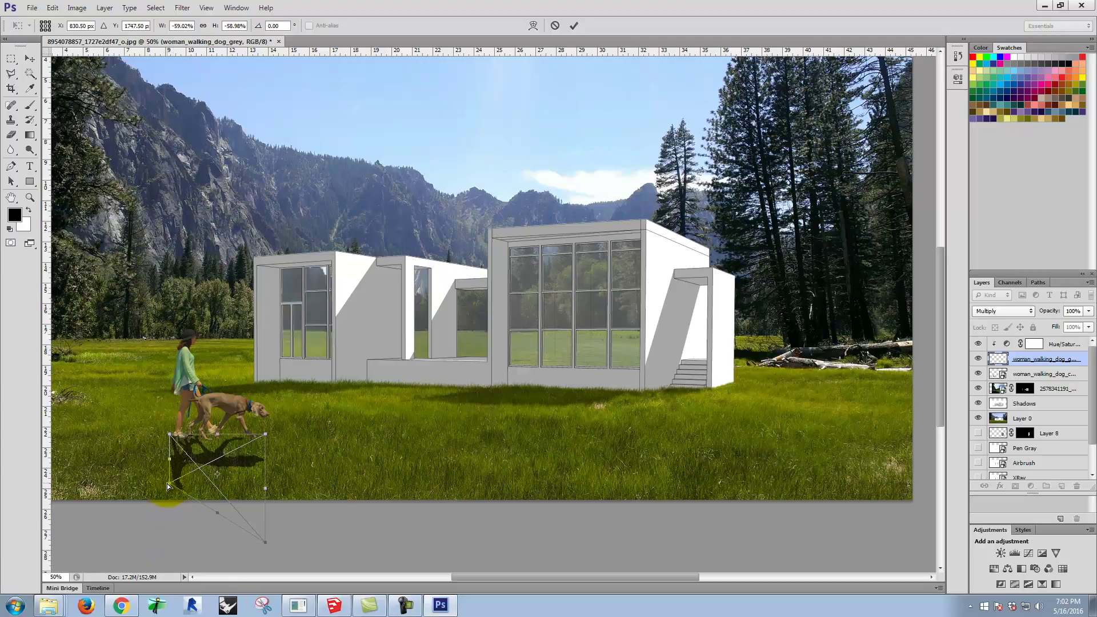
pyautogui.moveTo(264, 542); pyautogui.dragTo(266, 486)
pyautogui.moveTo(169, 484); pyautogui.dragTo(98, 475)
pyautogui.moveTo(259, 492); pyautogui.dragTo(119, 467)
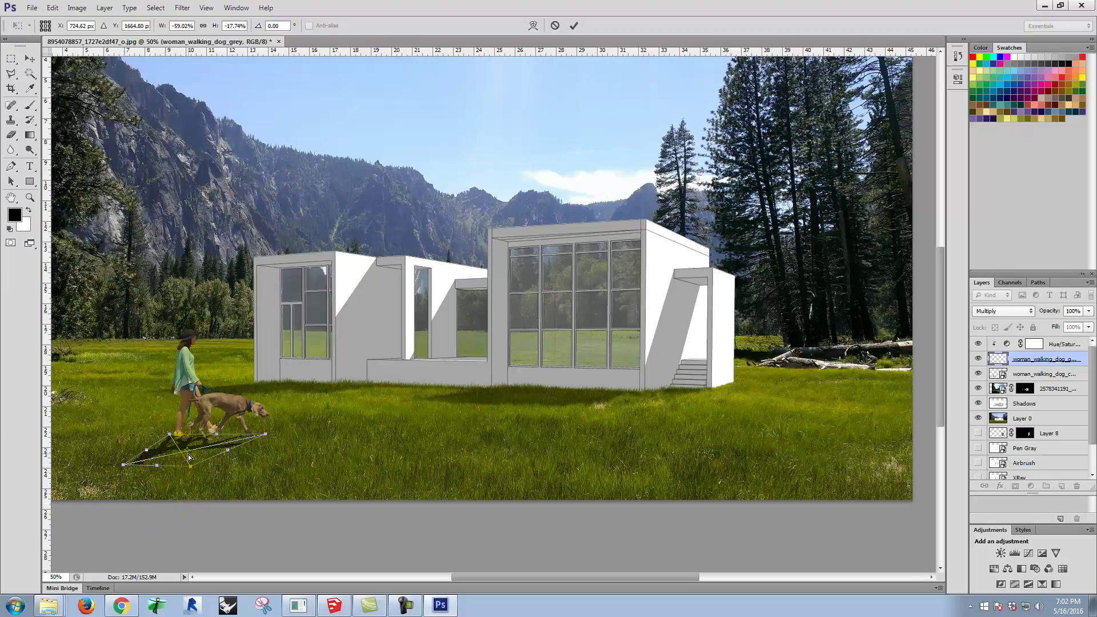
pyautogui.moveTo(126, 465); pyautogui.dragTo(215, 449)
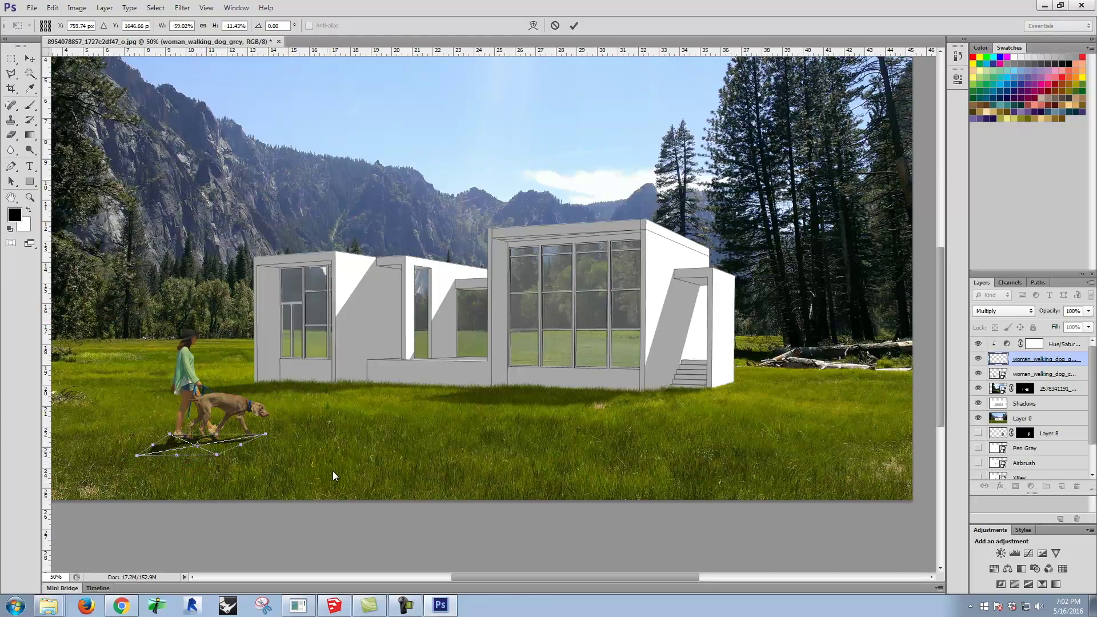
# - Align the skewed shadow with the woman's and dog's feet, adjust its lower corners, and commit the transform
pyautogui.hotkey('ctrl', '=')
pyautogui.hotkey('ctrl', '=')
pyautogui.press('space')
pyautogui.moveTo(288, 293); pyautogui.dragTo(733, 83)
pyautogui.moveTo(434, 368)
pyautogui.mouseDown()
pyautogui.moveTo(437, 405)
pyautogui.moveTo(444, 370)
pyautogui.mouseUp()
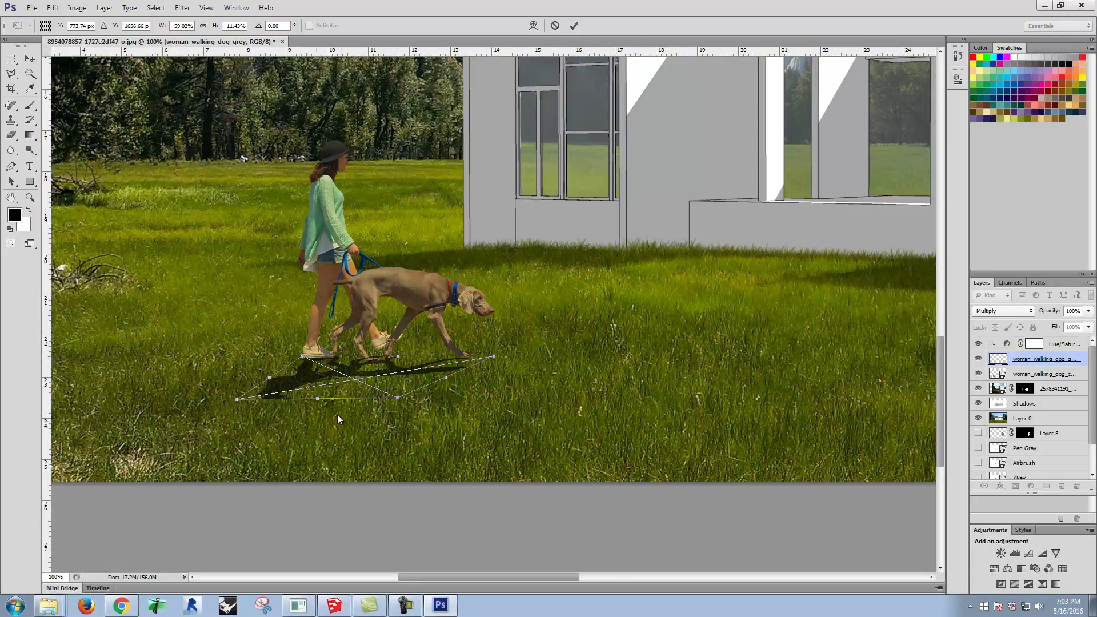
pyautogui.moveTo(238, 400); pyautogui.dragTo(232, 401)
pyautogui.moveTo(399, 398)
pyautogui.mouseDown()
pyautogui.moveTo(380, 404)
pyautogui.moveTo(398, 401)
pyautogui.mouseUp()
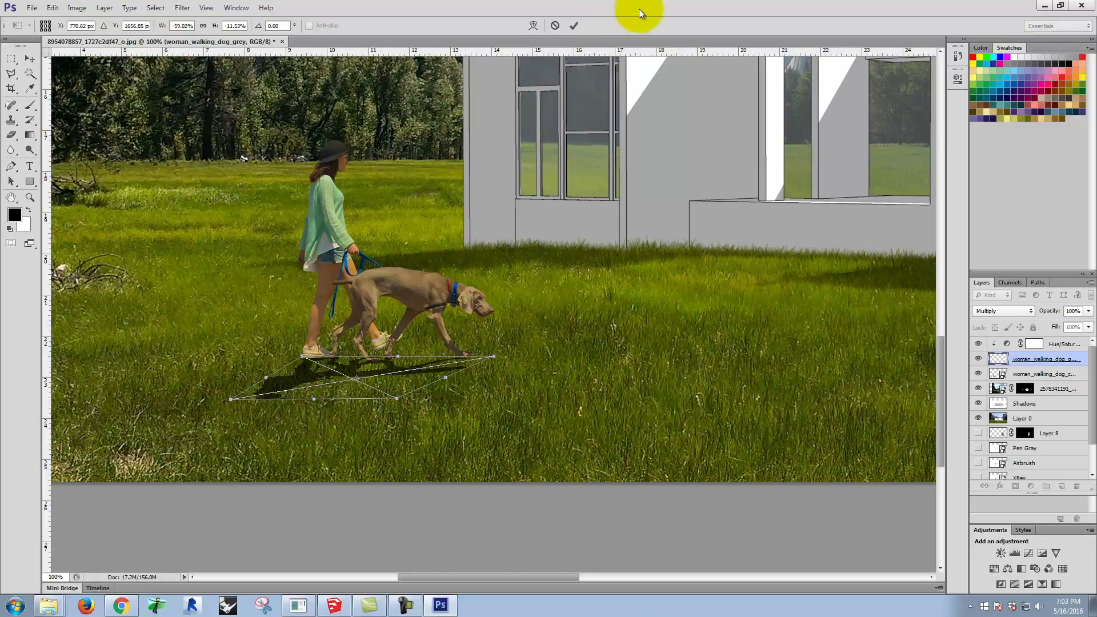
pyautogui.click(575, 25)
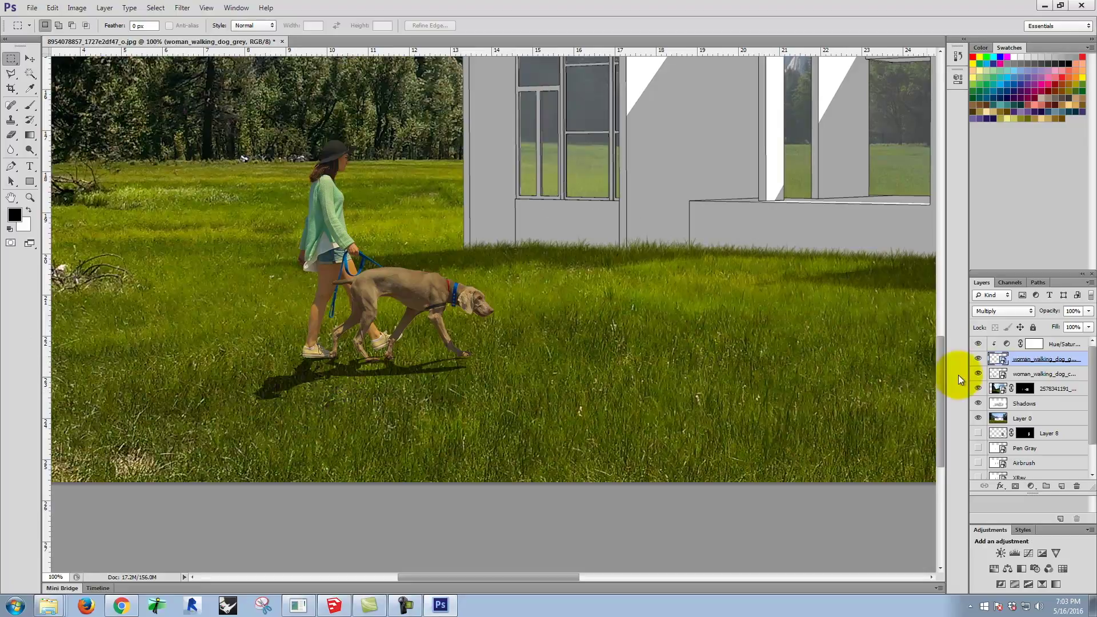
# - Move both woman_walking_dog layers above the Hue/Saturation adjustment and hide every layer except the grey shadow
pyautogui.keyDown('shift'); pyautogui.click(1047, 374); pyautogui.keyUp('shift')
pyautogui.moveTo(1047, 336); pyautogui.dragTo(985, 485)
pyautogui.click(978, 472)
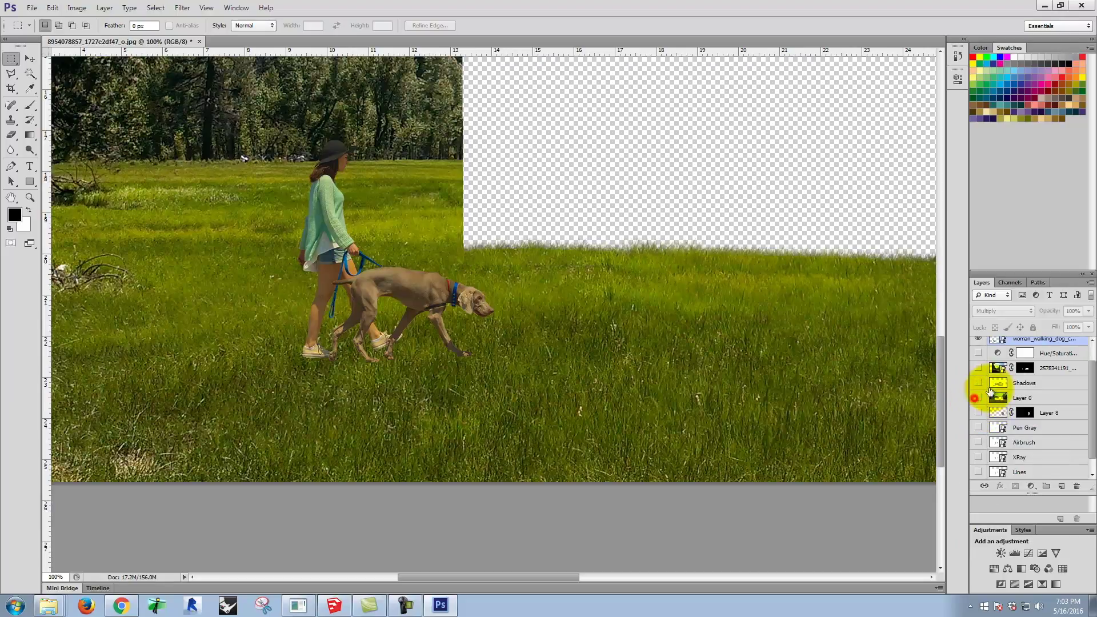
pyautogui.click(979, 398)
pyautogui.scroll(1, 998, 380)
pyautogui.click(979, 343)
pyautogui.click(979, 358)
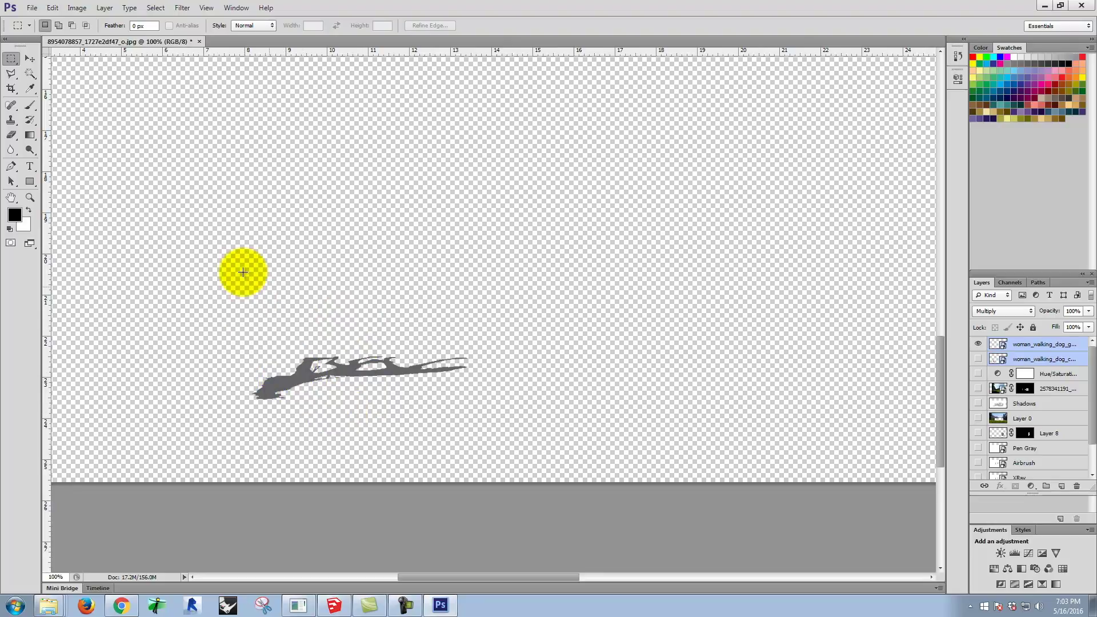
# - Rasterize both woman_walking_dog layers and use the Magic Wand to select the empty area around the grey shadow
pyautogui.click(29, 74)
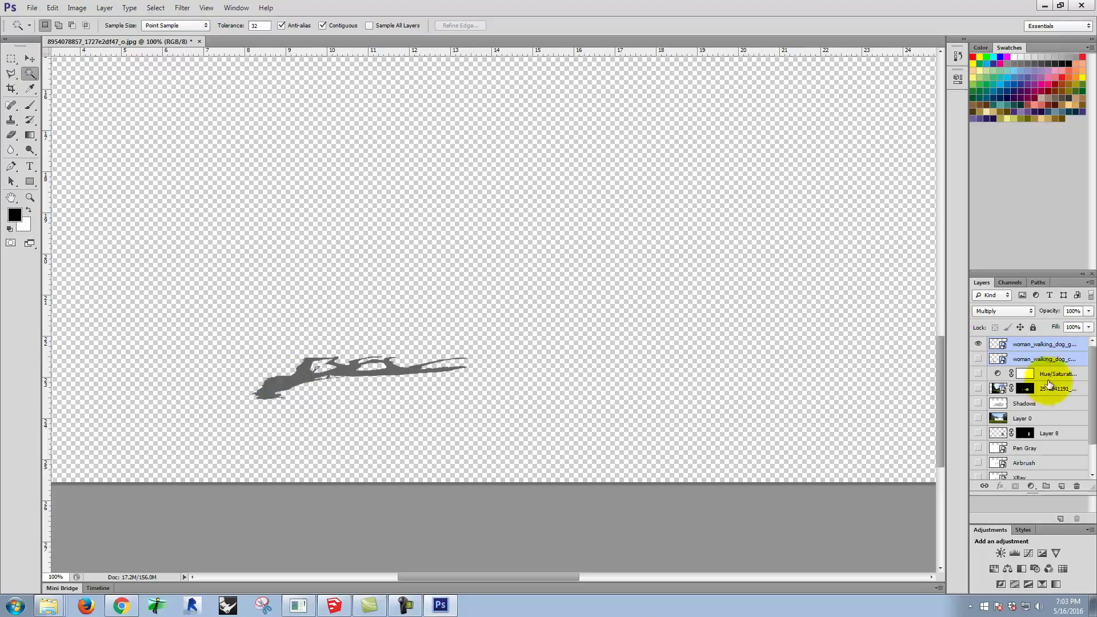
pyautogui.rightClick(1008, 340)
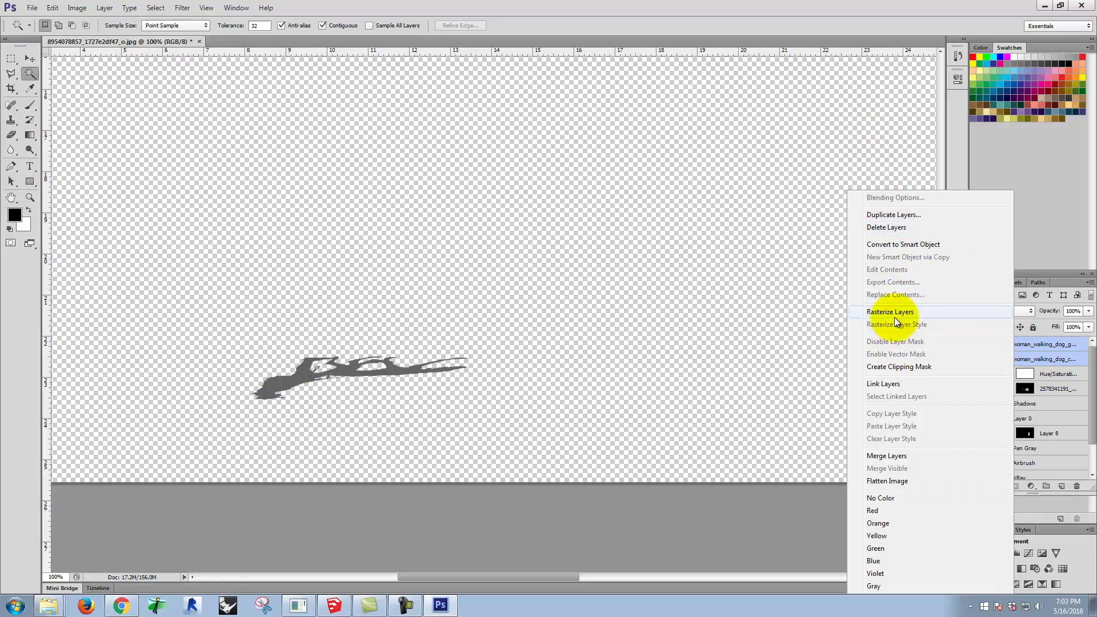
pyautogui.click(828, 314)
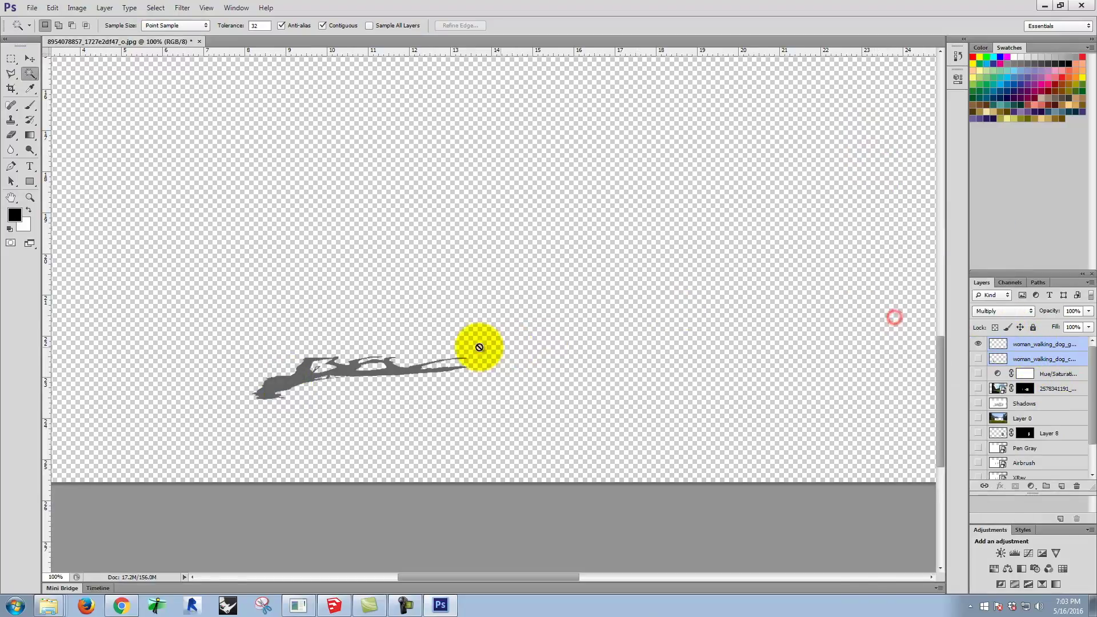
pyautogui.click(1047, 346)
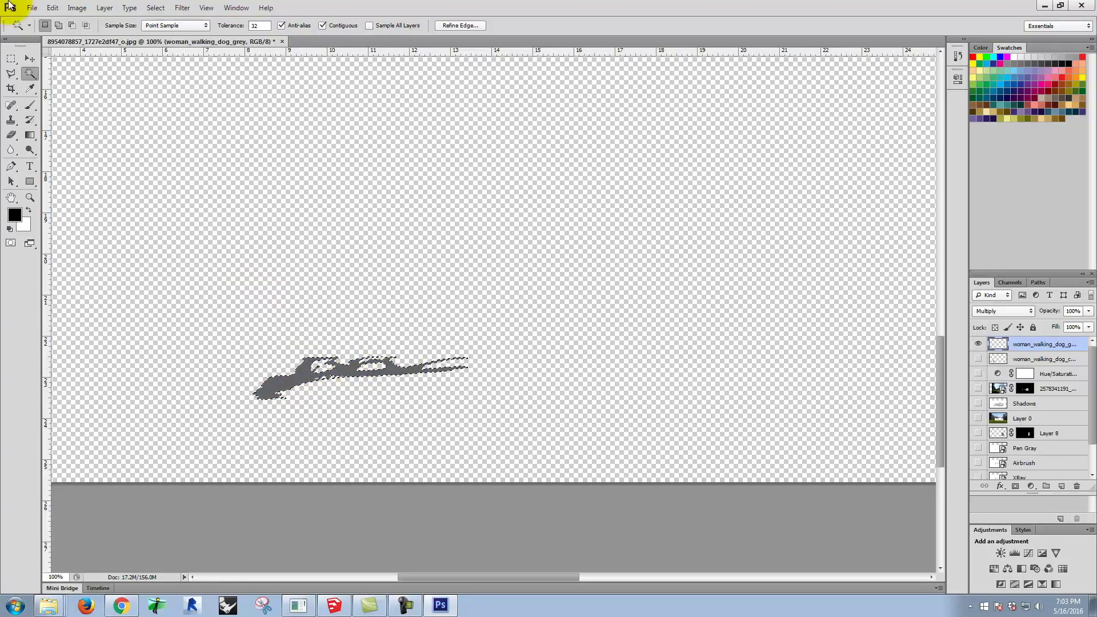
pyautogui.click(155, 8)
pyautogui.moveTo(182, 7)
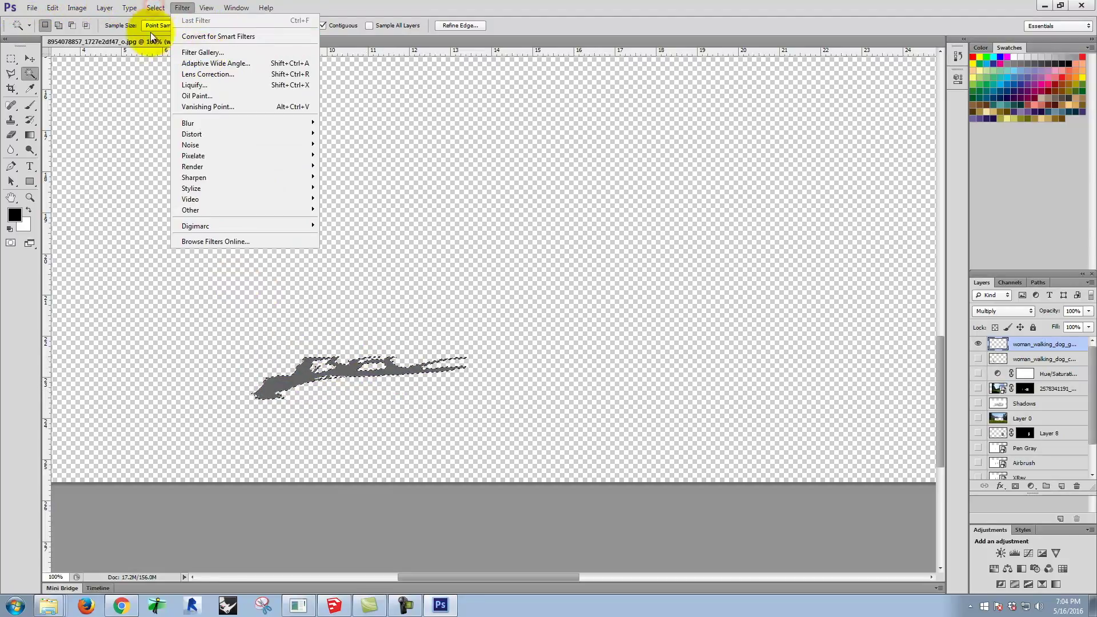
pyautogui.click(166, 53)
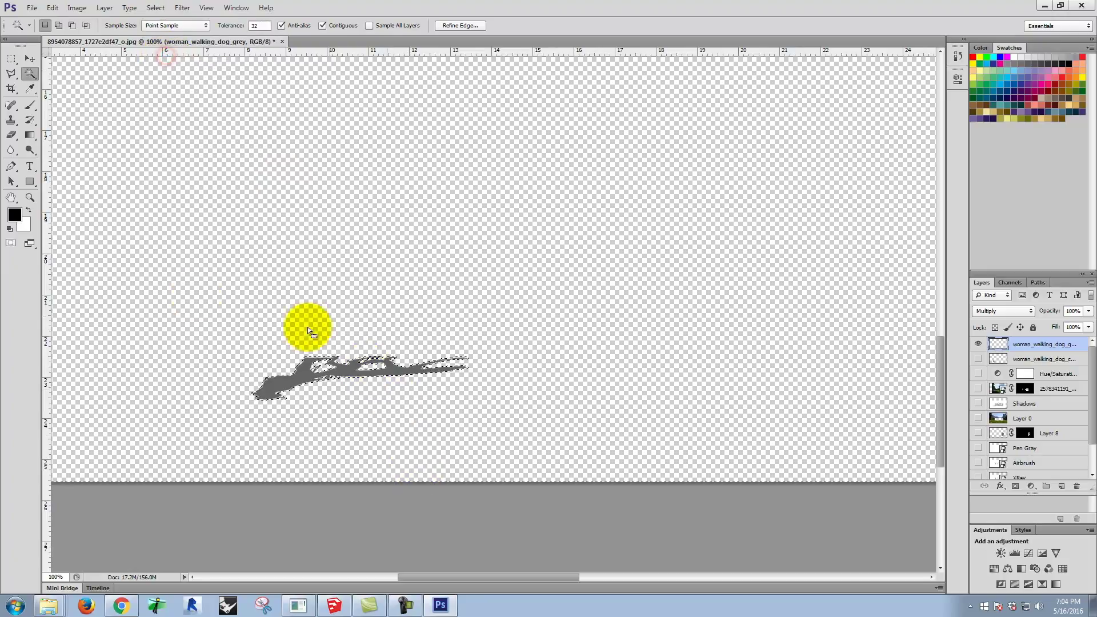
# - Brush white into the selected area surrounding the grey shadow and clear the selection
pyautogui.click(29, 210)
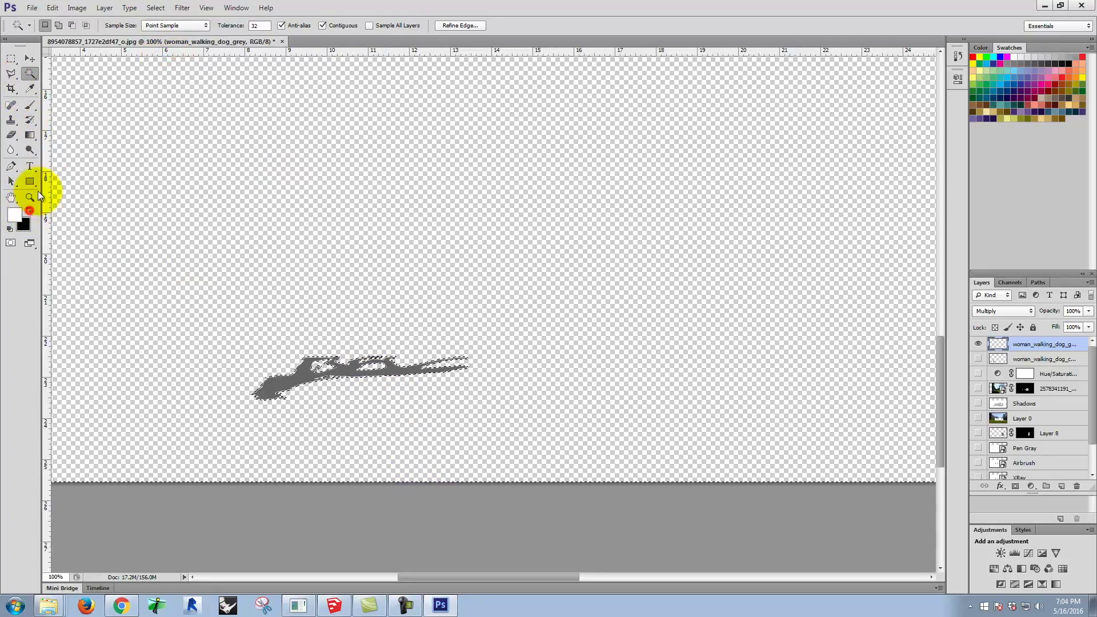
pyautogui.click(29, 105)
pyautogui.moveTo(368, 302)
pyautogui.mouseDown()
pyautogui.moveTo(127, 396)
pyautogui.moveTo(394, 339)
pyautogui.moveTo(490, 350)
pyautogui.moveTo(644, 340)
pyautogui.moveTo(304, 441)
pyautogui.moveTo(211, 418)
pyautogui.mouseUp()
pyautogui.moveTo(443, 310)
pyautogui.mouseDown()
pyautogui.moveTo(181, 335)
pyautogui.moveTo(179, 443)
pyautogui.moveTo(143, 404)
pyautogui.moveTo(326, 449)
pyautogui.moveTo(248, 531)
pyautogui.moveTo(566, 387)
pyautogui.moveTo(340, 326)
pyautogui.moveTo(512, 269)
pyautogui.moveTo(54, 336)
pyautogui.moveTo(179, 343)
pyautogui.moveTo(223, 306)
pyautogui.mouseUp()
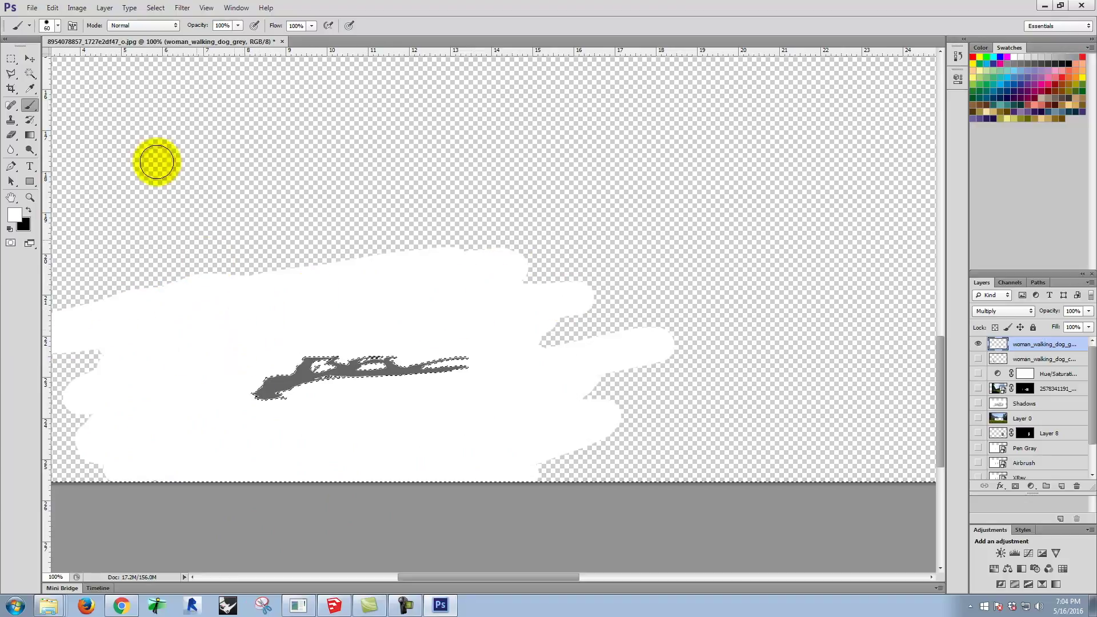
pyautogui.click(11, 58)
pyautogui.click(202, 220)
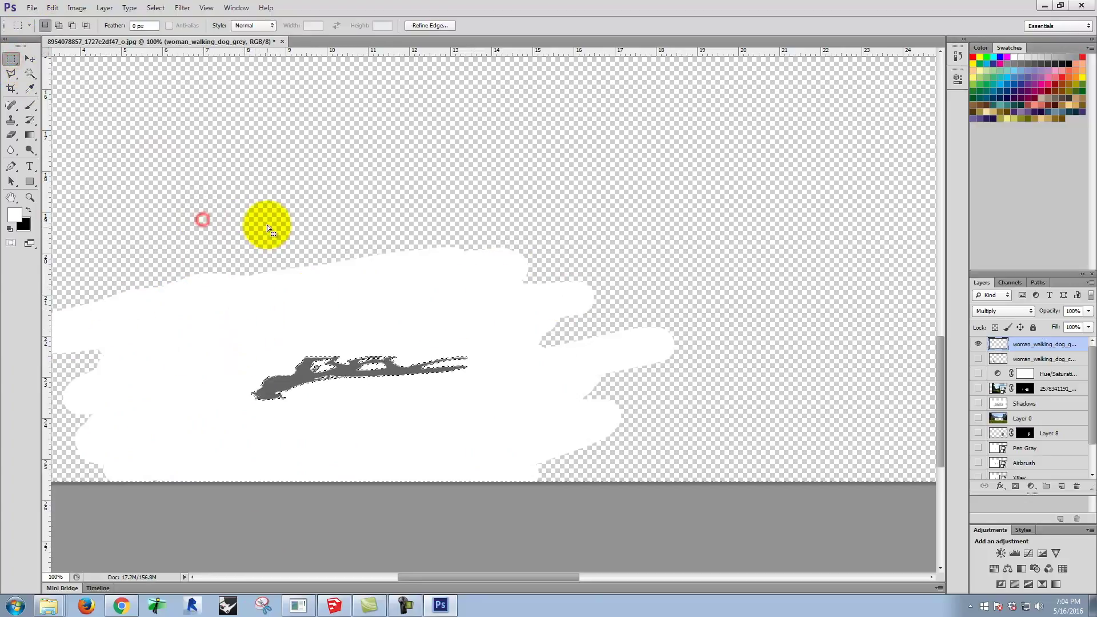
pyautogui.click(11, 121)
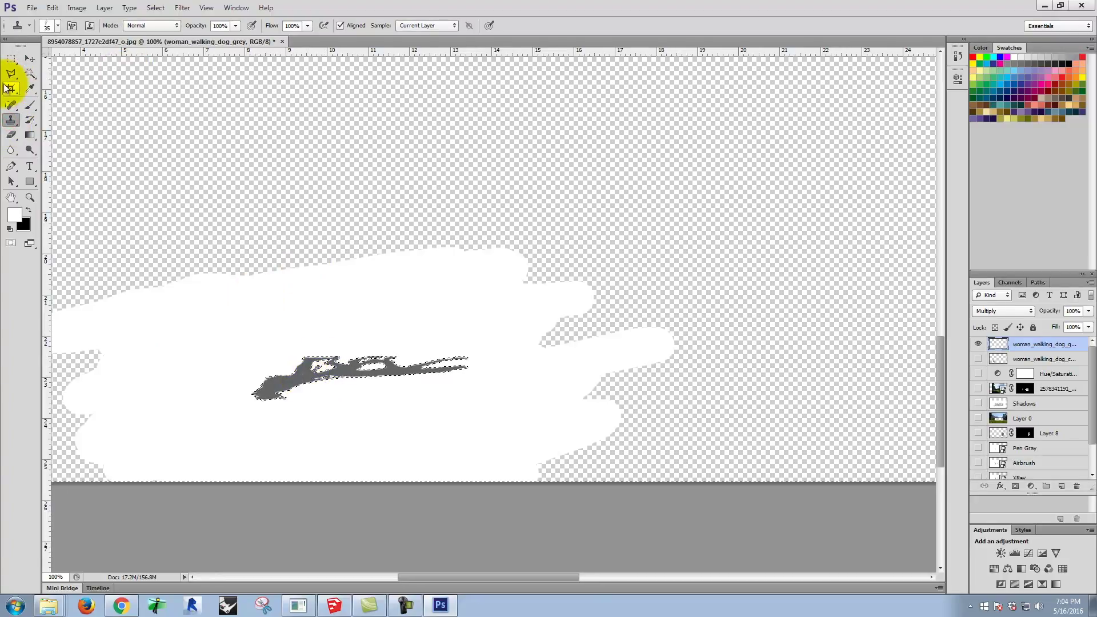
pyautogui.click(11, 58)
pyautogui.click(272, 179)
# - Paint a rectangular swatch below the shadow using grey sampled from it, and clear the selection
pyautogui.hotkey('ctrl', '-')
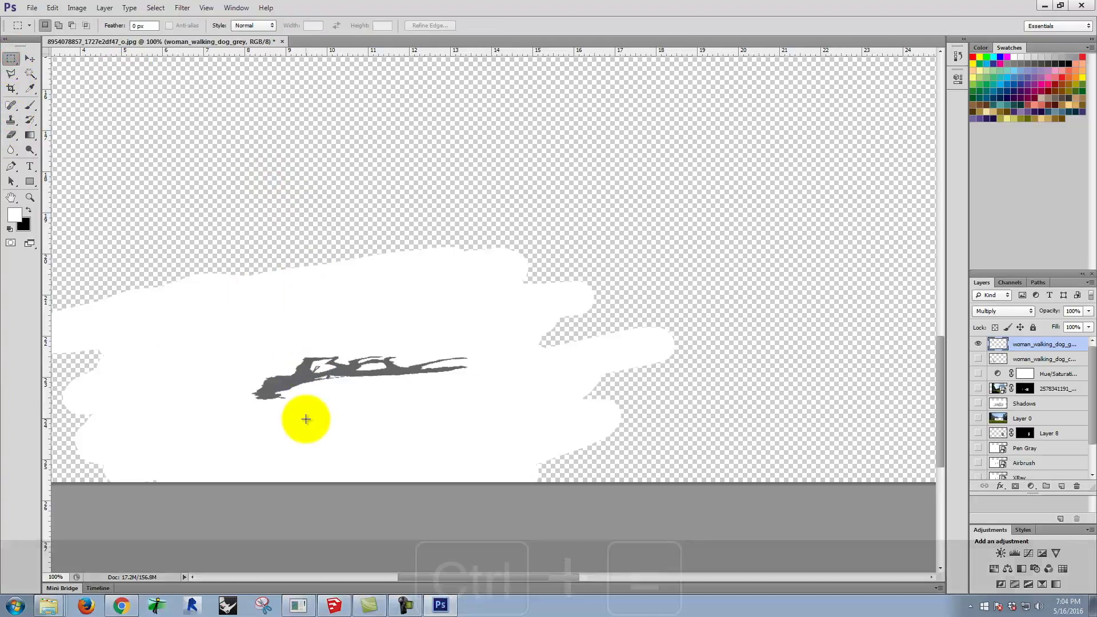
pyautogui.hotkey('ctrl', '=')
pyautogui.hotkey('ctrl', '=')
pyautogui.press('space')
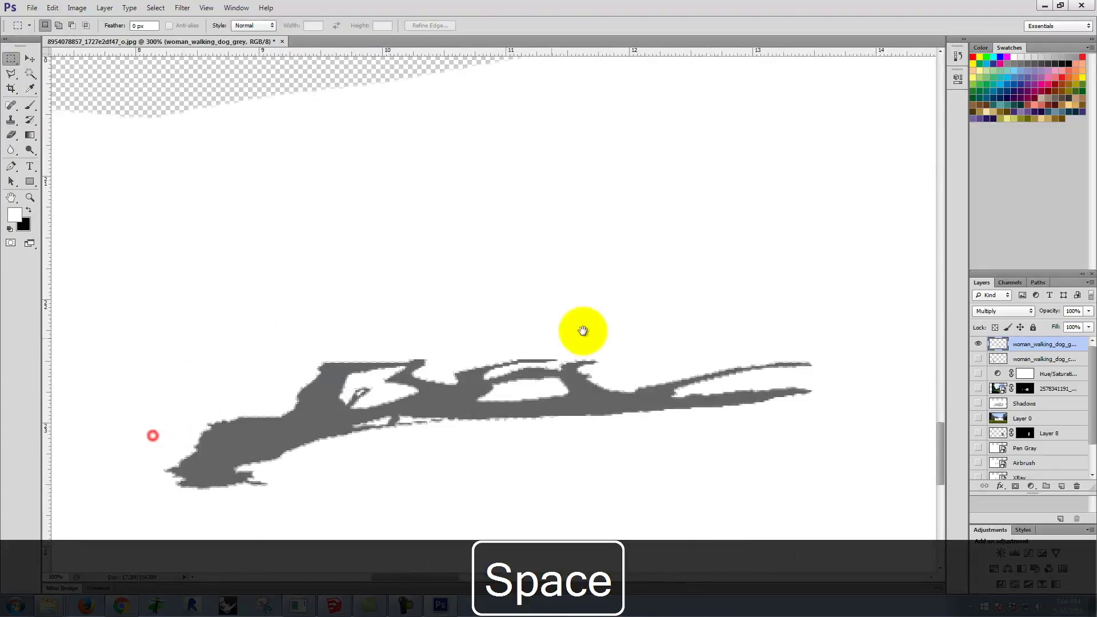
pyautogui.moveTo(583, 330); pyautogui.dragTo(653, 309)
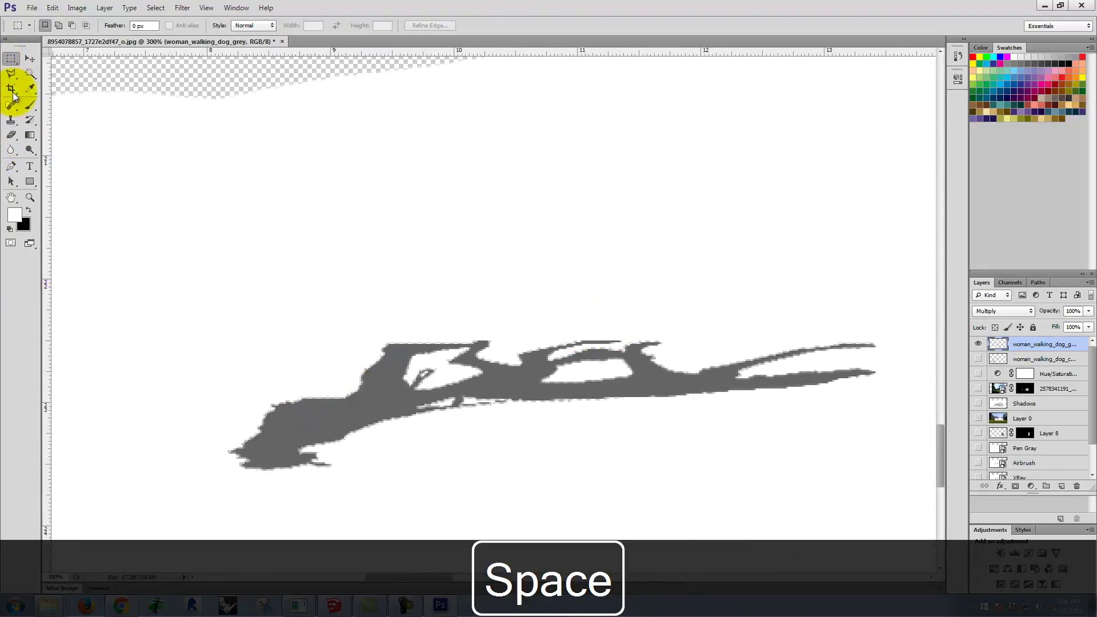
pyautogui.scroll(-3, 199, 188)
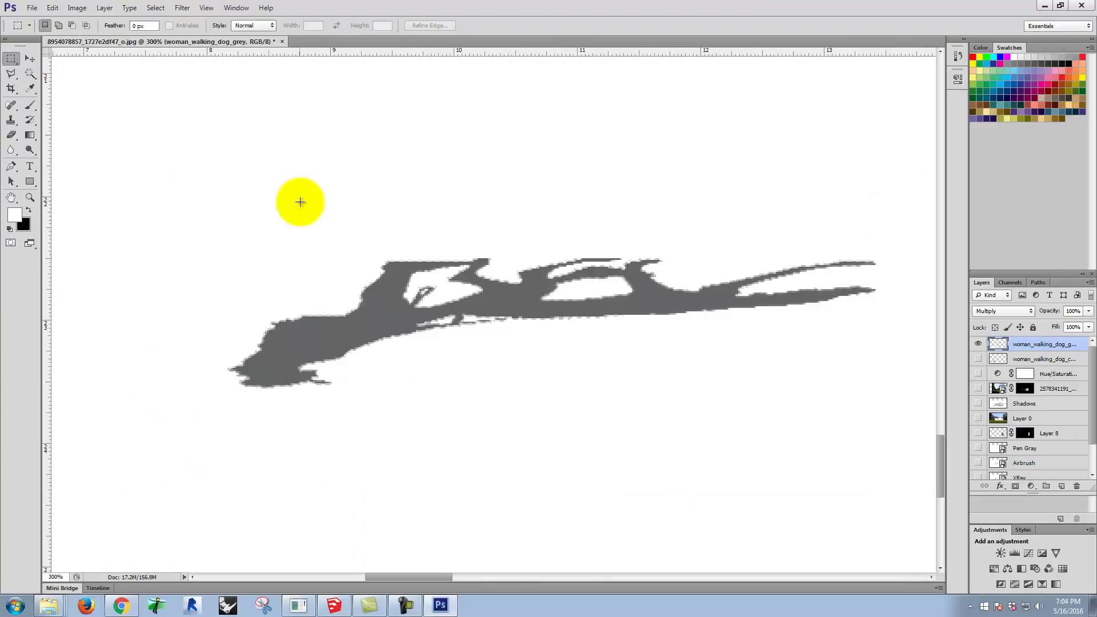
pyautogui.scroll(-4, 318, 208)
pyautogui.moveTo(225, 318); pyautogui.dragTo(897, 496)
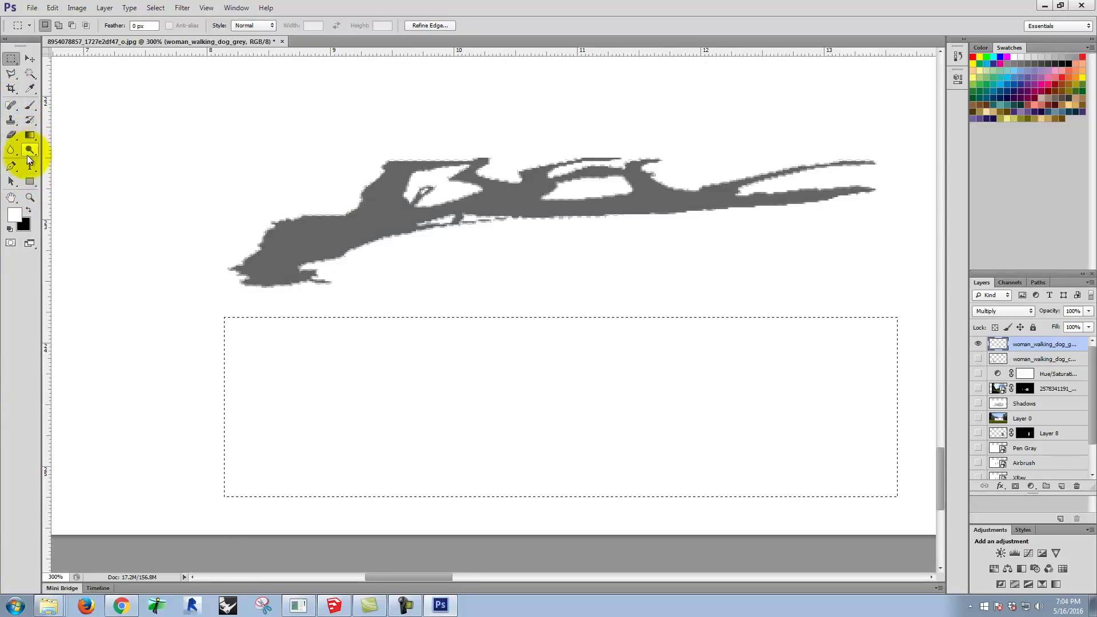
pyautogui.click(29, 89)
pyautogui.click(342, 231)
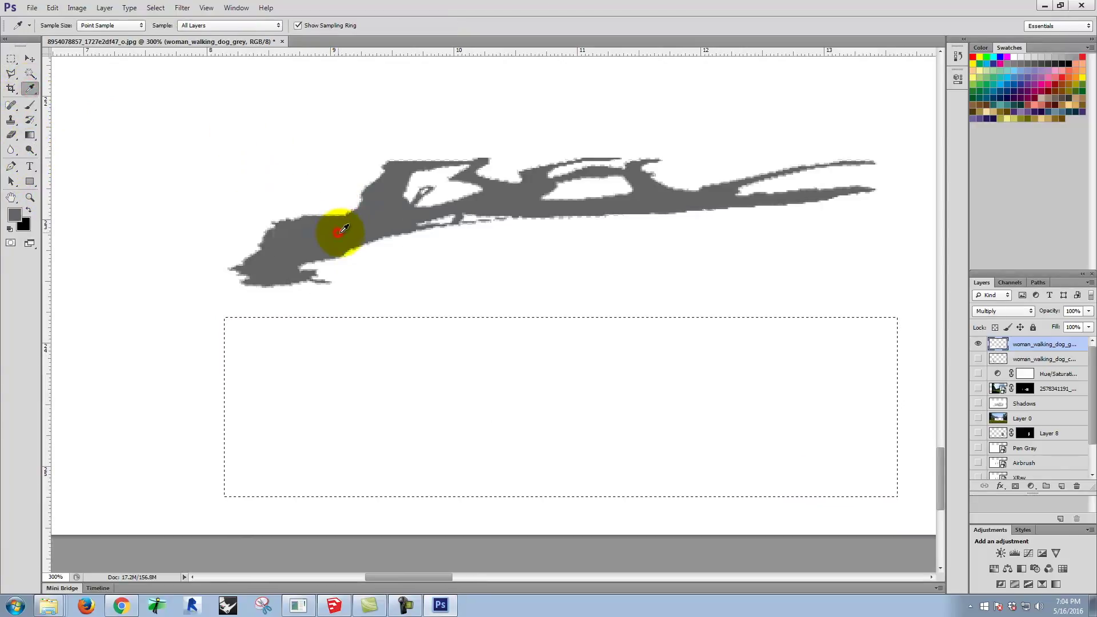
pyautogui.click(30, 106)
pyautogui.moveTo(411, 356)
pyautogui.mouseDown()
pyautogui.moveTo(80, 397)
pyautogui.moveTo(520, 320)
pyautogui.moveTo(612, 372)
pyautogui.moveTo(766, 399)
pyautogui.moveTo(916, 383)
pyautogui.moveTo(418, 473)
pyautogui.moveTo(685, 499)
pyautogui.moveTo(924, 387)
pyautogui.moveTo(690, 378)
pyautogui.moveTo(789, 422)
pyautogui.mouseUp()
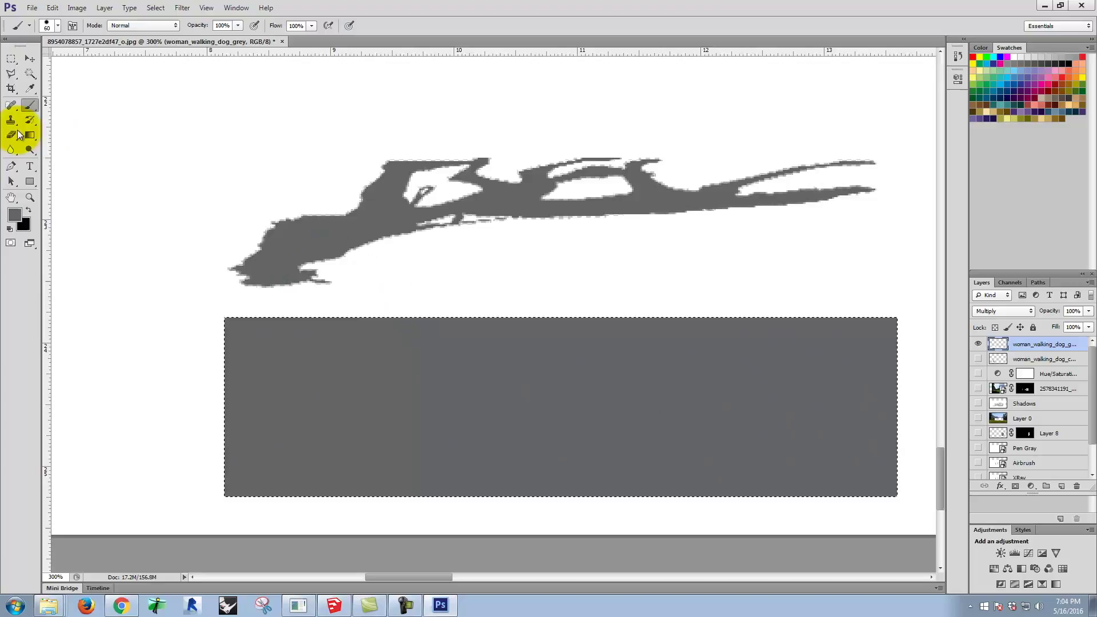
pyautogui.click(12, 59)
pyautogui.click(150, 155)
# - Clone grass blades along the upper edge of the woman's shadow with the grass-shaped Clone Stamp brush reduced to 25 px
pyautogui.click(11, 119)
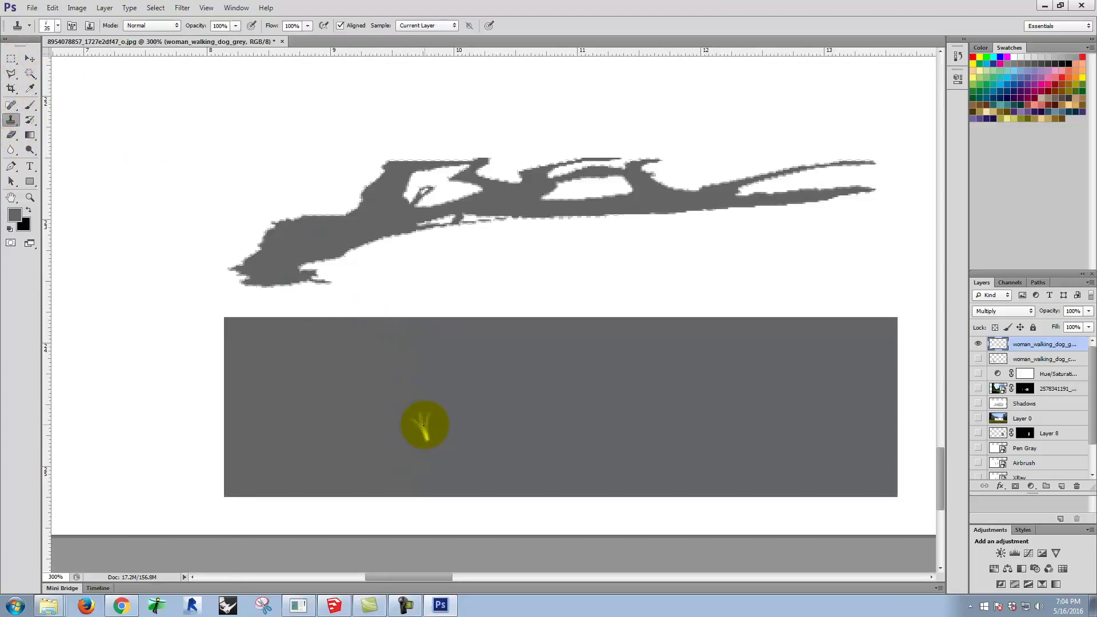
pyautogui.moveTo(355, 202); pyautogui.dragTo(327, 218)
pyautogui.press('[')
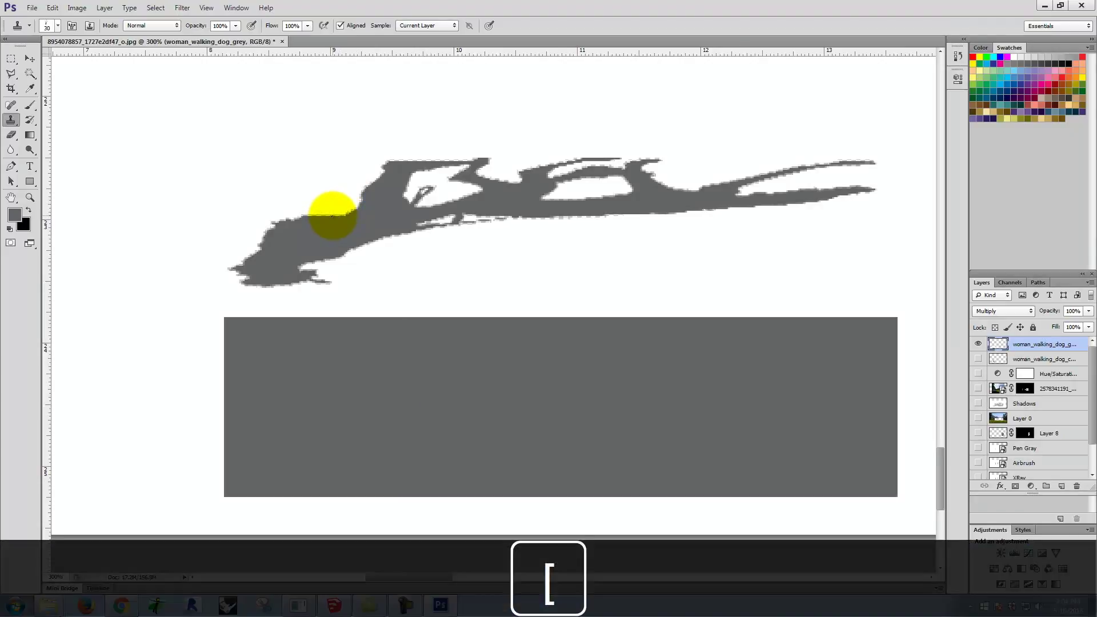
pyautogui.moveTo(332, 216)
pyautogui.mouseDown()
pyautogui.moveTo(243, 257)
pyautogui.moveTo(290, 218)
pyautogui.moveTo(362, 217)
pyautogui.moveTo(389, 165)
pyautogui.moveTo(431, 158)
pyautogui.moveTo(417, 141)
pyautogui.moveTo(418, 175)
pyautogui.moveTo(440, 183)
pyautogui.mouseUp()
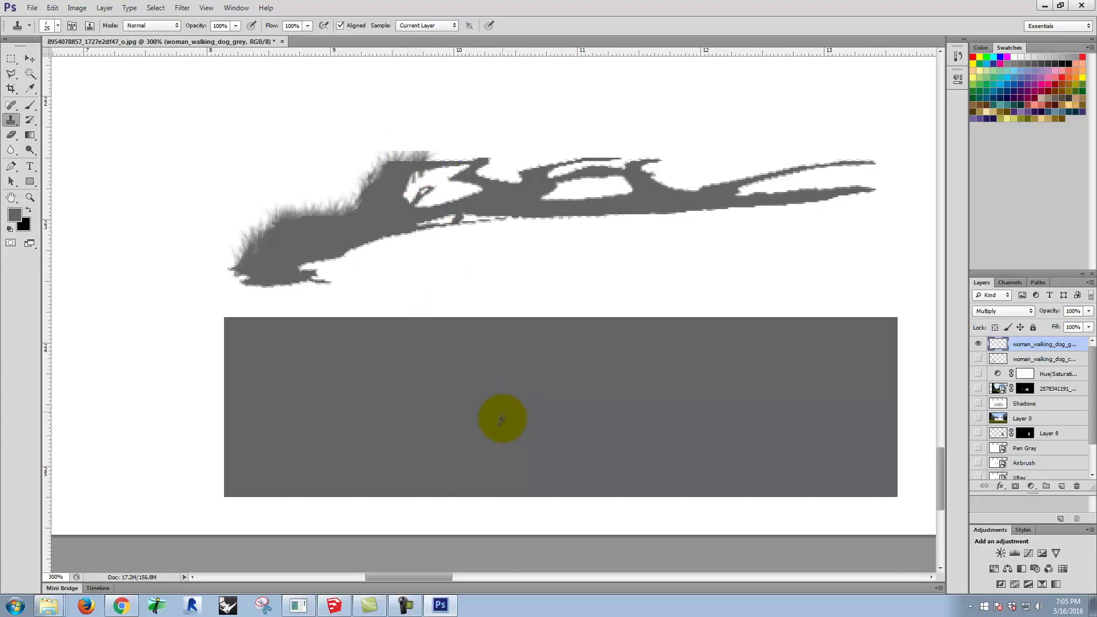
# - Clone grey grass blades from the swatch along the leg and dog shadows, undoing any stroke that copies white
pyautogui.keyDown('alt'); pyautogui.click(489, 432); pyautogui.keyUp('alt')
pyautogui.moveTo(405, 164)
pyautogui.mouseDown()
pyautogui.moveTo(452, 159)
pyautogui.moveTo(439, 159)
pyautogui.mouseUp()
pyautogui.moveTo(477, 166)
pyautogui.mouseDown()
pyautogui.moveTo(524, 172)
pyautogui.moveTo(528, 185)
pyautogui.moveTo(531, 169)
pyautogui.moveTo(599, 154)
pyautogui.moveTo(641, 160)
pyautogui.moveTo(680, 192)
pyautogui.moveTo(713, 185)
pyautogui.moveTo(666, 200)
pyautogui.moveTo(770, 174)
pyautogui.moveTo(858, 167)
pyautogui.moveTo(820, 164)
pyautogui.mouseUp()
pyautogui.moveTo(607, 405)
pyautogui.mouseDown()
pyautogui.moveTo(508, 385)
pyautogui.moveTo(447, 431)
pyautogui.moveTo(420, 433)
pyautogui.moveTo(439, 434)
pyautogui.moveTo(366, 420)
pyautogui.moveTo(503, 395)
pyautogui.moveTo(543, 416)
pyautogui.mouseUp()
pyautogui.moveTo(740, 160)
pyautogui.mouseDown()
pyautogui.moveTo(850, 164)
pyautogui.moveTo(737, 183)
pyautogui.moveTo(666, 211)
pyautogui.moveTo(551, 191)
pyautogui.moveTo(641, 197)
pyautogui.moveTo(476, 211)
pyautogui.moveTo(453, 196)
pyautogui.moveTo(436, 379)
pyautogui.moveTo(605, 493)
pyautogui.mouseUp()
pyautogui.hotkey('ctrl', 'z')
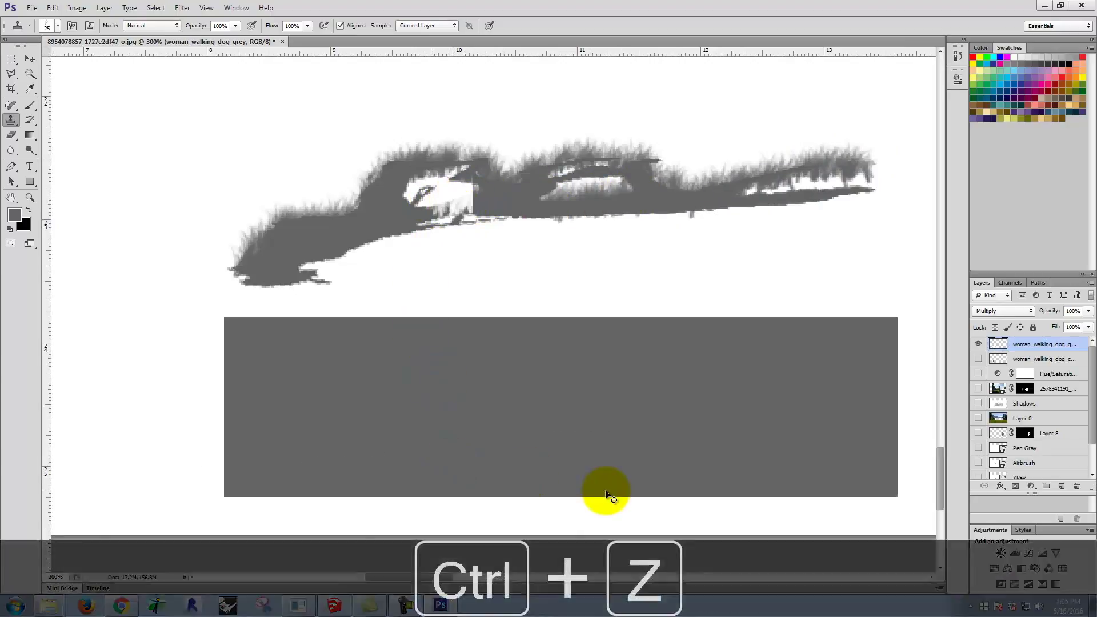
pyautogui.moveTo(523, 381)
pyautogui.mouseDown()
pyautogui.moveTo(493, 358)
pyautogui.moveTo(404, 183)
pyautogui.moveTo(444, 219)
pyautogui.moveTo(423, 199)
pyautogui.moveTo(464, 209)
pyautogui.moveTo(468, 180)
pyautogui.moveTo(463, 200)
pyautogui.moveTo(417, 200)
pyautogui.moveTo(245, 262)
pyautogui.moveTo(362, 290)
pyautogui.moveTo(2, 28)
pyautogui.mouseUp()
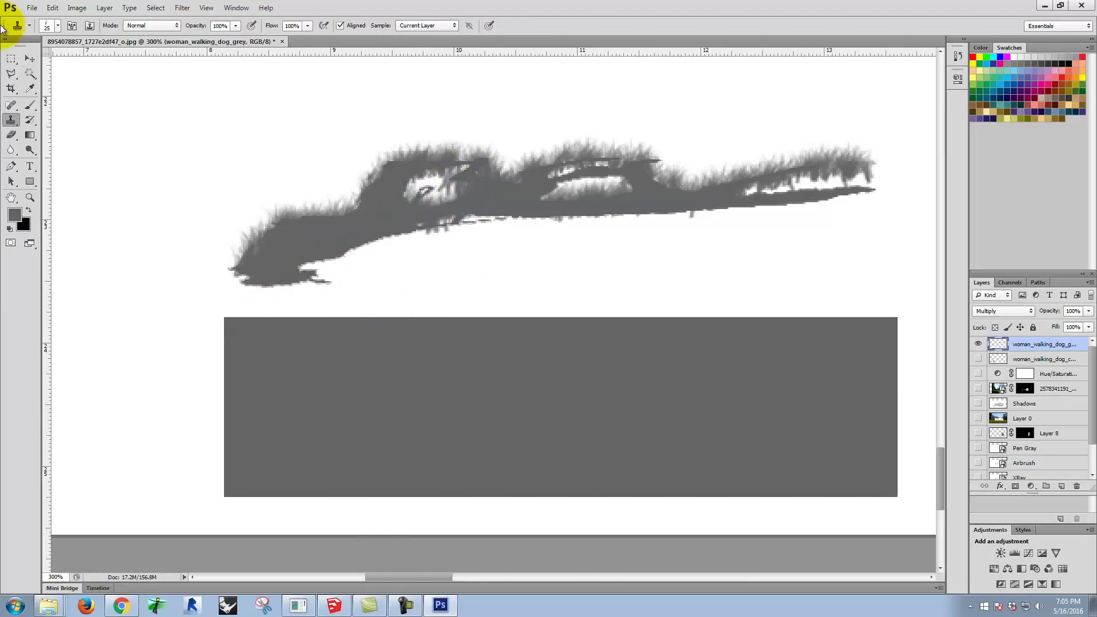
# - Select the area around the grey swatch and paint over it with sampled white
pyautogui.click(11, 59)
pyautogui.moveTo(205, 310)
pyautogui.mouseDown()
pyautogui.moveTo(624, 458)
pyautogui.moveTo(861, 521)
pyautogui.moveTo(912, 515)
pyautogui.mouseUp()
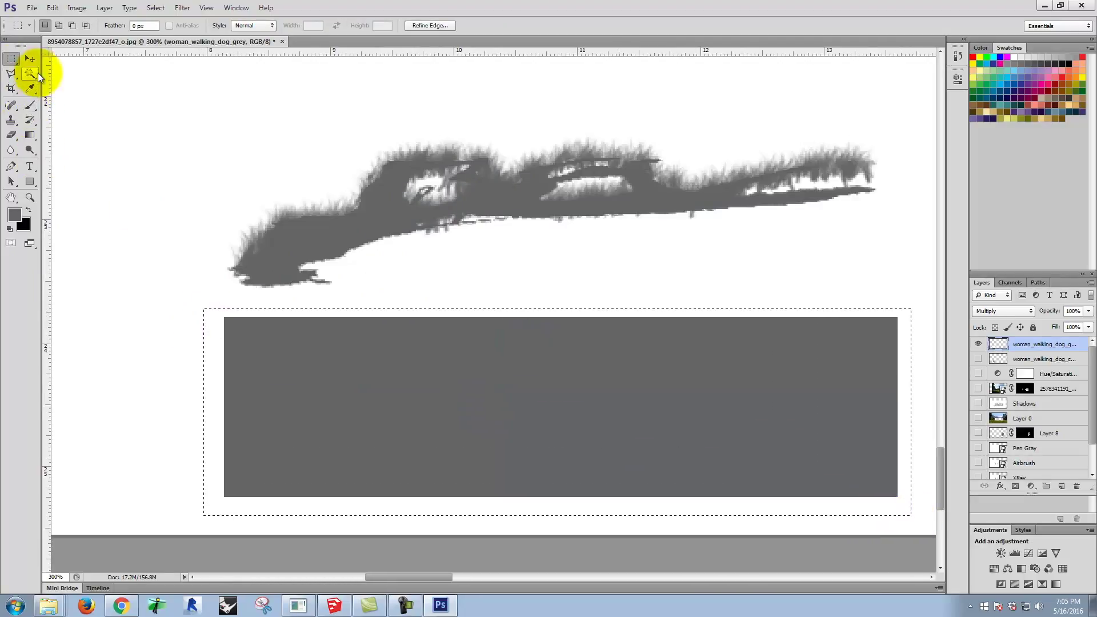
pyautogui.click(31, 89)
pyautogui.click(110, 165)
pyautogui.click(30, 105)
pyautogui.moveTo(196, 384)
pyautogui.mouseDown()
pyautogui.moveTo(392, 343)
pyautogui.moveTo(16, 450)
pyautogui.moveTo(128, 480)
pyautogui.moveTo(657, 478)
pyautogui.moveTo(779, 348)
pyautogui.mouseUp()
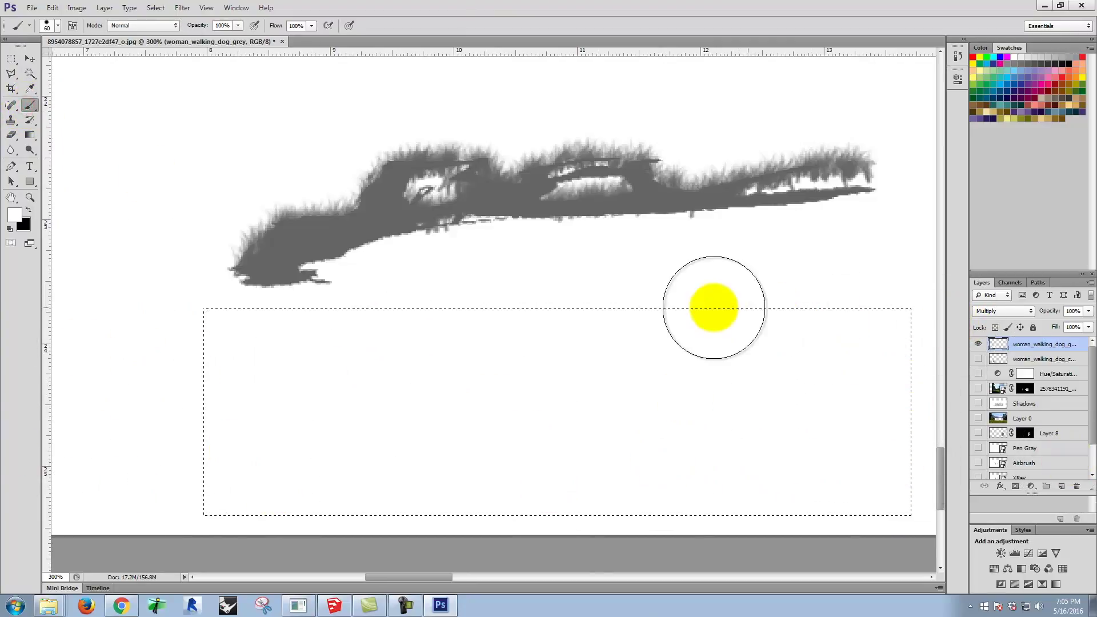
# - Clear the selection and clone white grass blades along the shadow's lower edge and into its gaps with the grass-shaped Clone Stamp brush
pyautogui.click(11, 58)
pyautogui.click(148, 131)
pyautogui.click(10, 120)
pyautogui.keyDown('alt'); pyautogui.click(321, 403); pyautogui.keyUp('alt')
pyautogui.moveTo(263, 286)
pyautogui.mouseDown()
pyautogui.moveTo(328, 285)
pyautogui.moveTo(281, 281)
pyautogui.moveTo(389, 250)
pyautogui.moveTo(402, 259)
pyautogui.moveTo(376, 256)
pyautogui.moveTo(422, 236)
pyautogui.moveTo(404, 237)
pyautogui.moveTo(447, 237)
pyautogui.moveTo(440, 228)
pyautogui.moveTo(449, 242)
pyautogui.moveTo(417, 235)
pyautogui.moveTo(659, 225)
pyautogui.moveTo(644, 229)
pyautogui.moveTo(673, 219)
pyautogui.moveTo(618, 221)
pyautogui.moveTo(720, 221)
pyautogui.moveTo(585, 217)
pyautogui.moveTo(727, 216)
pyautogui.moveTo(714, 219)
pyautogui.moveTo(746, 215)
pyautogui.moveTo(679, 215)
pyautogui.moveTo(854, 200)
pyautogui.moveTo(803, 190)
pyautogui.moveTo(752, 201)
pyautogui.moveTo(887, 208)
pyautogui.moveTo(857, 202)
pyautogui.moveTo(874, 193)
pyautogui.moveTo(751, 210)
pyautogui.moveTo(749, 186)
pyautogui.moveTo(863, 182)
pyautogui.mouseUp()
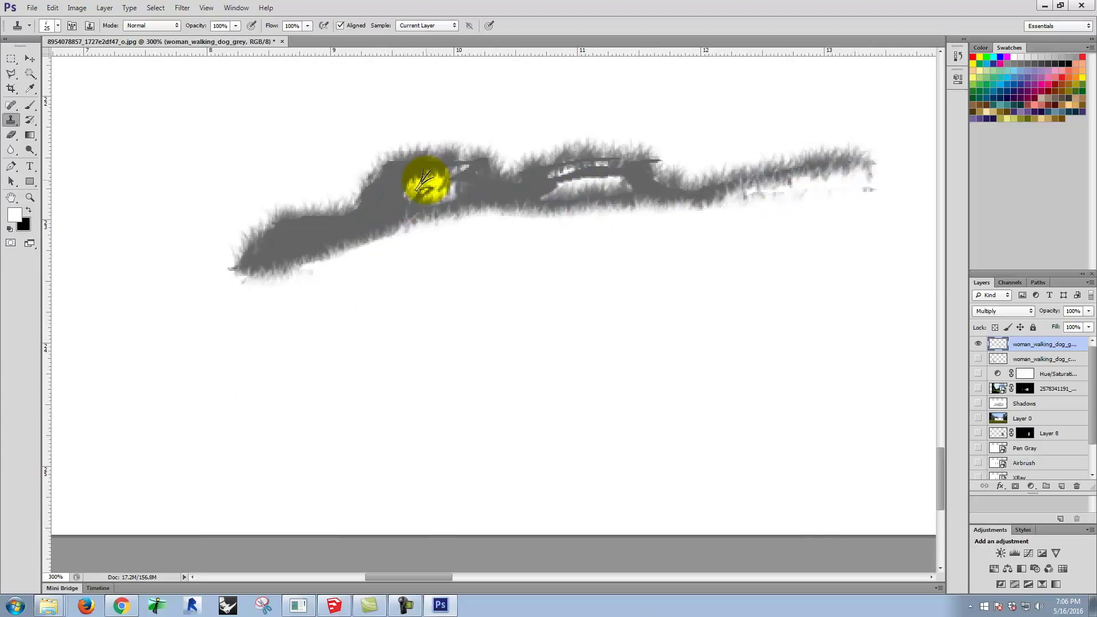
pyautogui.moveTo(434, 182)
pyautogui.mouseDown()
pyautogui.moveTo(417, 176)
pyautogui.moveTo(488, 171)
pyautogui.mouseUp()
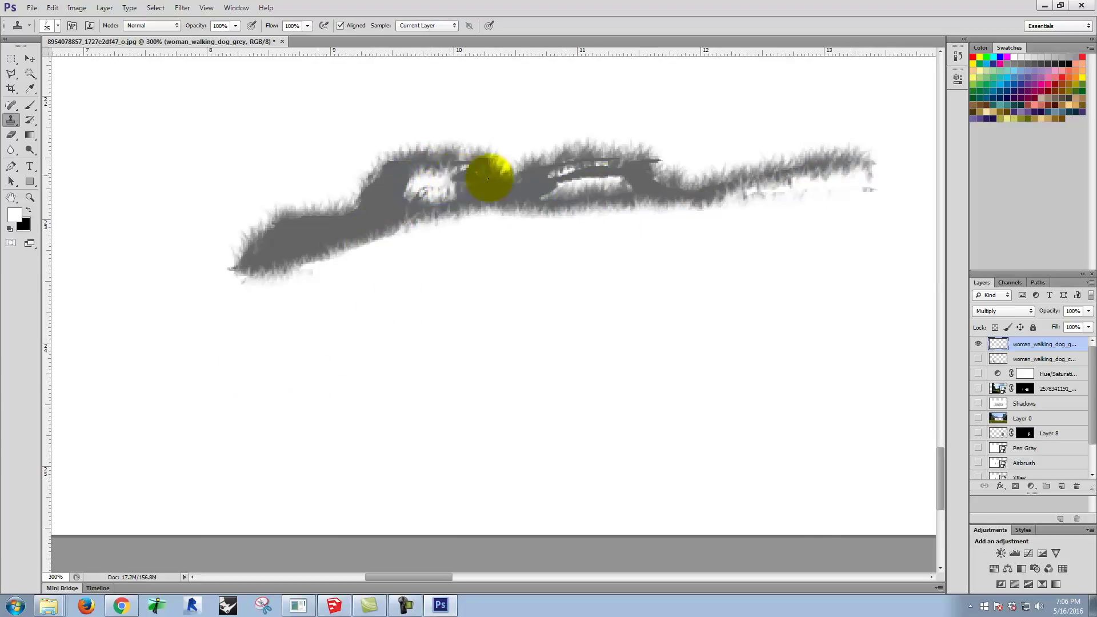
pyautogui.moveTo(563, 176); pyautogui.dragTo(597, 173)
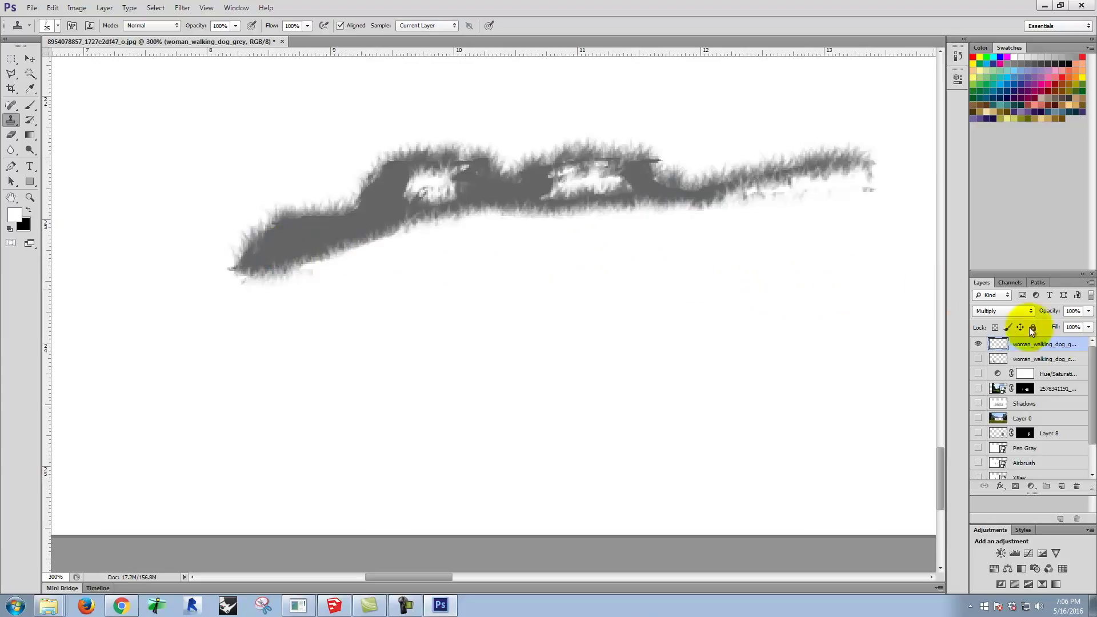
# - Show the meadow photo on Layer 0 and the color woman-and-dog layer together with the grass-edged shadow
pyautogui.click(978, 419)
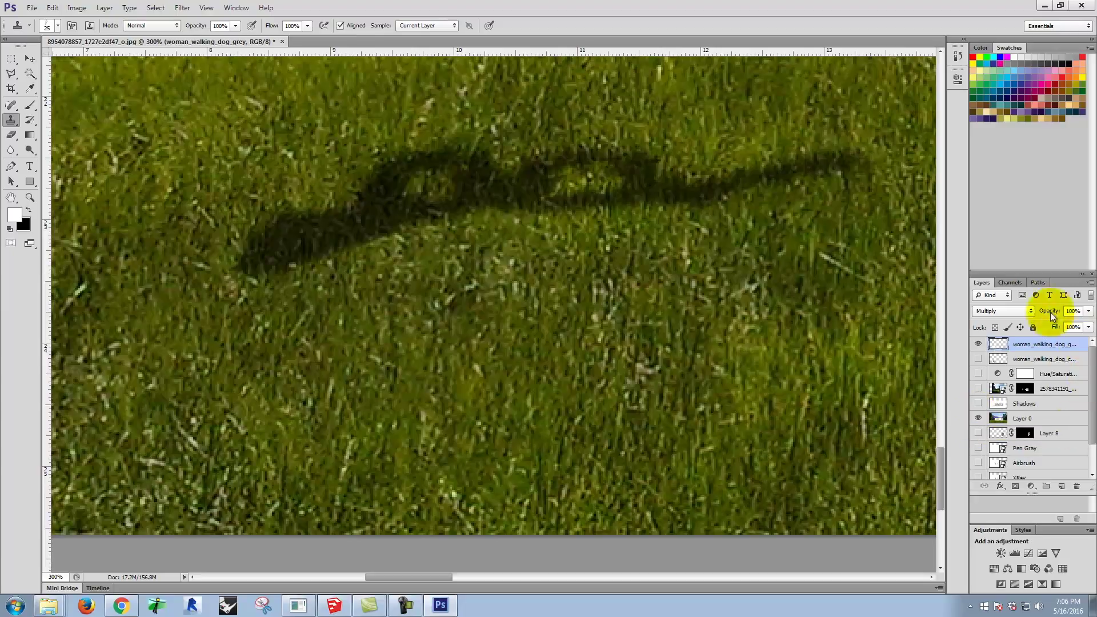
pyautogui.click(978, 358)
pyautogui.scroll(5, 692, 321)
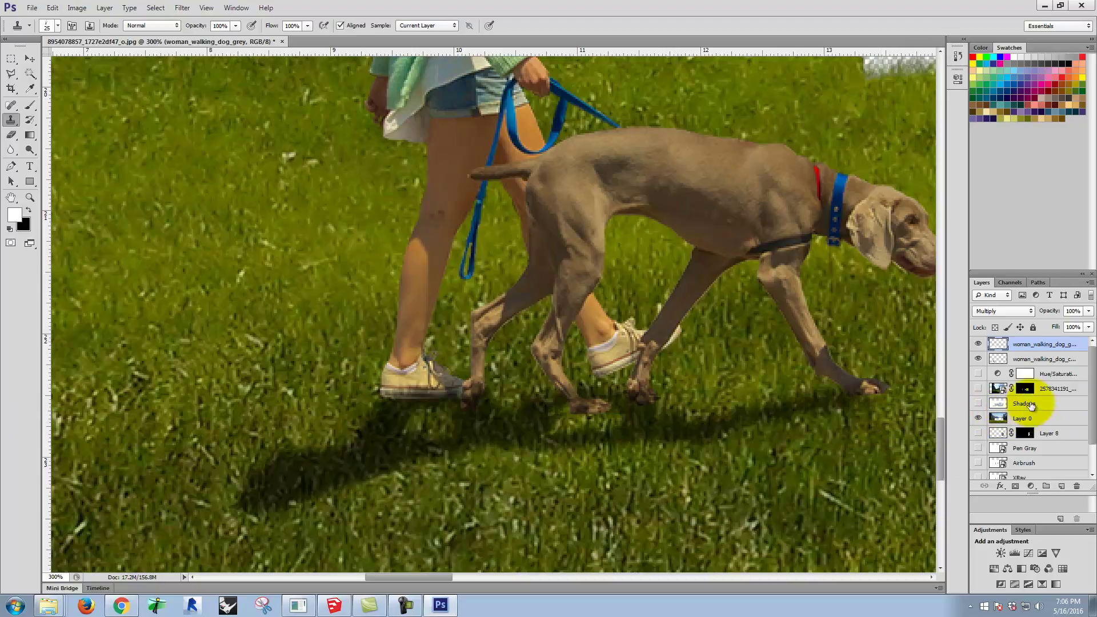
# - Copy a rectangular patch of grass around the feet and shadow from Layer 0 and paste it as a new layer
pyautogui.click(1029, 419)
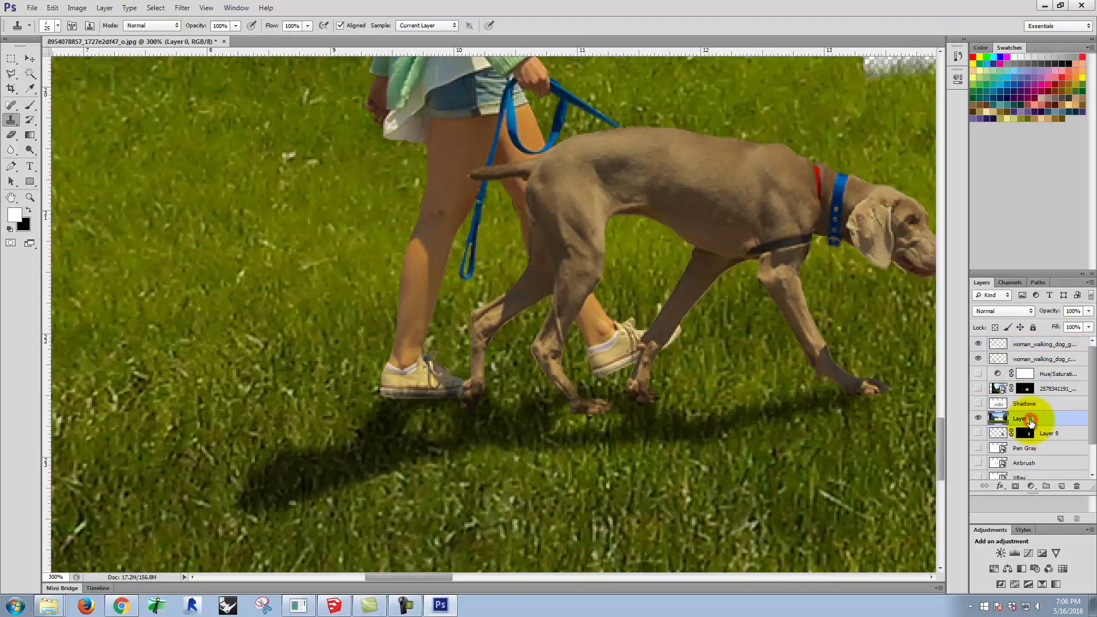
pyautogui.click(12, 58)
pyautogui.moveTo(929, 446); pyautogui.dragTo(924, 509)
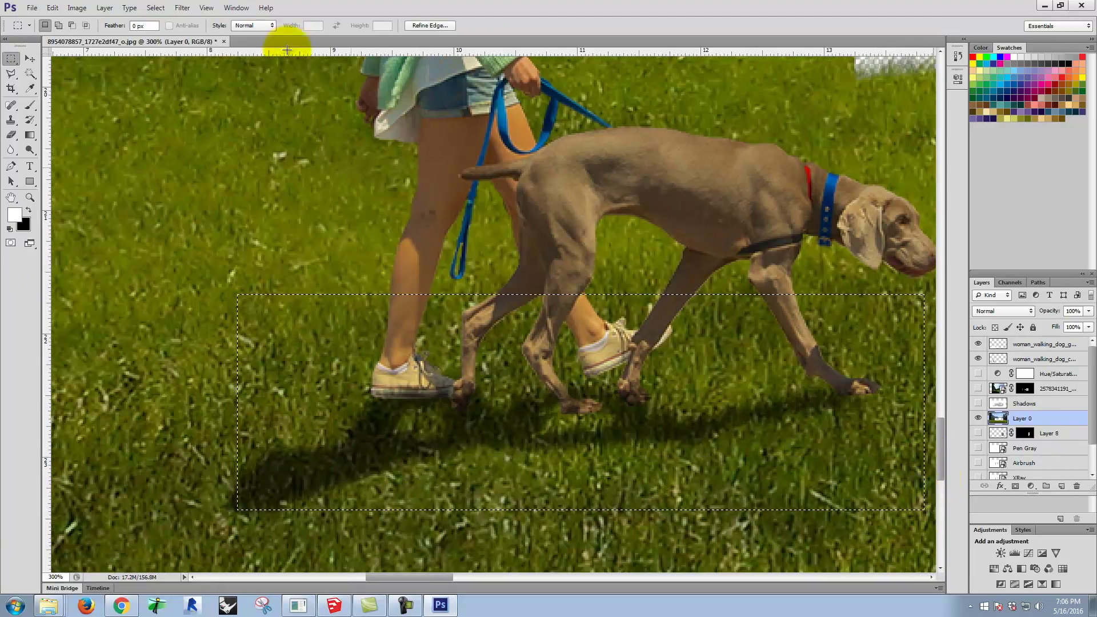
pyautogui.click(52, 7)
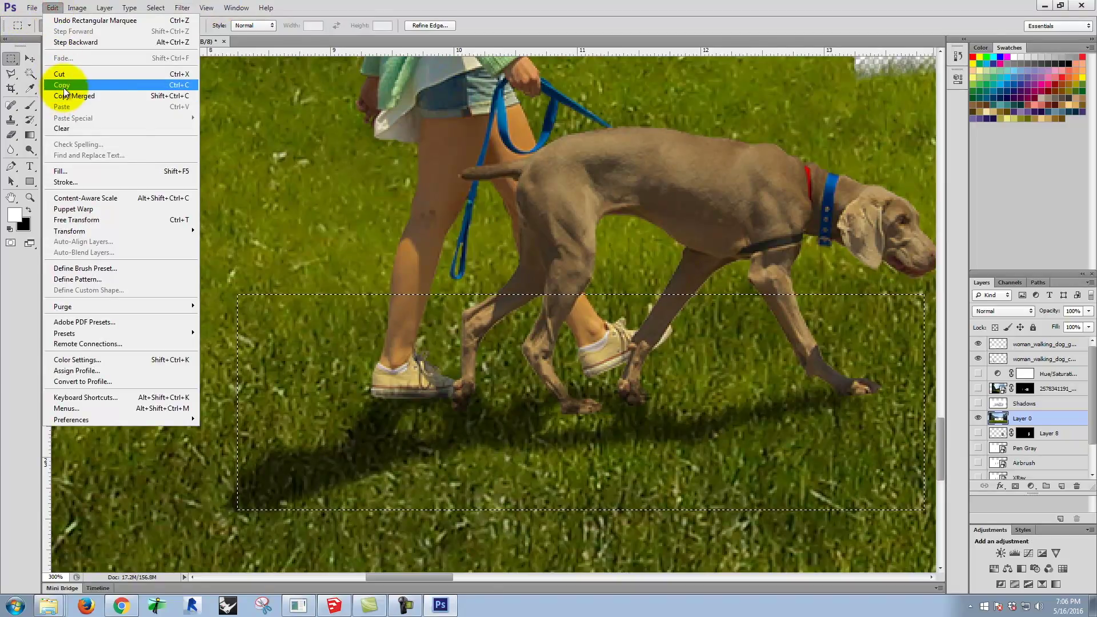
pyautogui.click(60, 85)
pyautogui.click(52, 7)
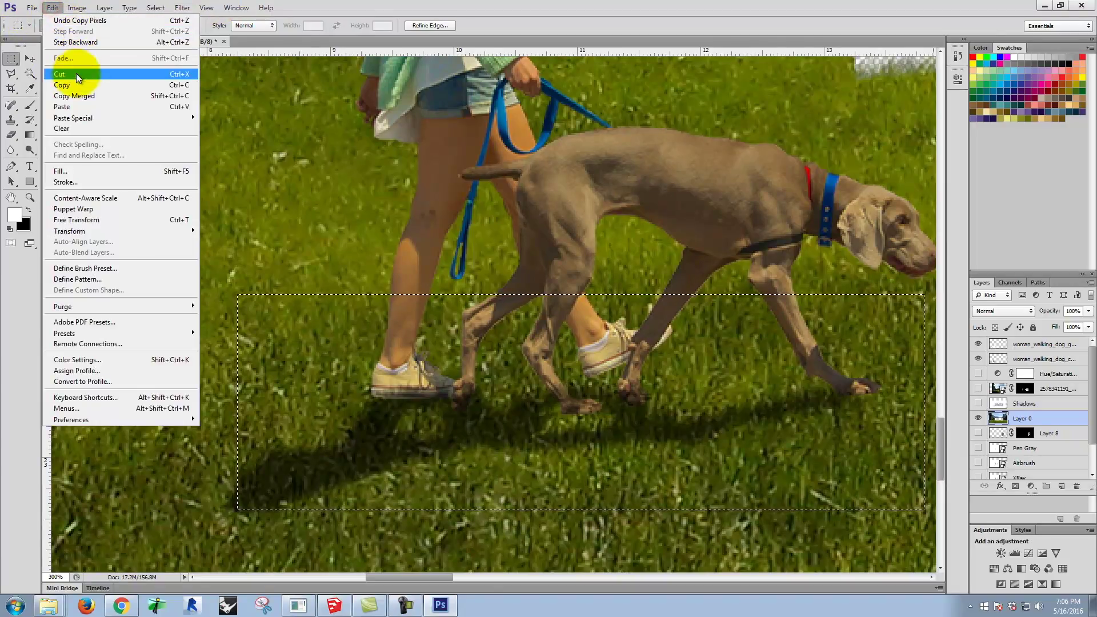
pyautogui.click(81, 107)
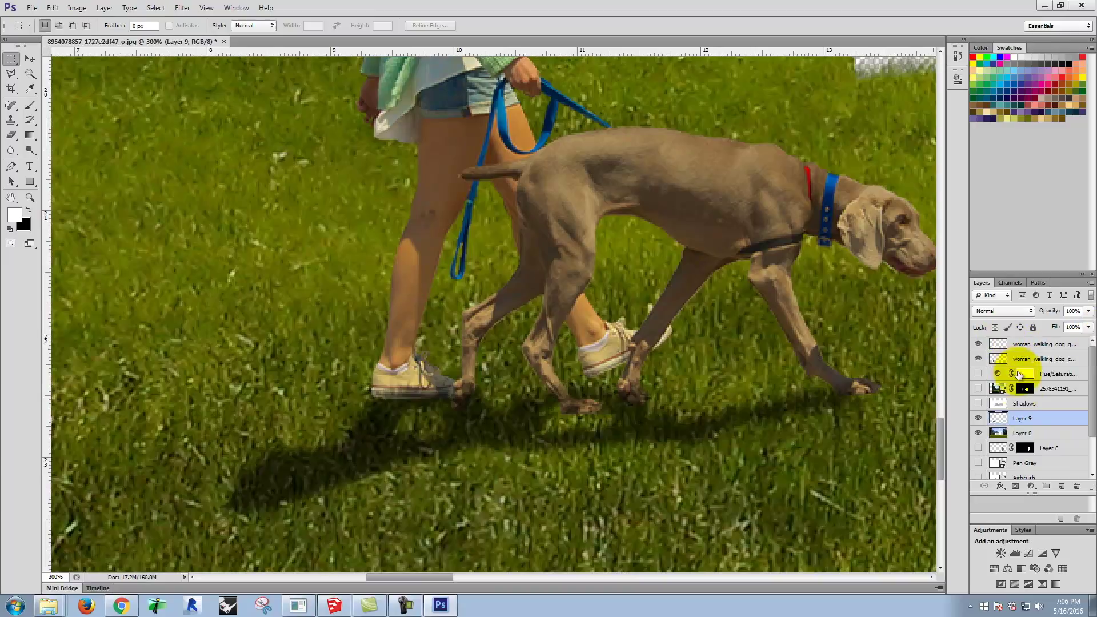
# - Move the pasted grass layer to the top of the layer stack and leave only the color woman-and-dog layer visible
pyautogui.moveTo(1026, 426); pyautogui.dragTo(977, 441)
pyautogui.click(321, 278)
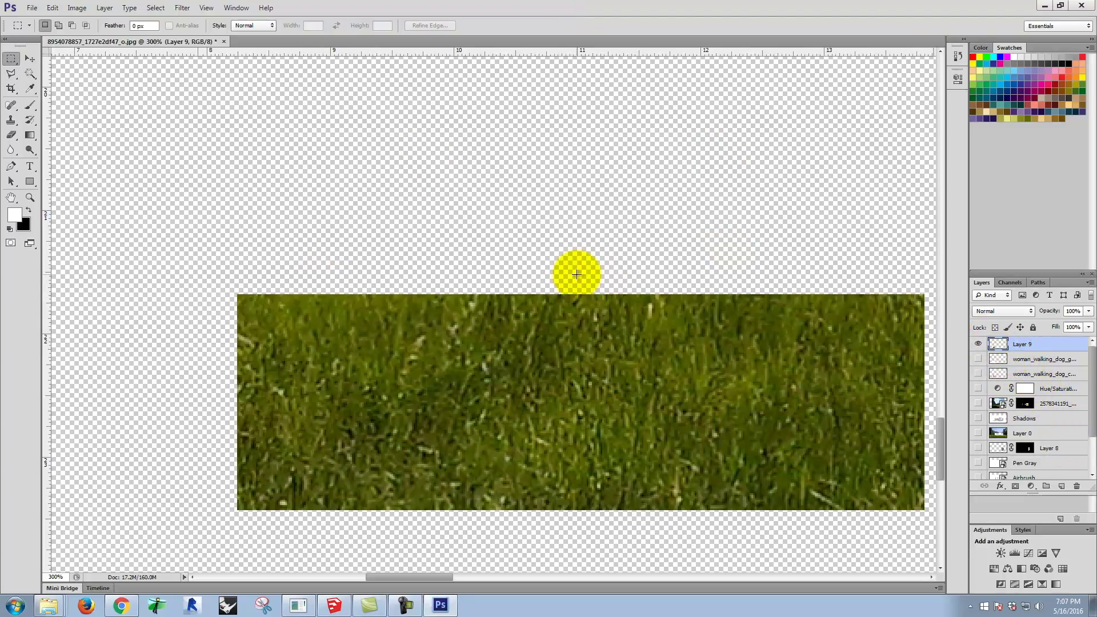
pyautogui.click(978, 374)
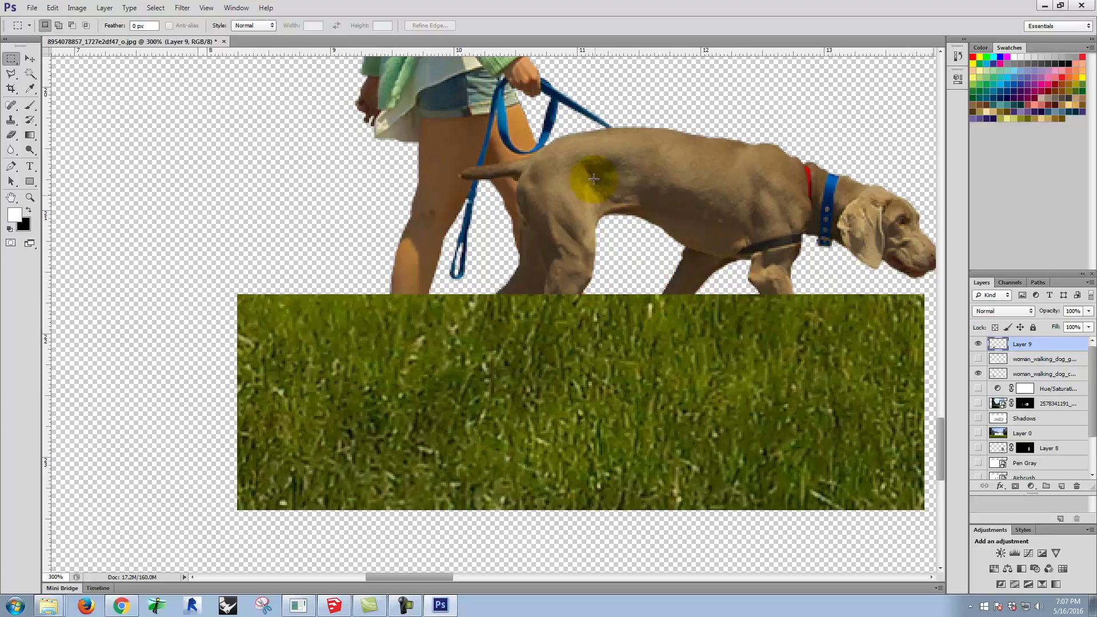
pyautogui.click(979, 344)
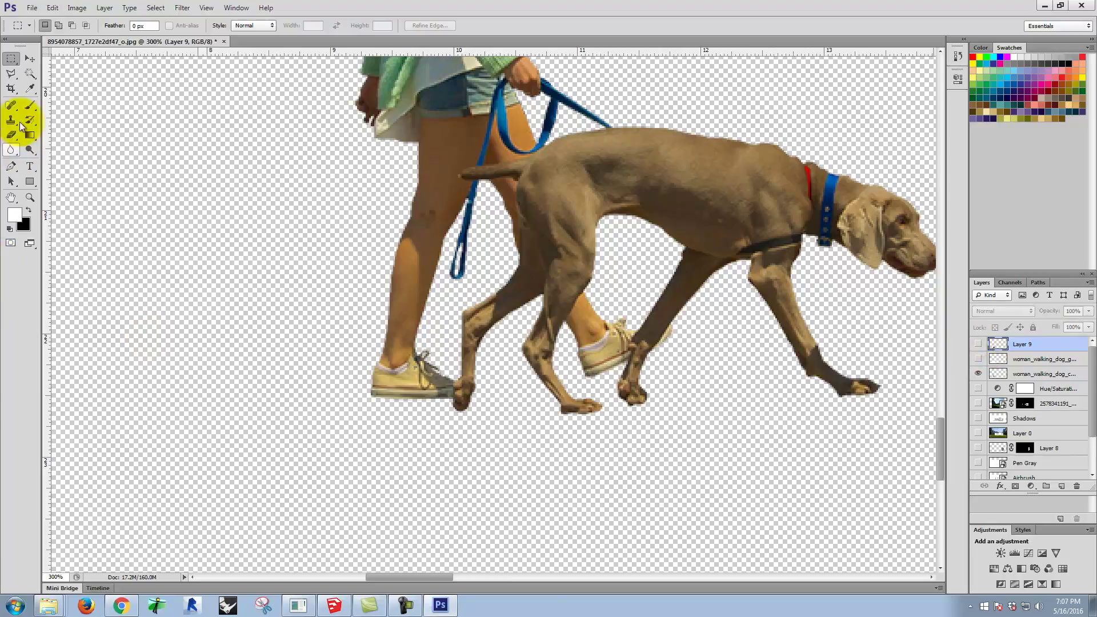
# - Select the transparent area around the woman and dog on their color layer with the Magic Wand, including enclosed gaps, and invert the selection
pyautogui.click(24, 80)
pyautogui.click(352, 444)
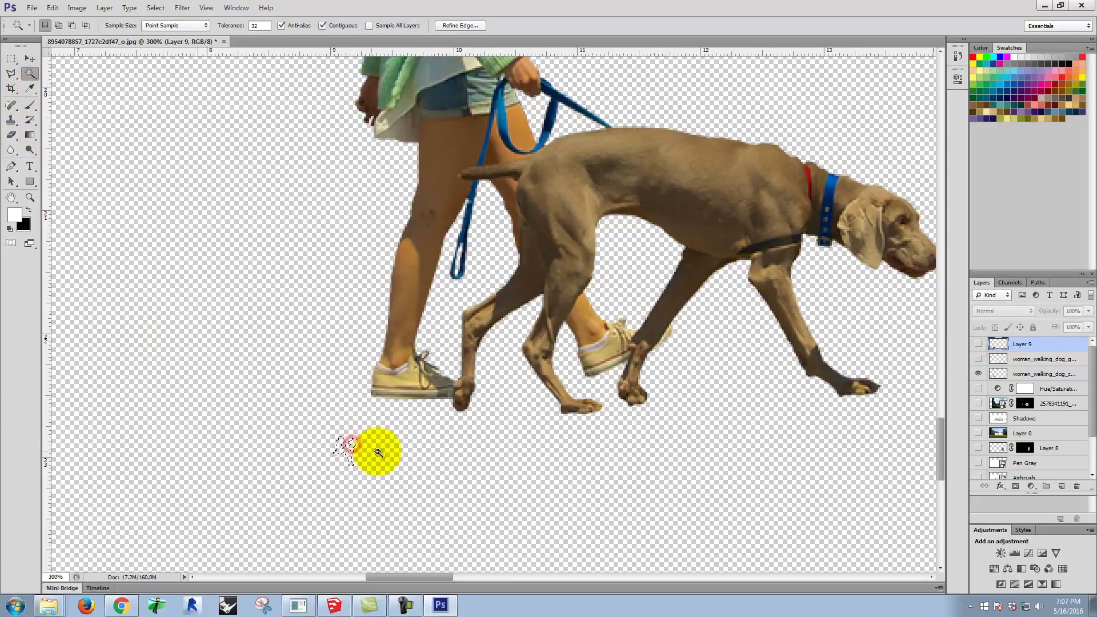
pyautogui.click(1027, 373)
pyautogui.click(635, 483)
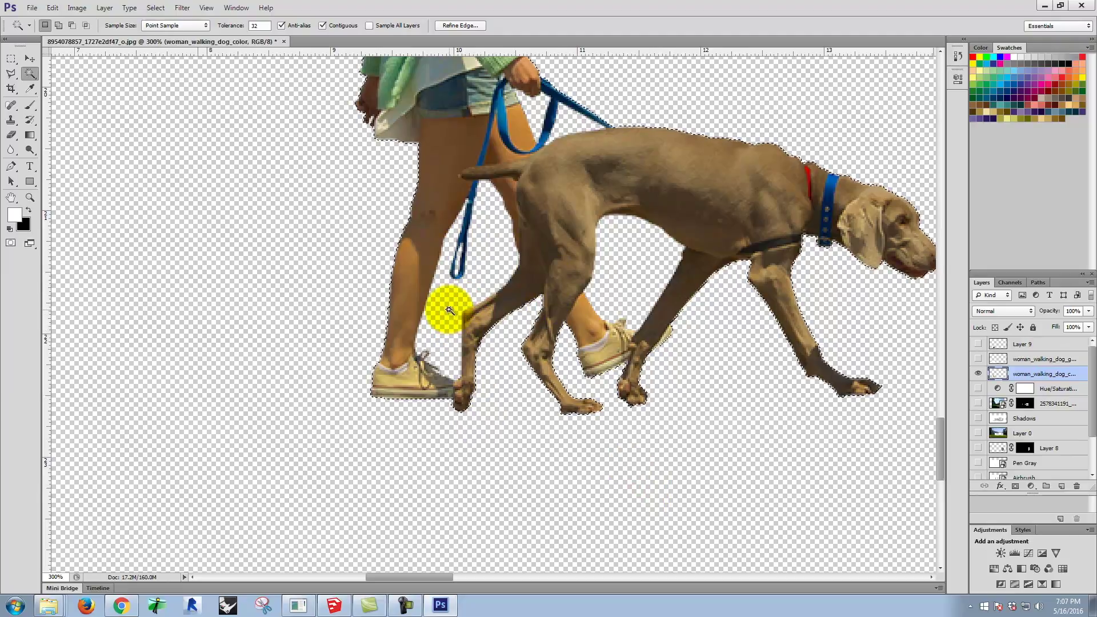
pyautogui.keyDown('shift'); pyautogui.click(626, 302); pyautogui.keyUp('shift')
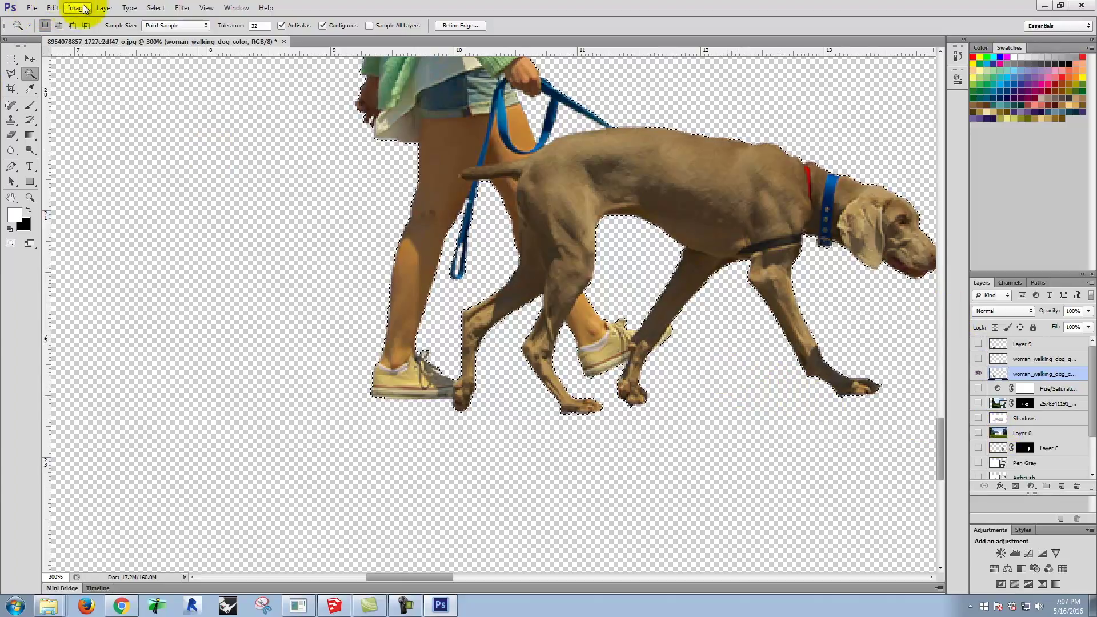
pyautogui.click(160, 7)
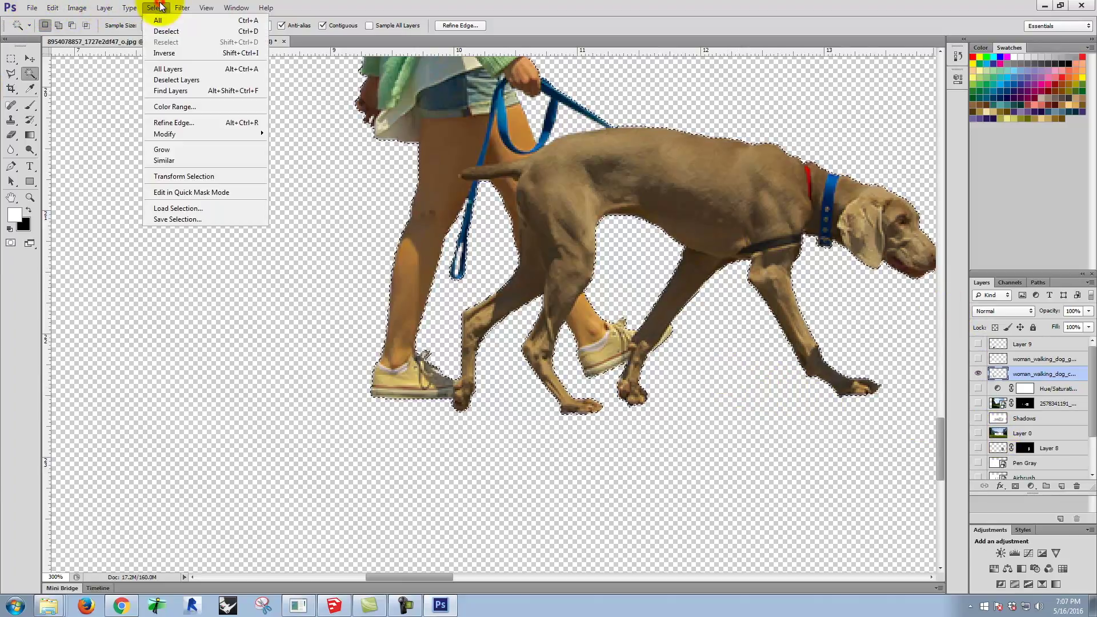
pyautogui.click(166, 50)
# - Show Layer 9, delete the woman-and-dog silhouette from its grass patch, and clear the selection
pyautogui.click(978, 344)
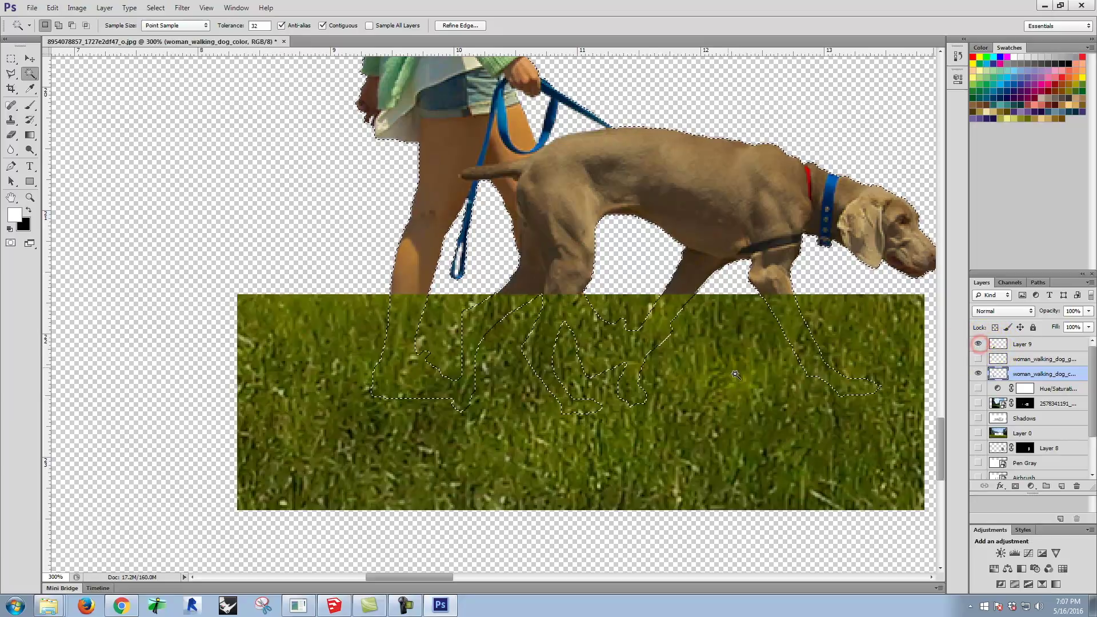
pyautogui.press('Delete')
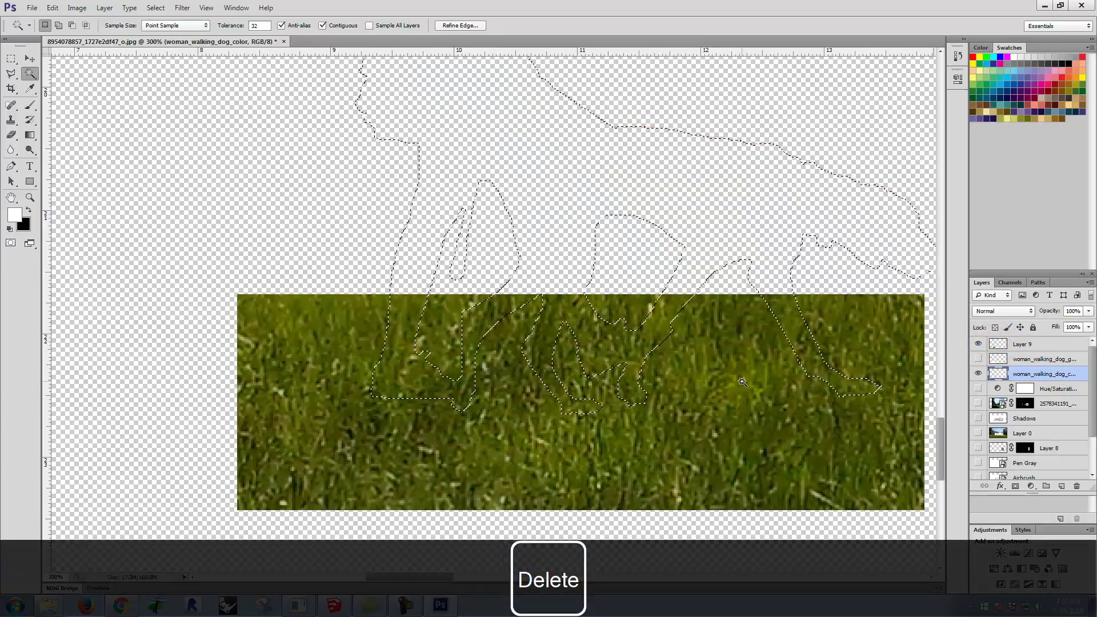
pyautogui.hotkey('ctrl', 'z')
pyautogui.click(1040, 345)
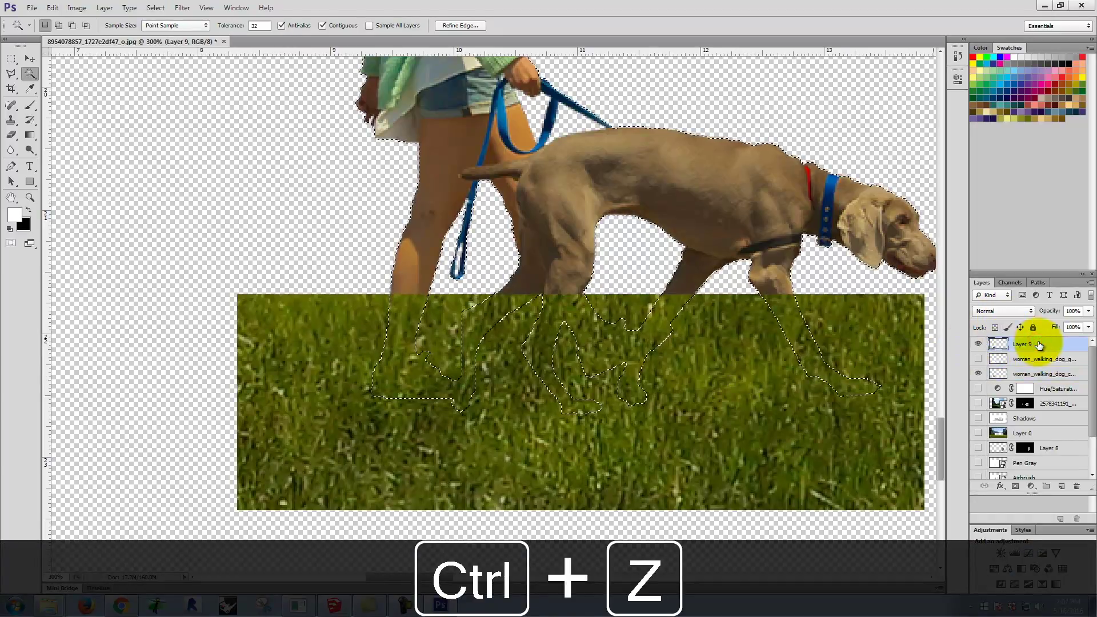
pyautogui.press('Delete')
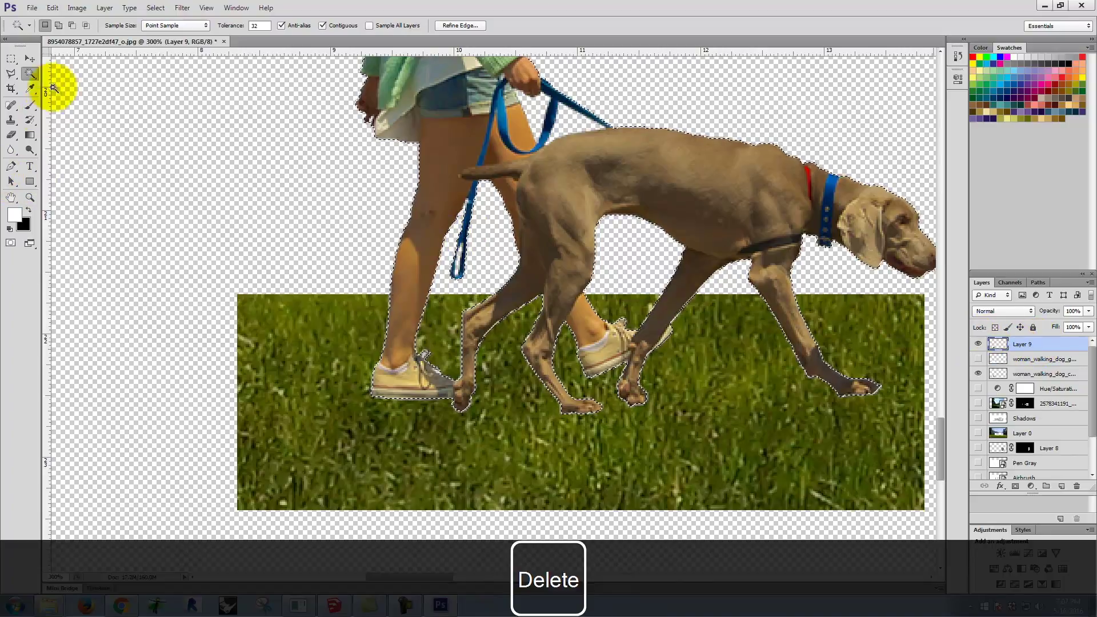
pyautogui.click(11, 59)
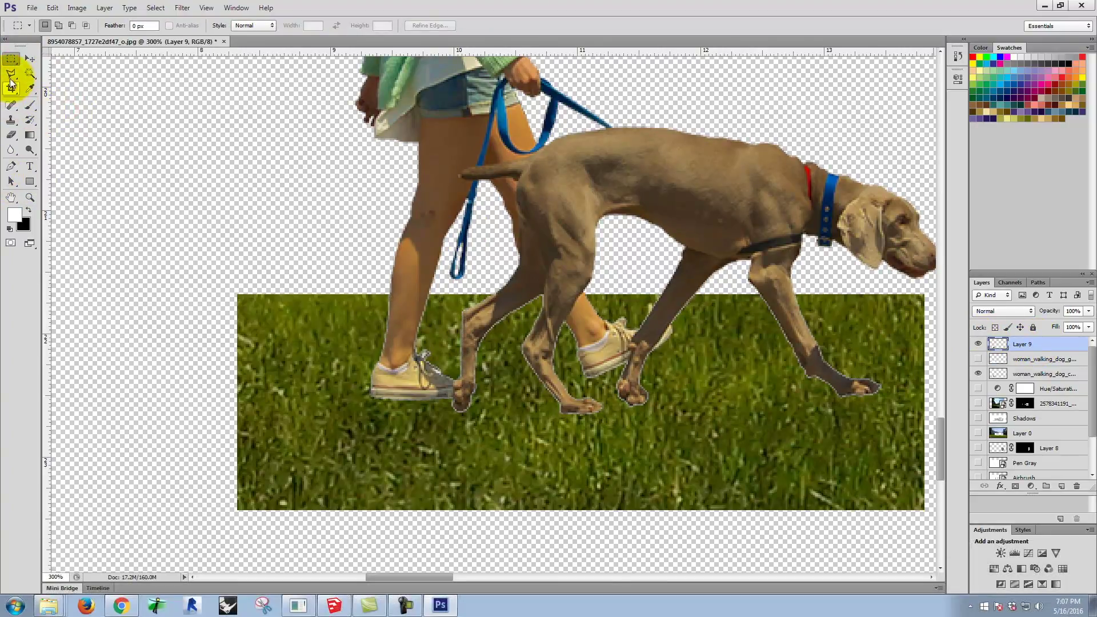
# - Clone grass blades over the bottoms of the shoes and paws on Layer 9, and show the meadow photo
pyautogui.click(11, 119)
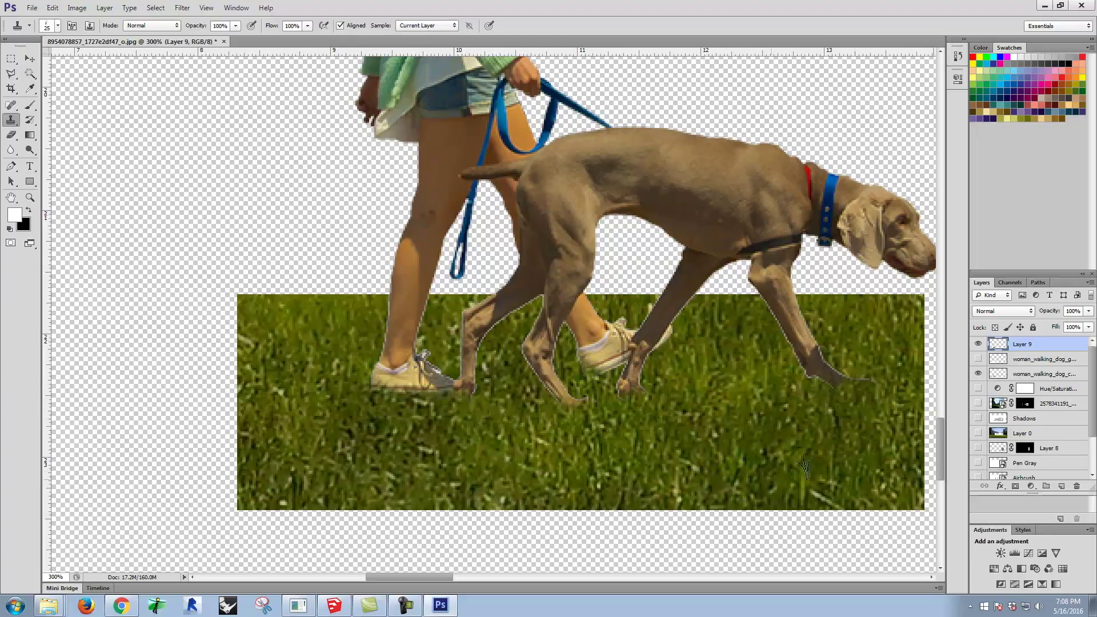
pyautogui.click(979, 434)
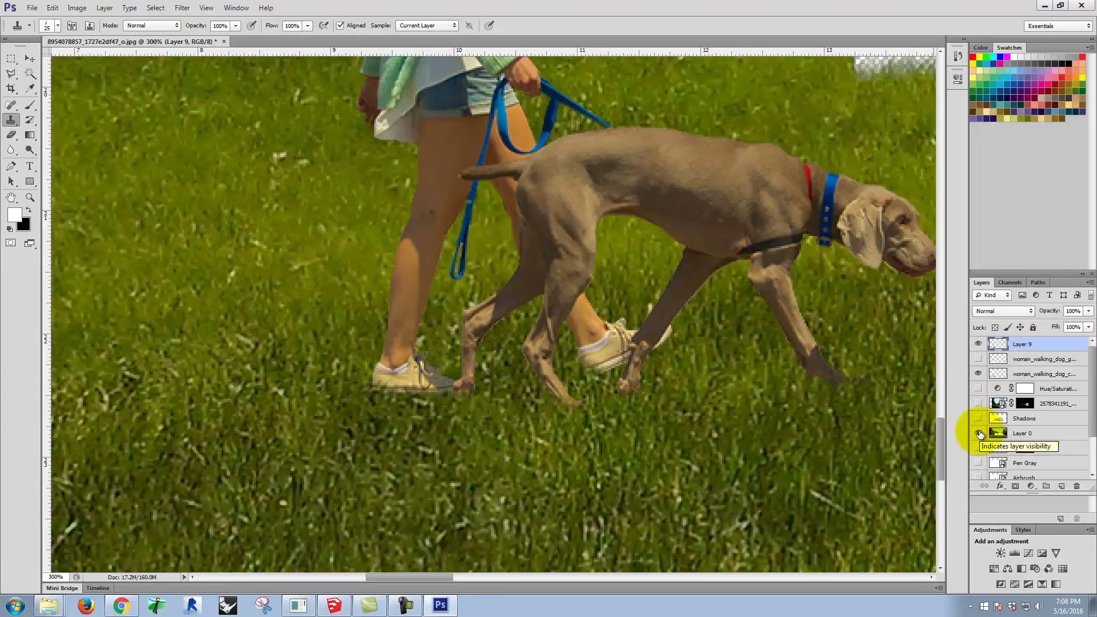
# - Show the grey woman-and-dog shadow layer and place it above the grass patch on Layer 9
pyautogui.click(978, 360)
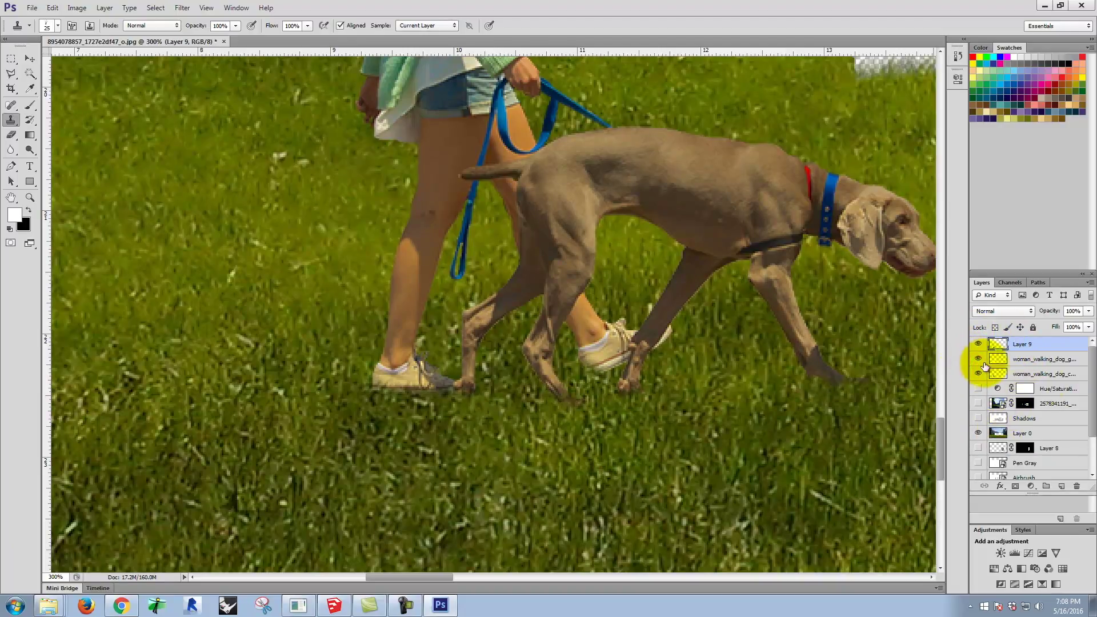
pyautogui.click(1038, 362)
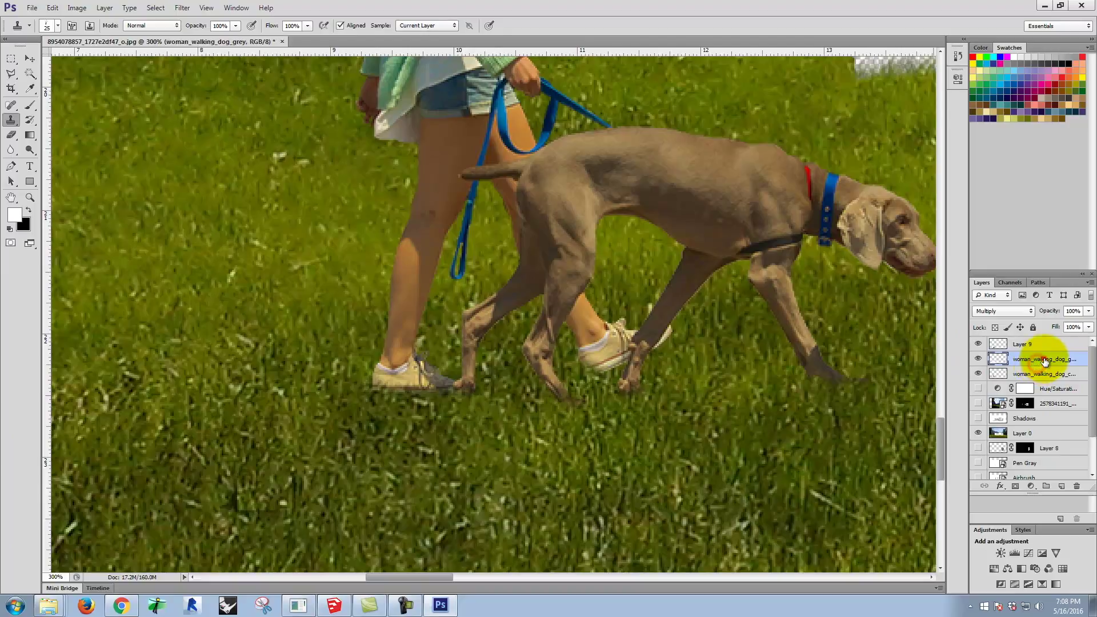
pyautogui.moveTo(1040, 344)
pyautogui.mouseDown()
pyautogui.moveTo(1041, 360)
pyautogui.moveTo(1041, 337)
pyautogui.mouseUp()
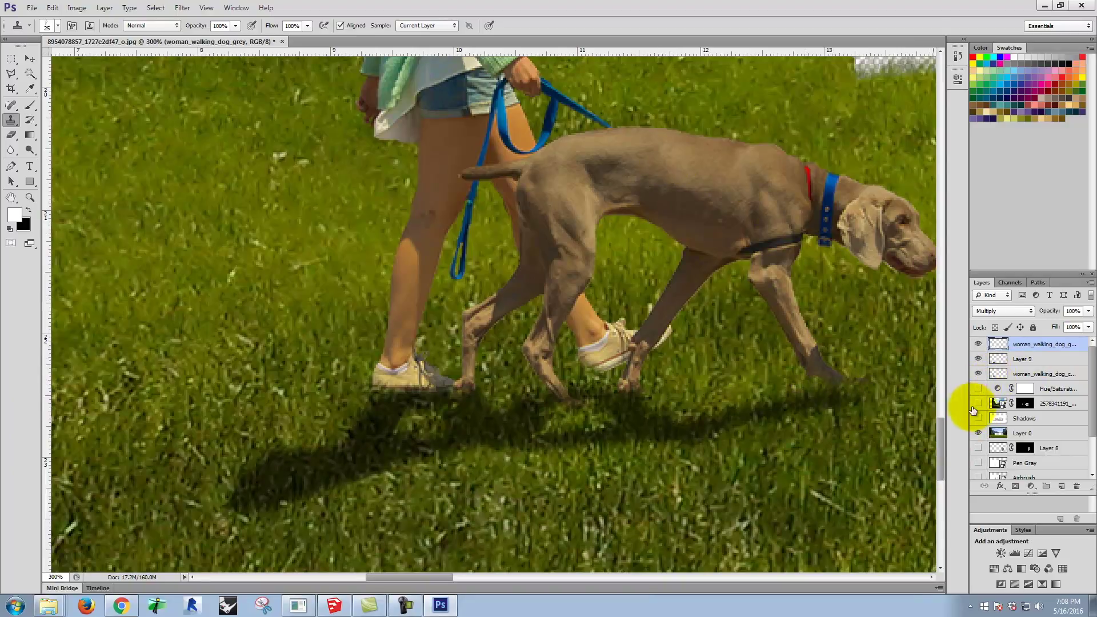
# - Show the remaining building, shadow, reflection and line layers across the whole image, keeping Ex130_S2016e_color hidden
pyautogui.hotkey('ctrl', '0')
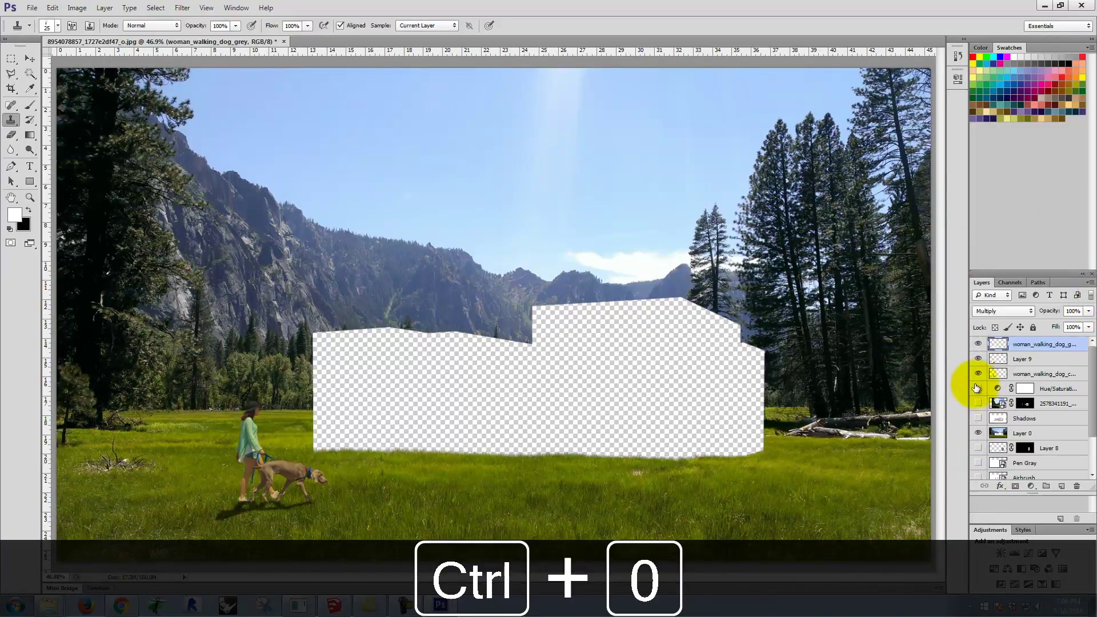
pyautogui.moveTo(976, 387); pyautogui.dragTo(984, 479)
pyautogui.scroll(-1, 995, 416)
pyautogui.scroll(-2, 995, 416)
pyautogui.click(979, 472)
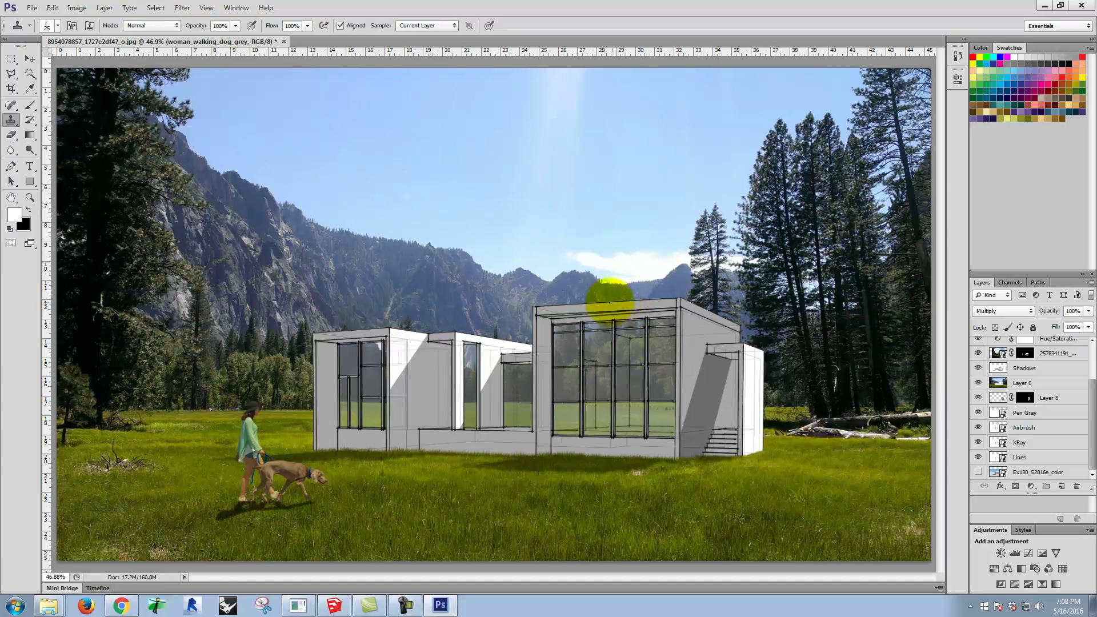
# - Switch to Chrome, search Google in a new tab for "photoshop bird brush", and open the blueblots article on 30 free bird brush sets
pyautogui.click(121, 606)
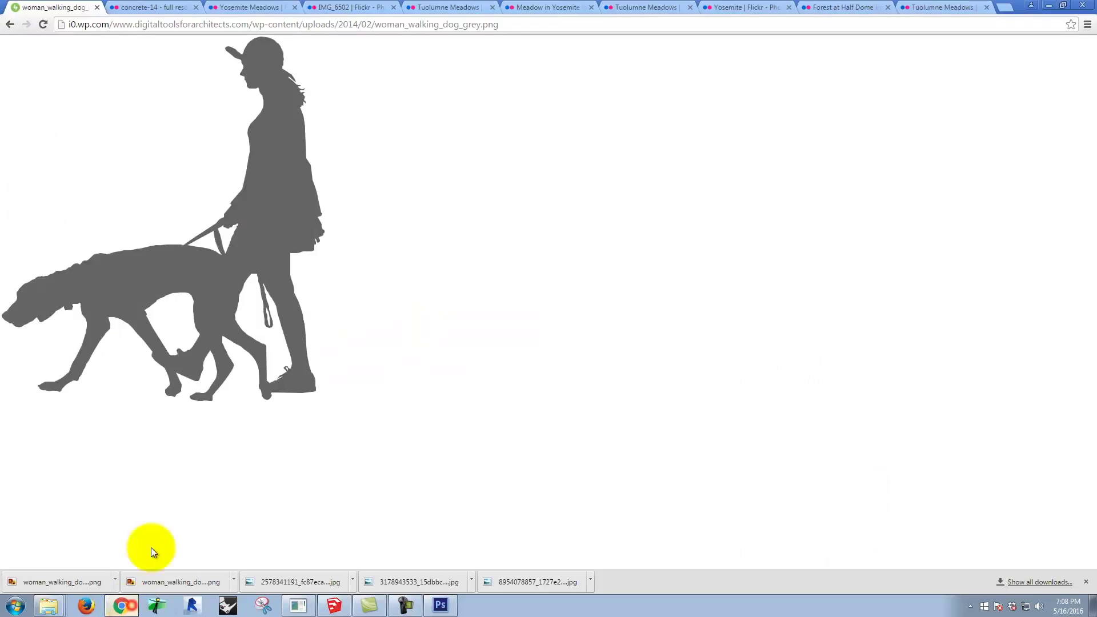
pyautogui.click(1004, 7)
pyautogui.write('google.com')
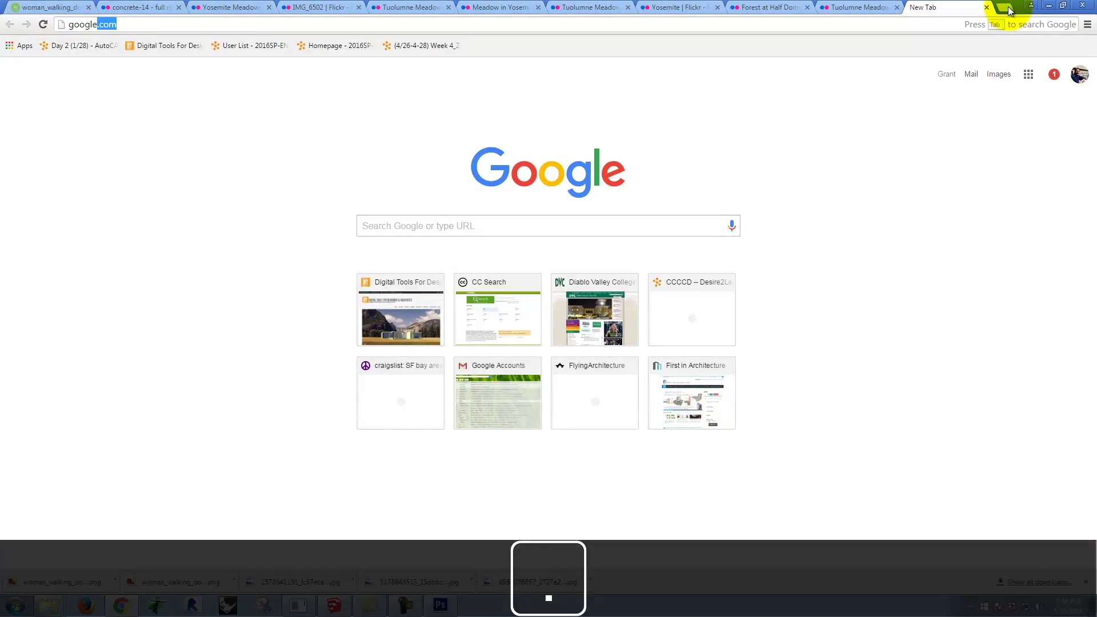
pyautogui.press('Return')
pyautogui.write('ph')
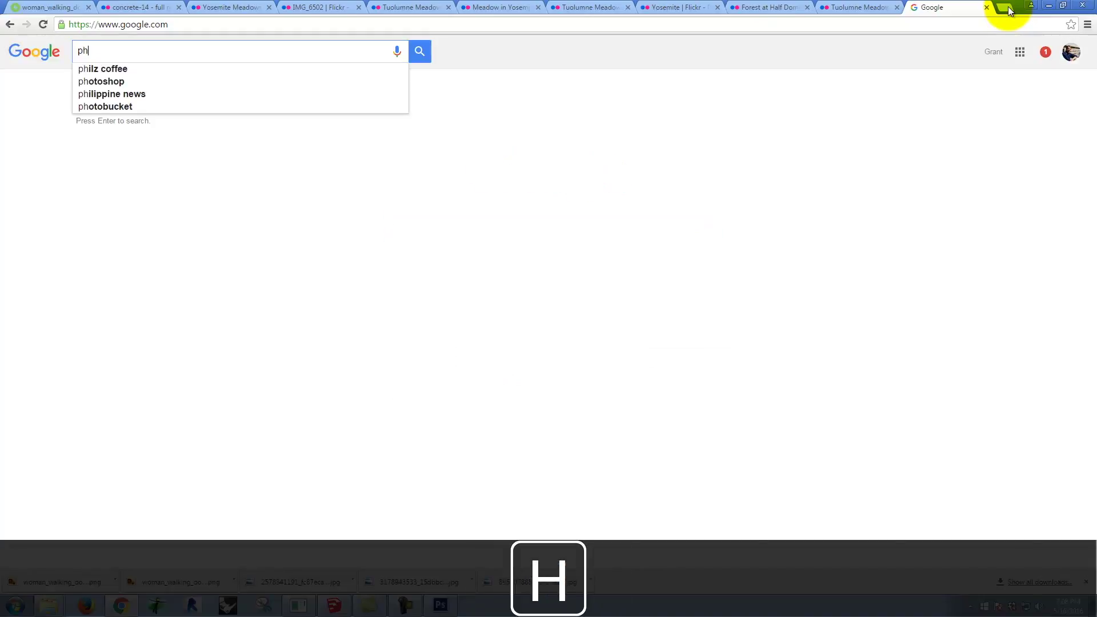
pyautogui.write('otoshop bird brush')
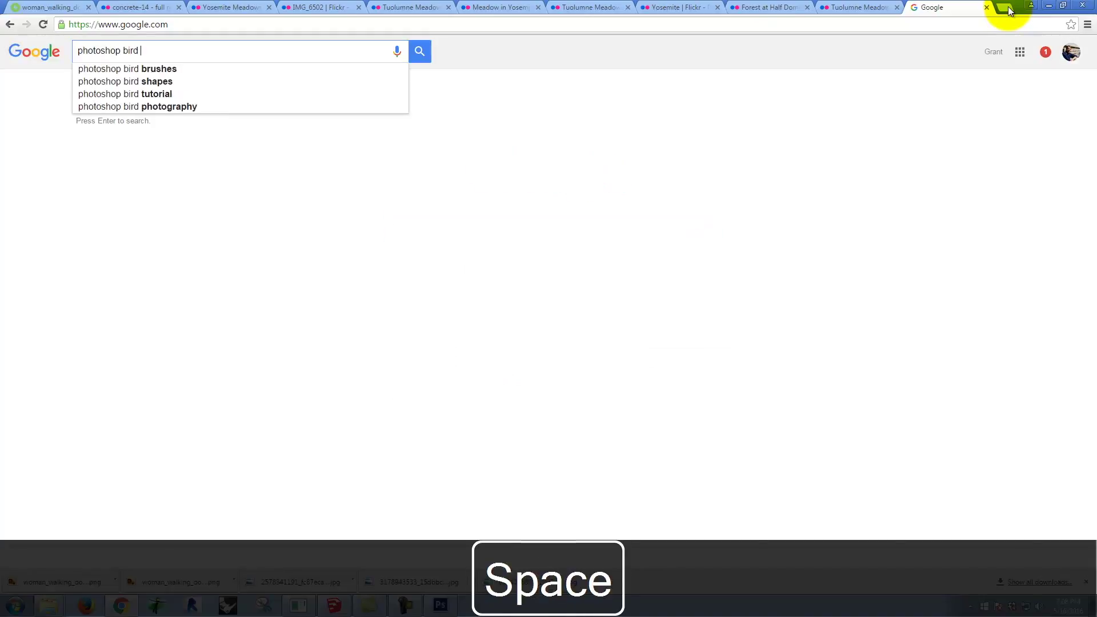
pyautogui.press('Return')
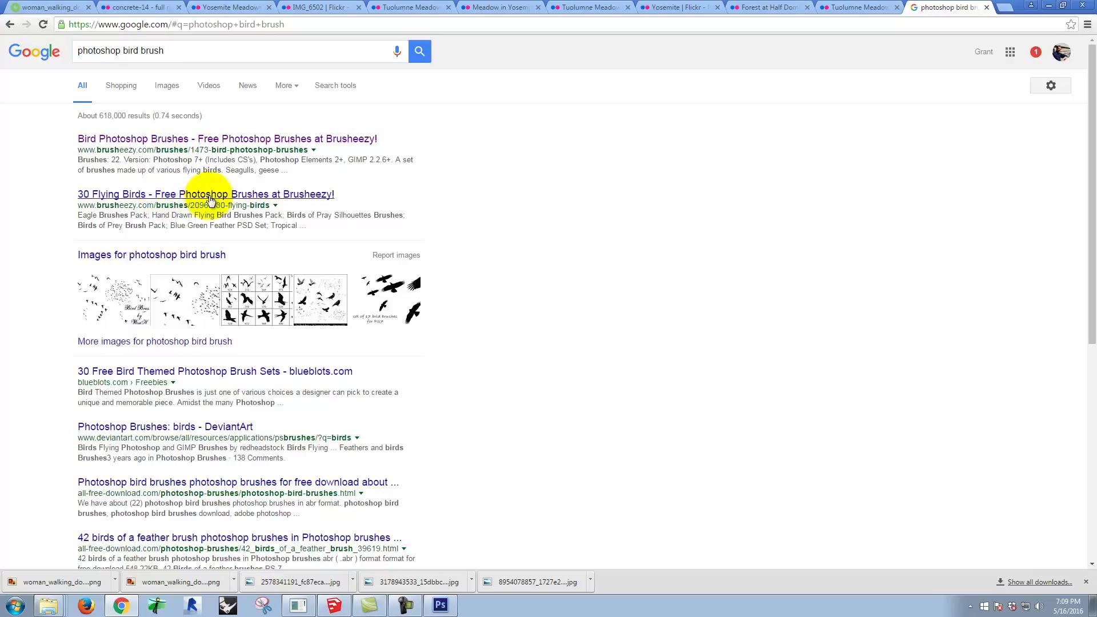
pyautogui.click(177, 371)
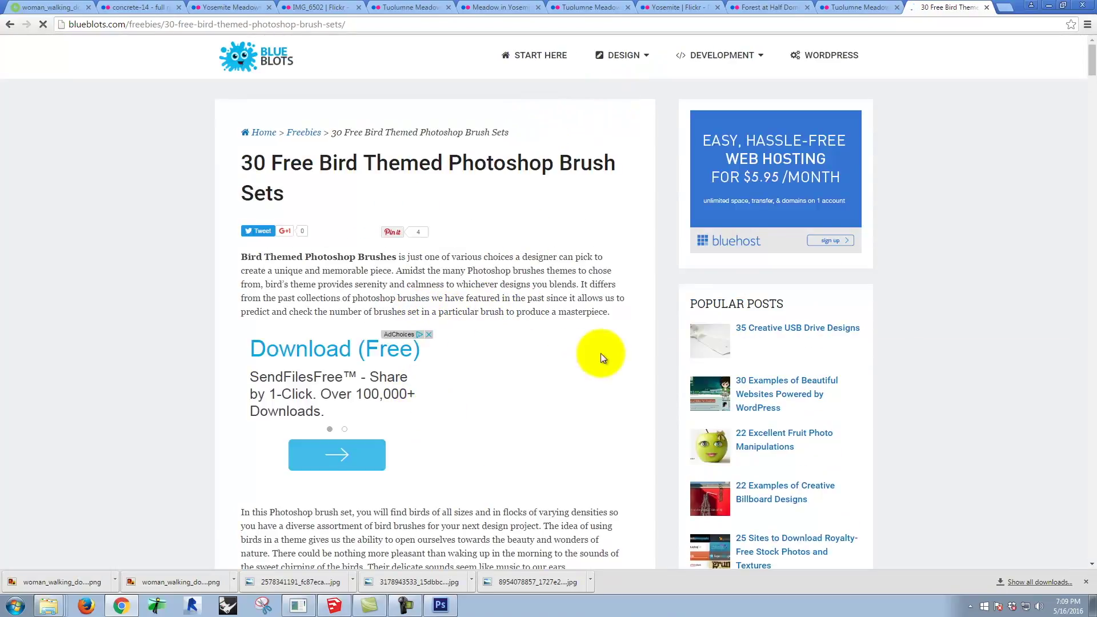
# - Skim the bird brush article, switch to Windows Explorer and locate SS-birds-flying.abr in the Ex130 S2016m folder
pyautogui.scroll(-4, 604, 356)
pyautogui.scroll(-7, 683, 364)
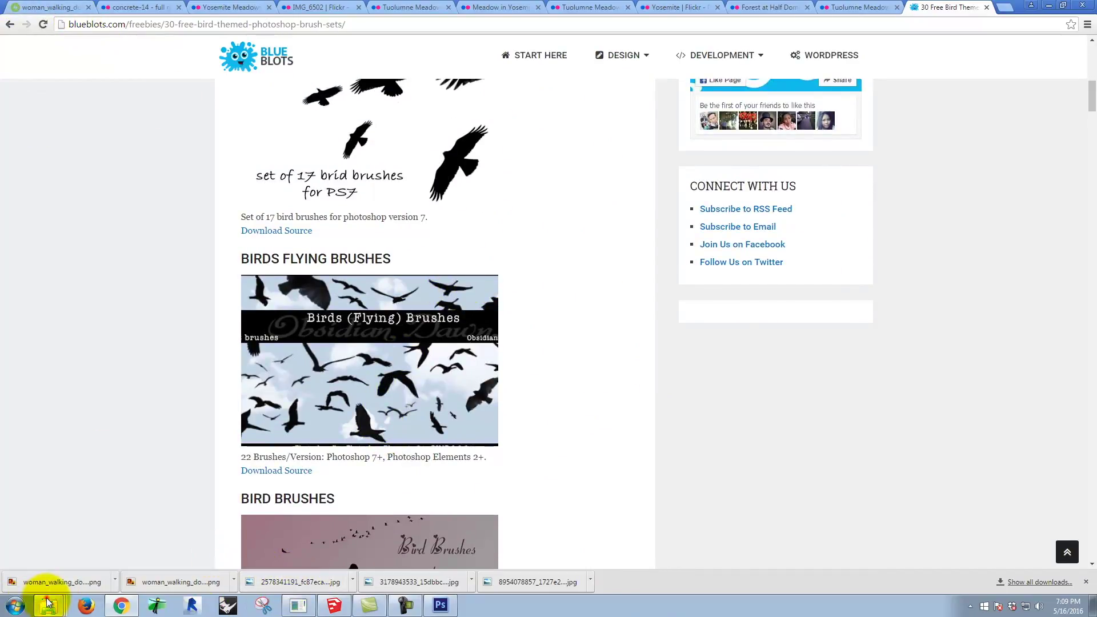
pyautogui.hotkey('alt', 'Tab')
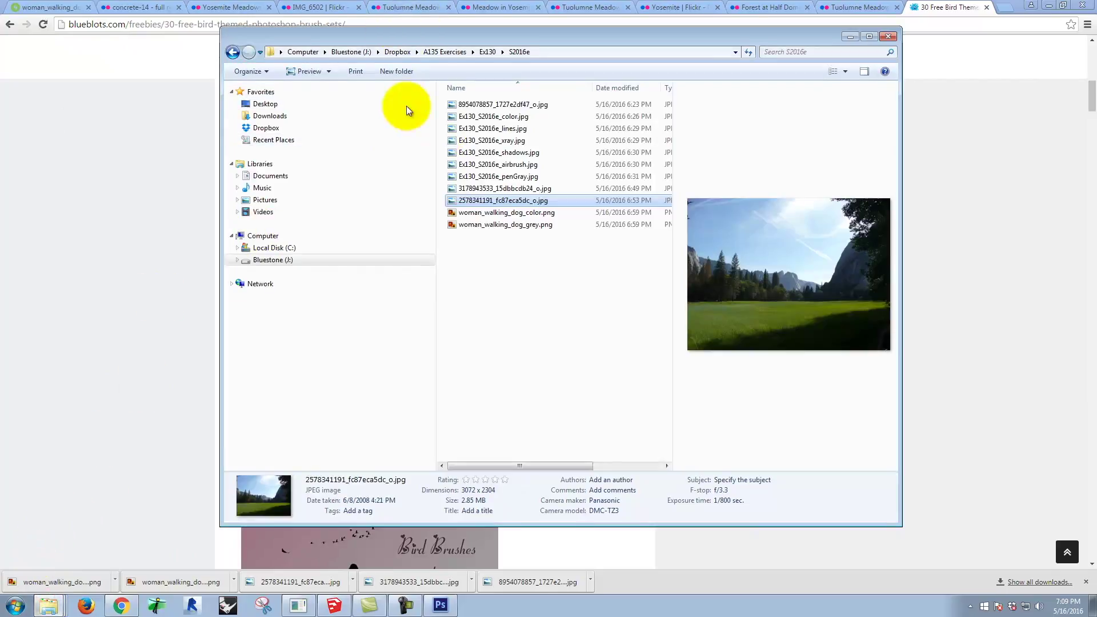
pyautogui.click(501, 52)
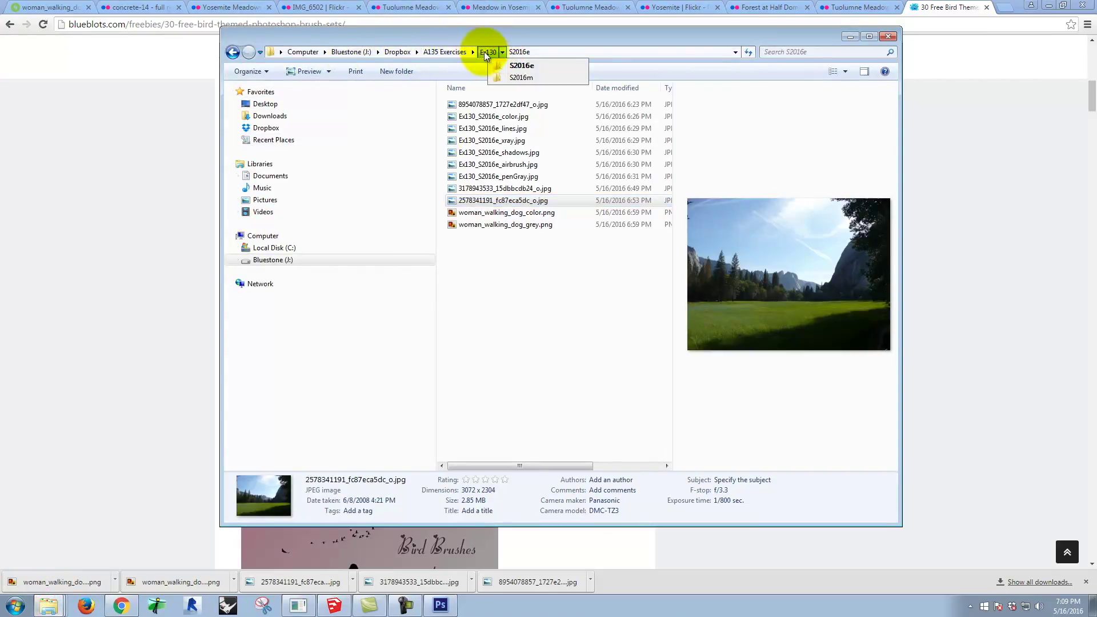
pyautogui.click(526, 77)
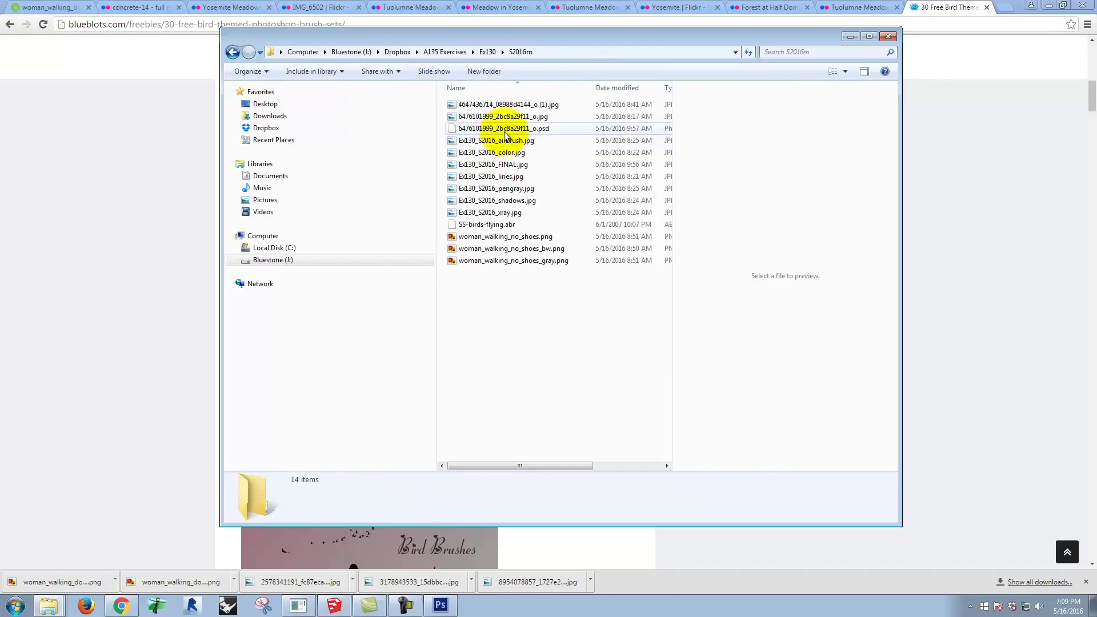
pyautogui.click(510, 227)
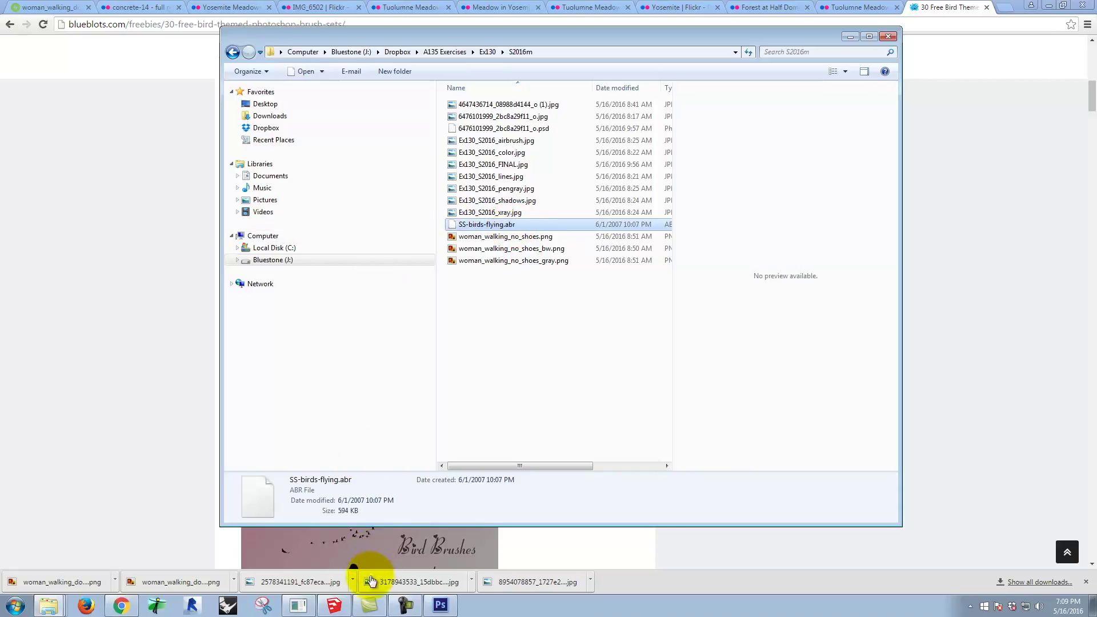
# - Switch to Photoshop and try to load the SS-birds-flying.abr brush set in the Preset Manager
pyautogui.click(438, 604)
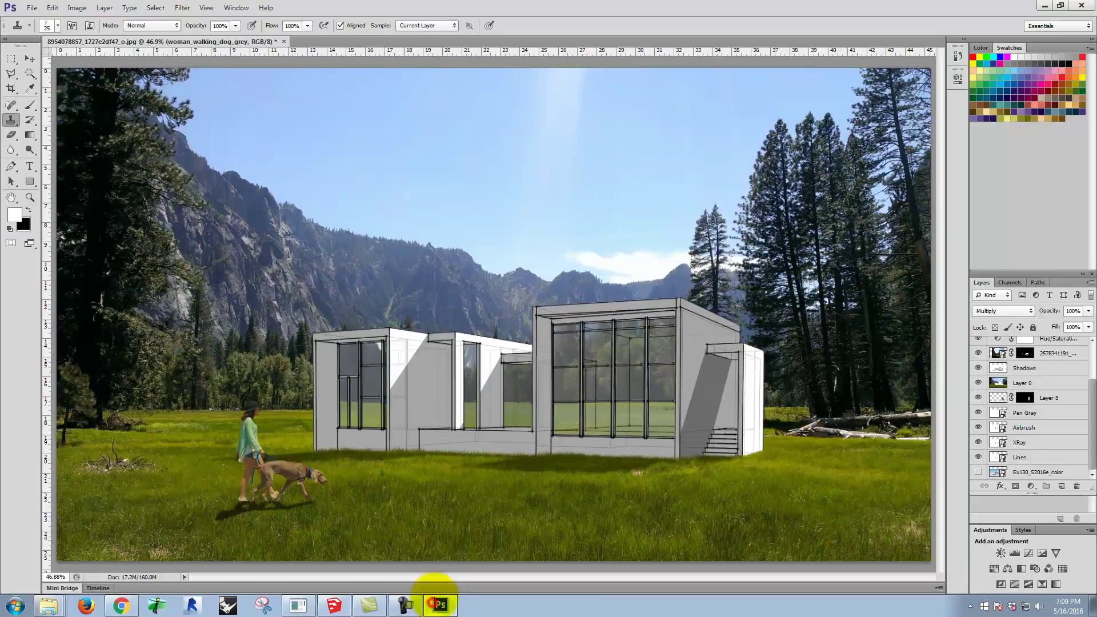
pyautogui.click(52, 9)
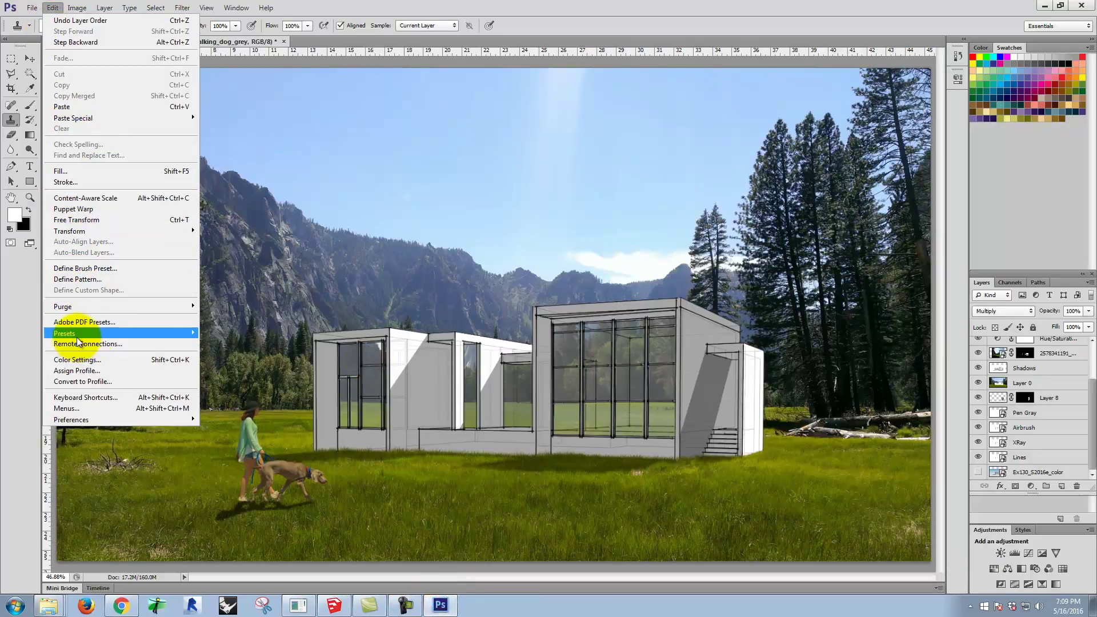
pyautogui.moveTo(80, 333)
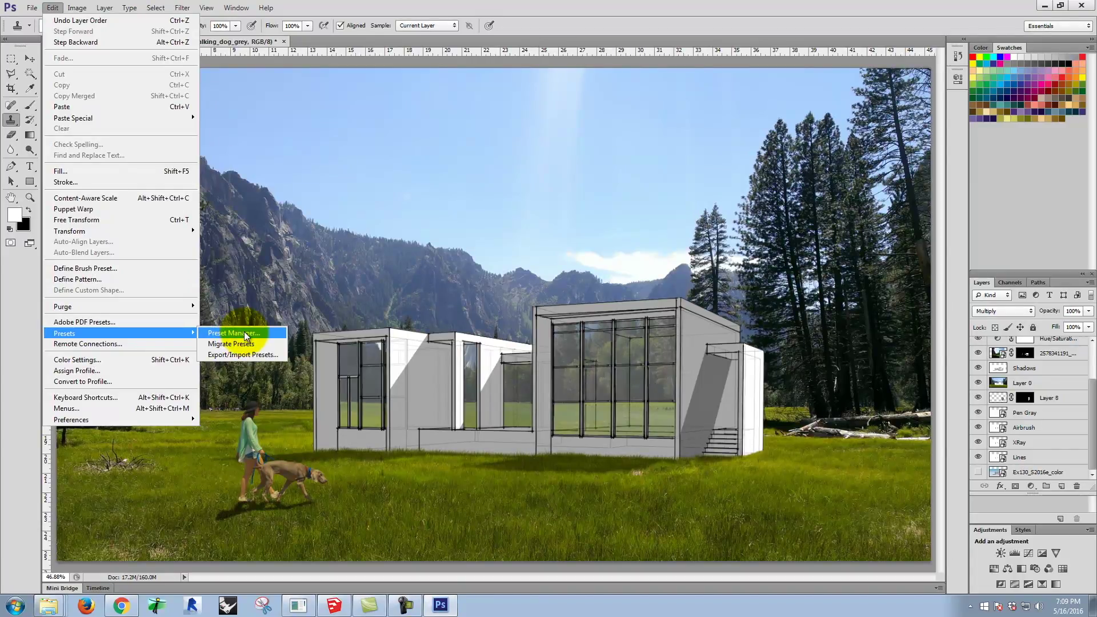
pyautogui.click(246, 333)
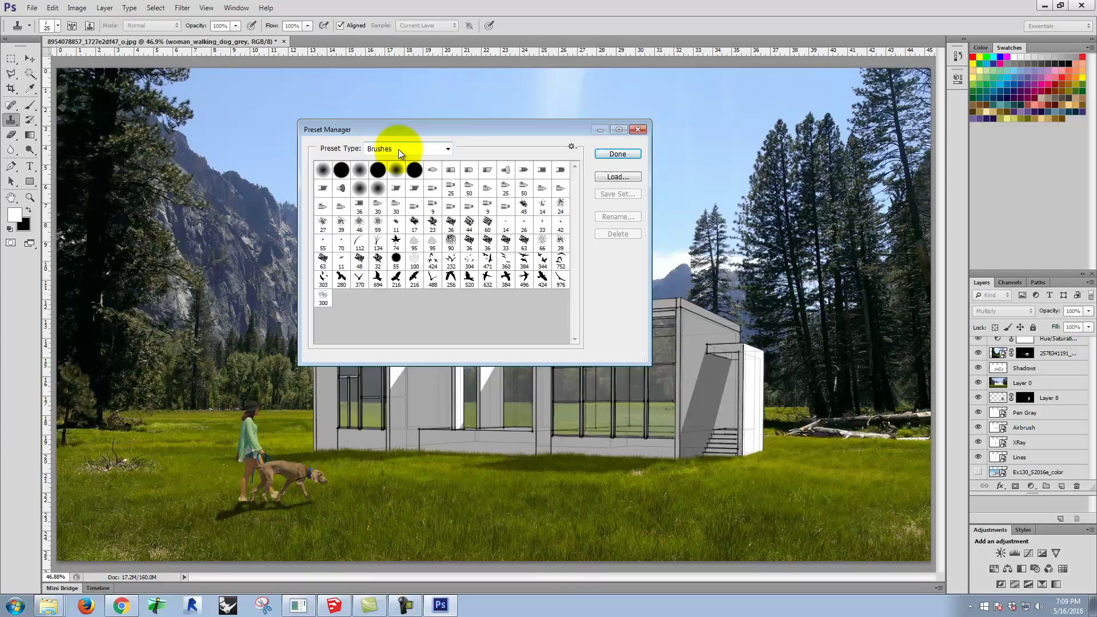
pyautogui.click(626, 177)
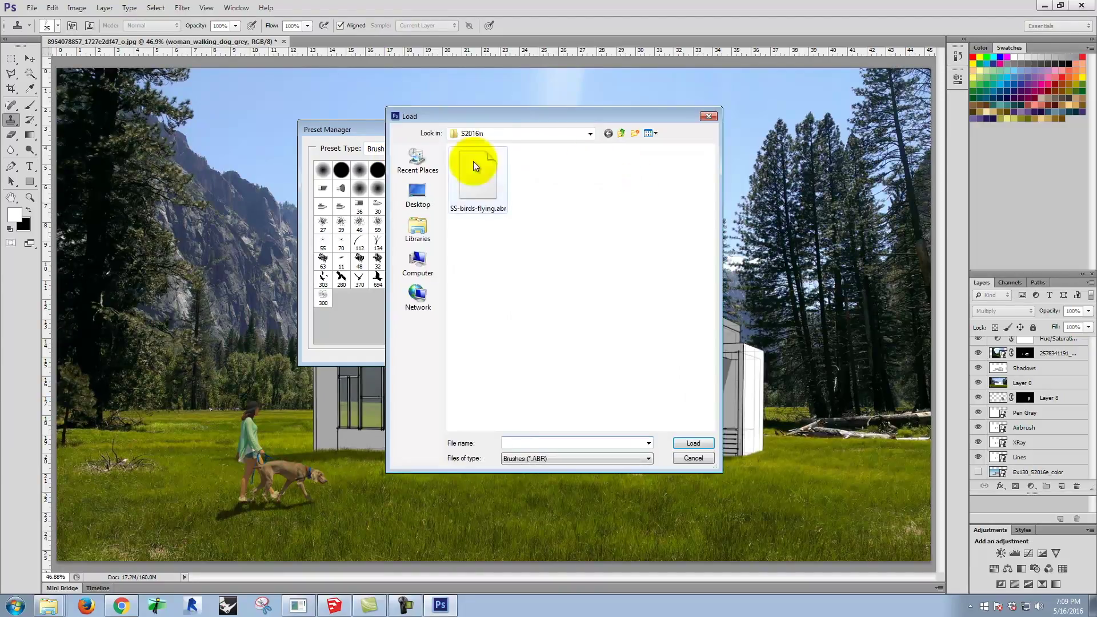
pyautogui.click(492, 212)
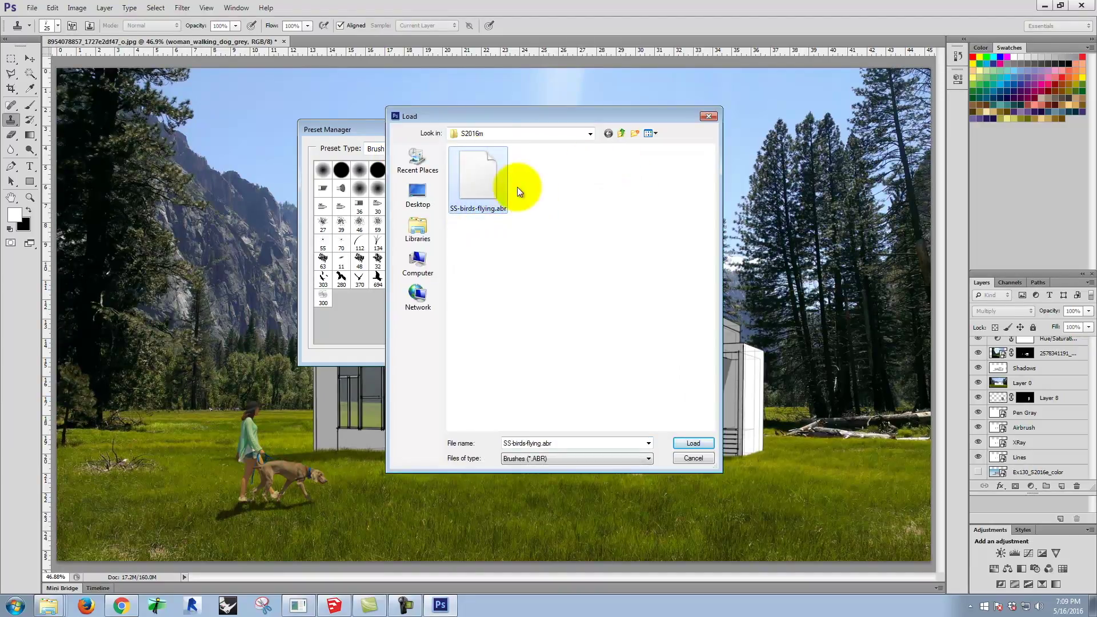
pyautogui.click(693, 444)
pyautogui.moveTo(408, 305)
pyautogui.mouseDown()
pyautogui.moveTo(393, 291)
pyautogui.moveTo(338, 284)
pyautogui.mouseUp()
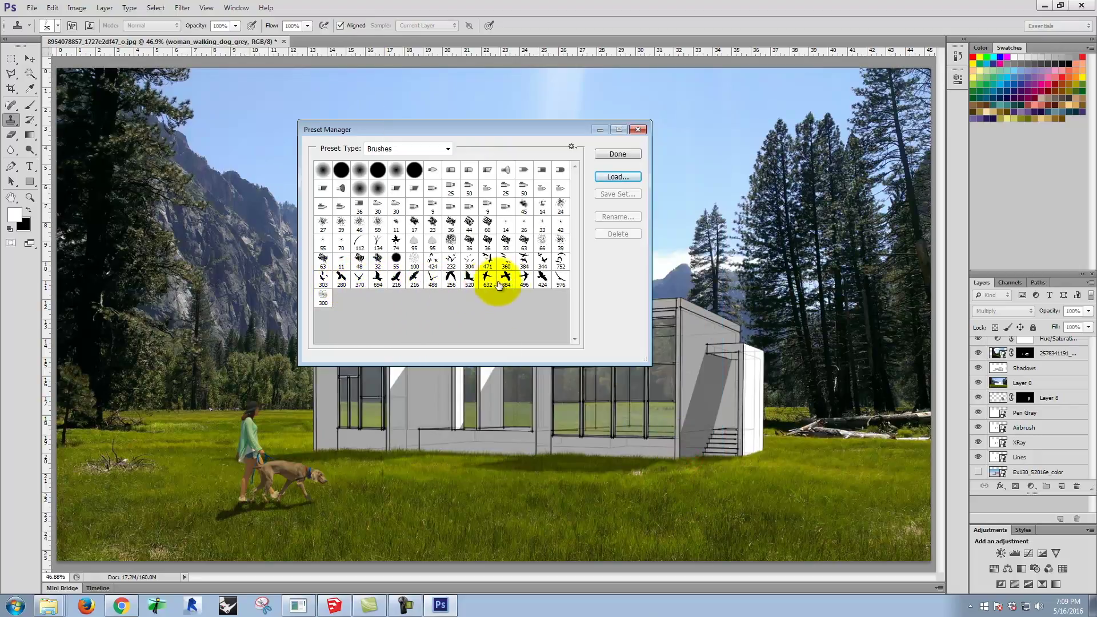
pyautogui.click(638, 130)
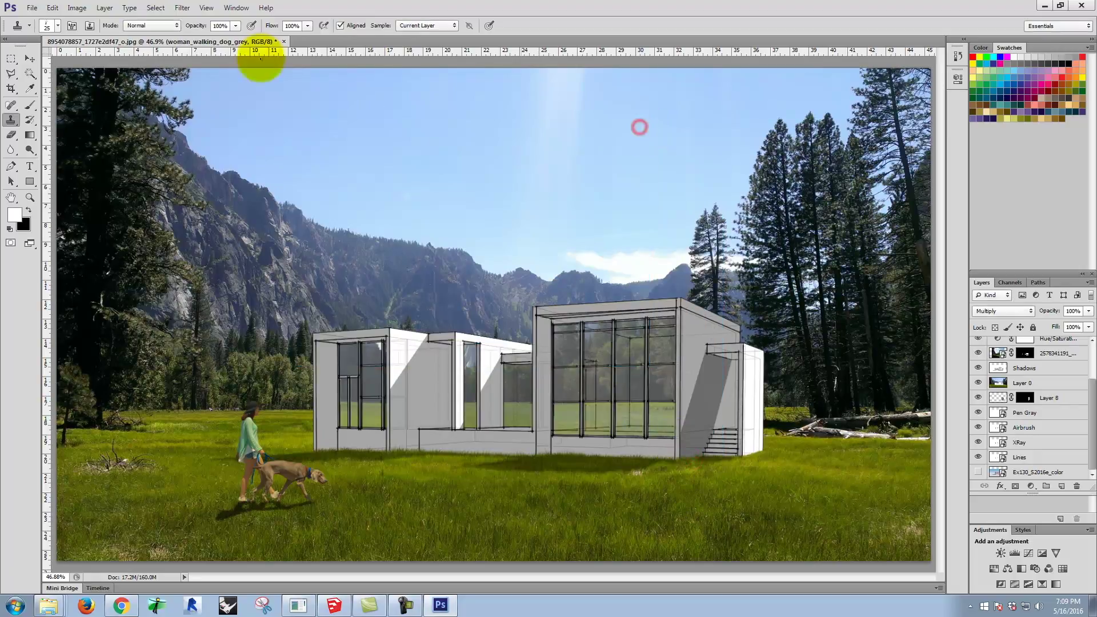
# - Activate the Brush tool with black as the foreground colour and choose the 976 px soaring bird tip
pyautogui.moveTo(25, 105); pyautogui.dragTo(43, 101)
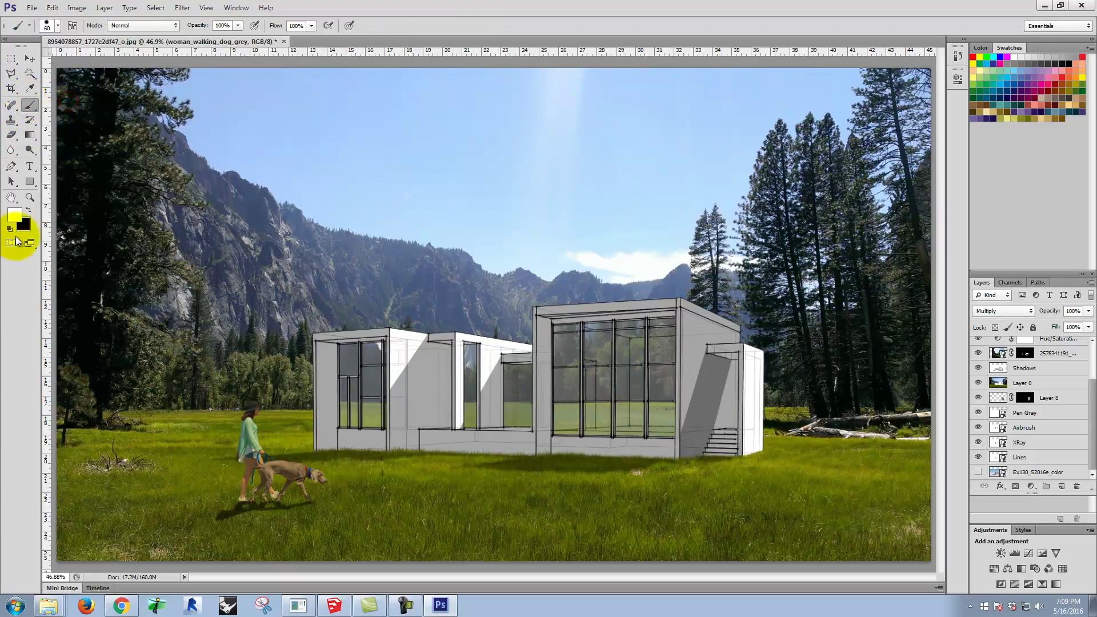
pyautogui.click(28, 209)
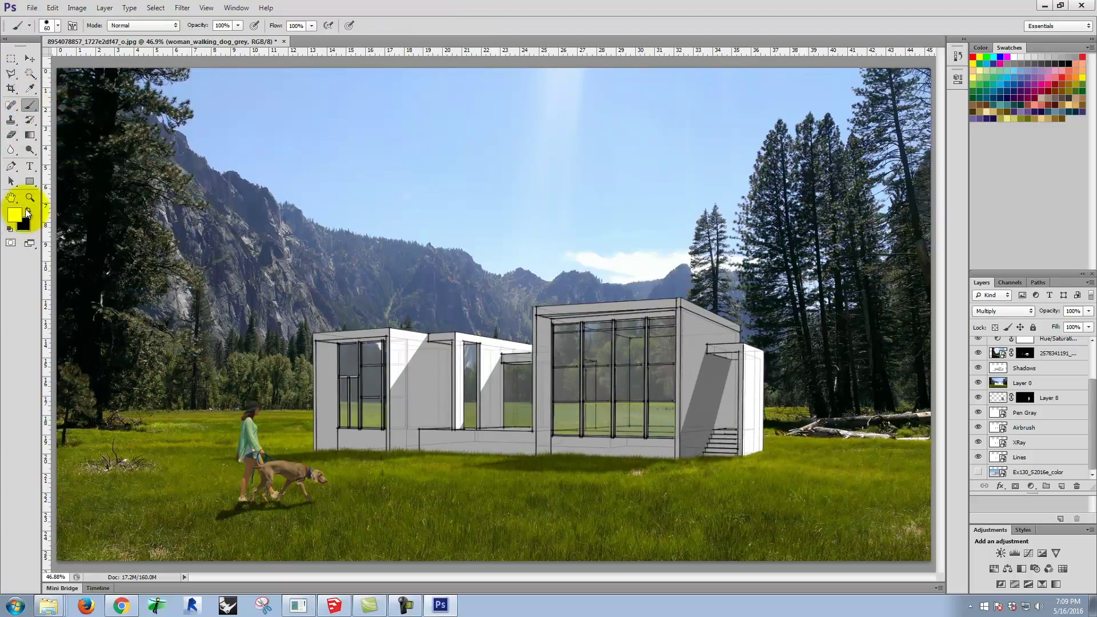
pyautogui.click(57, 25)
pyautogui.moveTo(130, 126); pyautogui.dragTo(129, 170)
pyautogui.click(97, 152)
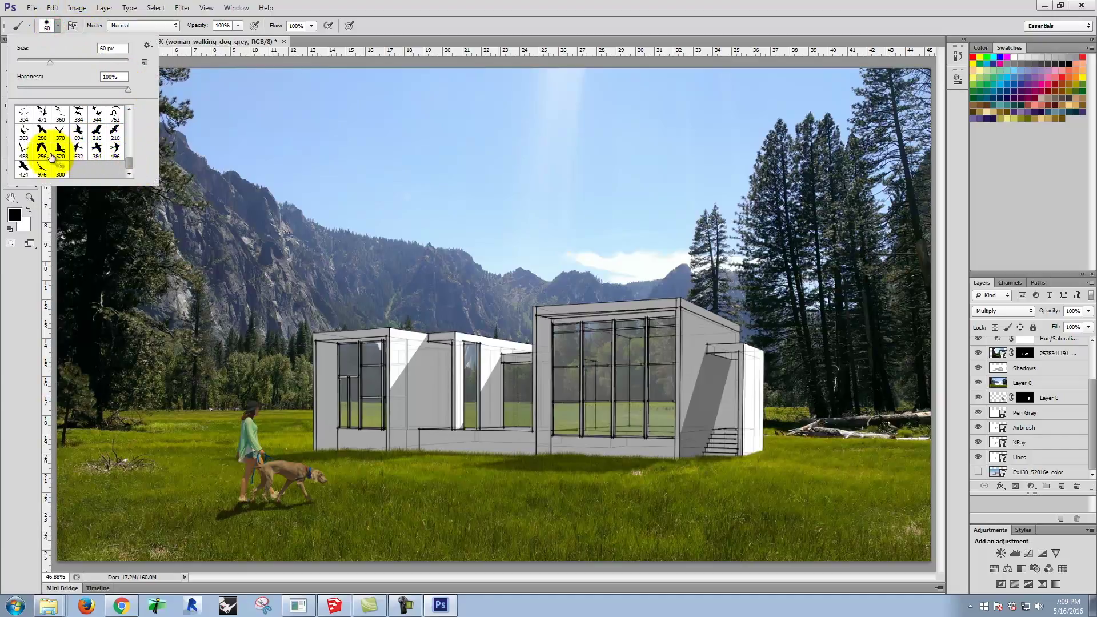
pyautogui.click(42, 168)
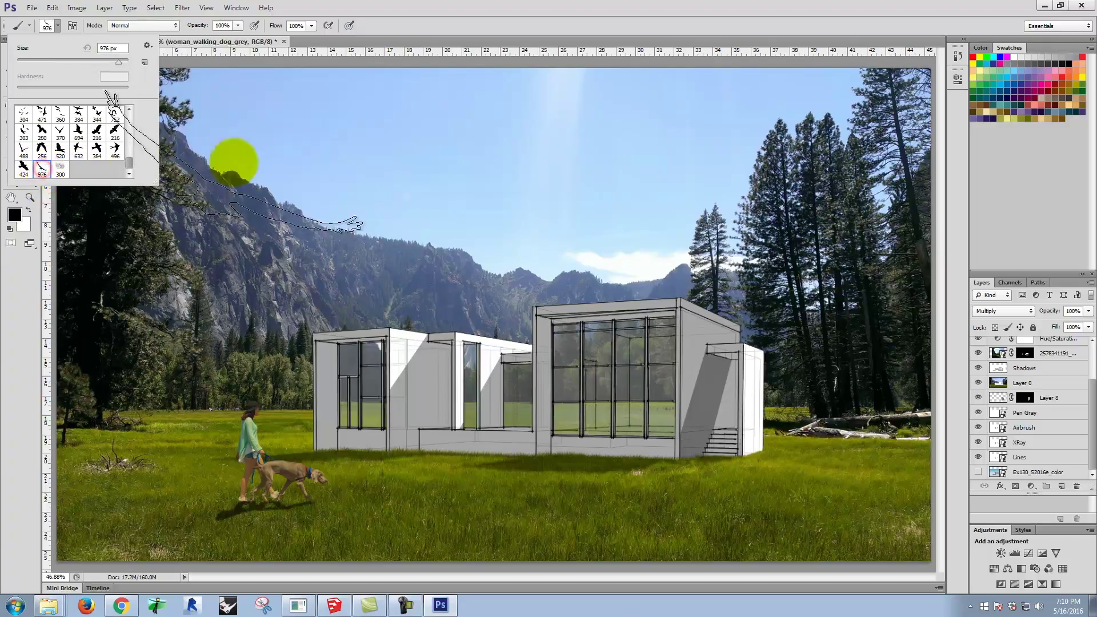
pyautogui.click(59, 25)
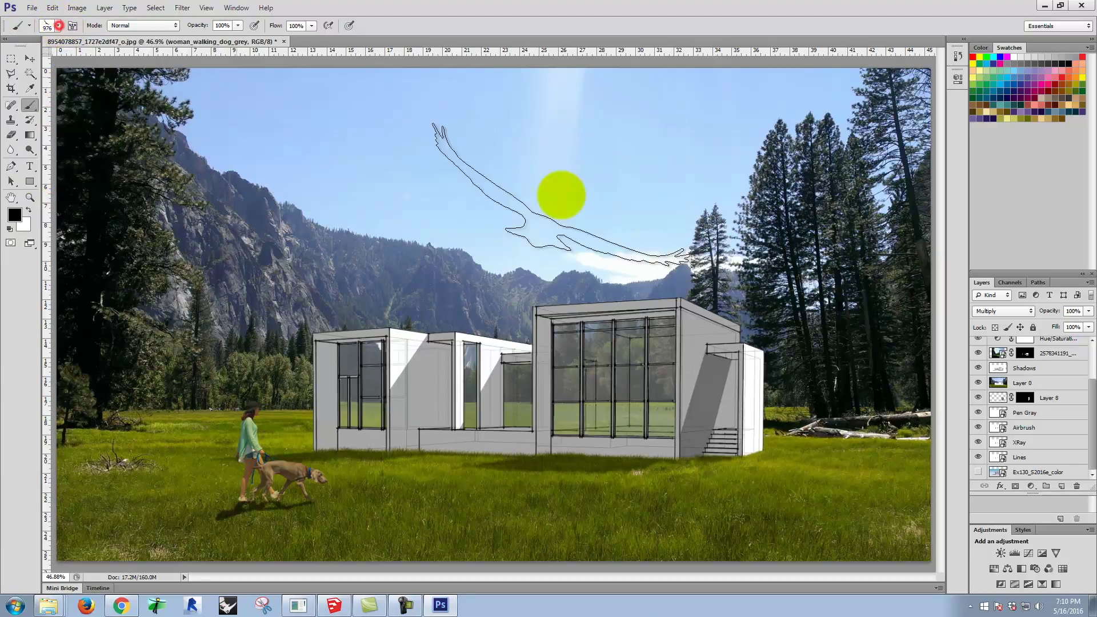
# - Reduce the bird brush to 250 px and stamp one black bird in the sky above the left-hand mountains
pyautogui.press('[')
pyautogui.press('[')
pyautogui.press('[')
pyautogui.press('[')
pyautogui.press('[')
pyautogui.press('[')
pyautogui.press('[')
pyautogui.press('[')
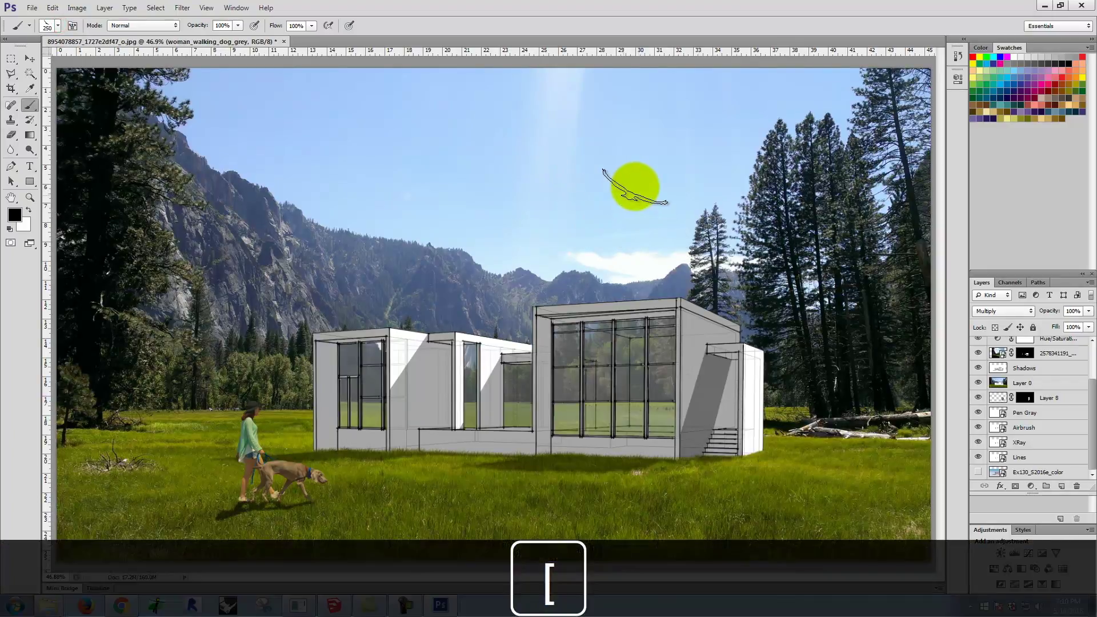
pyautogui.click(326, 156)
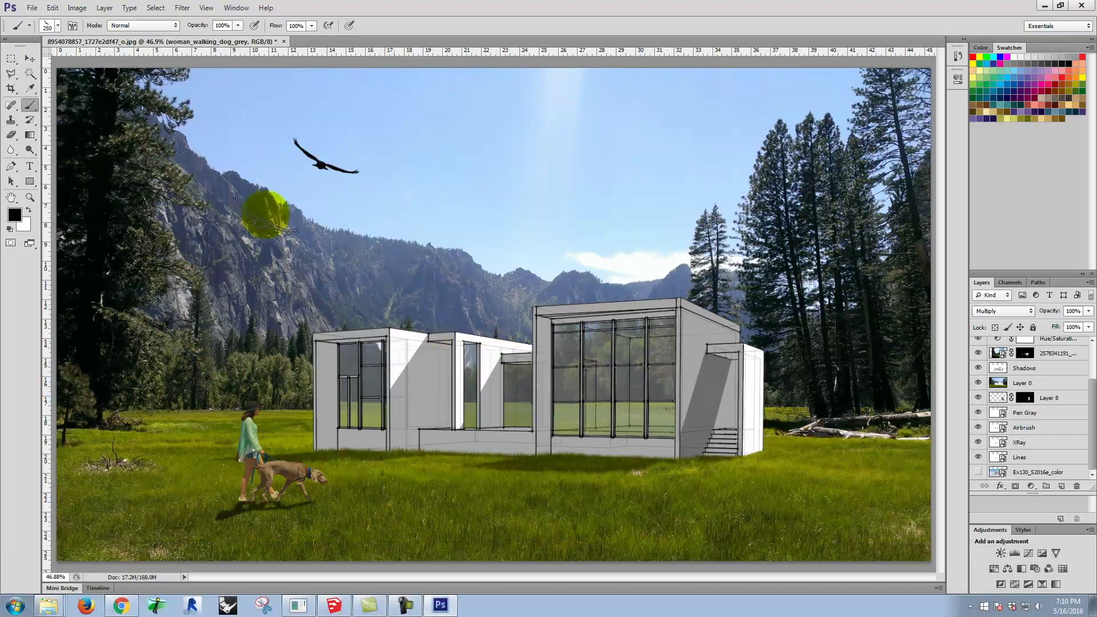
# - Choose the 304 px flock tip and stamp one small flock in the sky above the building's right block
pyautogui.click(59, 26)
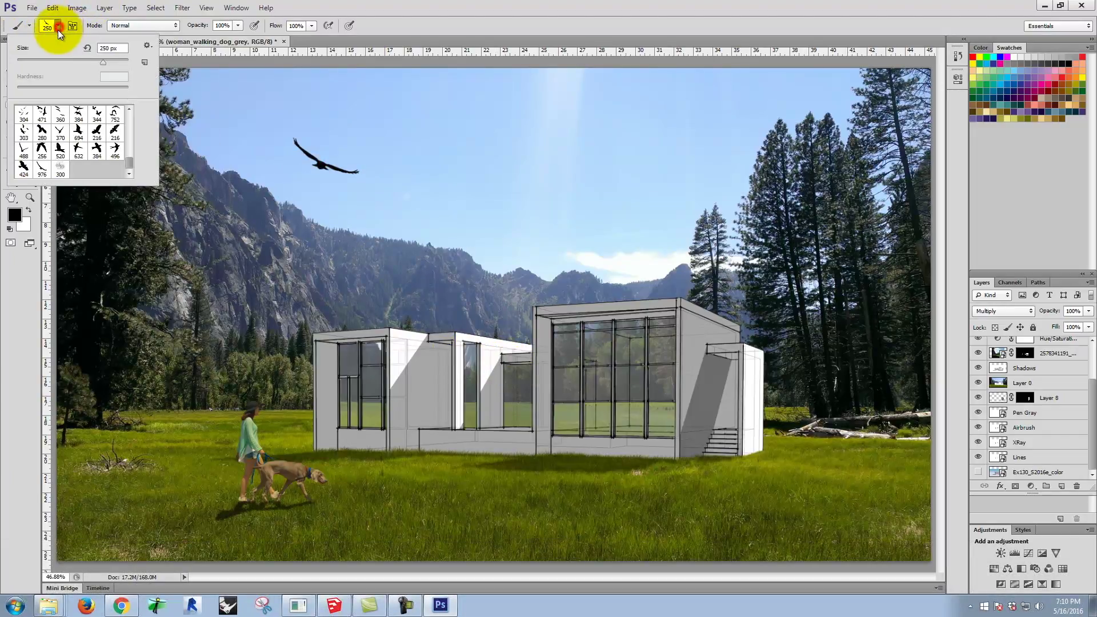
pyautogui.click(24, 115)
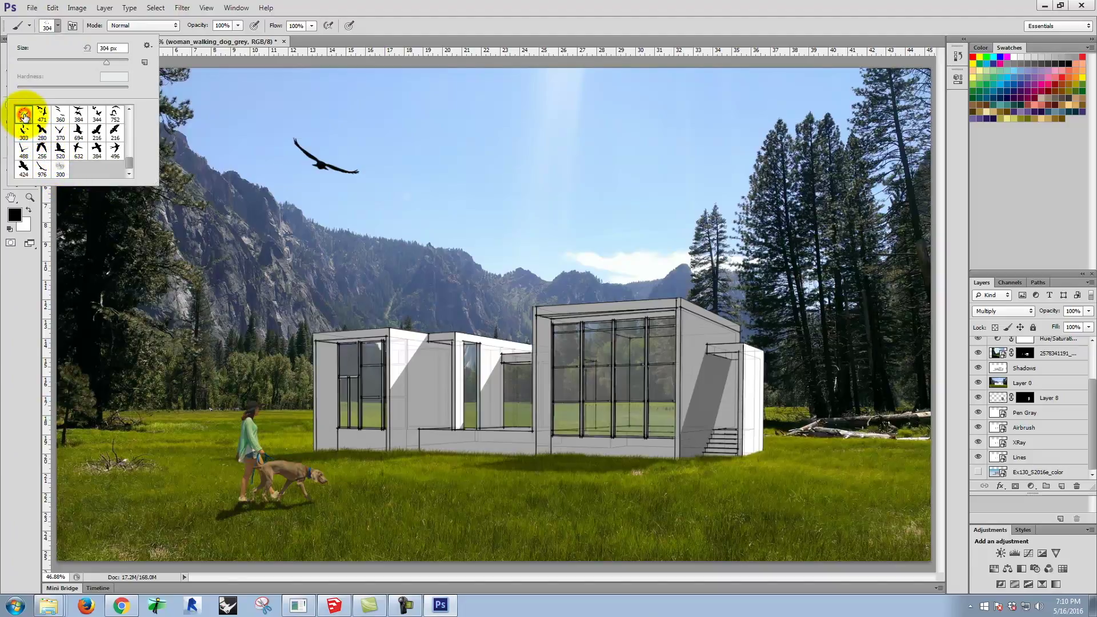
pyautogui.click(51, 24)
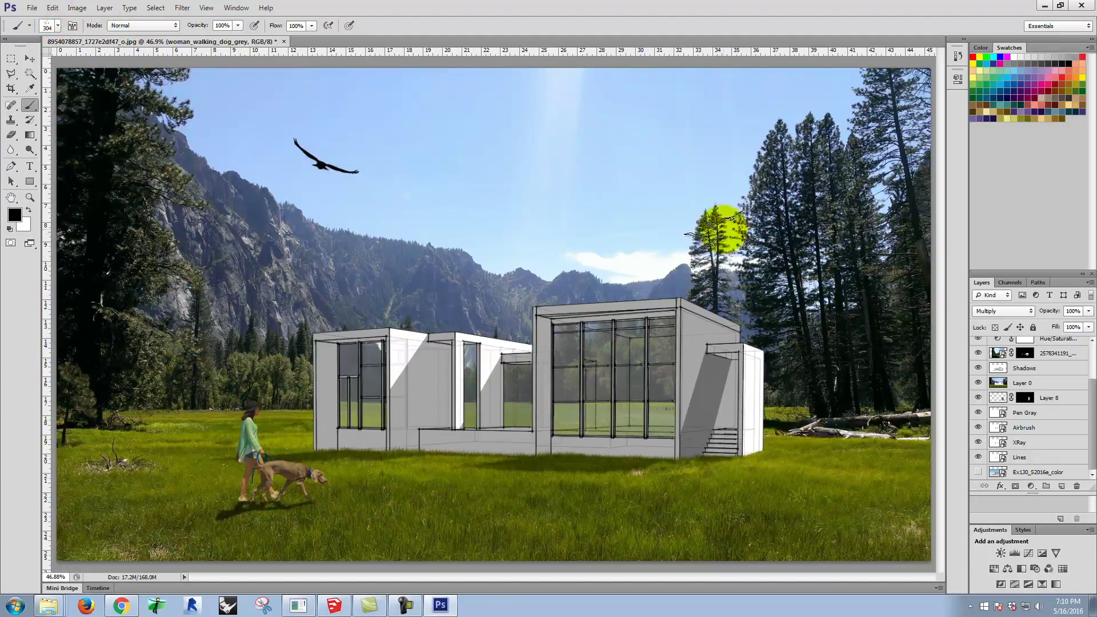
pyautogui.click(642, 226)
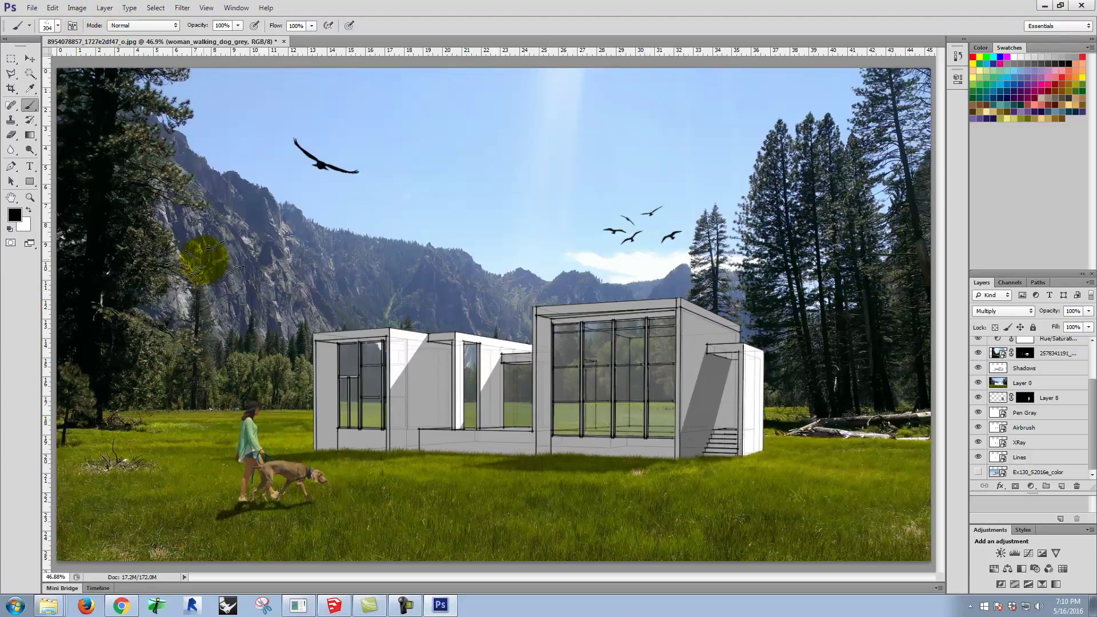
# - Paint a continuous freehand test stroke with the flock brush across the mountains and building, and undo it
pyautogui.moveTo(262, 276)
pyautogui.mouseDown()
pyautogui.moveTo(414, 218)
pyautogui.moveTo(516, 271)
pyautogui.moveTo(659, 304)
pyautogui.moveTo(657, 340)
pyautogui.moveTo(460, 383)
pyautogui.moveTo(423, 180)
pyautogui.moveTo(467, 383)
pyautogui.moveTo(566, 342)
pyautogui.mouseUp()
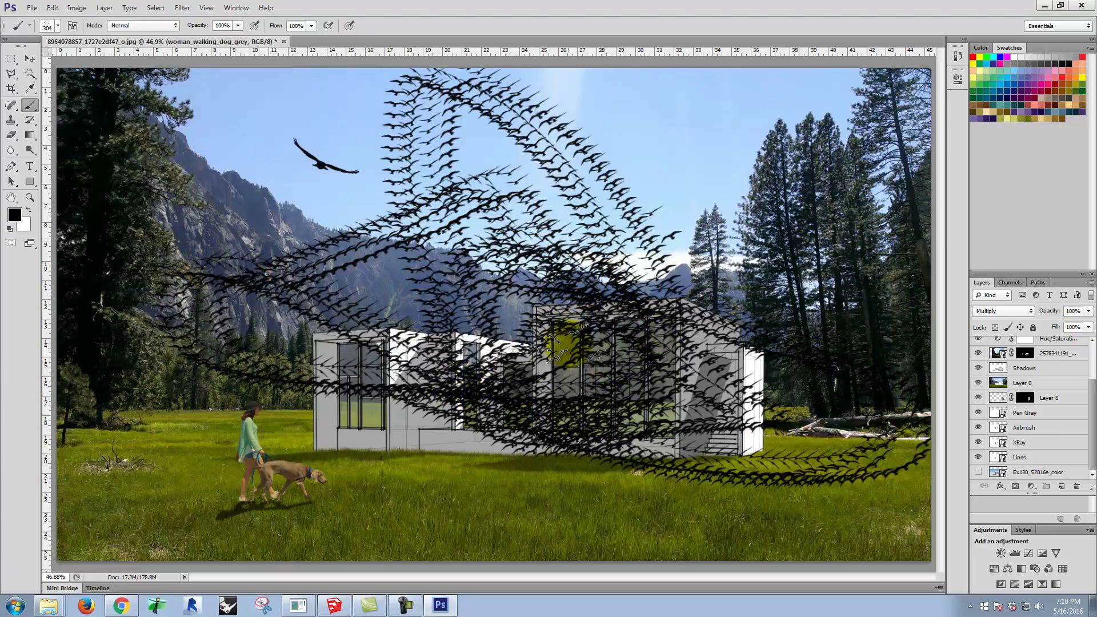
pyautogui.hotkey('ctrl', 'alt', 'z')
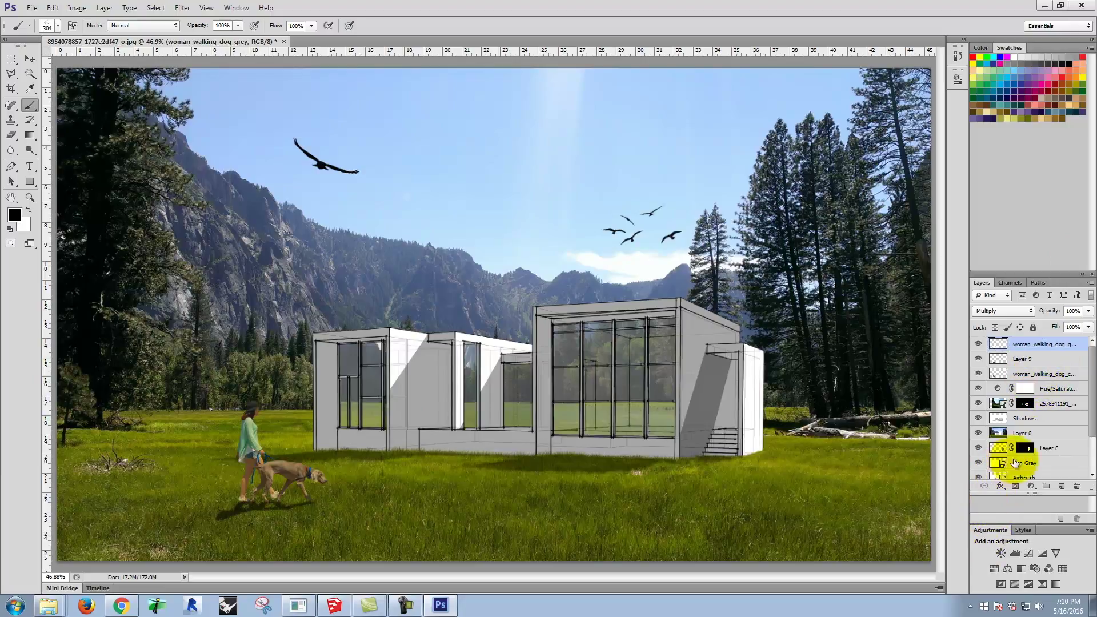
pyautogui.scroll(-3, 1078, 443)
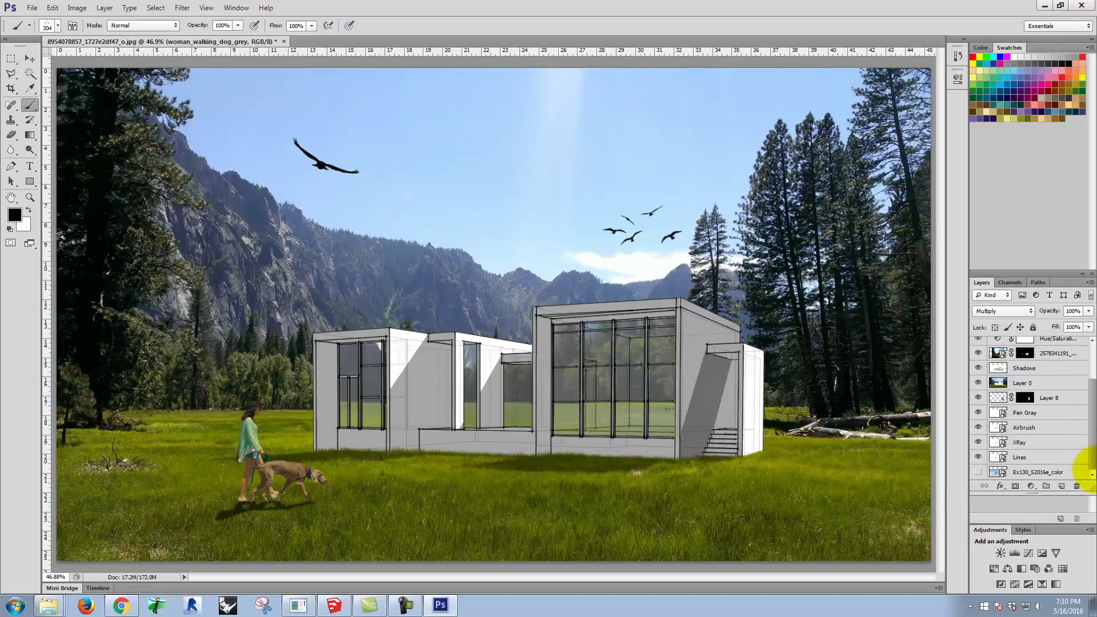
pyautogui.click(979, 443)
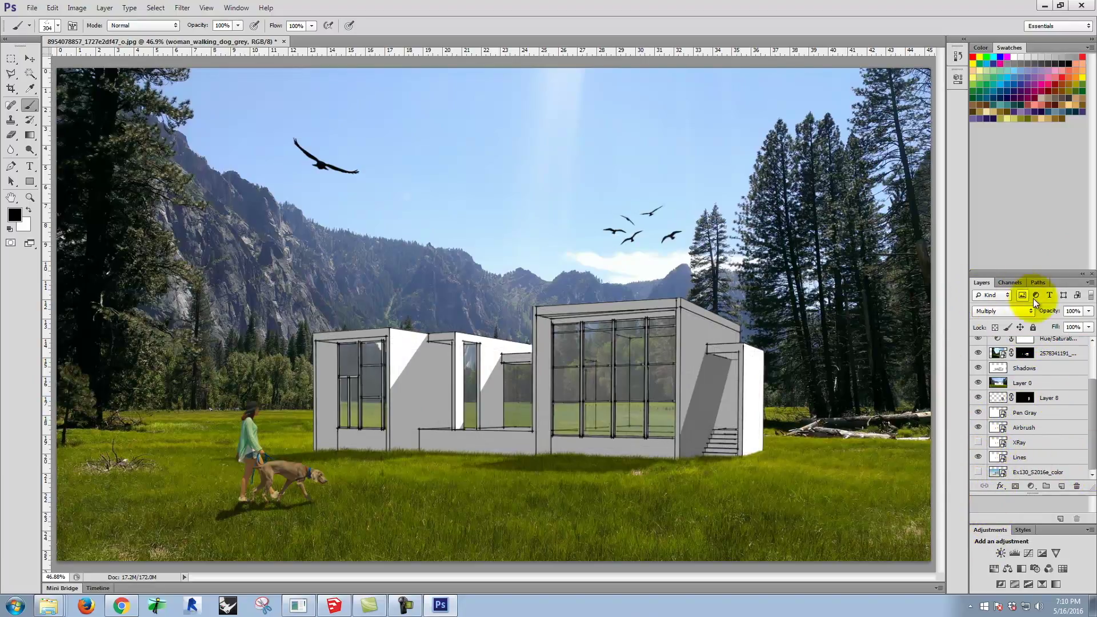
pyautogui.click(1056, 343)
pyautogui.click(1061, 358)
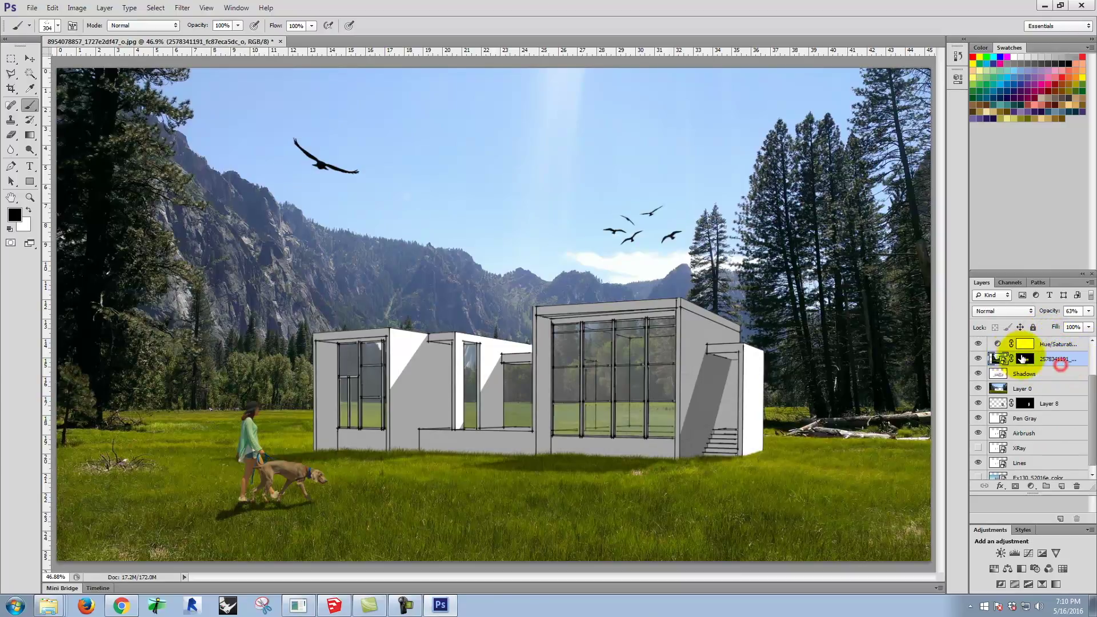
pyautogui.click(1088, 312)
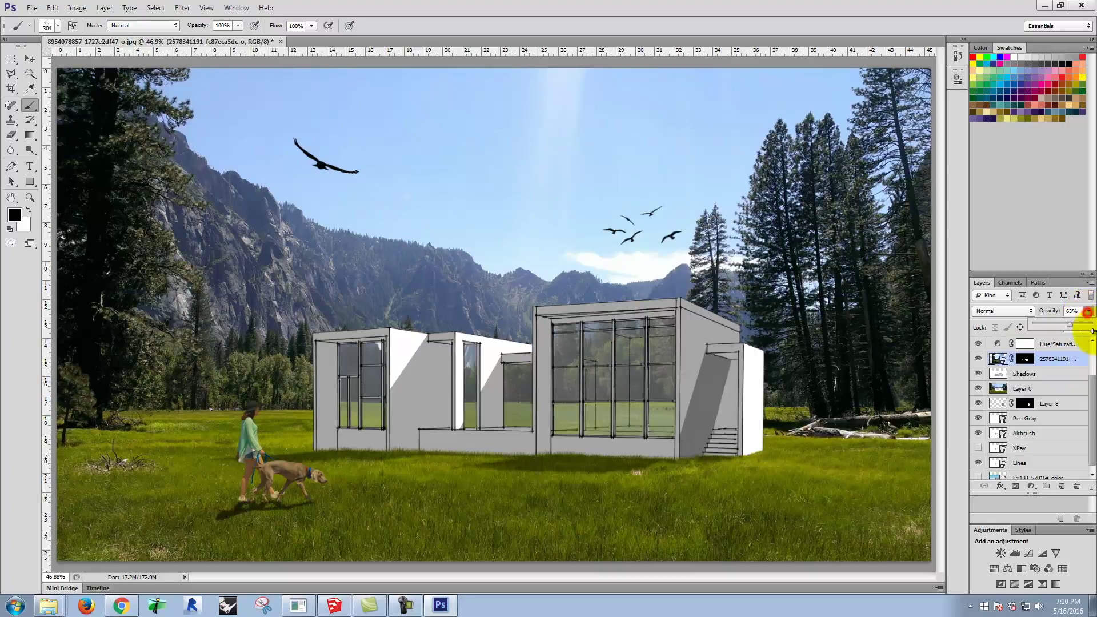
pyautogui.moveTo(1062, 327); pyautogui.dragTo(1060, 327)
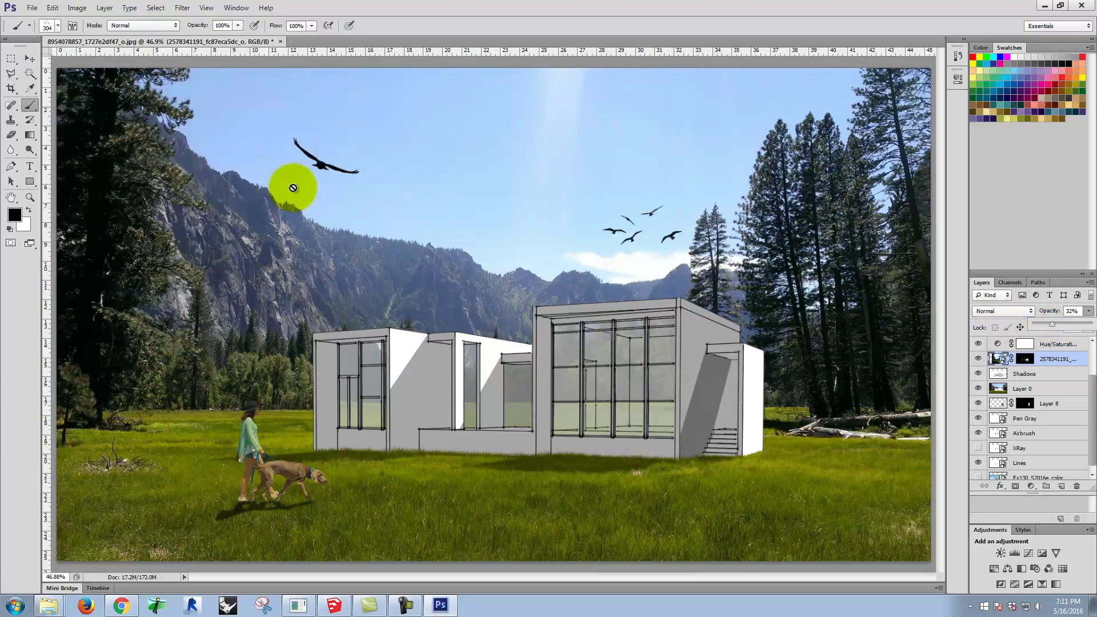
pyautogui.click(31, 8)
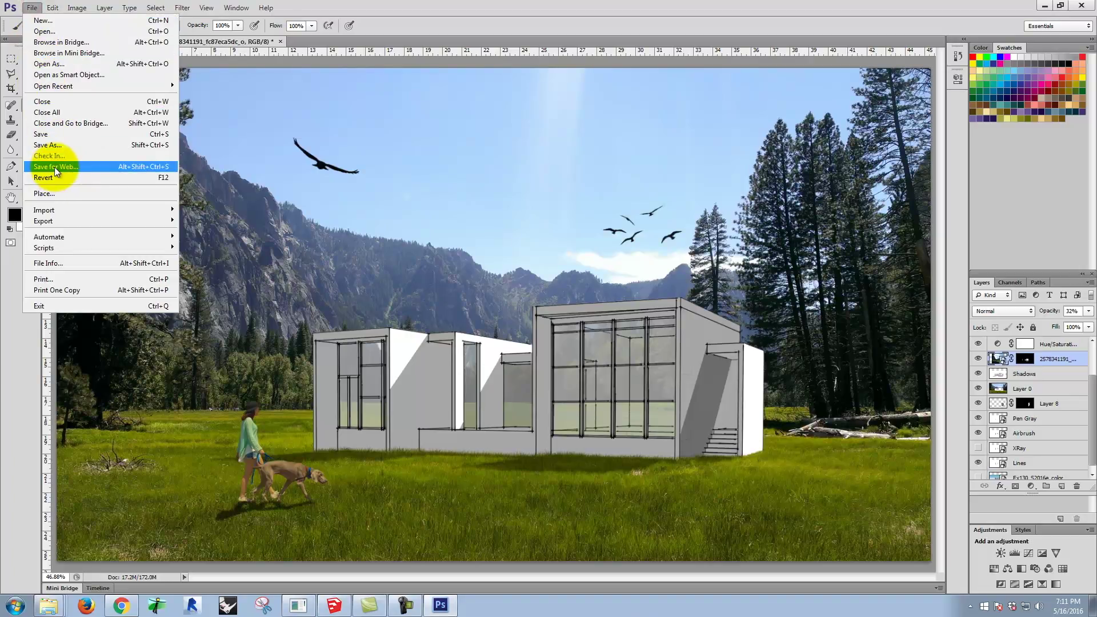
pyautogui.click(38, 7)
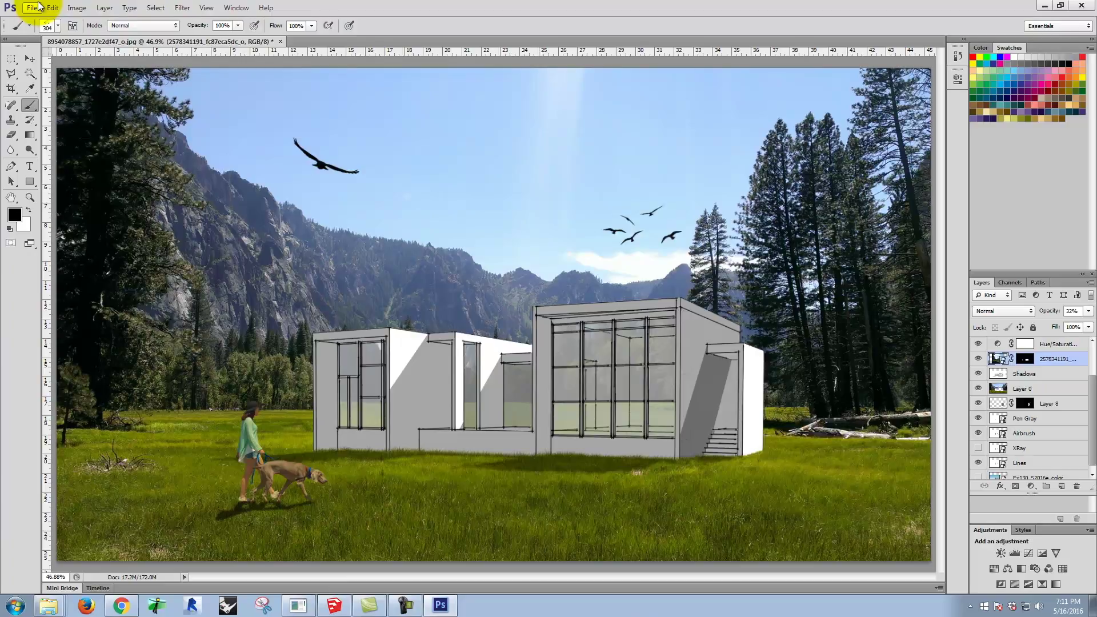